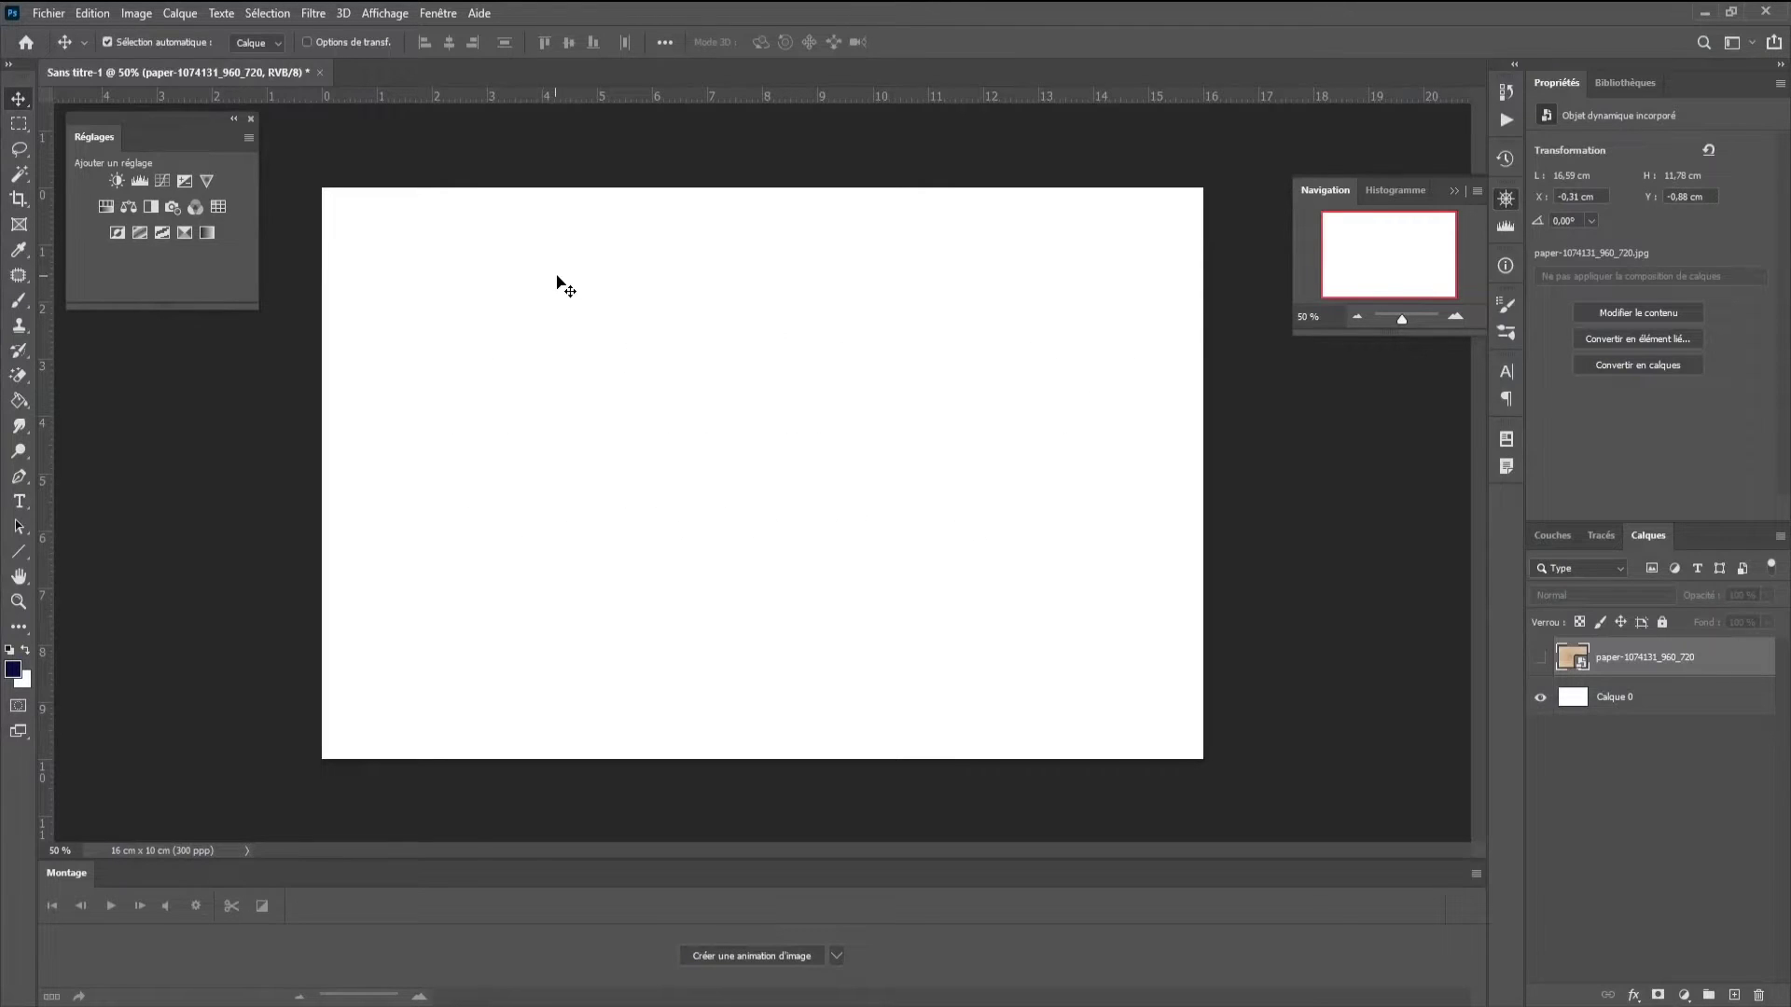
- Resize the image to 16 × 10 cm at 300 ppi
{"action": "left_click", "coordinate": [133, 14]}
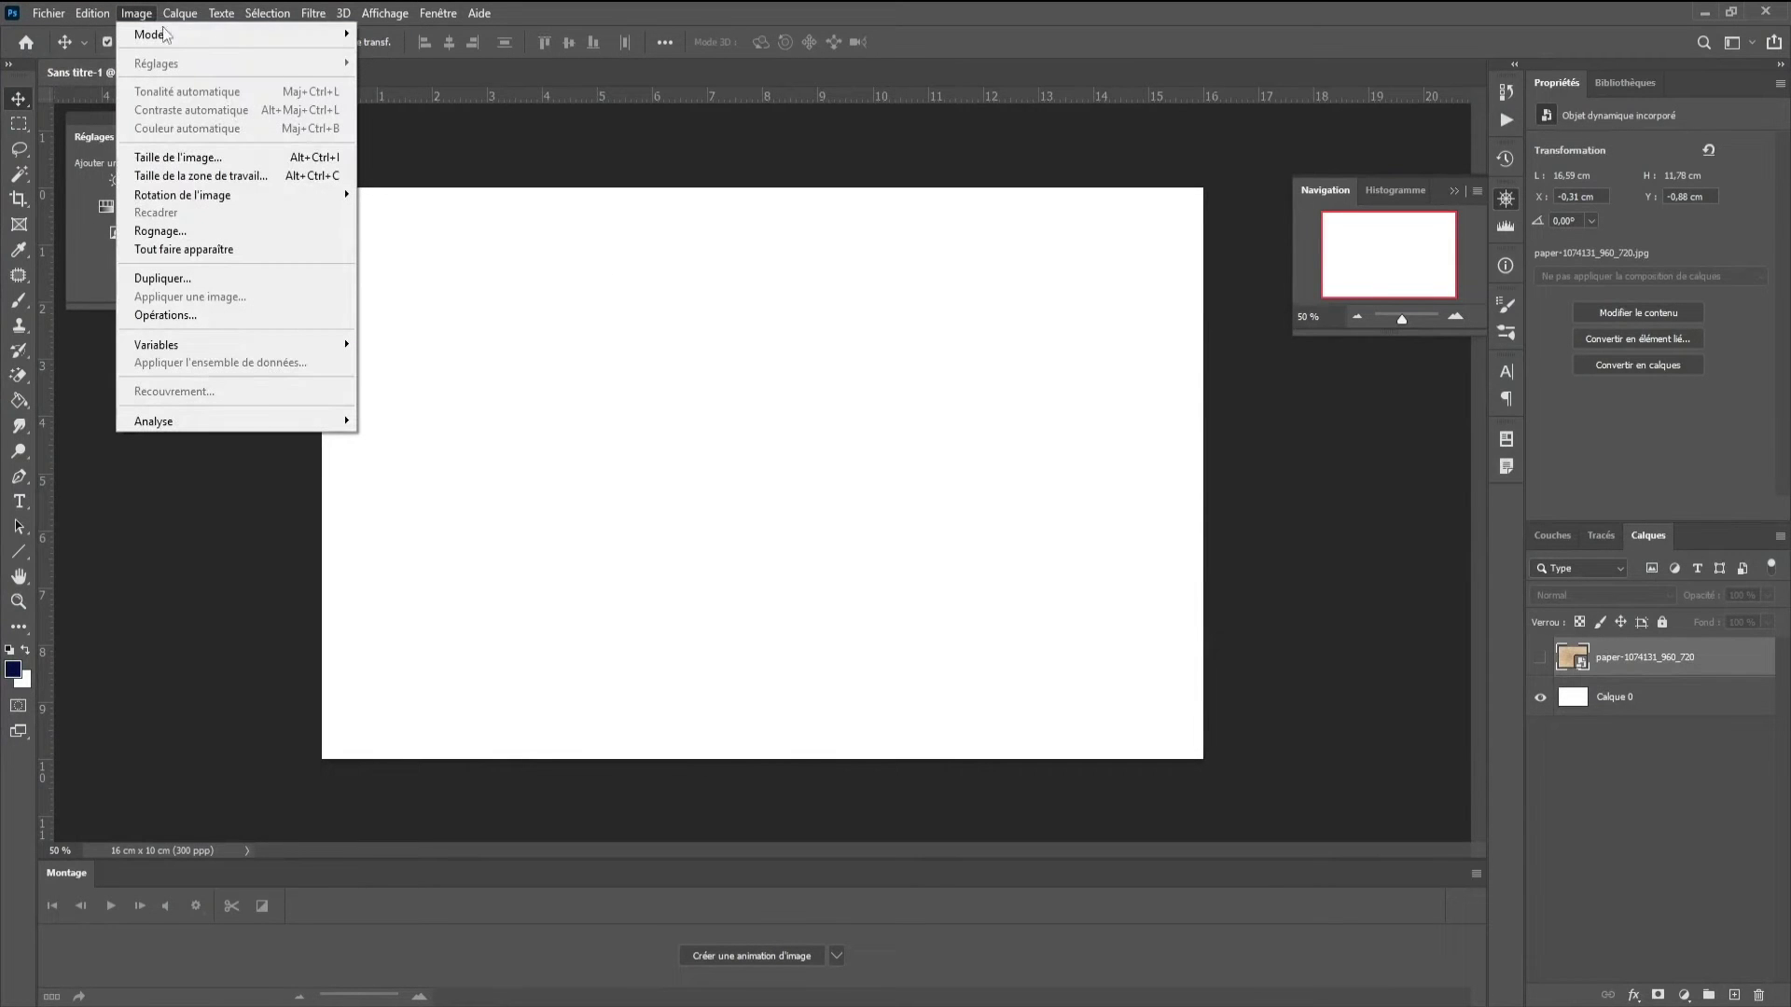
{"action": "left_click", "coordinate": [184, 159]}
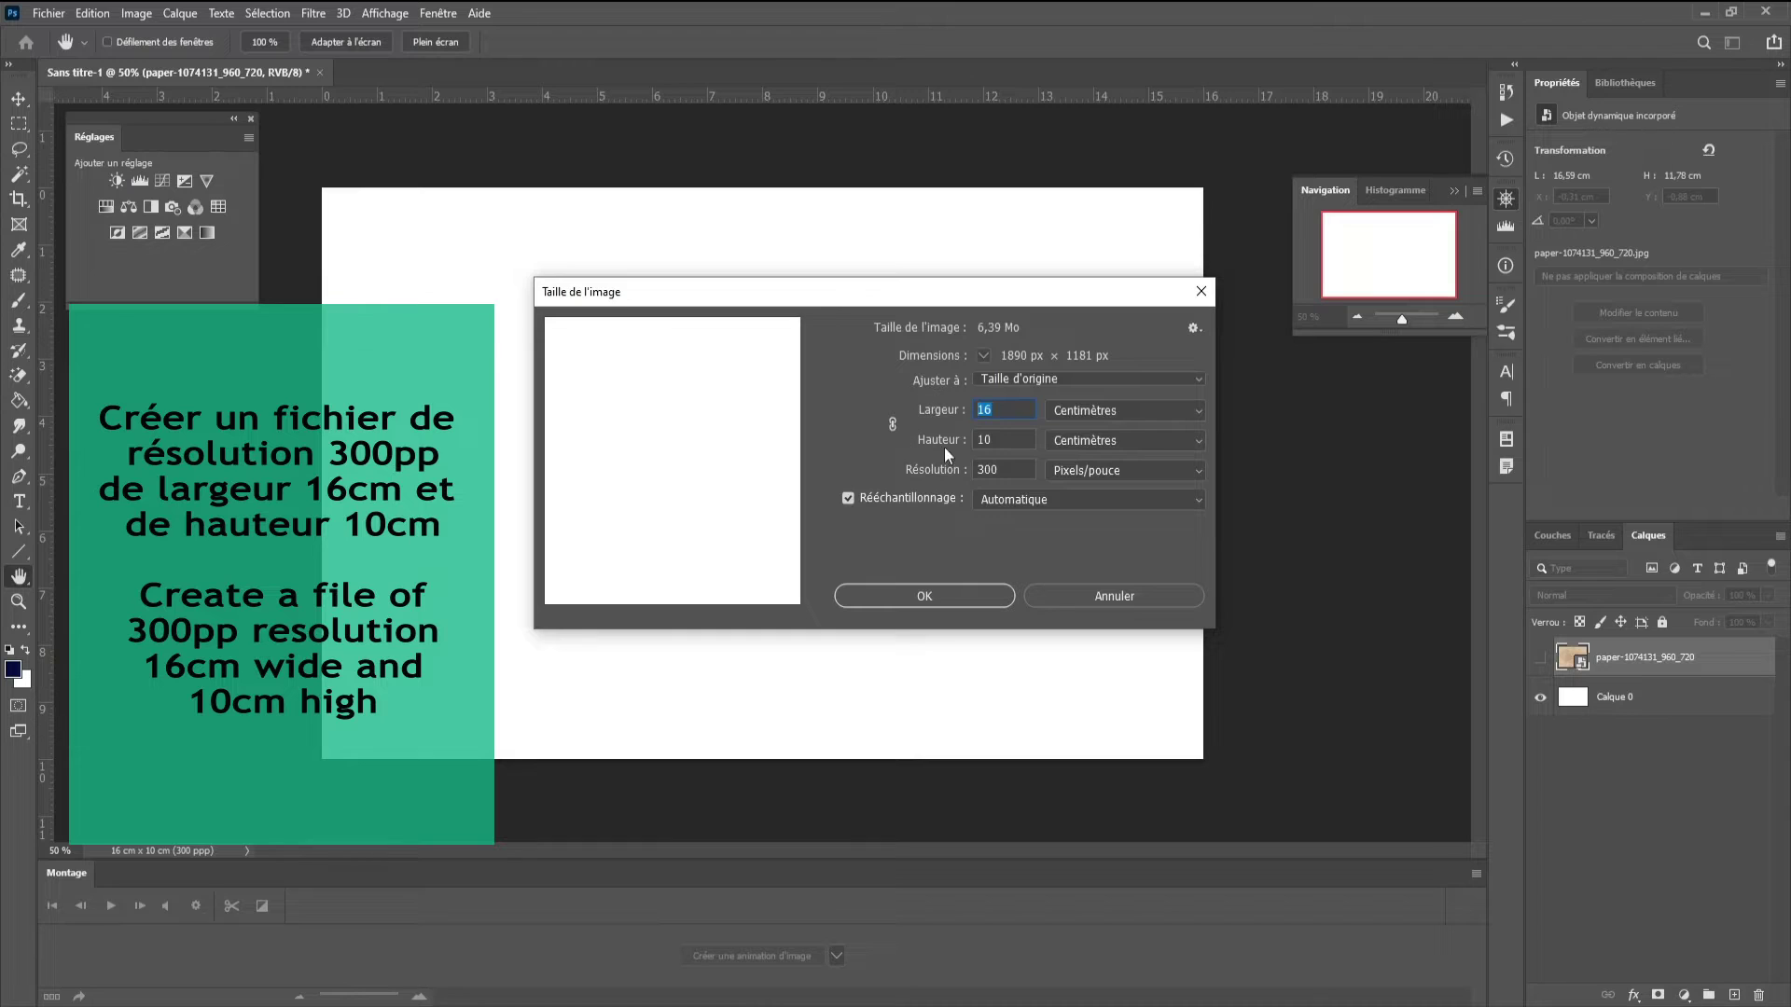
{"action": "key", "text": "Tab"}
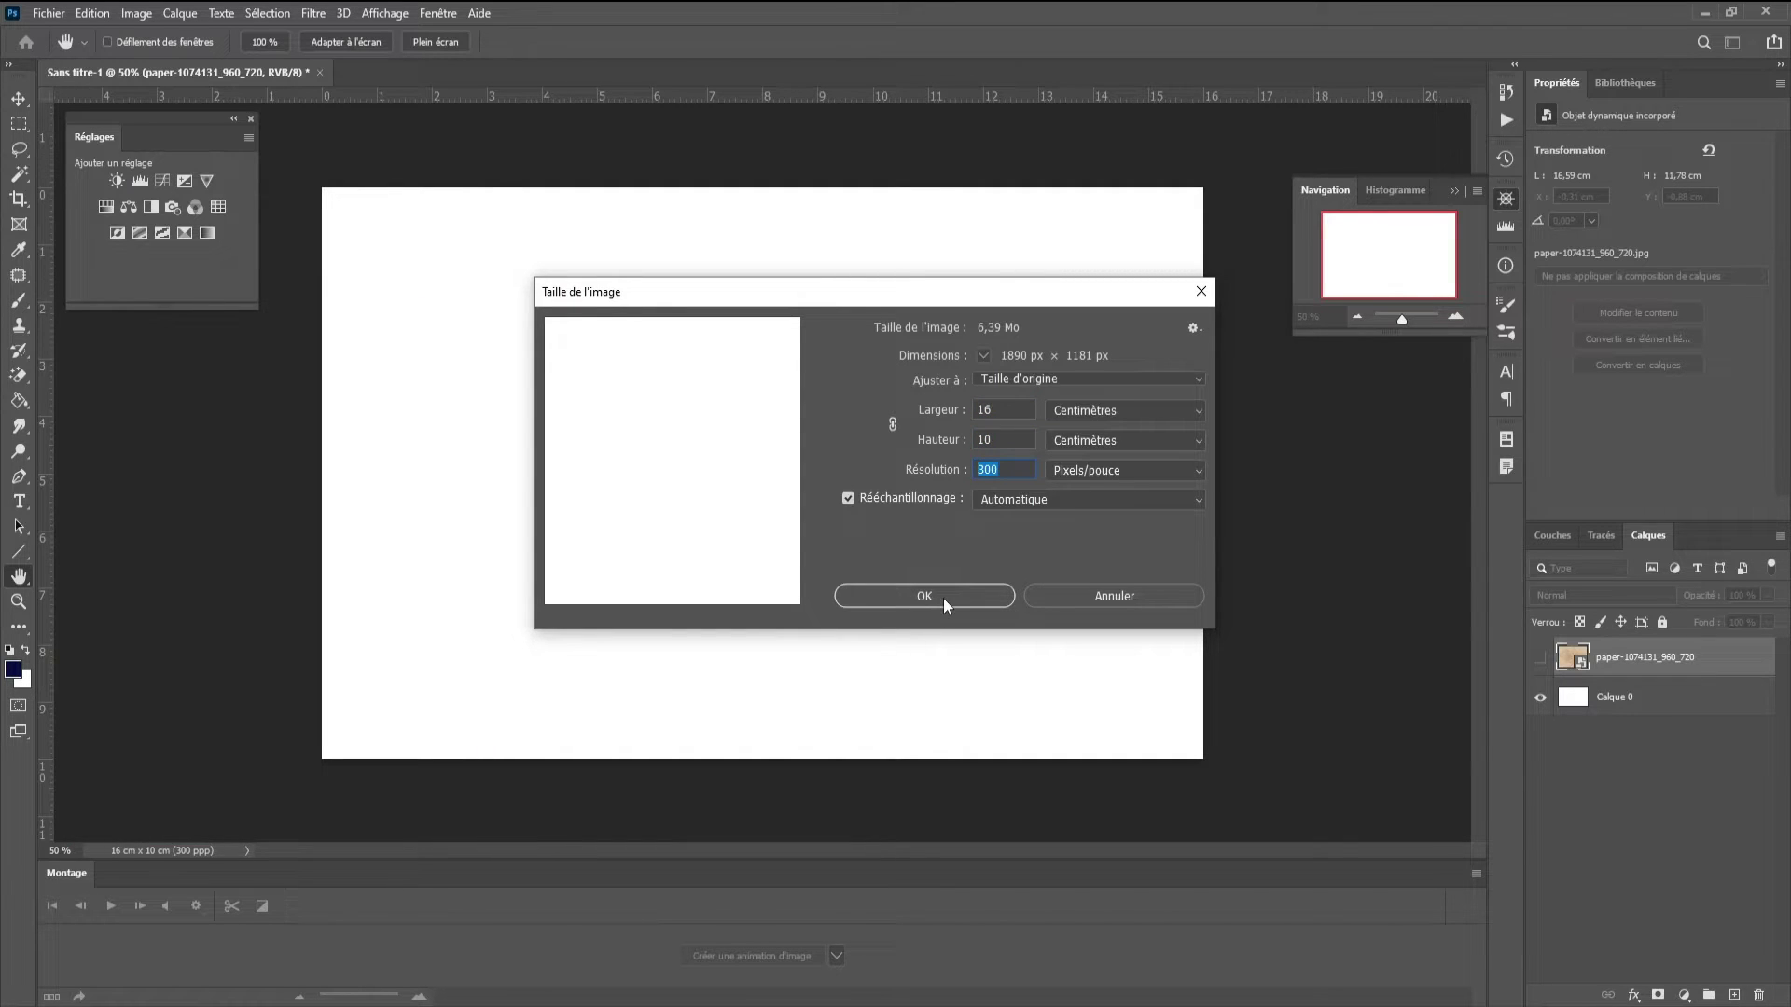
{"action": "left_click", "coordinate": [943, 597]}
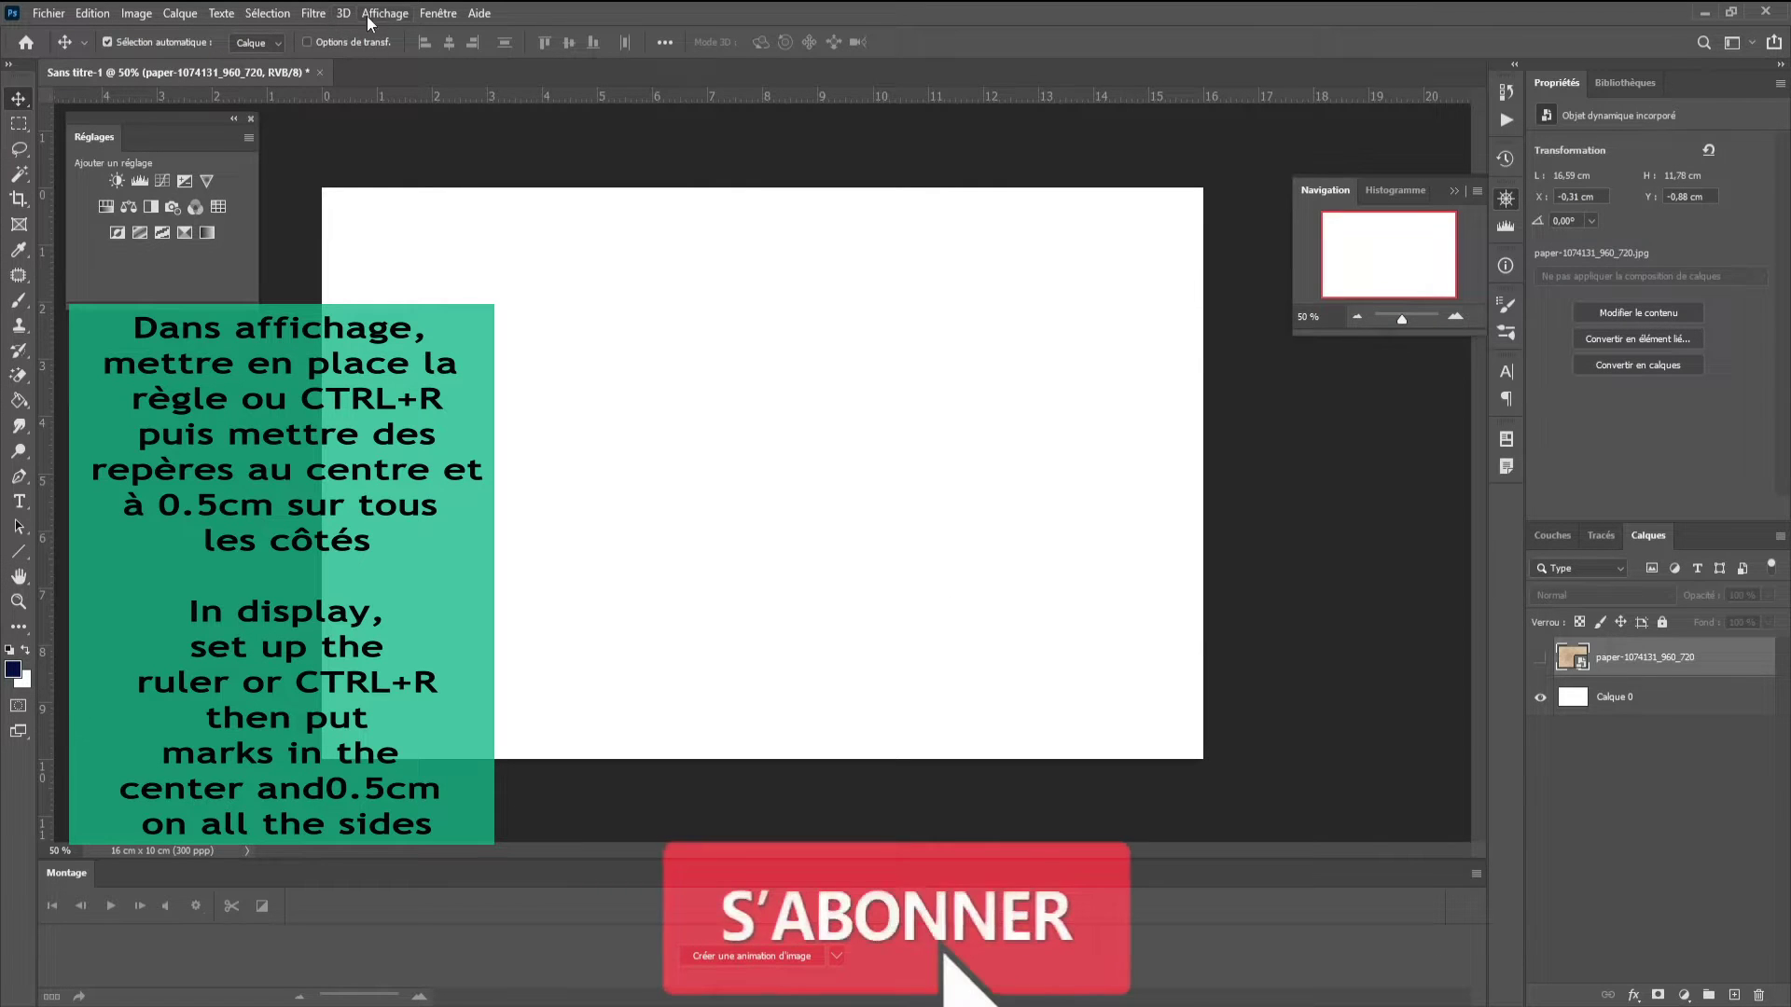
- With rulers shown, add five vertical guides: page centre, centre gutter, and 0.5 cm side margins
{"action": "left_click", "coordinate": [383, 14]}
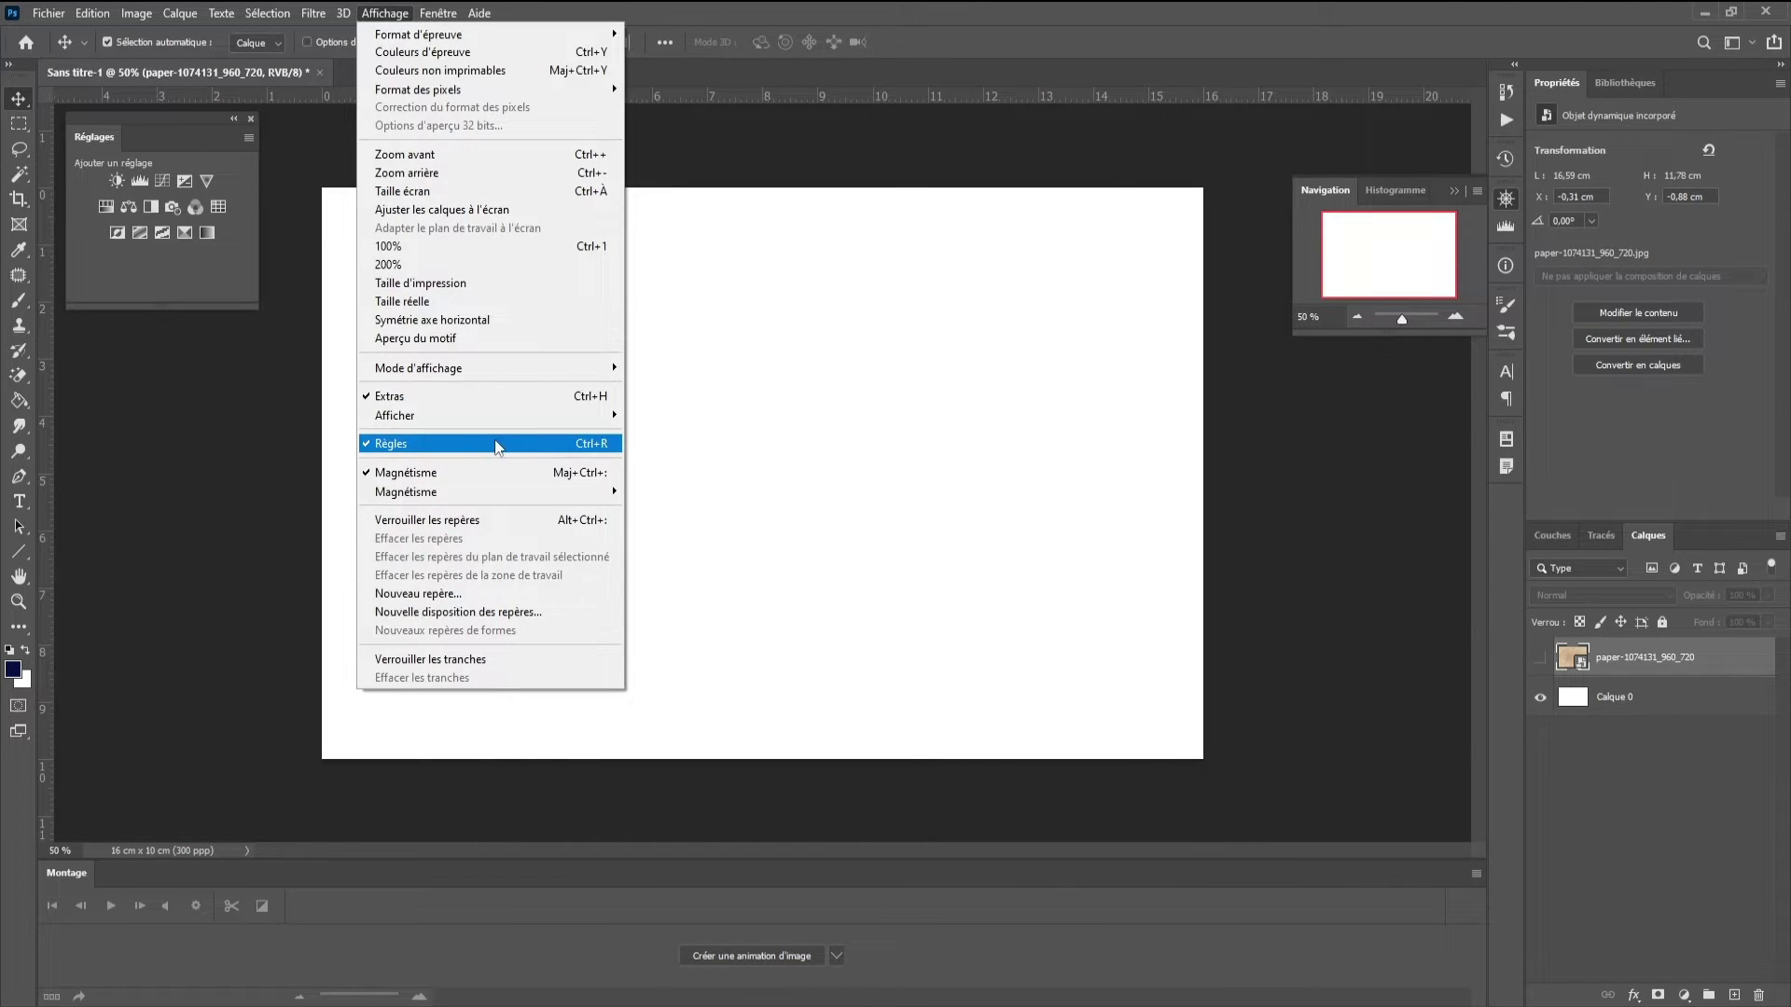
{"action": "left_click", "coordinate": [668, 137]}
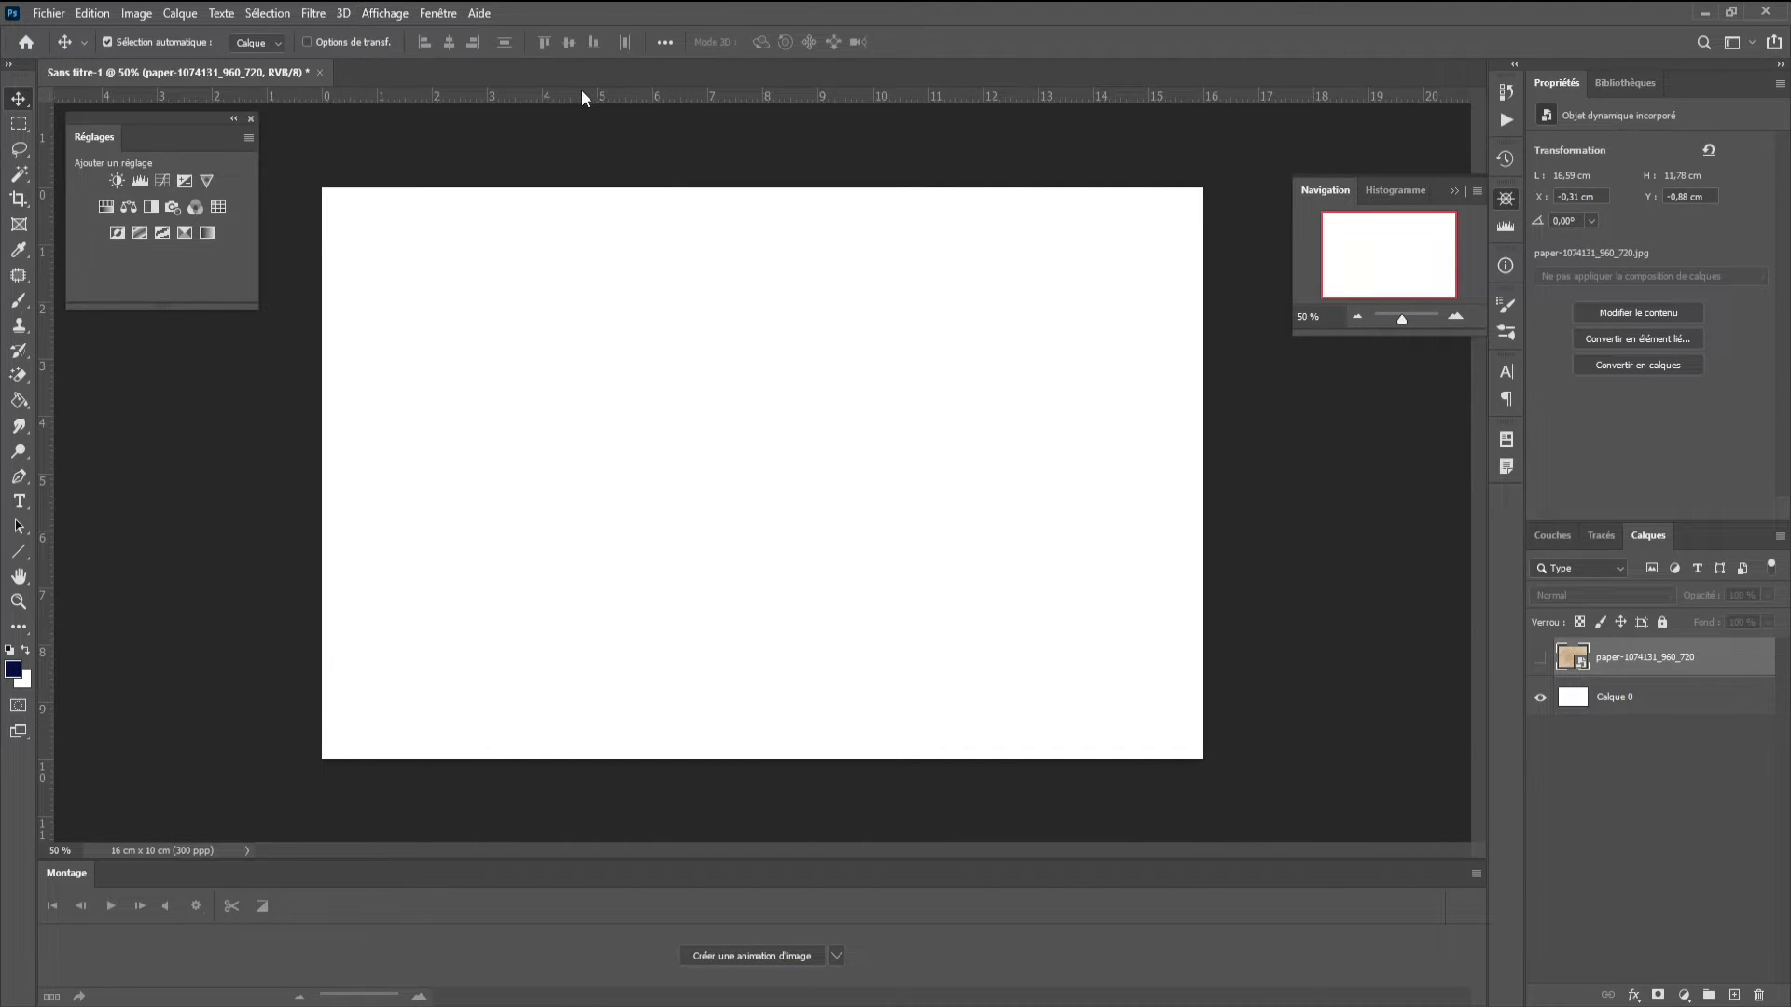
{"action": "mouse_move", "coordinate": [41, 336]}
{"action": "left_mouse_down"}
{"action": "mouse_move", "coordinate": [819, 334]}
{"action": "mouse_move", "coordinate": [762, 334]}
{"action": "left_mouse_up"}
{"action": "left_click_drag", "start_coordinate": [42, 350], "coordinate": [349, 352]}
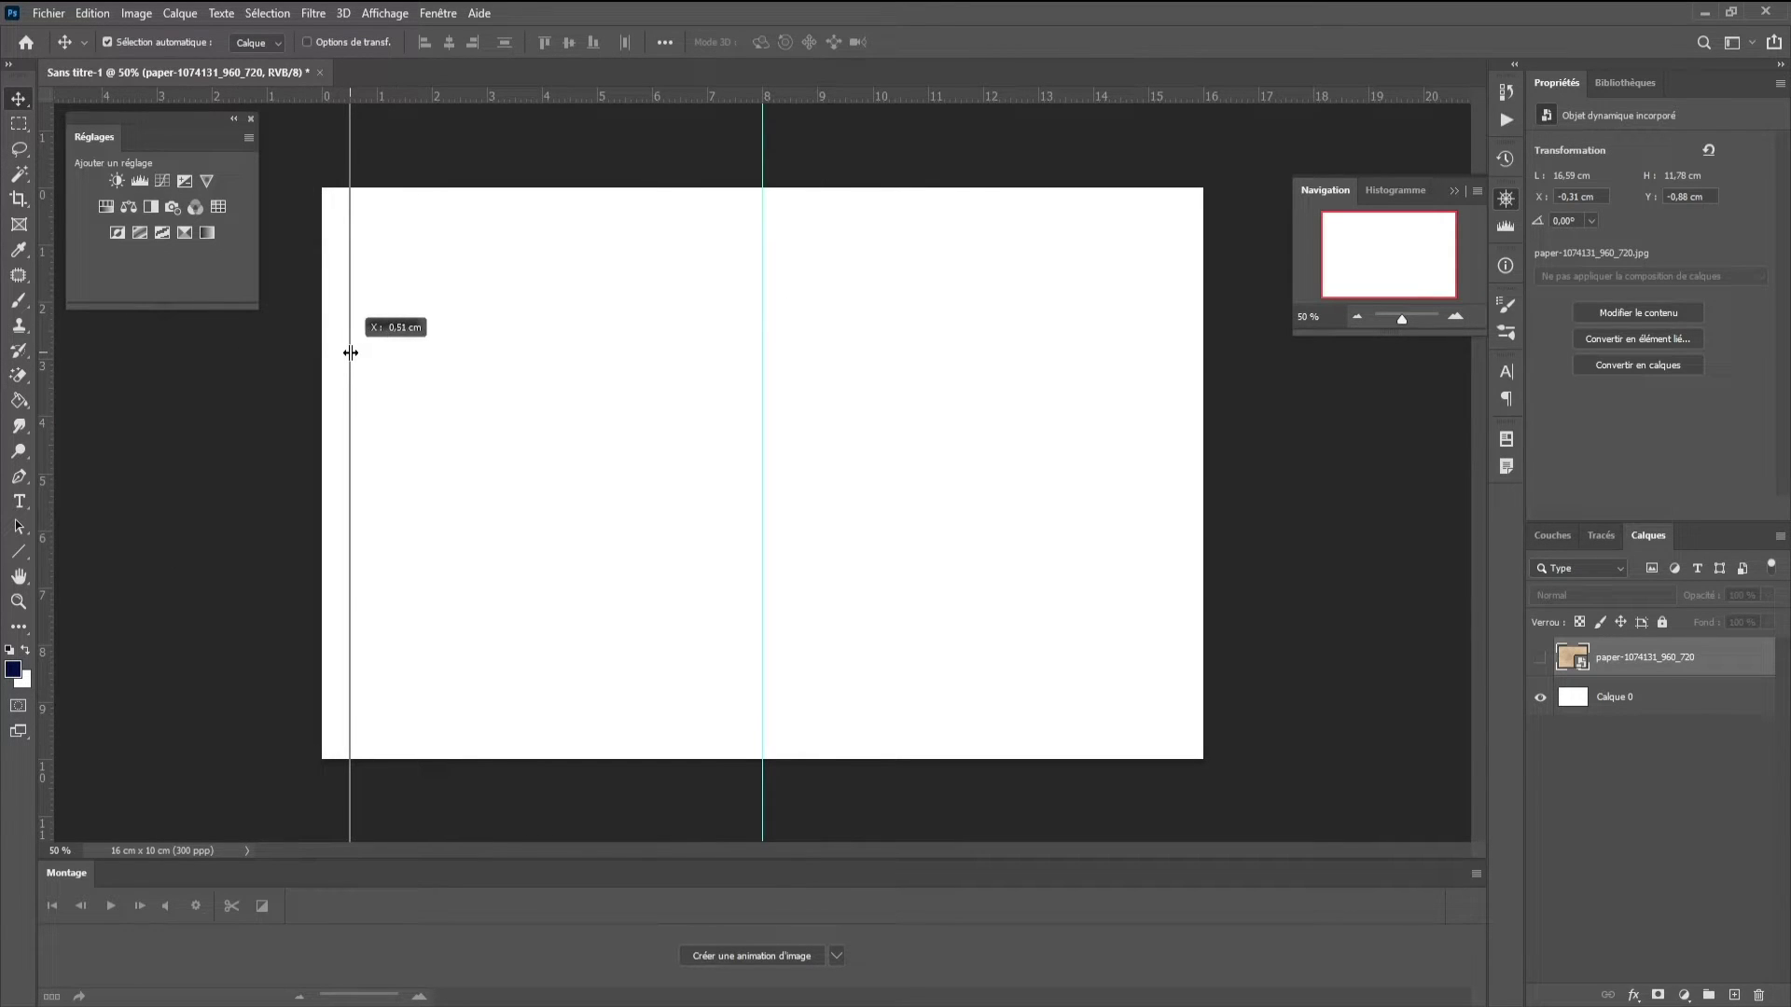
{"action": "left_click_drag", "start_coordinate": [42, 377], "coordinate": [735, 380]}
{"action": "left_click_drag", "start_coordinate": [42, 411], "coordinate": [788, 455]}
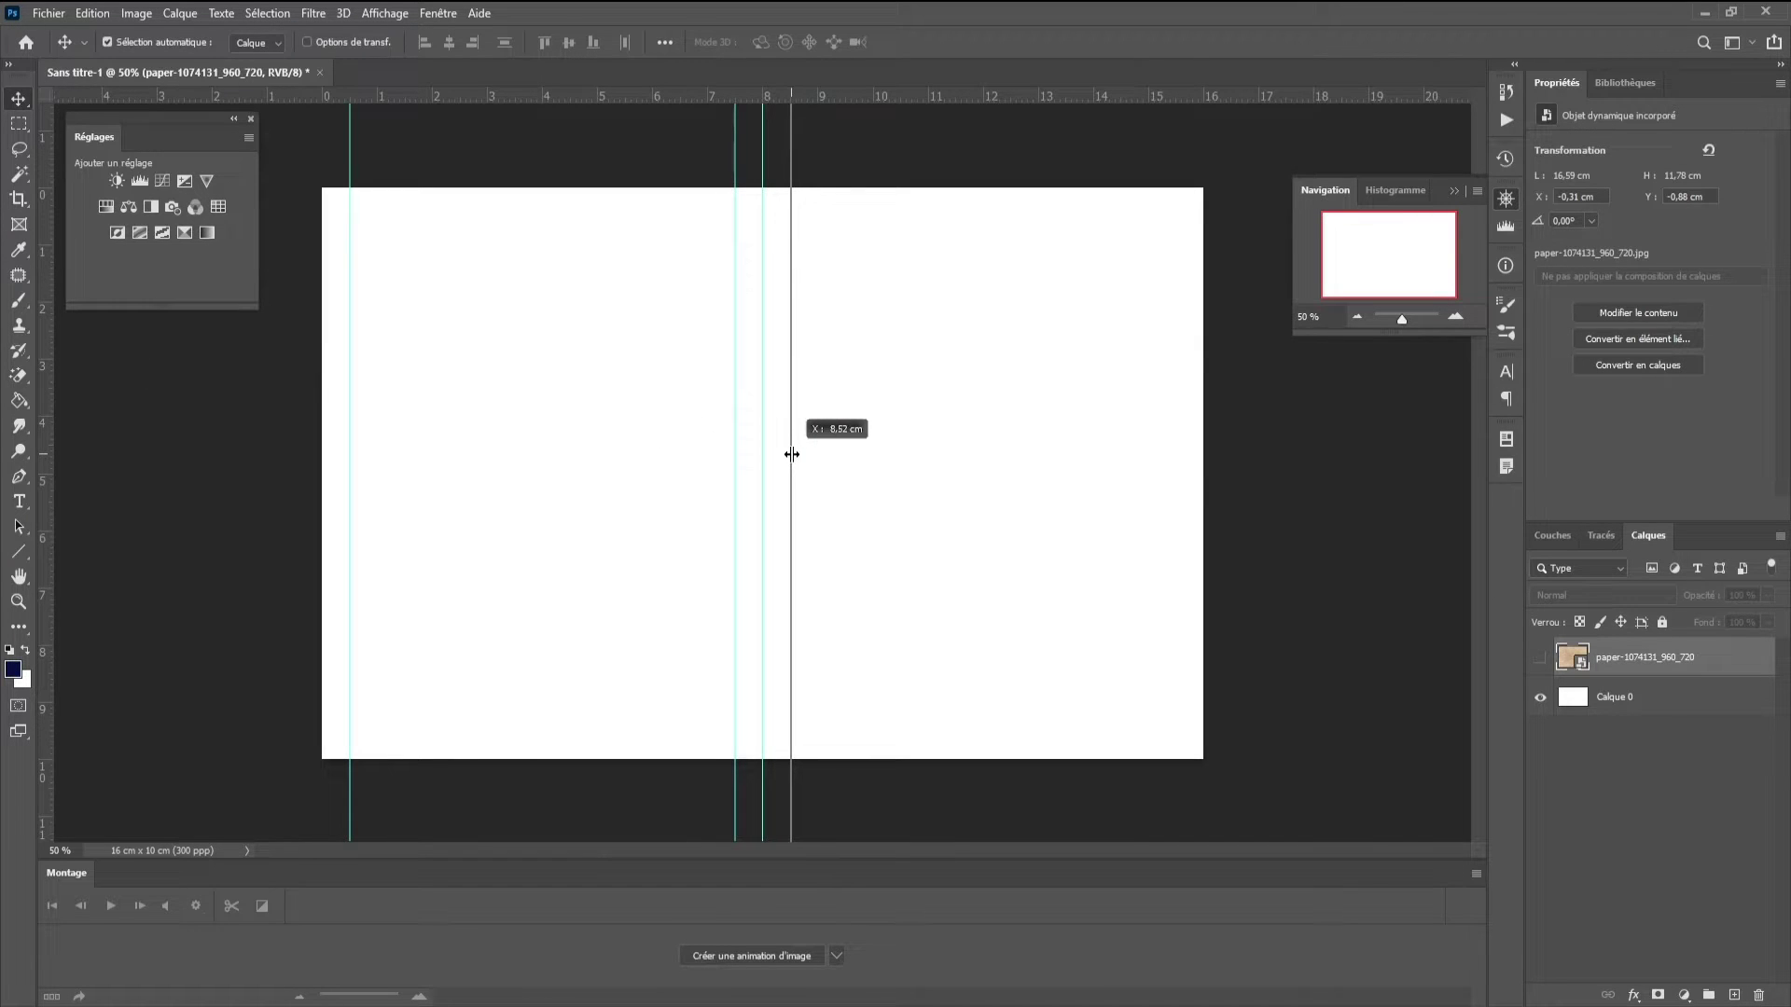
{"action": "left_click_drag", "start_coordinate": [42, 452], "coordinate": [1176, 482]}
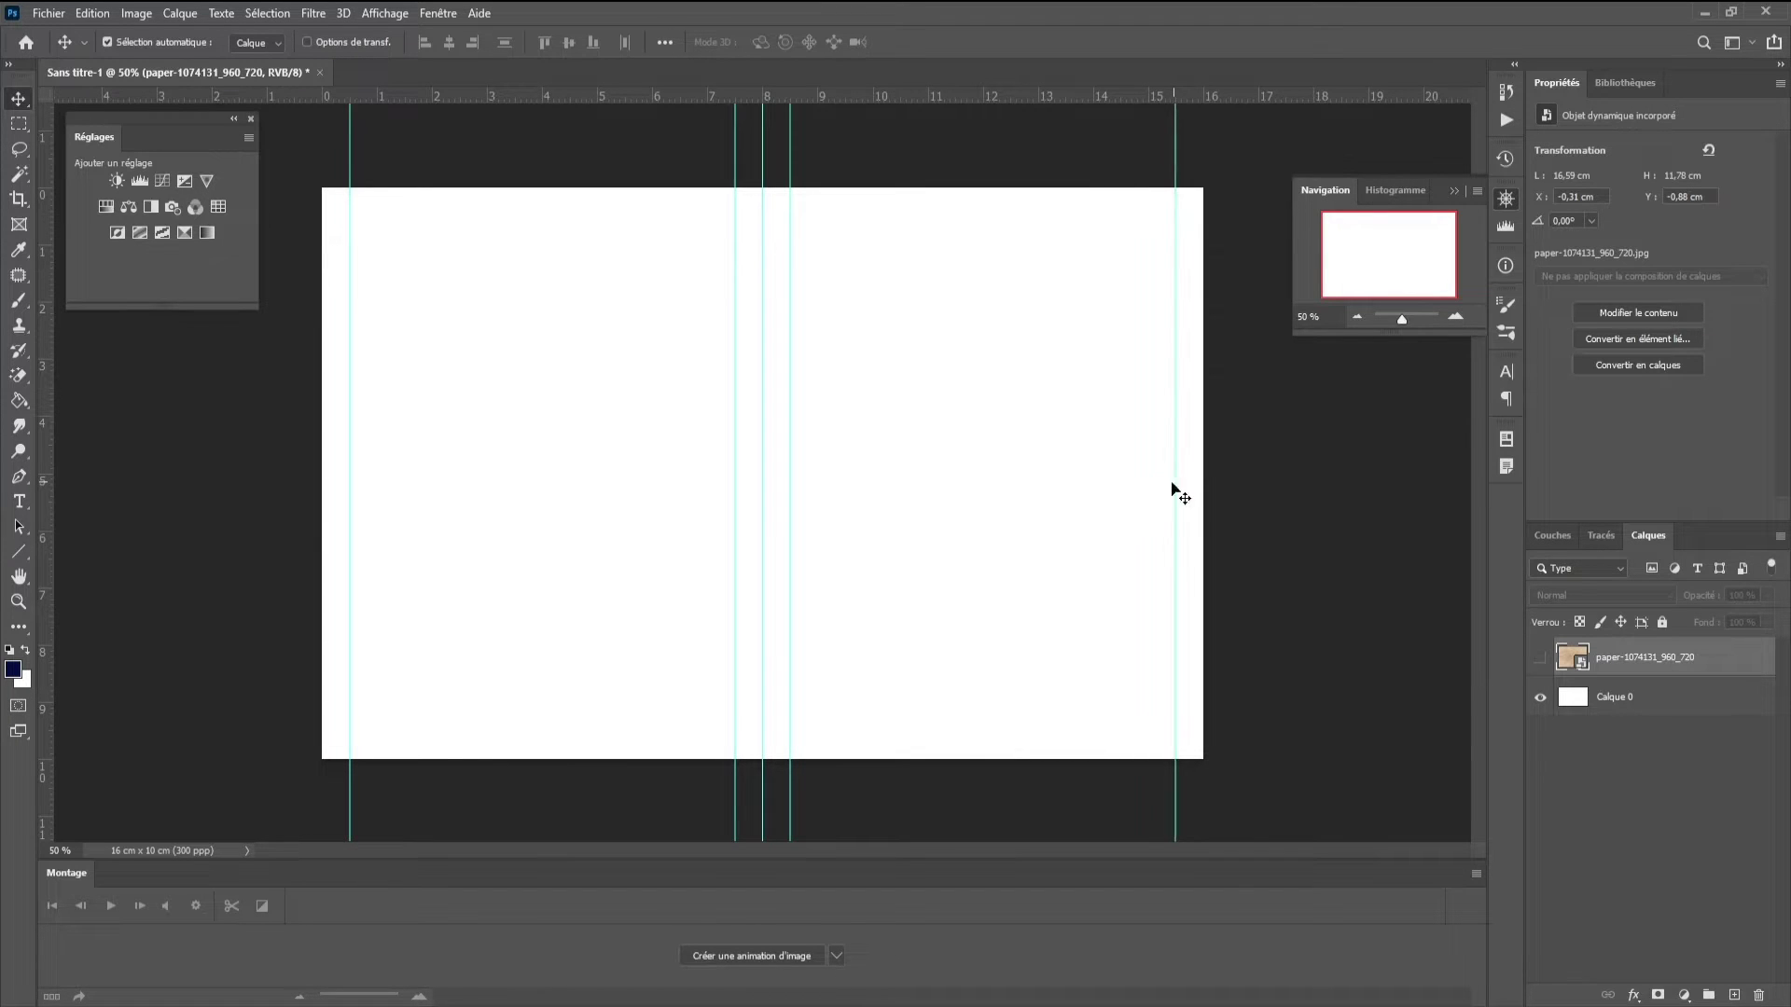
- Add horizontal guides 0.5 cm inside the top and bottom edges
{"action": "left_click_drag", "start_coordinate": [653, 96], "coordinate": [588, 217]}
{"action": "left_click_drag", "start_coordinate": [863, 96], "coordinate": [806, 711]}
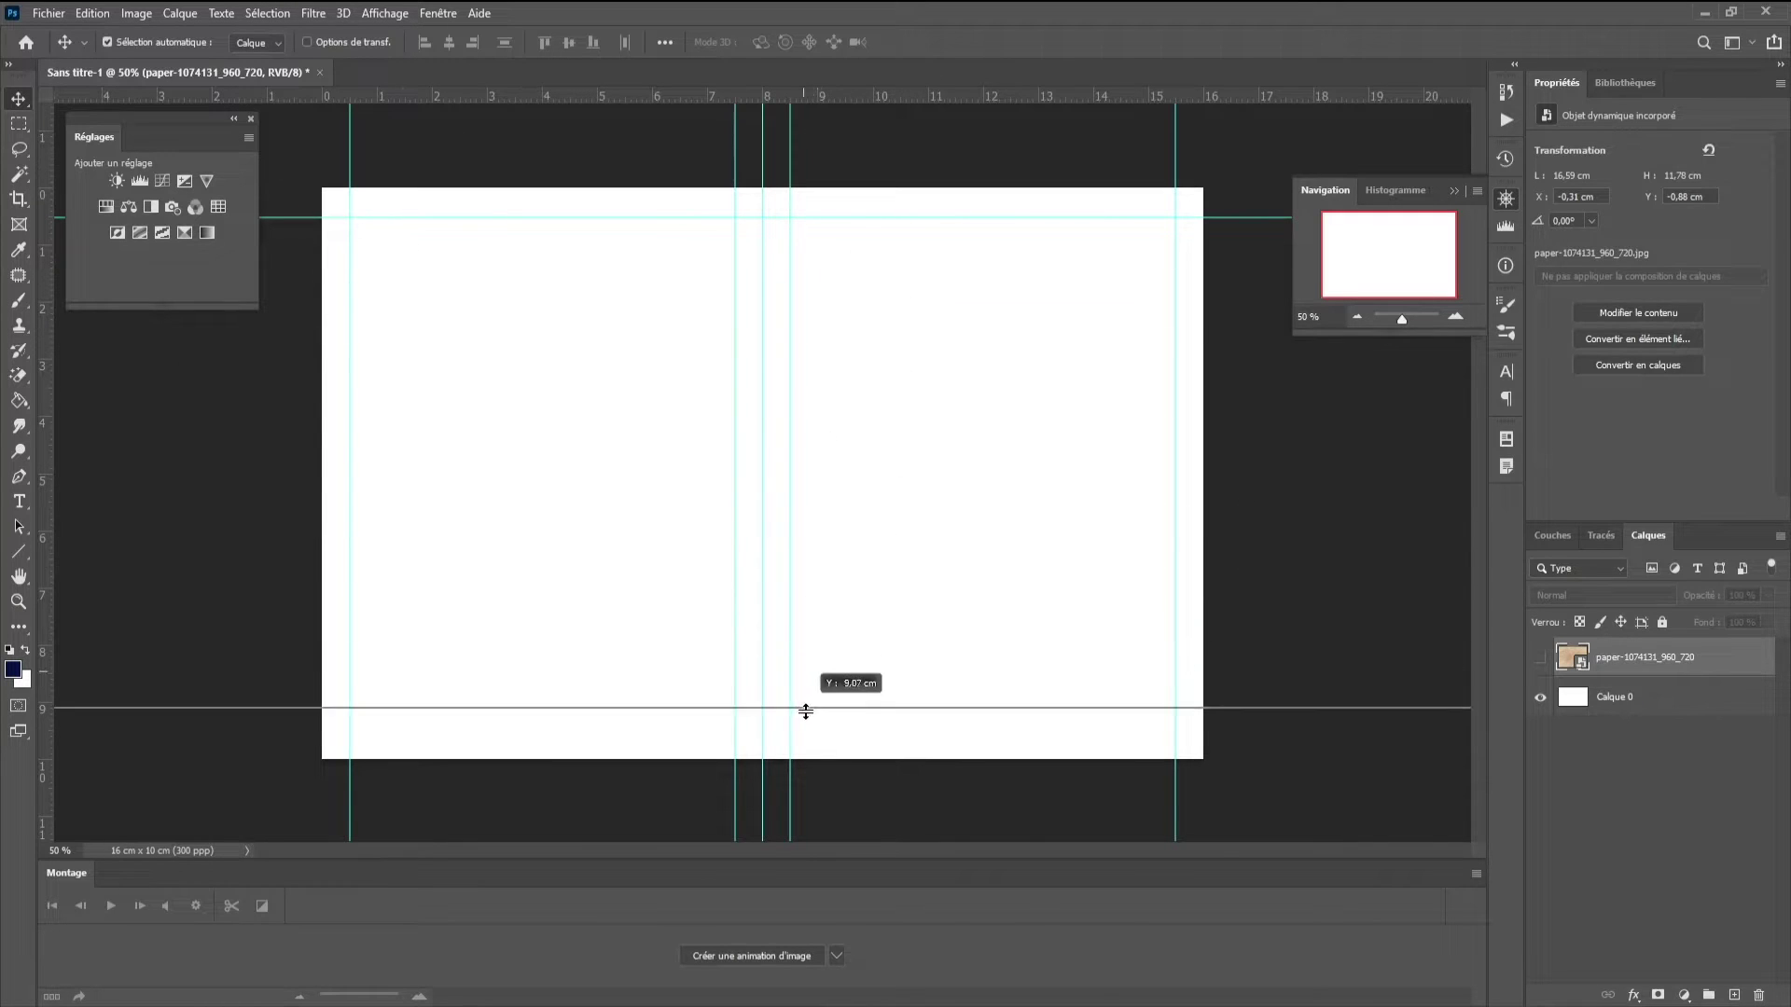
{"action": "left_click_drag", "start_coordinate": [806, 711], "coordinate": [805, 730]}
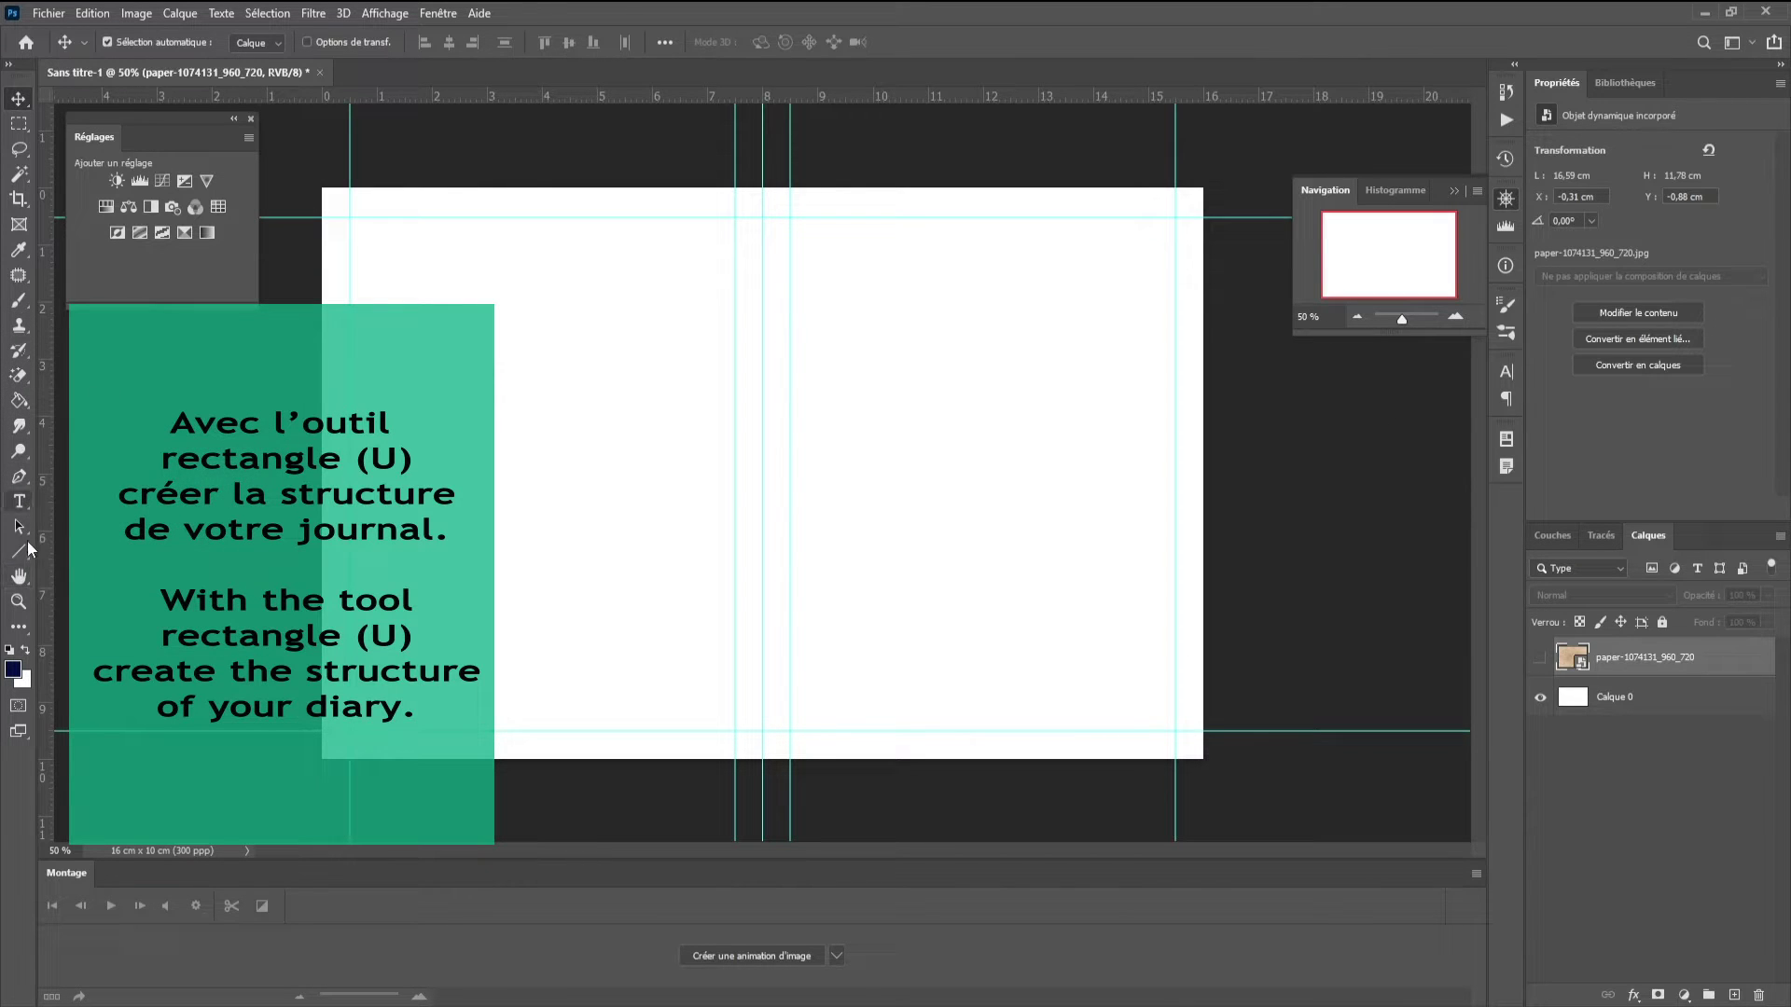
- Draw a tall beige rectangle on the right page and nudge it down
{"action": "left_click", "coordinate": [19, 551]}
{"action": "left_click_drag", "start_coordinate": [800, 306], "coordinate": [990, 619]}
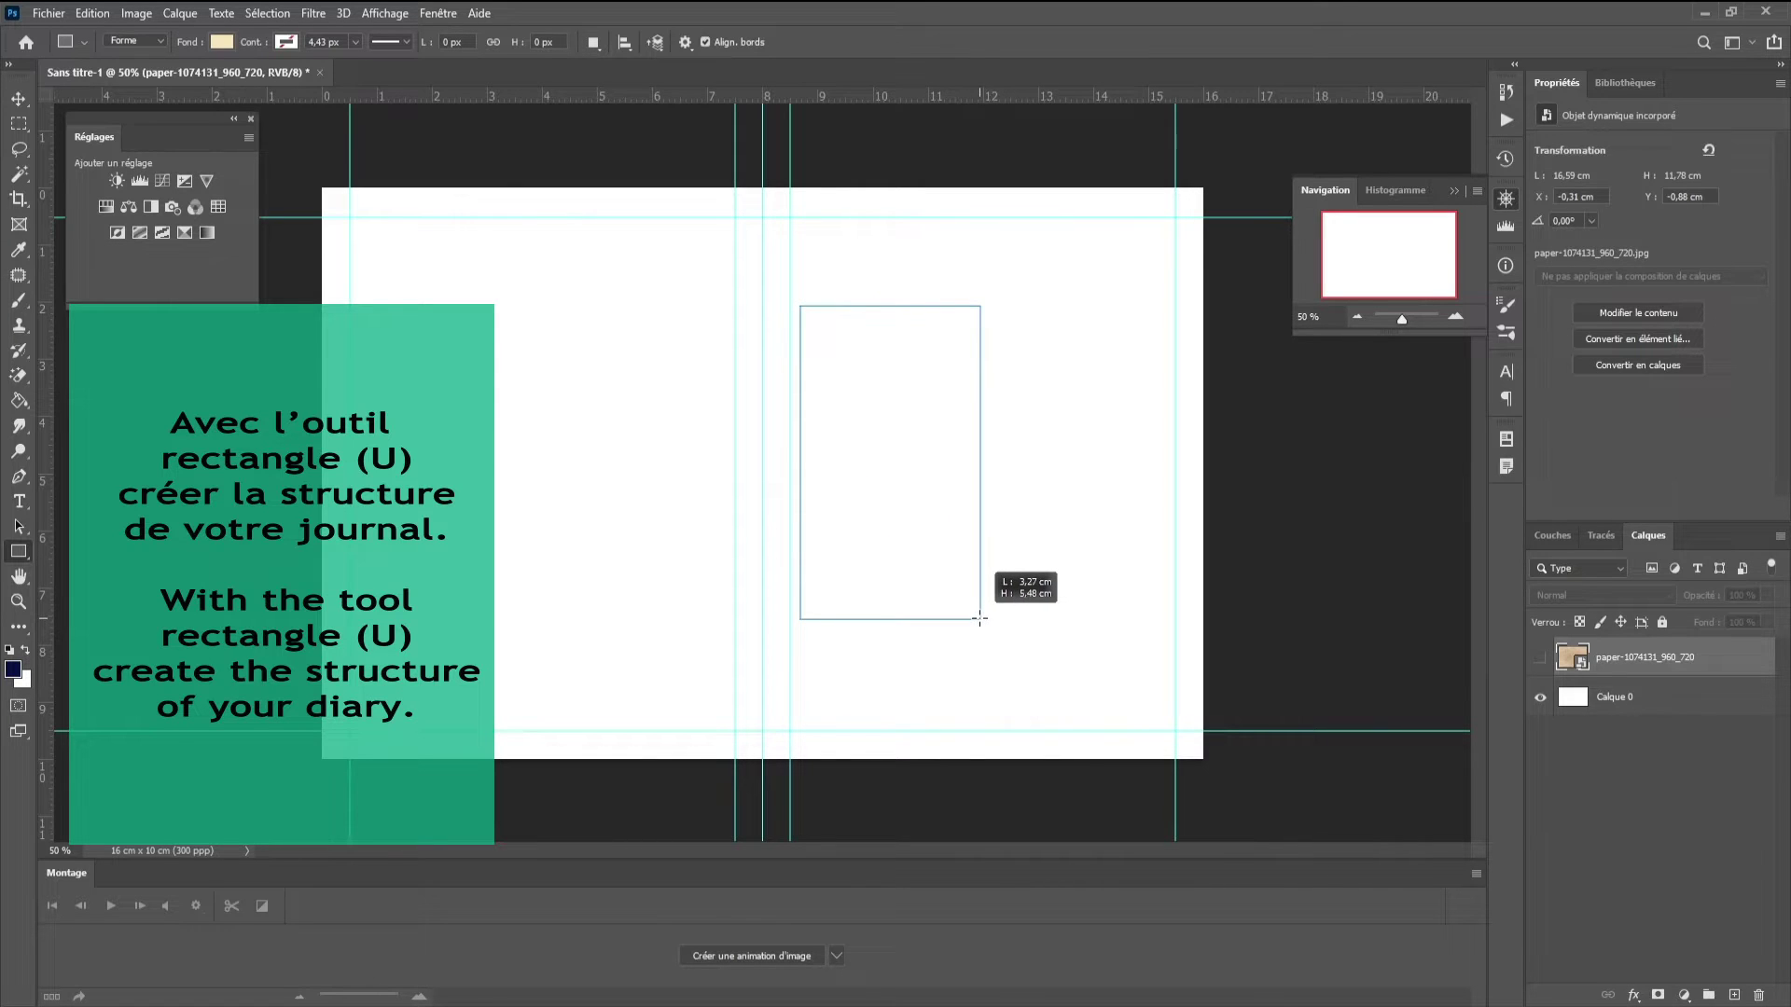
{"action": "left_click_drag", "start_coordinate": [990, 619], "coordinate": [980, 613]}
{"action": "left_click", "coordinate": [13, 105]}
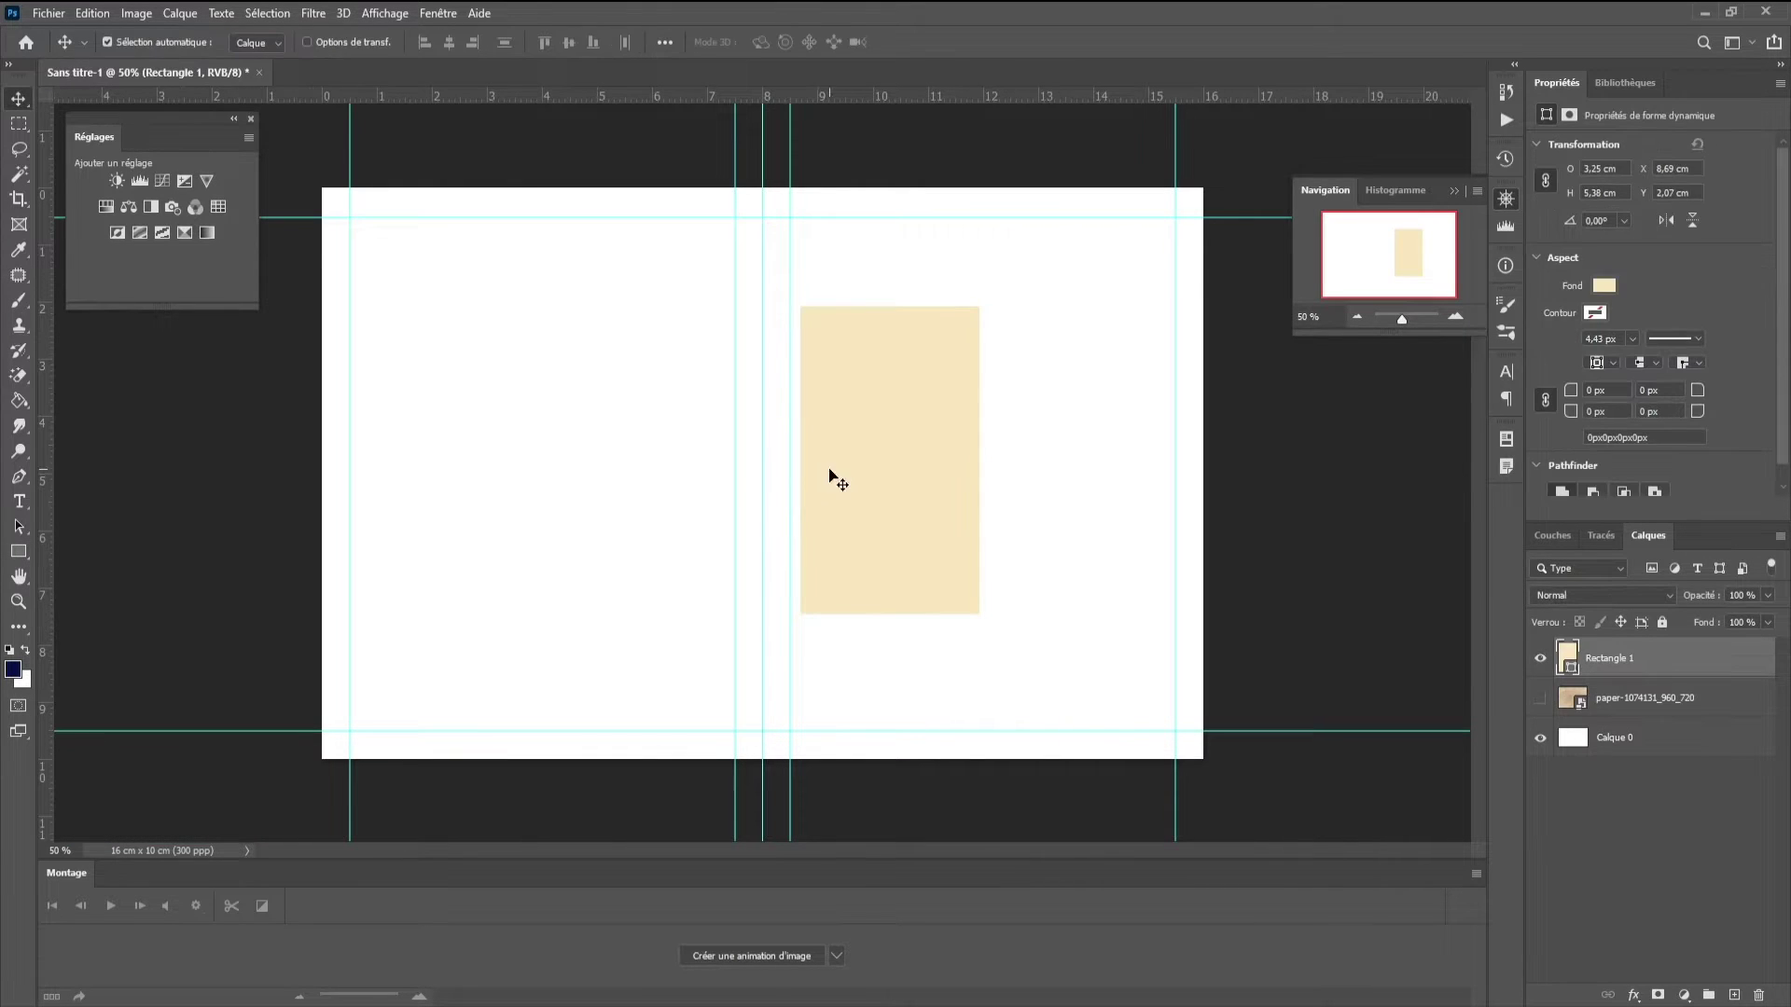
{"action": "key", "text": "shift+Down"}
{"action": "key", "text": "shift+Down"}
{"action": "key", "text": "shift+Down"}
{"action": "key", "text": "shift+Down"}
{"action": "key", "text": "shift+Down"}
- Draw a wide beige header bar across the top of the right page
{"action": "left_click", "coordinate": [18, 550]}
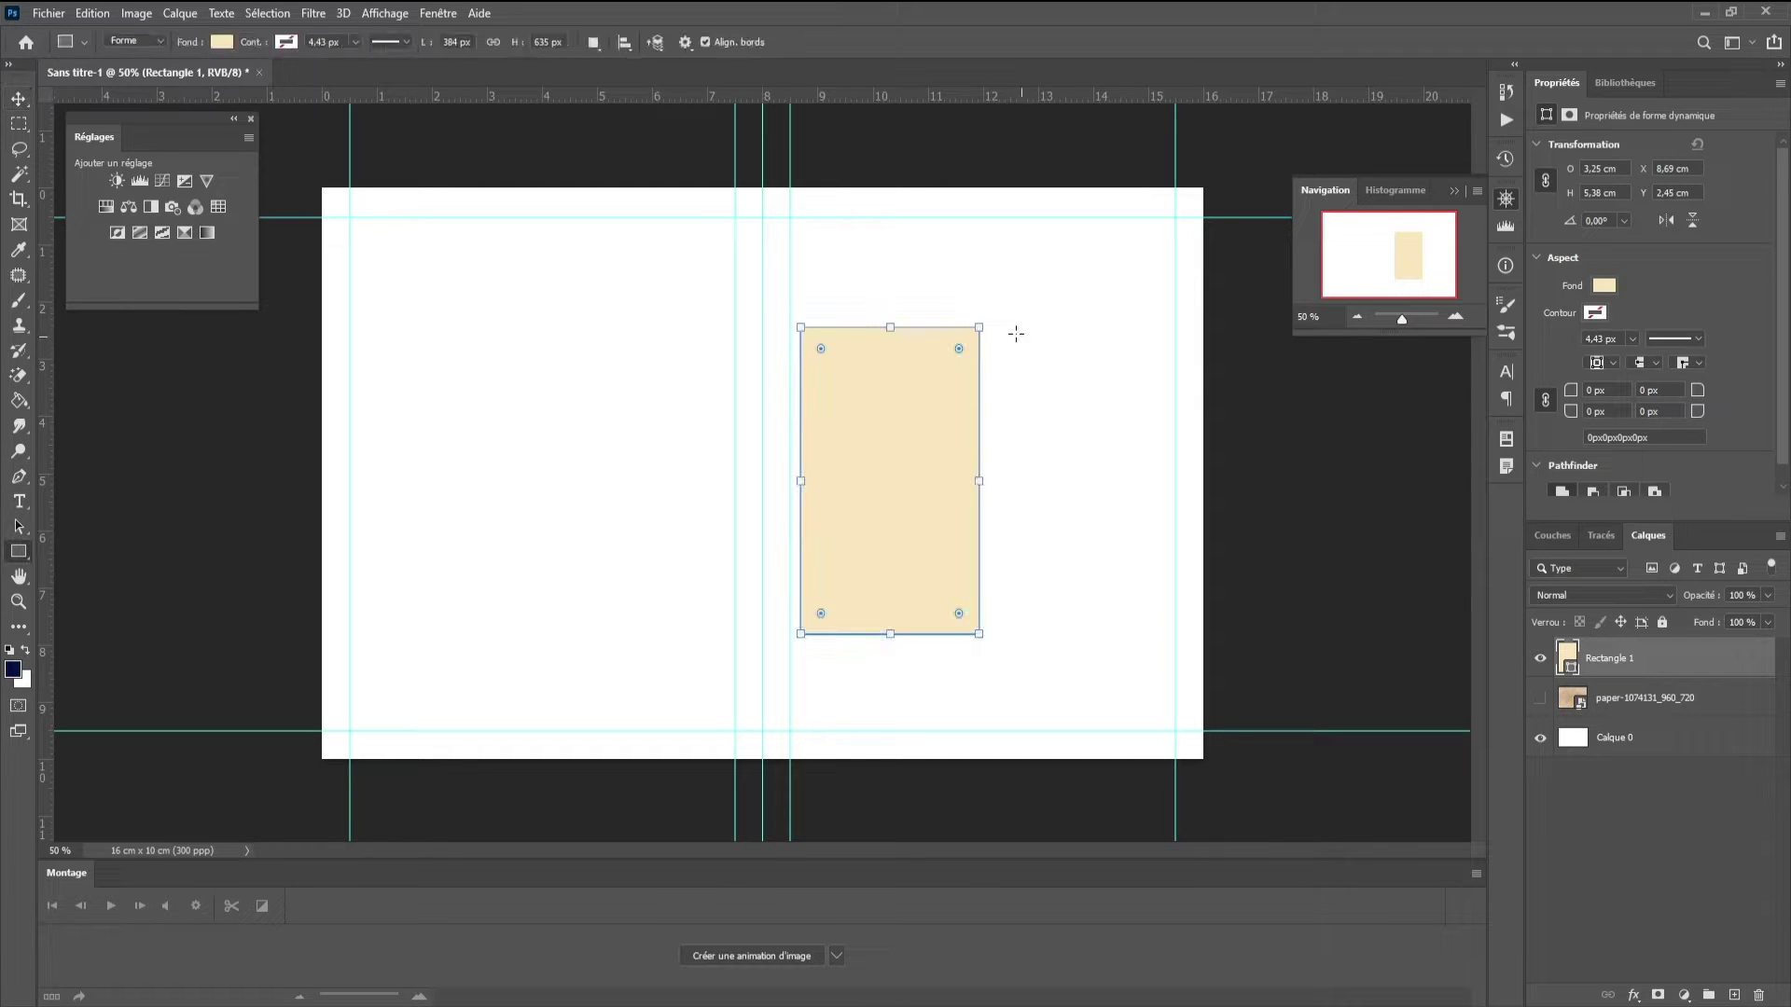
{"action": "left_click", "coordinate": [18, 526]}
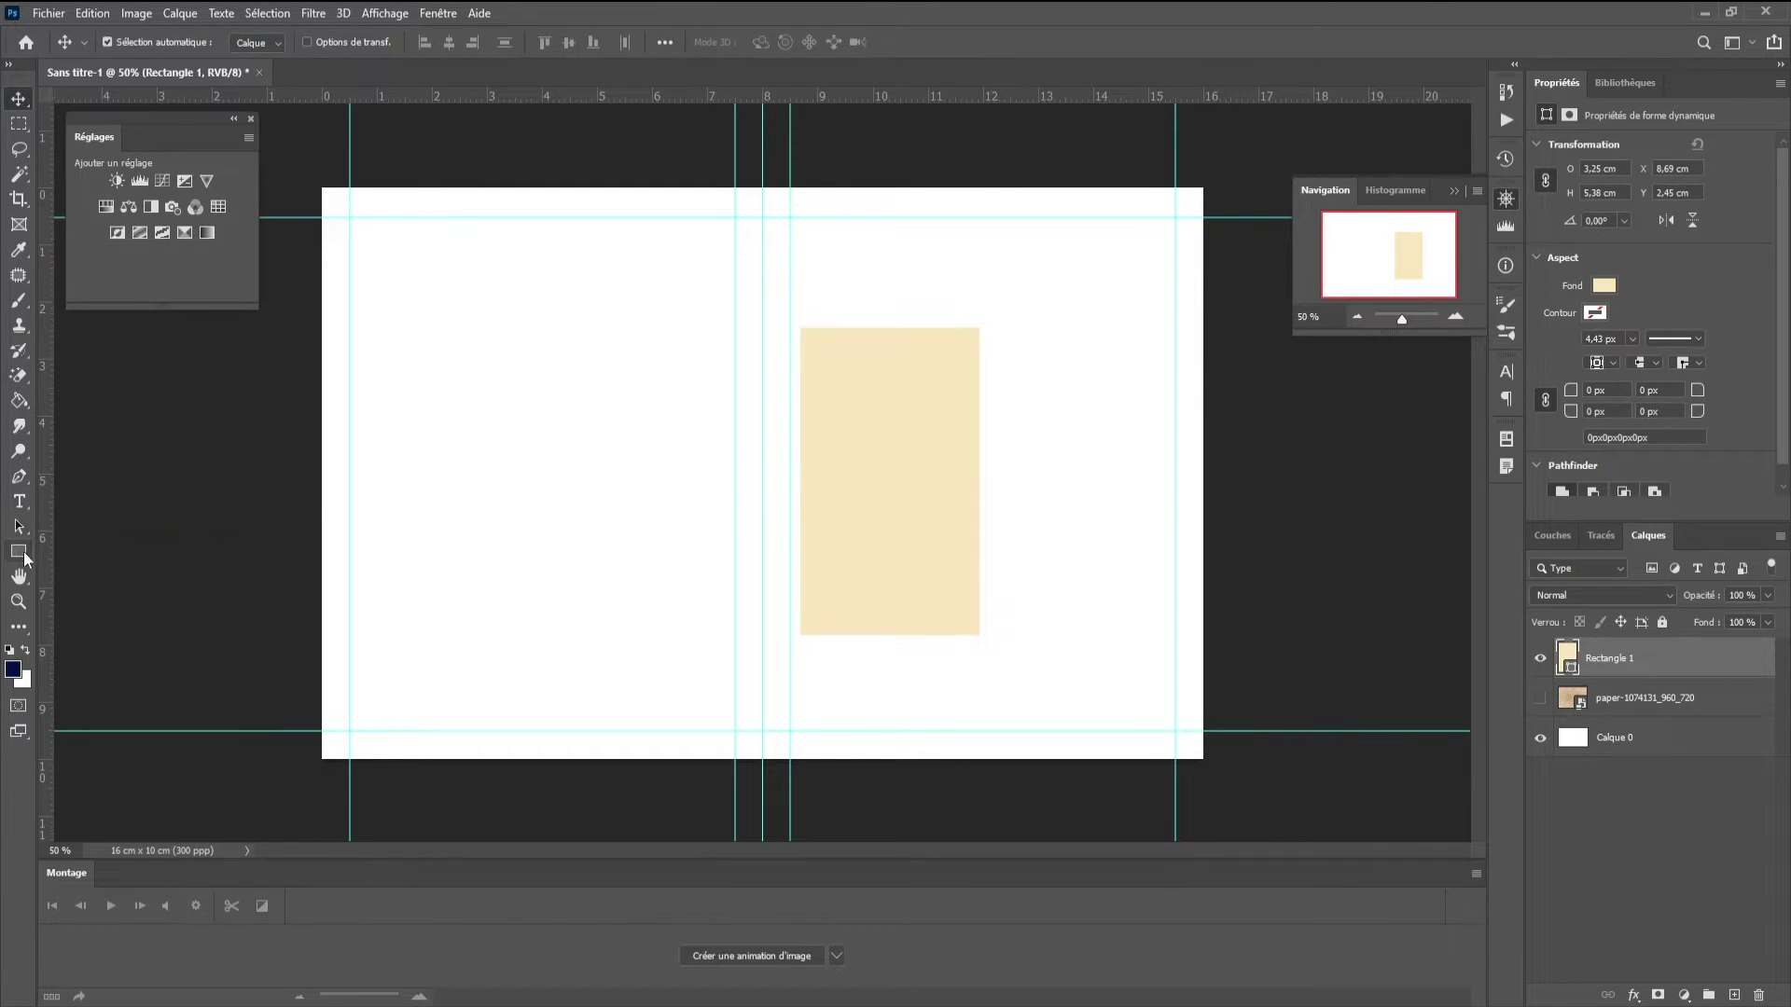
{"action": "left_click", "coordinate": [17, 549]}
{"action": "left_click_drag", "start_coordinate": [803, 226], "coordinate": [1165, 282]}
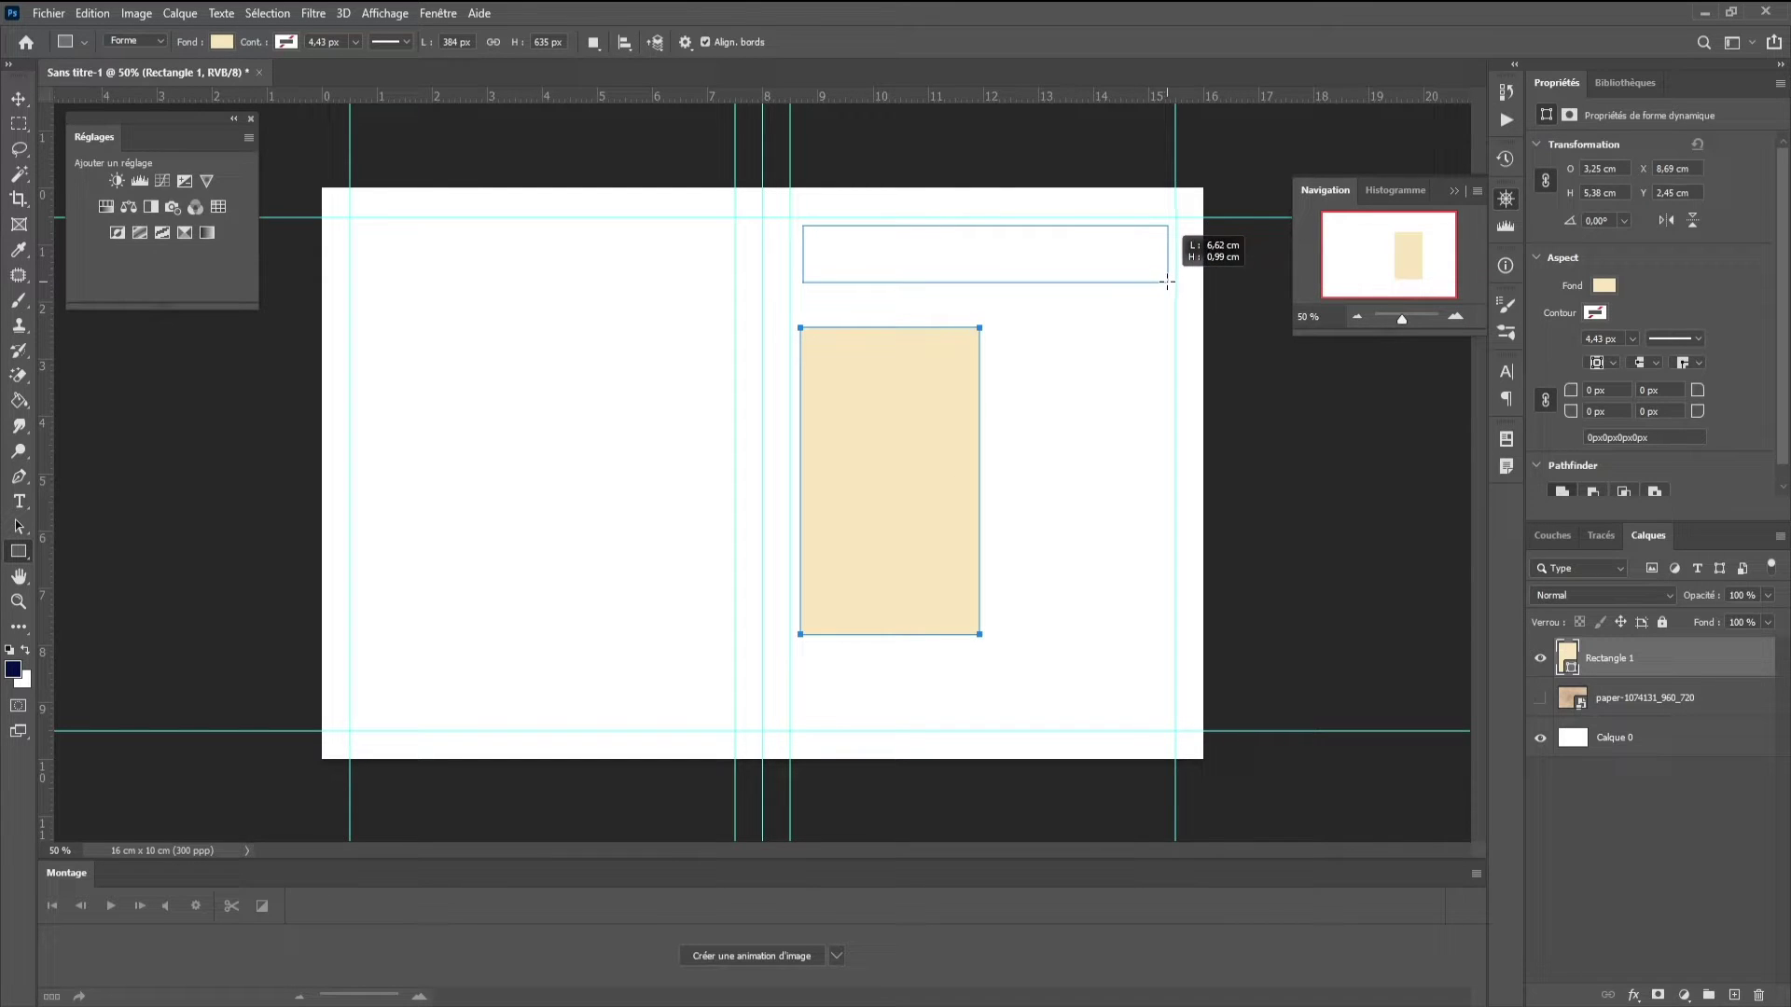
{"action": "left_click_drag", "start_coordinate": [1166, 281], "coordinate": [1166, 282]}
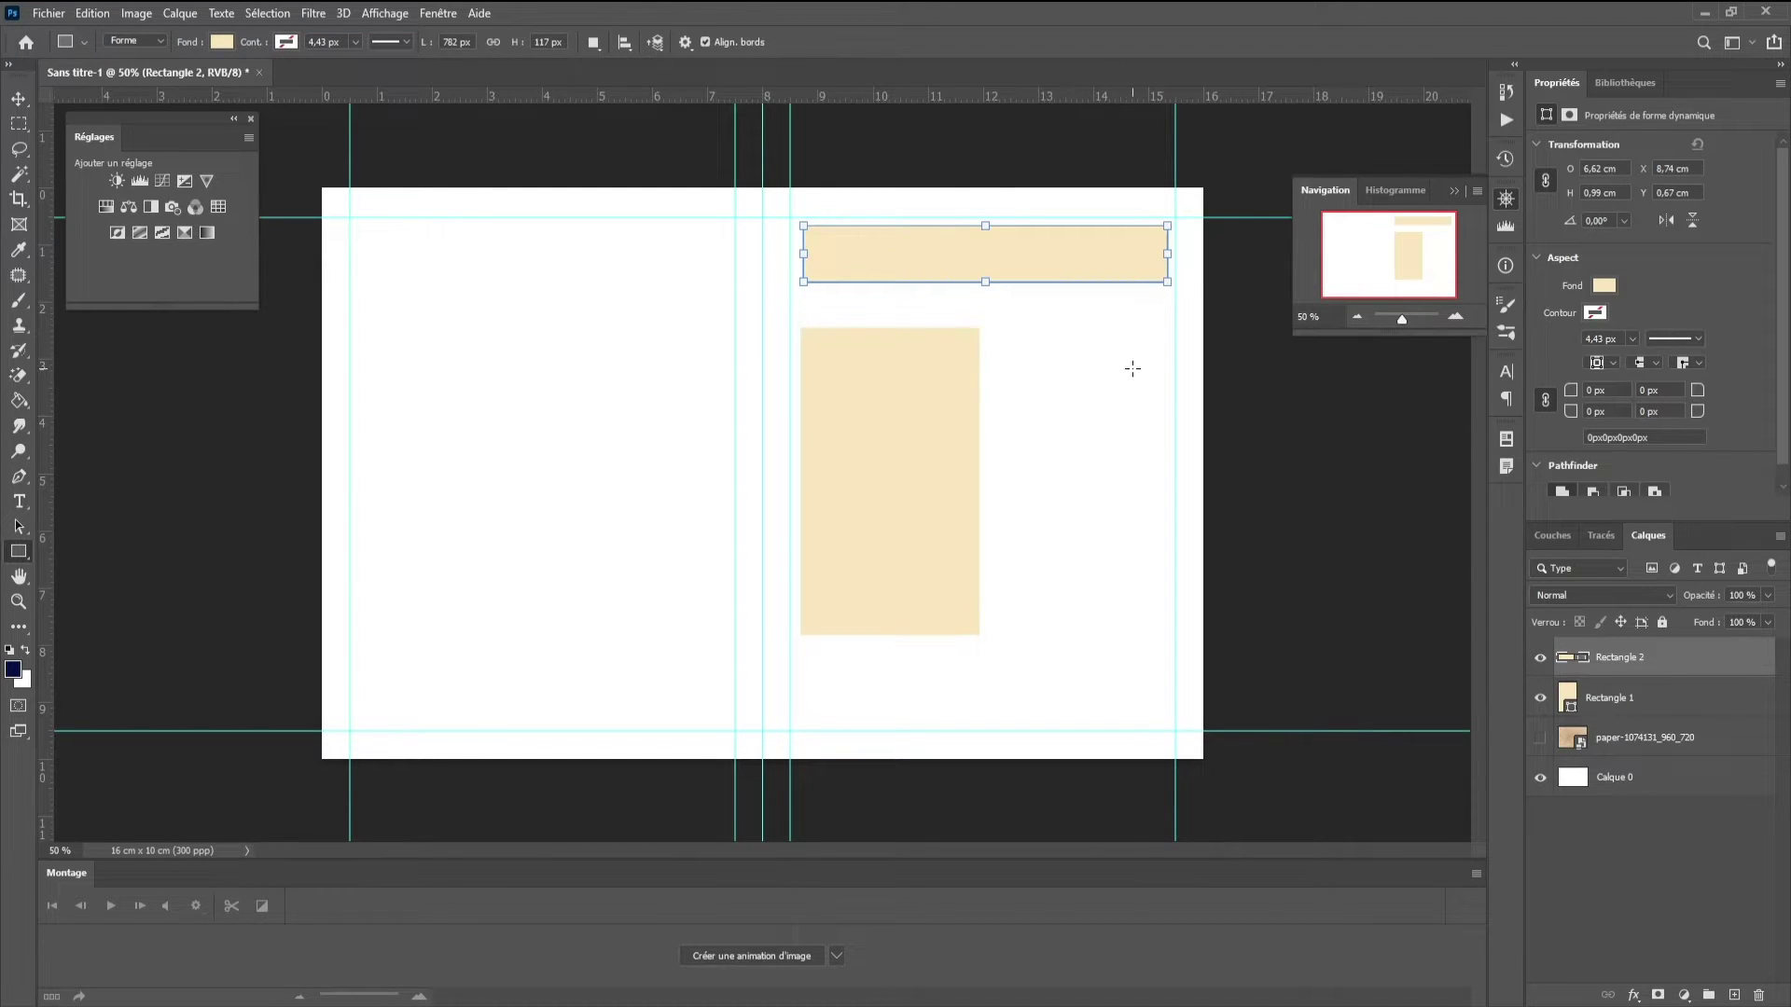
{"action": "key", "text": "v"}
{"action": "left_click_drag", "start_coordinate": [880, 432], "coordinate": [881, 436]}
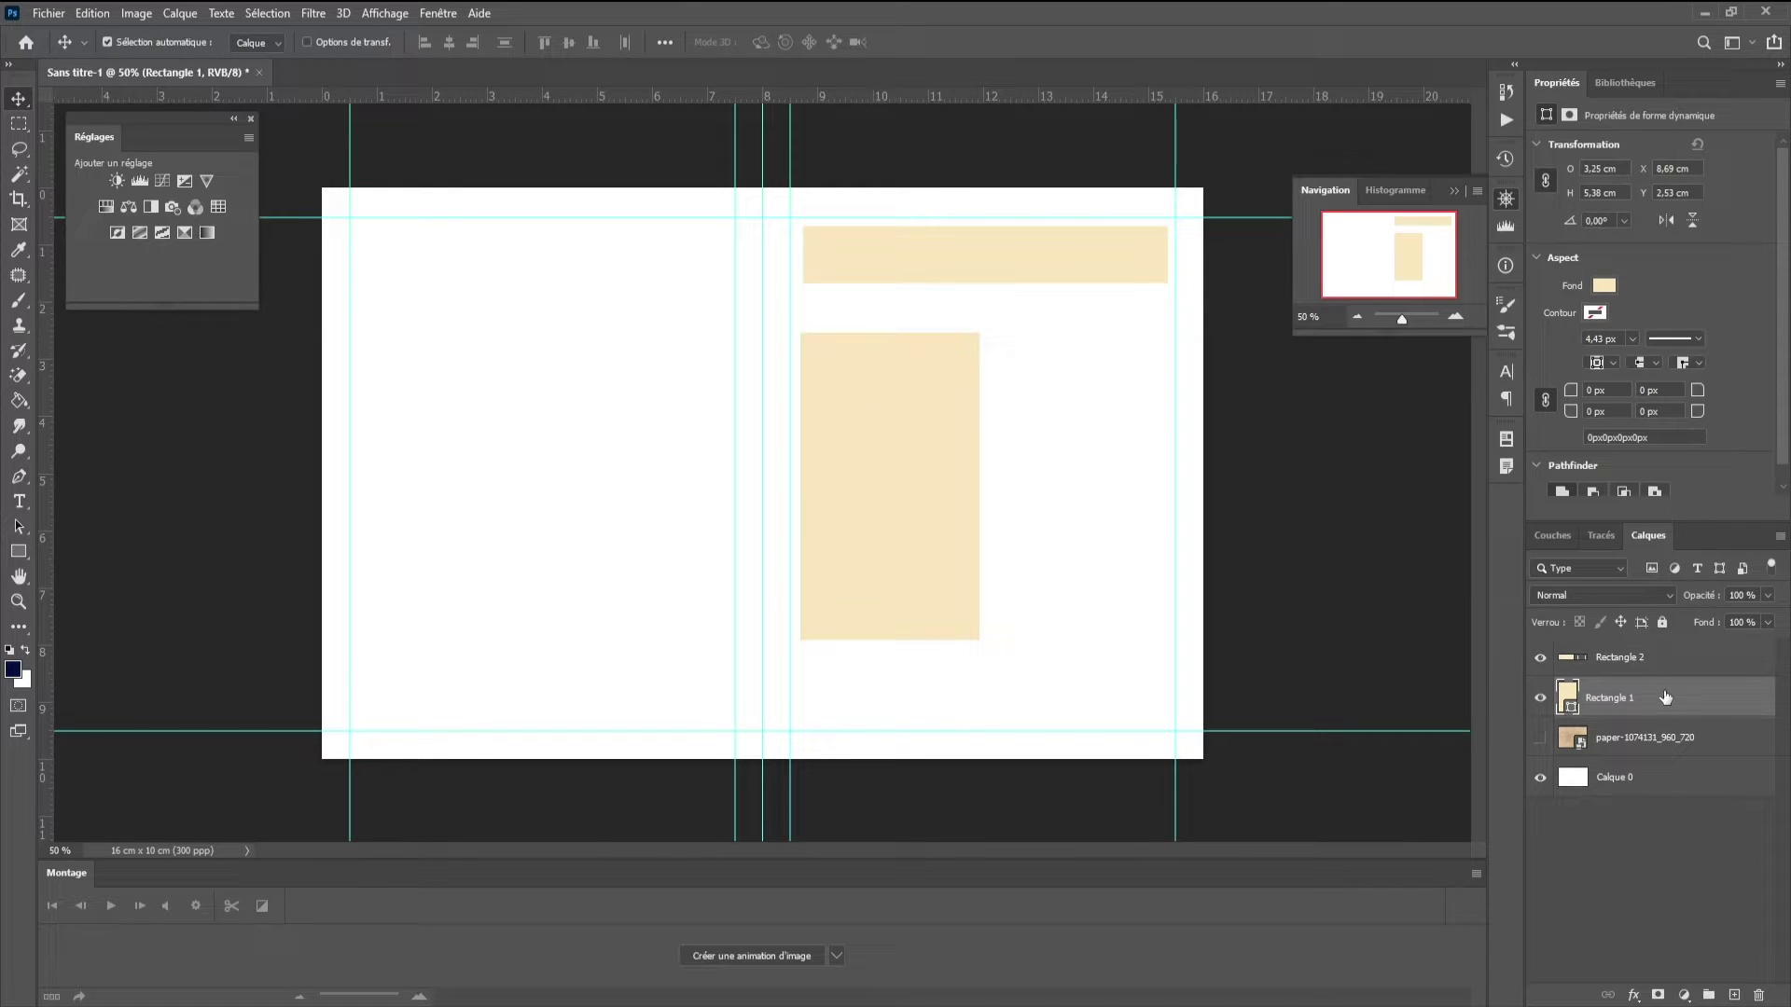
- Shorten the tall beige rectangle and nudge it right and down into place
{"action": "left_click", "coordinate": [19, 551]}
{"action": "left_click_drag", "start_coordinate": [882, 638], "coordinate": [884, 588]}
{"action": "left_click", "coordinate": [19, 99]}
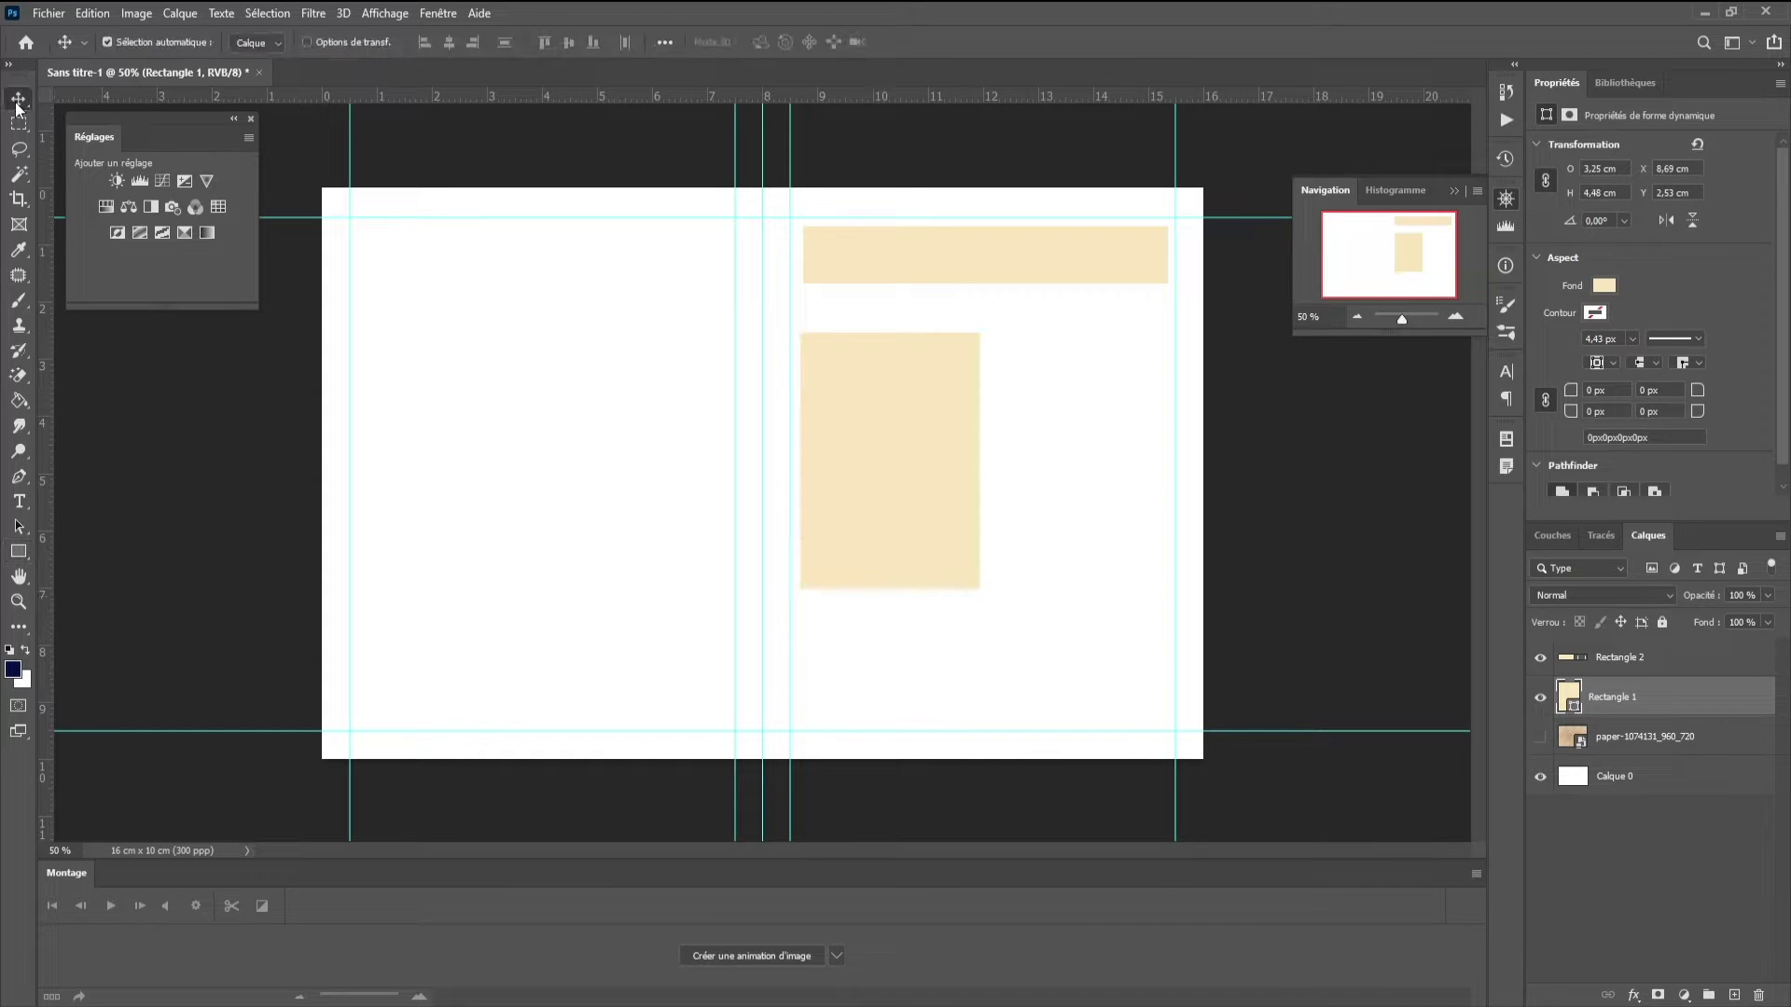
{"action": "key", "text": "shift+Down"}
{"action": "key", "text": "shift+Down"}
{"action": "key", "text": "Right"}
{"action": "key", "text": "Right"}
{"action": "key", "text": "Right"}
{"action": "key", "text": "shift+Down"}
{"action": "key", "text": "Down"}
{"action": "key", "text": "Down"}
{"action": "key", "text": "Down"}
{"action": "key", "text": "Down"}
{"action": "key", "text": "Down"}
{"action": "key", "text": "Down"}
- Draw a large frame over the right page body with no fill and a navy outline
{"action": "key", "text": "u"}
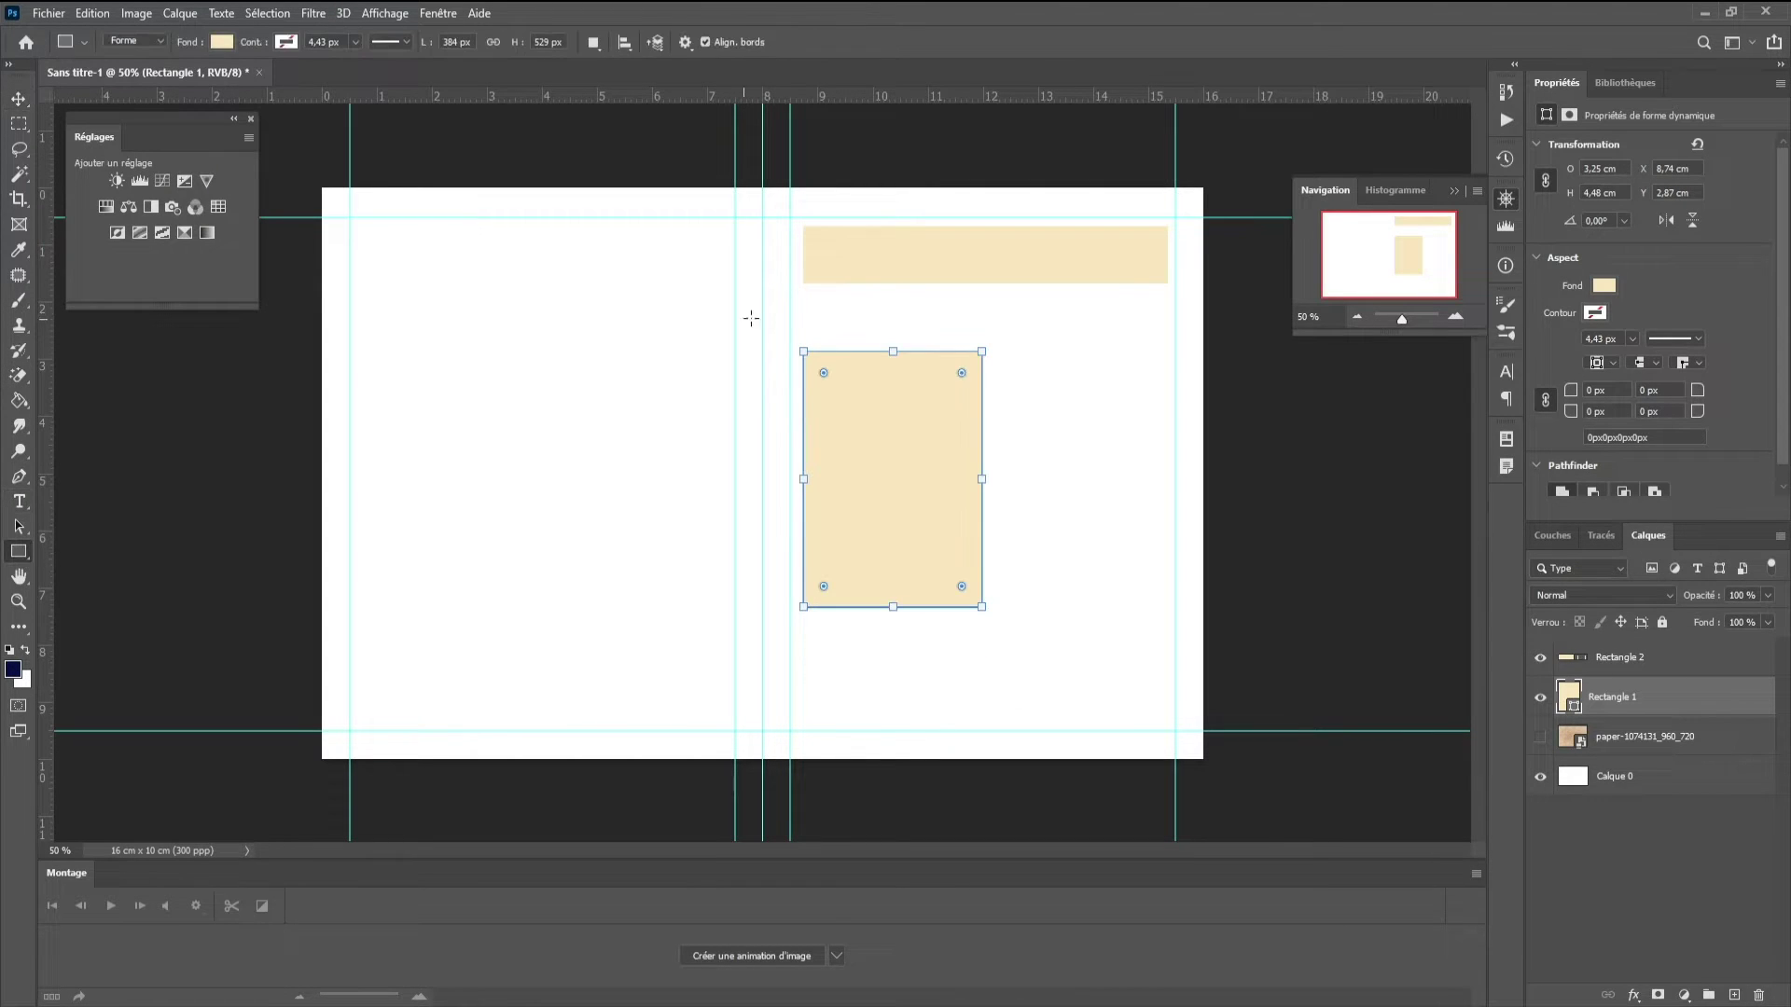
{"action": "left_click_drag", "start_coordinate": [800, 302], "coordinate": [1174, 729]}
{"action": "left_click", "coordinate": [1768, 595]}
{"action": "left_click_drag", "start_coordinate": [1770, 620], "coordinate": [1680, 621]}
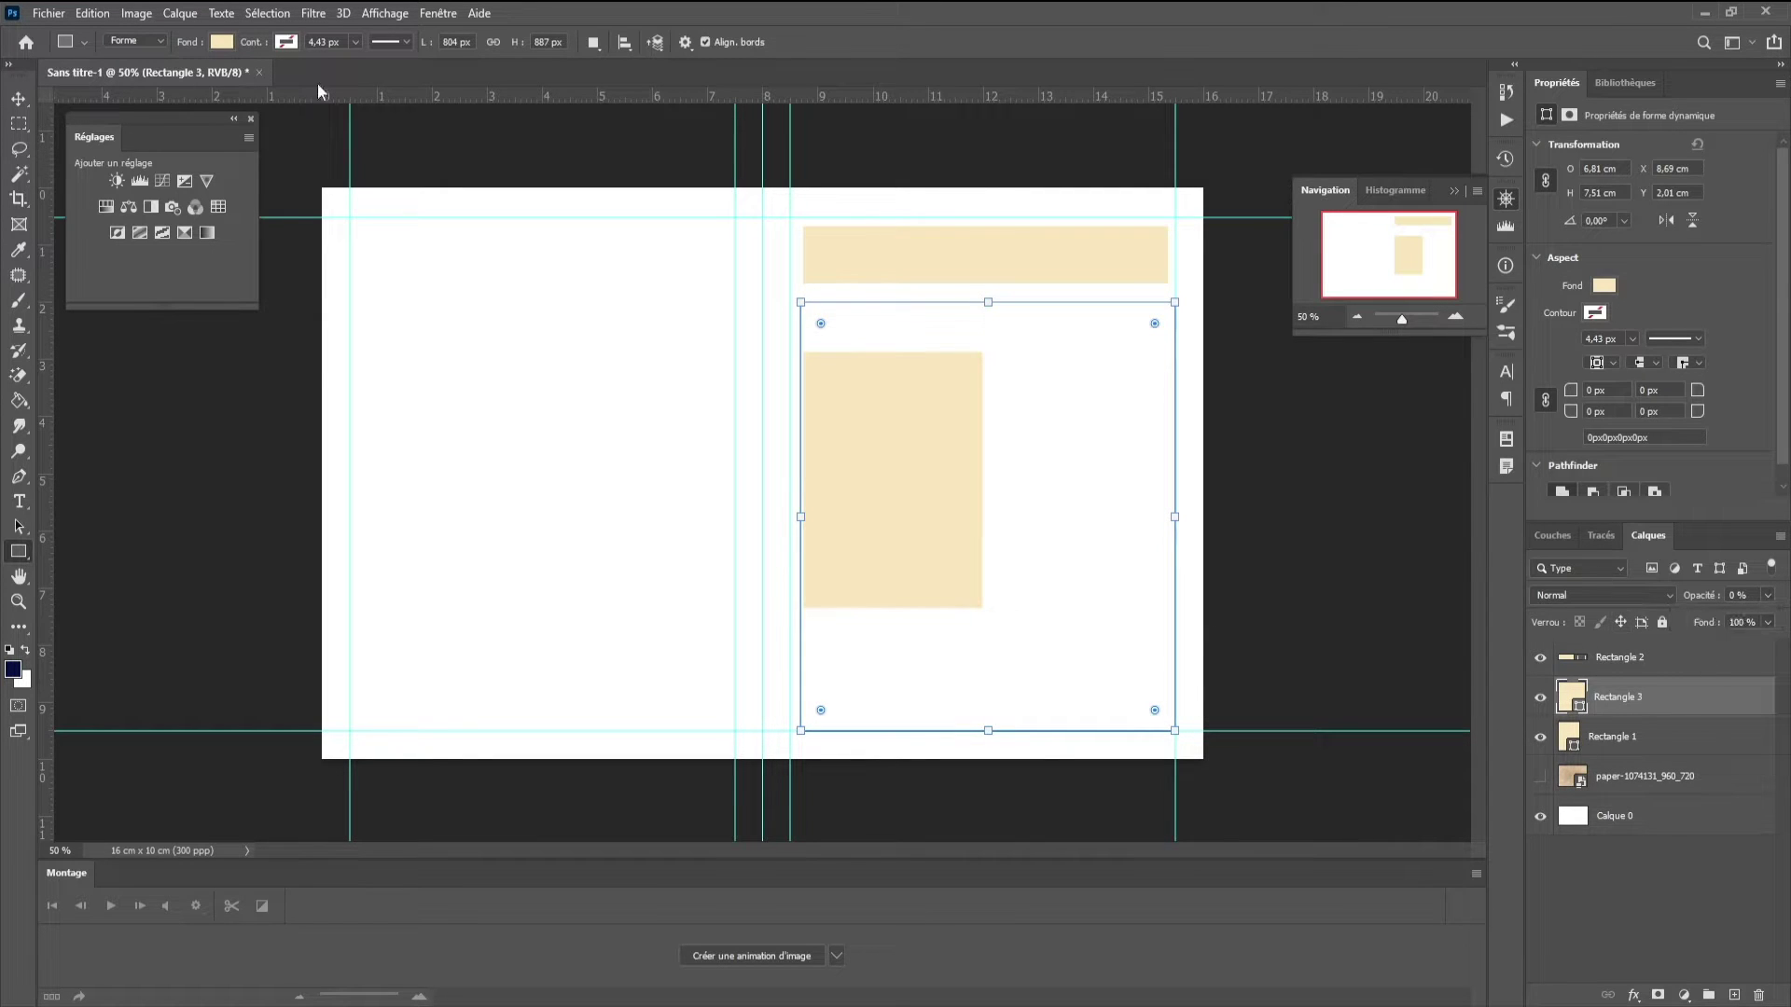
{"action": "left_click", "coordinate": [286, 41]}
{"action": "left_click", "coordinate": [185, 140]}
{"action": "key", "text": "v"}
{"action": "left_click", "coordinate": [1767, 595]}
{"action": "key", "text": "u"}
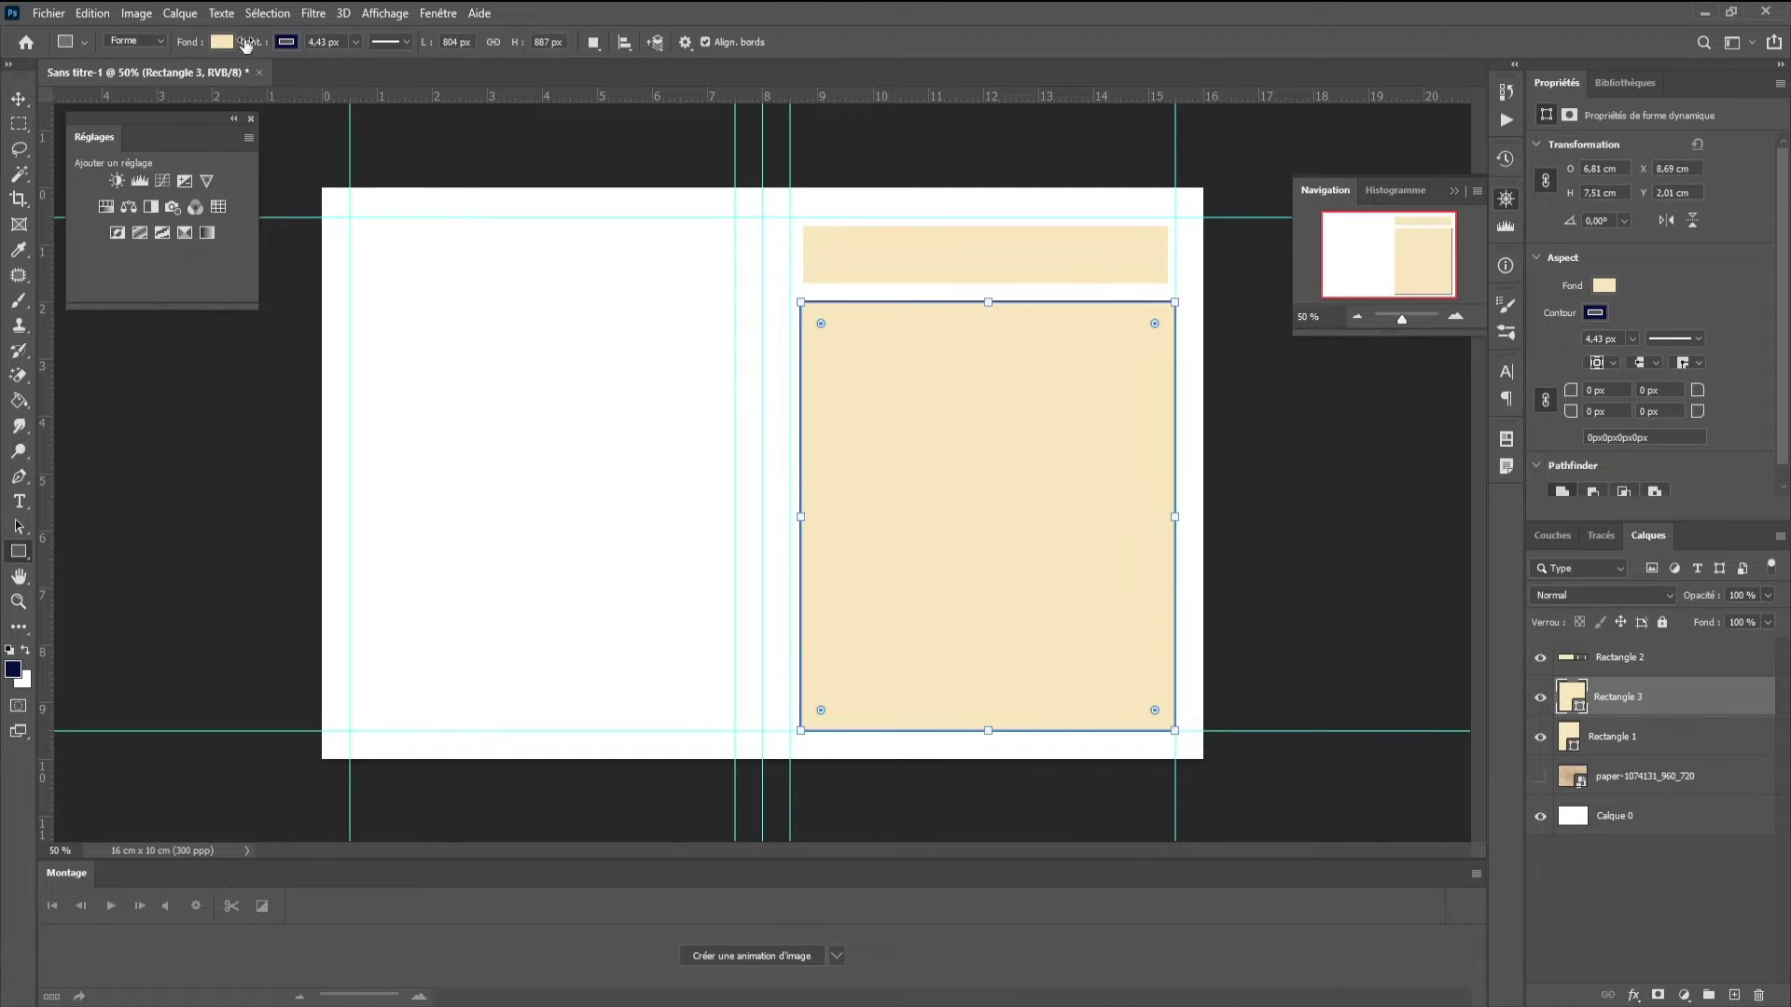
{"action": "left_click", "coordinate": [221, 41]}
{"action": "left_click", "coordinate": [111, 79]}
{"action": "left_click", "coordinate": [18, 103]}
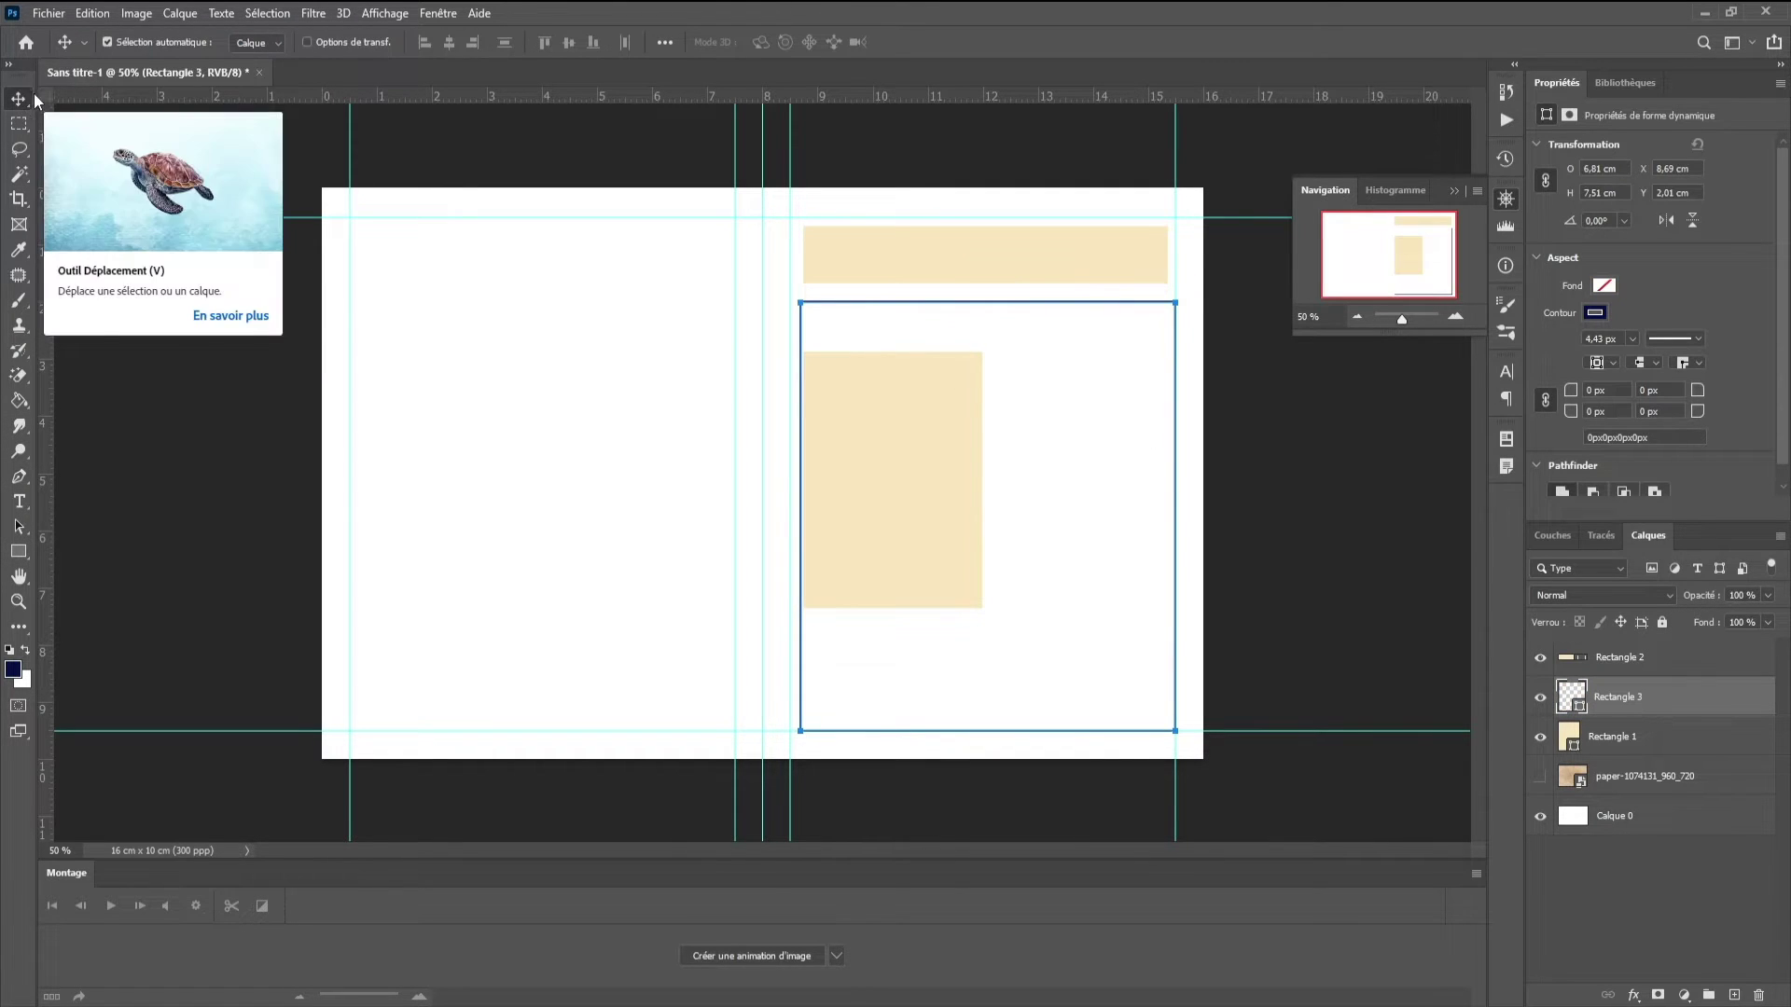
- Widen the frame left to the gutter guide and nudge the beige block down
{"action": "left_click", "coordinate": [1607, 737]}
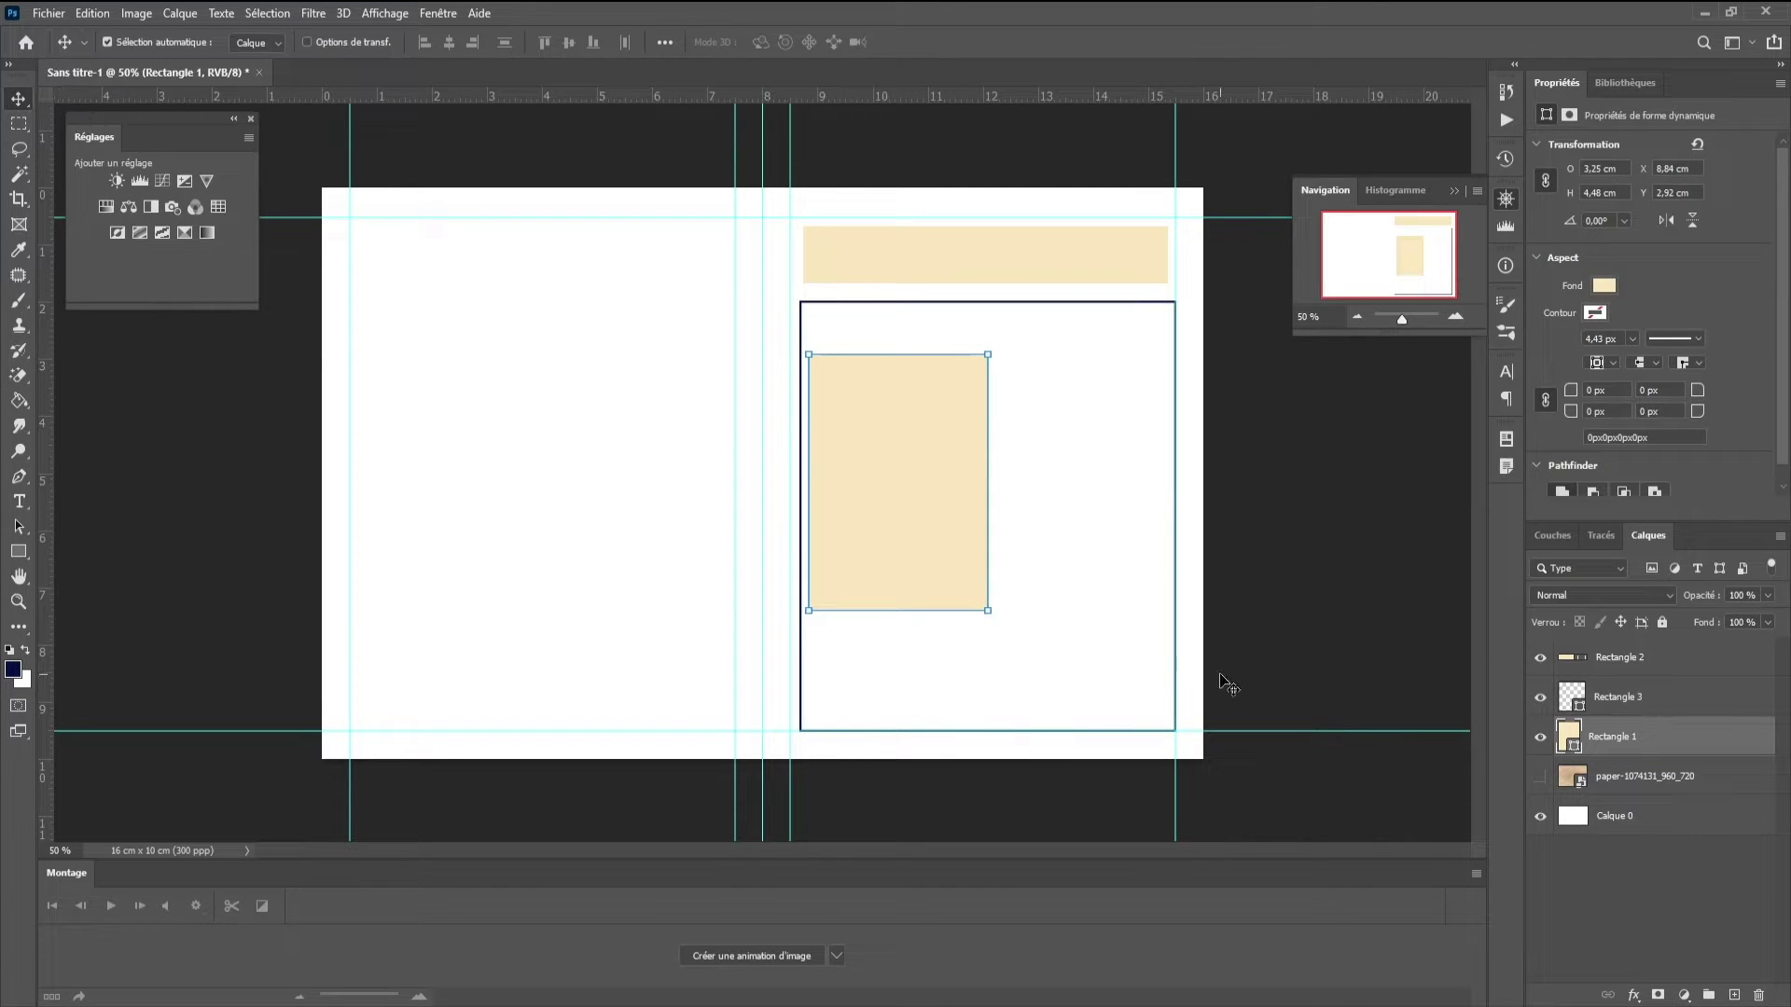
{"action": "left_click", "coordinate": [1546, 714]}
{"action": "key", "text": "u"}
{"action": "left_click_drag", "start_coordinate": [799, 516], "coordinate": [790, 514]}
{"action": "key", "text": "v"}
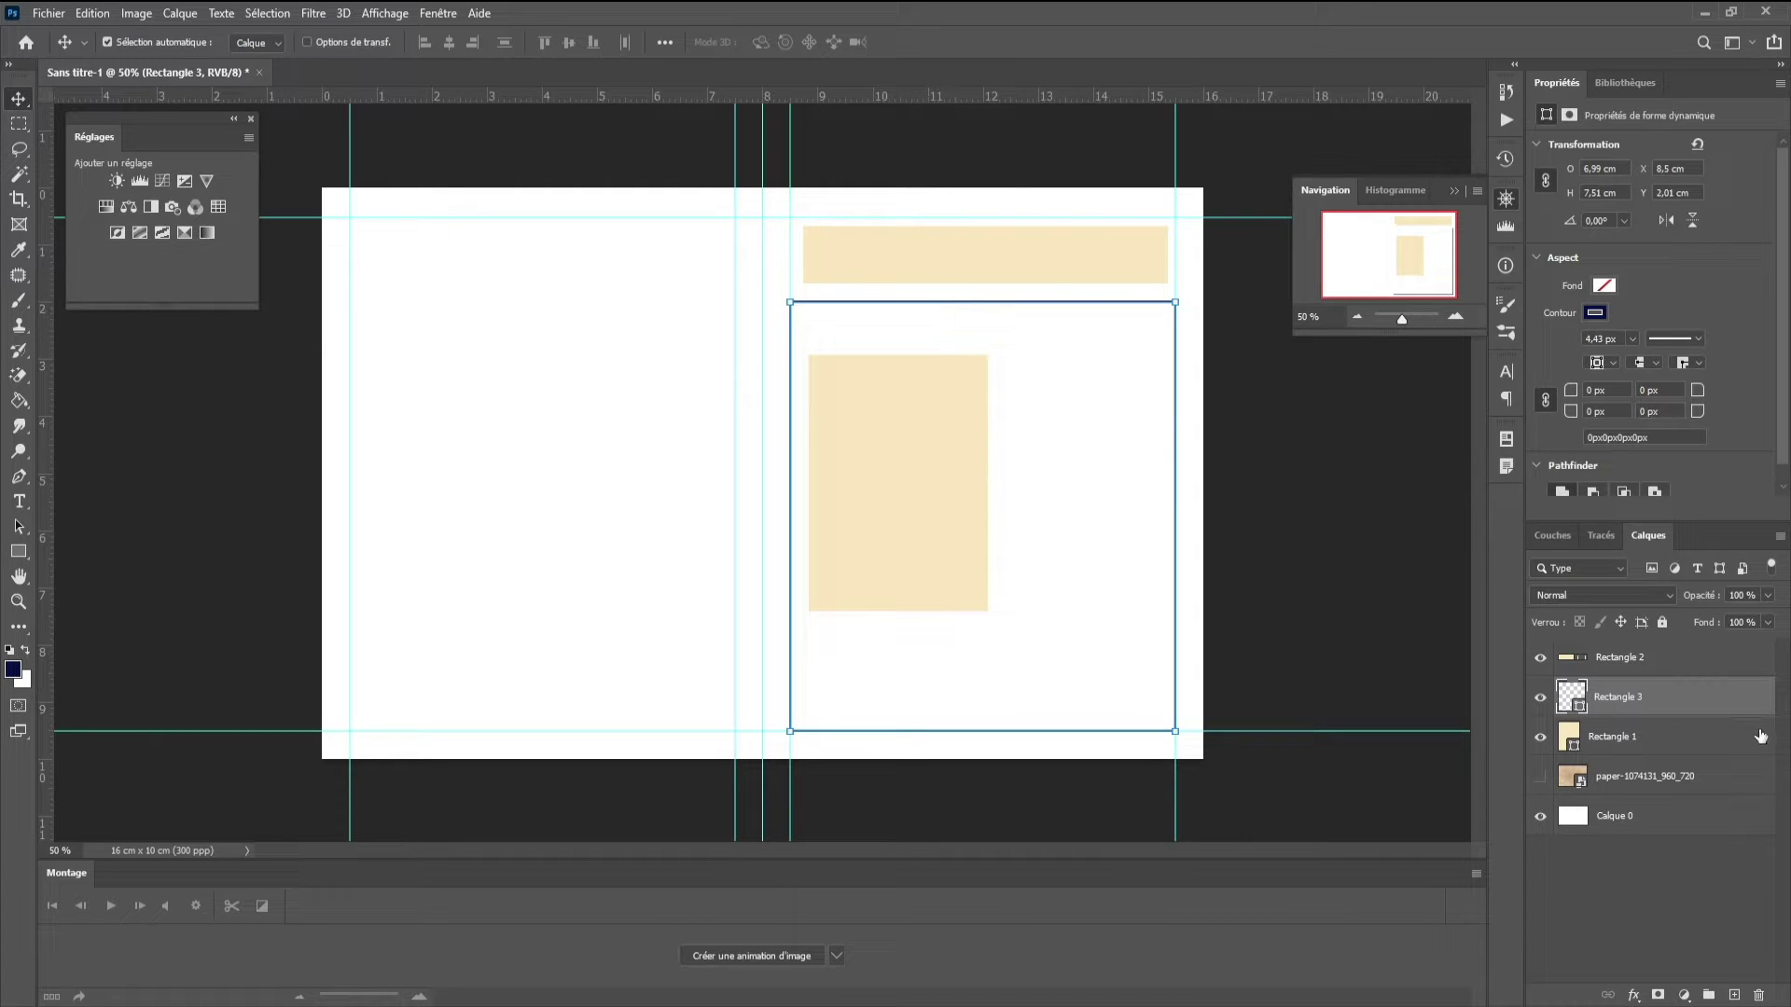
{"action": "left_click", "coordinate": [1623, 737]}
{"action": "key", "text": "Down"}
{"action": "key", "text": "Down"}
{"action": "key", "text": "Down"}
{"action": "key", "text": "Down"}
{"action": "key", "text": "Down"}
{"action": "key", "text": "Down"}
{"action": "key", "text": "Down"}
{"action": "key", "text": "Down"}
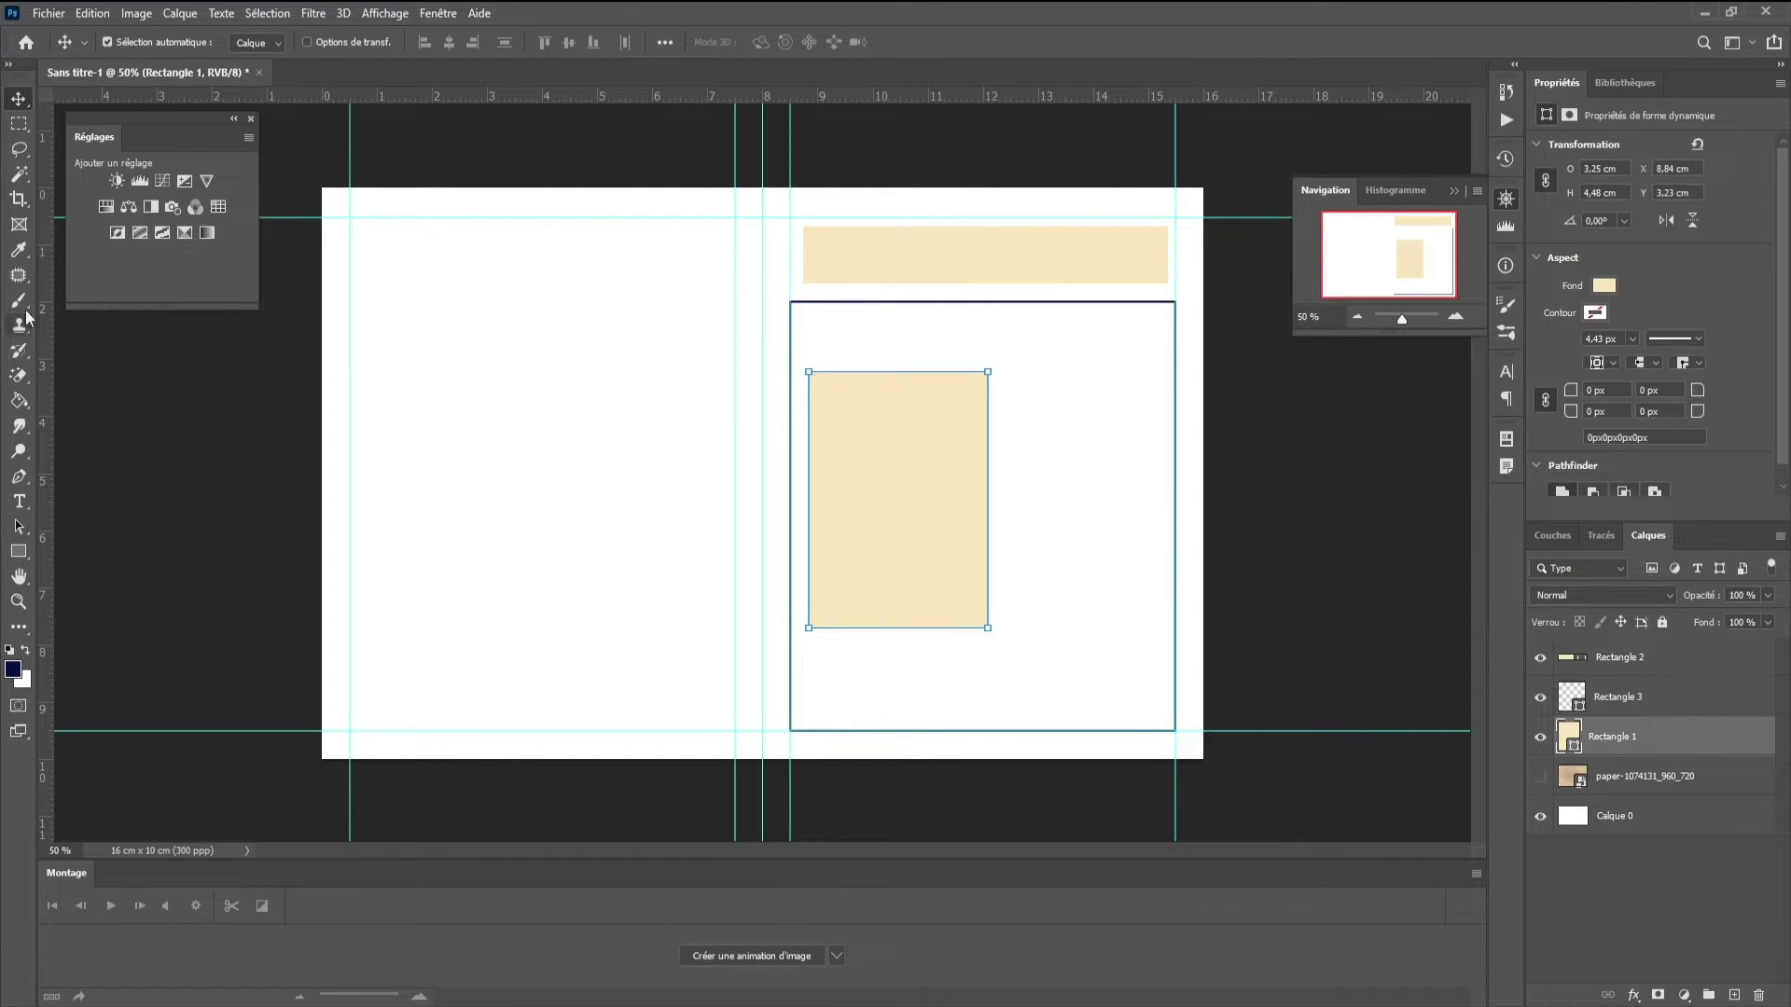
{"action": "right_click", "coordinate": [19, 551]}
- Draw a navy, unfilled separator line below the beige block and set its stroke width
{"action": "left_click", "coordinate": [93, 644]}
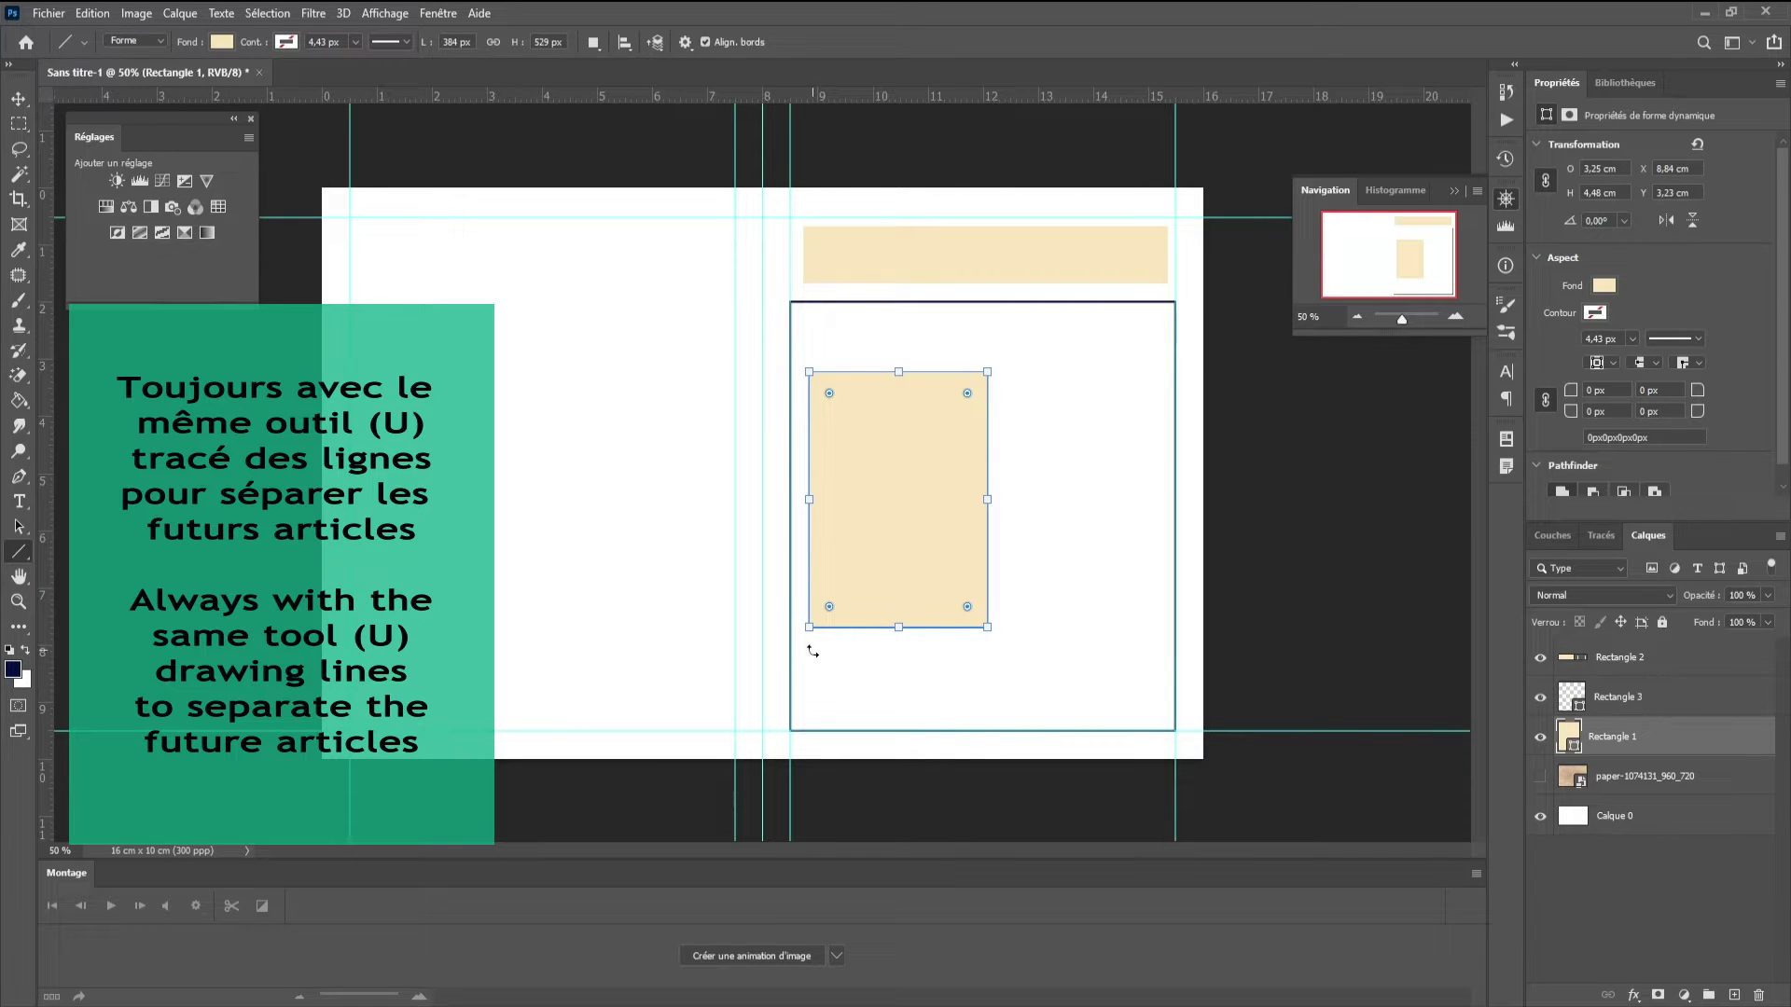
{"action": "left_click_drag", "start_coordinate": [809, 653], "coordinate": [986, 653]}
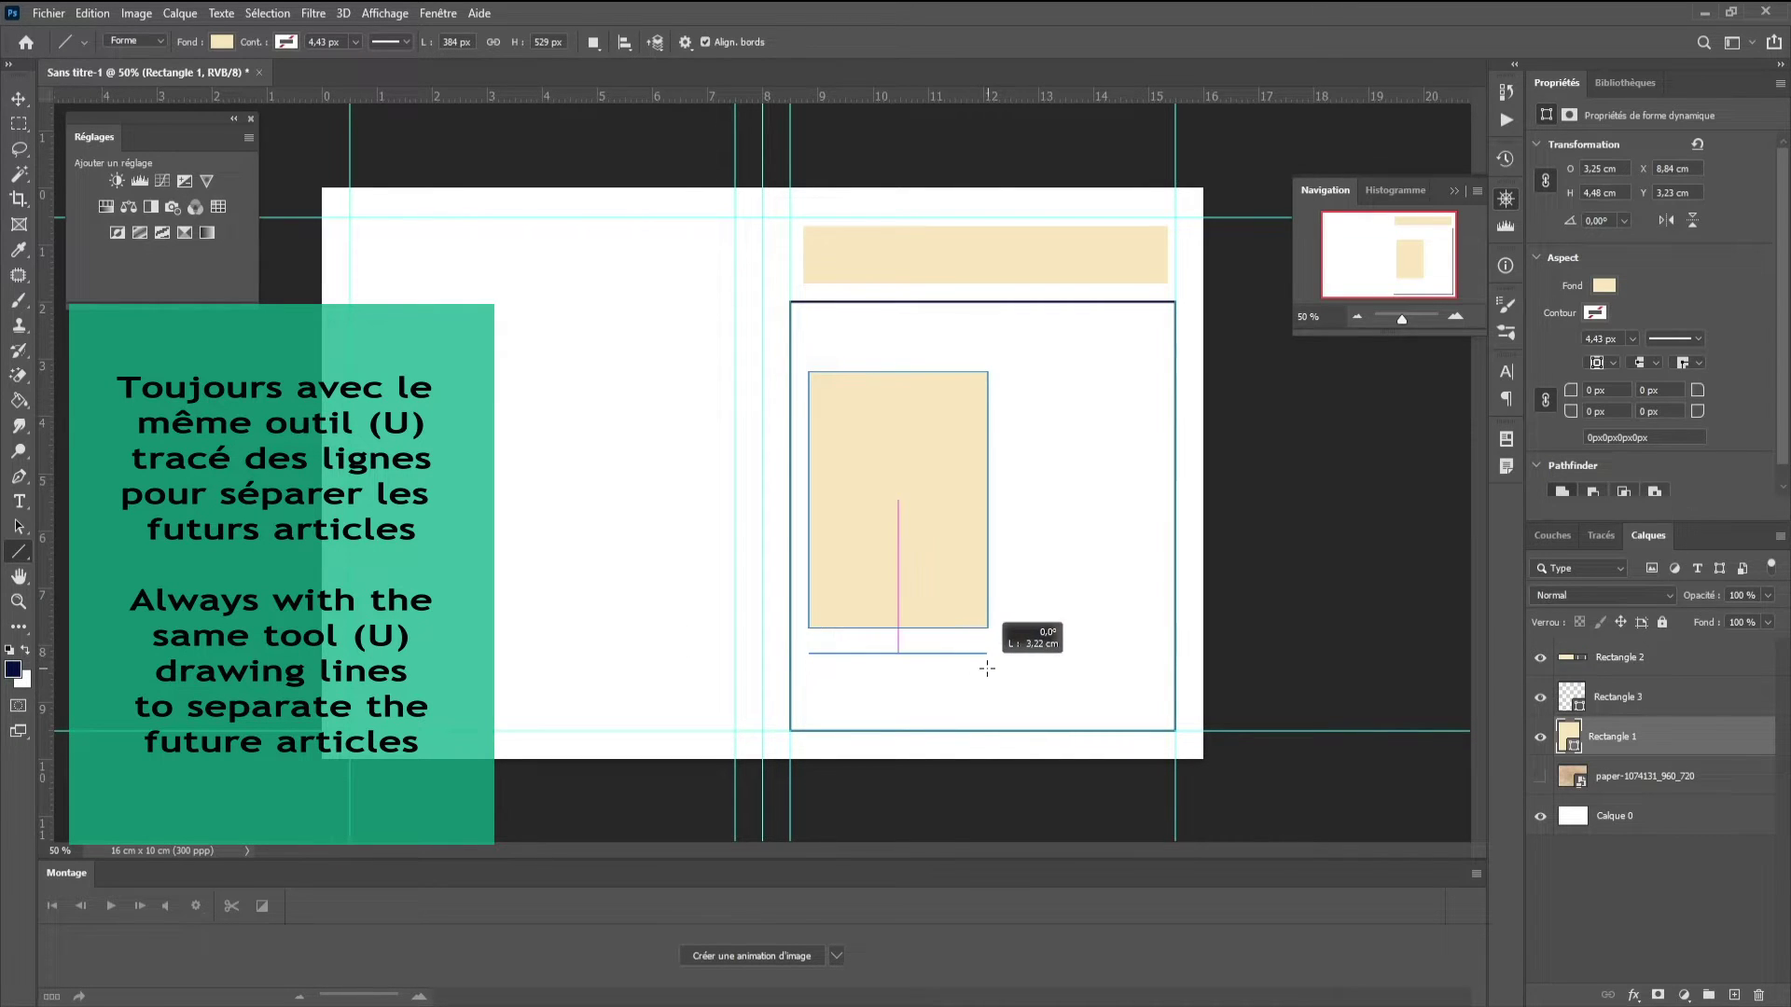
{"action": "left_click", "coordinate": [295, 47]}
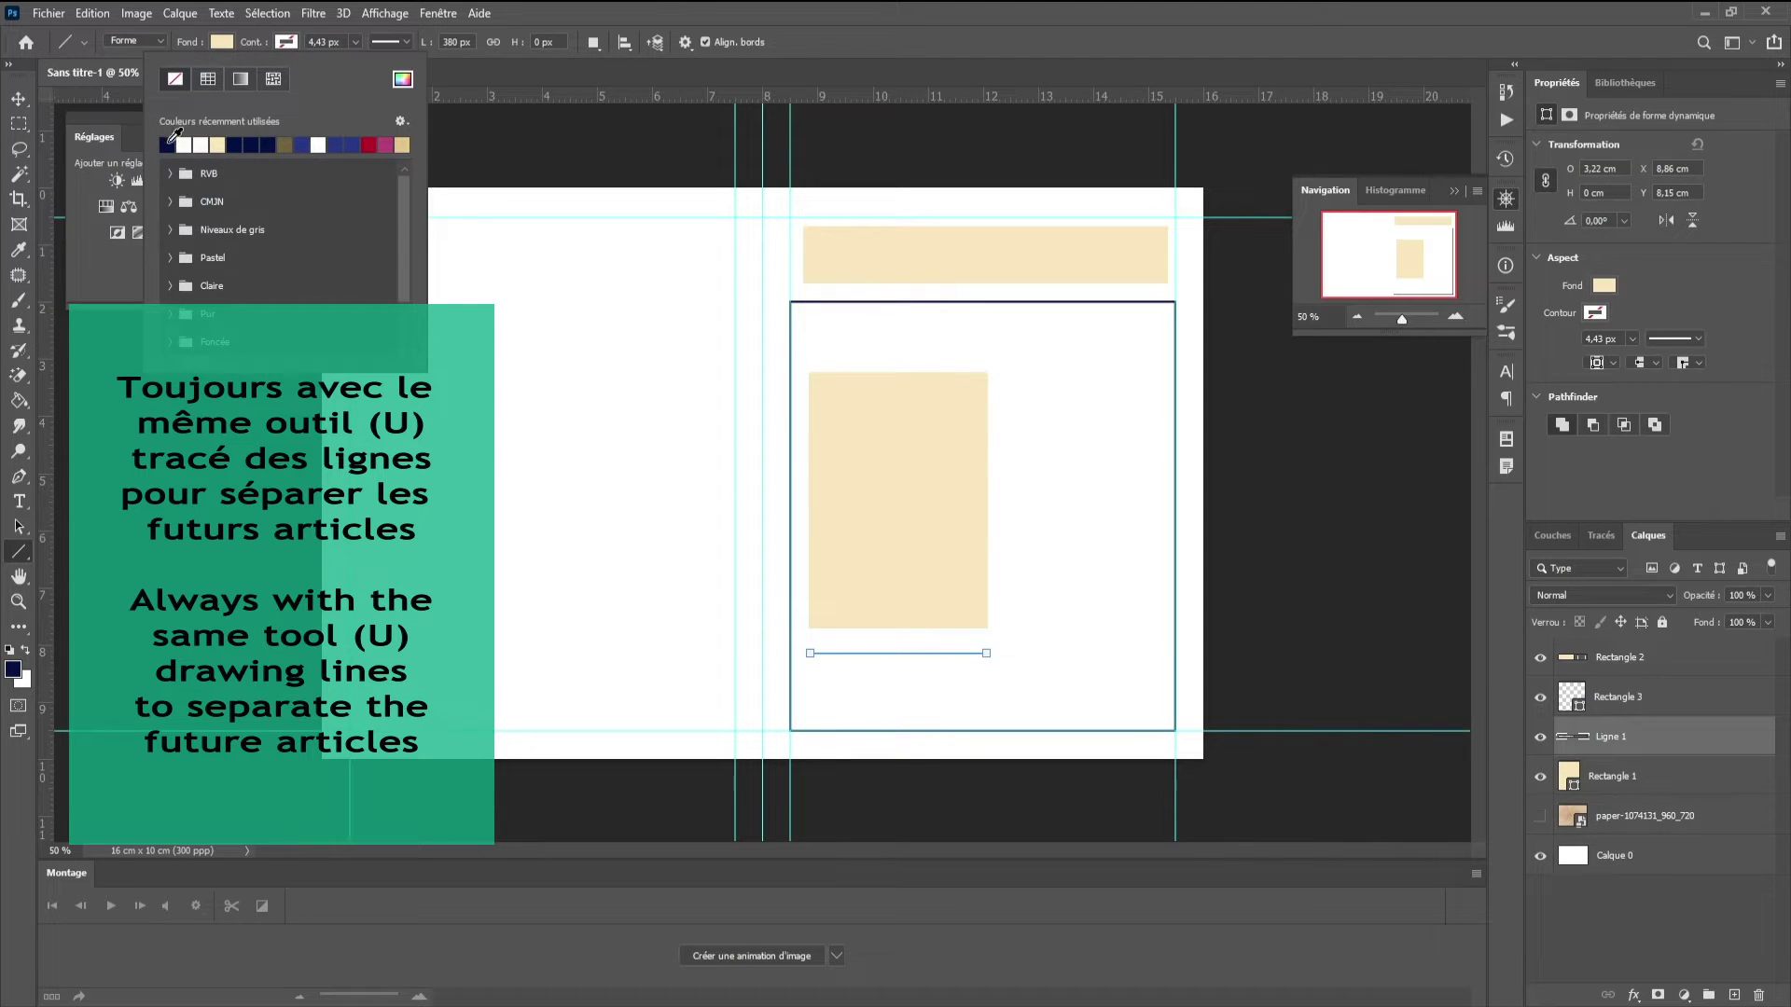
{"action": "left_click", "coordinate": [174, 136]}
{"action": "key", "text": "v"}
{"action": "left_click", "coordinate": [18, 552]}
{"action": "left_click", "coordinate": [227, 42]}
{"action": "left_click", "coordinate": [110, 82]}
{"action": "key", "text": "v"}
{"action": "left_click", "coordinate": [21, 553]}
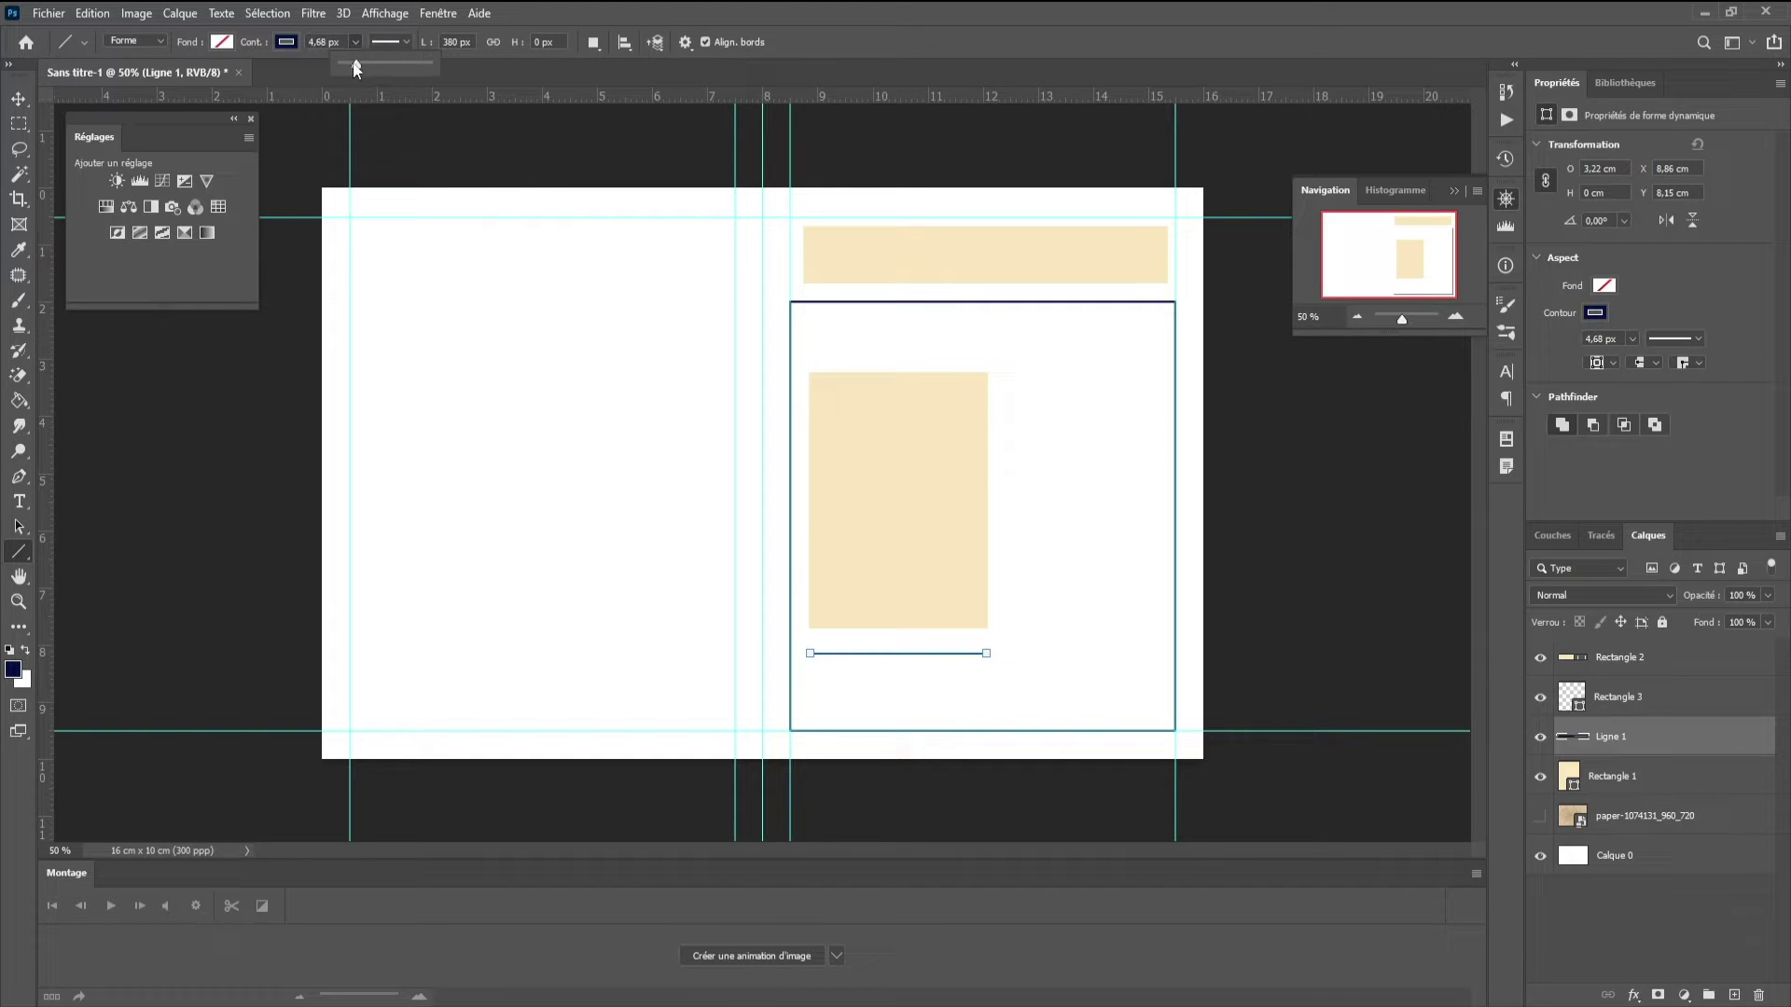
{"action": "left_click", "coordinate": [327, 43]}
- Add a vertical line dropping from the separator's end, nudged up to meet it
{"action": "left_click", "coordinate": [24, 94]}
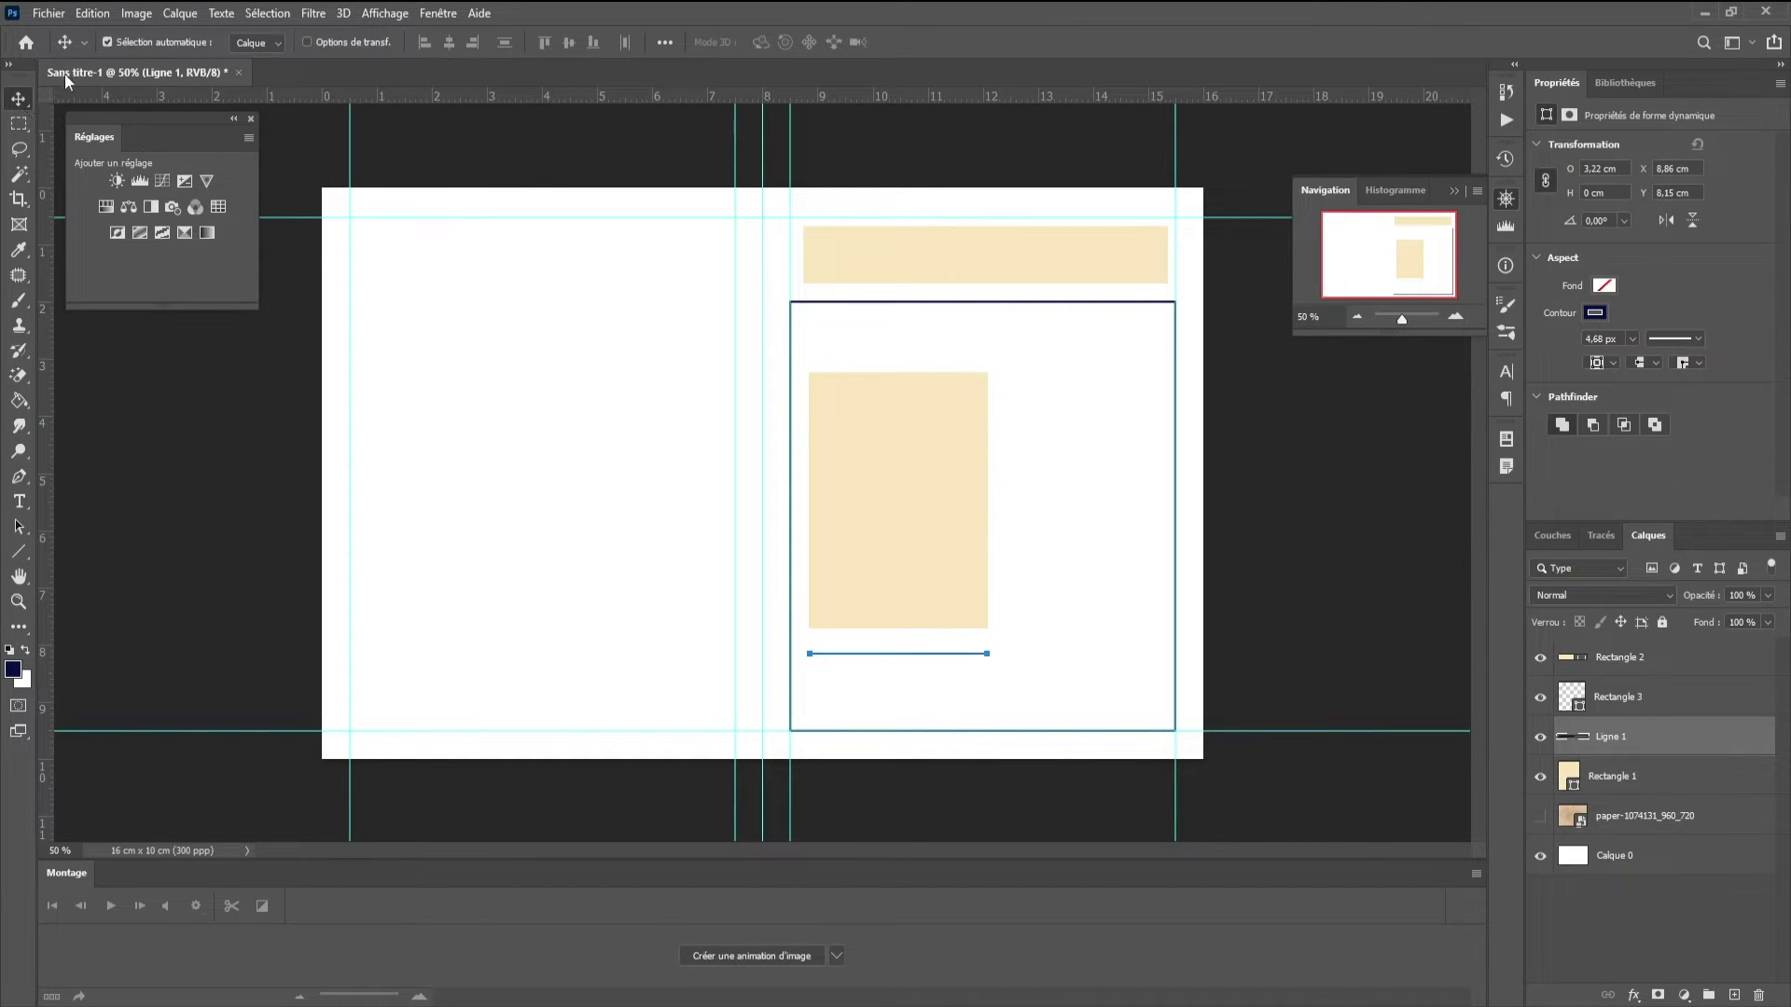
{"action": "left_click", "coordinate": [1455, 317]}
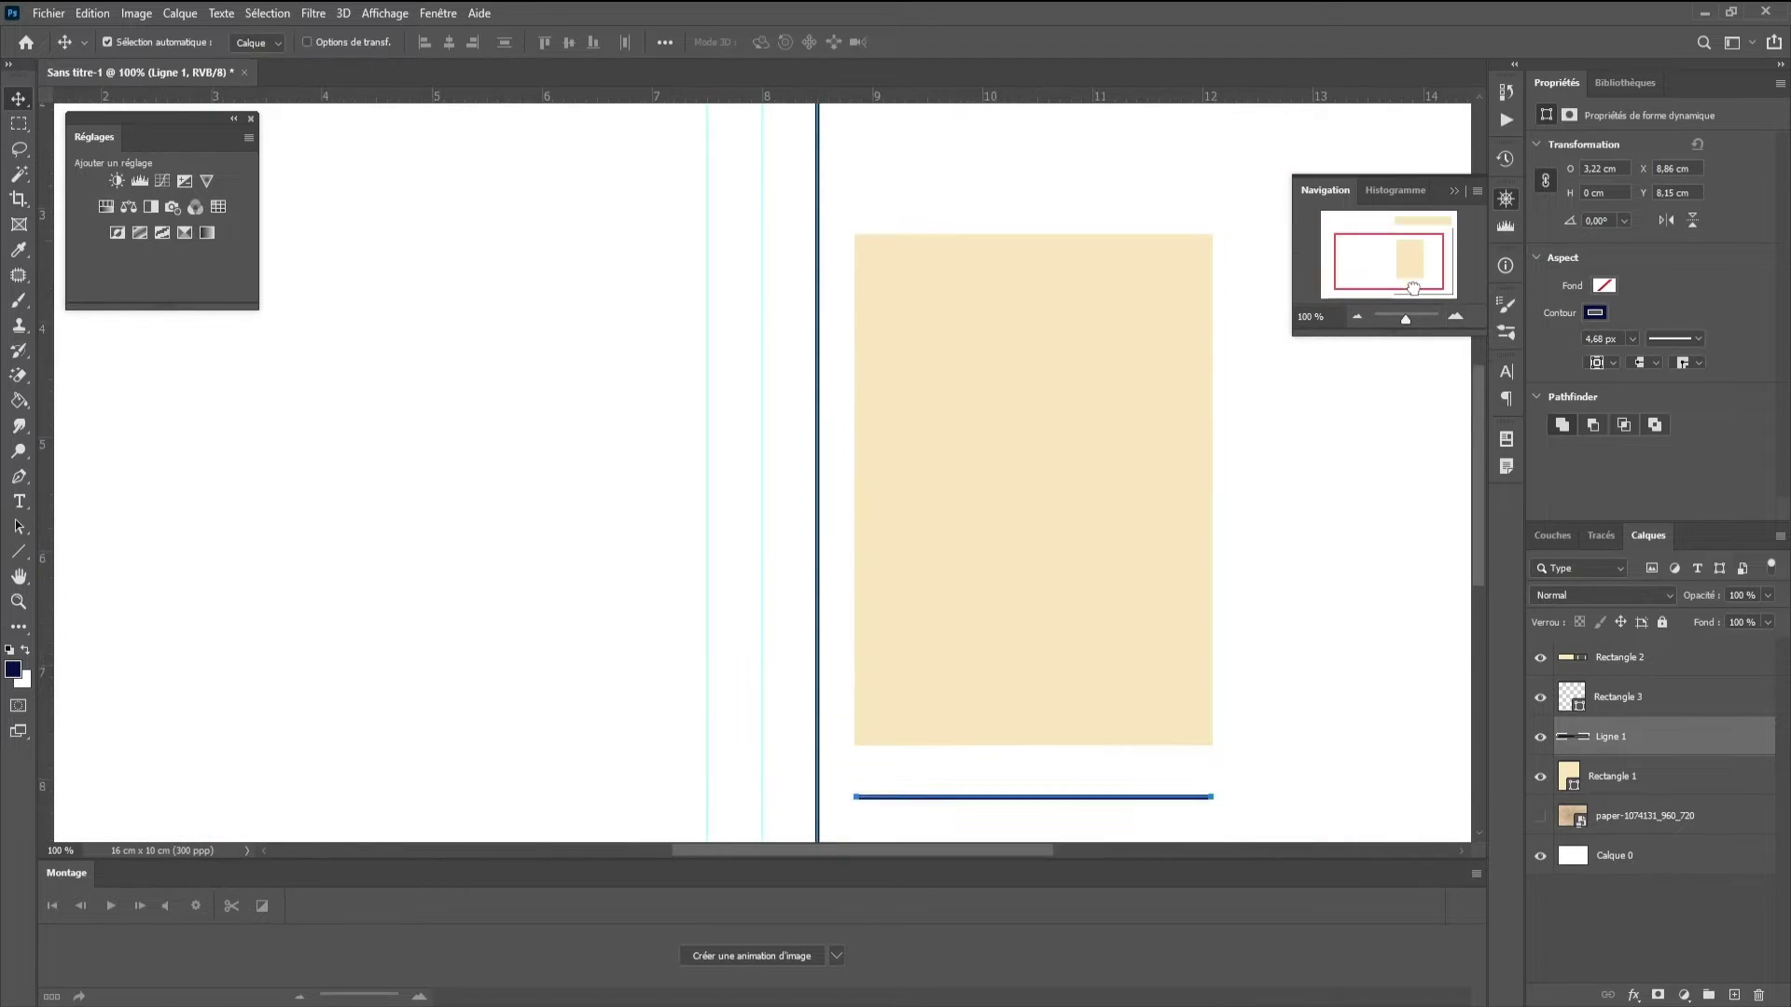
{"action": "key", "text": "u"}
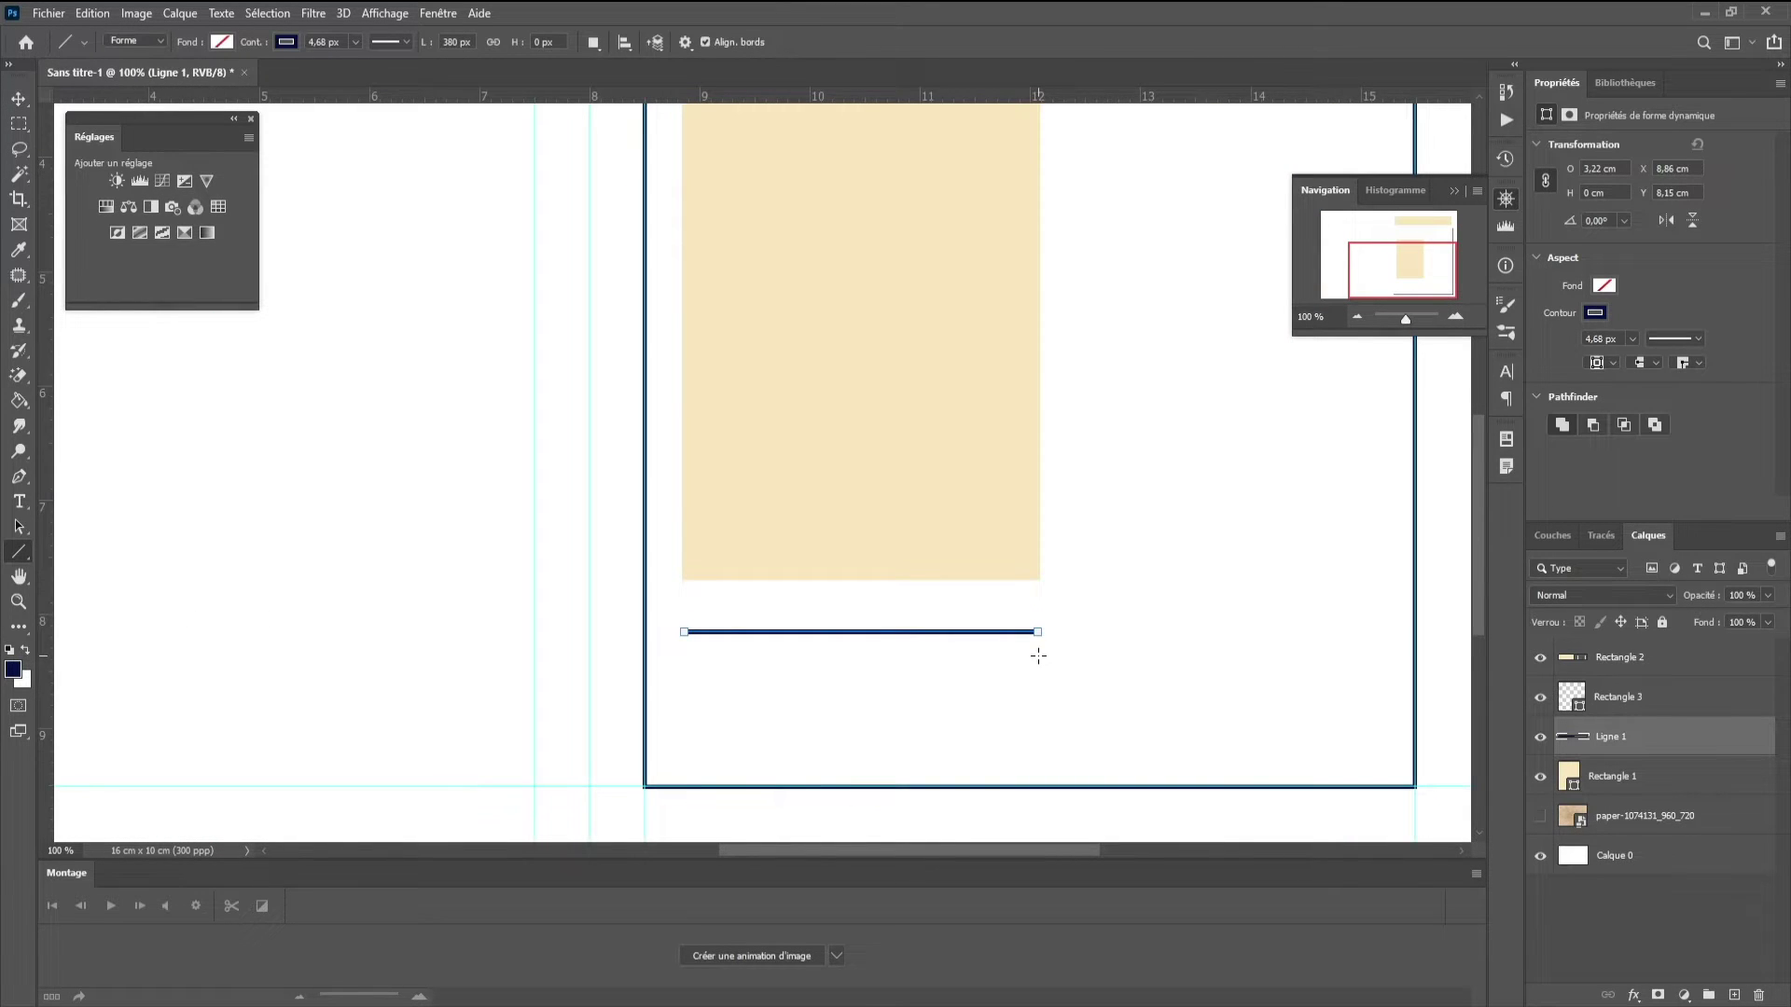
{"action": "left_click_drag", "start_coordinate": [1037, 658], "coordinate": [1038, 742]}
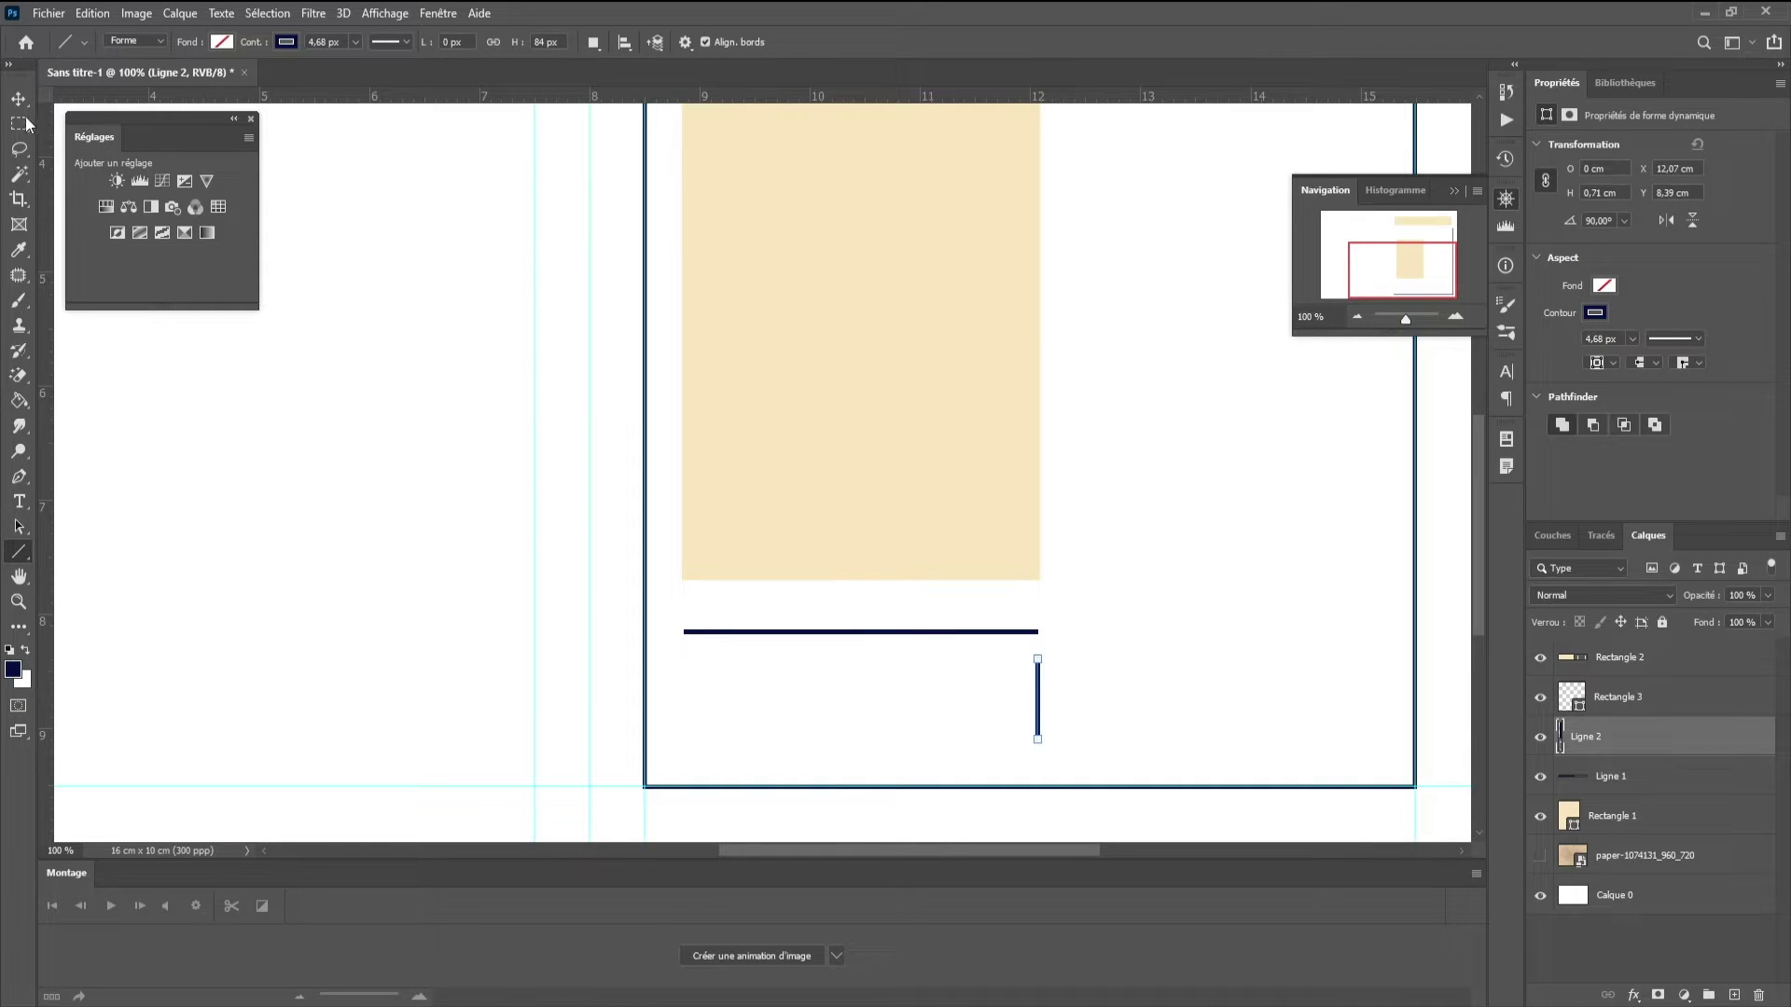
{"action": "left_click", "coordinate": [18, 100]}
{"action": "key", "text": "shift+Up"}
{"action": "key", "text": "shift+Up"}
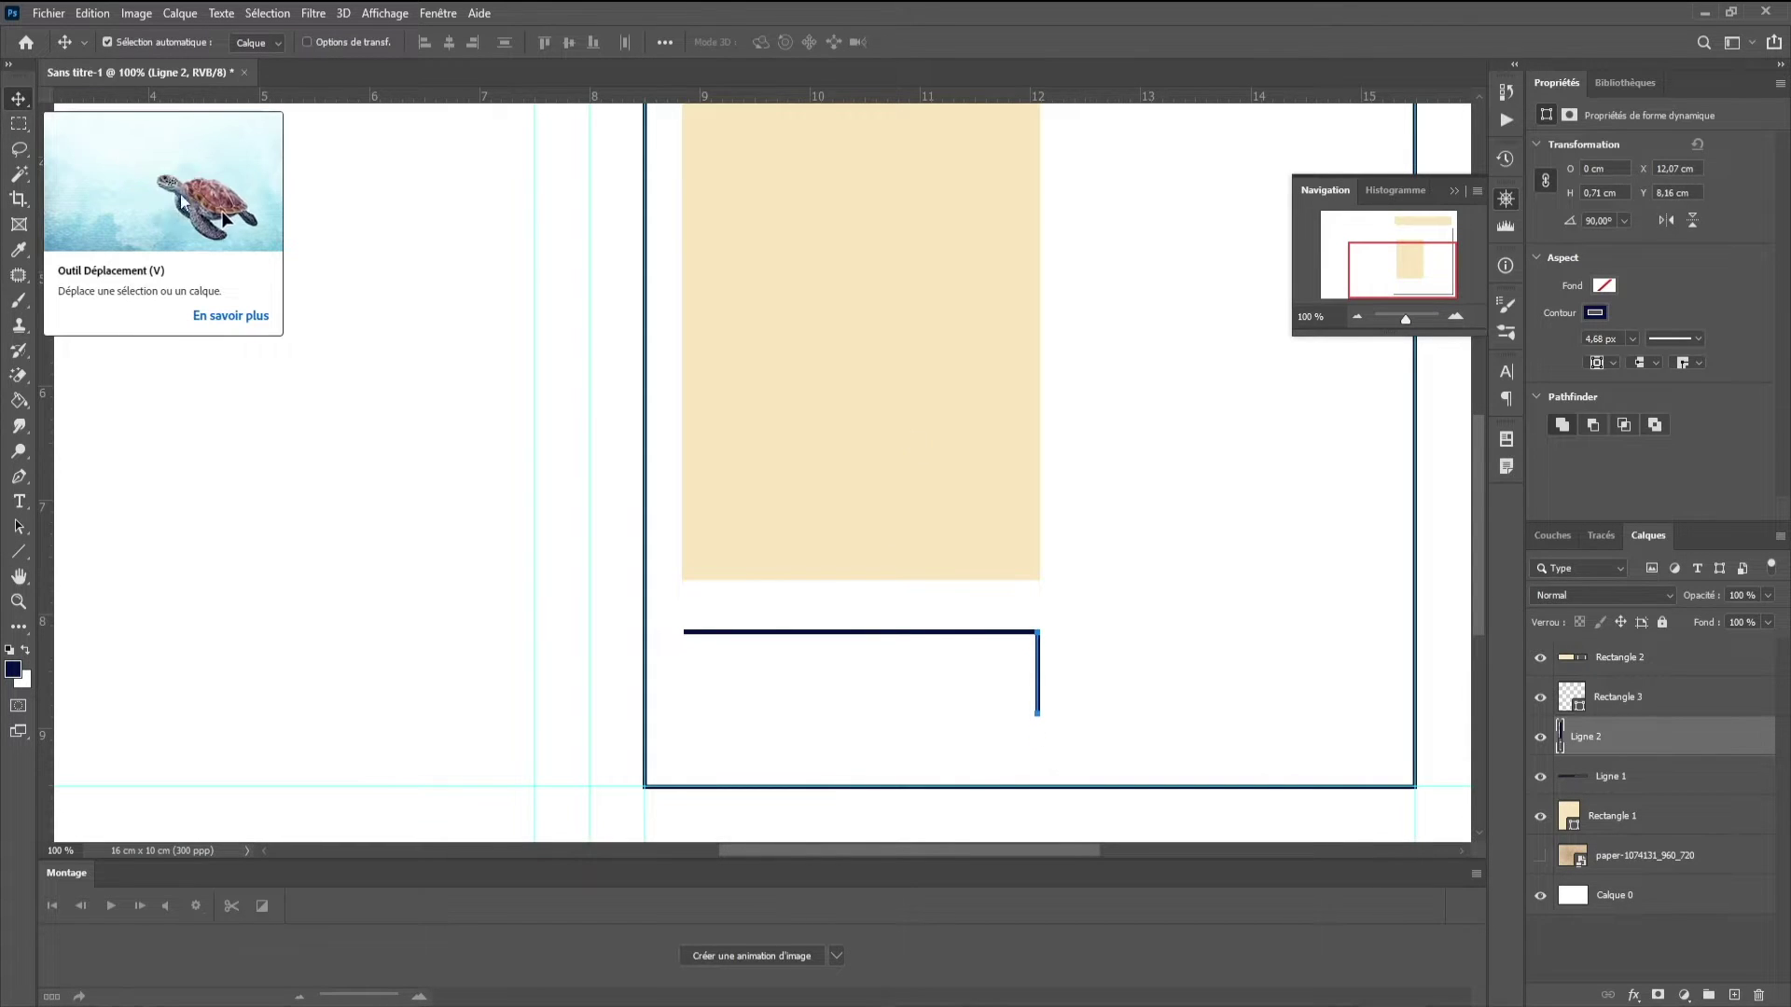
{"action": "left_click", "coordinate": [1688, 702]}
{"action": "left_click", "coordinate": [1642, 742]}
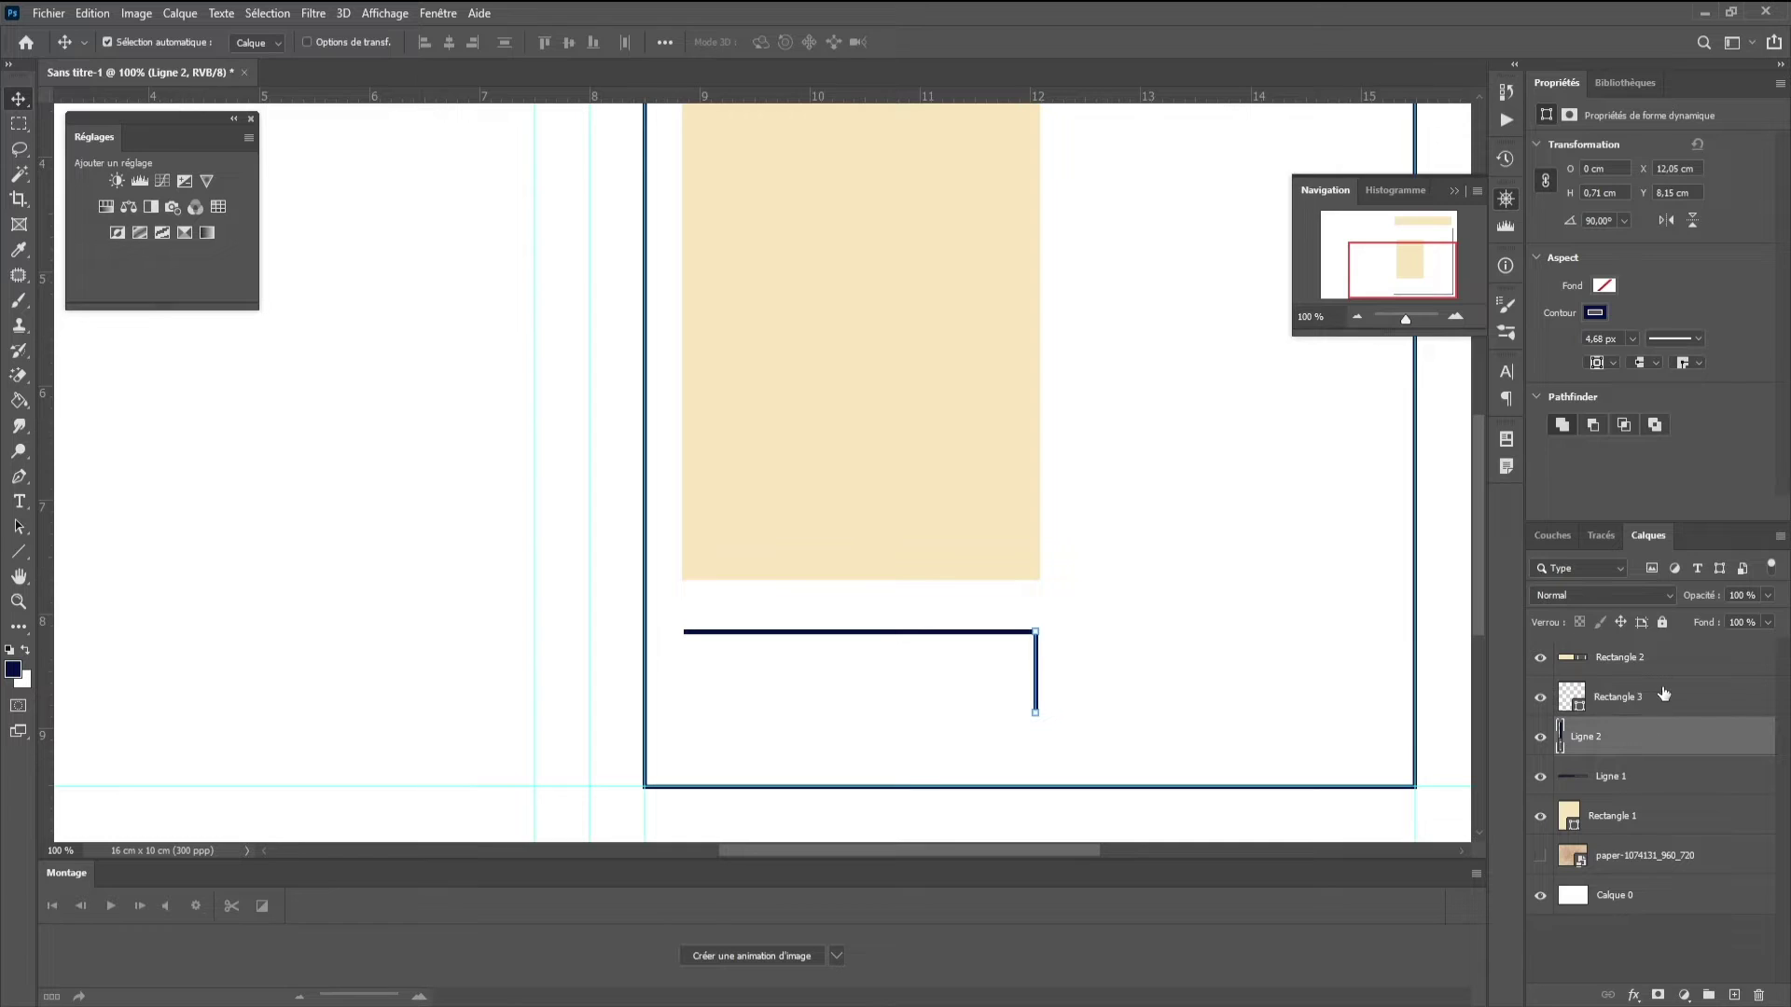
{"action": "left_click", "coordinate": [1660, 662]}
- Draw a navy, unfilled horizontal line rightward from the vertical line's bottom
{"action": "left_click", "coordinate": [19, 551]}
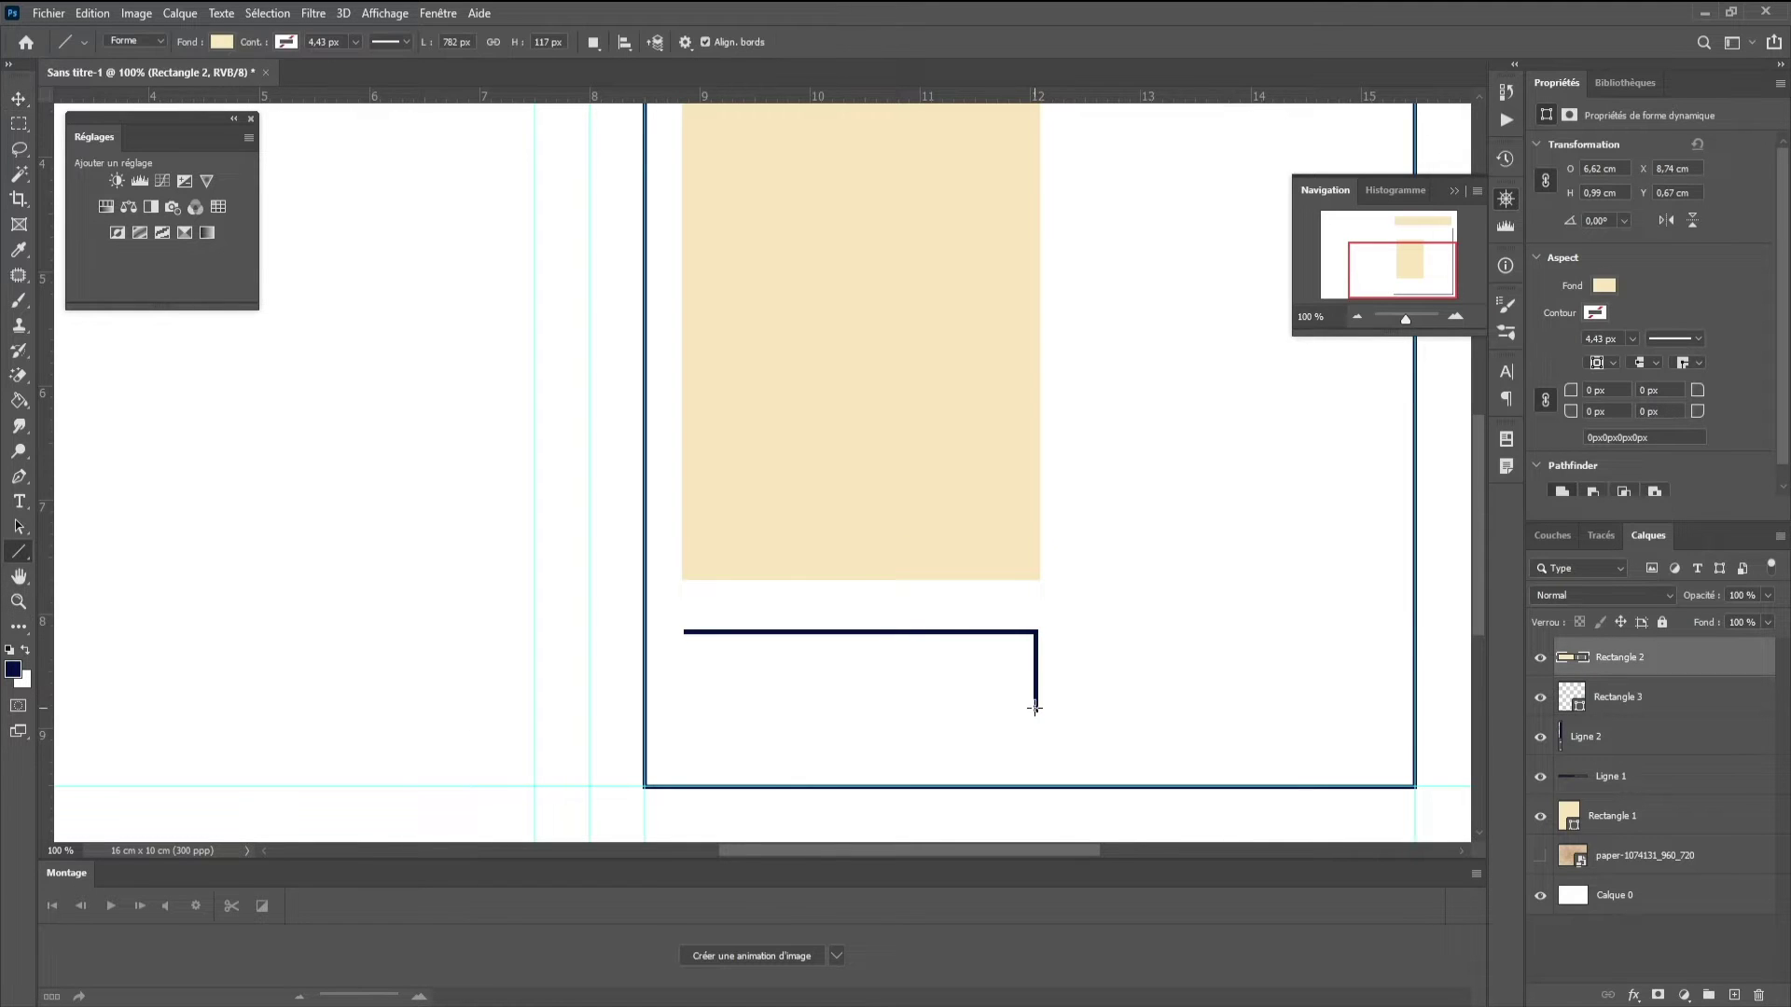
{"action": "left_click_drag", "start_coordinate": [1035, 709], "coordinate": [1263, 729]}
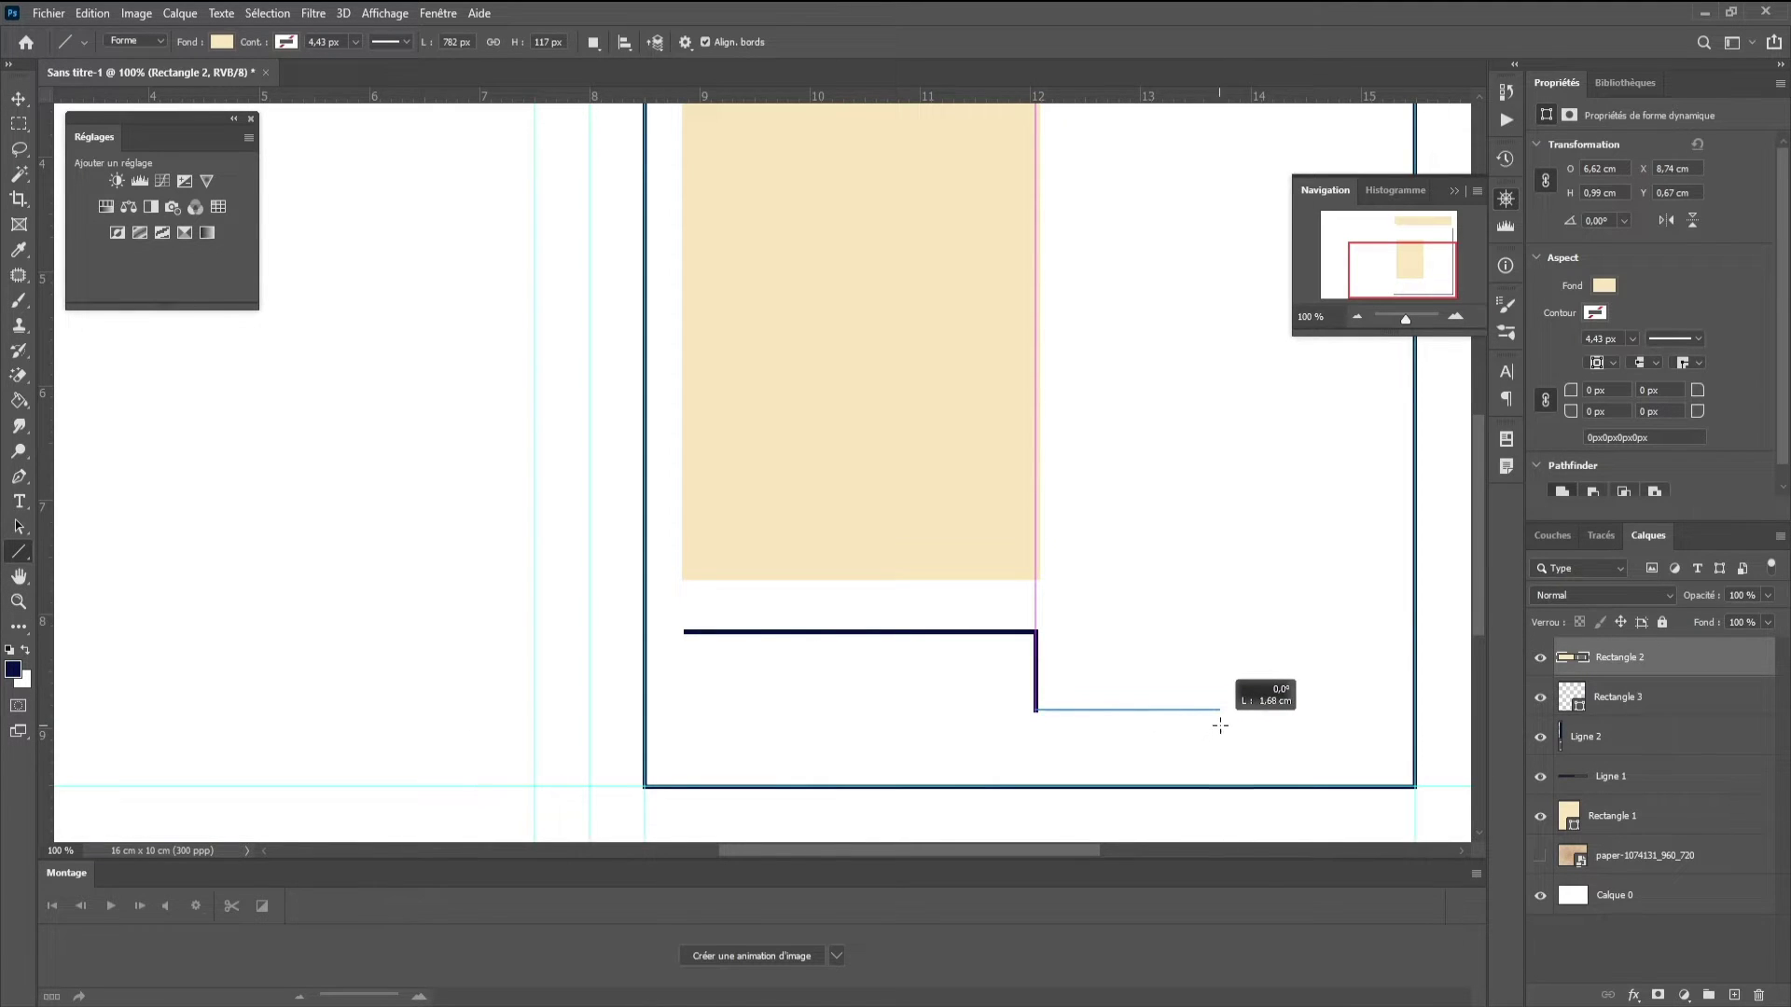
{"action": "left_click_drag", "start_coordinate": [1263, 729], "coordinate": [1301, 731]}
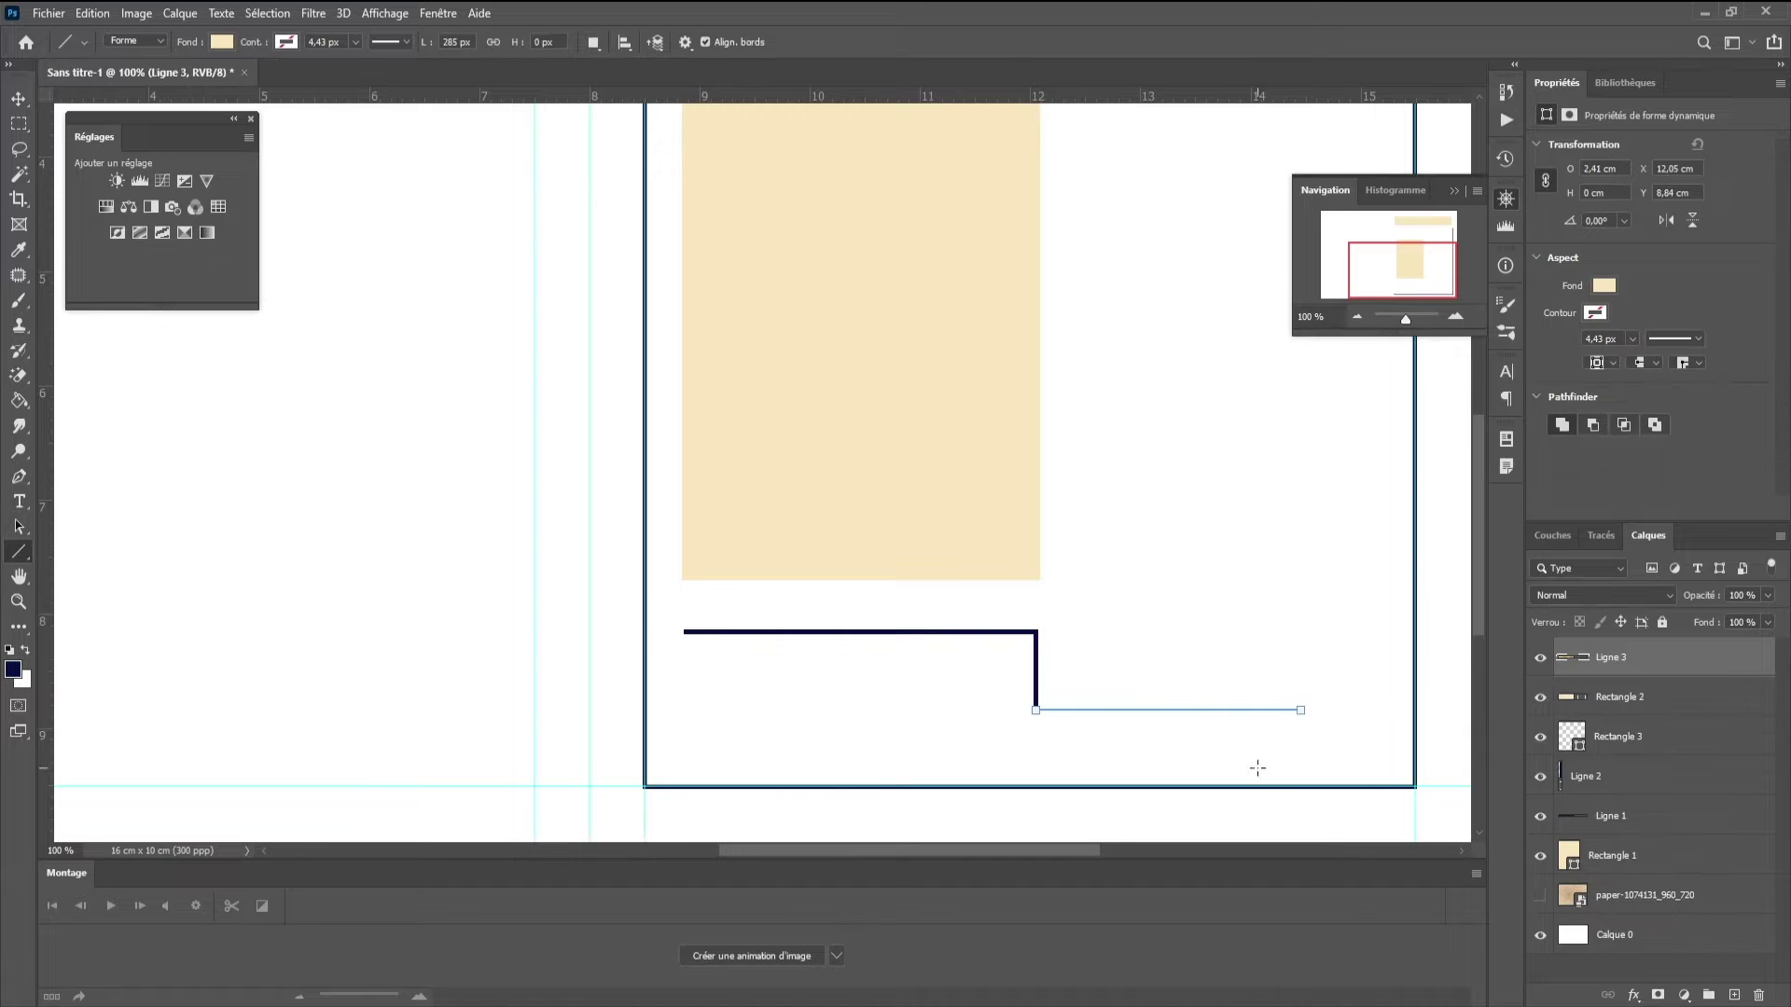
{"action": "left_click", "coordinate": [286, 41]}
{"action": "left_click", "coordinate": [166, 145]}
{"action": "left_click", "coordinate": [221, 41]}
{"action": "left_click", "coordinate": [110, 78]}
{"action": "key", "text": "Escape"}
{"action": "key", "text": "t"}
{"action": "key", "text": "ctrl+minus"}
{"action": "left_click", "coordinate": [18, 127]}
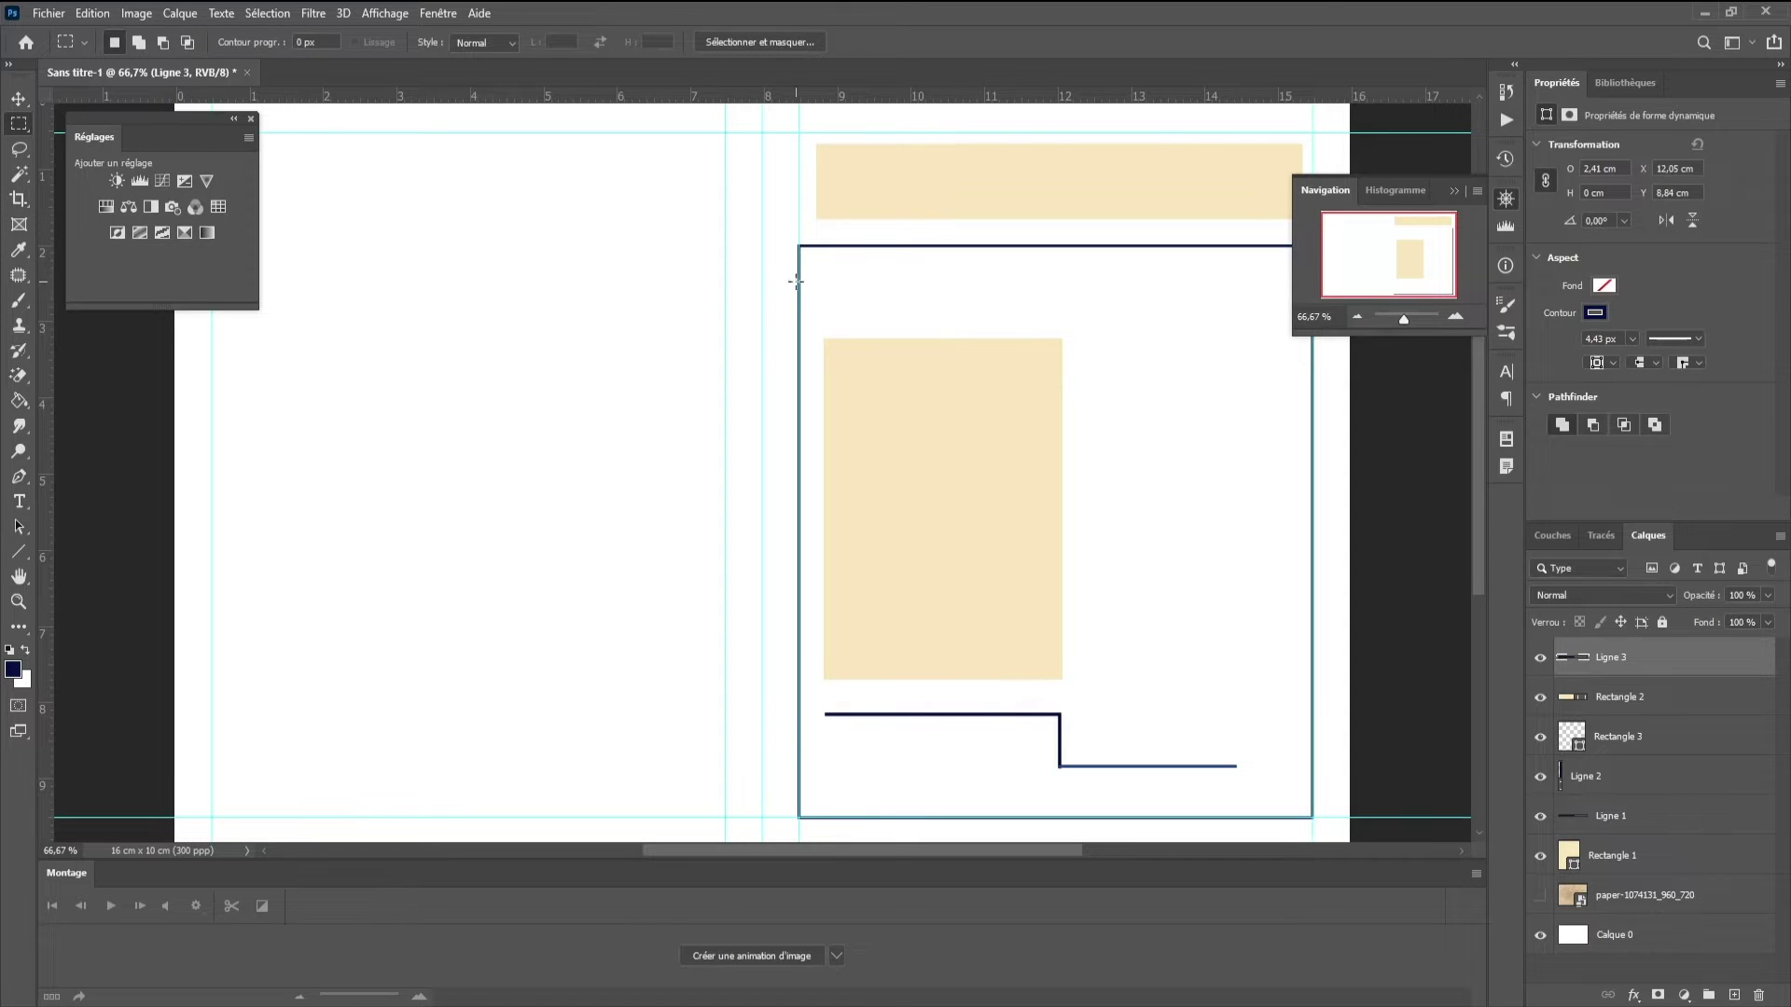
- Create a text box across the top of the frame and type NOUVEAU TUTO at 18 pt
{"action": "left_click_drag", "start_coordinate": [799, 247], "coordinate": [1306, 342]}
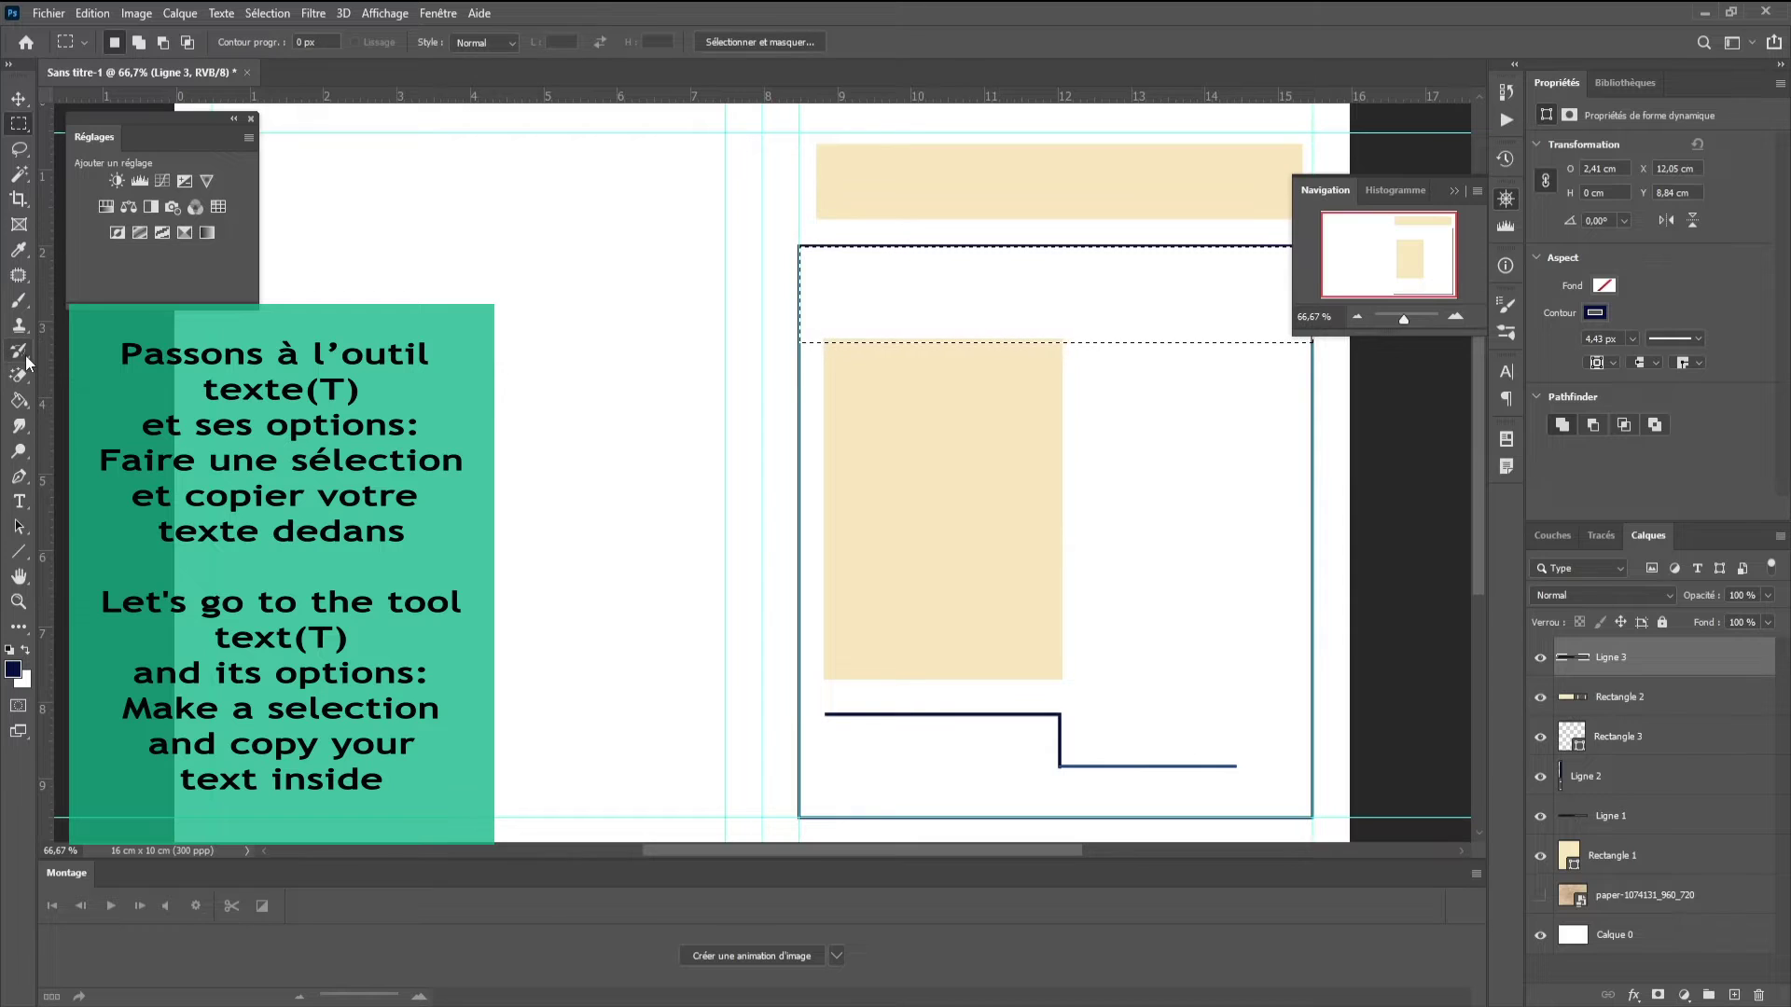
{"action": "left_click", "coordinate": [19, 501]}
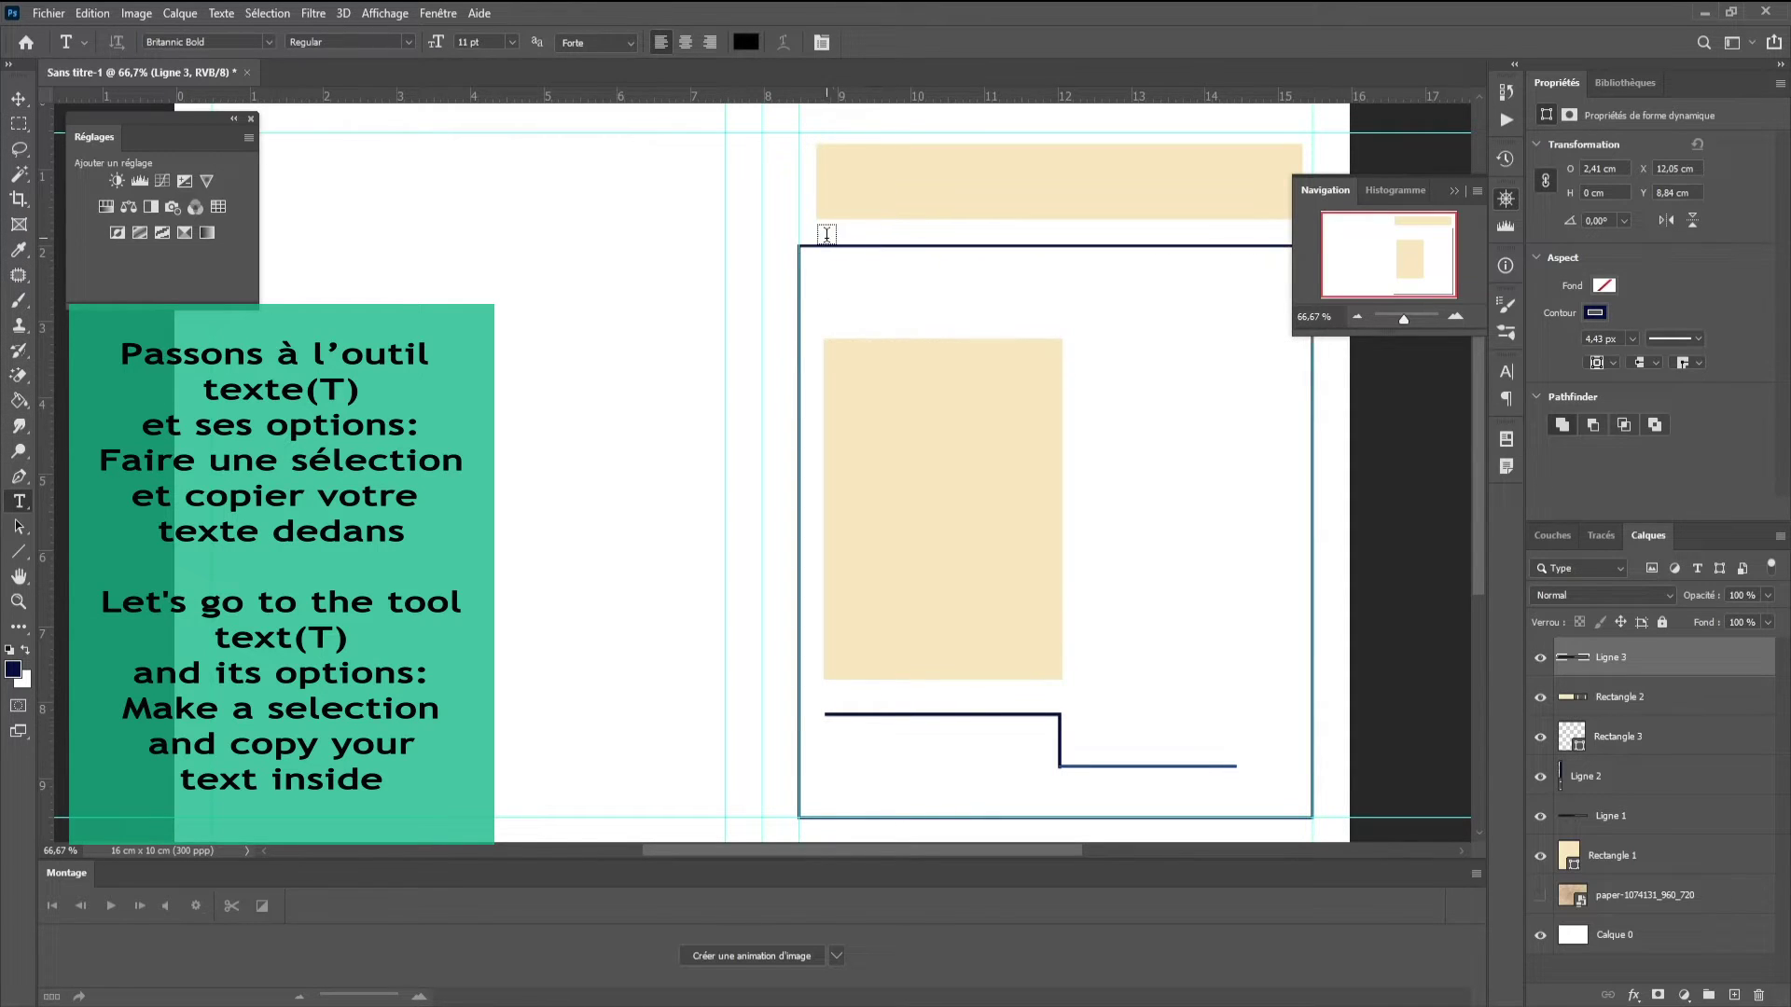
{"action": "left_click_drag", "start_coordinate": [800, 244], "coordinate": [1310, 347]}
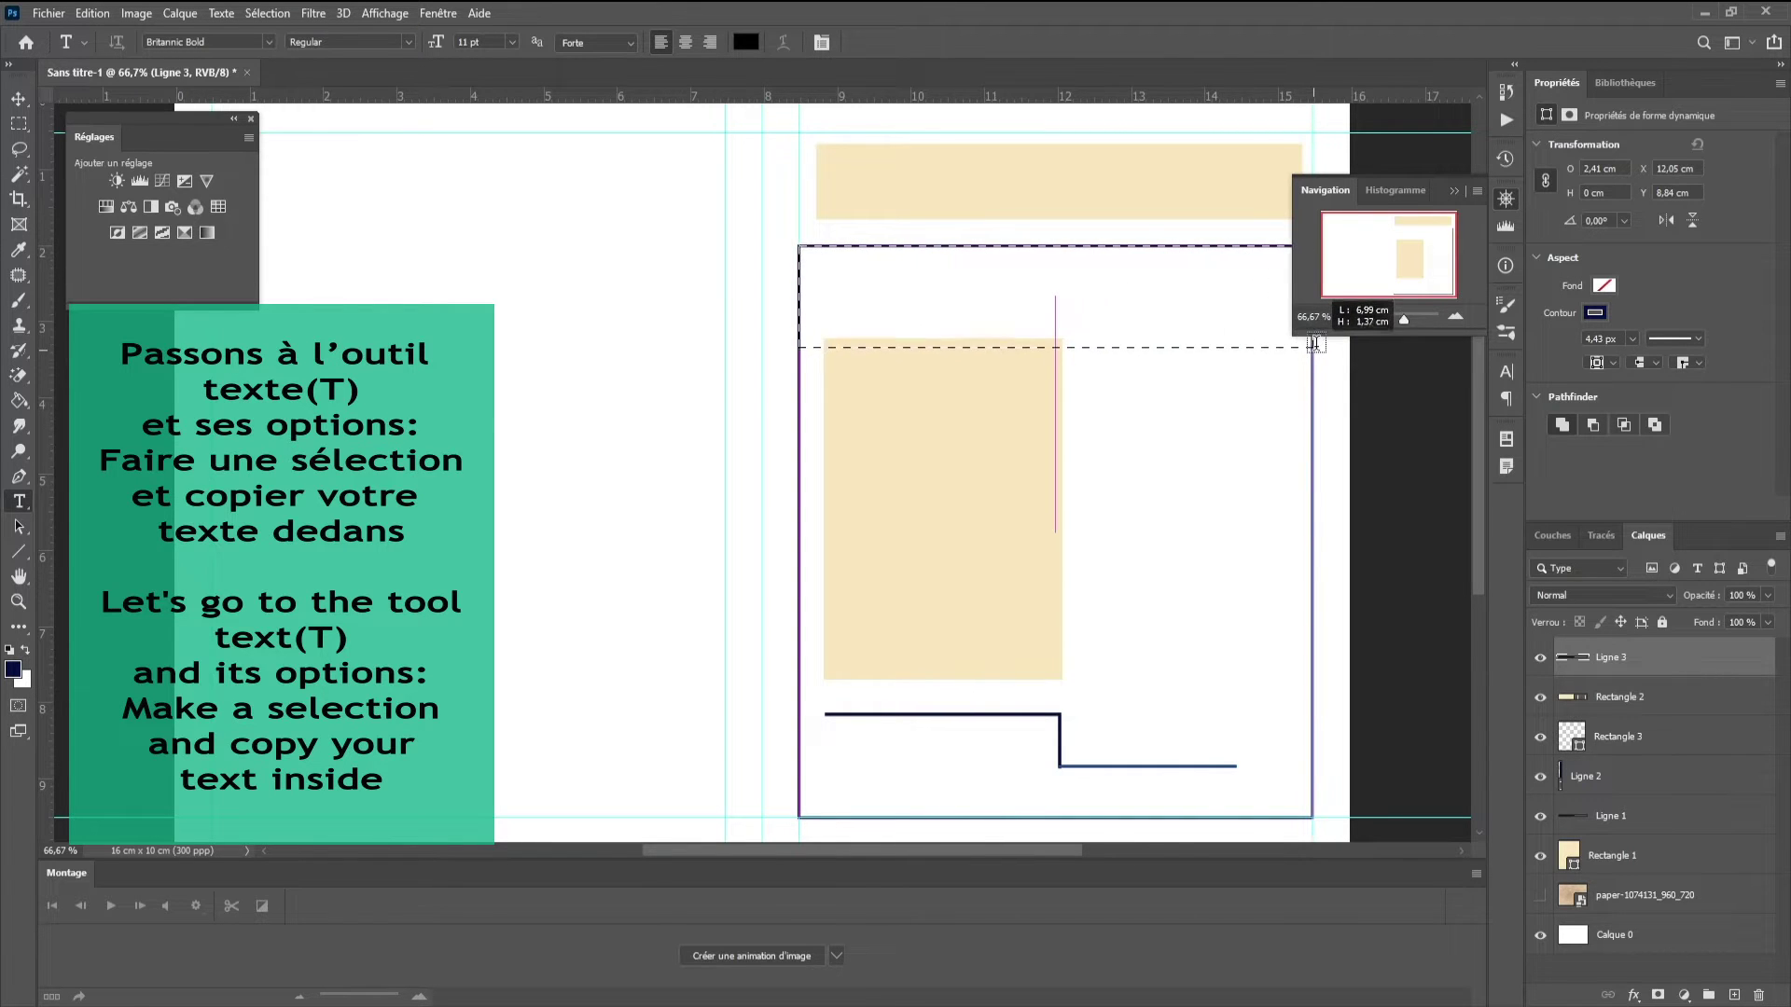
{"action": "left_click_drag", "start_coordinate": [1310, 345], "coordinate": [1311, 339]}
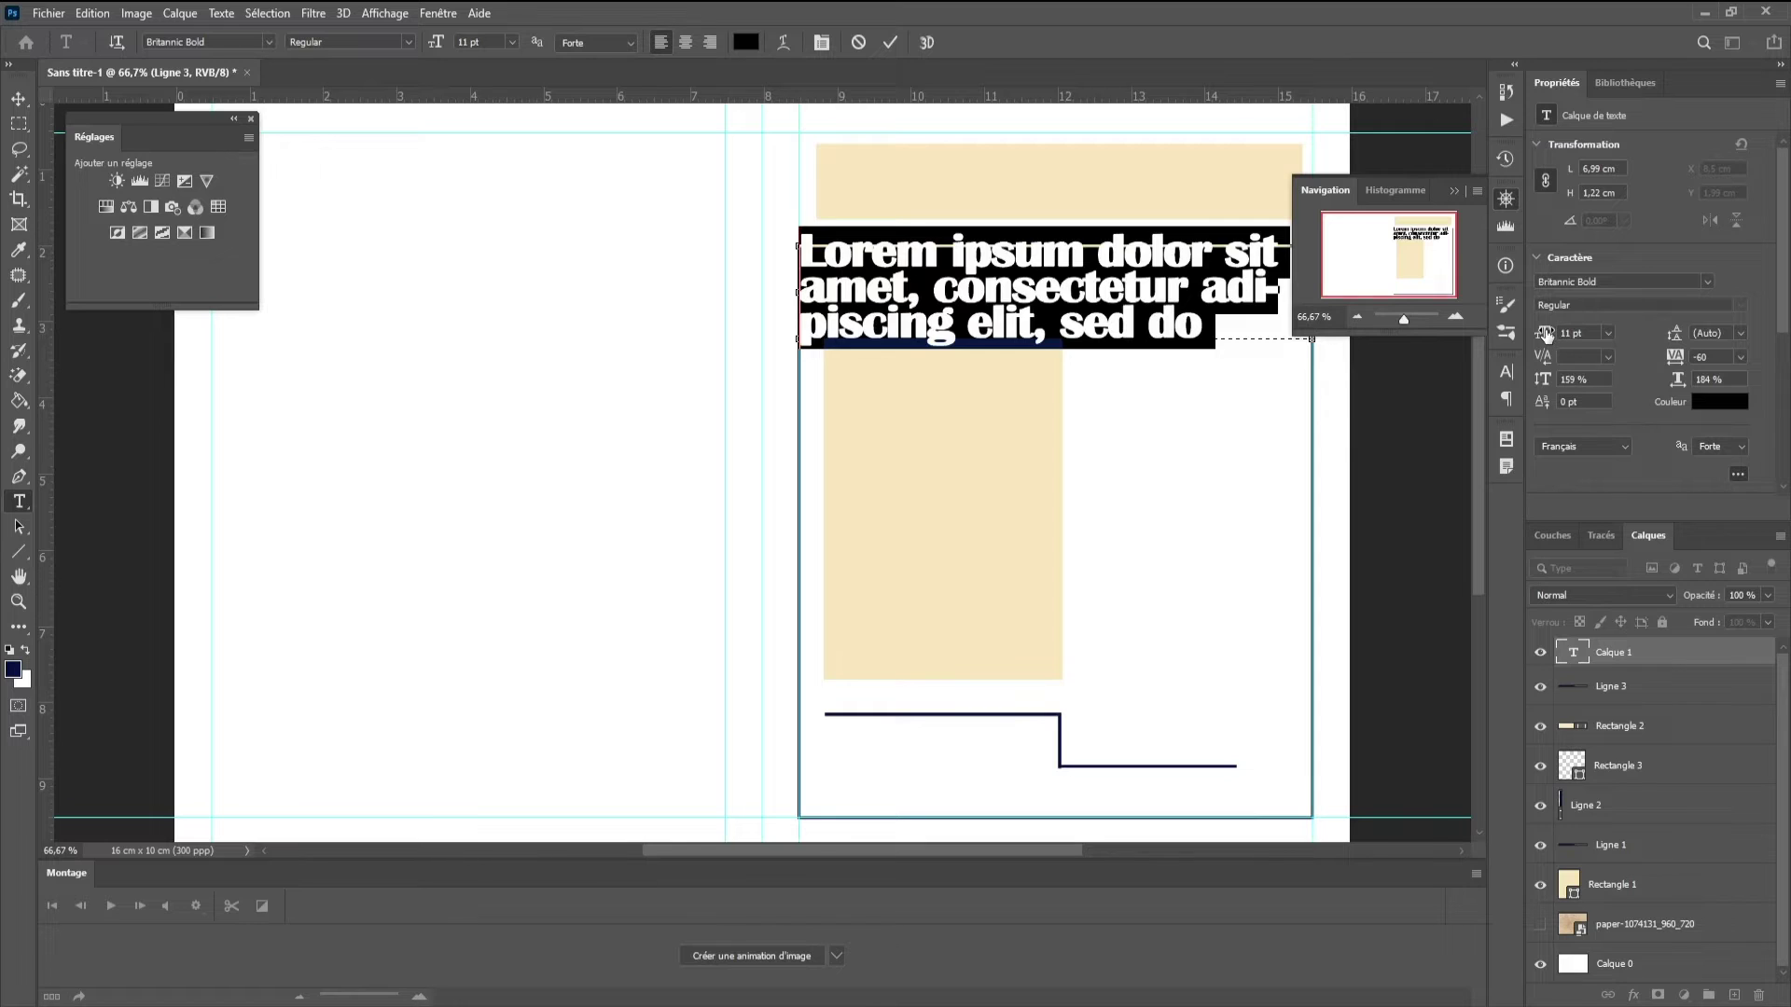
{"action": "left_click_drag", "start_coordinate": [1545, 334], "coordinate": [1567, 339]}
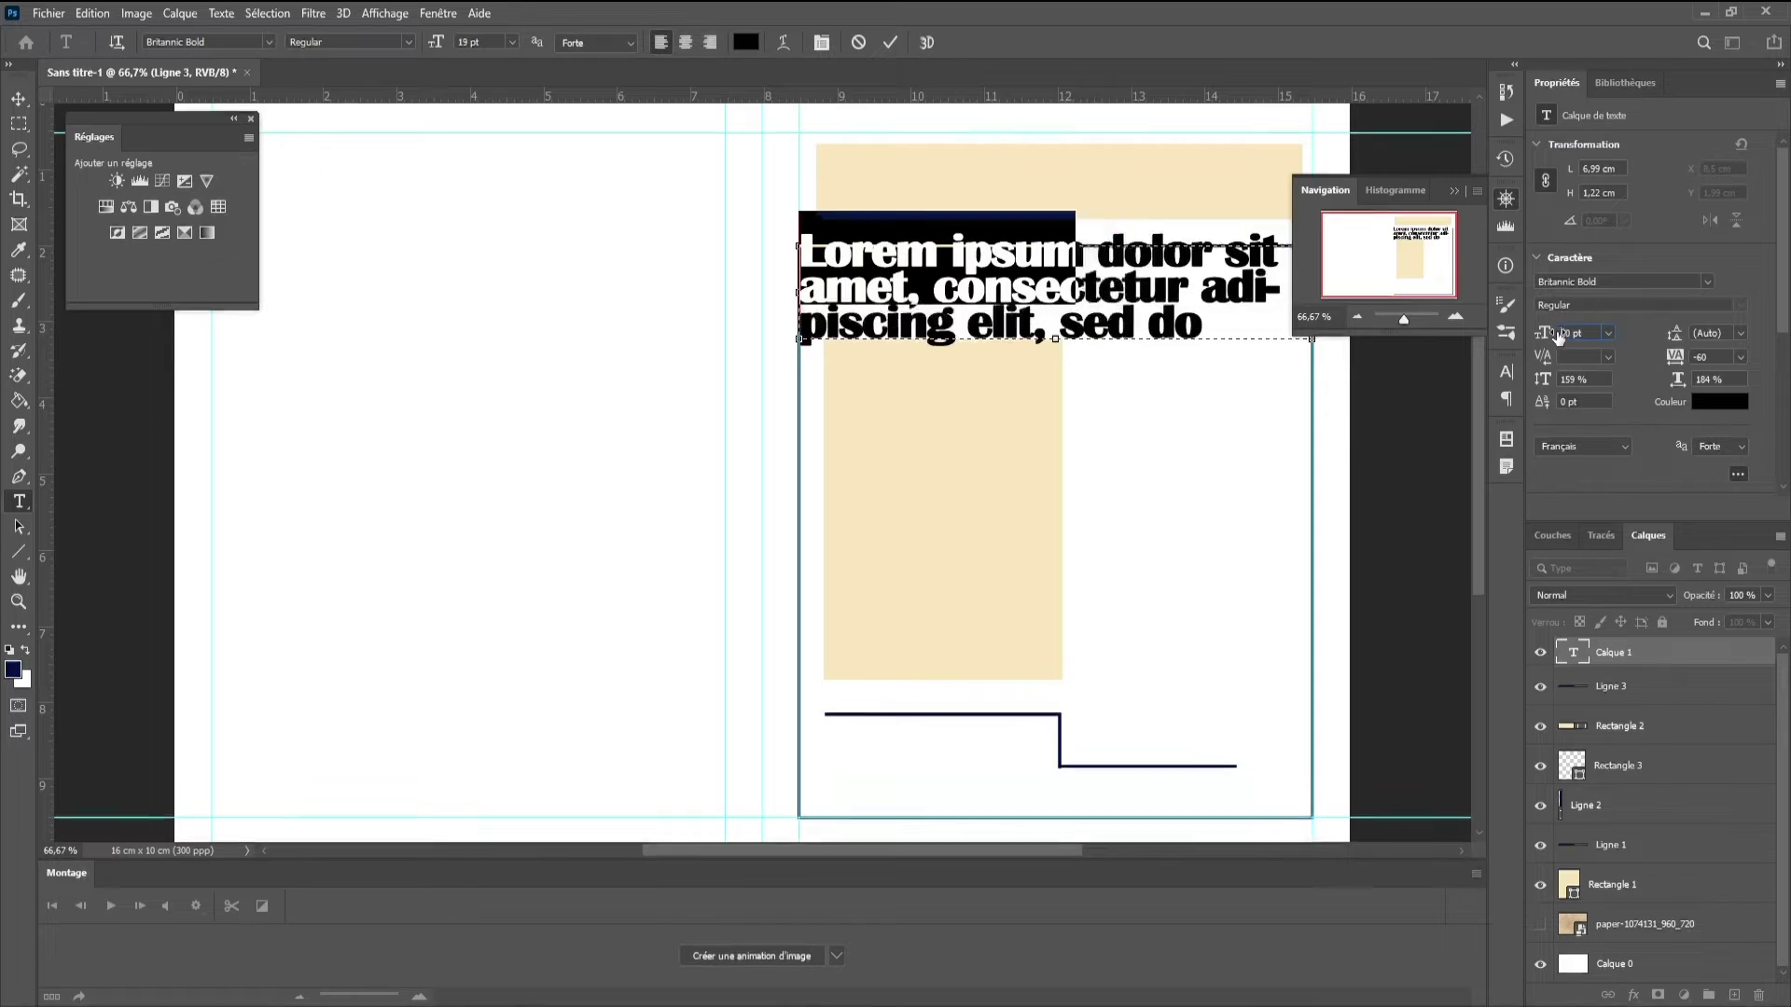
{"action": "left_click_drag", "start_coordinate": [1558, 338], "coordinate": [1553, 340]}
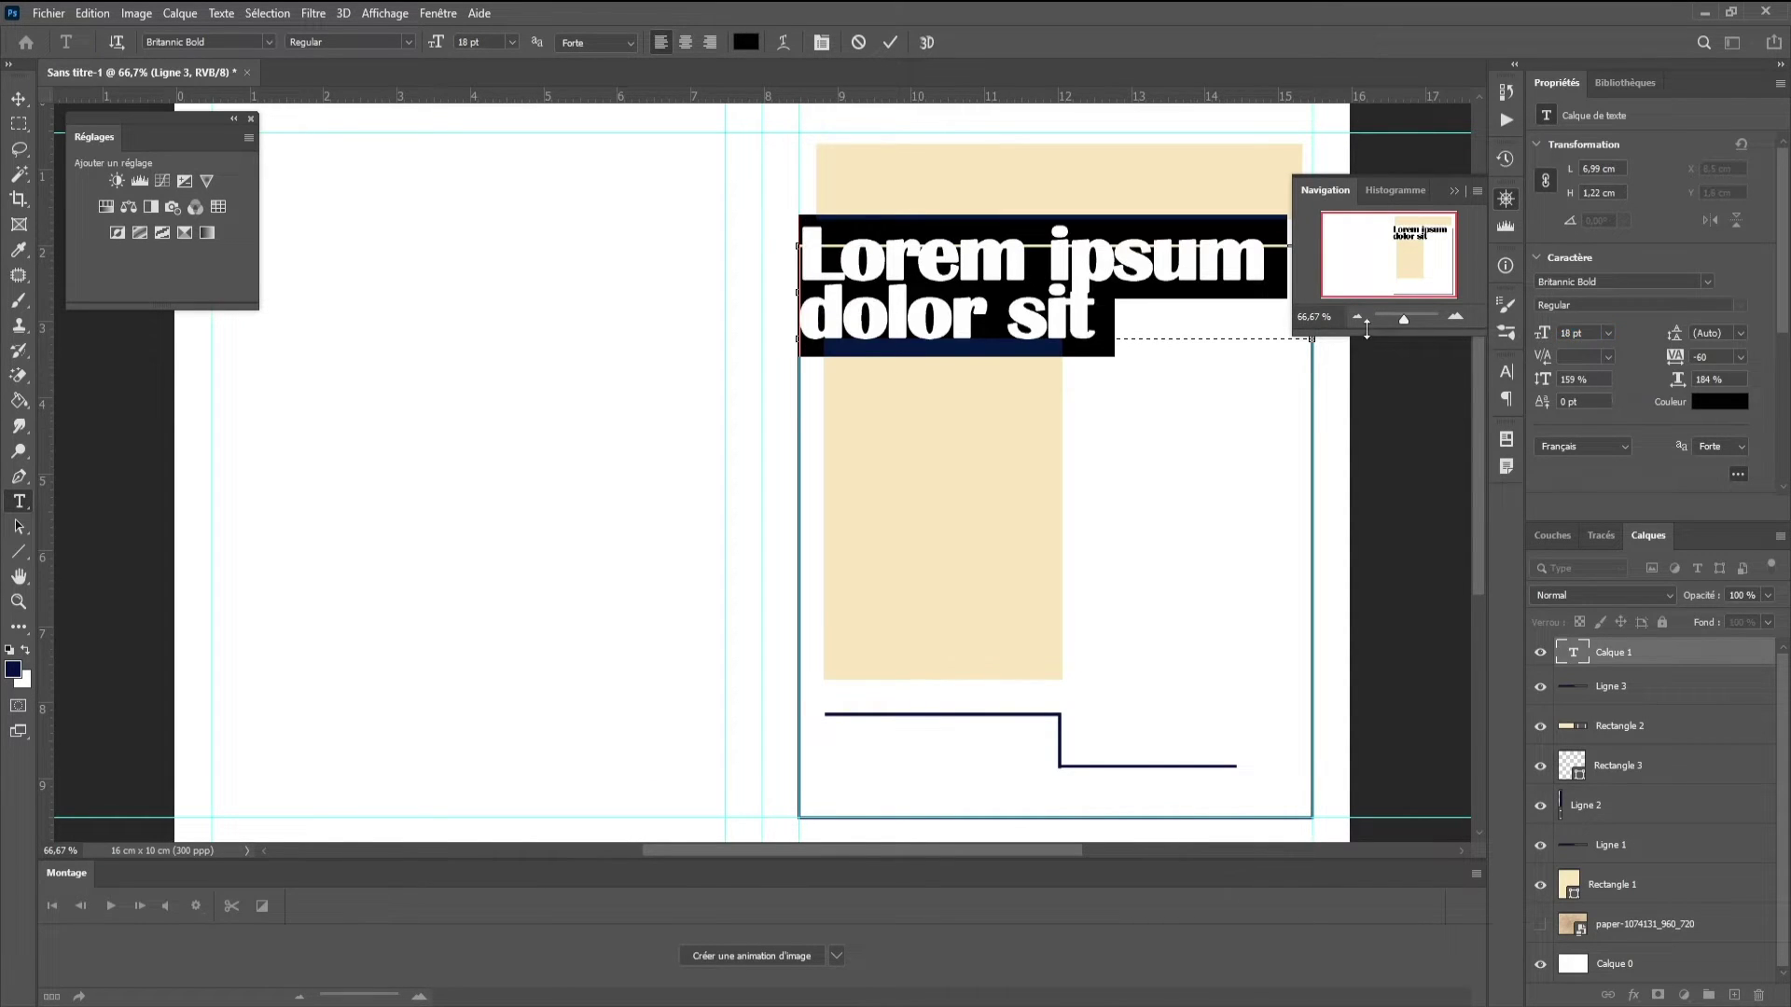
{"action": "type", "text": "n"}
{"action": "key", "text": "BackSpace"}
{"action": "type", "text": "N"}
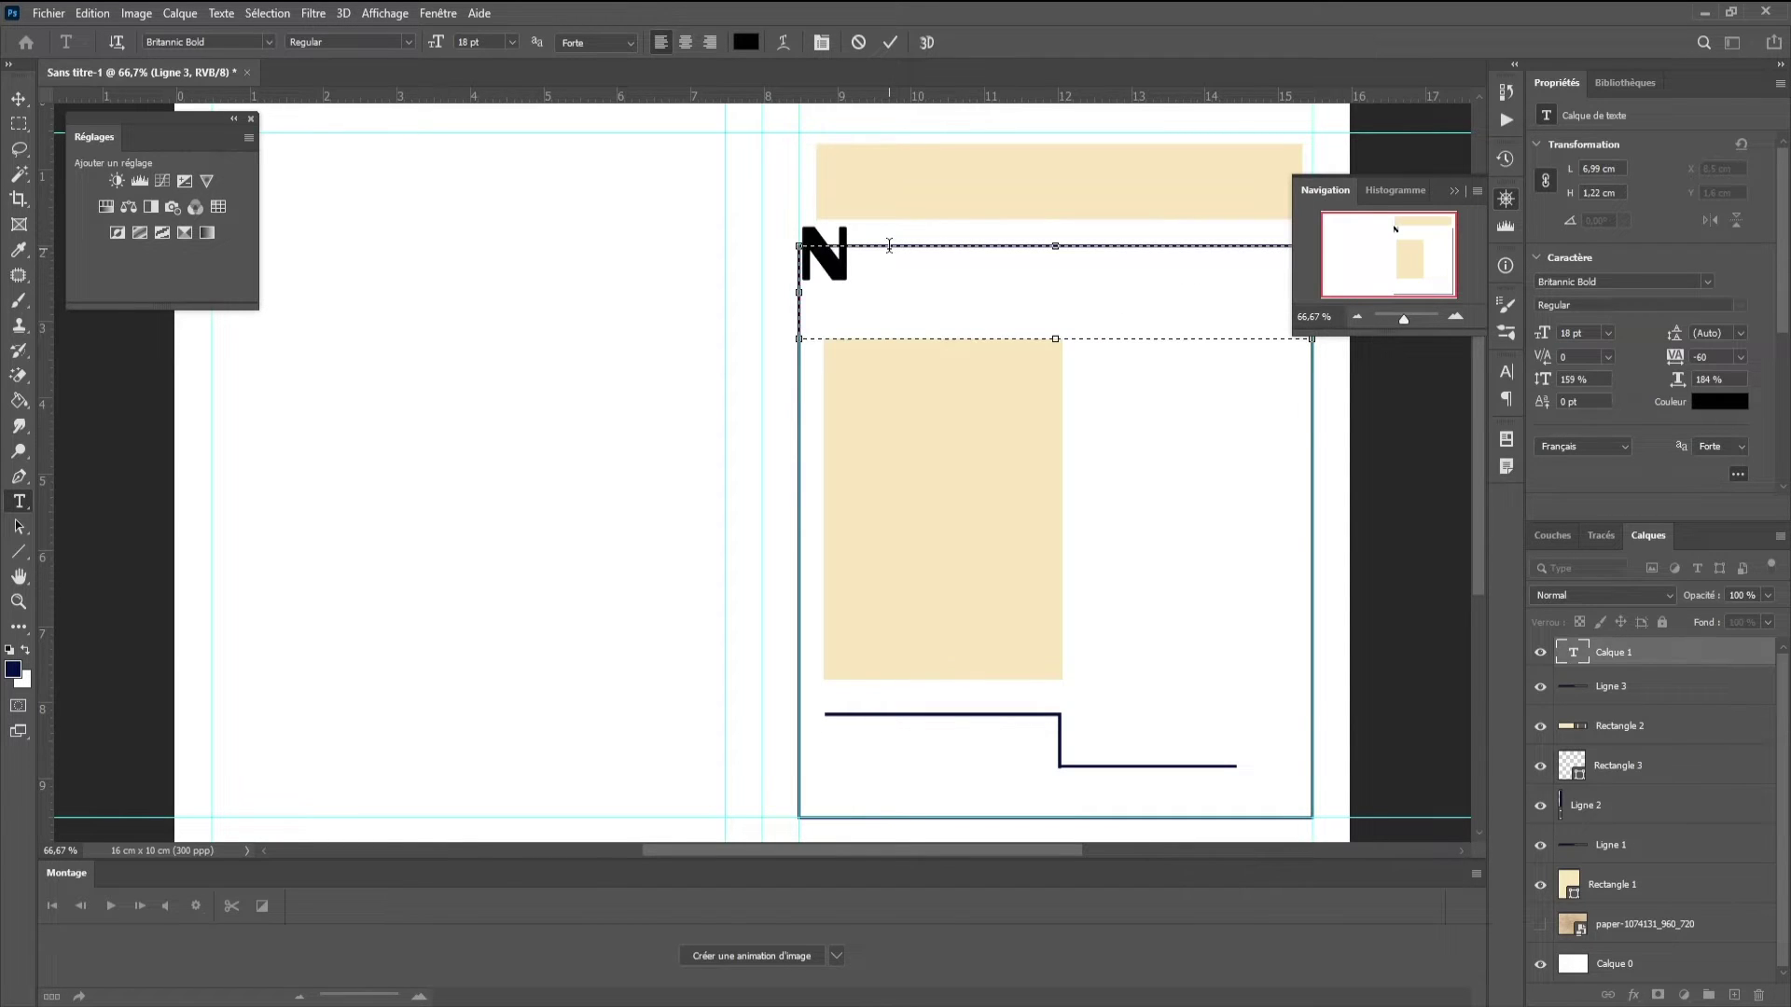
{"action": "type", "text": "OUVEAU"}
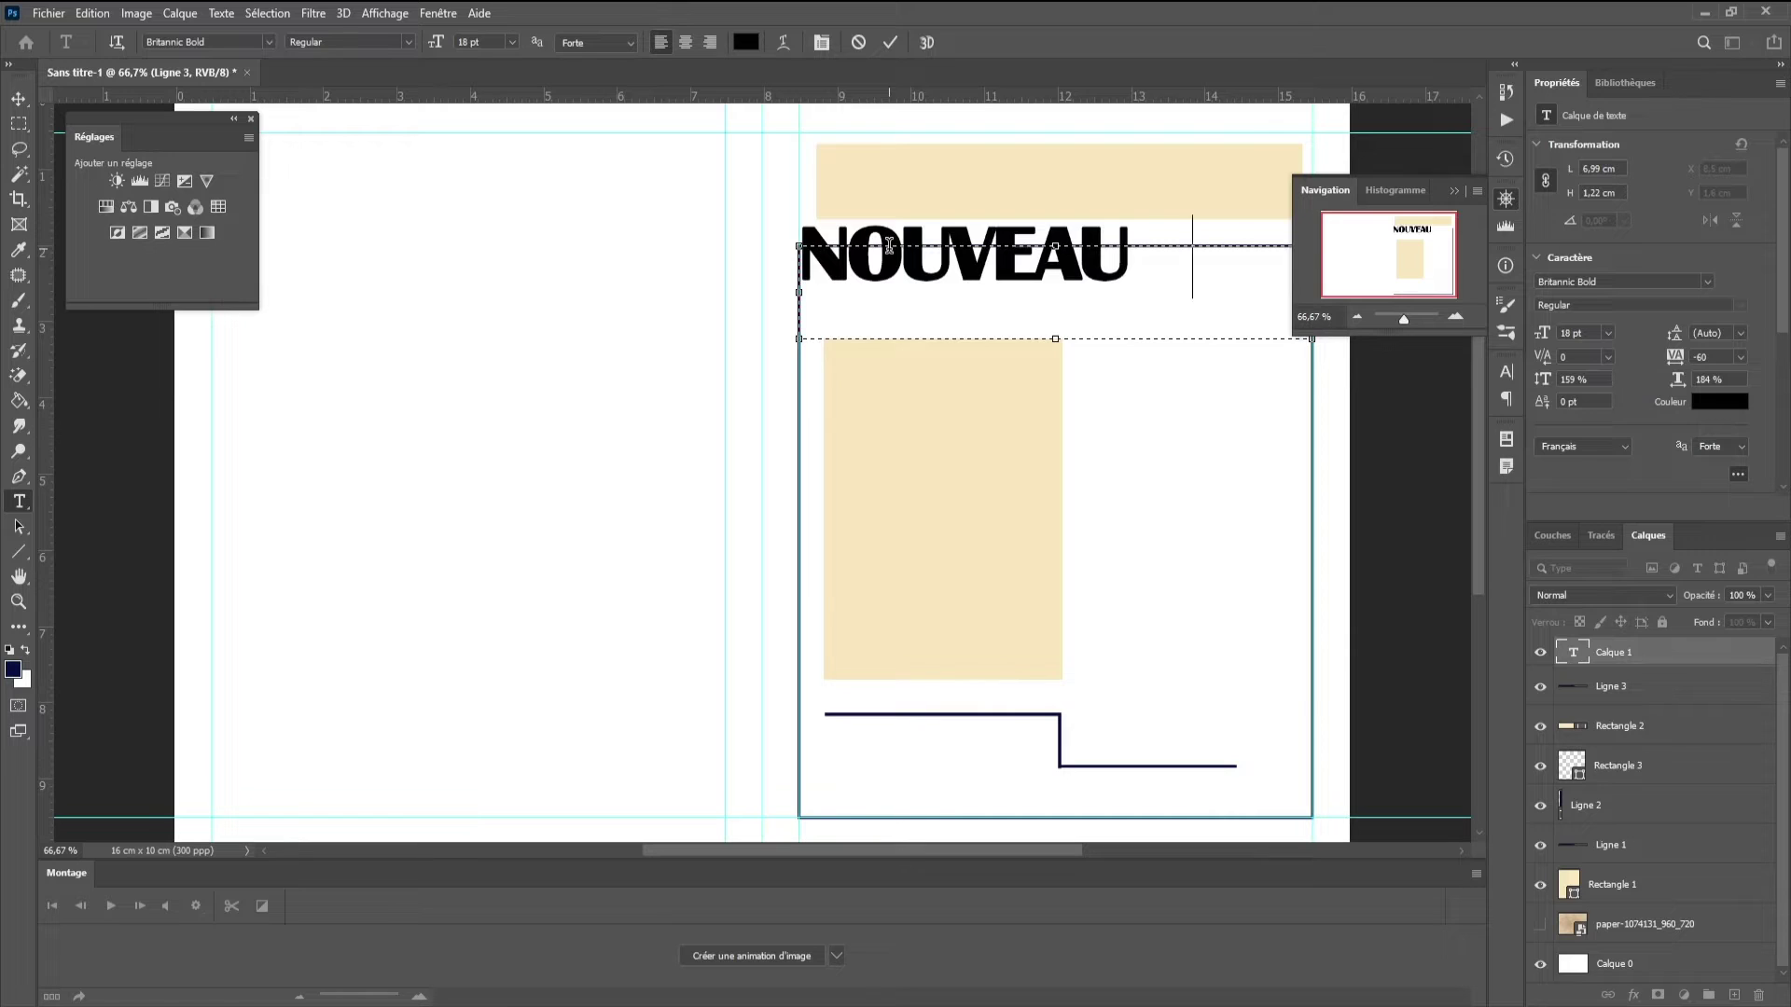
{"action": "type", "text": "TUTOP"}
{"action": "key", "text": "BackSpace"}
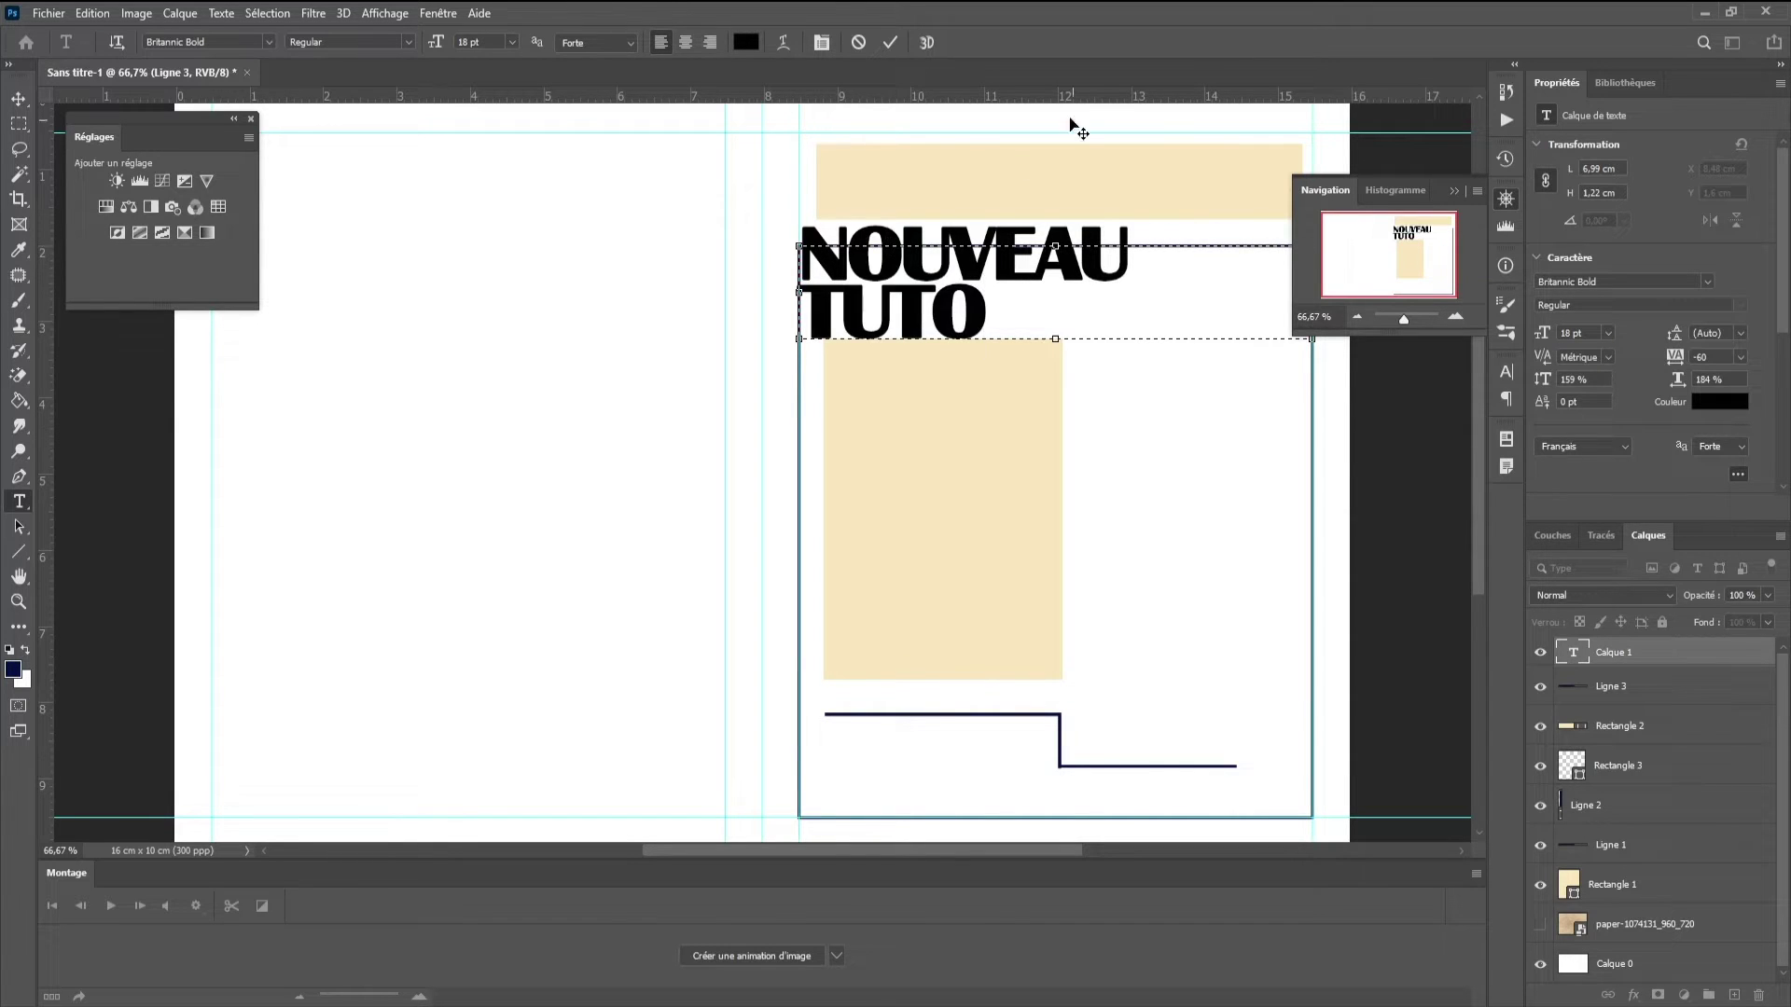
- Resize the title to fit one line, stretch it wider and taller, and nudge it down
{"action": "left_click_drag", "start_coordinate": [802, 244], "coordinate": [1012, 328]}
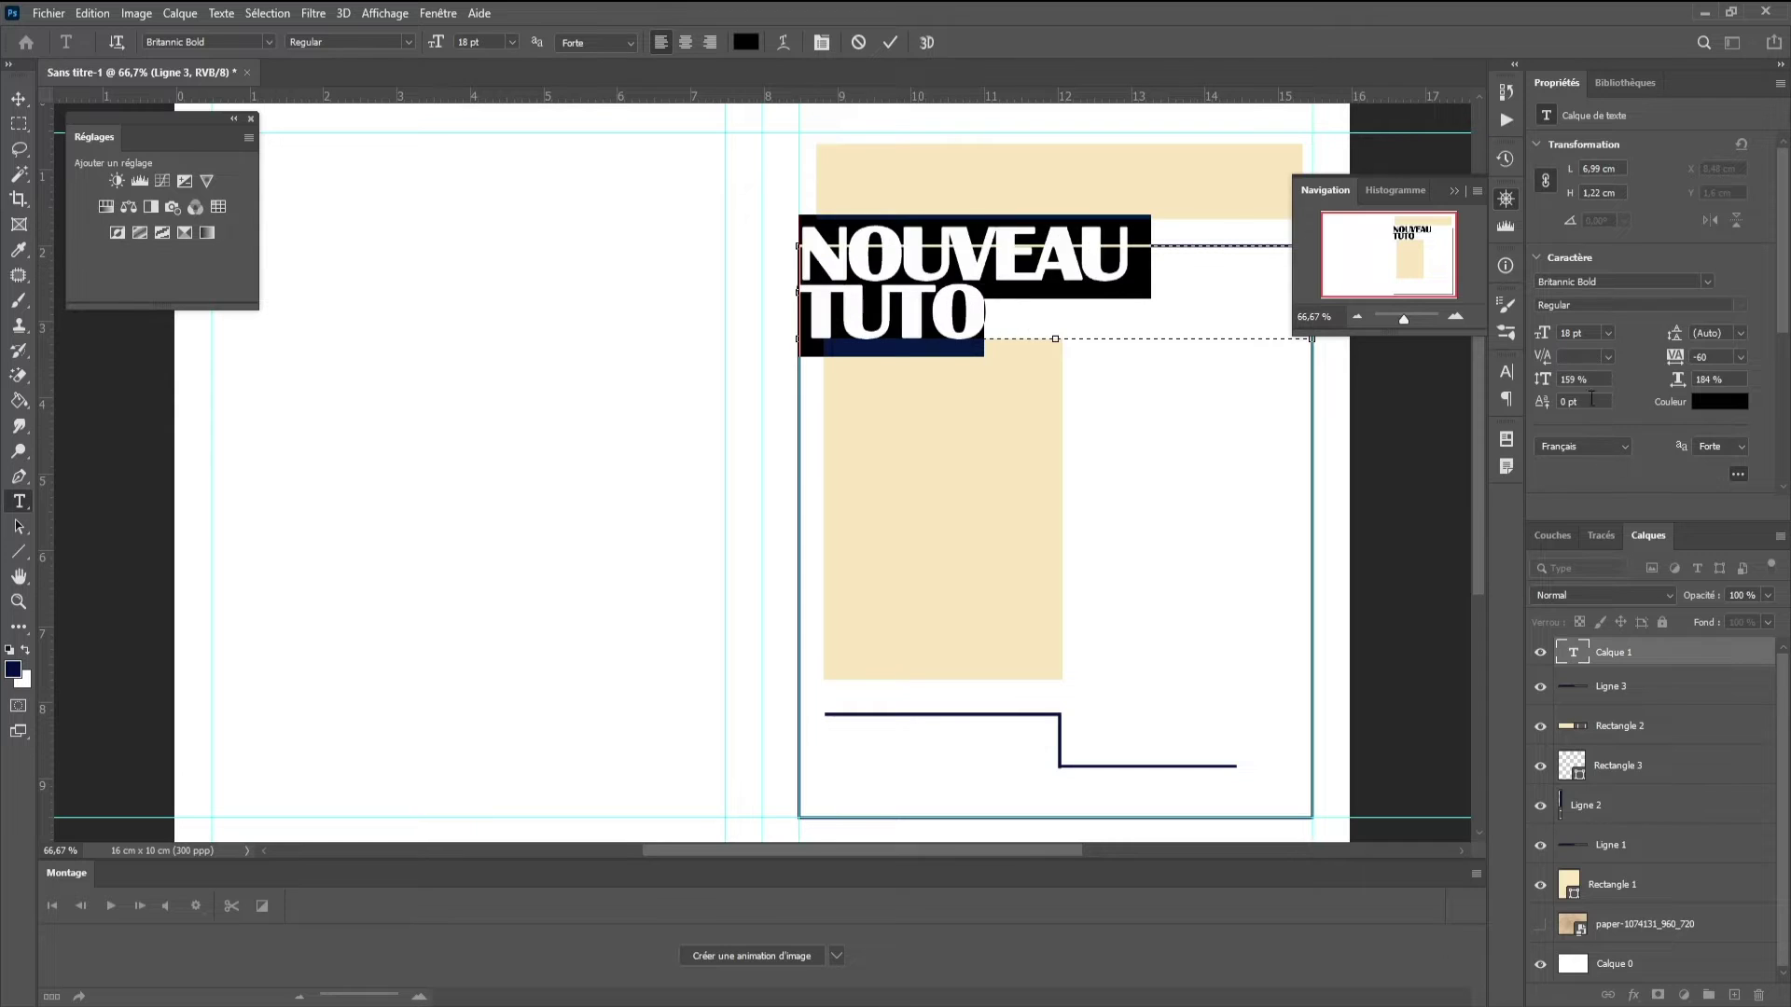
{"action": "left_click_drag", "start_coordinate": [1548, 339], "coordinate": [1547, 338]}
{"action": "left_click_drag", "start_coordinate": [1664, 370], "coordinate": [1668, 380]}
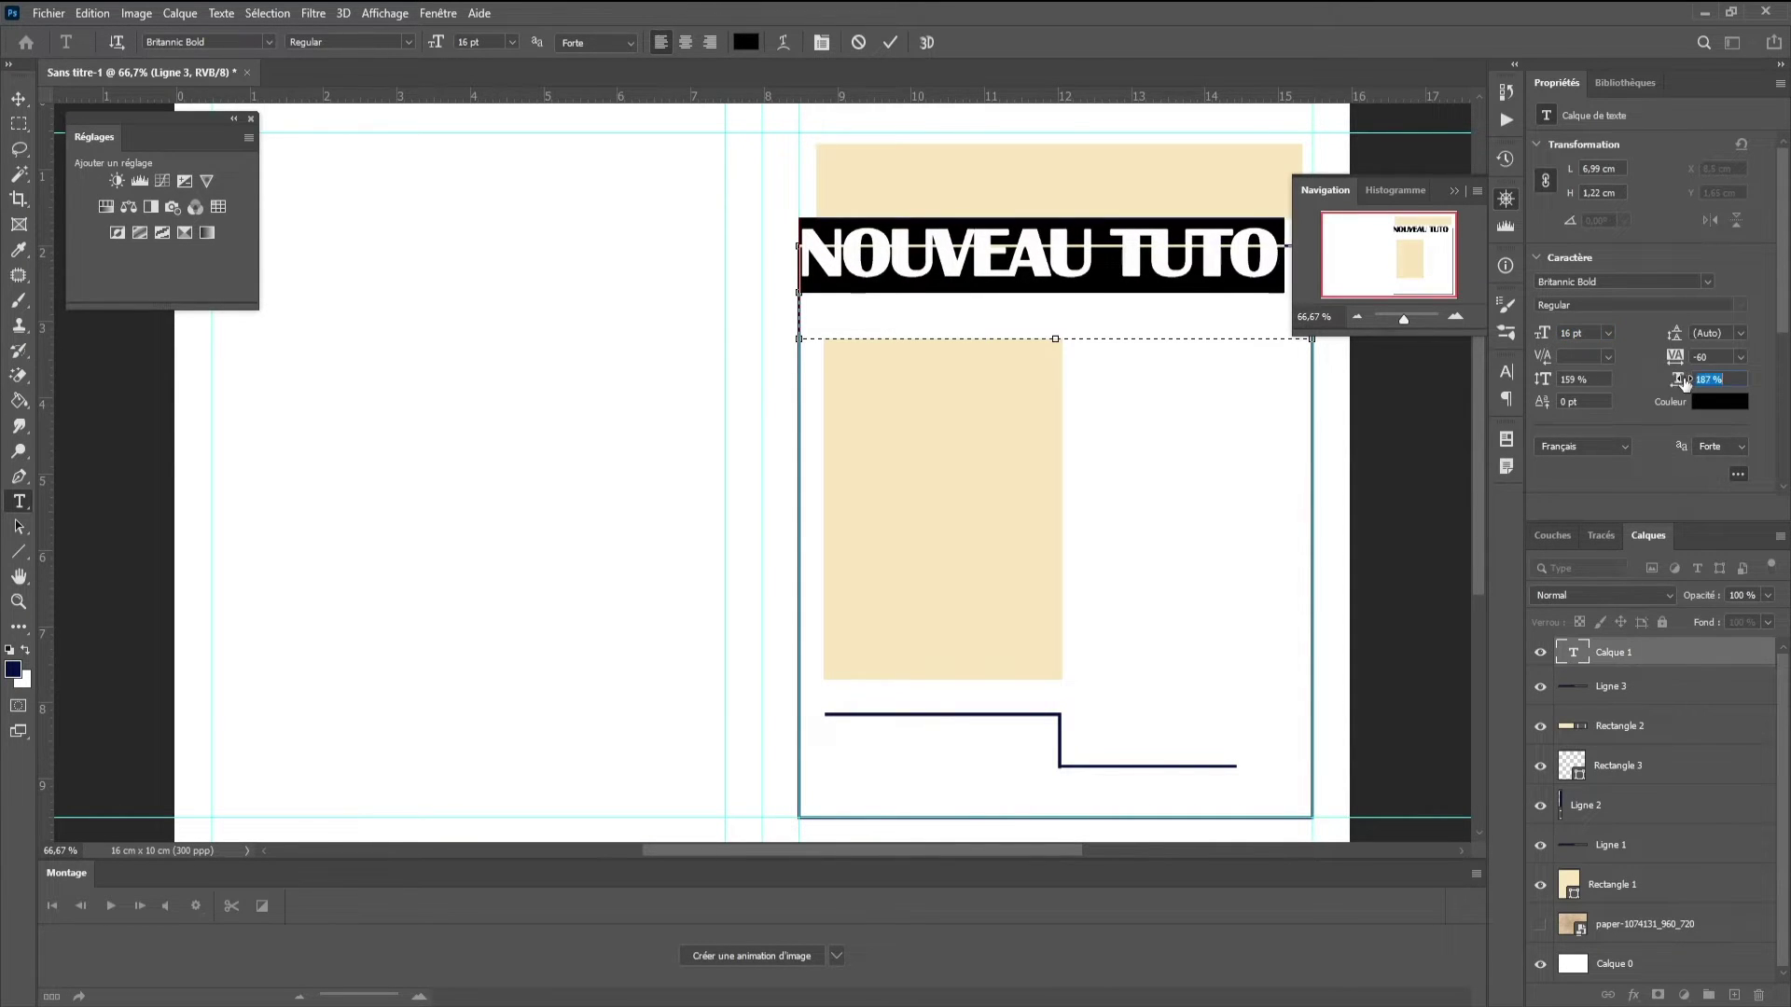
{"action": "left_click_drag", "start_coordinate": [1552, 381], "coordinate": [1578, 384]}
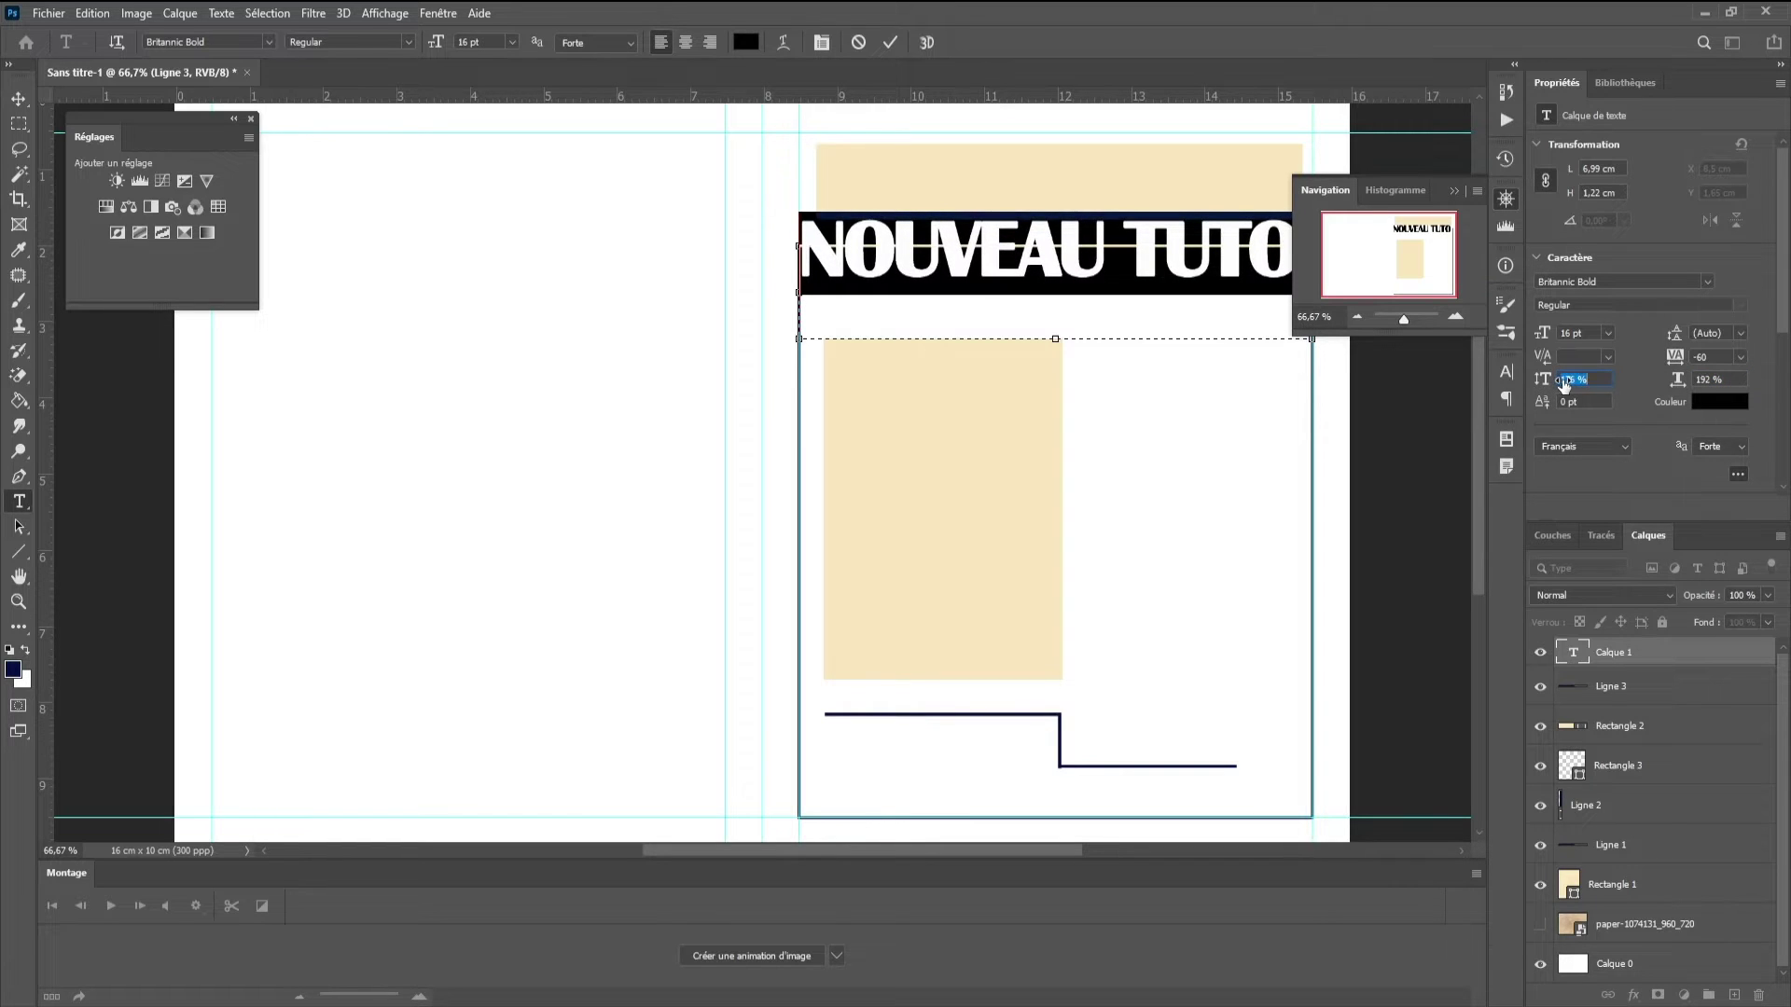
{"action": "left_click", "coordinate": [20, 100]}
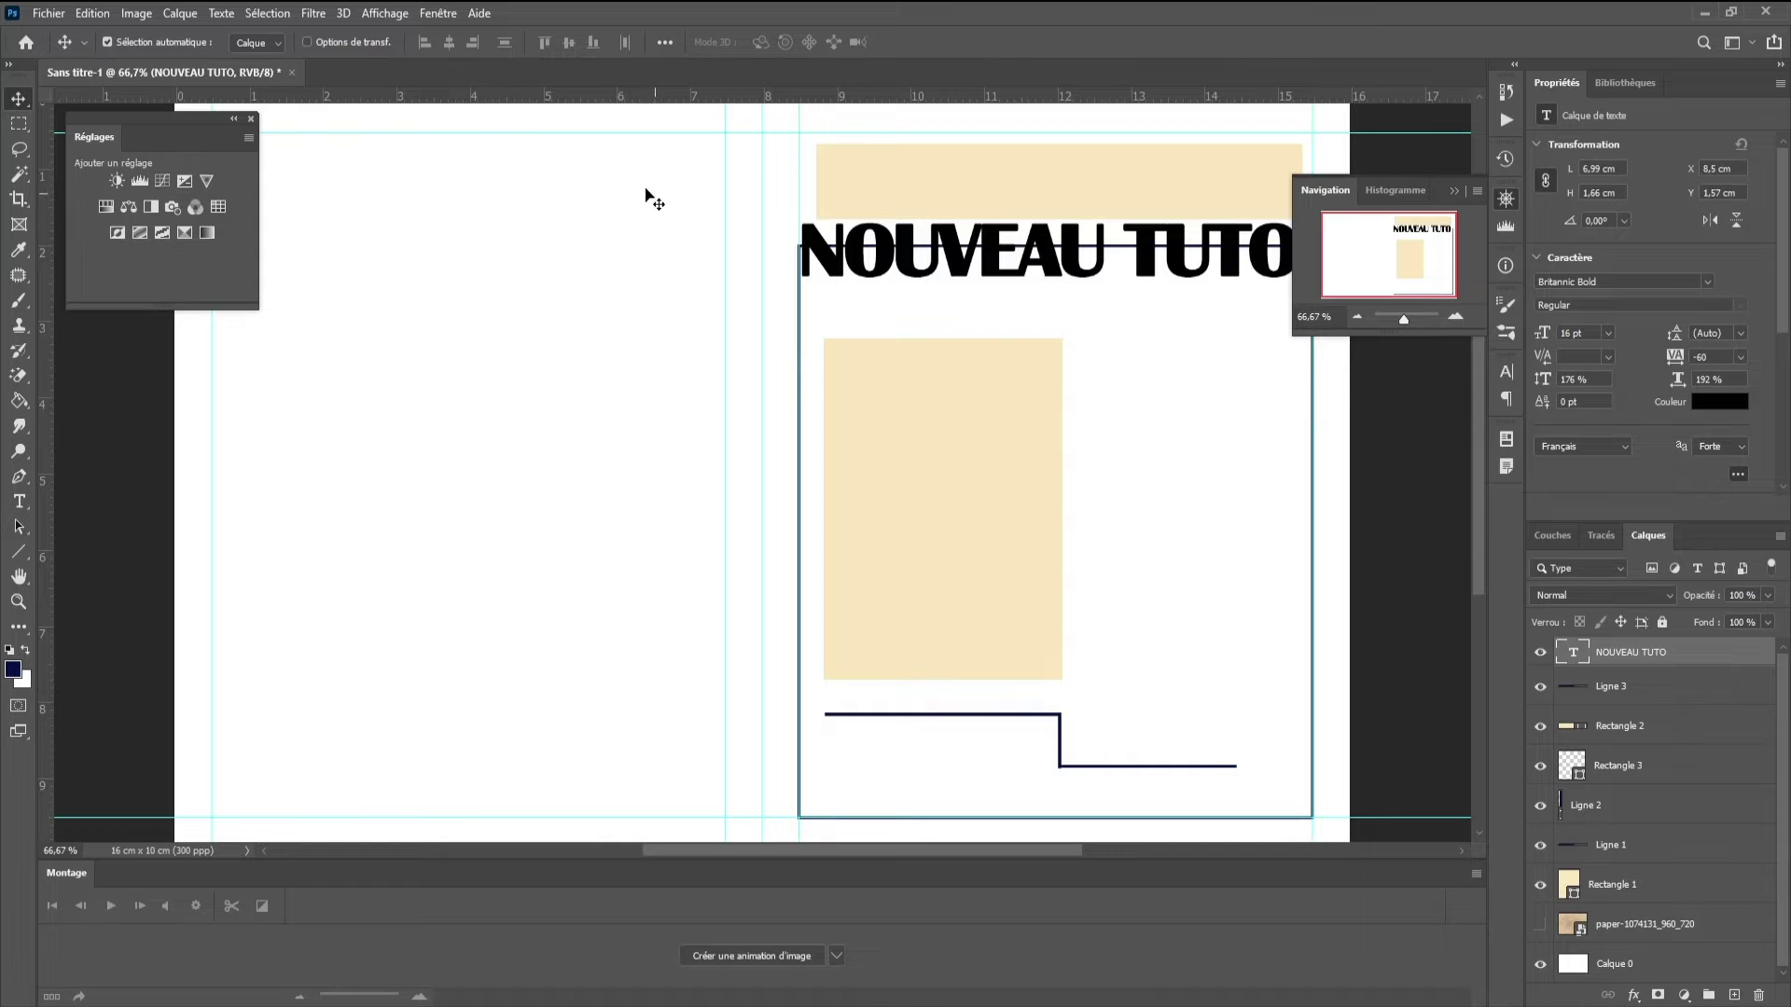
{"action": "key", "text": "shift+Down"}
{"action": "key", "text": "shift+Down"}
{"action": "key", "text": "shift+Down"}
{"action": "key", "text": "shift+Down"}
{"action": "key", "text": "shift+Down"}
{"action": "key", "text": "shift+Down"}
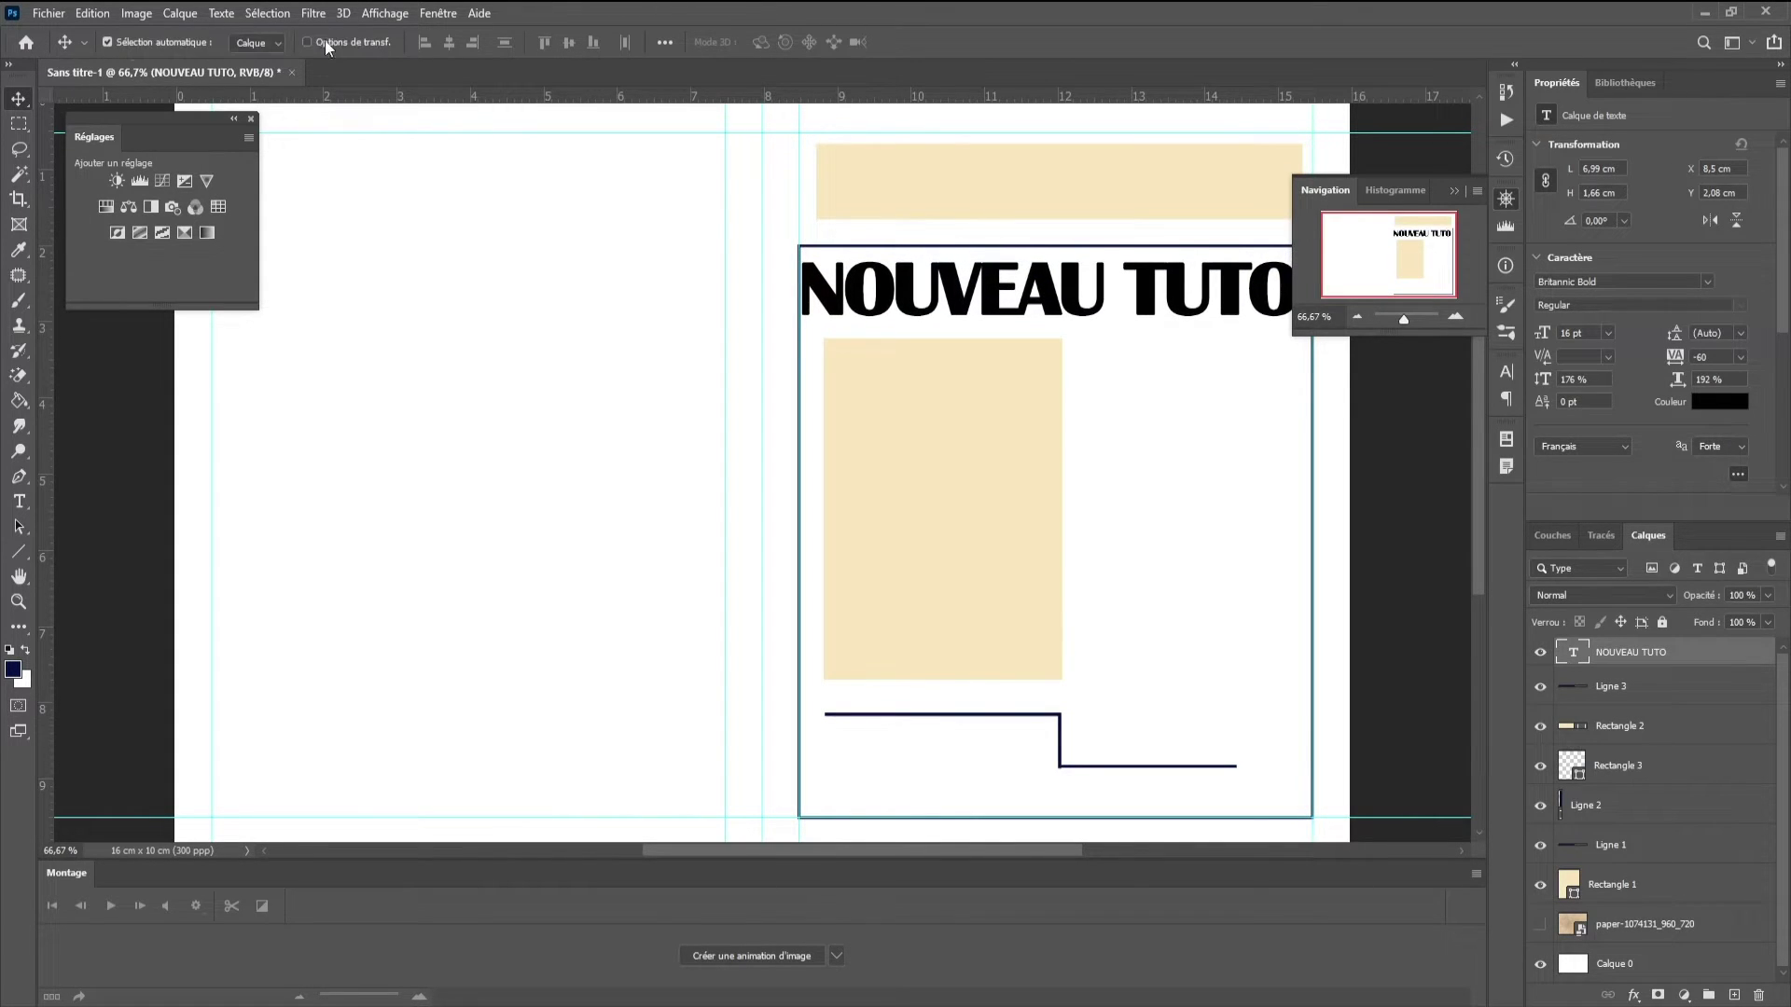
{"action": "left_click", "coordinate": [1357, 317]}
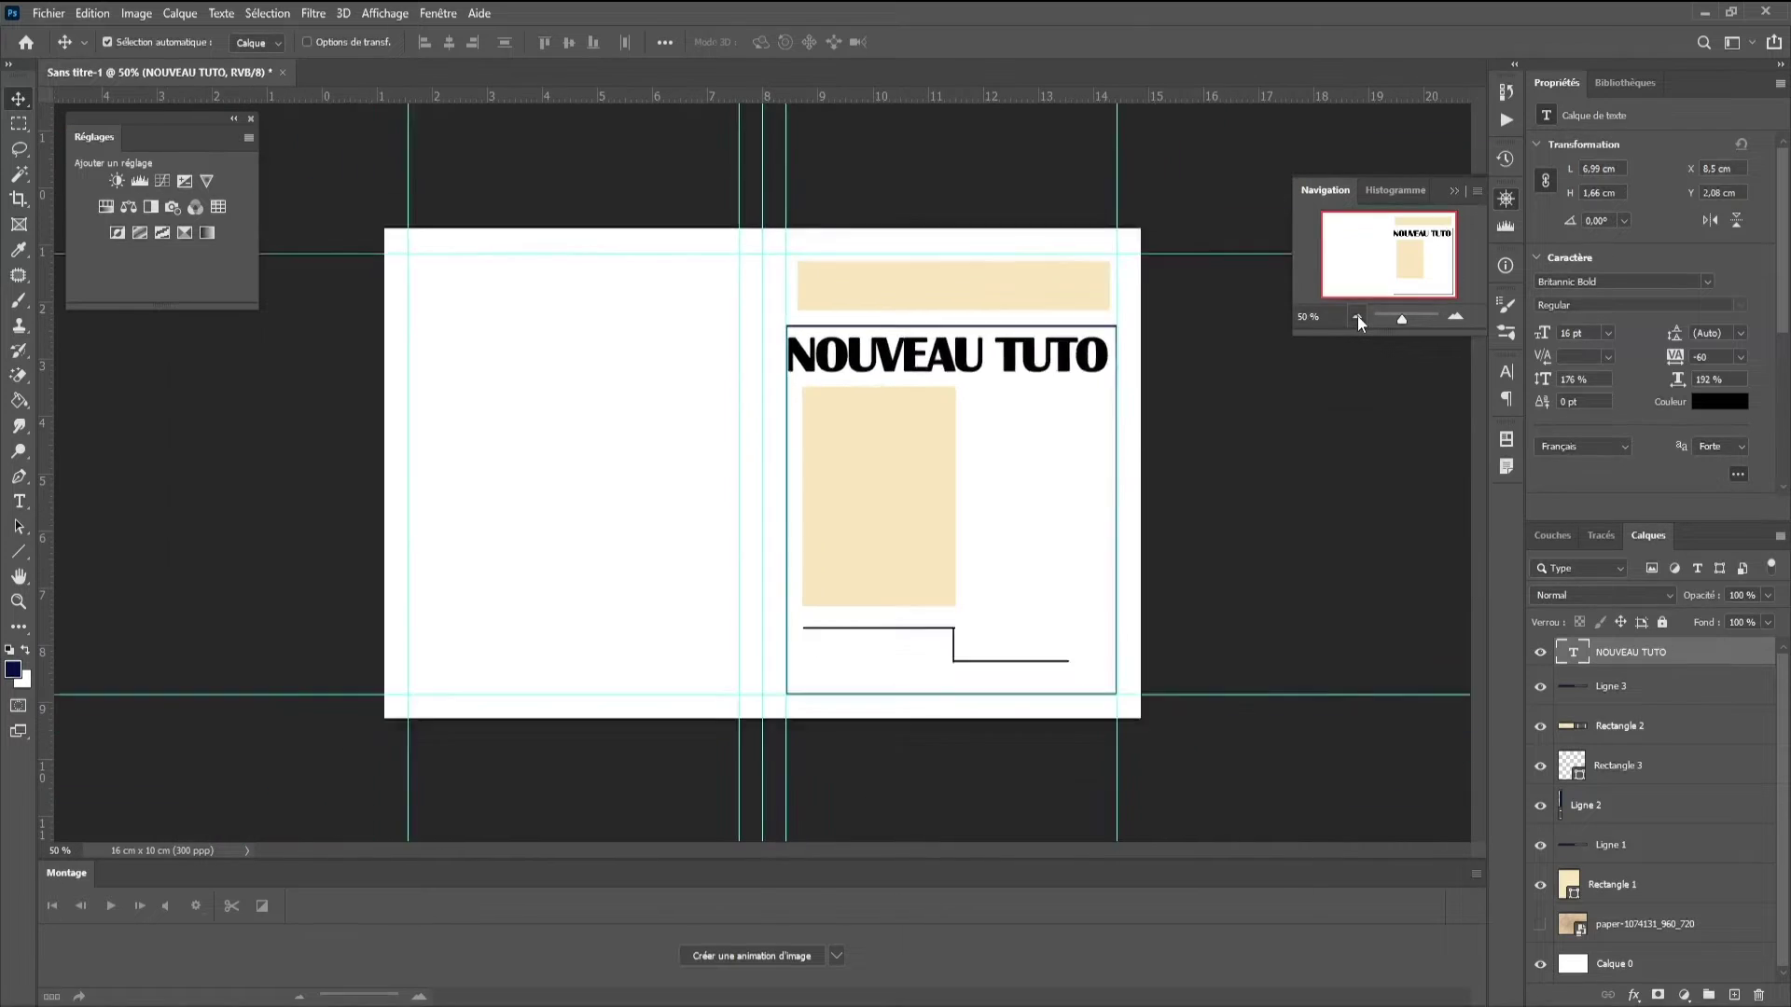
- Add a FANTASTIC text line below the title, sized to fit the frame
{"action": "left_click", "coordinate": [1453, 317]}
{"action": "key", "text": "t"}
{"action": "left_click", "coordinate": [998, 401]}
{"action": "type", "text": "FANTAST"}
{"action": "left_click_drag", "start_coordinate": [1543, 334], "coordinate": [1542, 336]}
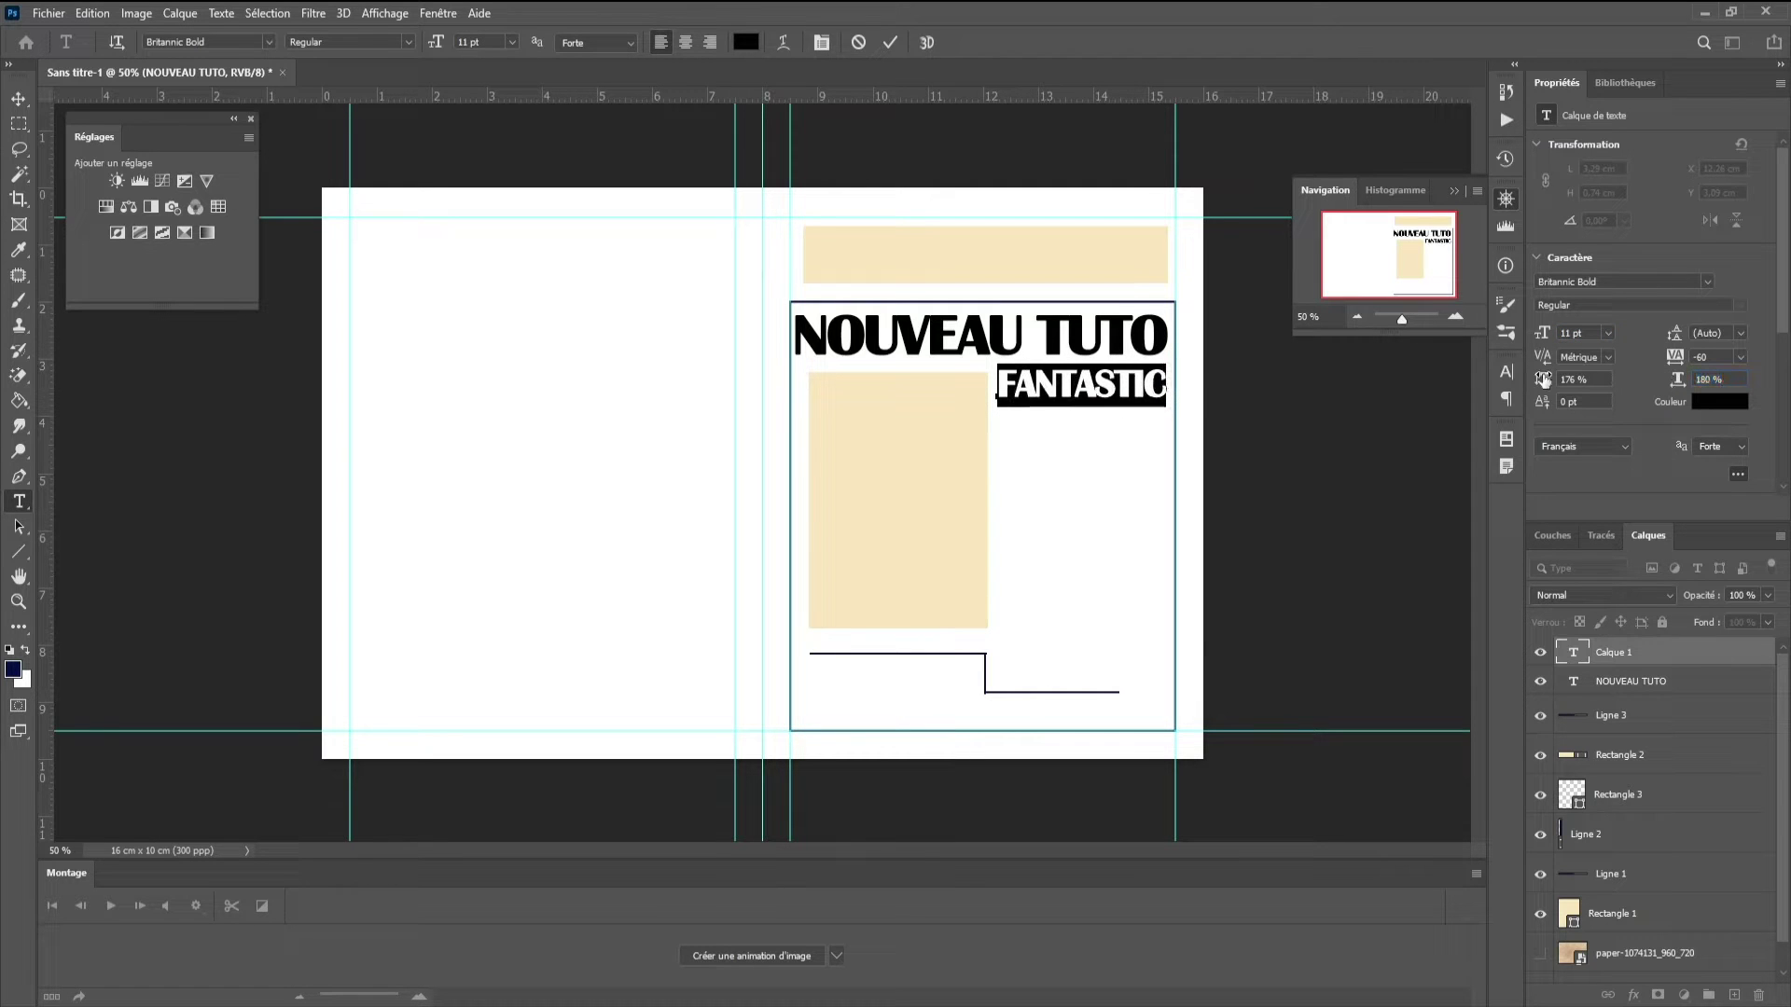
{"action": "left_click", "coordinate": [18, 98]}
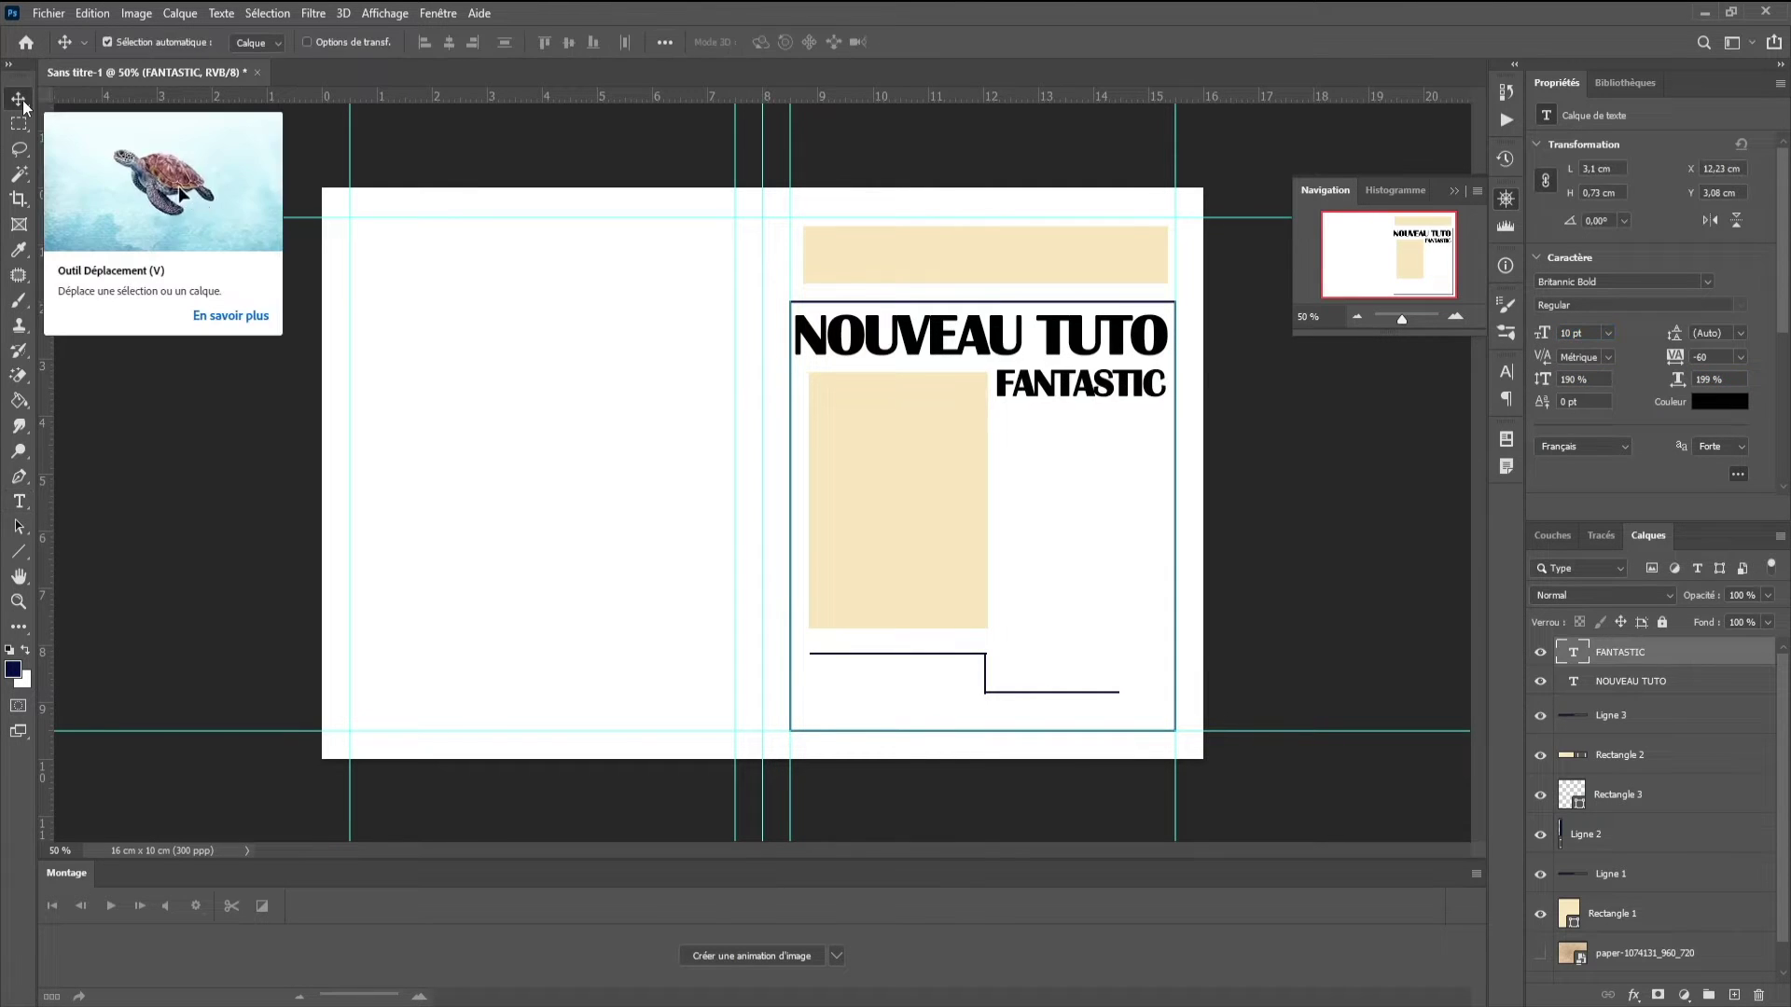
- Add an enlarged, widened BEASTS line below with sharper anti-aliasing
{"action": "key", "text": "t"}
{"action": "left_click", "coordinate": [1026, 424]}
{"action": "type", "text": "BEASTS"}
{"action": "key", "text": "ctrl+a"}
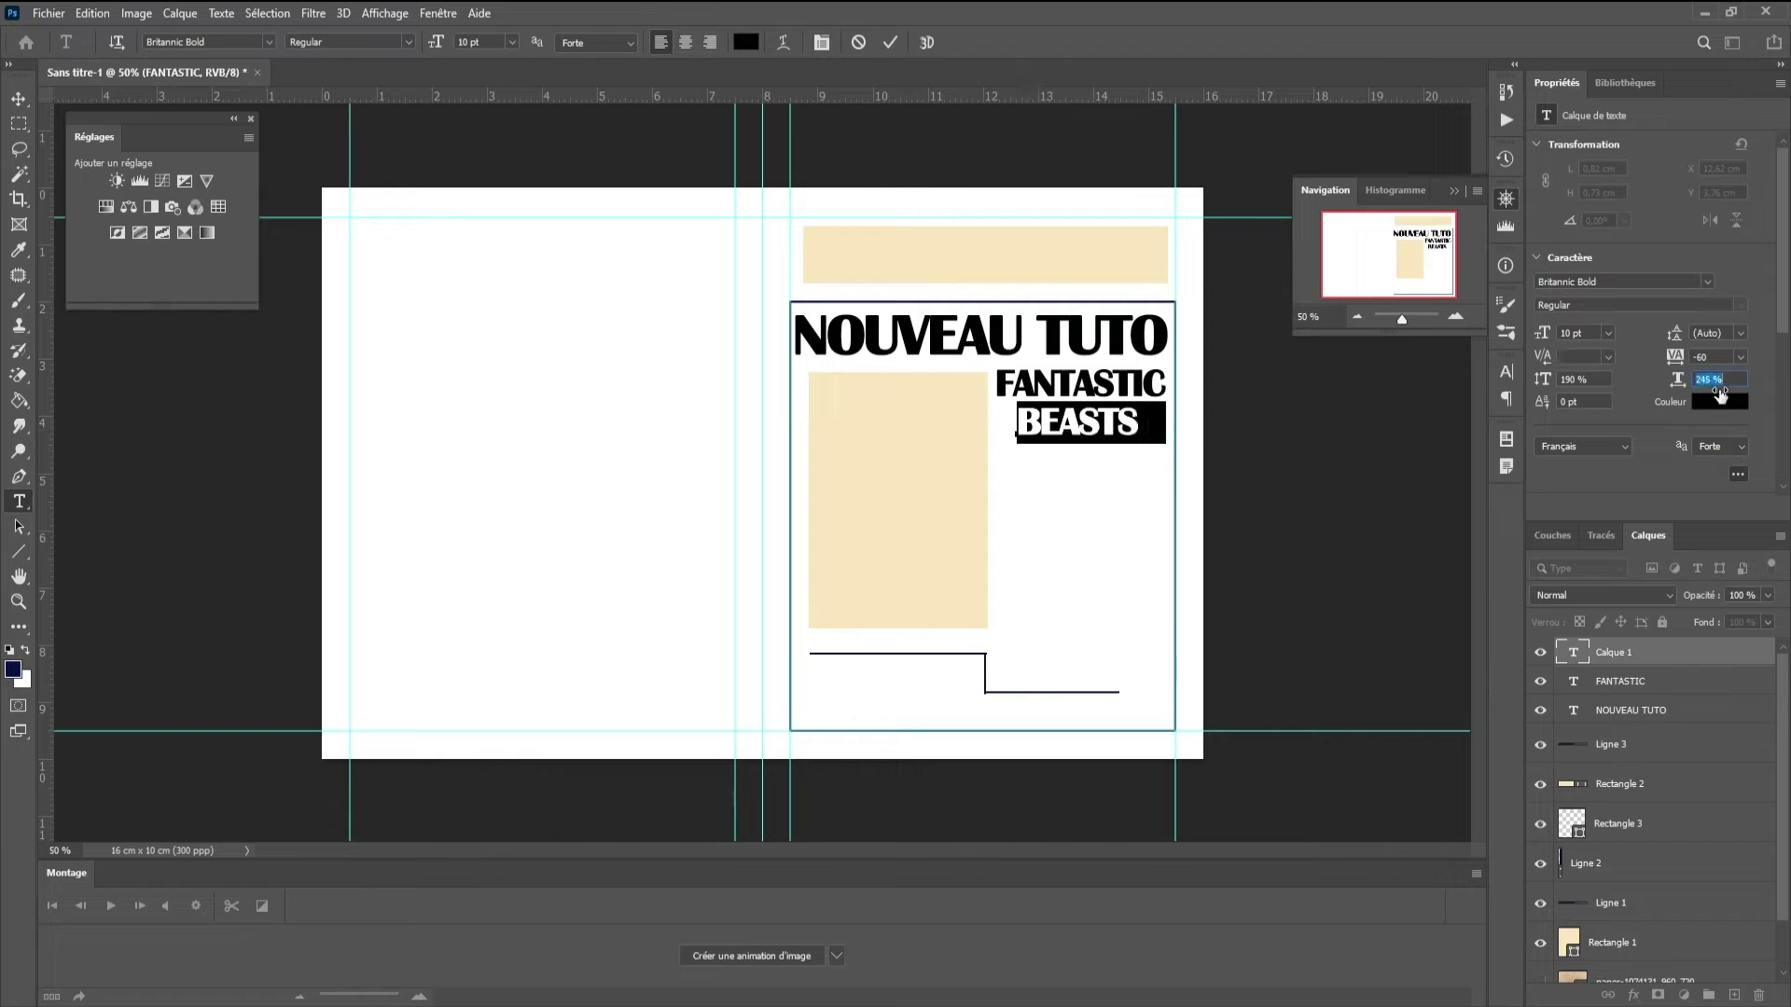
{"action": "left_click", "coordinate": [1543, 335]}
{"action": "left_click_drag", "start_coordinate": [1677, 379], "coordinate": [1718, 383]}
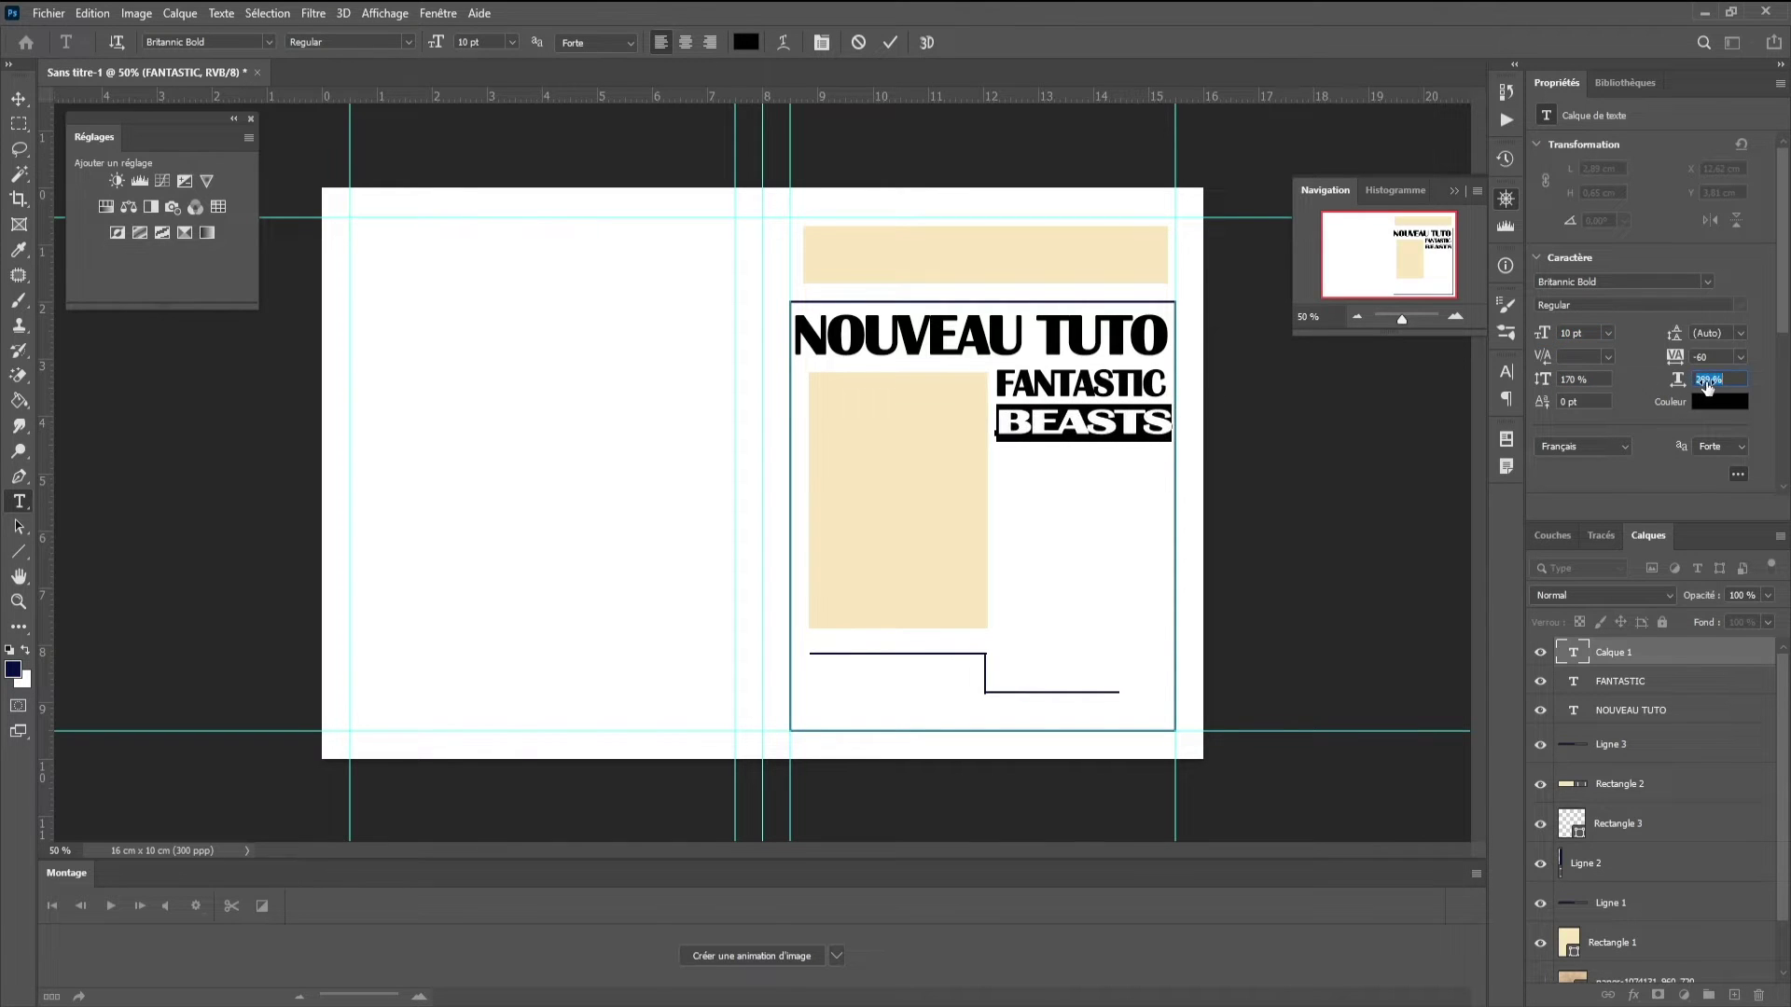
{"action": "left_click", "coordinate": [19, 98]}
{"action": "double_click", "coordinate": [1573, 652]}
{"action": "left_click", "coordinate": [597, 42]}
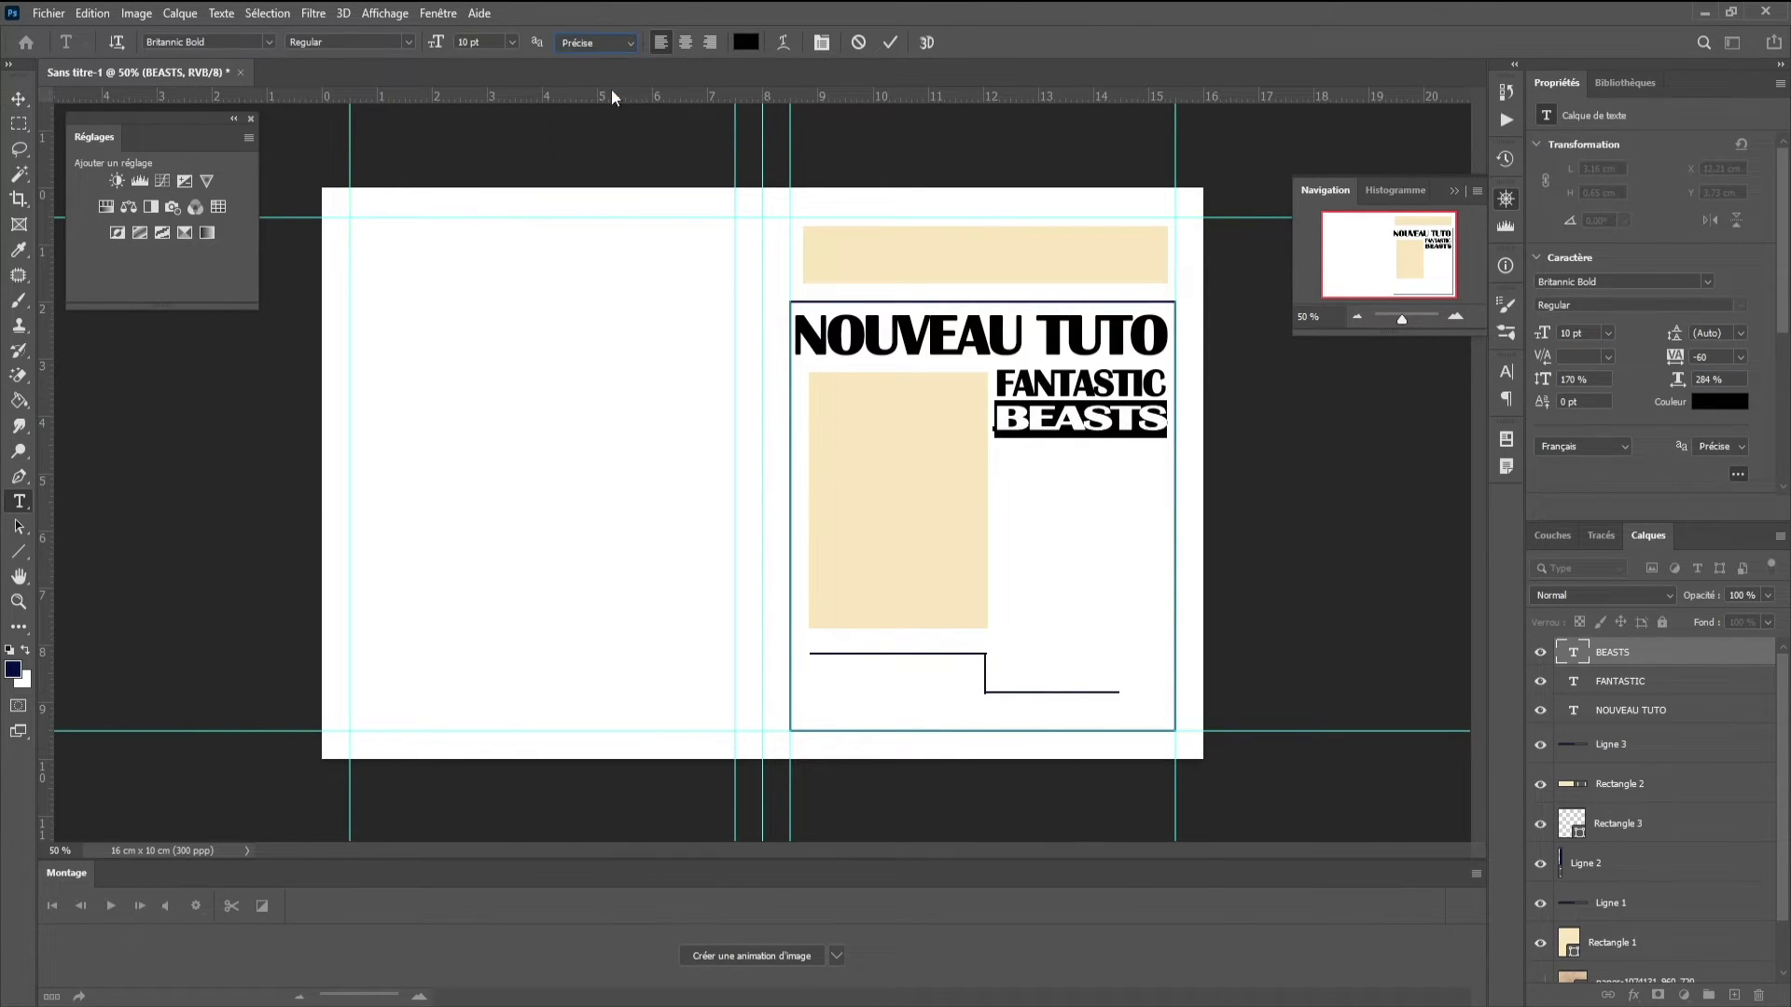
{"action": "left_click", "coordinate": [19, 98]}
{"action": "key", "text": "t"}
- Add a smaller 'confirmé' line under BEASTS, scaled horizontally to 312%
{"action": "left_click", "coordinate": [1010, 447]}
{"action": "type", "text": "confirmé"}
{"action": "key", "text": "ctrl+a"}
{"action": "left_click_drag", "start_coordinate": [1543, 333], "coordinate": [1535, 379]}
{"action": "left_click_drag", "start_coordinate": [1677, 379], "coordinate": [1709, 392]}
{"action": "left_click", "coordinate": [19, 98]}
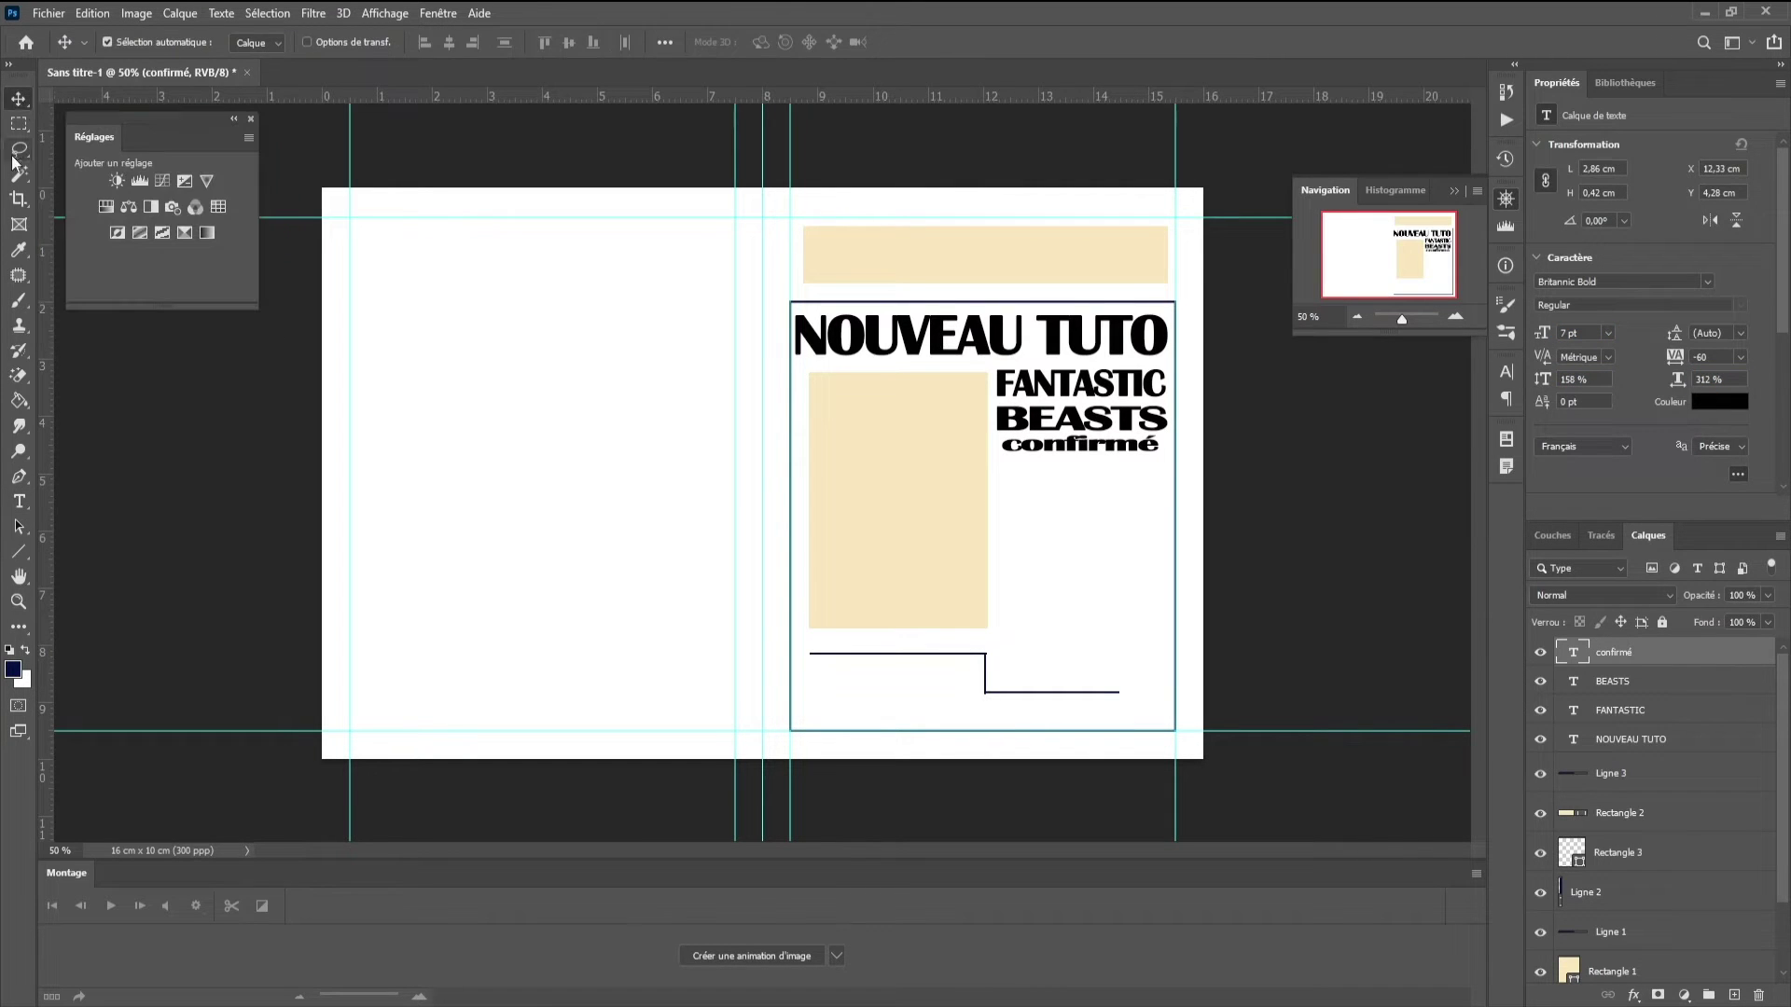
{"action": "left_click", "coordinate": [19, 500]}
- Draw a small navy rounded rectangle below confirmé
{"action": "right_click", "coordinate": [18, 551]}
{"action": "left_click", "coordinate": [84, 571]}
{"action": "left_click_drag", "start_coordinate": [994, 463], "coordinate": [1092, 488]}
{"action": "left_click", "coordinate": [221, 41]}
{"action": "left_click", "coordinate": [98, 94]}
- Put white label text on the navy badge and drag a paragraph text box beneath it
{"action": "key", "text": "t"}
{"action": "left_click", "coordinate": [1022, 546]}
{"action": "type", "text": "niveau"}
{"action": "left_click", "coordinate": [1719, 401]}
{"action": "left_click", "coordinate": [1685, 595]}
{"action": "left_click", "coordinate": [19, 98]}
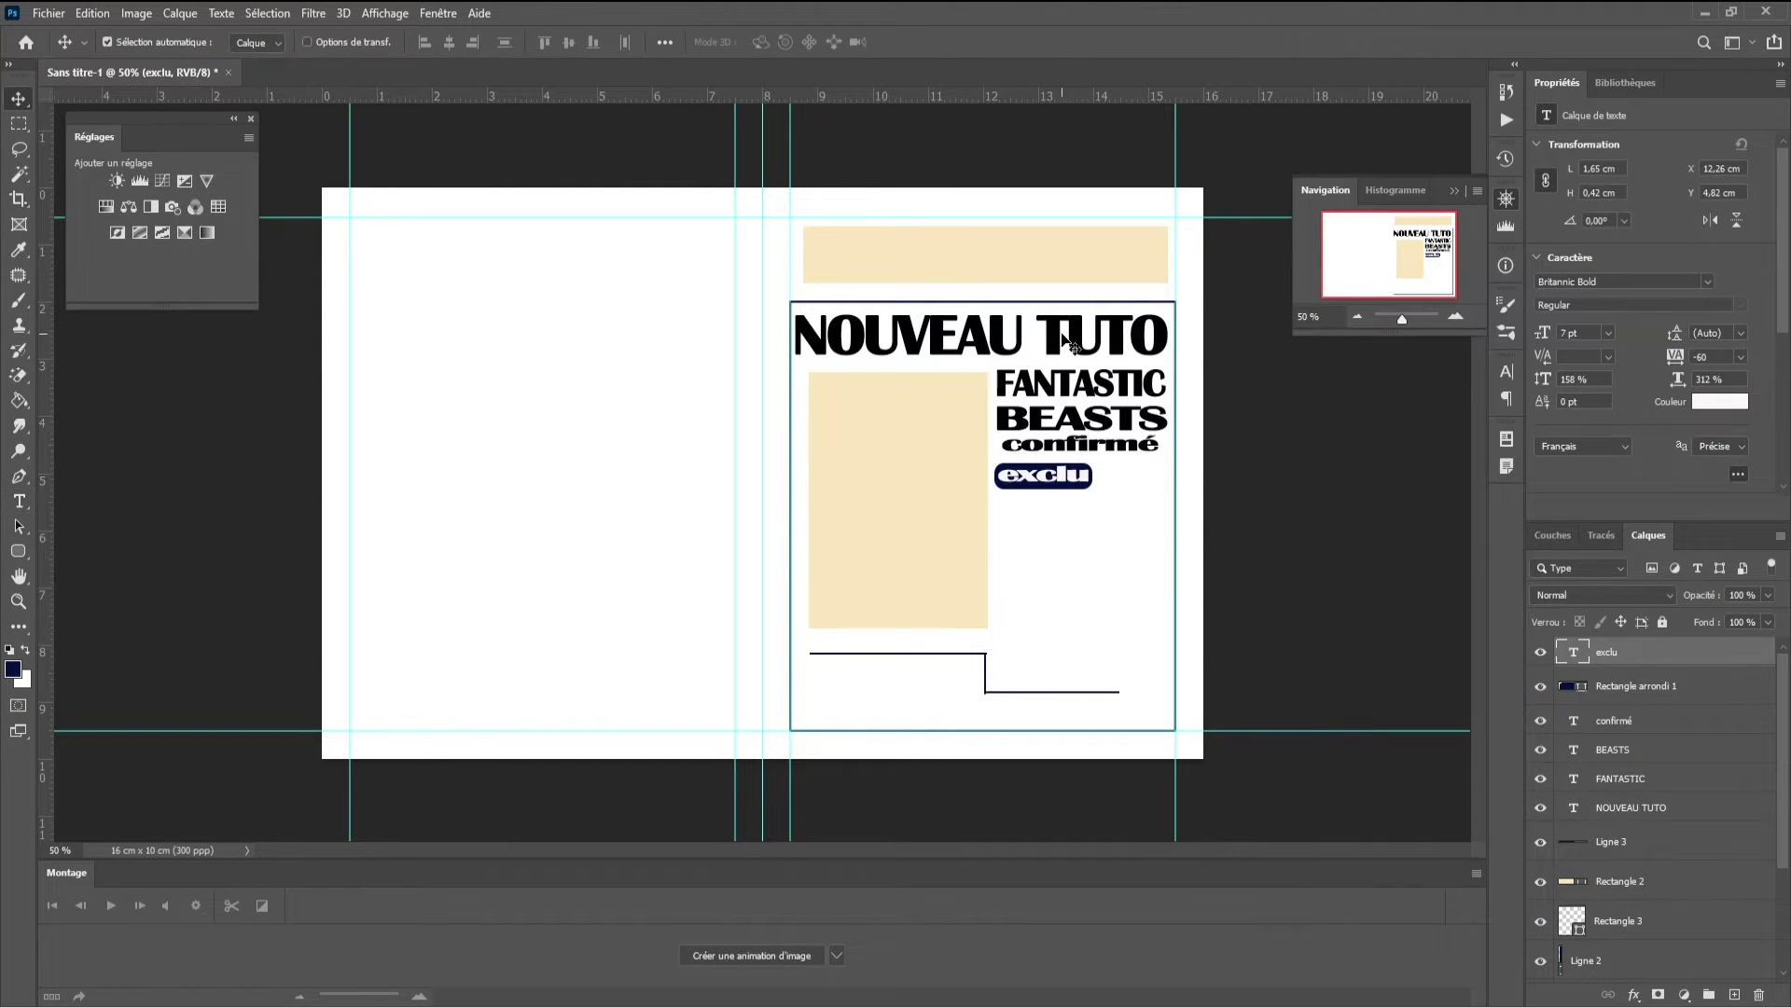
{"action": "left_click", "coordinate": [18, 501]}
{"action": "left_click_drag", "start_coordinate": [1003, 502], "coordinate": [1080, 628]}
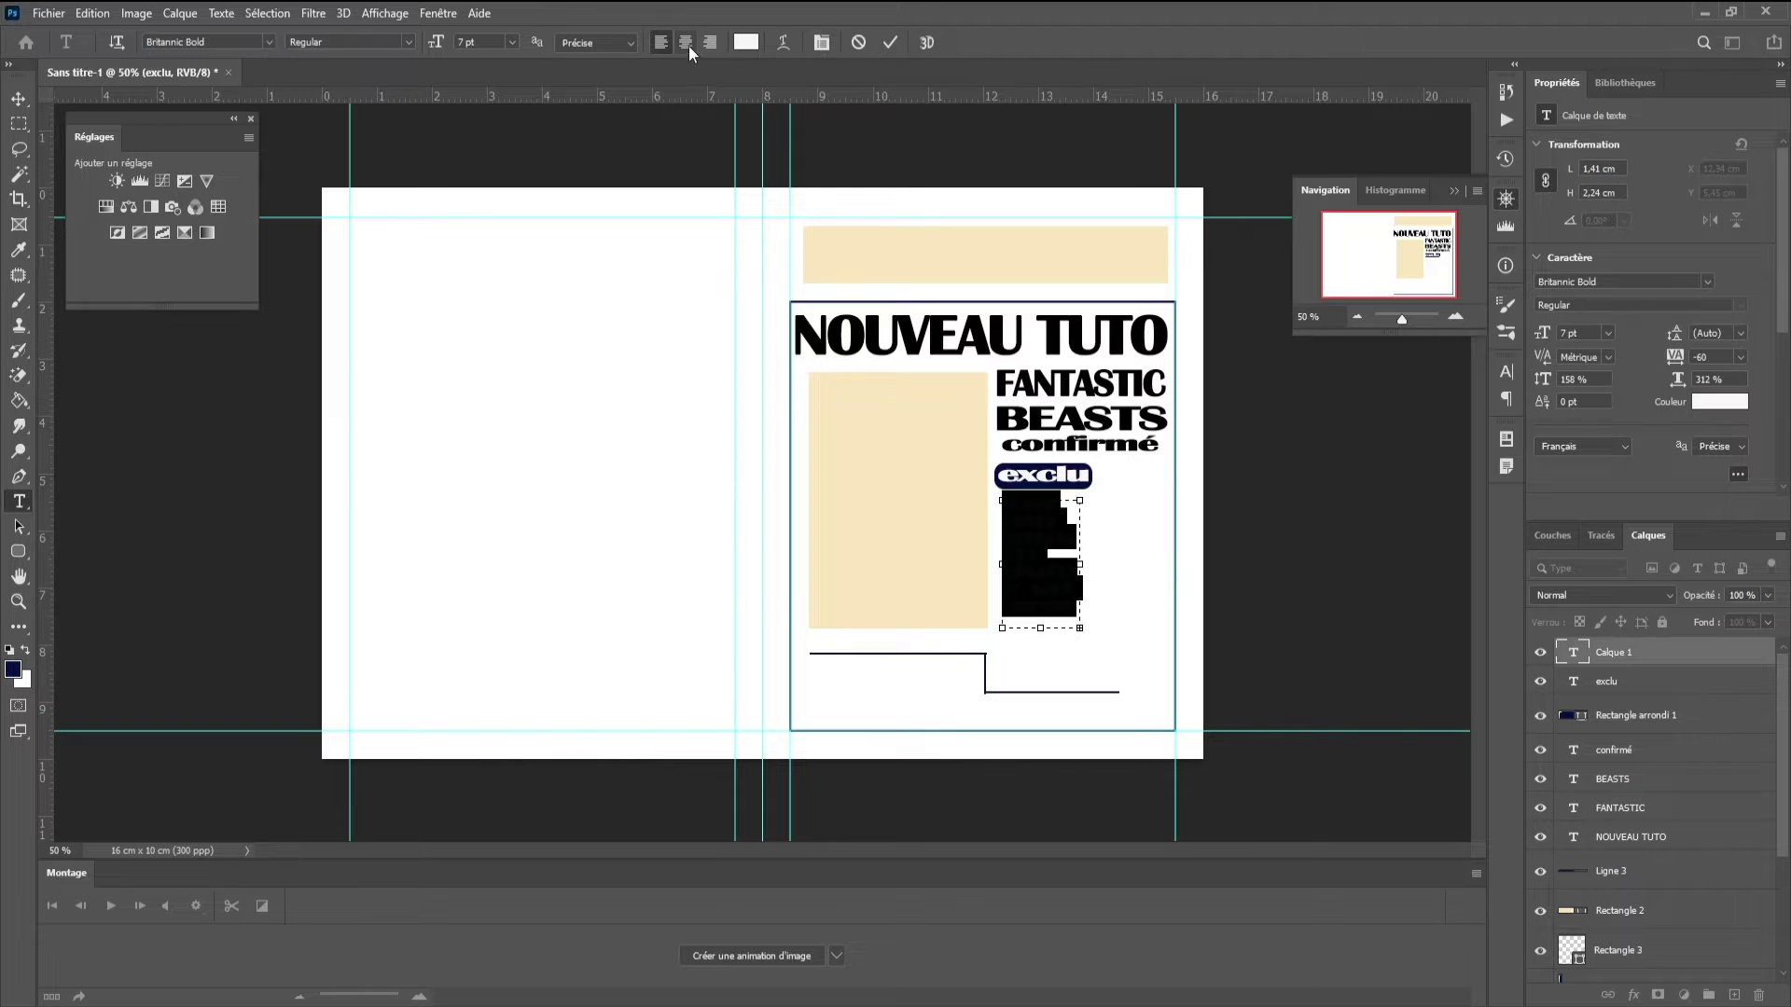
- Set the placeholder paragraph text to 2 pt
{"action": "double_click", "coordinate": [1583, 333]}
{"action": "type", "text": "2"}
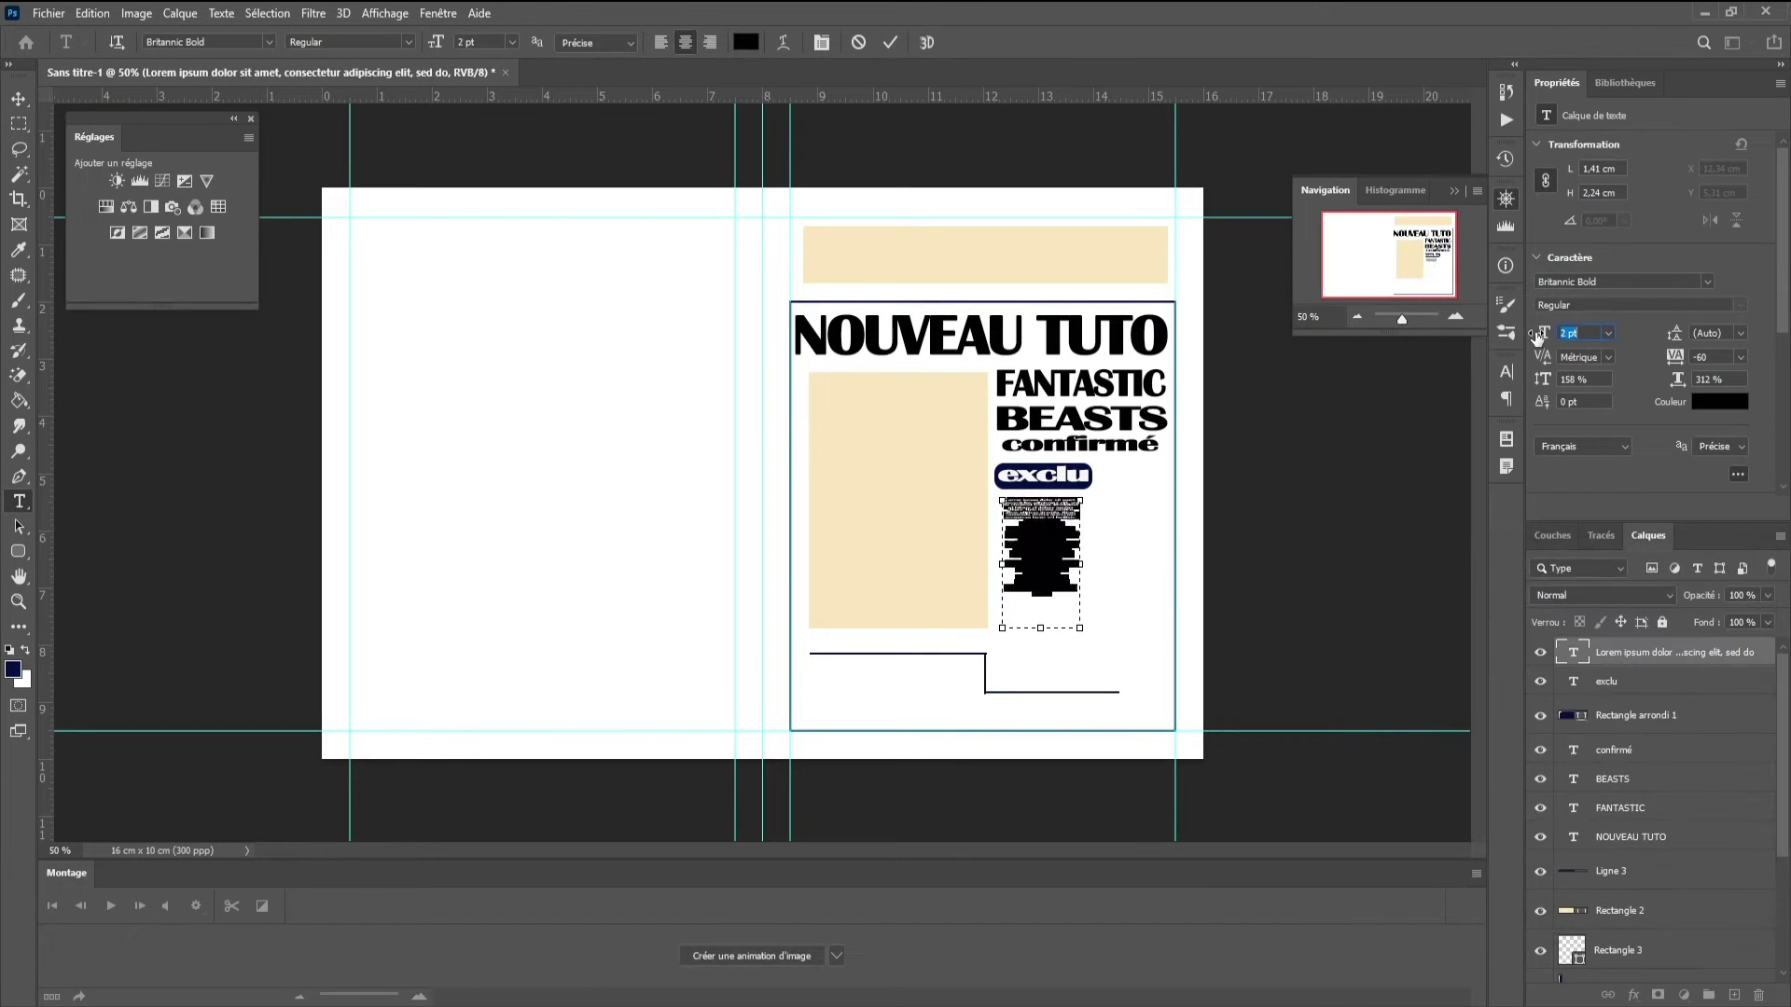
{"action": "left_click", "coordinate": [18, 98]}
- Duplicate the placeholder text layer and place the copy as a second column beside the first
{"action": "right_click", "coordinate": [1660, 652]}
{"action": "left_click", "coordinate": [1499, 238]}
{"action": "key", "text": "Return"}
{"action": "key", "text": "shift+Right"}
{"action": "key", "text": "shift+Right"}
{"action": "key", "text": "shift+Right"}
{"action": "left_click", "coordinate": [1669, 680]}
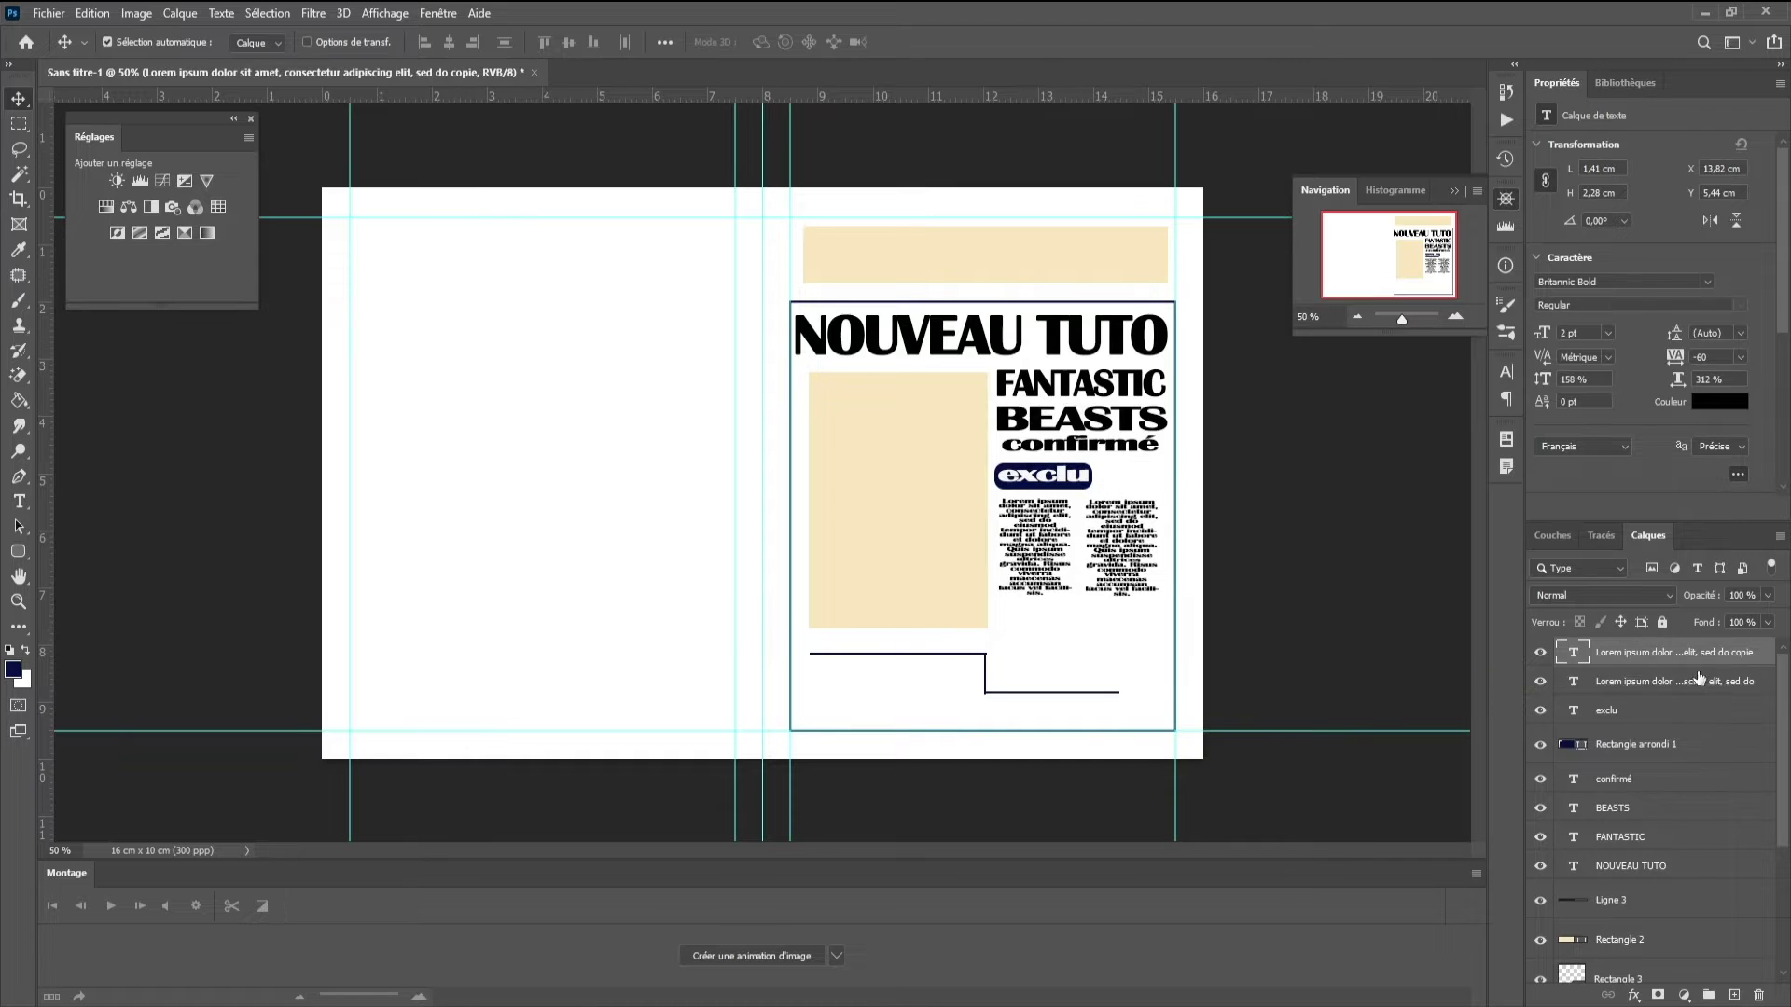
{"action": "key", "text": "shift+Down"}
{"action": "key", "text": "shift+Down"}
{"action": "key", "text": "shift+Down"}
{"action": "key", "text": "shift+Up"}
{"action": "key", "text": "shift+Up"}
{"action": "key", "text": "shift+Up"}
{"action": "key", "text": "shift+Up"}
{"action": "key", "text": "shift+Up"}
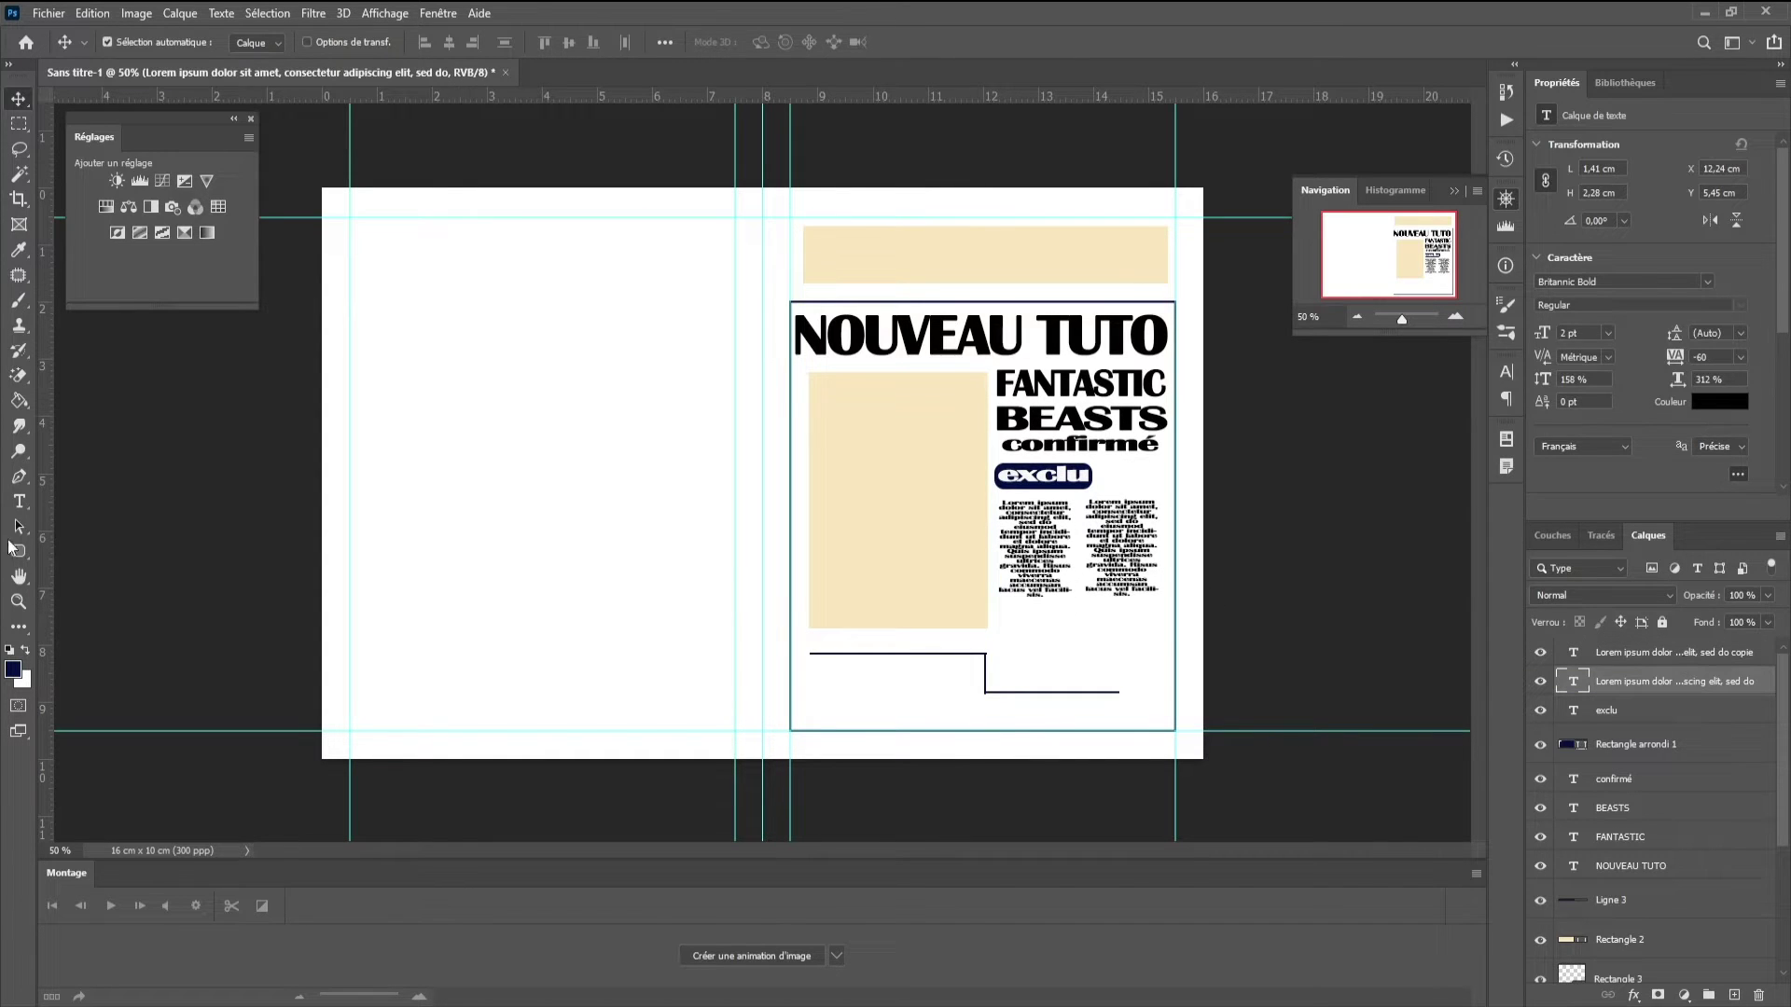
- Add the headline 'TUTO A GOGO SUR MAKBES' at 5 pt below the columns
{"action": "key", "text": "t"}
{"action": "left_click_drag", "start_coordinate": [997, 614], "coordinate": [1138, 653]}
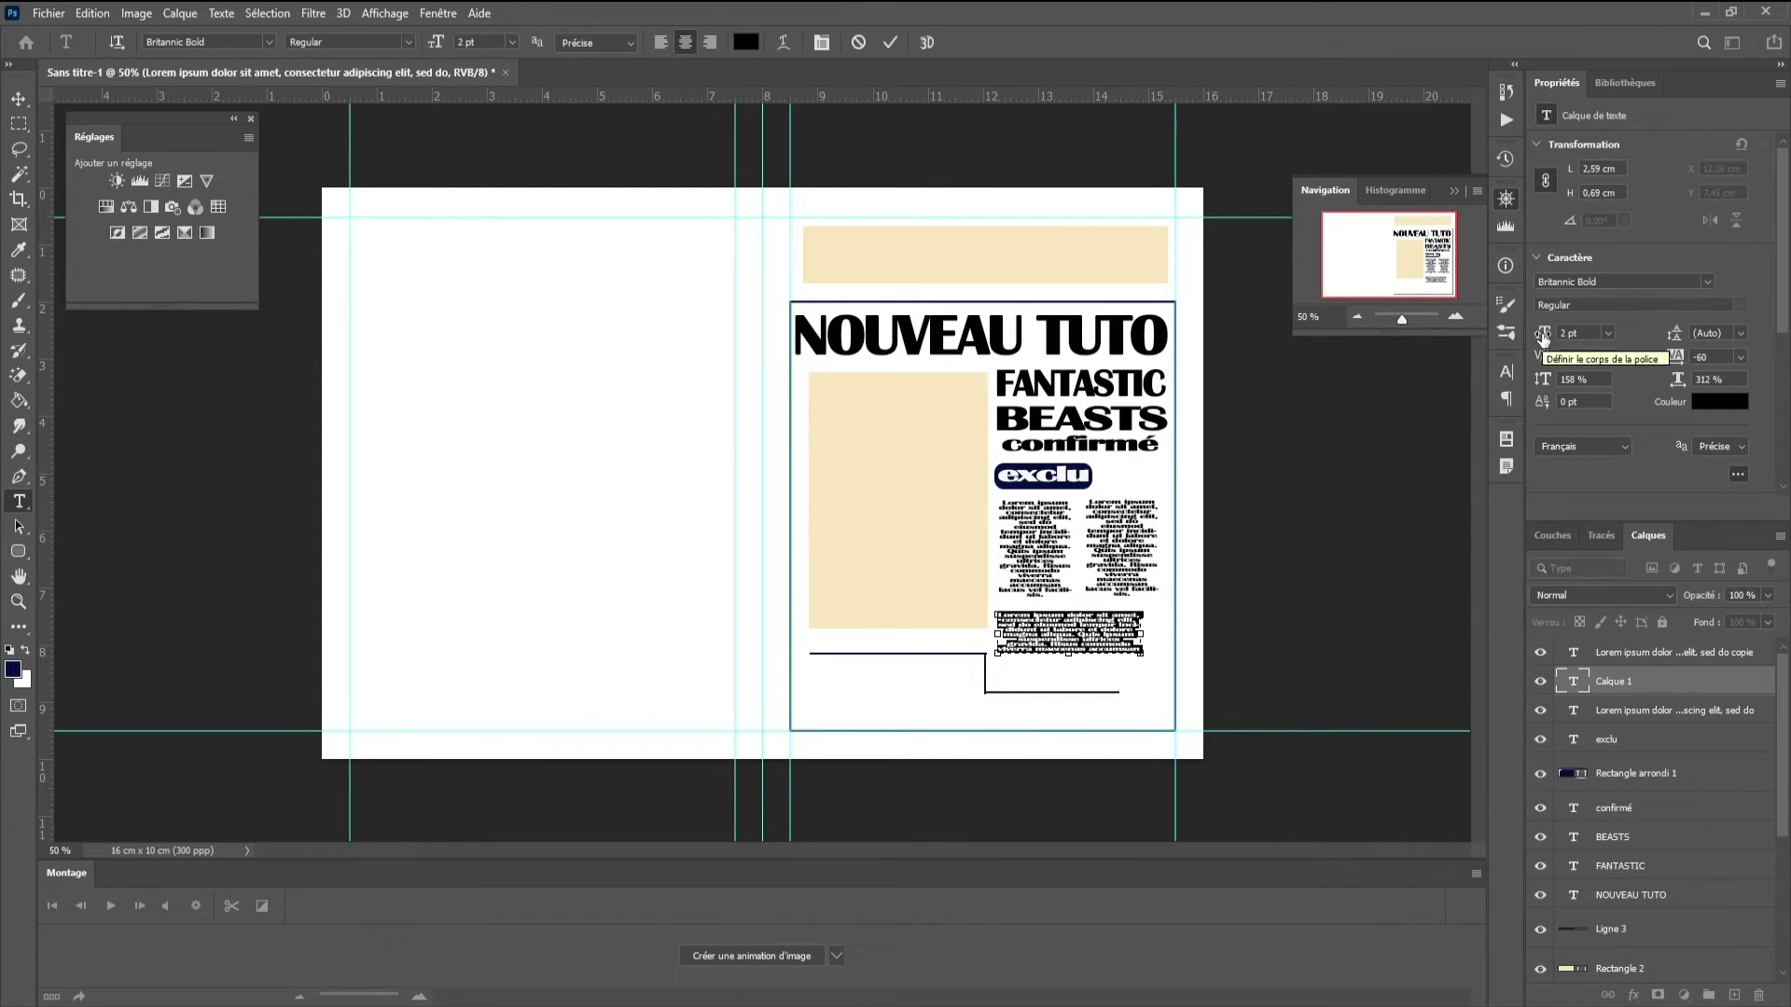
{"action": "type", "text": "TUTO A GOGO"}
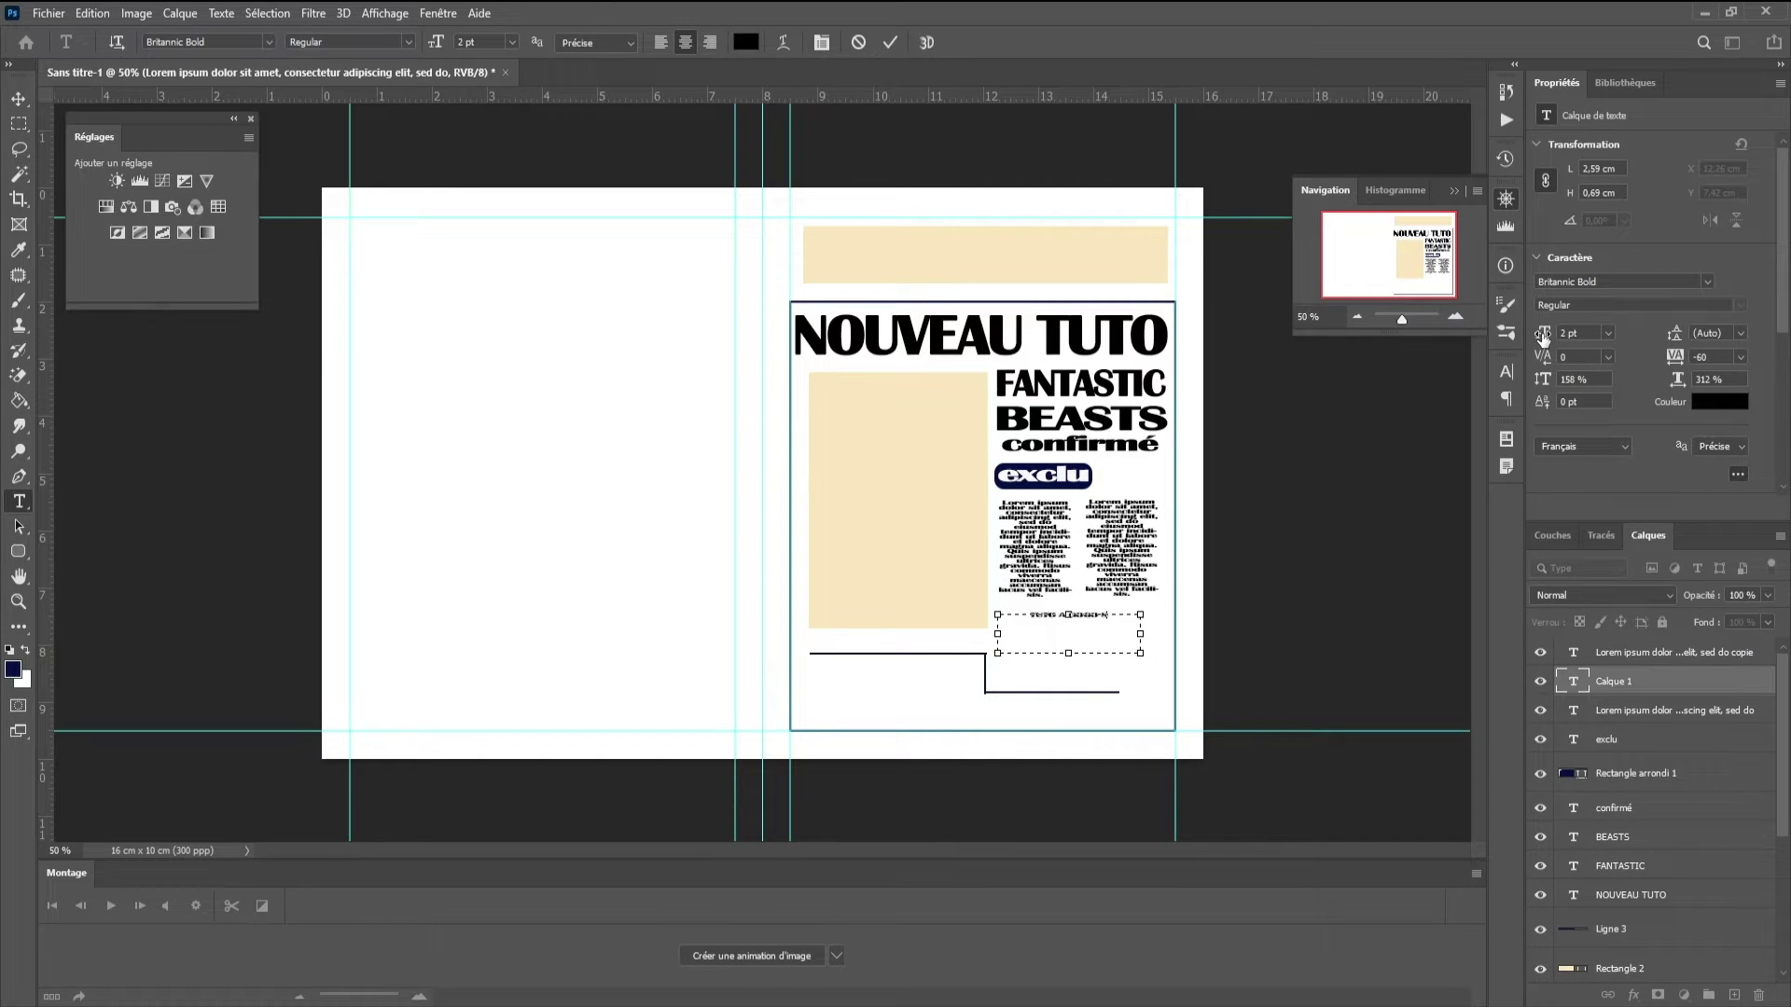
{"action": "type", "text": " SUR MAKBE"}
{"action": "key", "text": "ctrl+a"}
{"action": "left_click_drag", "start_coordinate": [1544, 337], "coordinate": [1558, 338]}
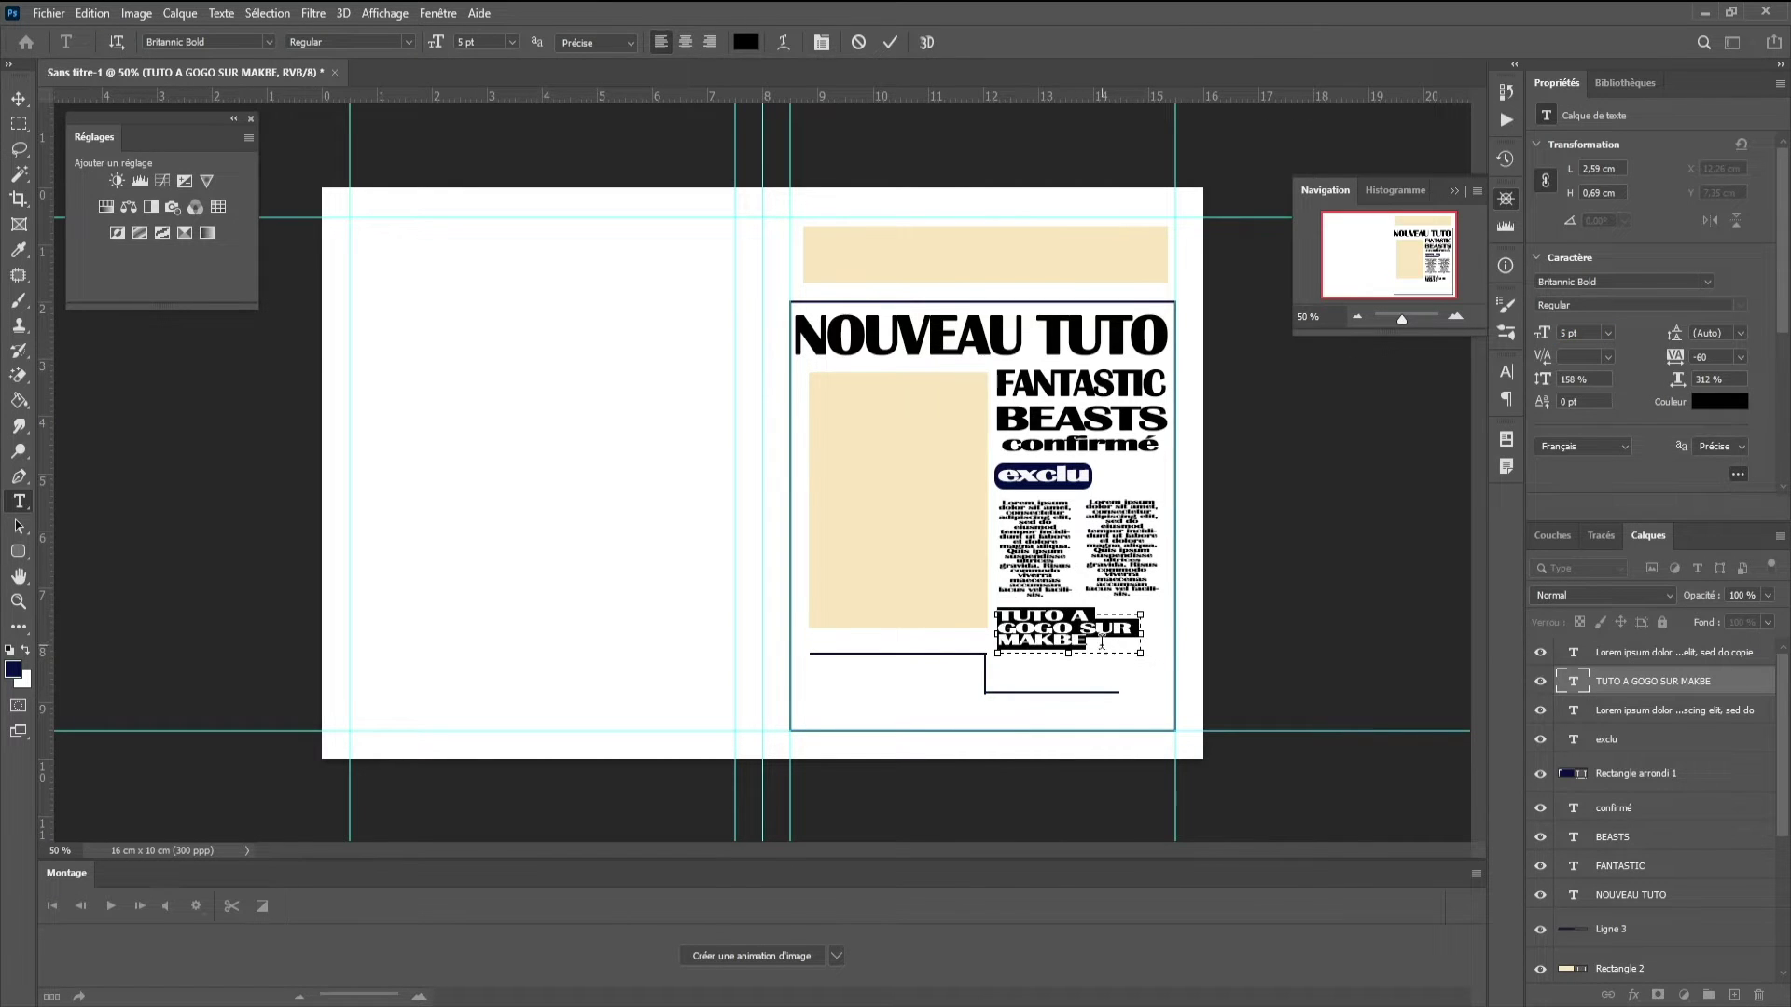
{"action": "key", "text": "Right"}
{"action": "type", "text": "S"}
{"action": "left_click", "coordinate": [17, 102]}
- Draw a short line to the right of 'GOGO SUR' with the Line tool
{"action": "key", "text": "ctrl+plus"}
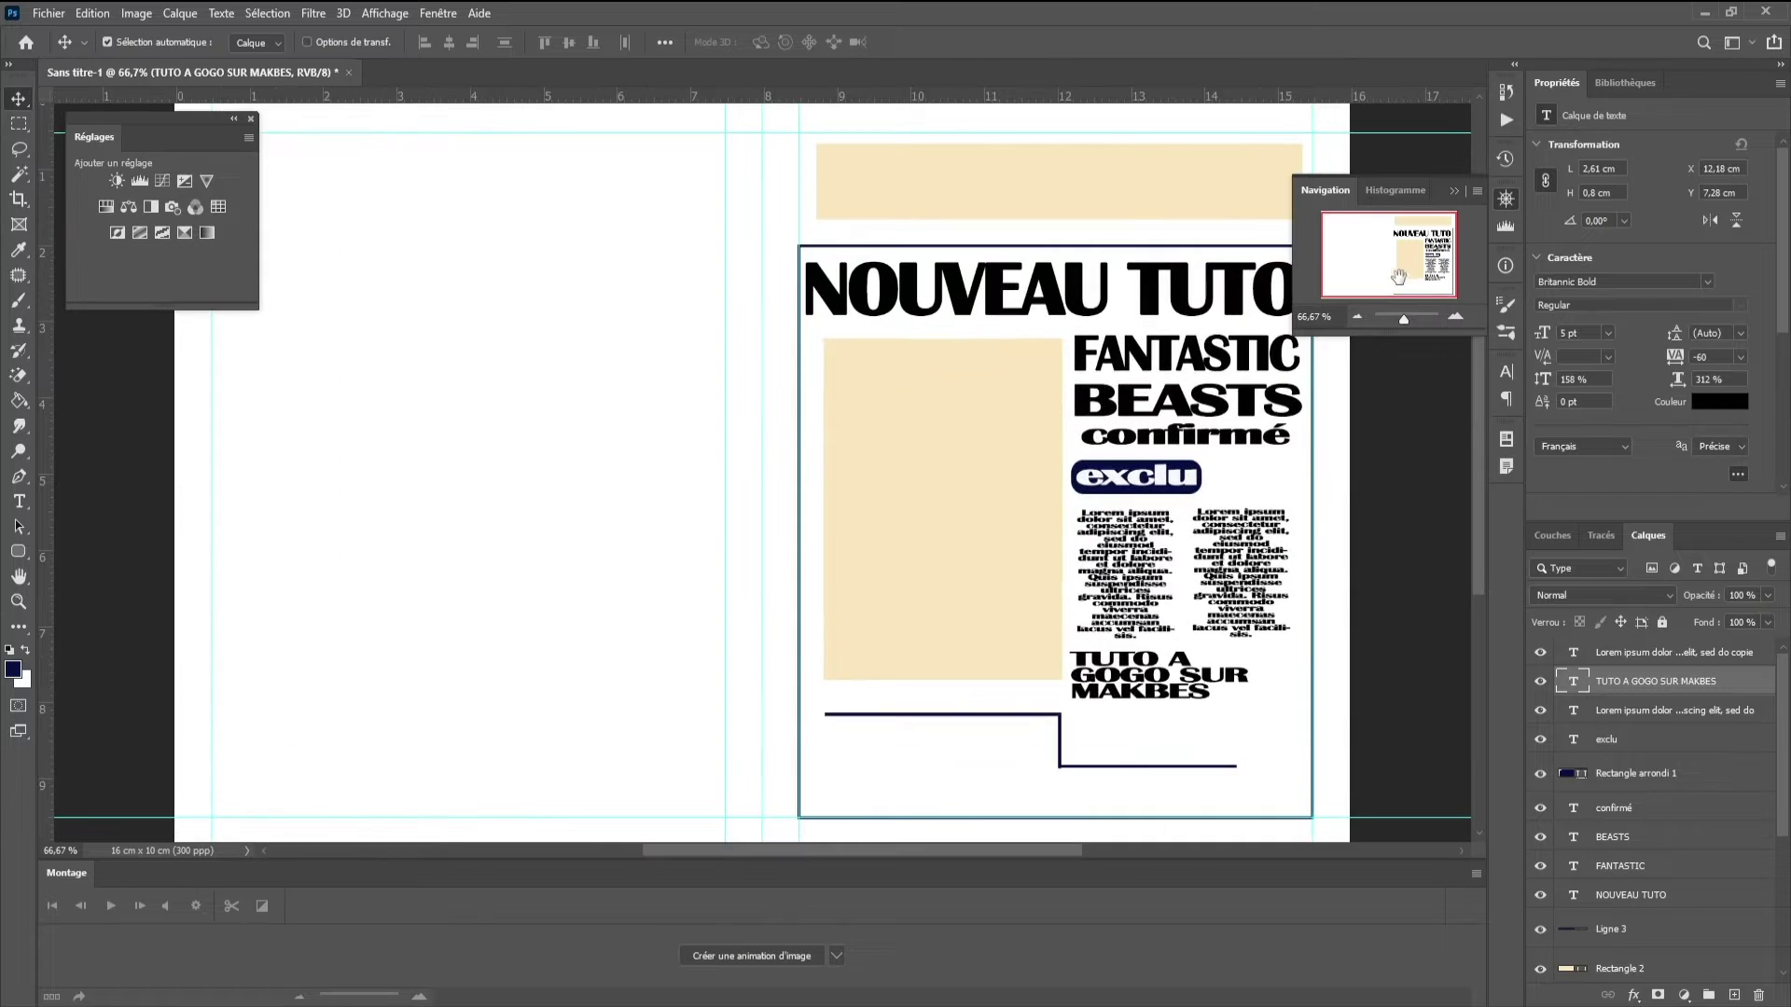
{"action": "key", "text": "shift+u"}
{"action": "left_click_drag", "start_coordinate": [1256, 676], "coordinate": [1304, 675]}
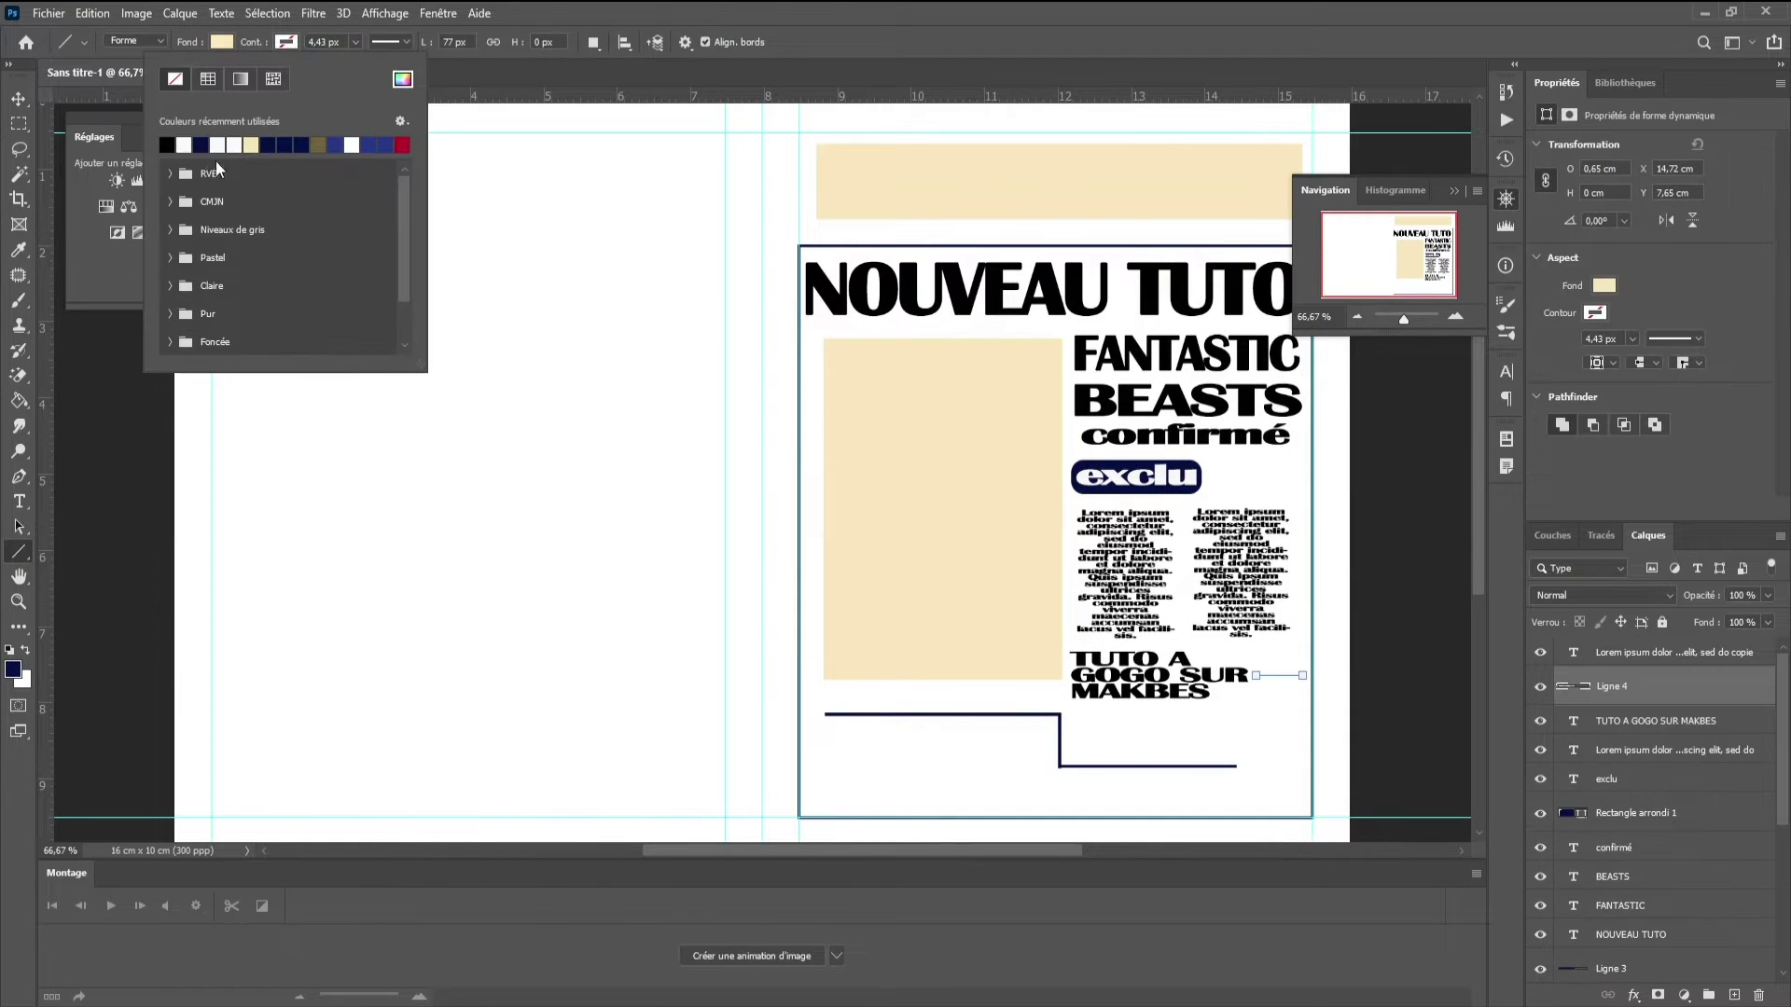
{"action": "key", "text": "v"}
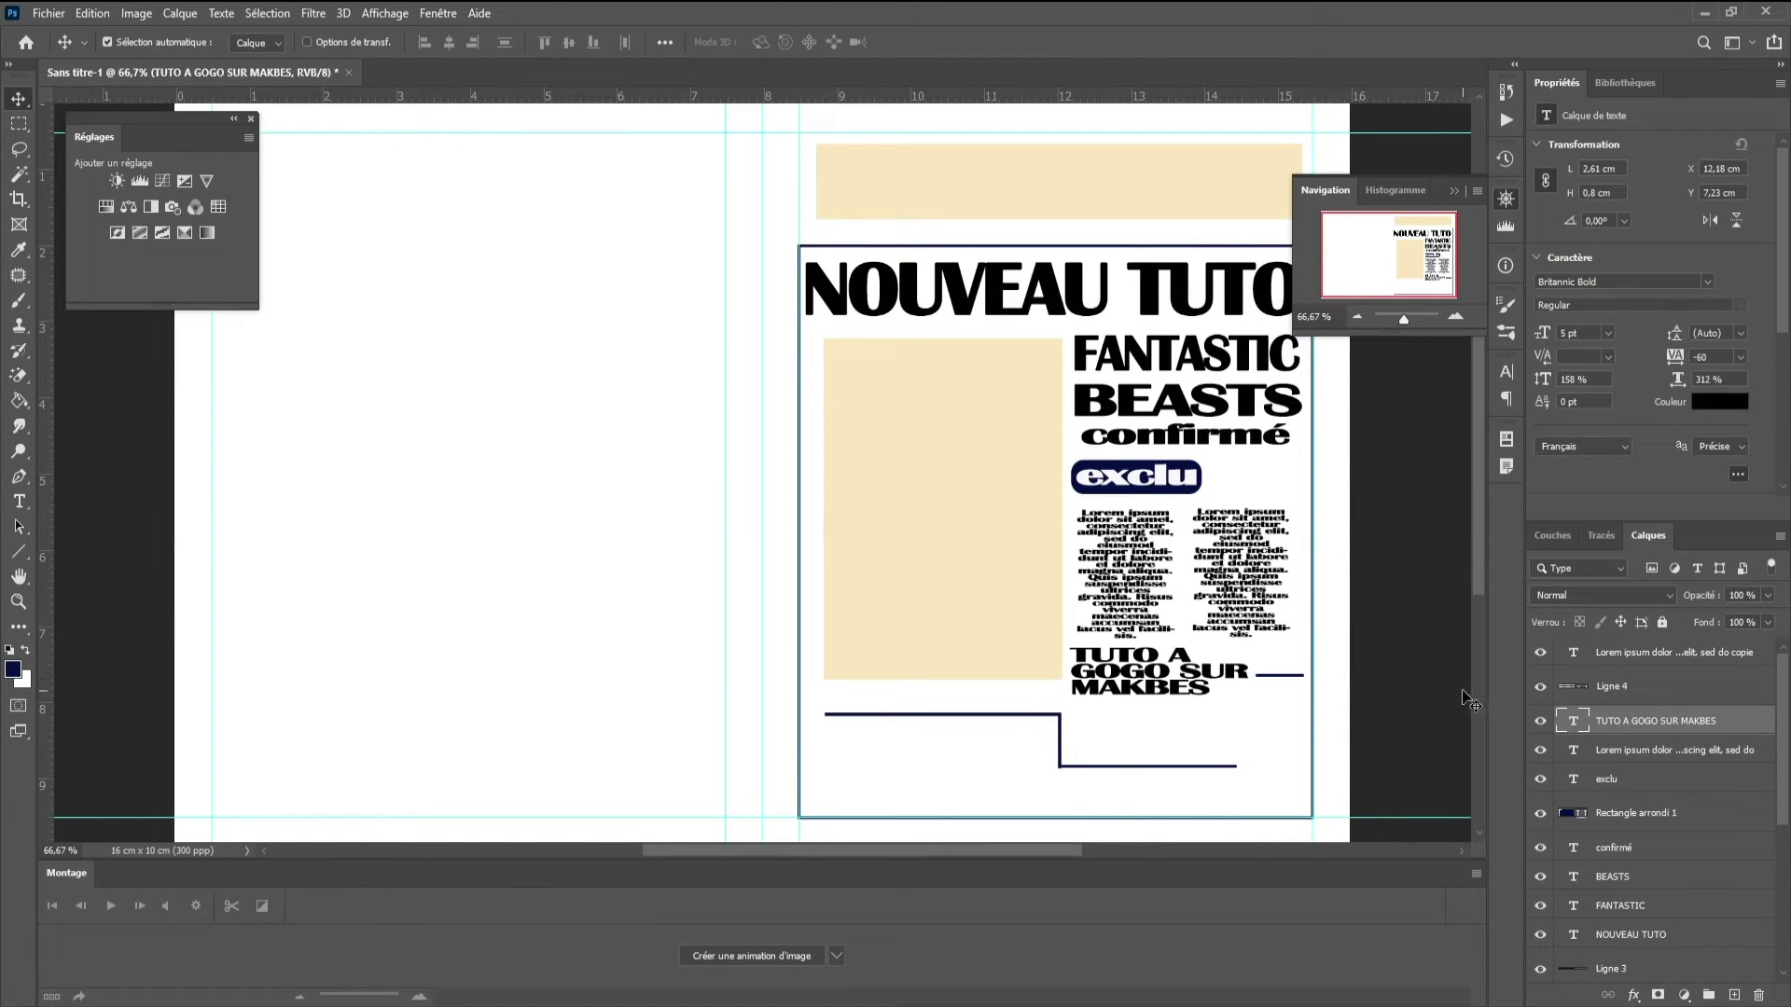
{"action": "left_click", "coordinate": [1139, 767]}
{"action": "left_click", "coordinate": [1604, 913], "text": "ctrl"}
{"action": "left_click", "coordinate": [1629, 949], "text": "ctrl"}
{"action": "key", "text": "Down"}
{"action": "key", "text": "Down"}
{"action": "key", "text": "Down"}
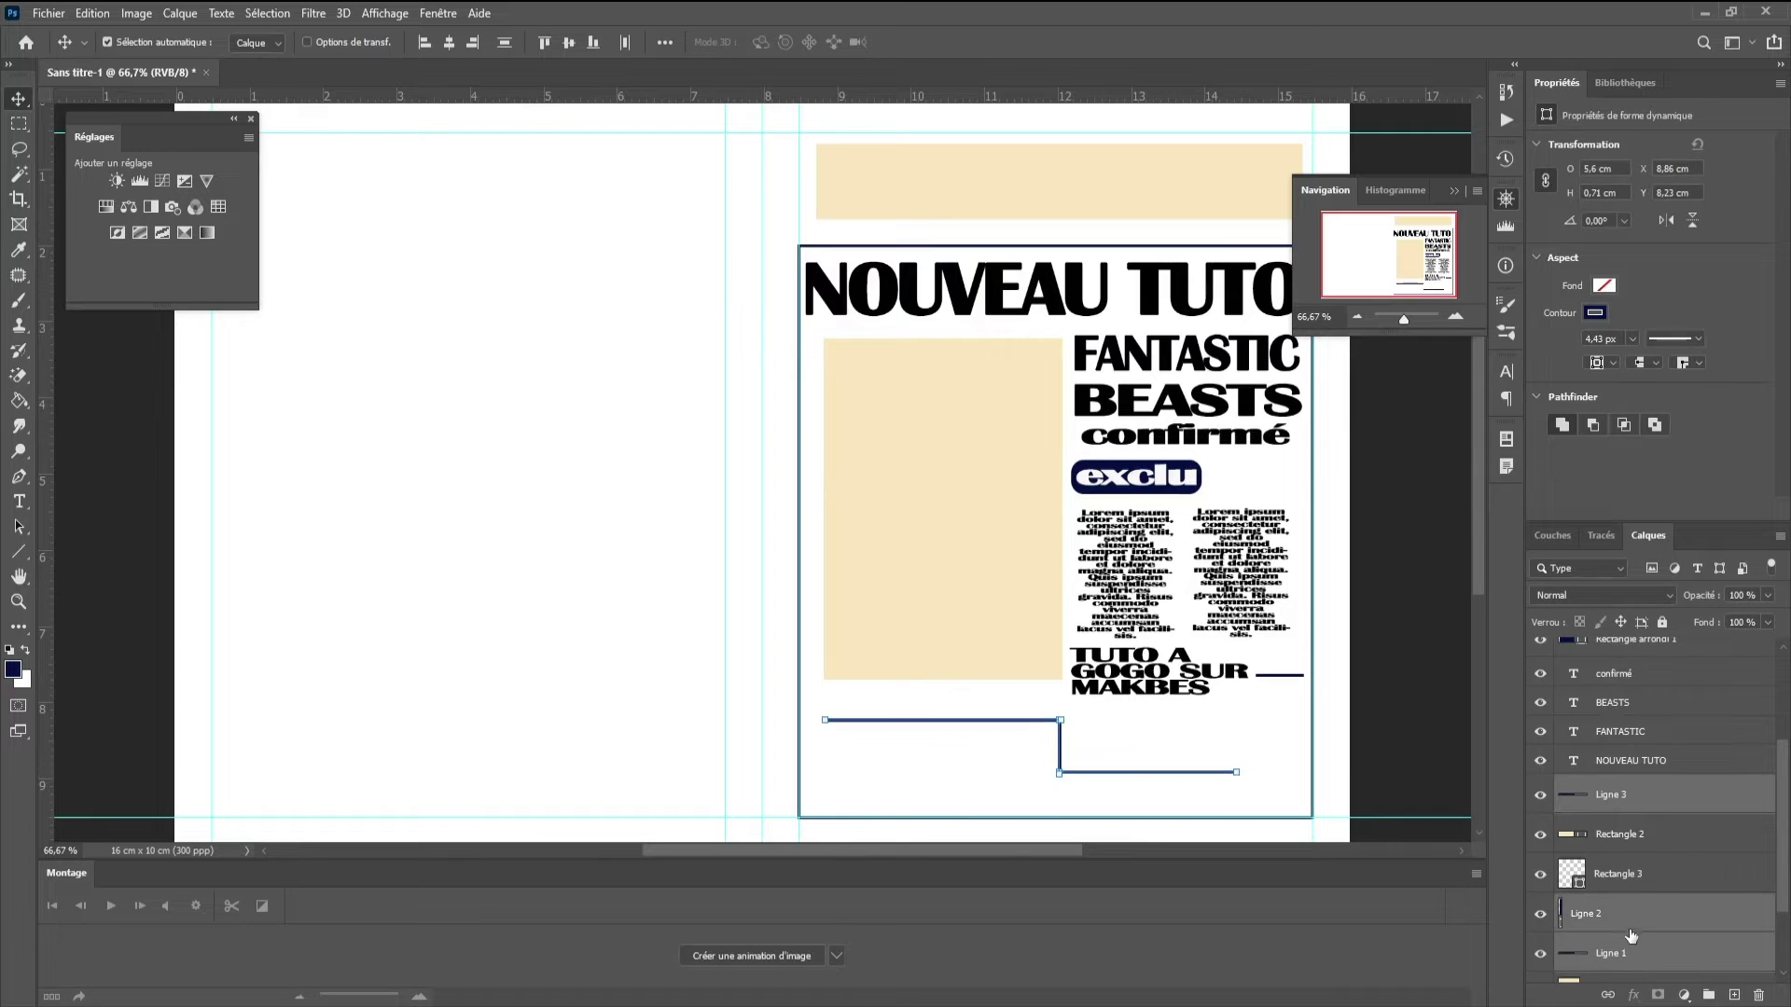
{"action": "key", "text": "Up"}
{"action": "key", "text": "Up"}
{"action": "key", "text": "Up"}
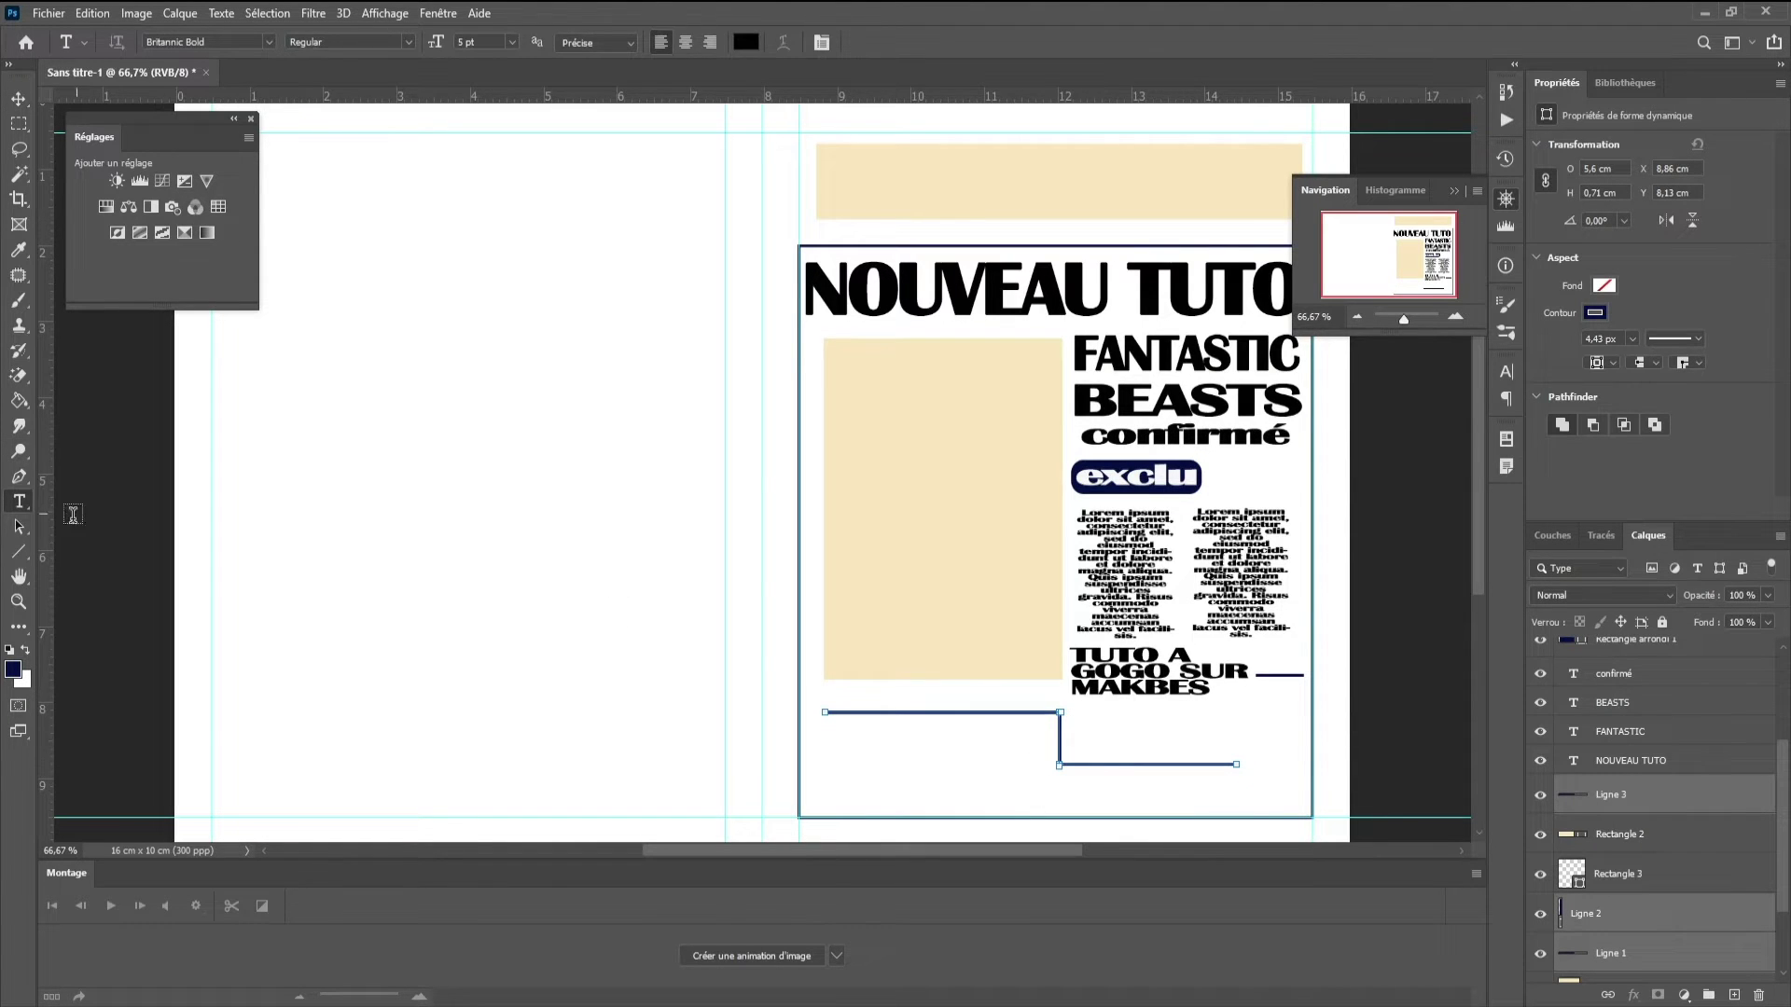
{"action": "left_click", "coordinate": [19, 480]}
{"action": "key", "text": "ctrl+plus"}
{"action": "key", "text": "ctrl+plus"}
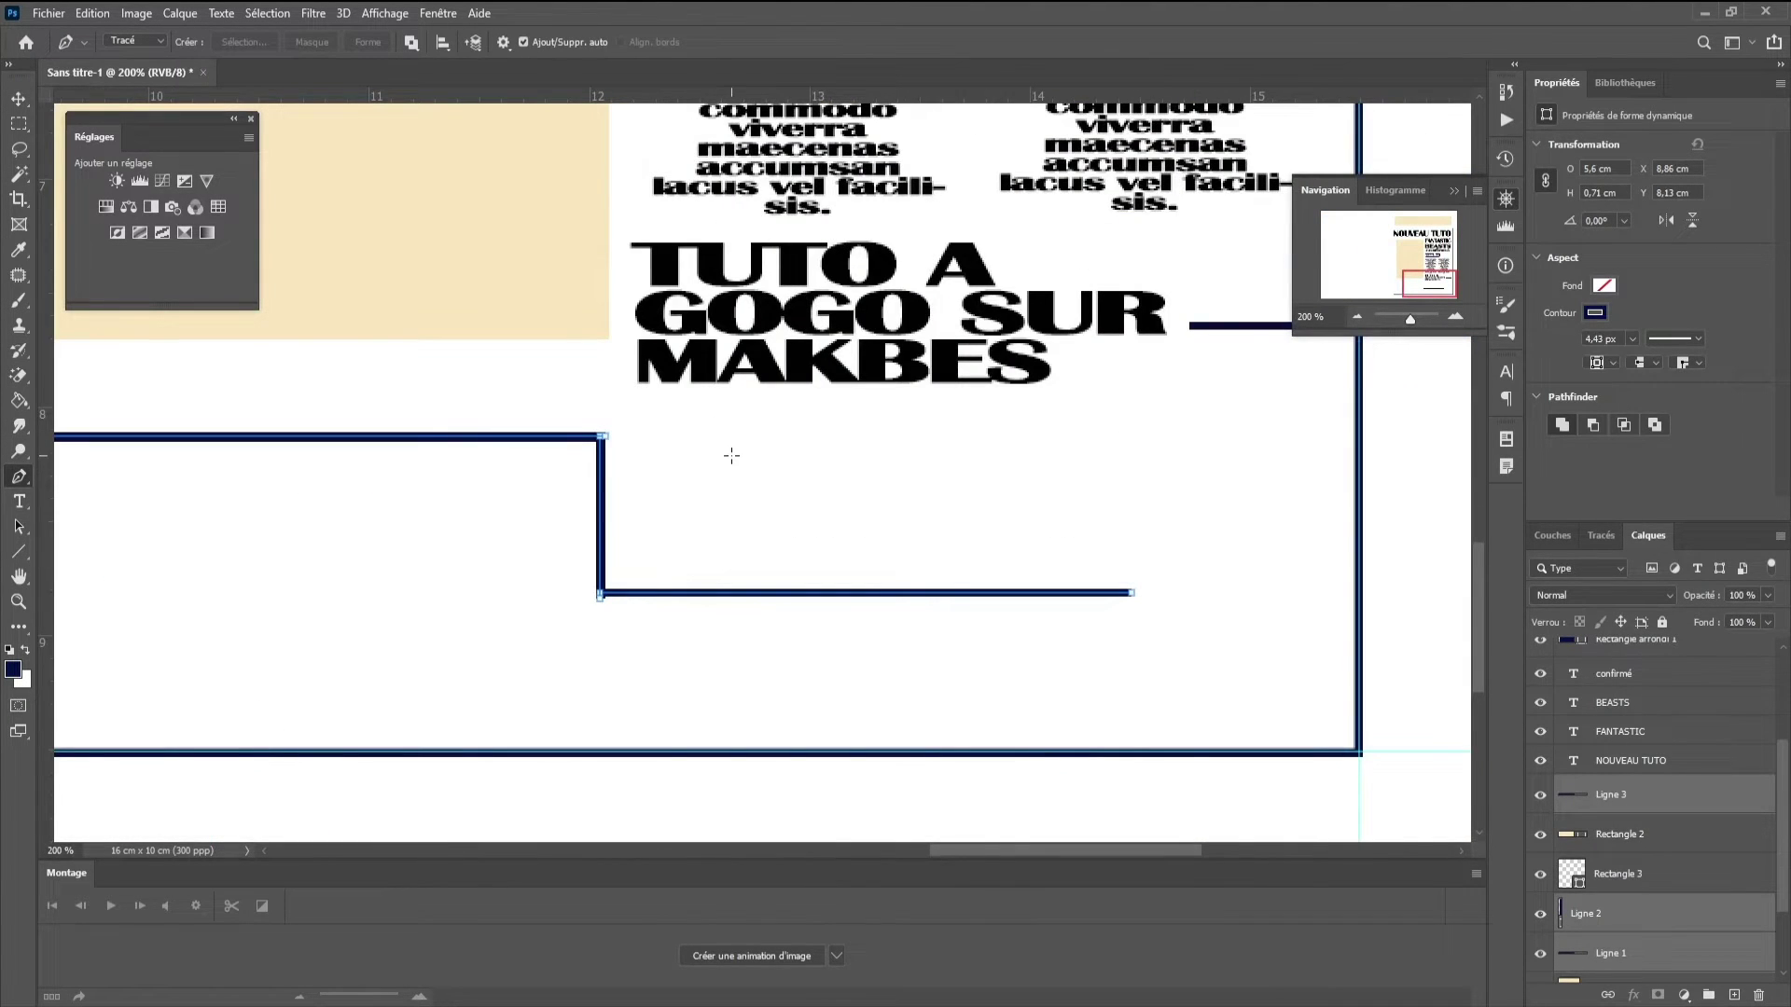
{"action": "left_click", "coordinate": [618, 495]}
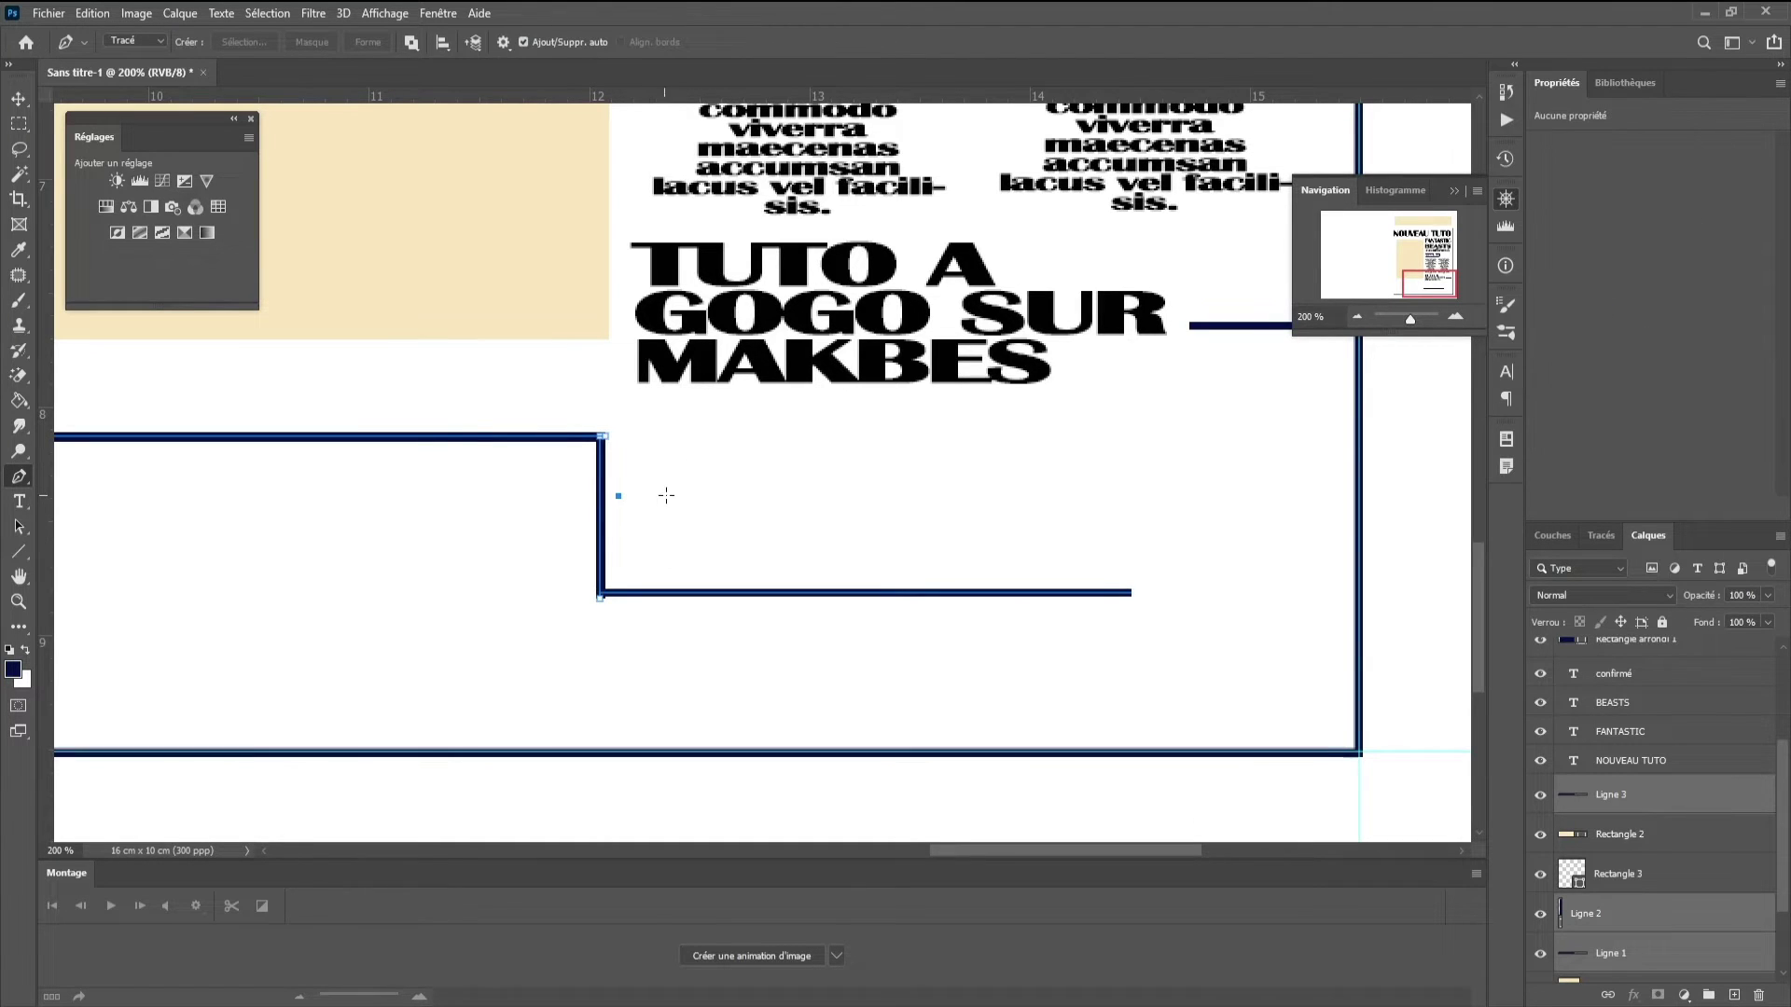
{"action": "left_click", "coordinate": [732, 496]}
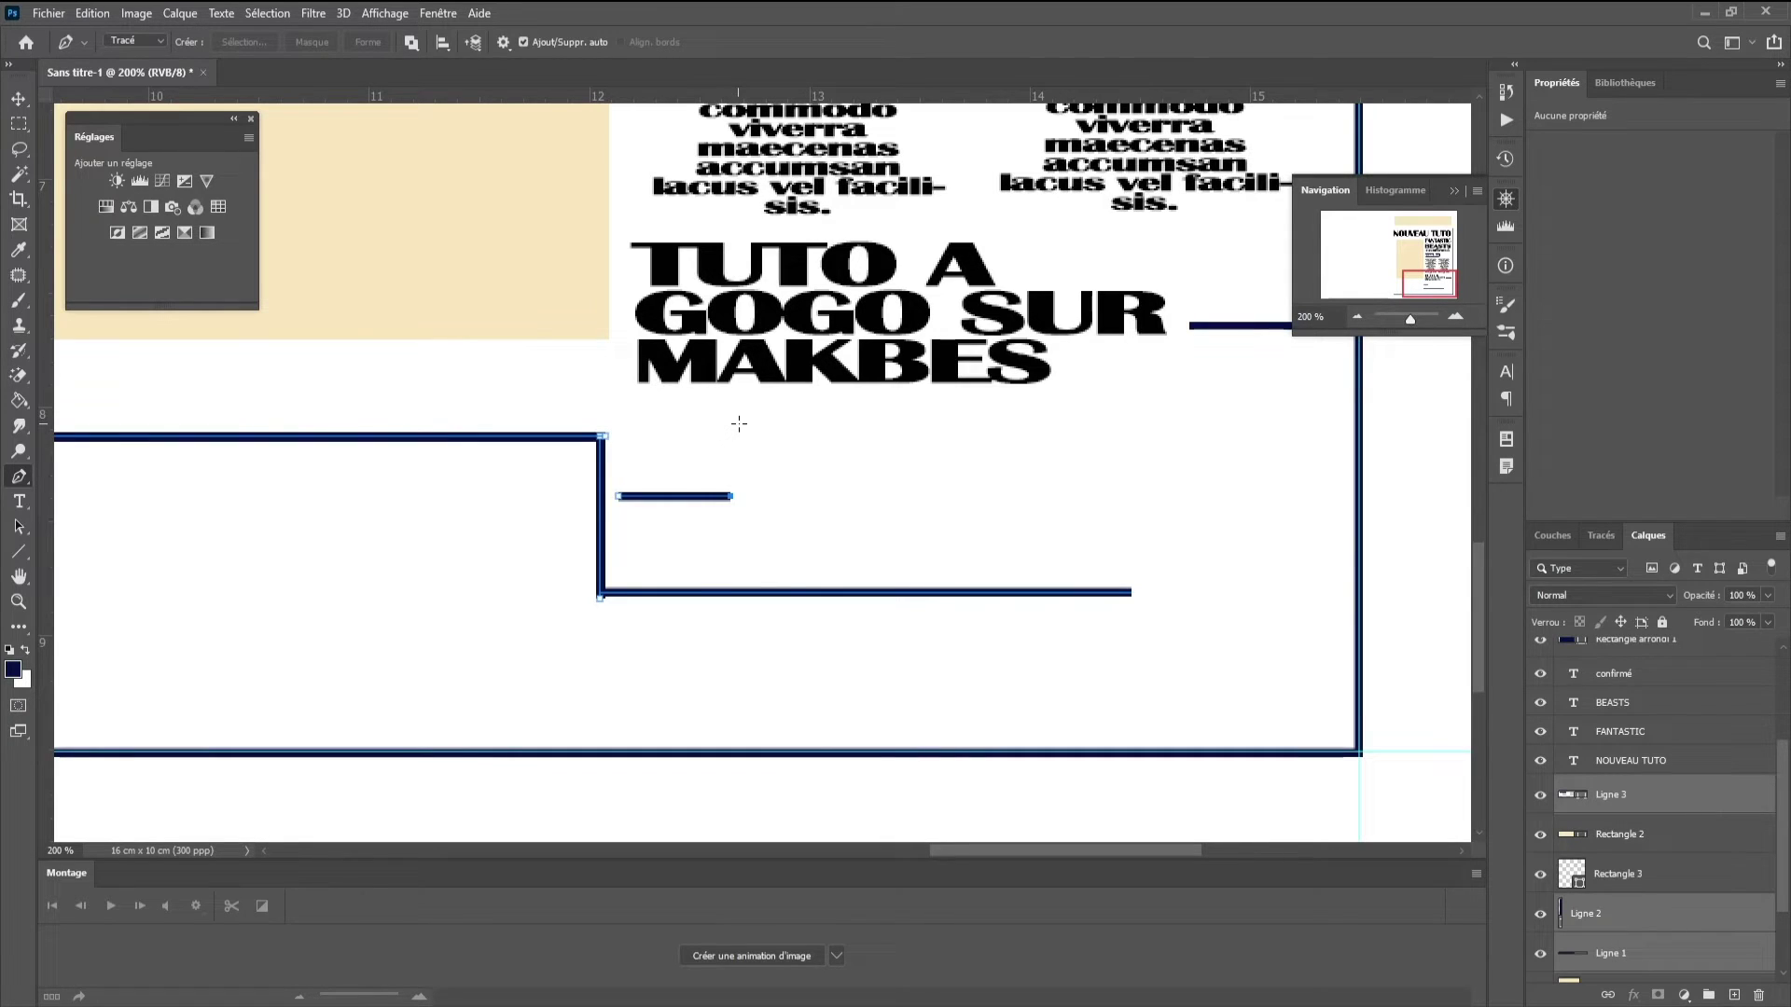
{"action": "key", "text": "ctrl+z"}
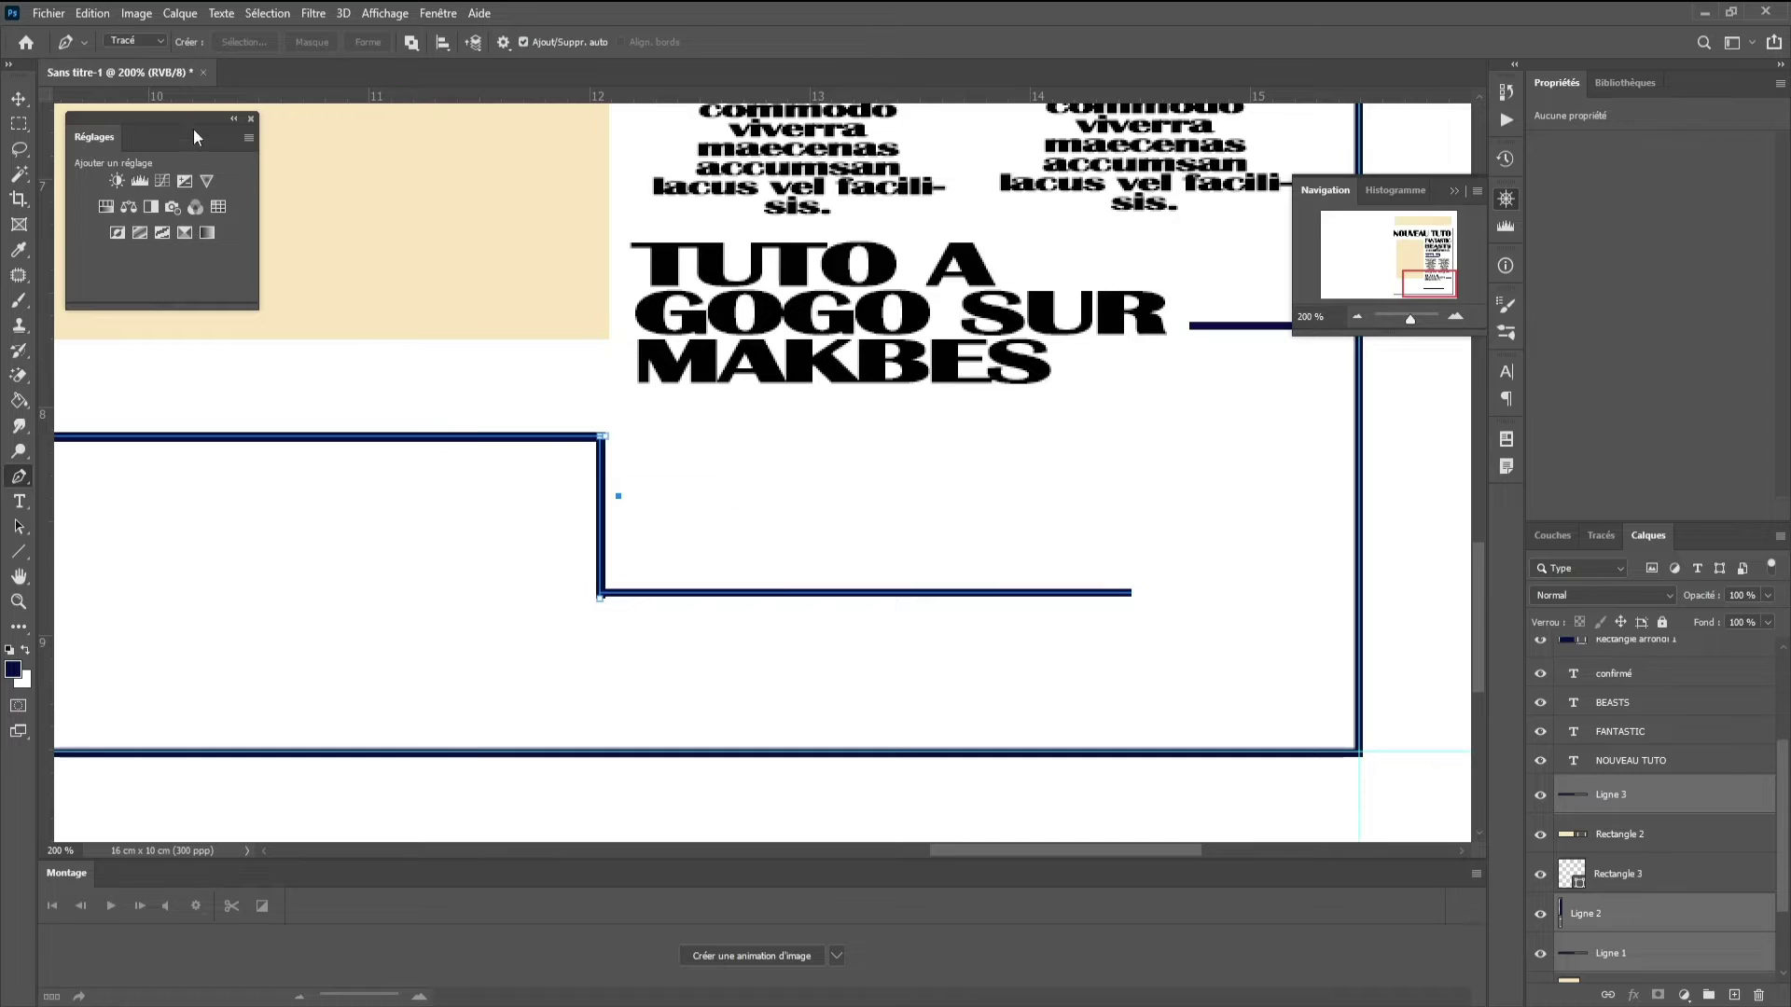
{"action": "left_click", "coordinate": [158, 42]}
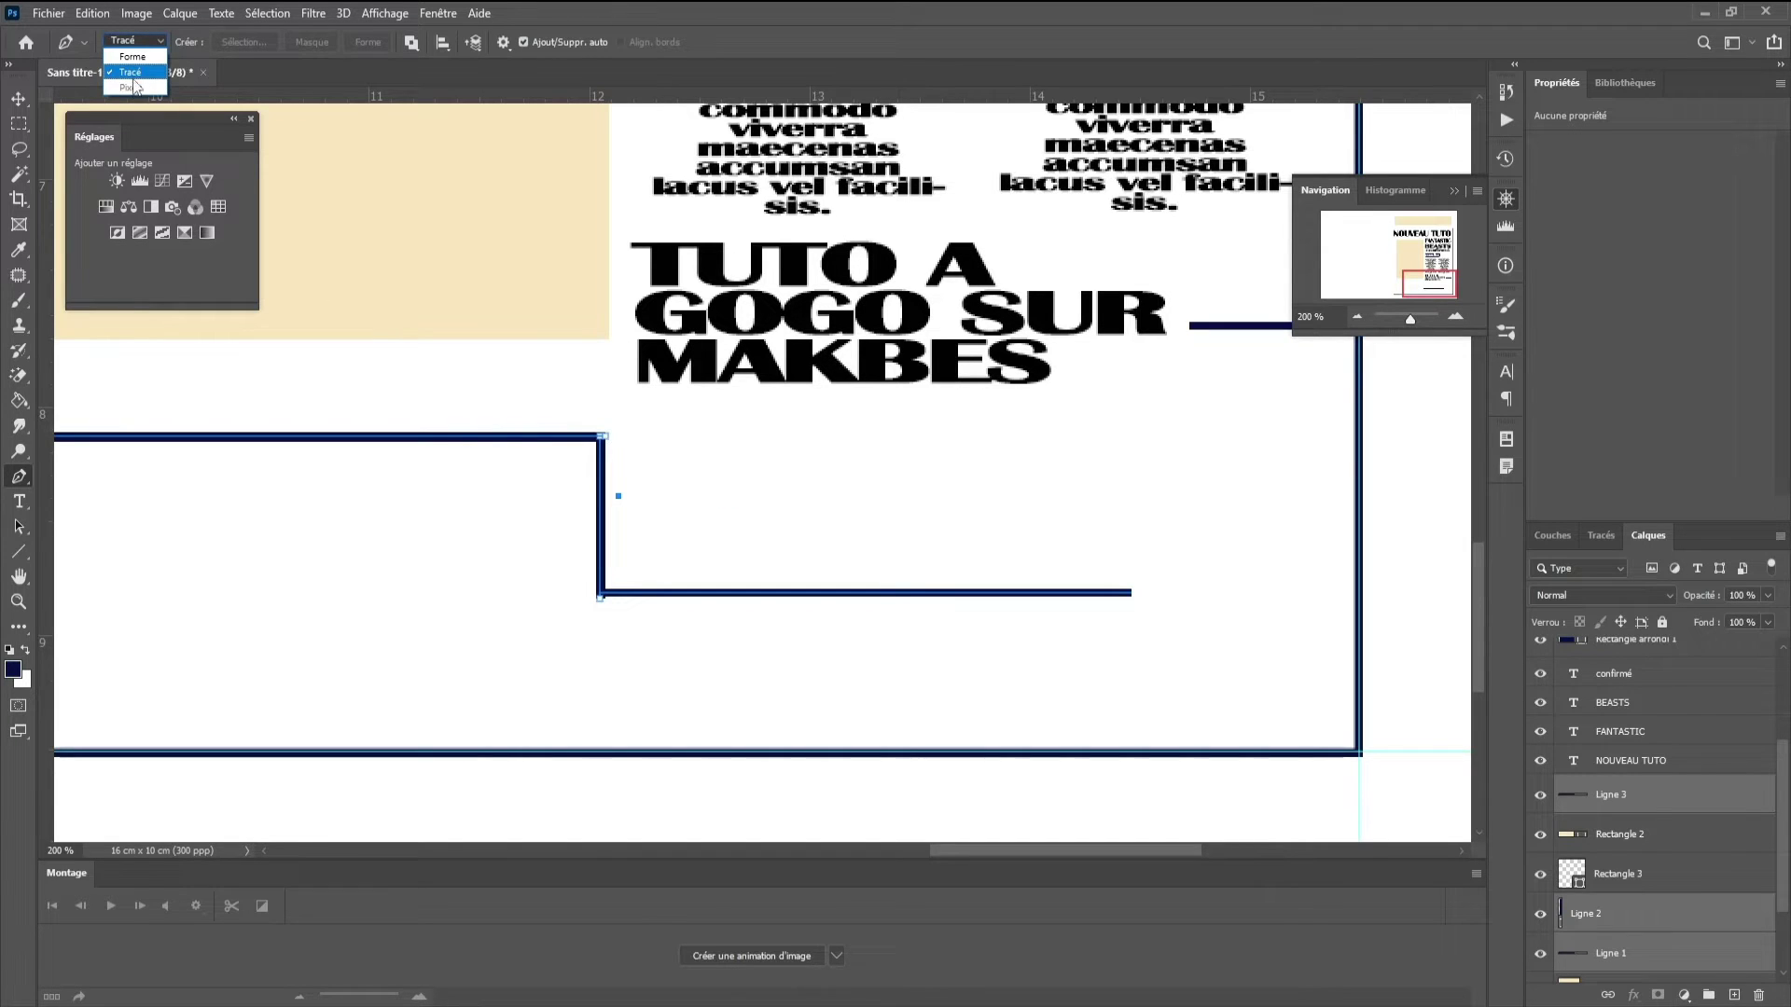
{"action": "left_click", "coordinate": [134, 75]}
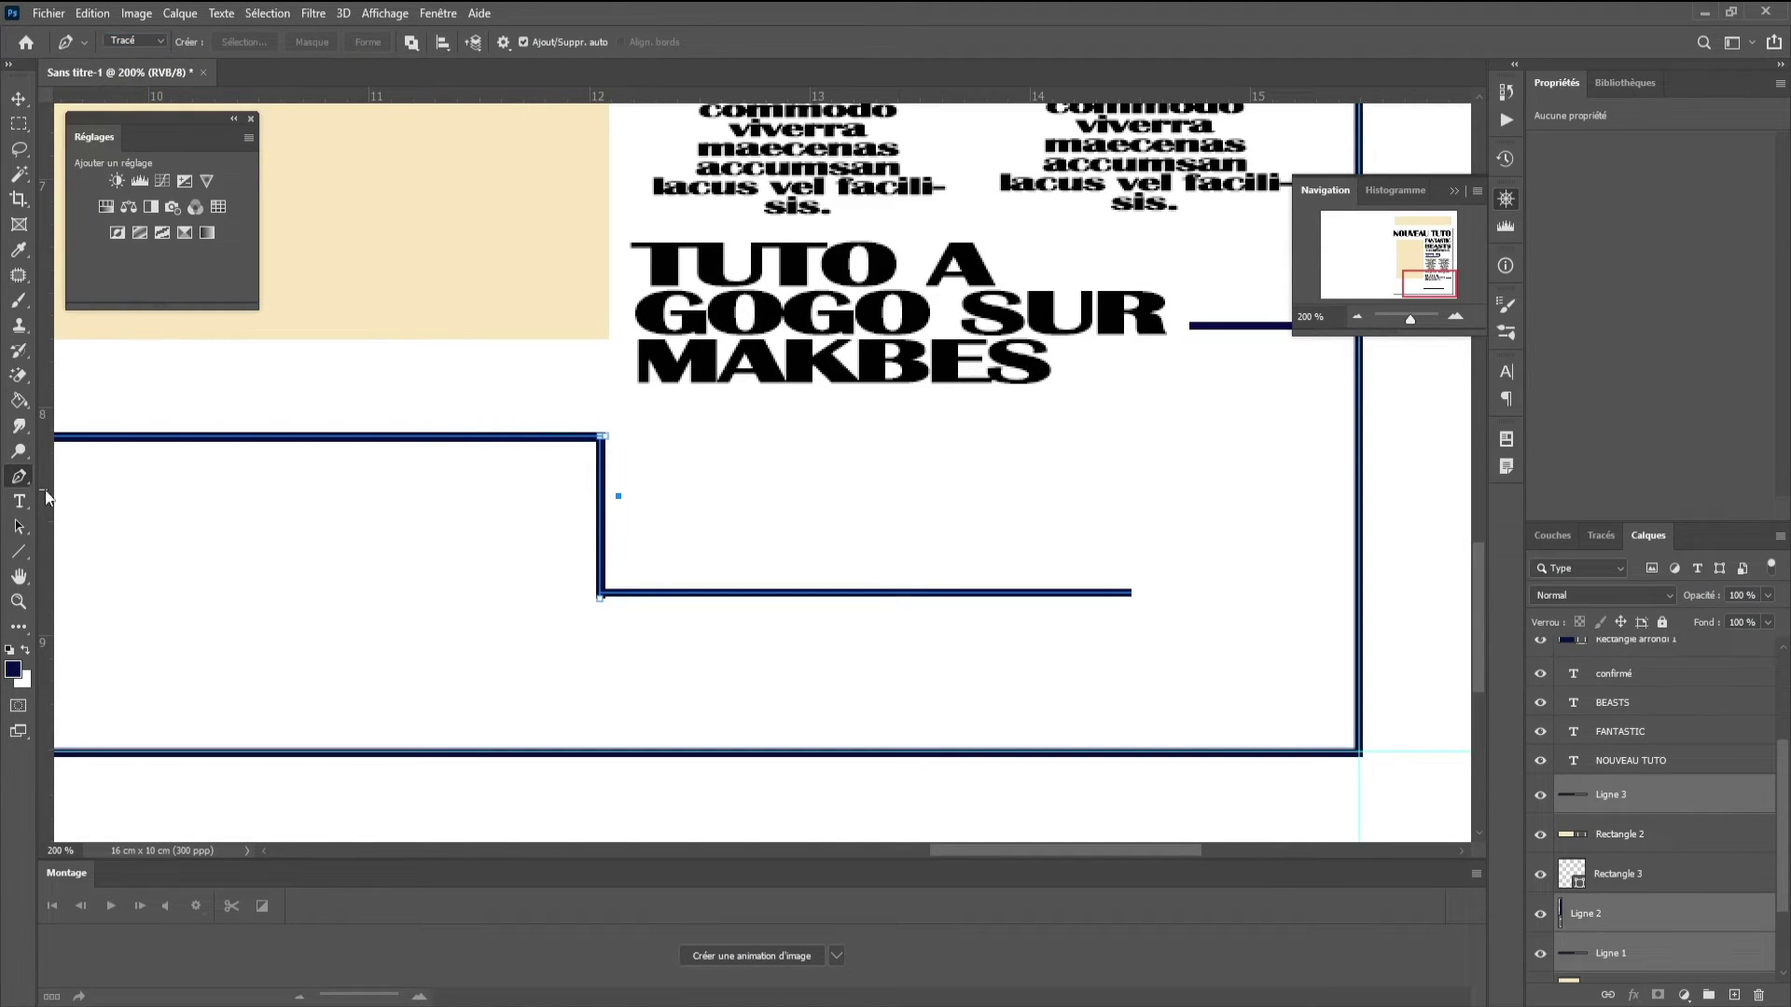
{"action": "left_click", "coordinate": [1699, 840]}
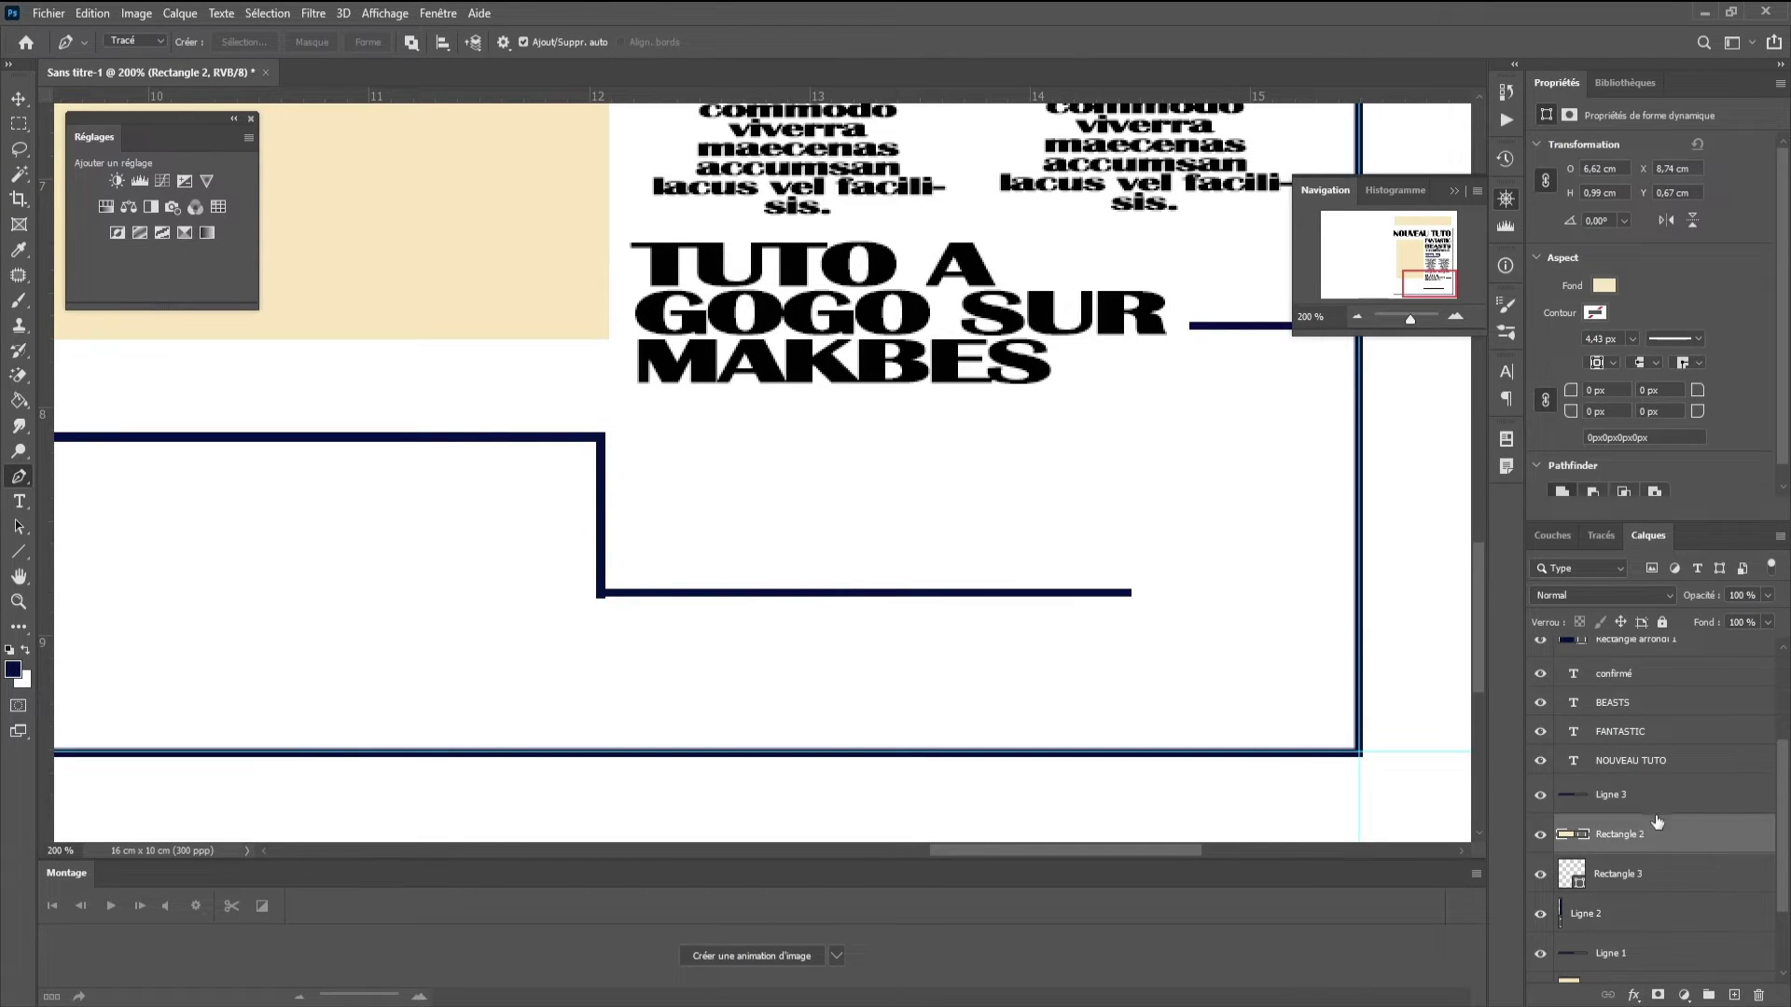
{"action": "left_click", "coordinate": [1658, 953]}
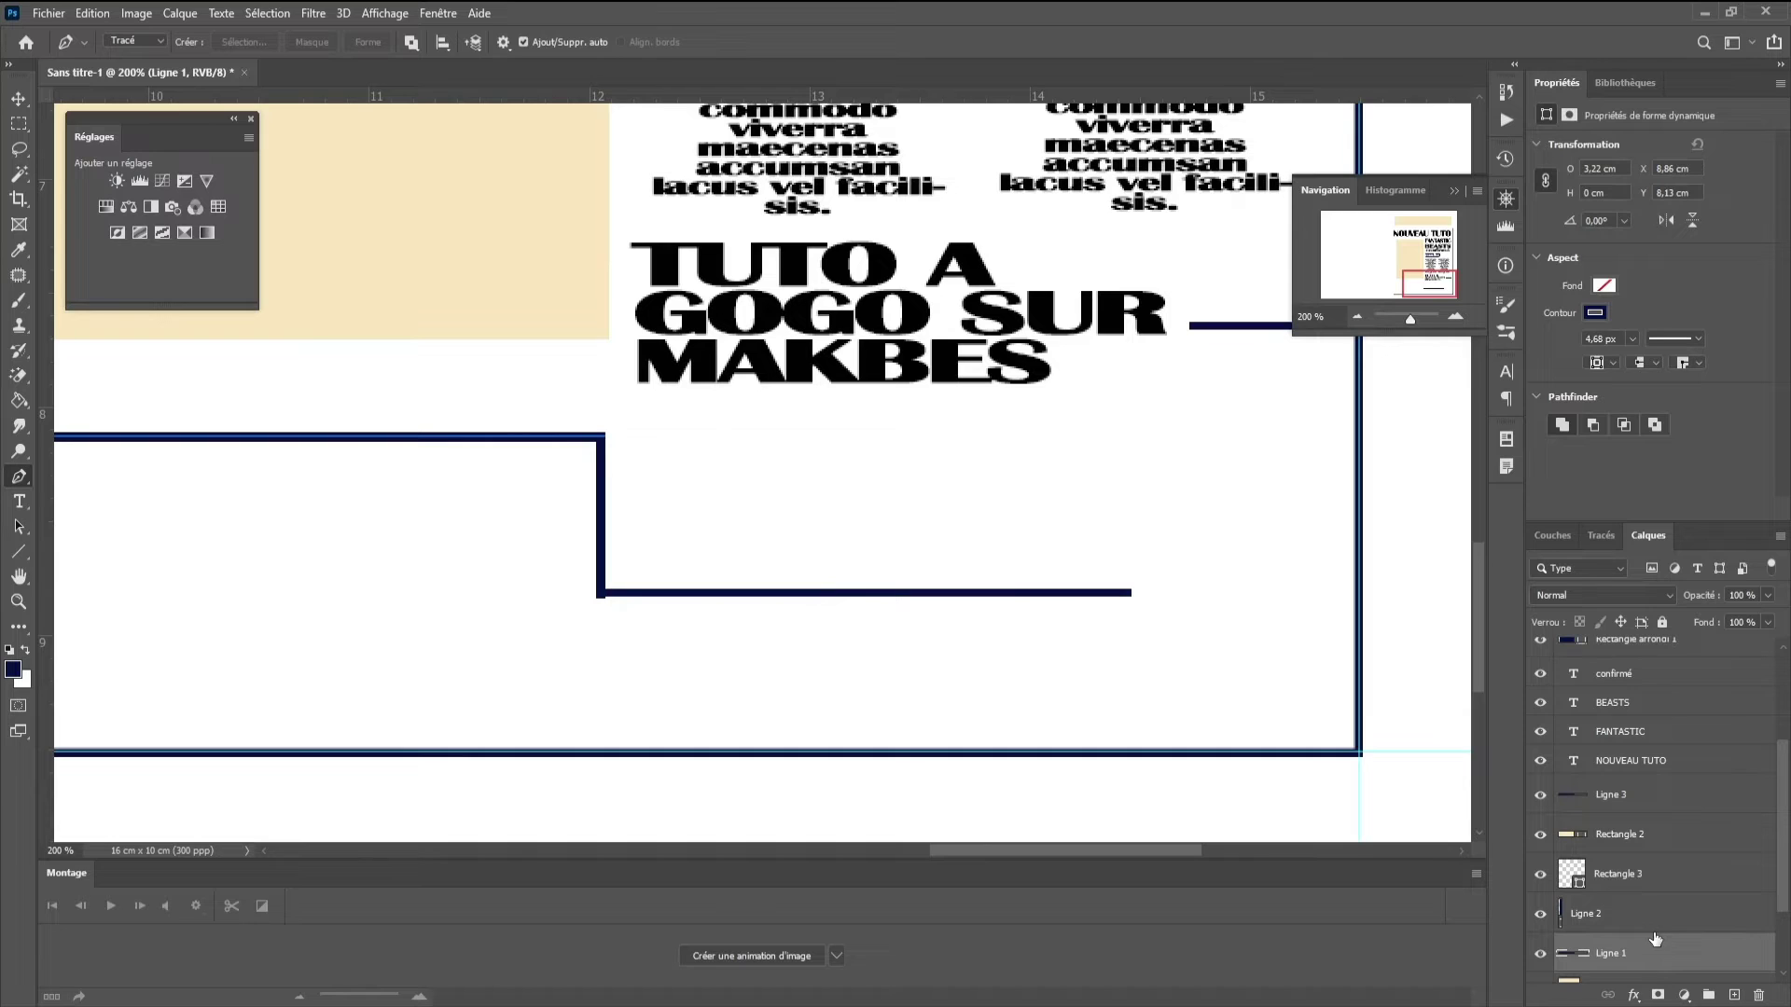
{"action": "left_click", "coordinate": [19, 99]}
{"action": "key", "text": "Down"}
{"action": "key", "text": "Down"}
{"action": "key", "text": "Down"}
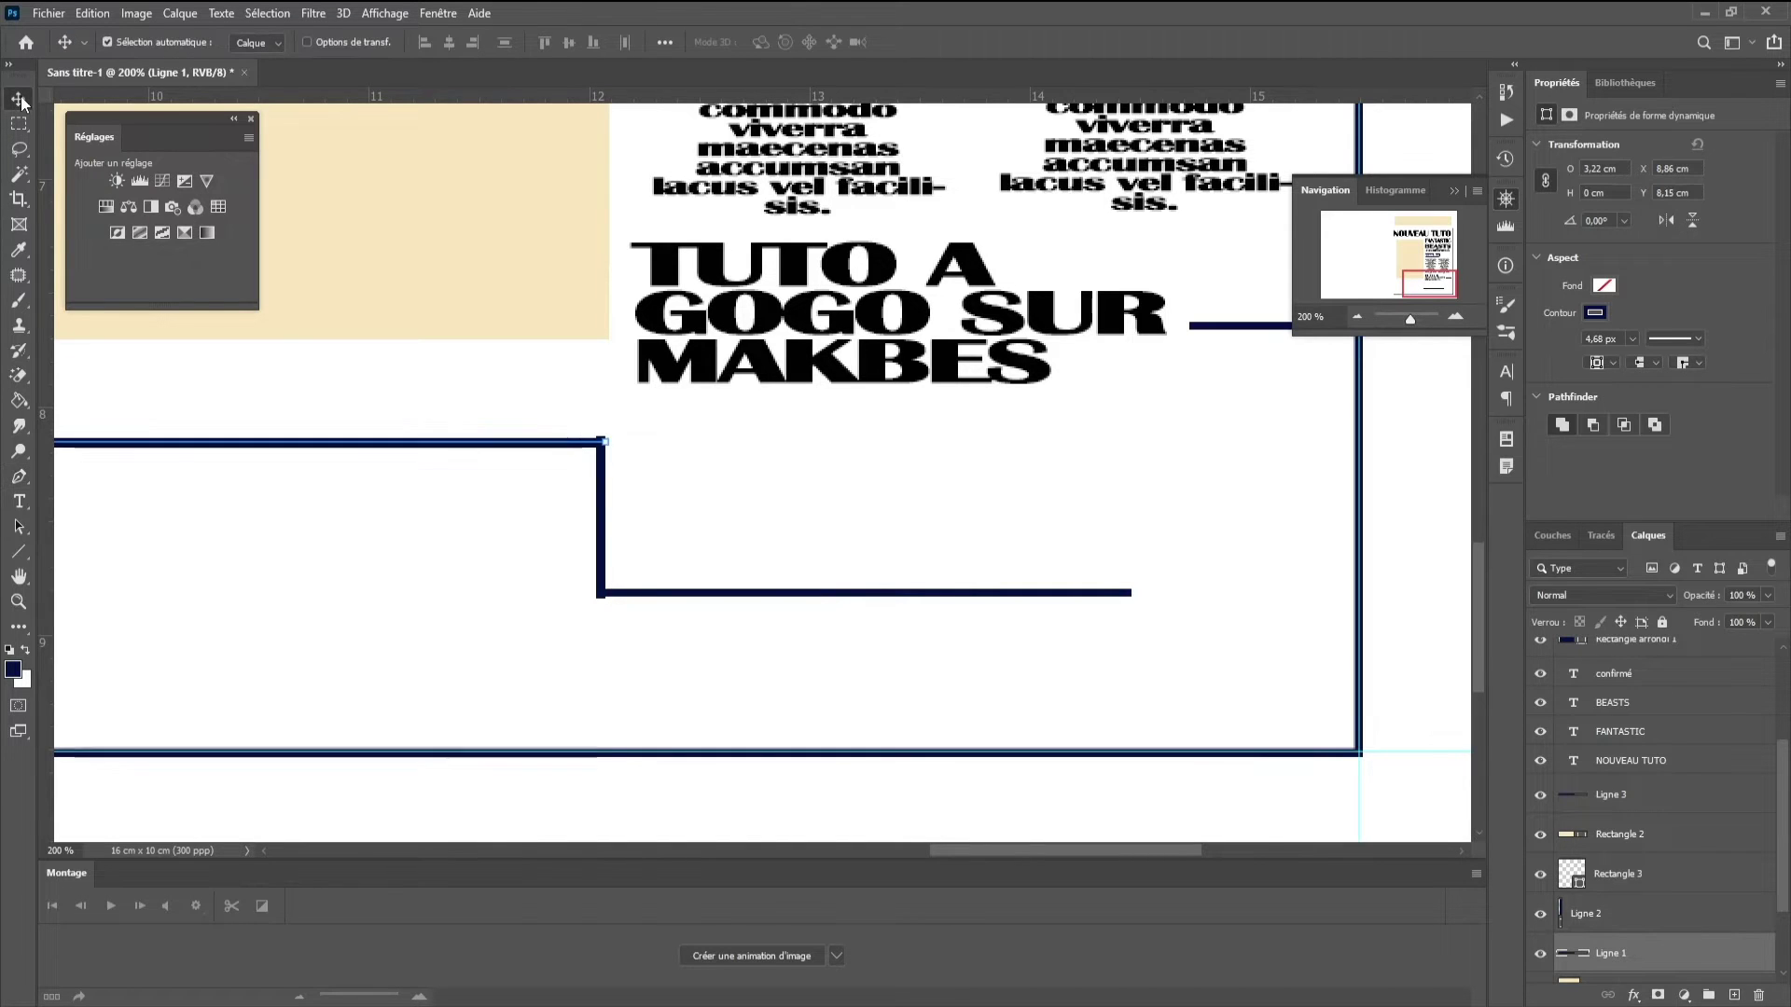
{"action": "key", "text": "ctrl+z"}
{"action": "key", "text": "ctrl+z"}
{"action": "key", "text": "ctrl+z"}
{"action": "left_click", "coordinate": [1684, 799]}
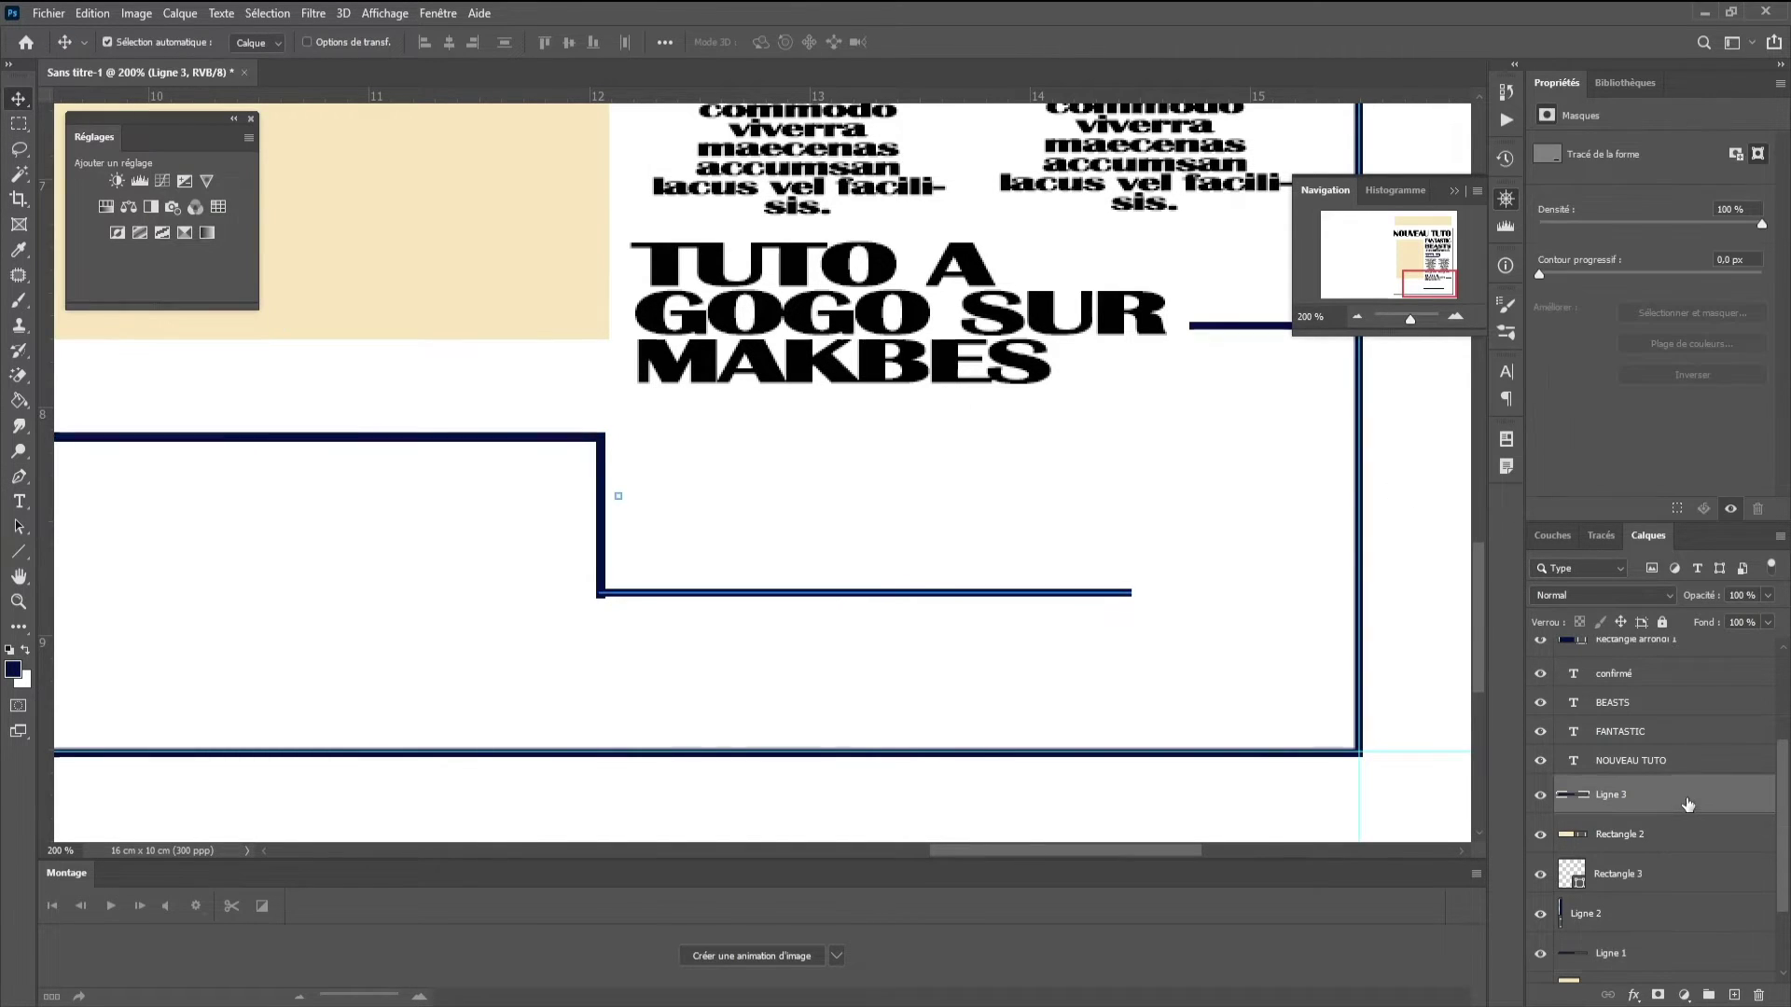
{"action": "key", "text": "ctrl"}
- With Rectangle 2 selected, start a Pen outline below the headline with its first corners
{"action": "left_click", "coordinate": [1670, 845]}
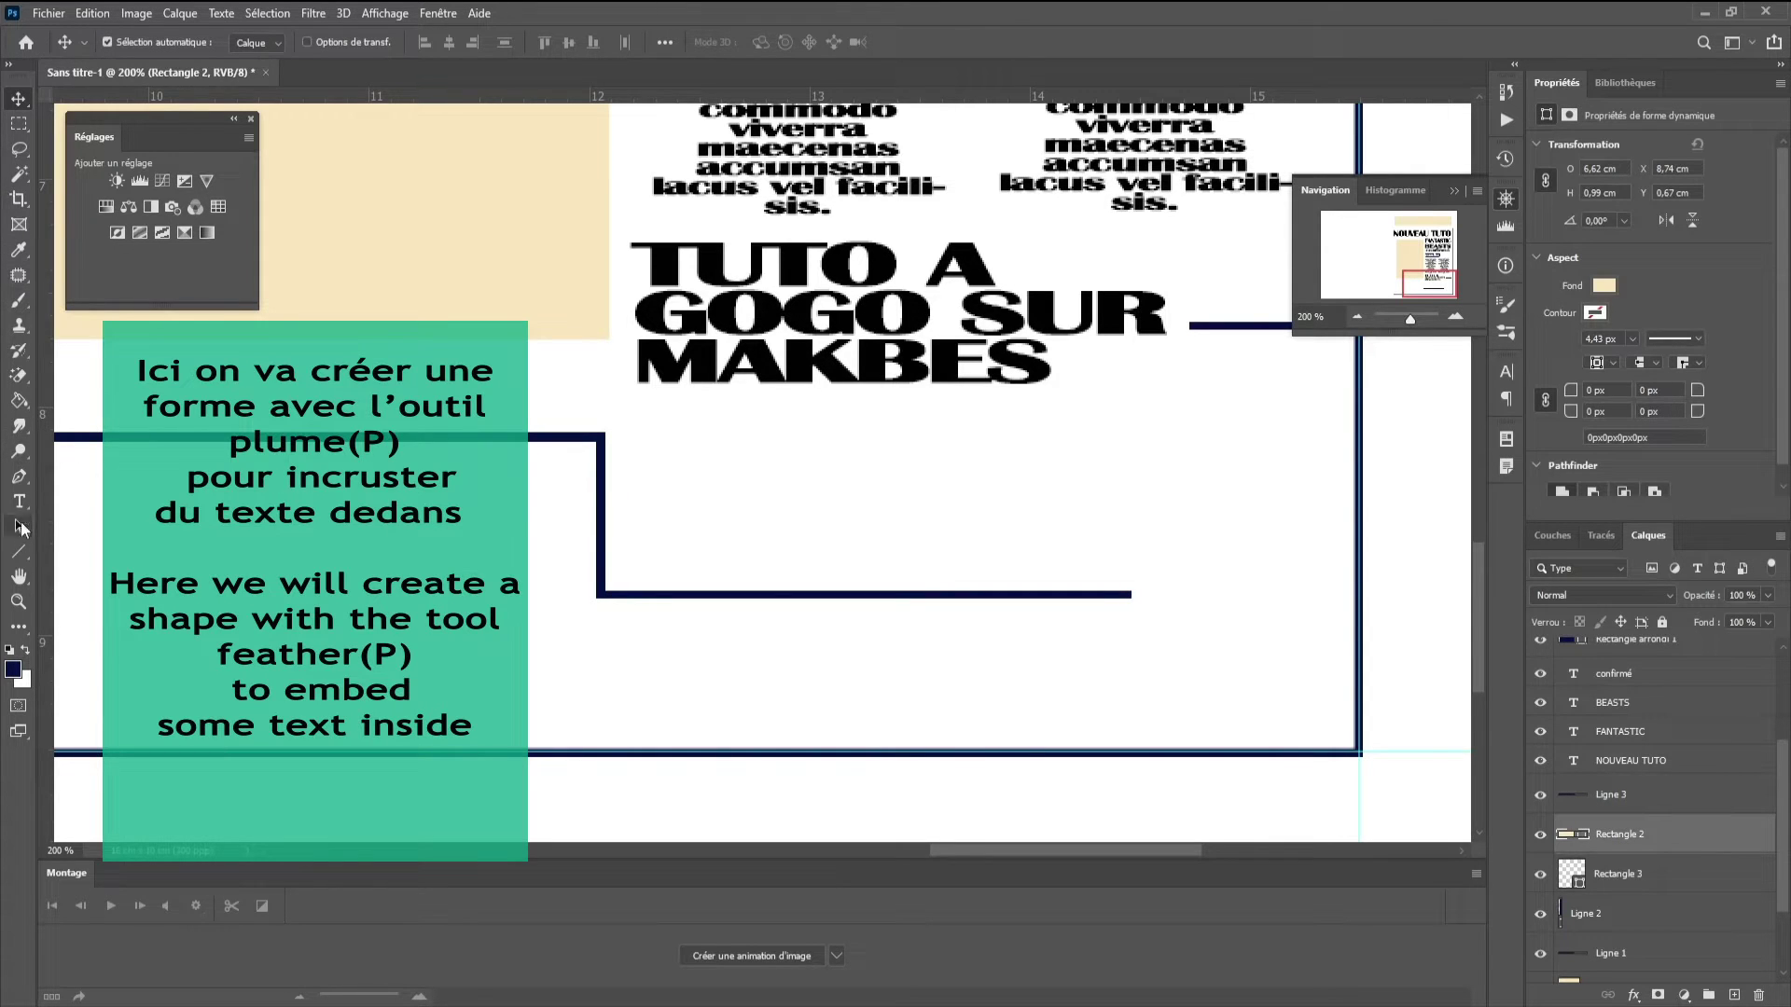
{"action": "left_click", "coordinate": [18, 476]}
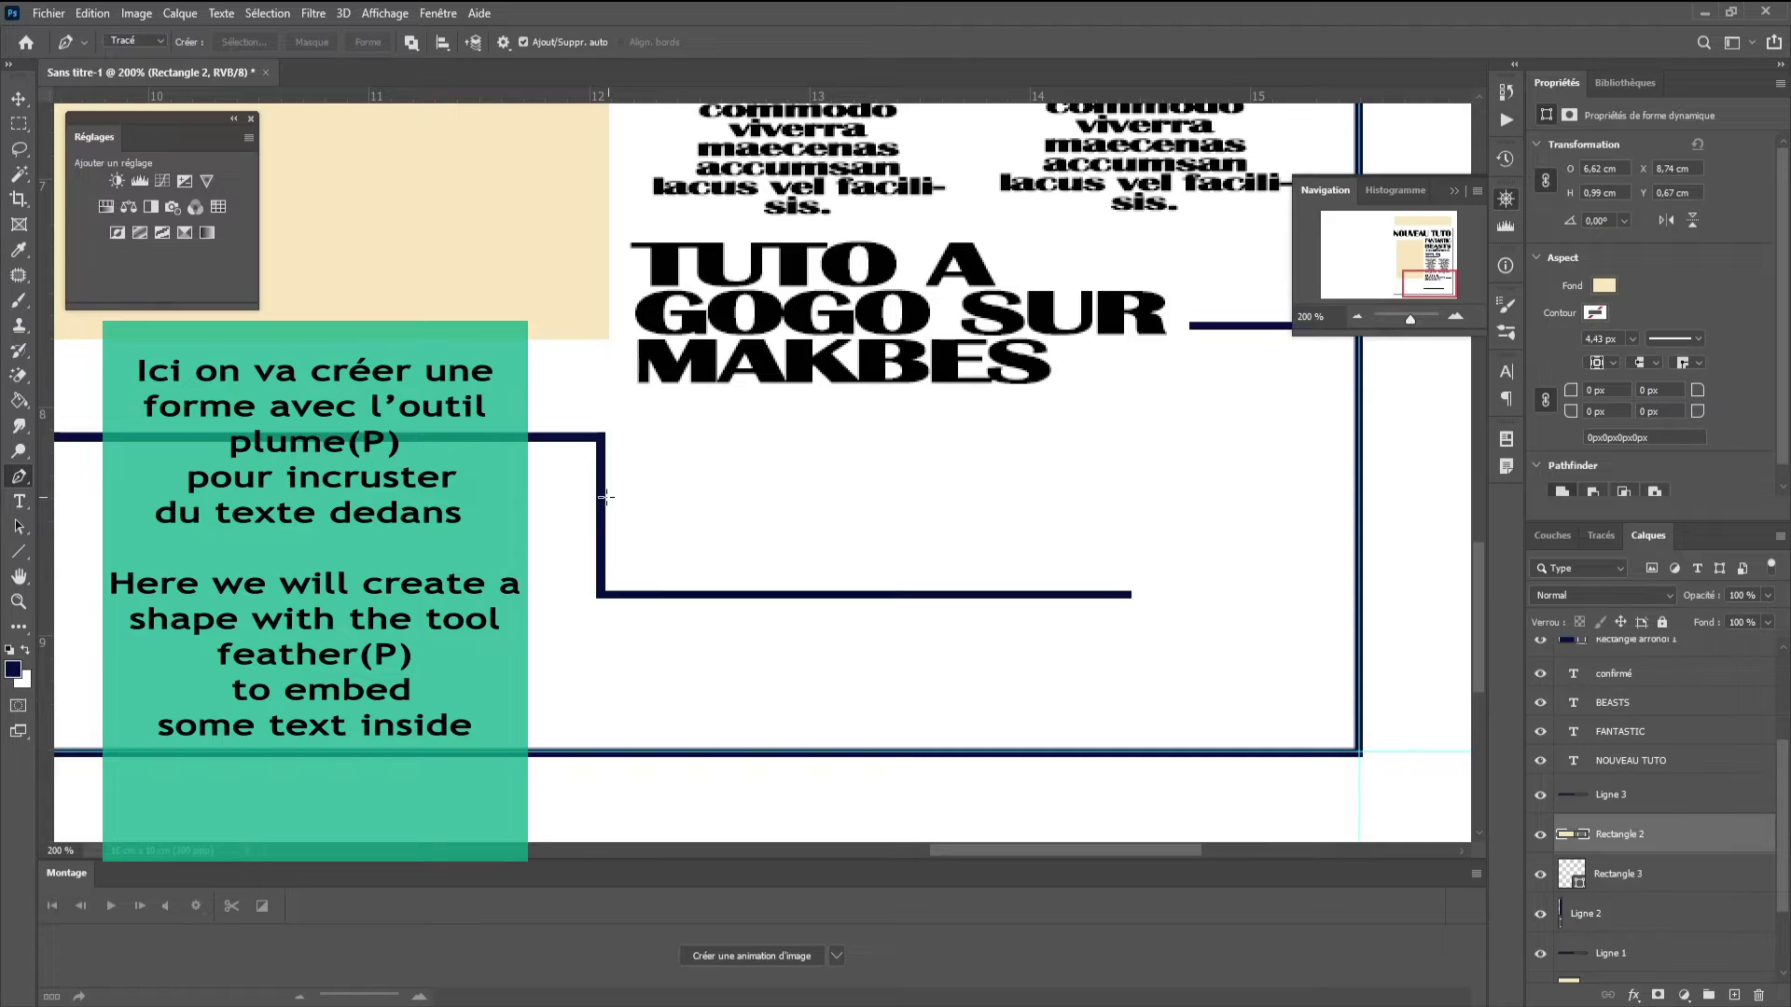
{"action": "left_click_drag", "start_coordinate": [620, 498], "coordinate": [620, 539]}
{"action": "key", "text": "ctrl+z"}
{"action": "left_click", "coordinate": [628, 496]}
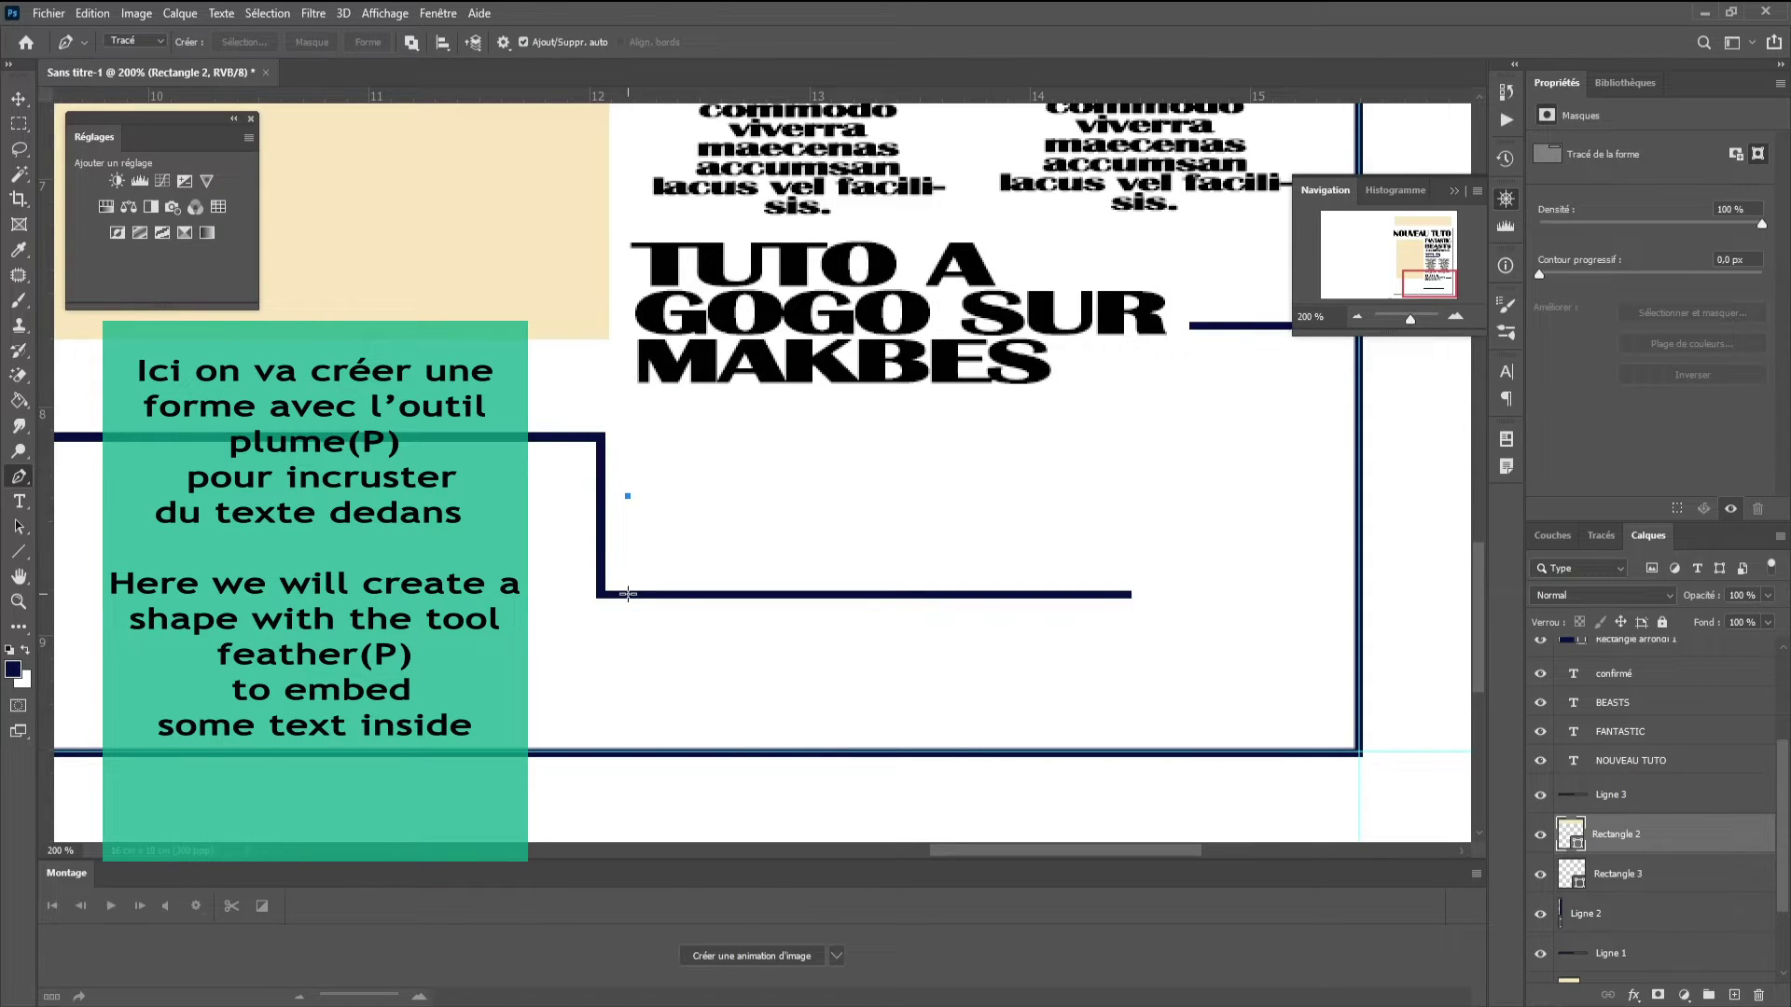
{"action": "left_click", "coordinate": [628, 594]}
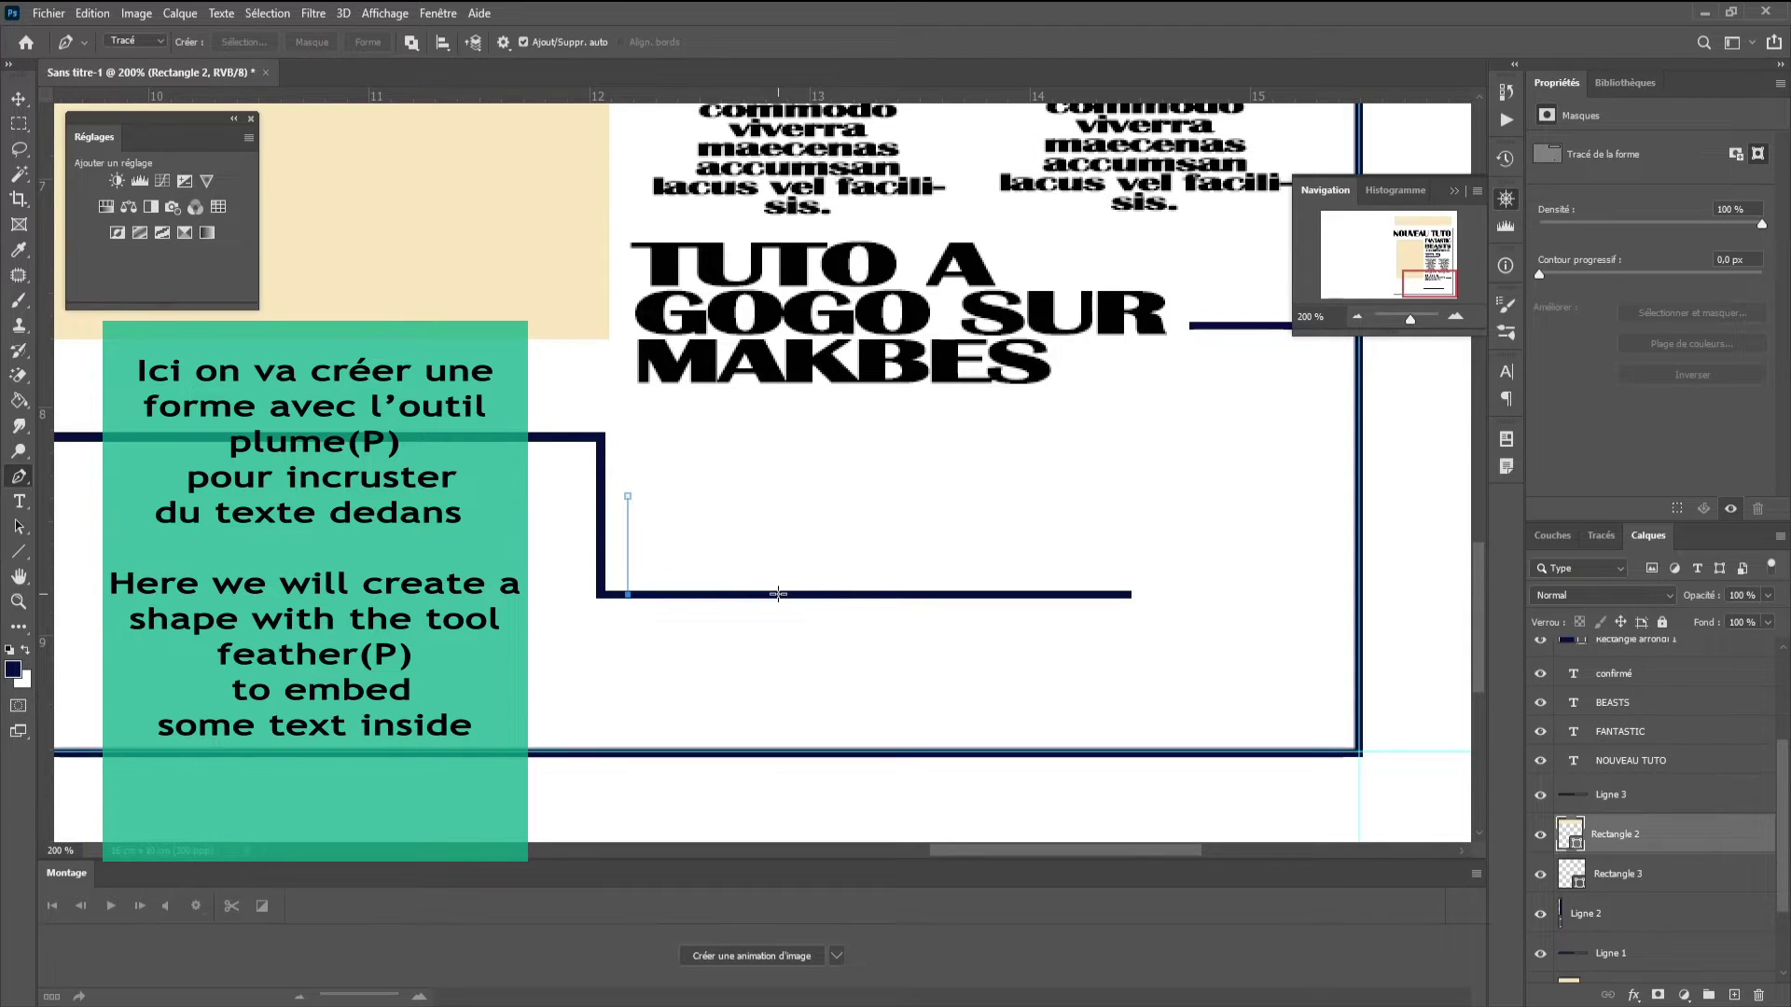
{"action": "left_click", "coordinate": [778, 594]}
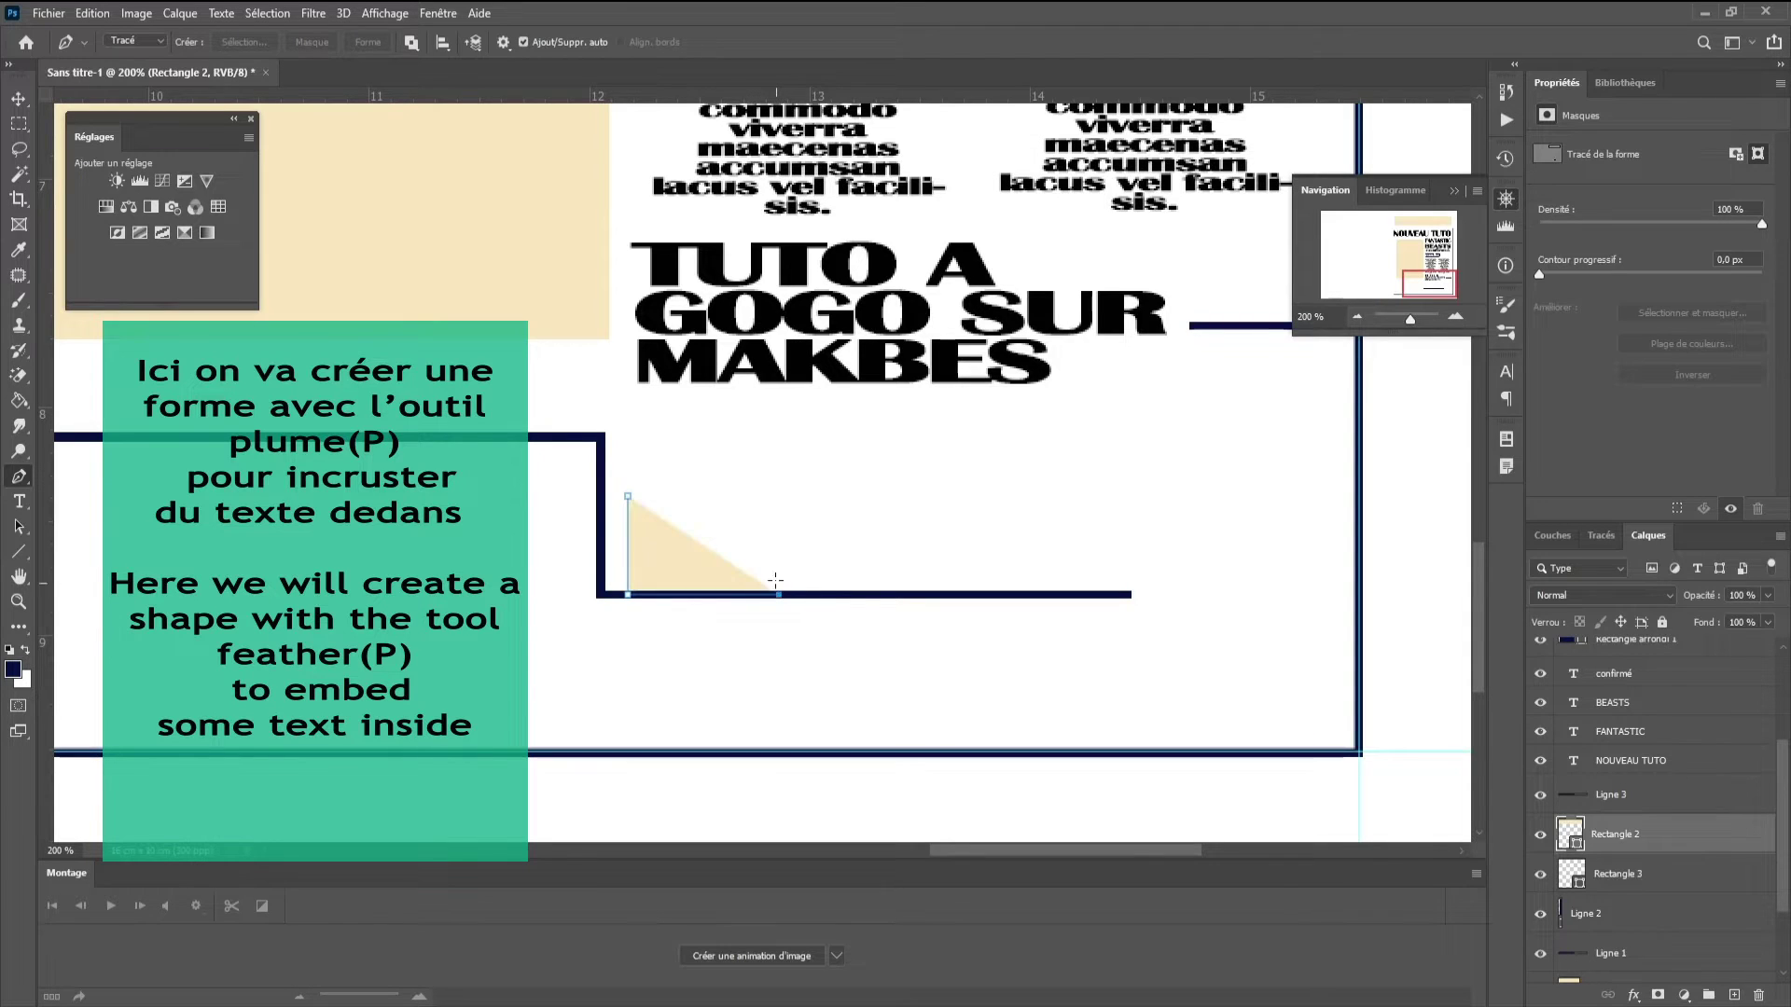
- Extend the outline upward into a stepped shape, kept in Path (Tracé) mode
{"action": "left_click", "coordinate": [782, 424]}
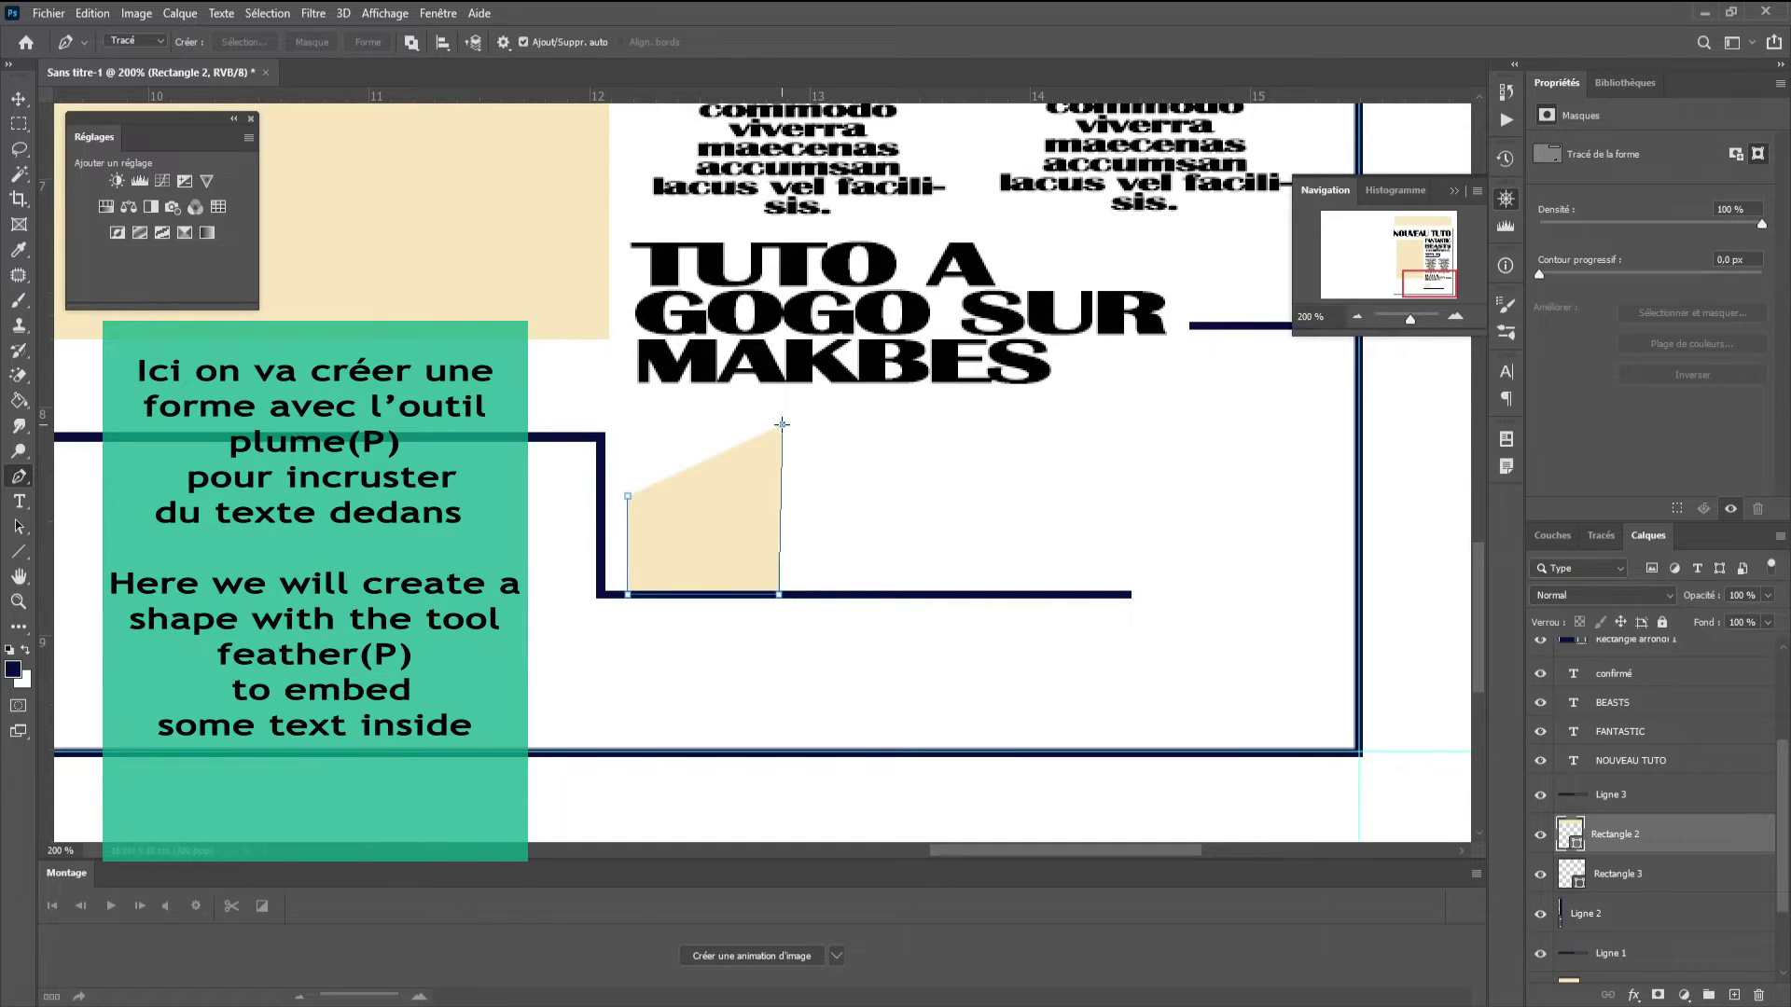
{"action": "key", "text": "ctrl+z"}
{"action": "left_click", "coordinate": [778, 424]}
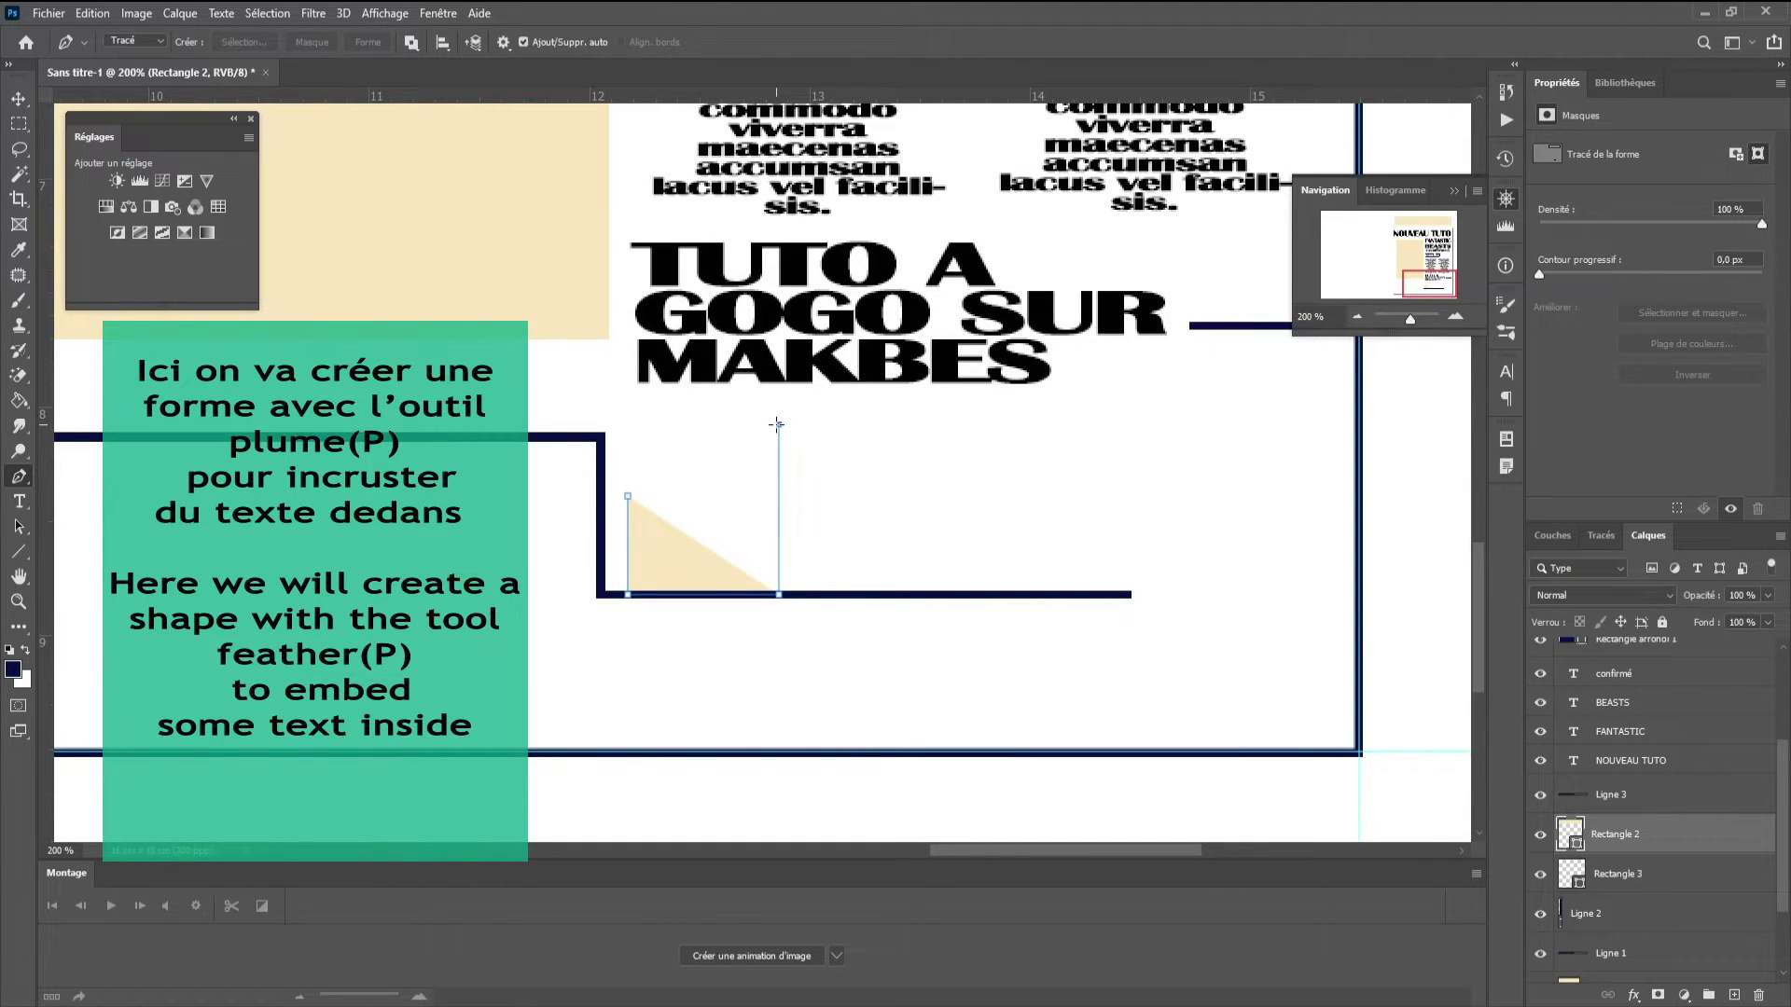
{"action": "left_click", "coordinate": [696, 425]}
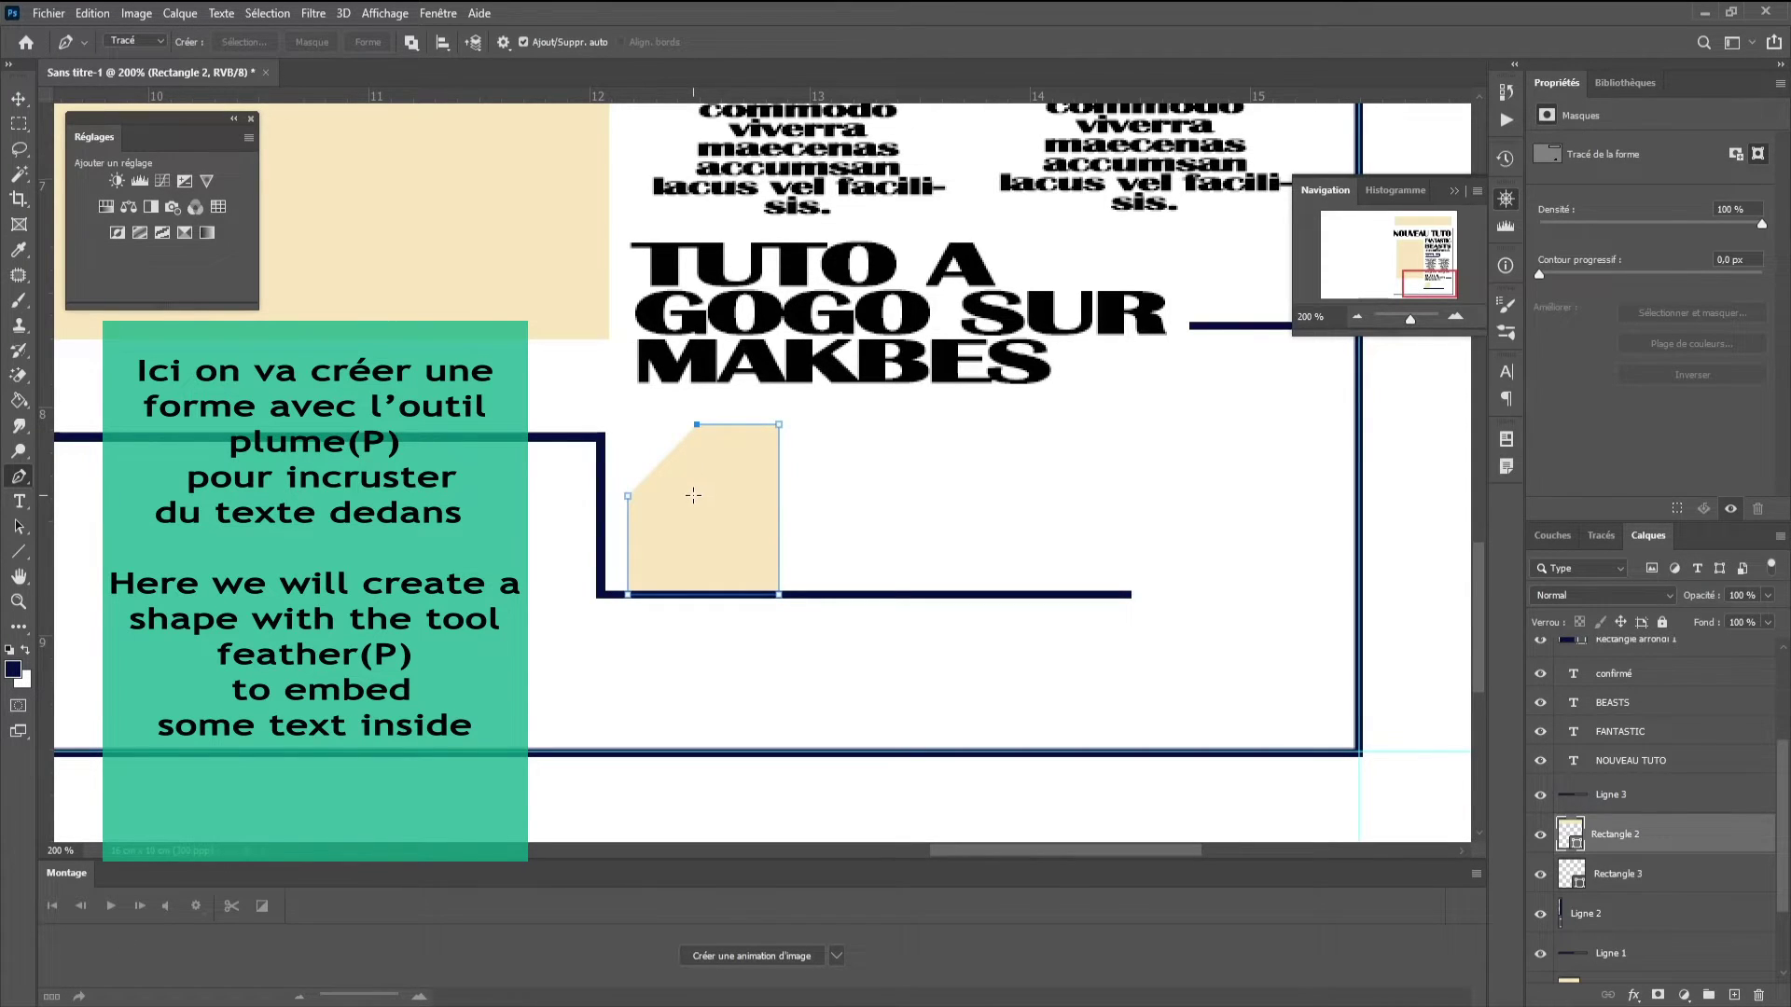
{"action": "left_click", "coordinate": [696, 495]}
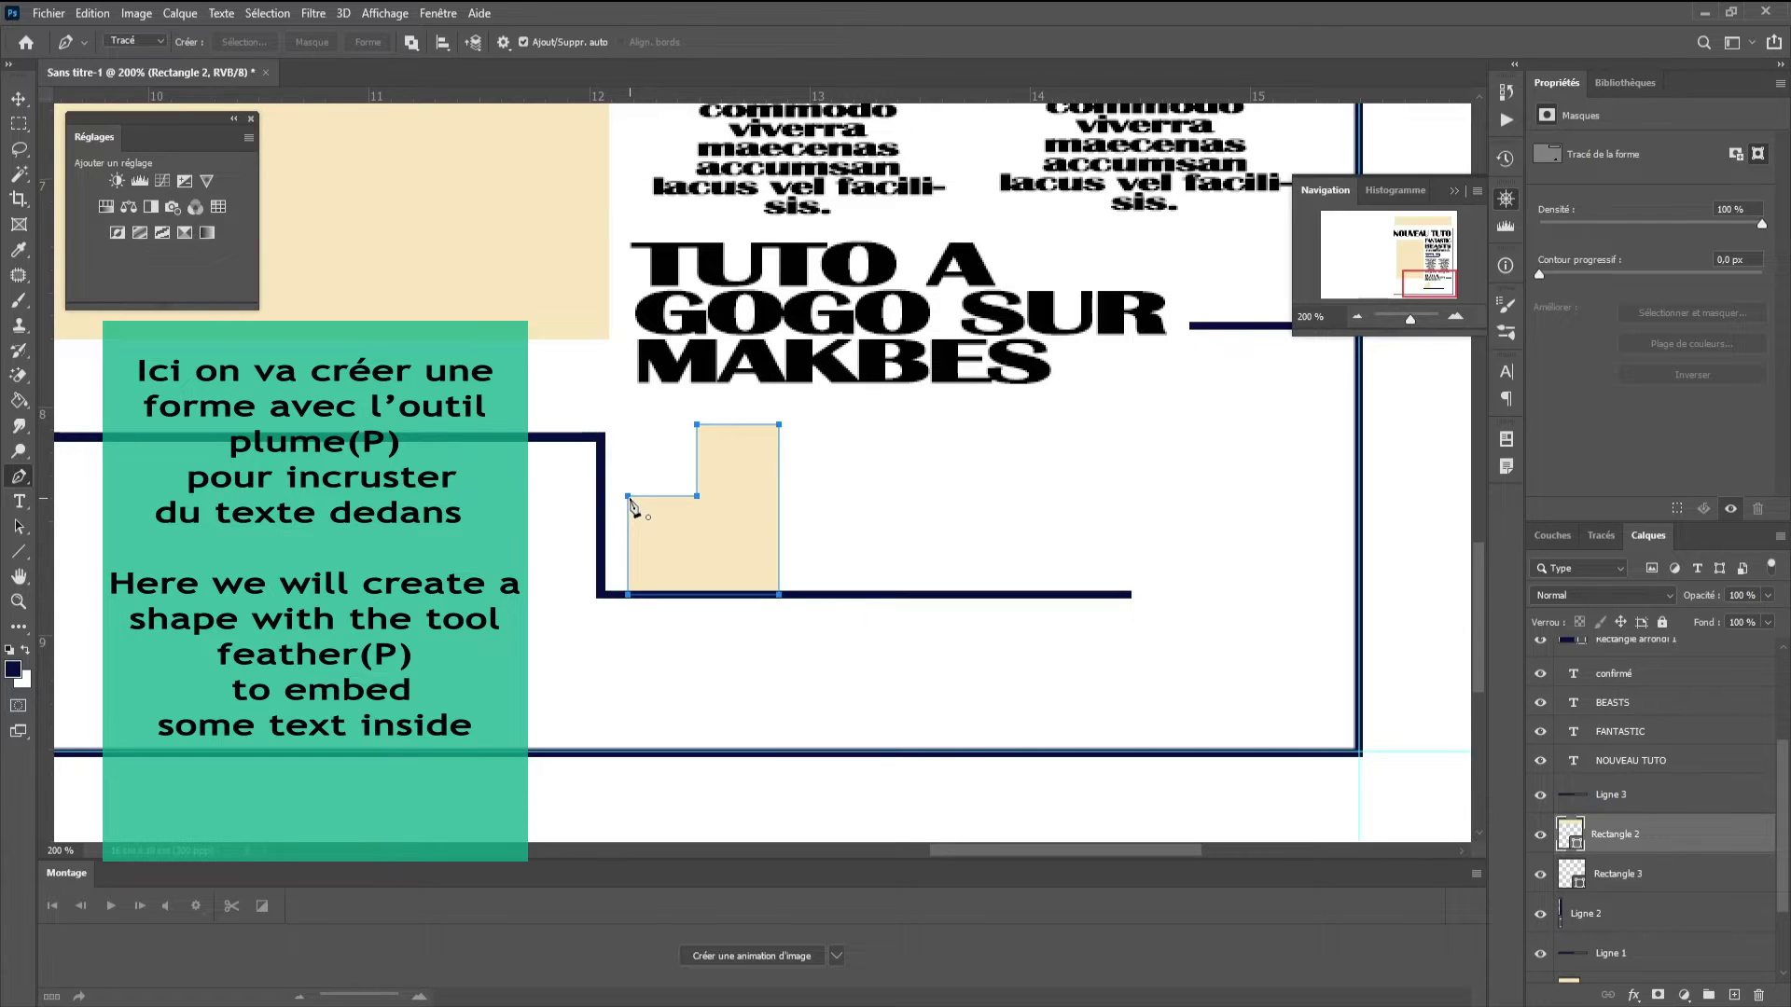
{"action": "left_click", "coordinate": [162, 42]}
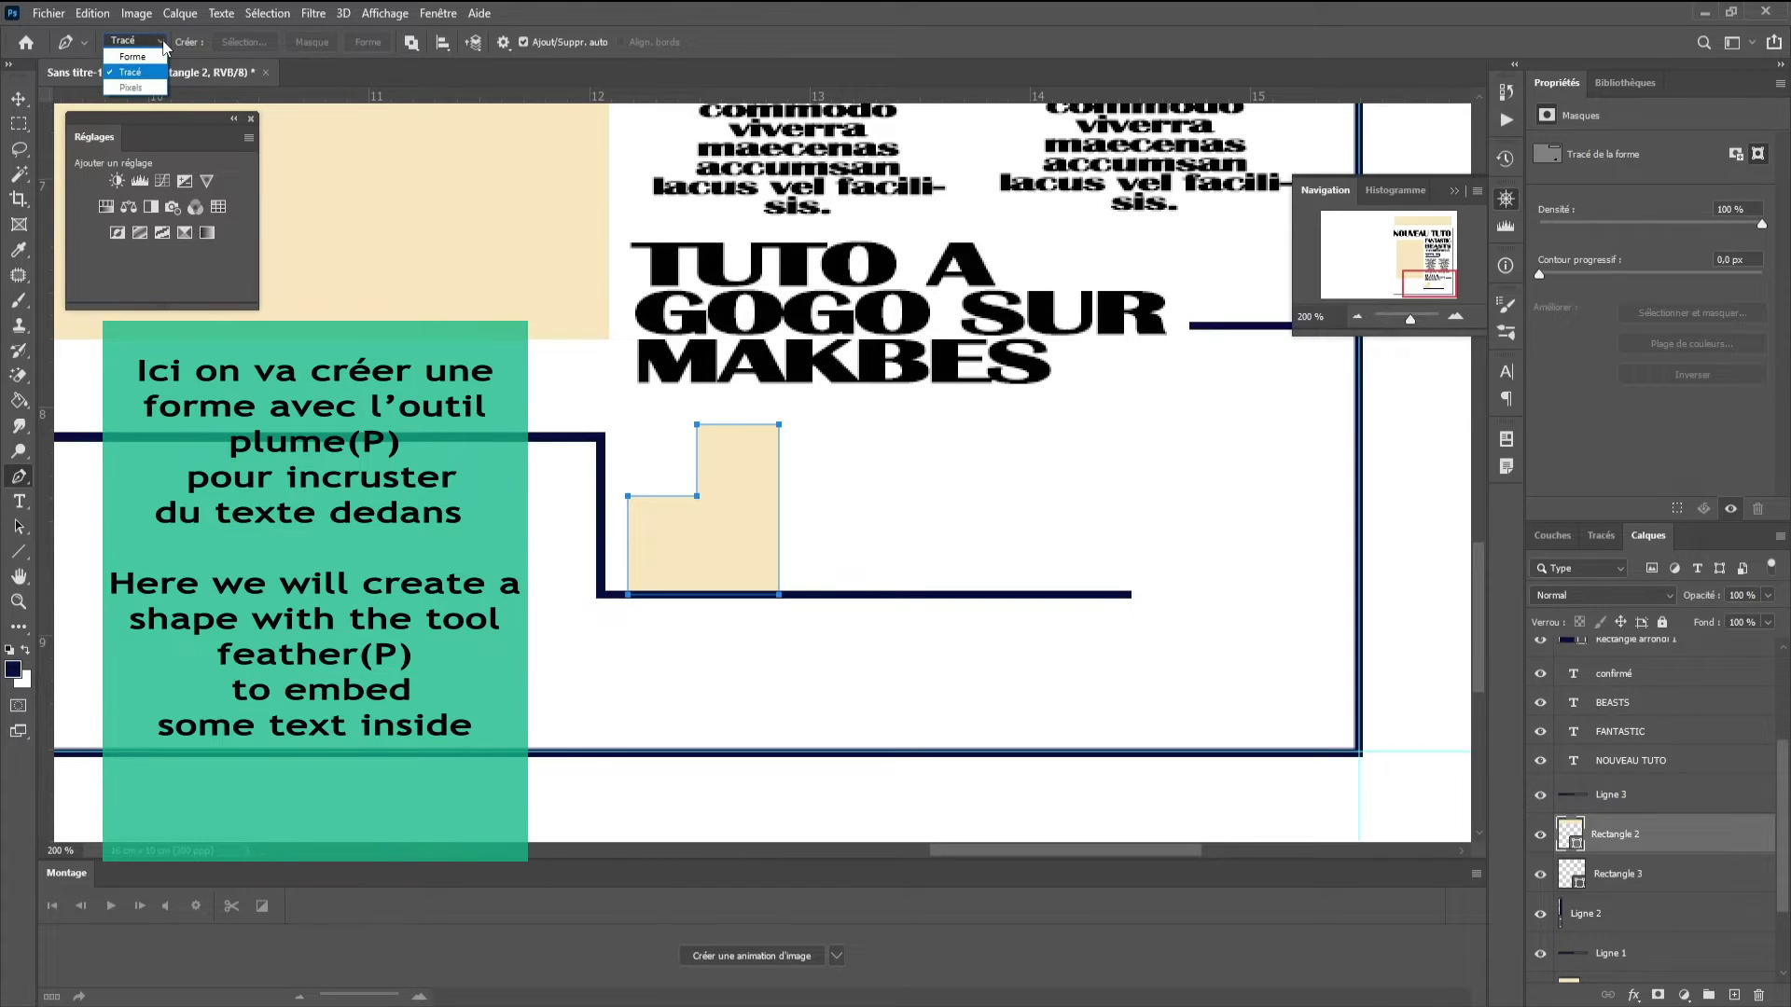
{"action": "left_click", "coordinate": [142, 72]}
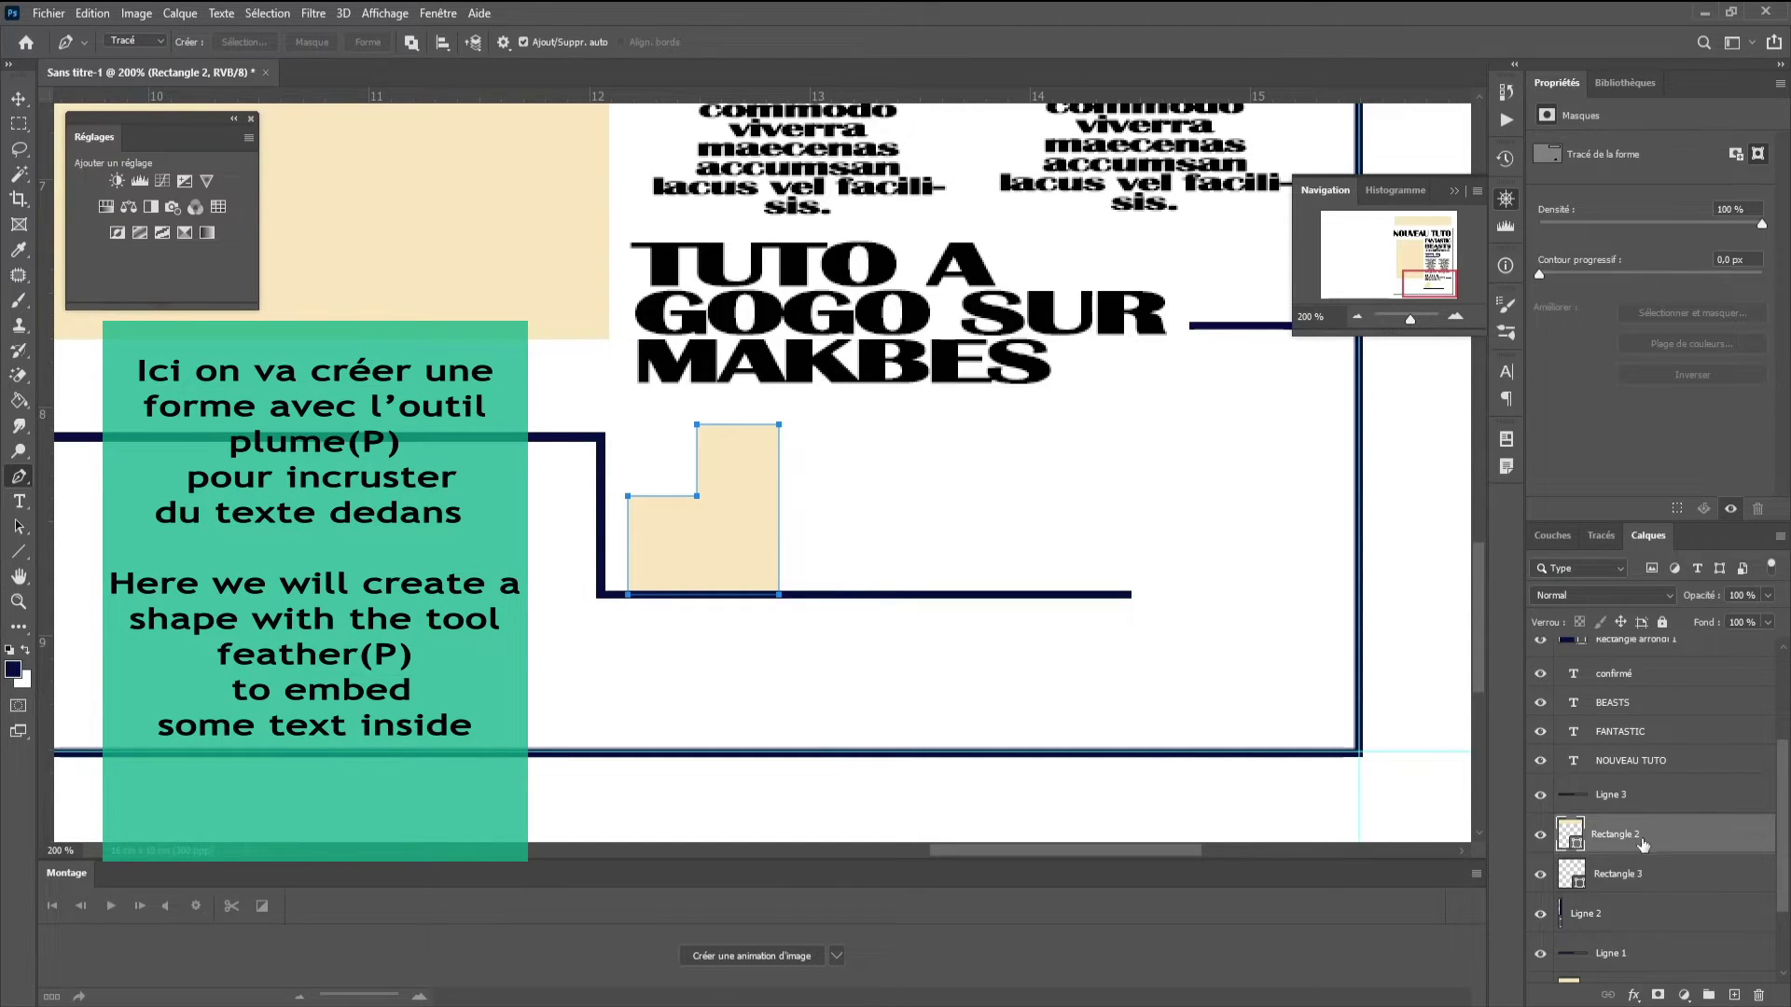
{"action": "left_click", "coordinate": [1541, 835]}
- Fill the stepped path with 1 pt Lorem ipsum placeholder text
{"action": "left_click", "coordinate": [20, 504]}
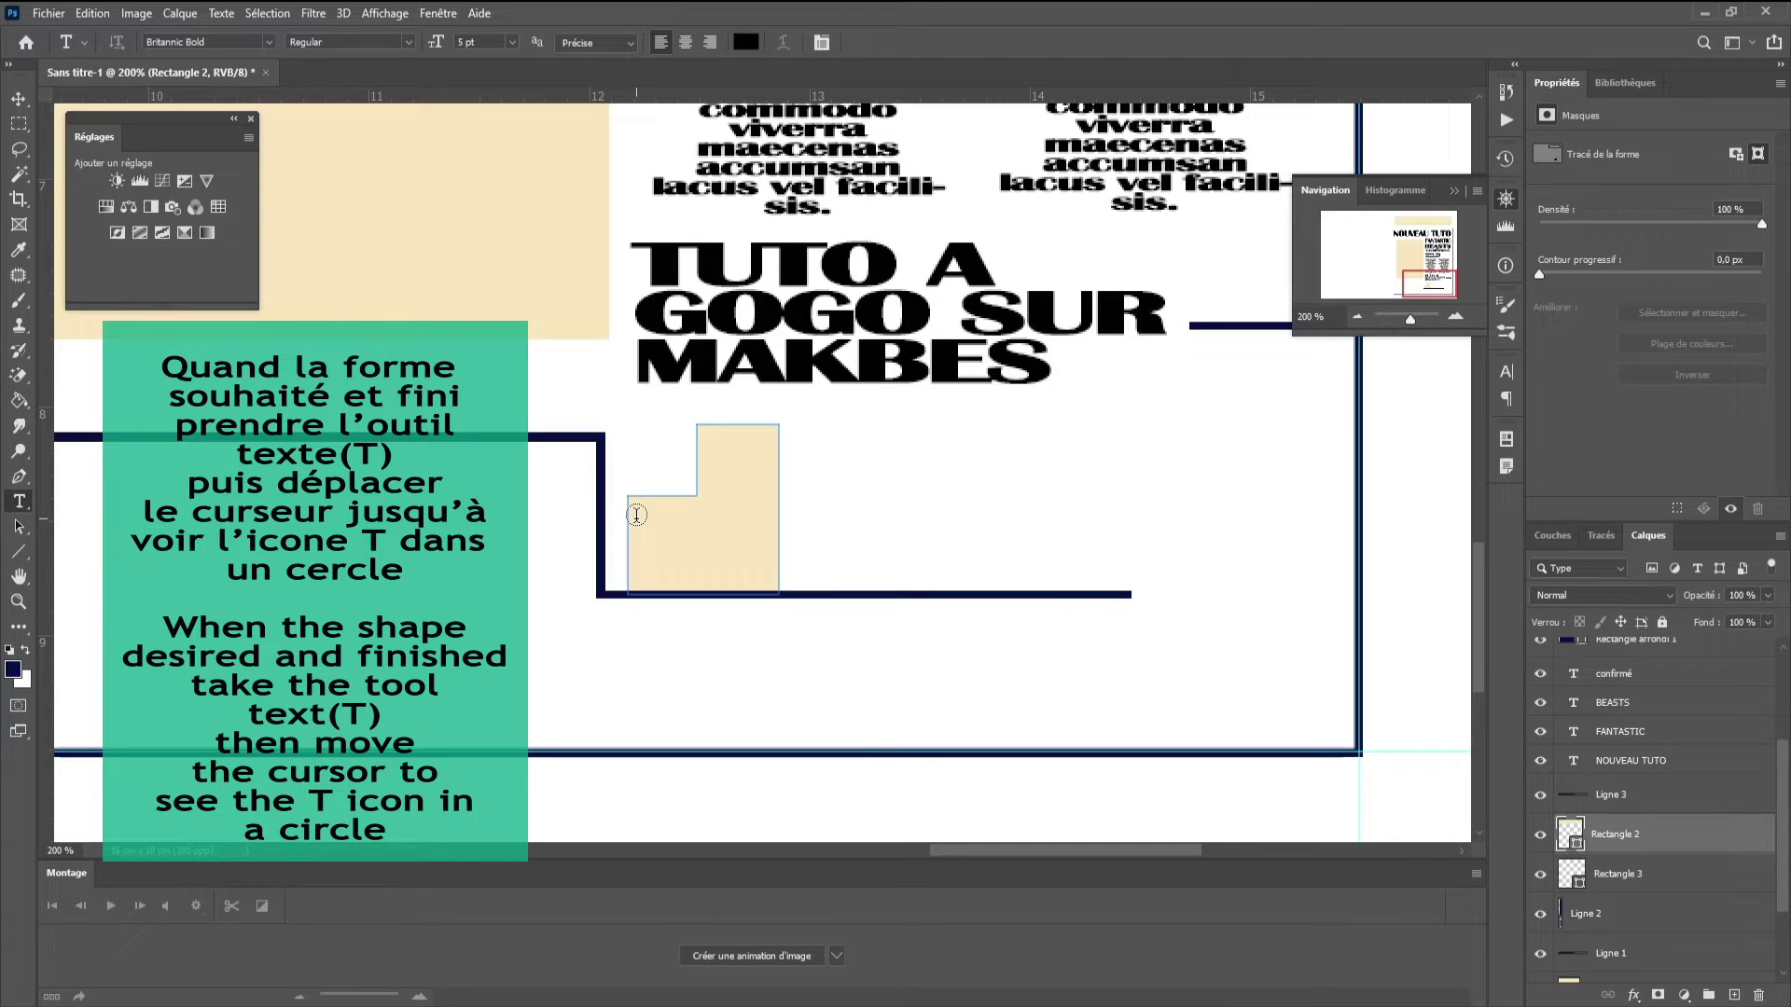
{"action": "left_click", "coordinate": [636, 515]}
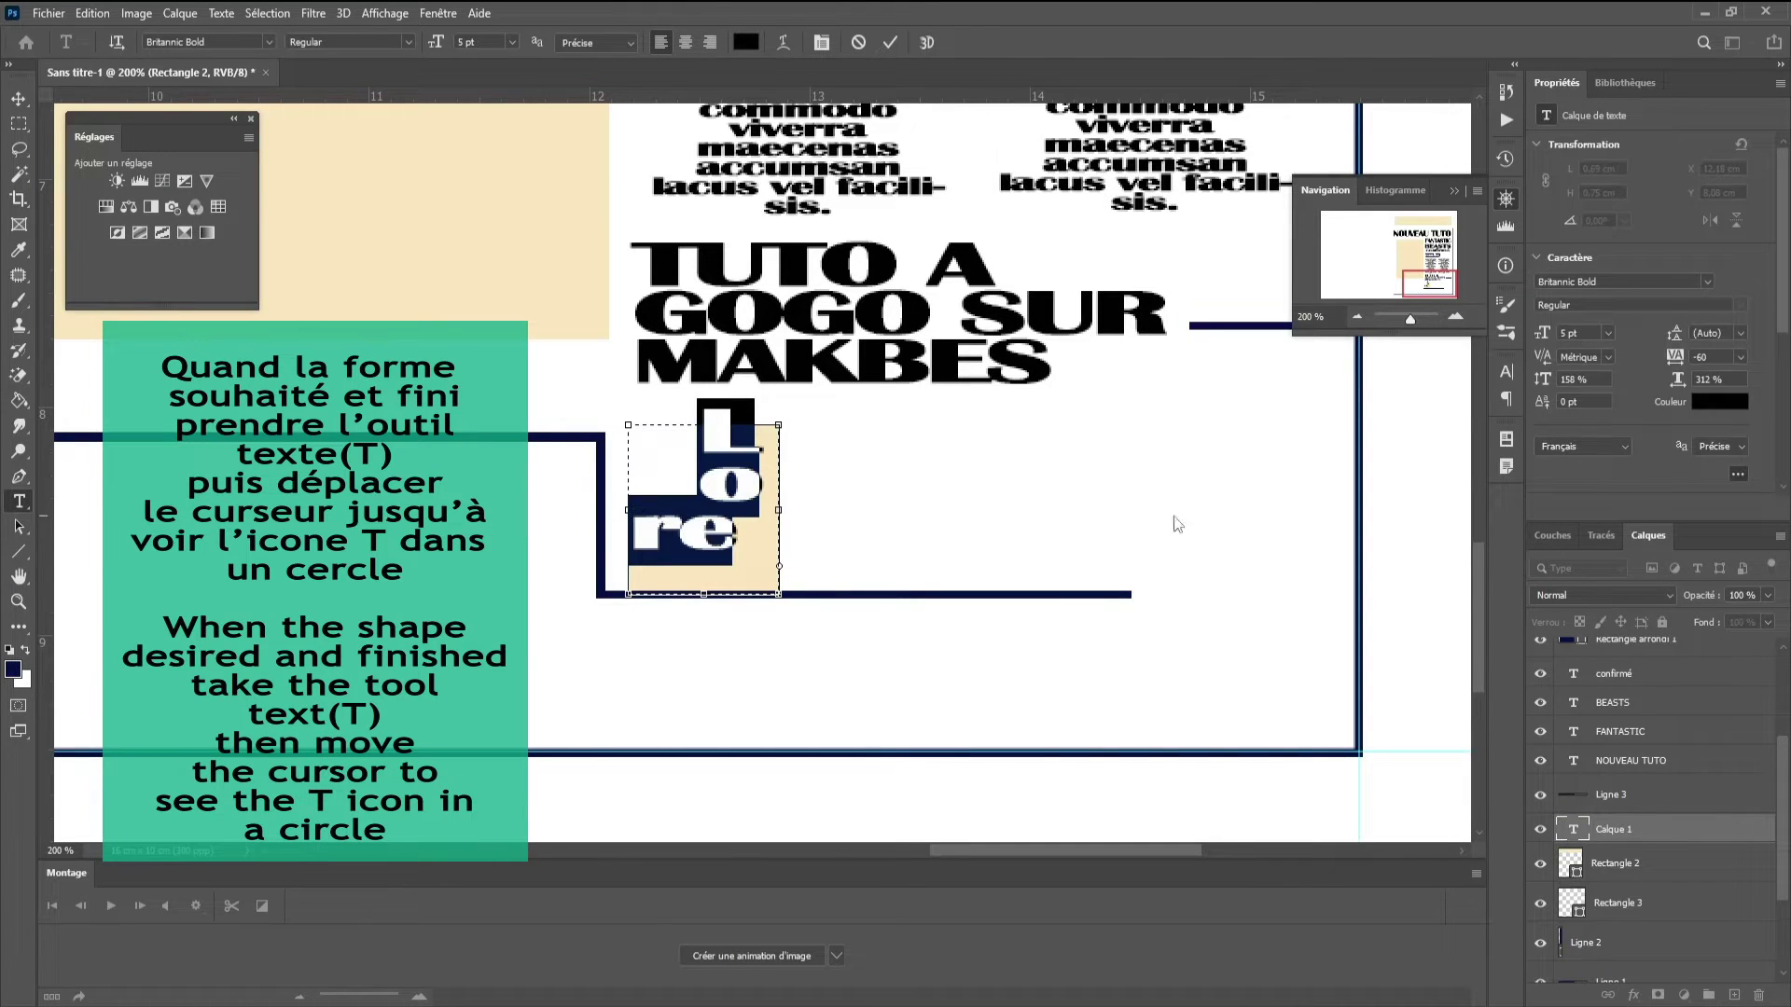
{"action": "left_click_drag", "start_coordinate": [1543, 338], "coordinate": [1540, 338]}
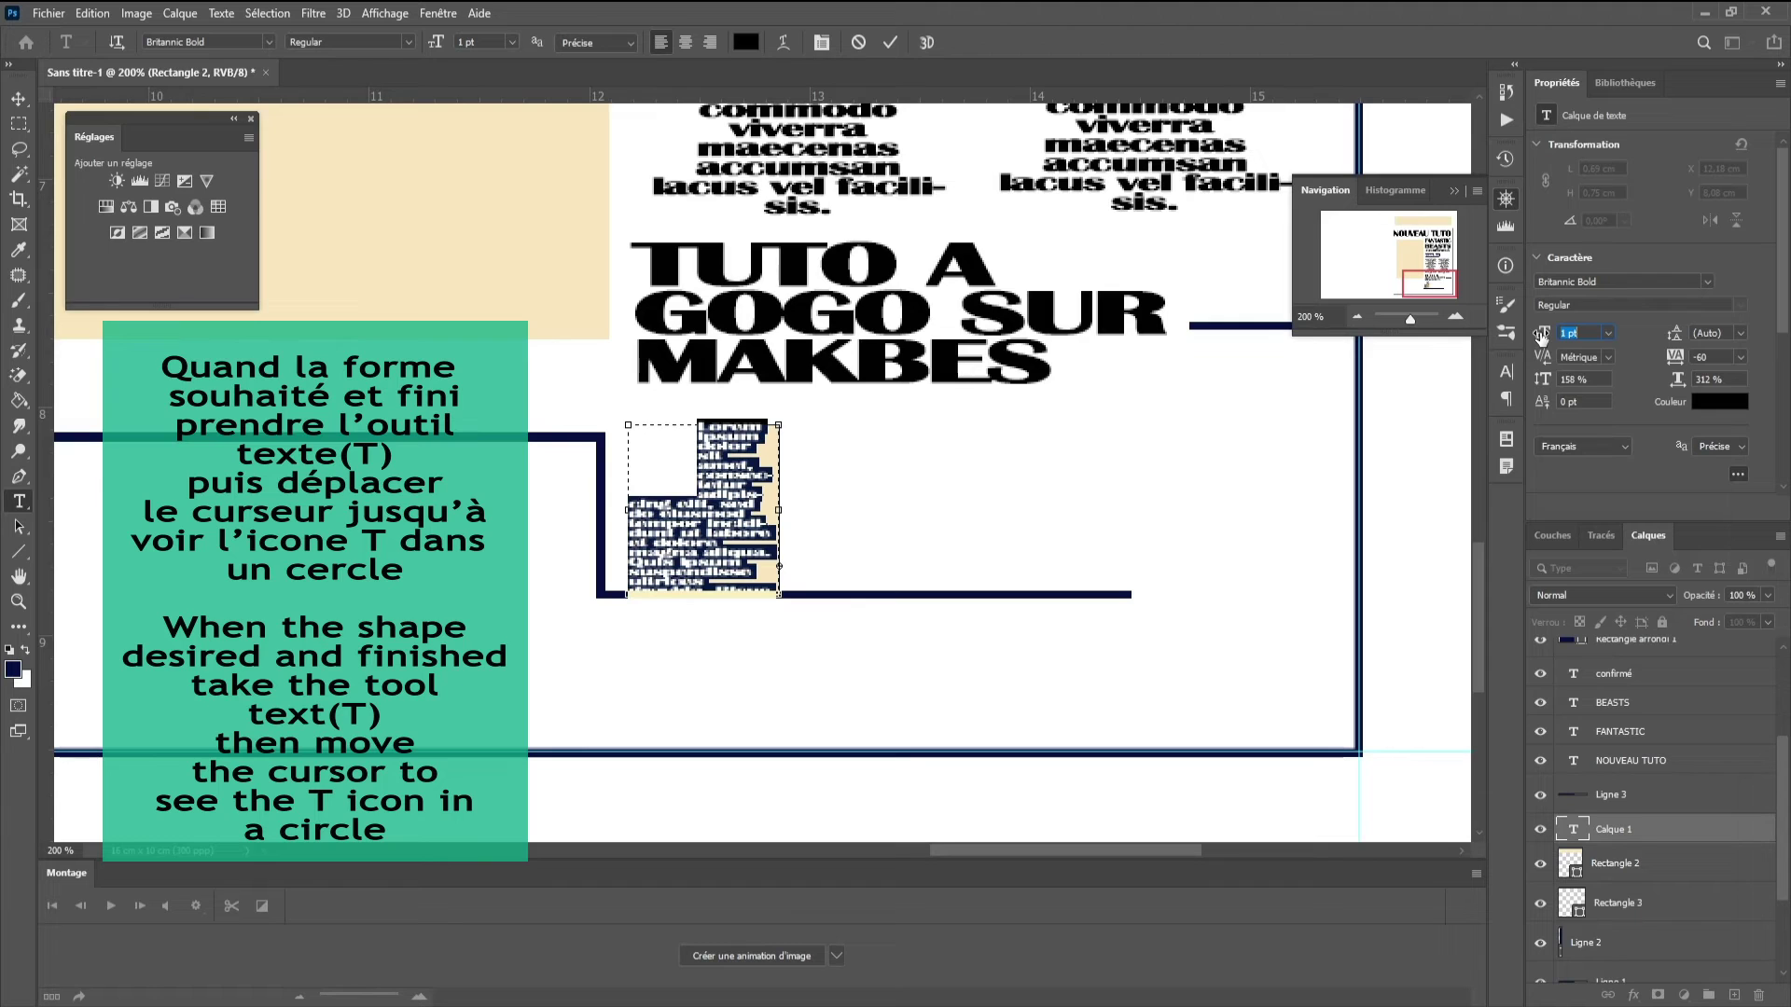
{"action": "left_click", "coordinate": [18, 98]}
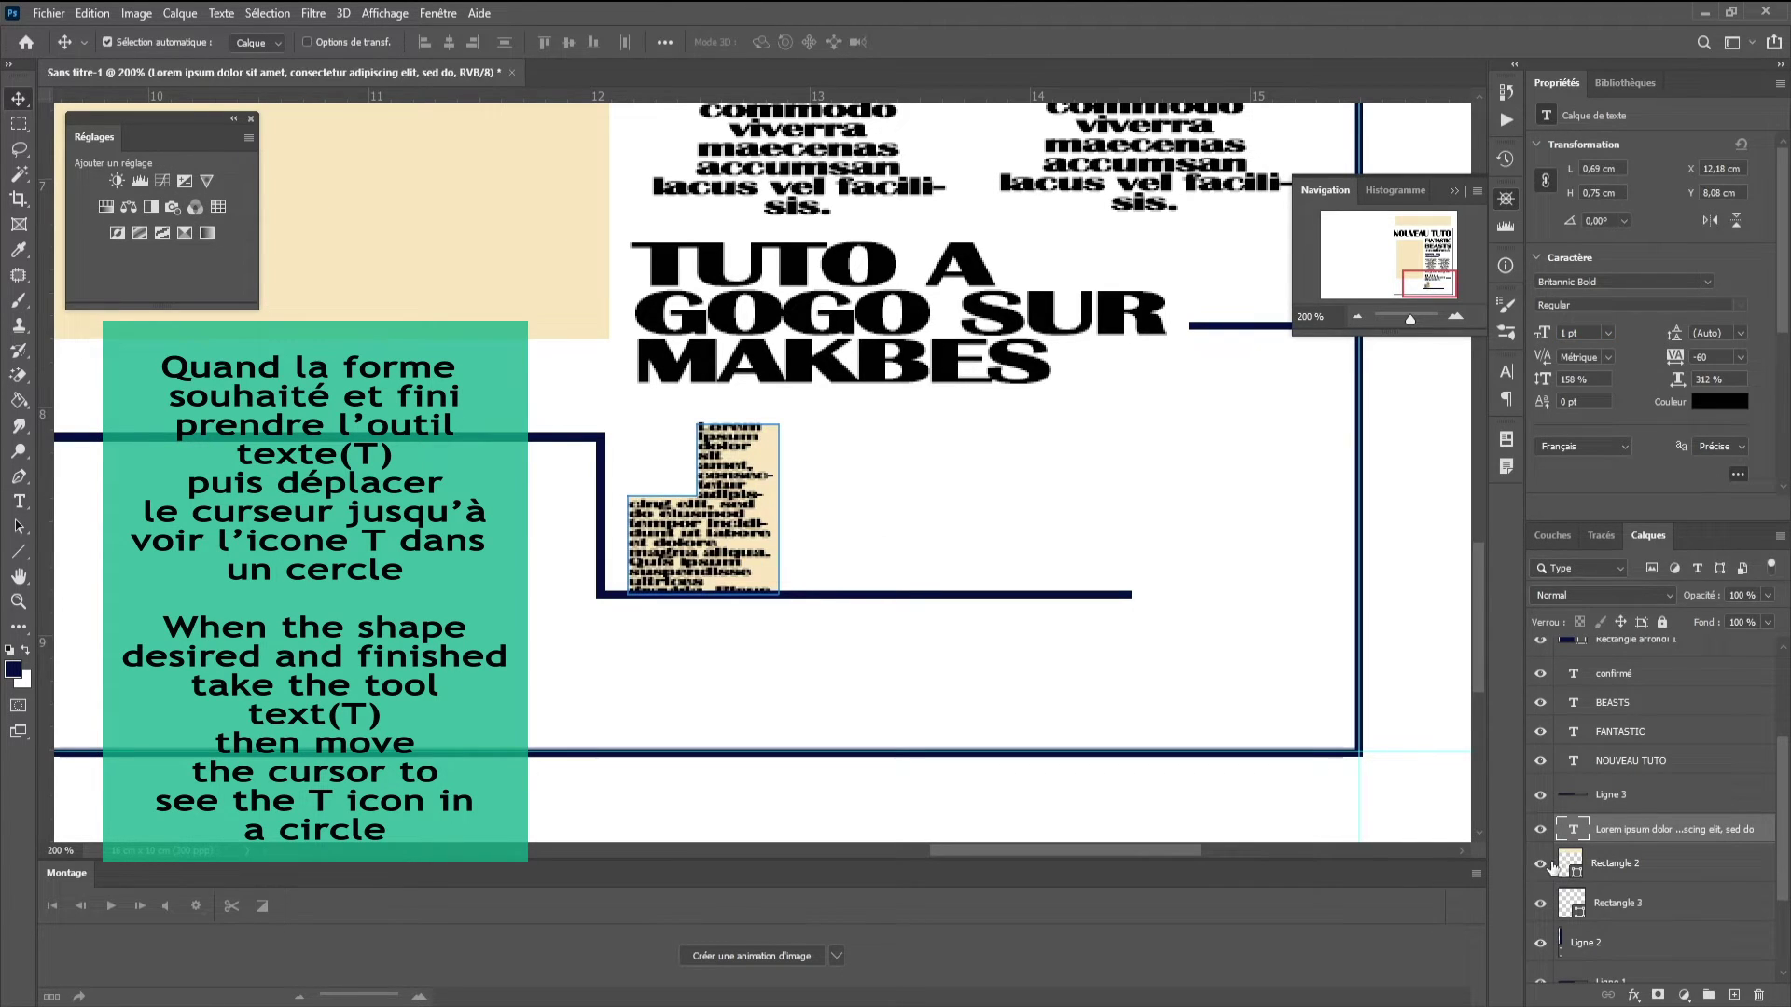
- Hide and delete the beige Rectangle 2 shape behind the text
{"action": "left_click", "coordinate": [1539, 863]}
{"action": "left_click", "coordinate": [1691, 878]}
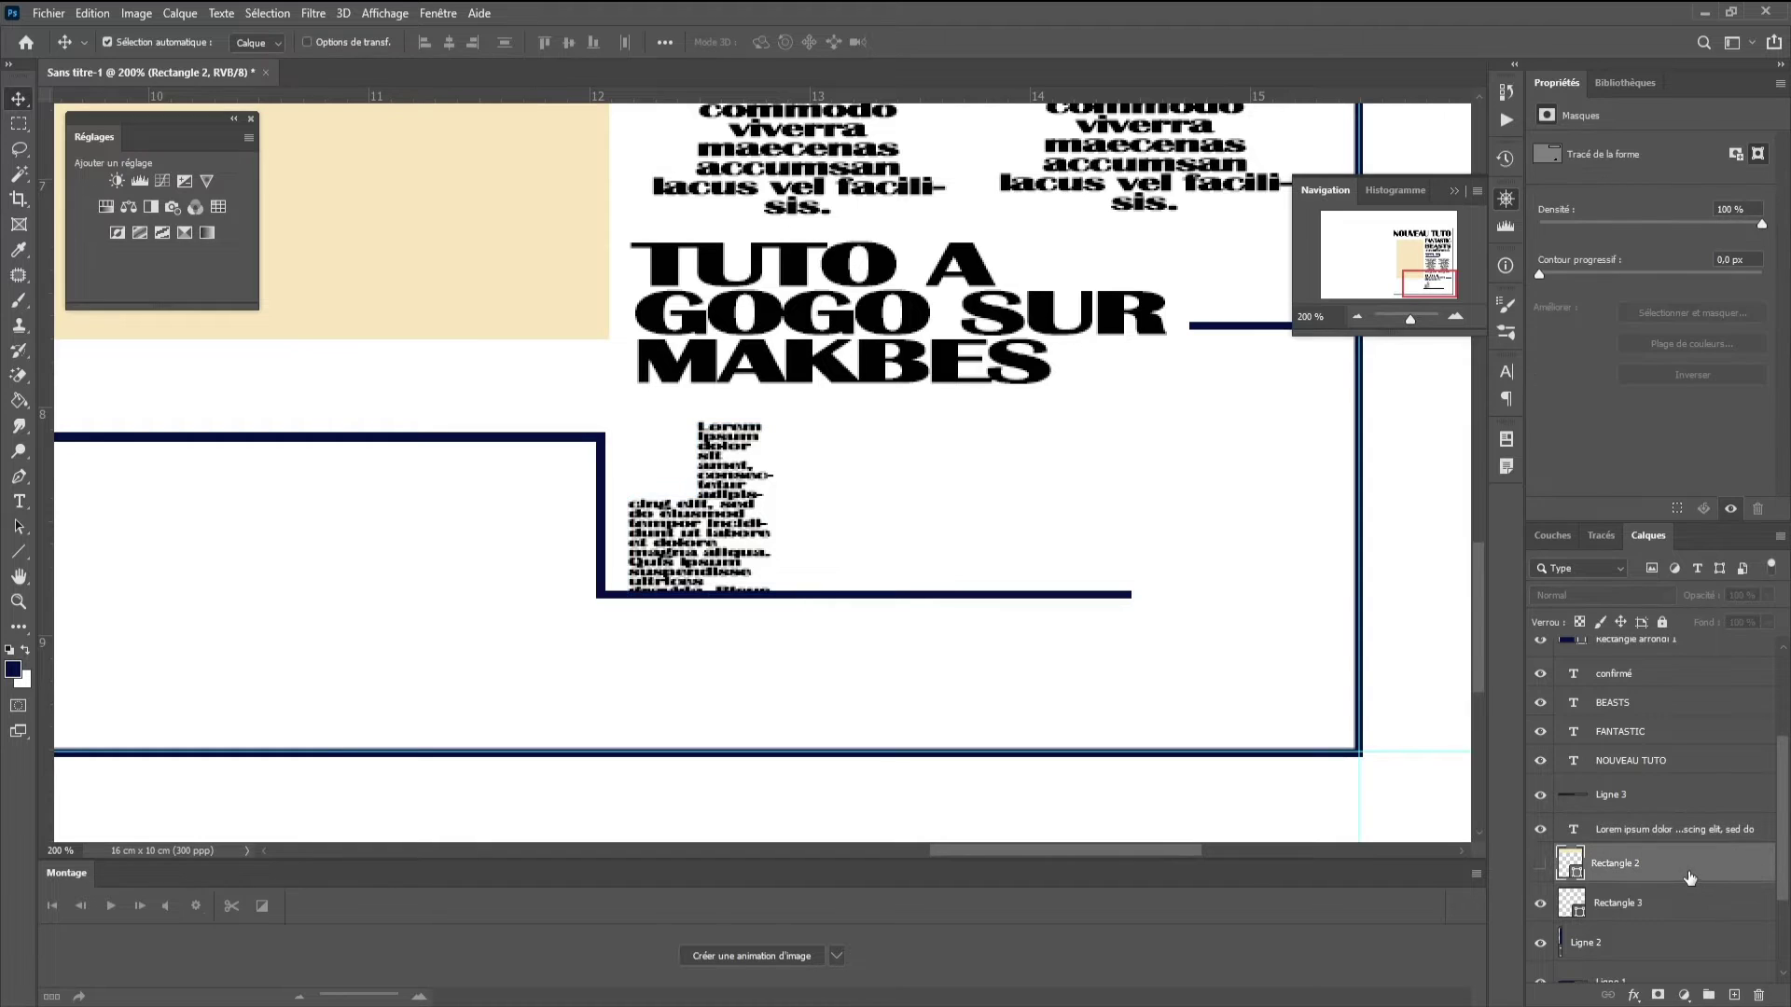
{"action": "key", "text": "Delete"}
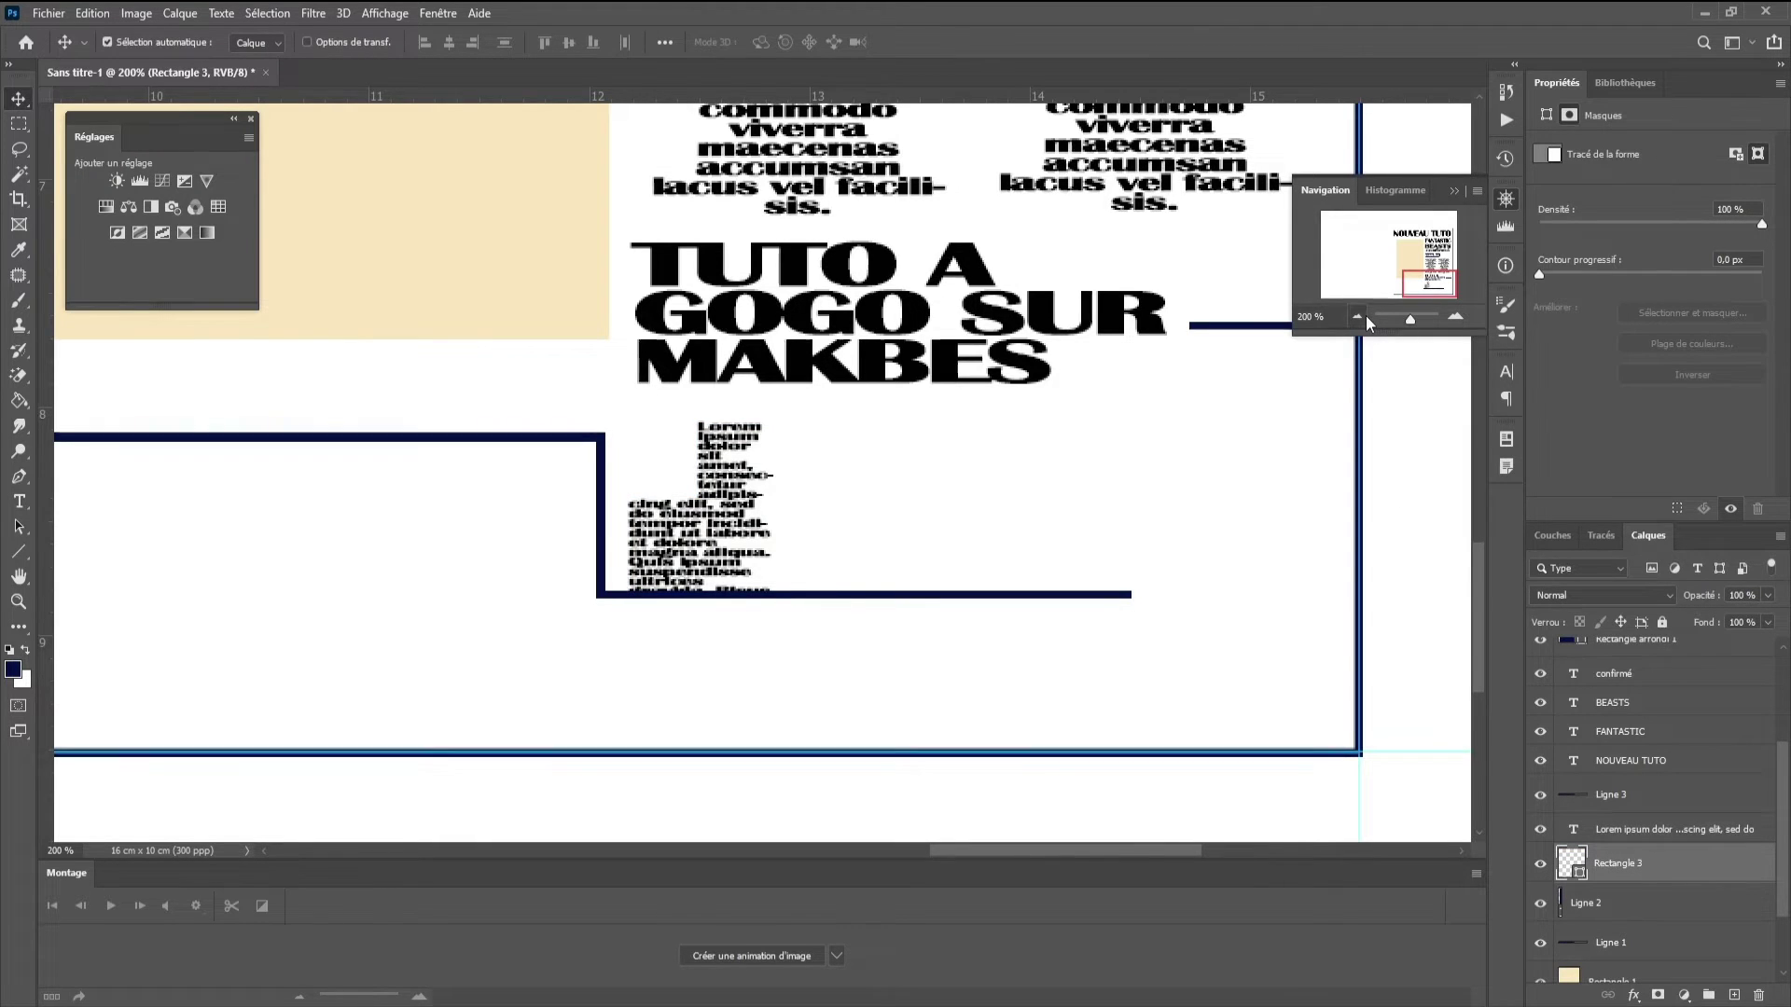
- Zoom in on the stepped text block and reopen it for a quick edit
{"action": "left_click", "coordinate": [1359, 316]}
{"action": "left_click", "coordinate": [1454, 317]}
{"action": "left_click", "coordinate": [1454, 316]}
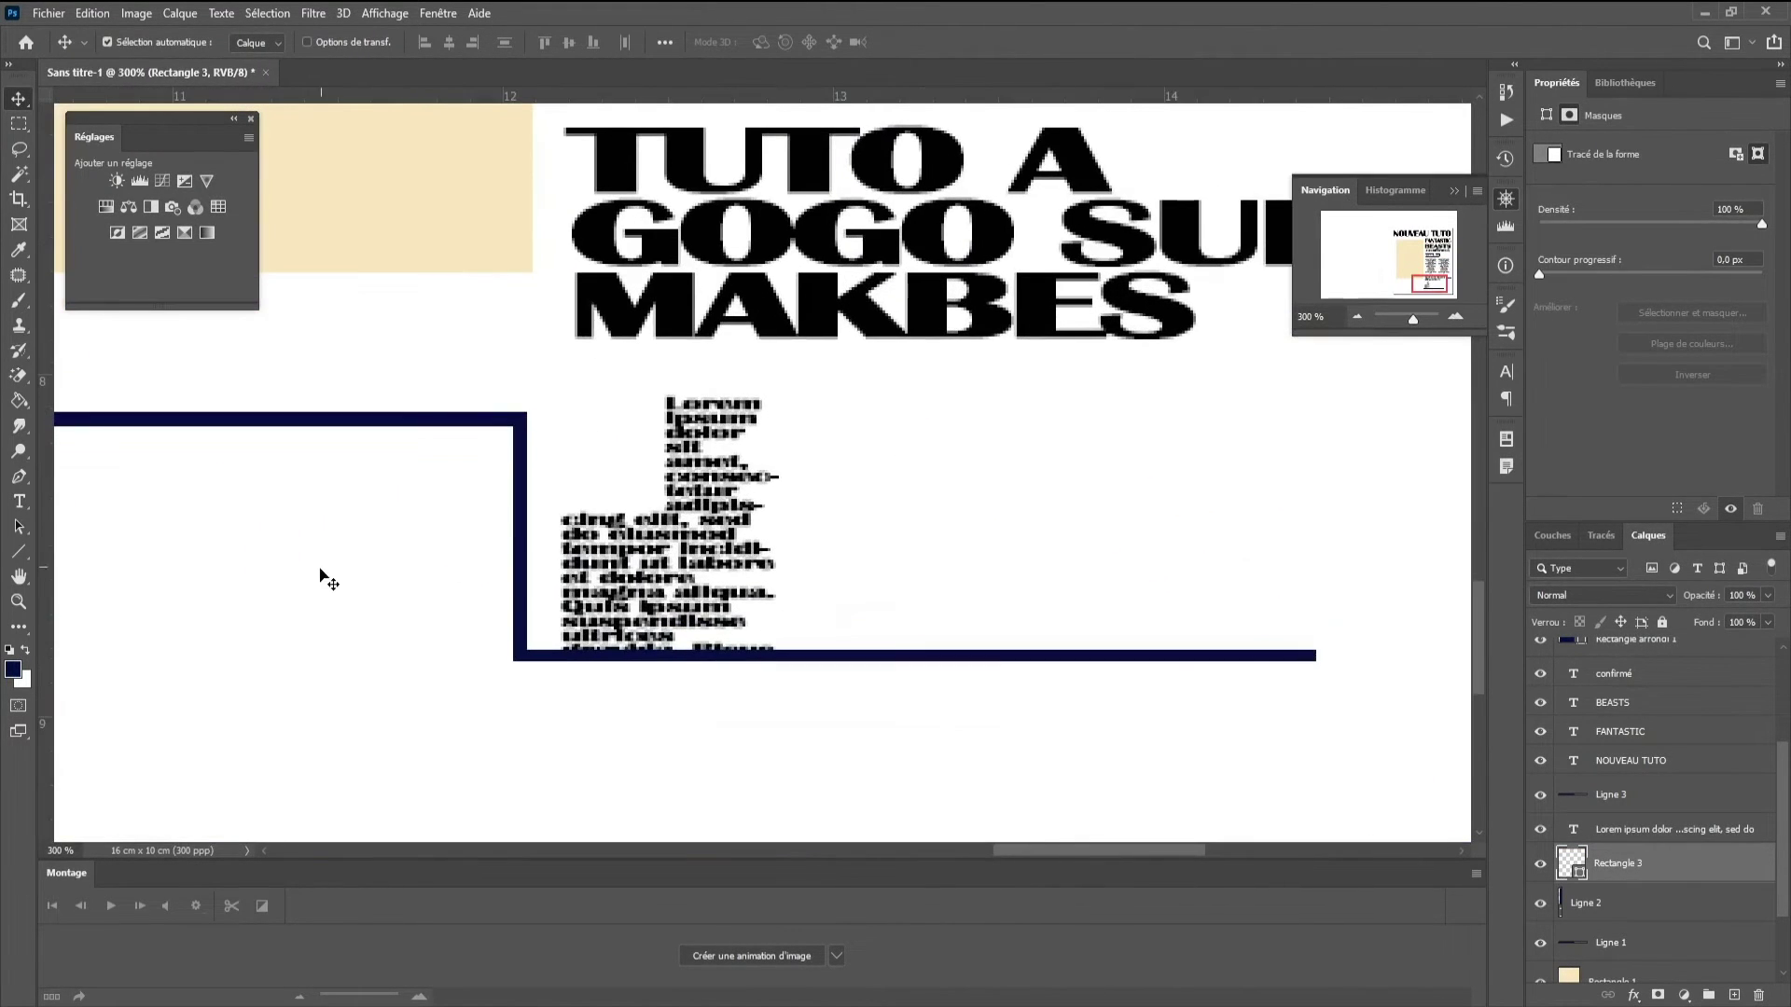
{"action": "left_click", "coordinate": [19, 501]}
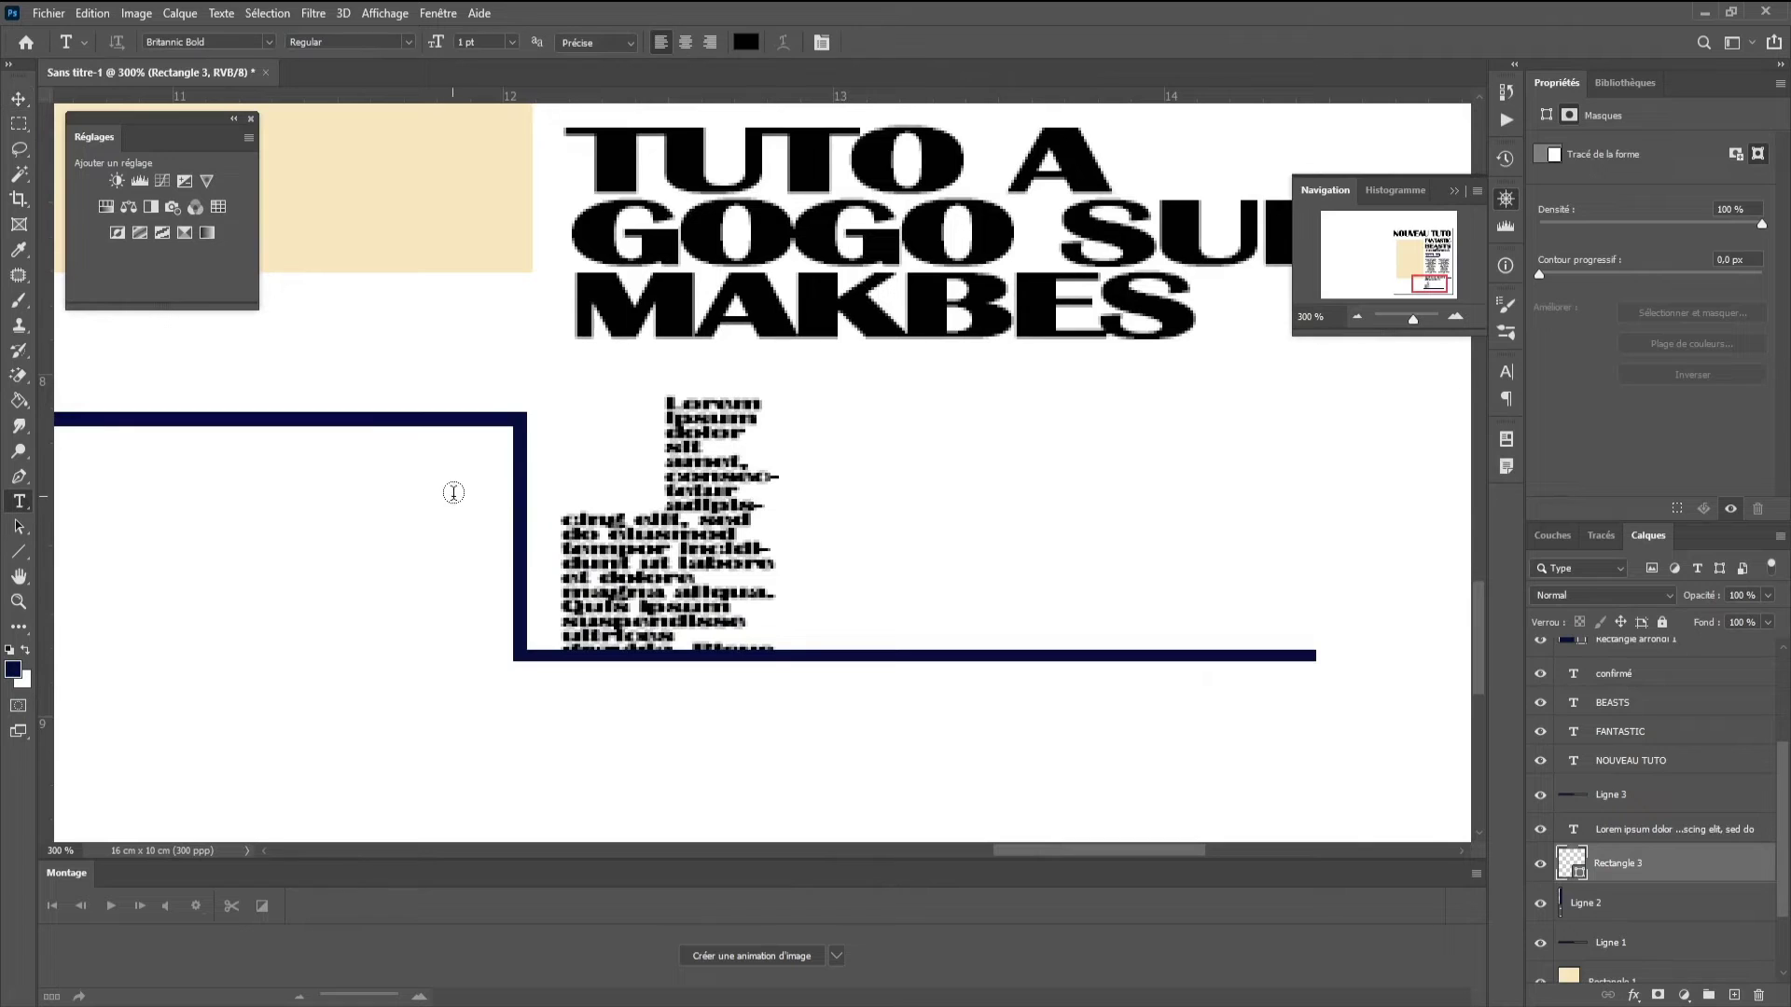
{"action": "left_click", "coordinate": [586, 452]}
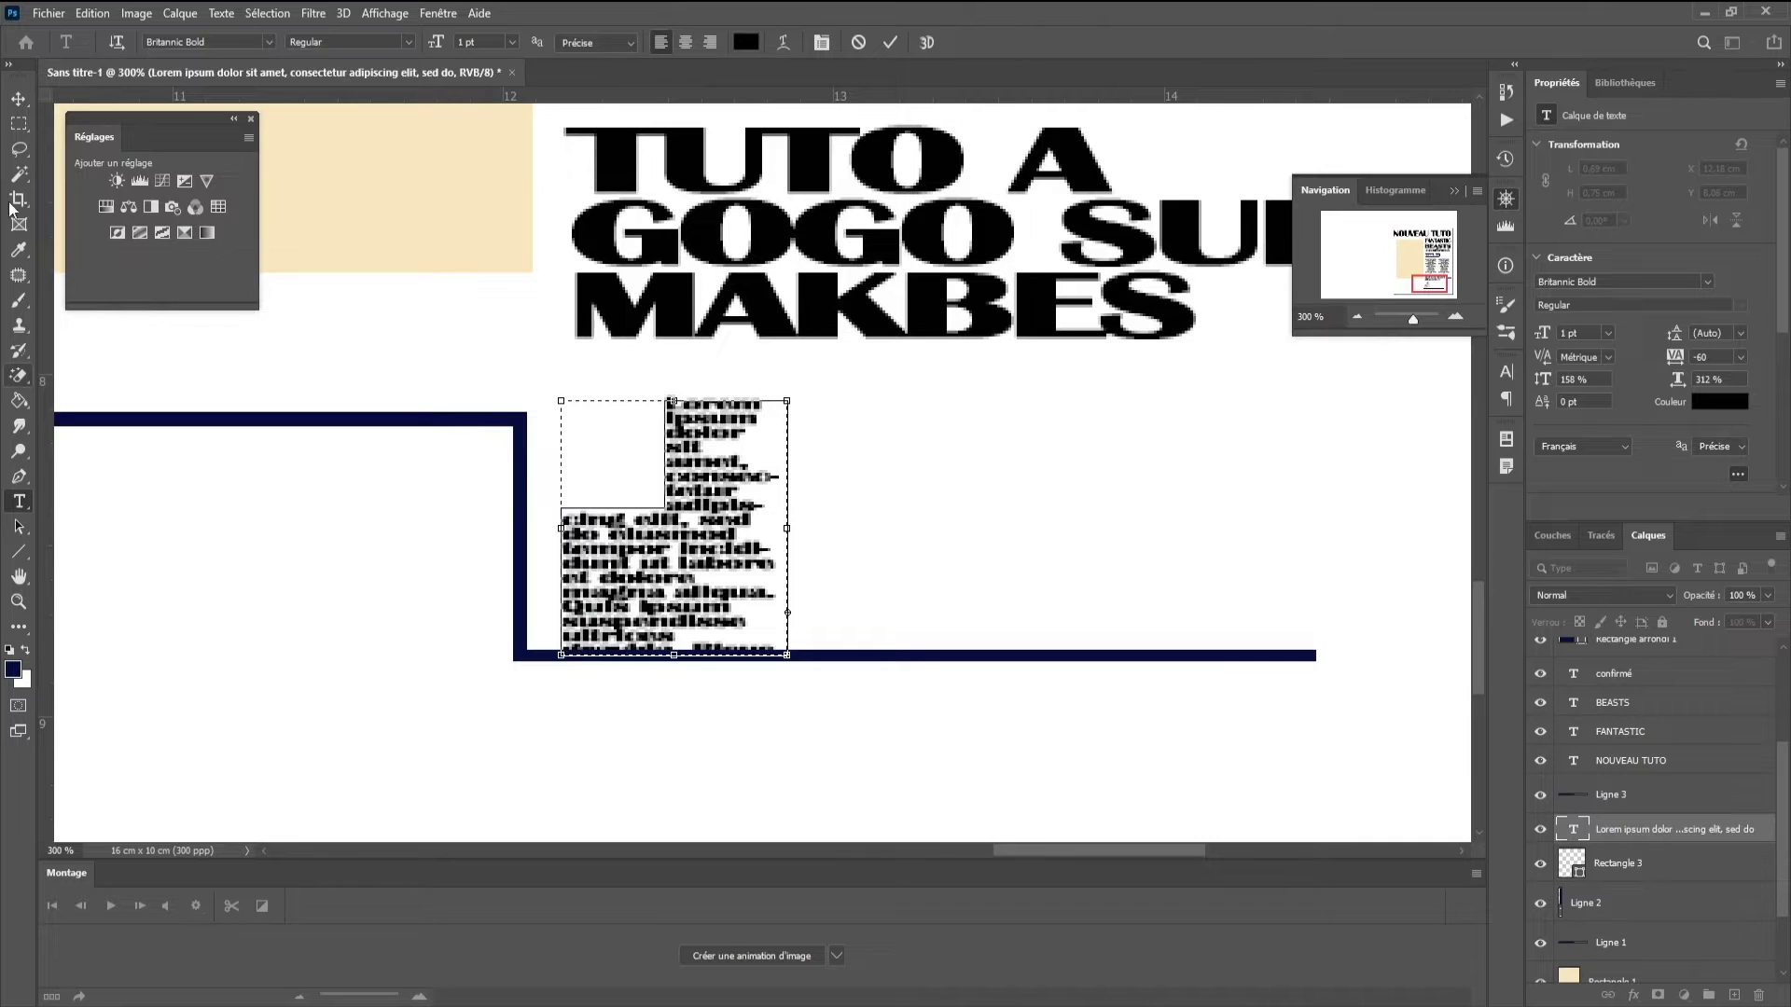
{"action": "left_click", "coordinate": [19, 98]}
{"action": "left_click", "coordinate": [19, 500]}
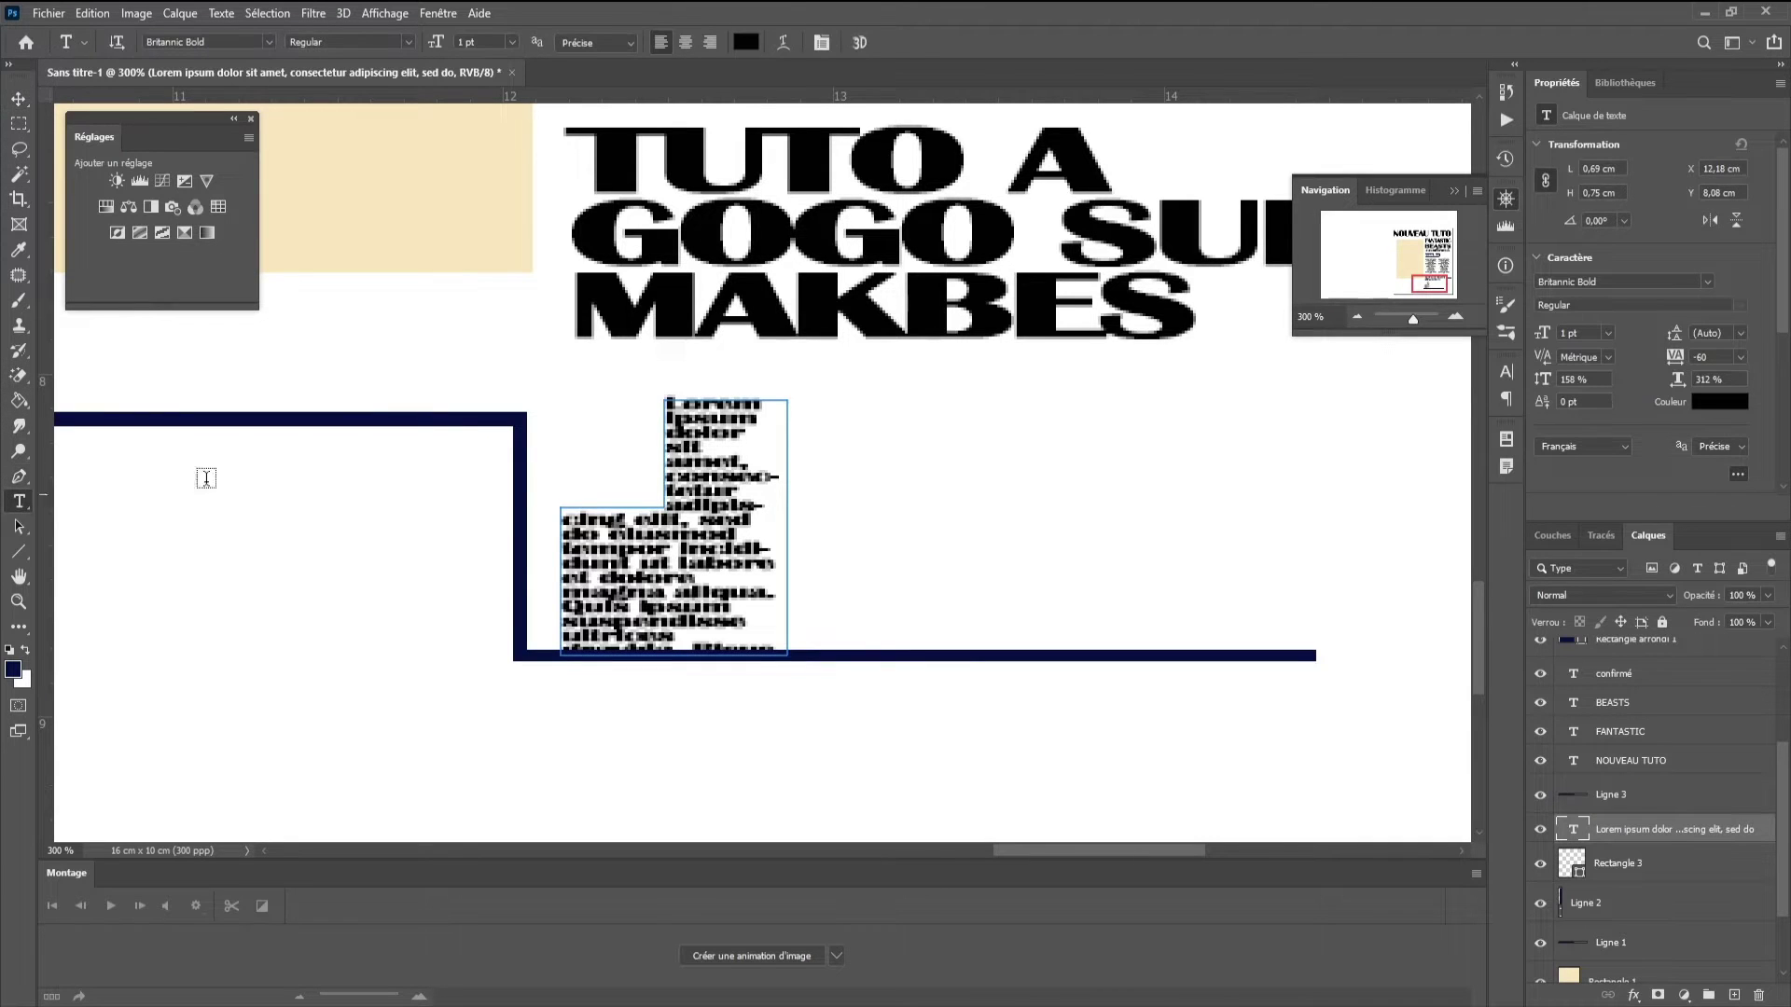
- Create a text layer with the letter 'N' set to 6 pt
{"action": "left_click", "coordinate": [518, 356]}
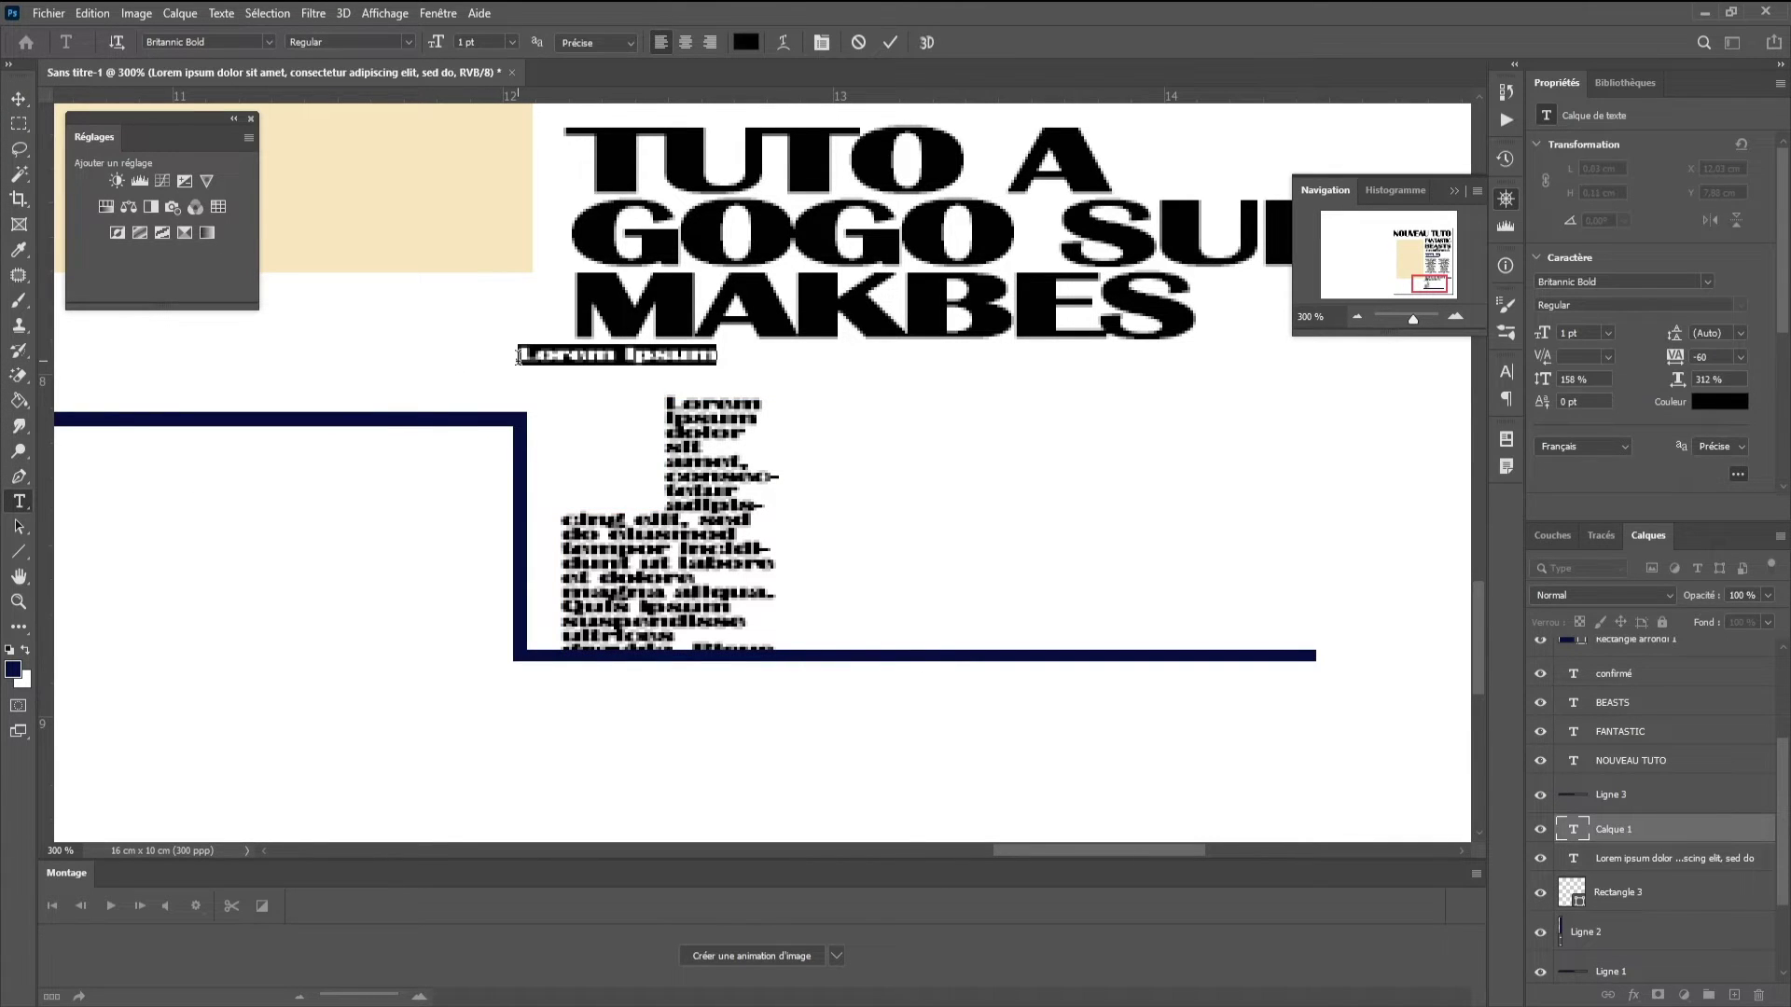
{"action": "type", "text": "m"}
{"action": "key", "text": "ctrl+a"}
{"action": "type", "text": "N"}
{"action": "key", "text": "ctrl+a"}
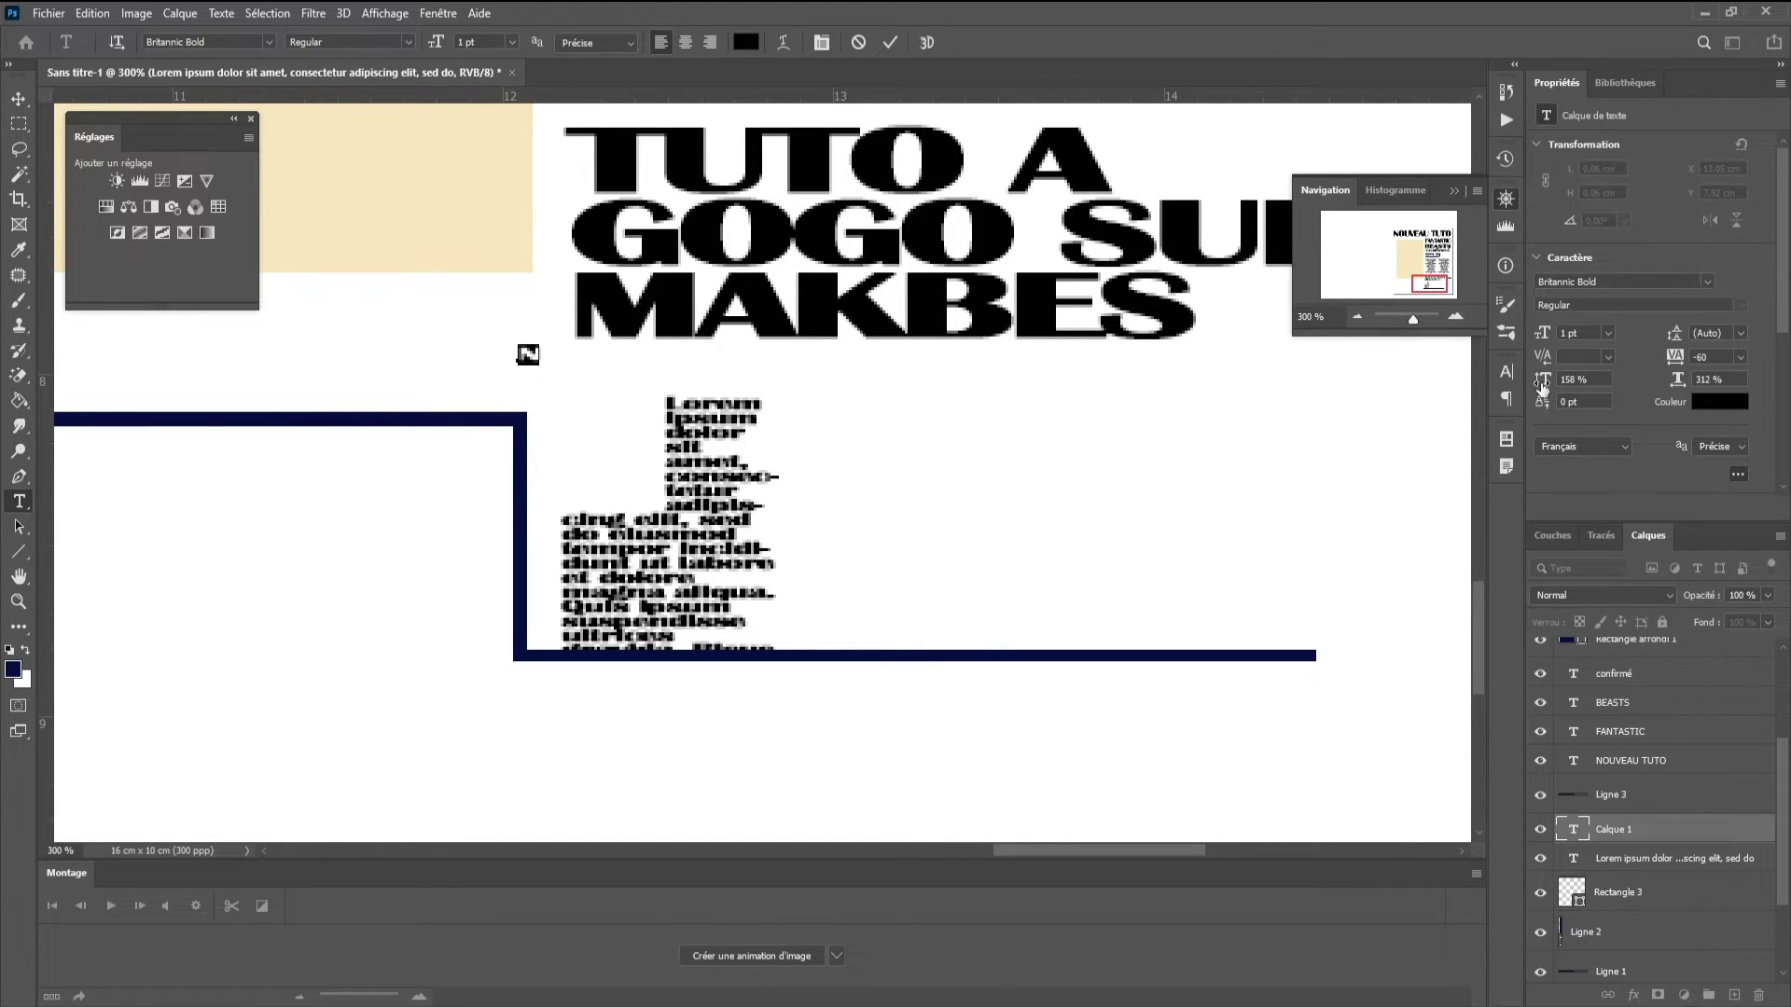
{"action": "left_click_drag", "start_coordinate": [1547, 336], "coordinate": [1553, 339]}
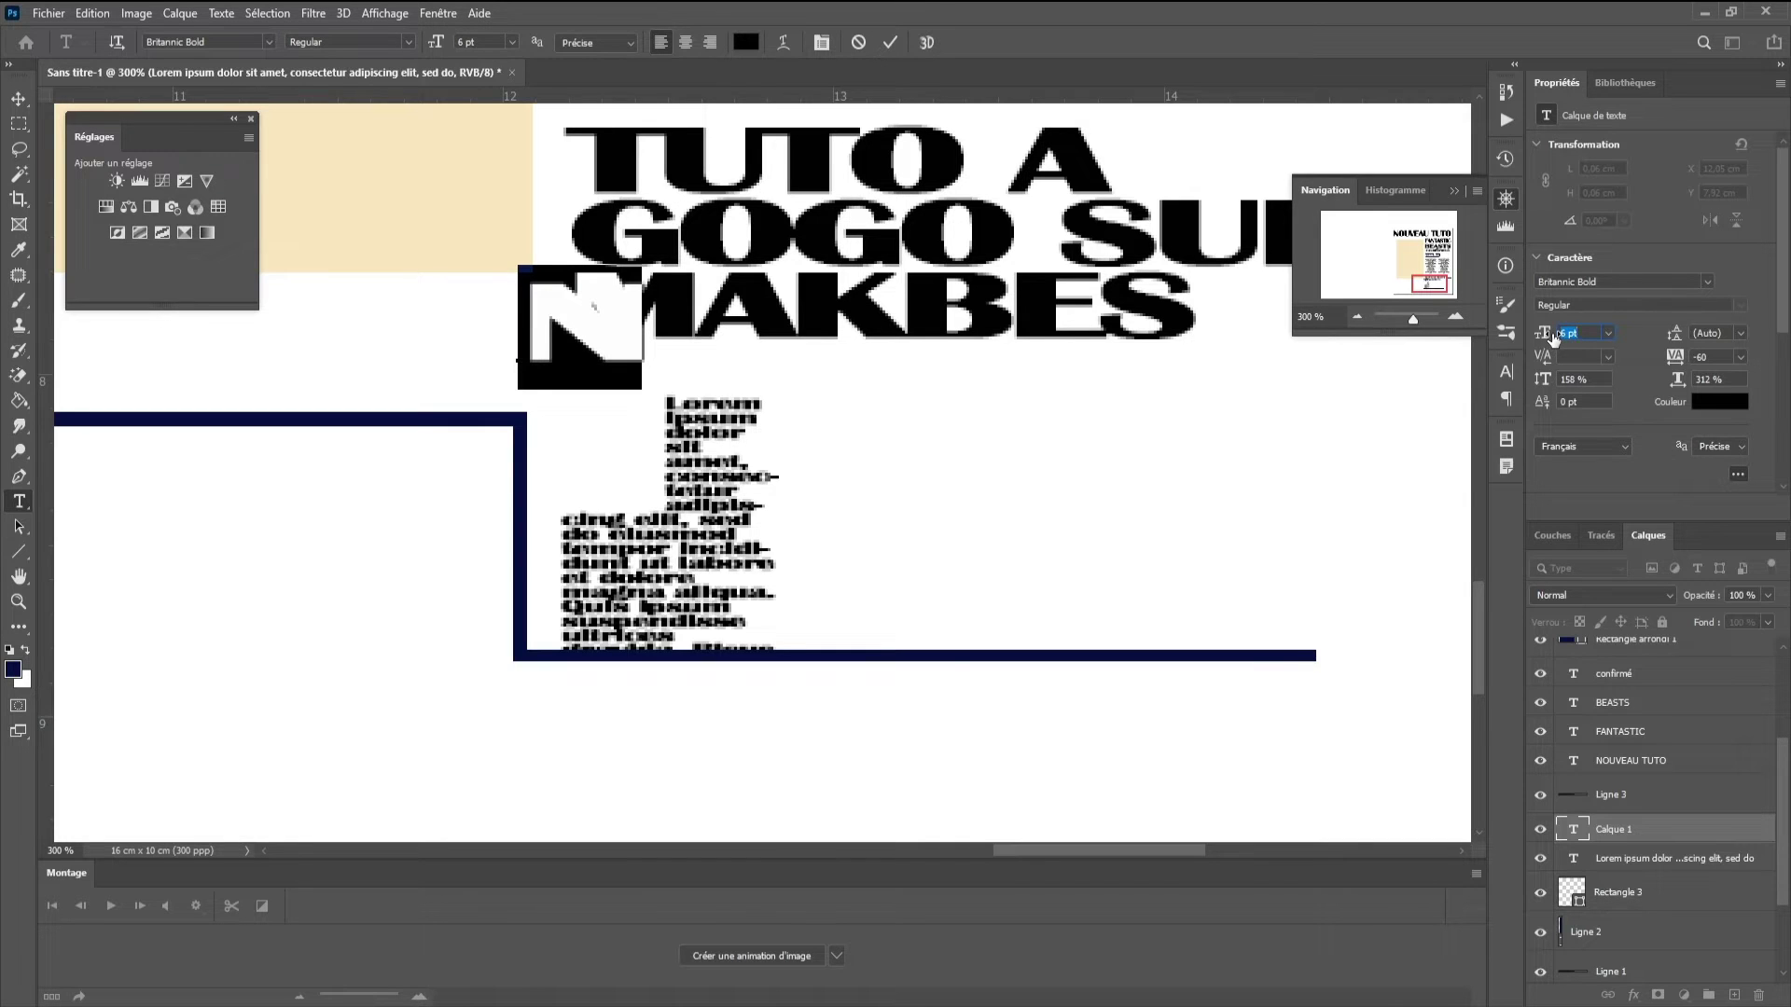
{"action": "left_click", "coordinate": [18, 98]}
- Move the N beside the Lorem text and set its horizontal scale to 281%
{"action": "left_click_drag", "start_coordinate": [634, 361], "coordinate": [638, 472]}
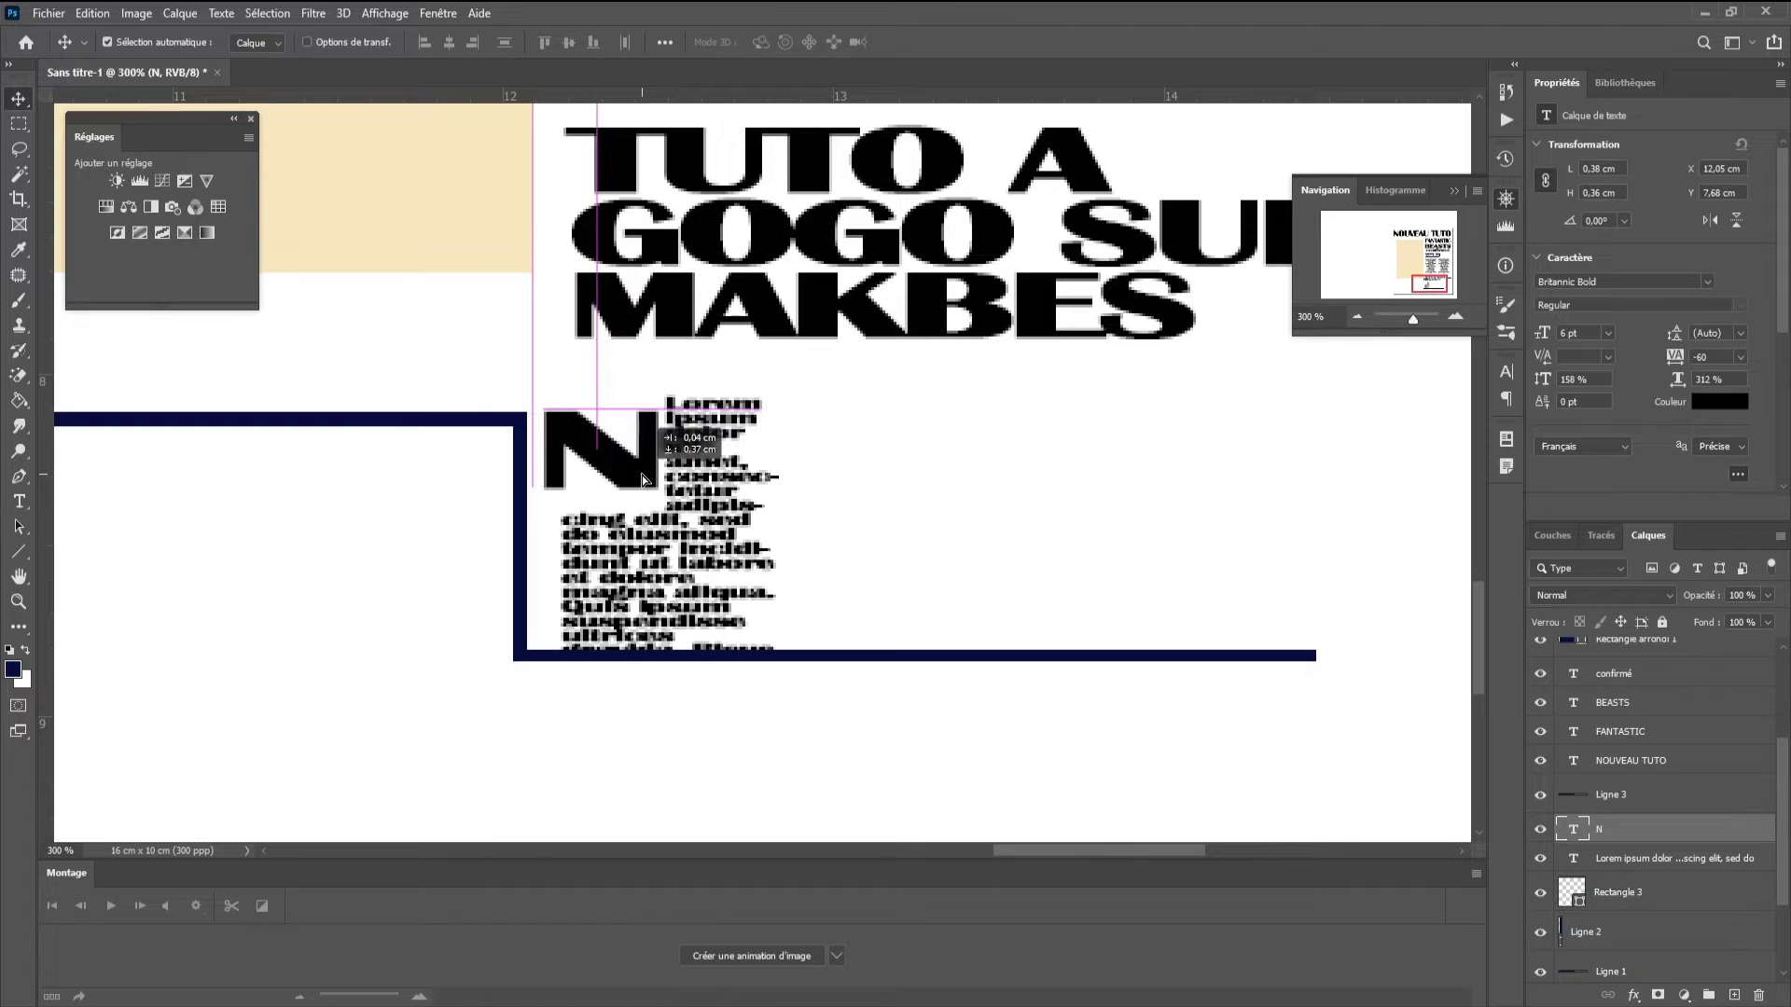
{"action": "left_click_drag", "start_coordinate": [642, 473], "coordinate": [641, 480]}
{"action": "double_click", "coordinate": [1574, 830]}
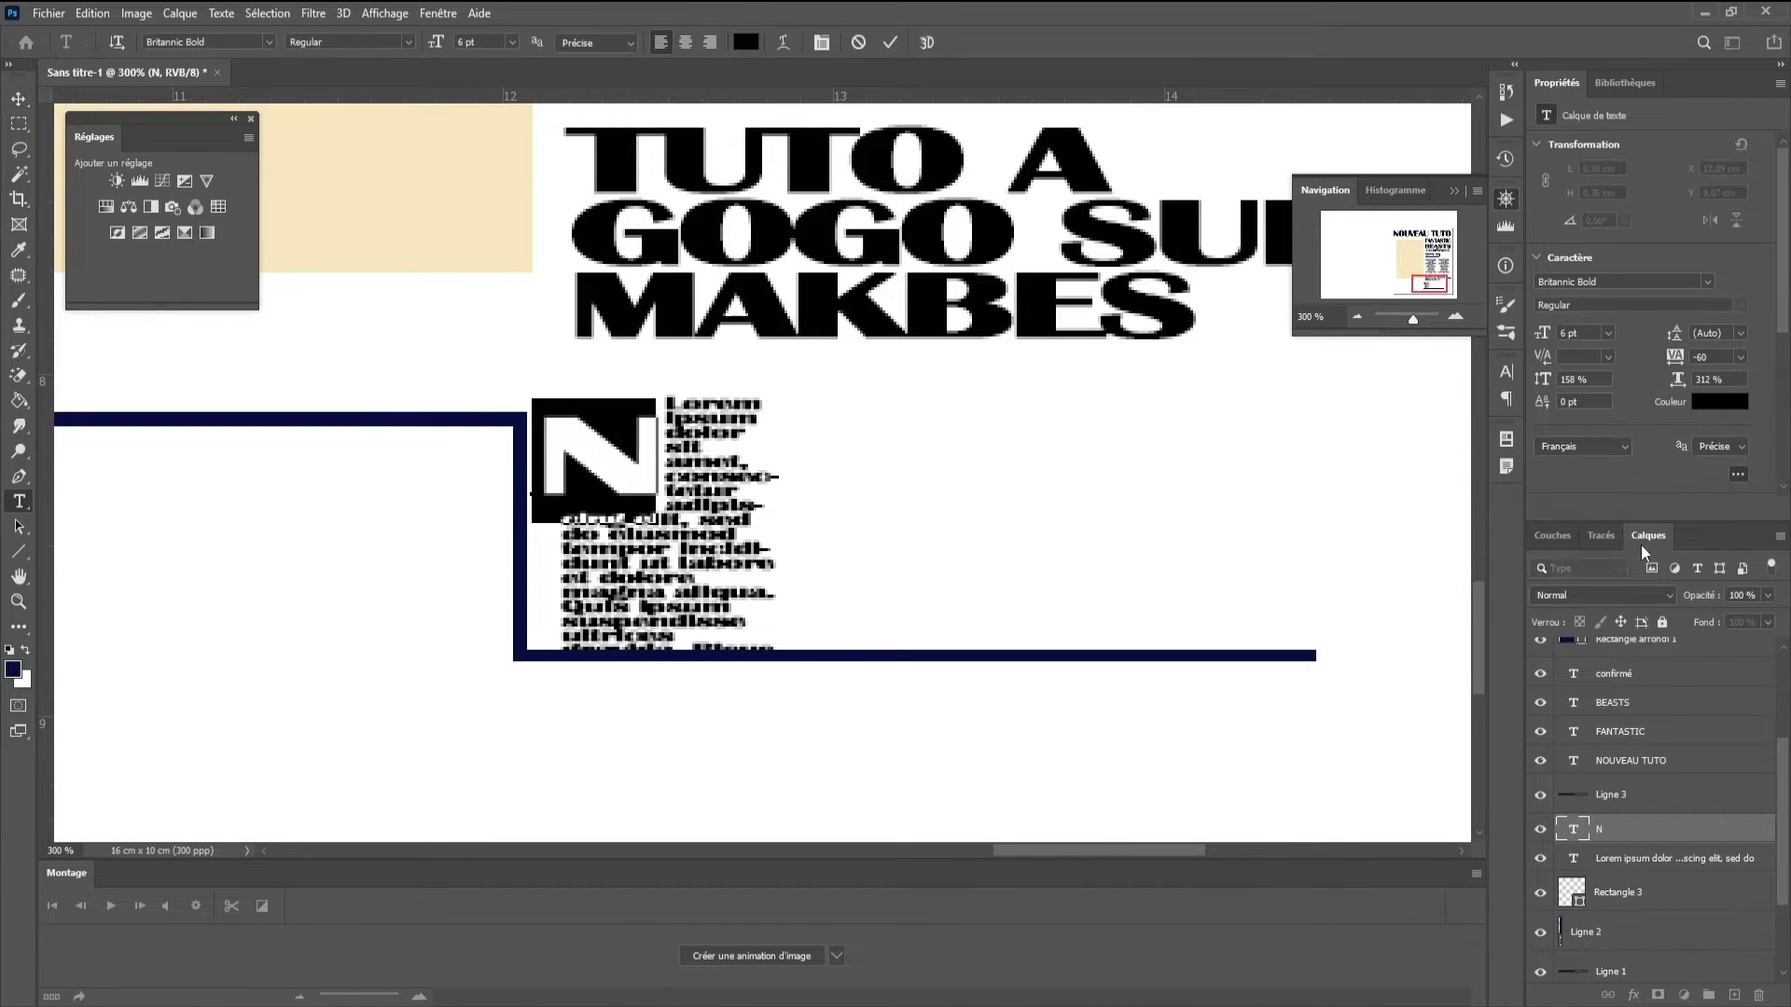
{"action": "left_click_drag", "start_coordinate": [1676, 388], "coordinate": [1647, 390]}
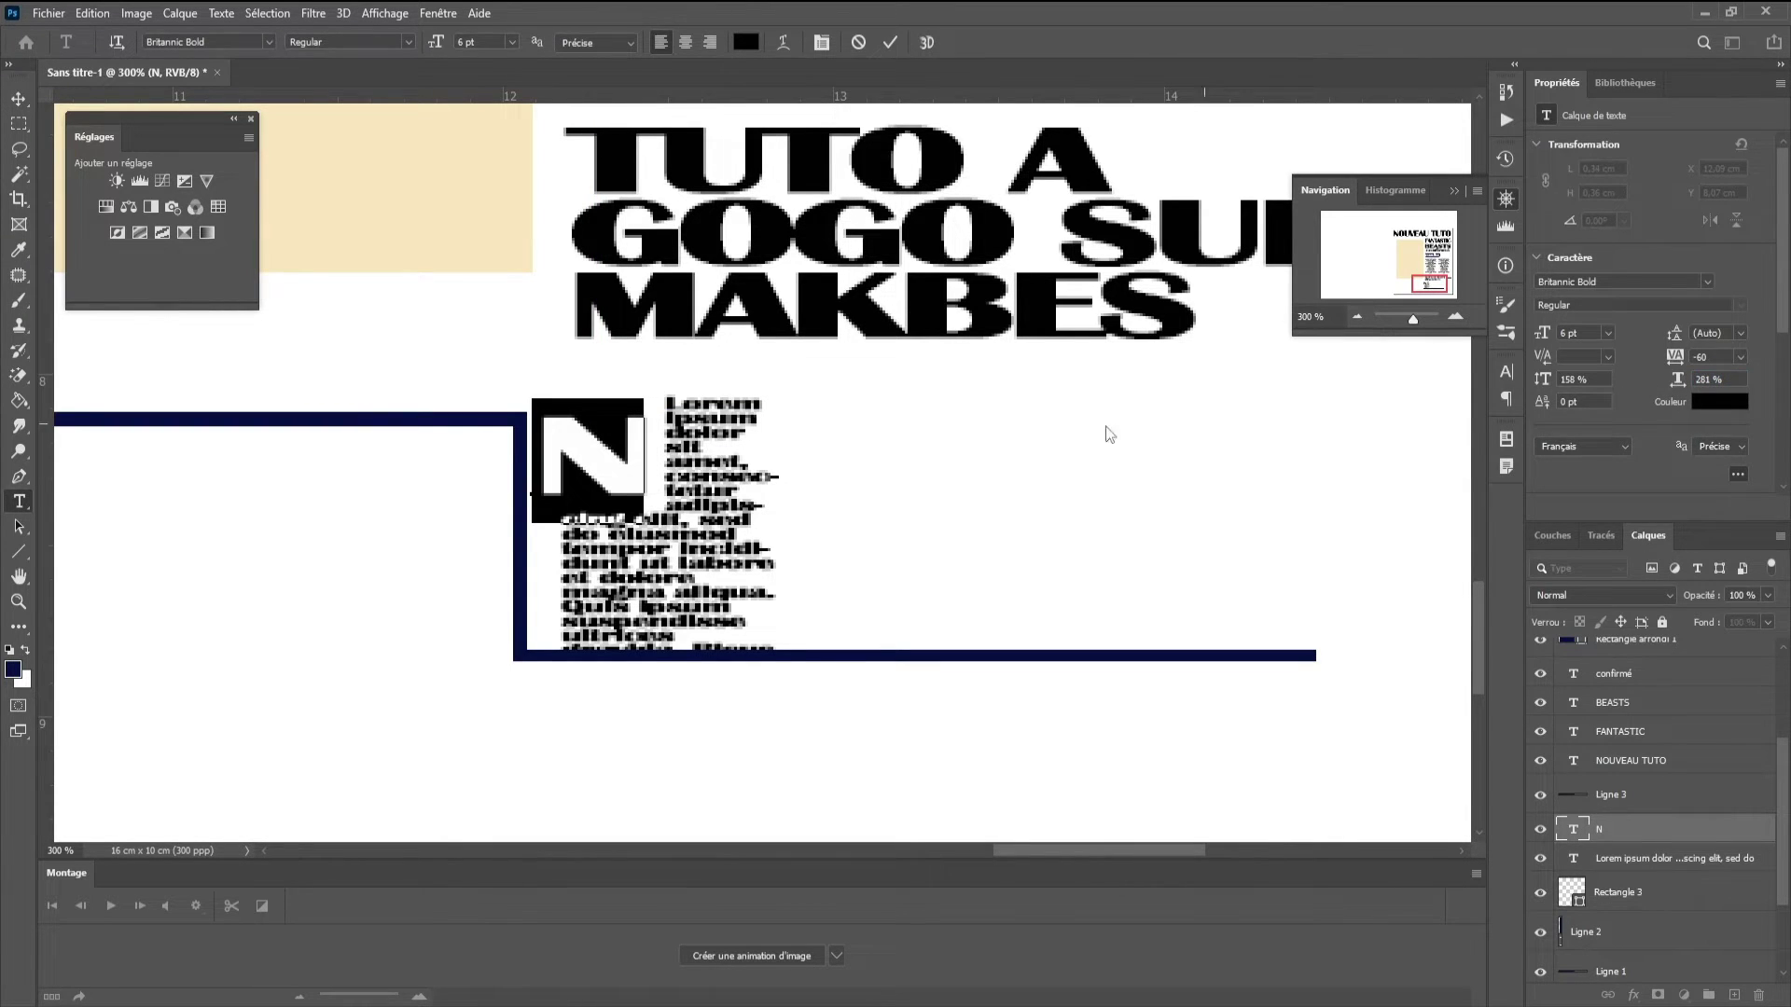
{"action": "left_click_drag", "start_coordinate": [669, 366], "coordinate": [691, 367]}
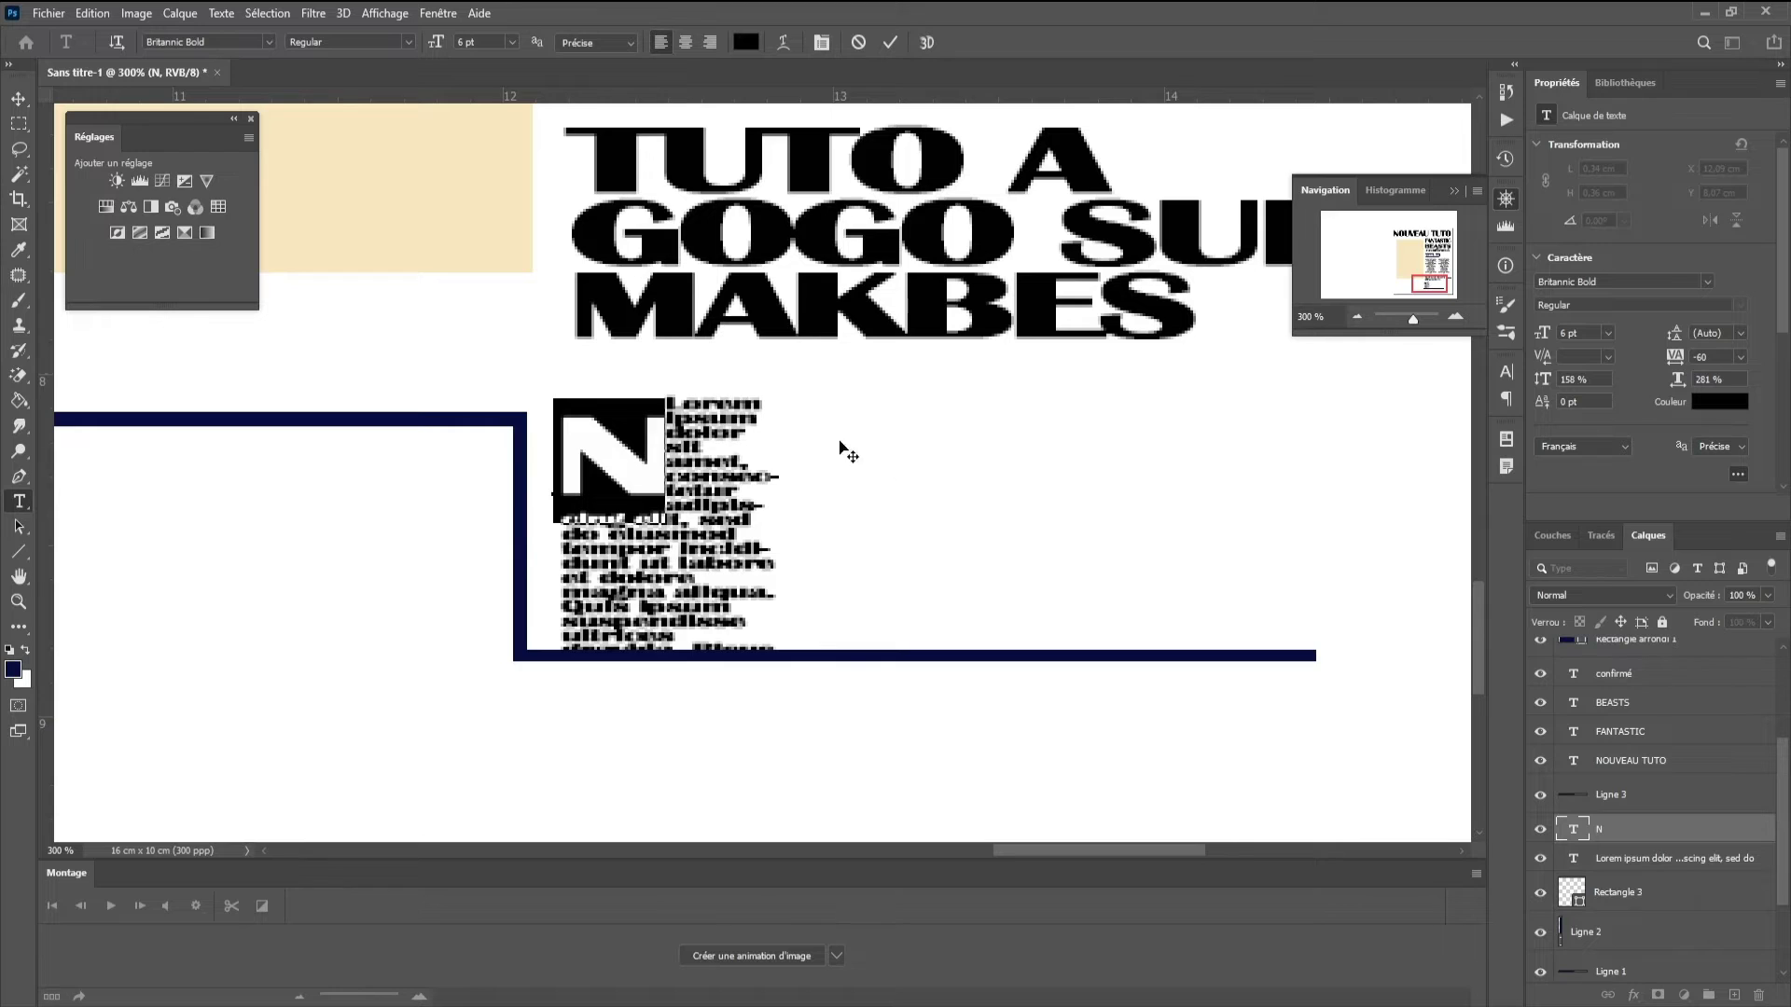
{"action": "key", "text": "Left"}
{"action": "left_click", "coordinate": [1647, 829]}
{"action": "key", "text": "v"}
{"action": "key", "text": "Left"}
{"action": "key", "text": "Left"}
{"action": "key", "text": "Right"}
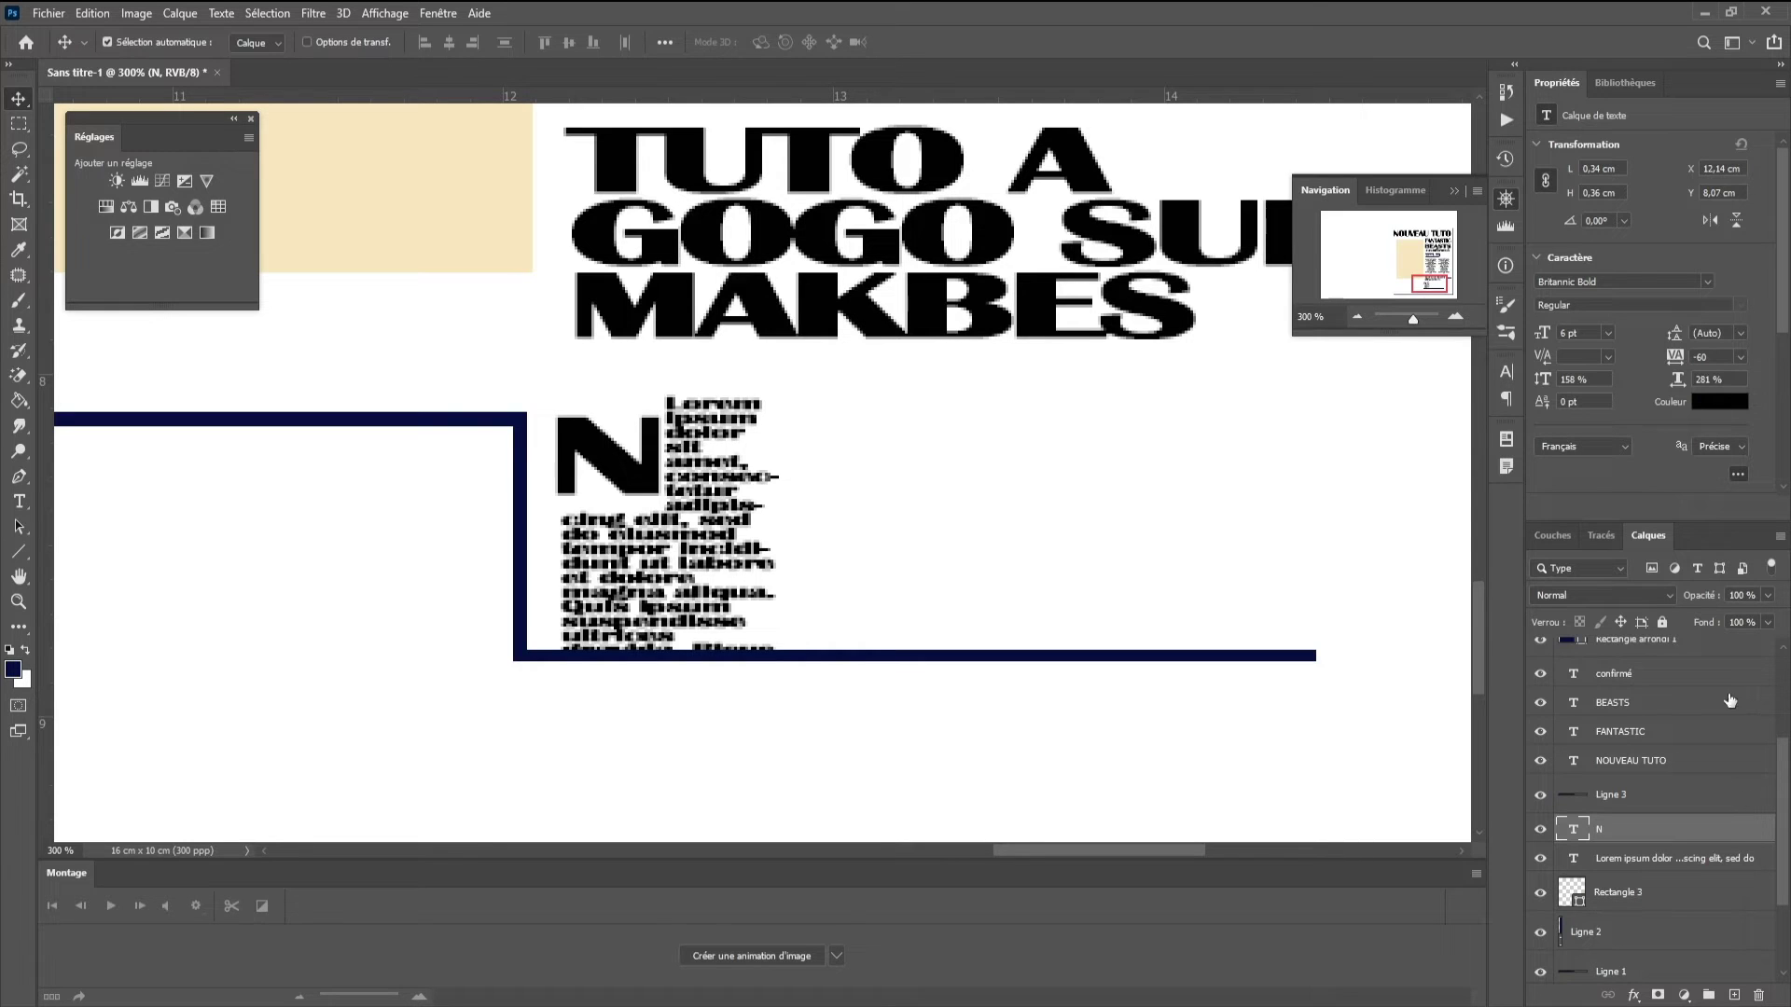
- Increase the N's leading, then zoom out to view the whole page
{"action": "double_click", "coordinate": [1574, 830]}
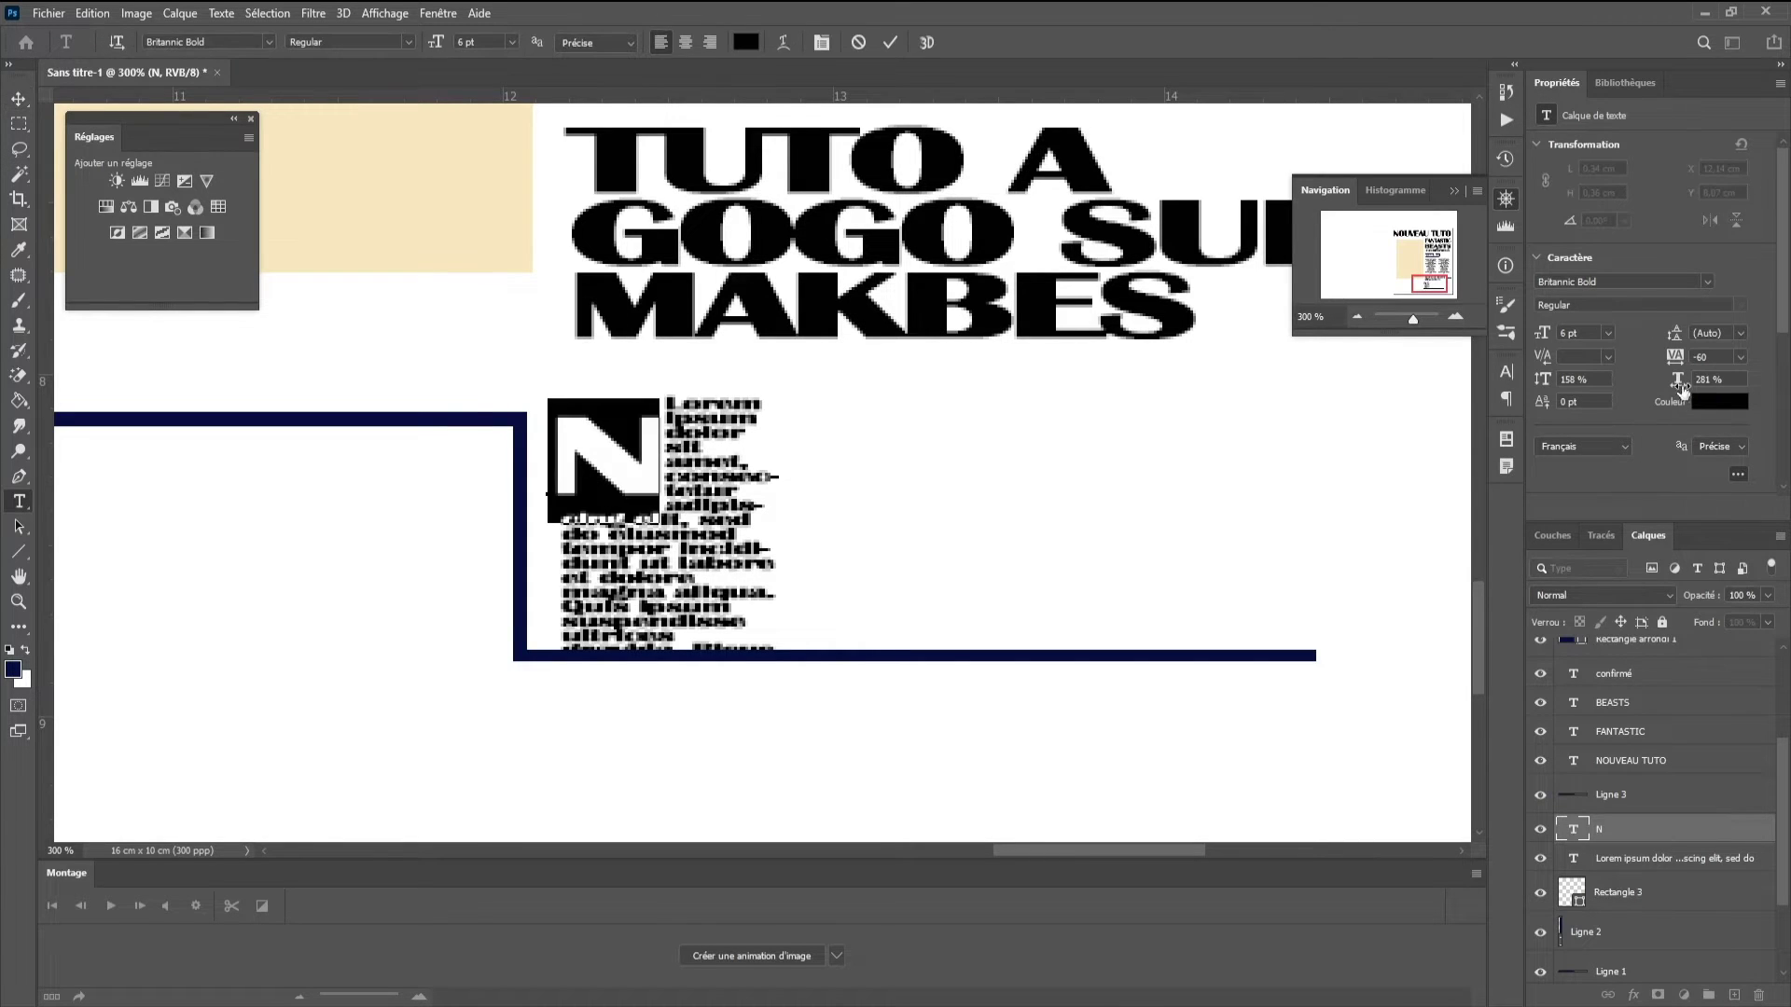
{"action": "left_click_drag", "start_coordinate": [1546, 385], "coordinate": [1582, 392]}
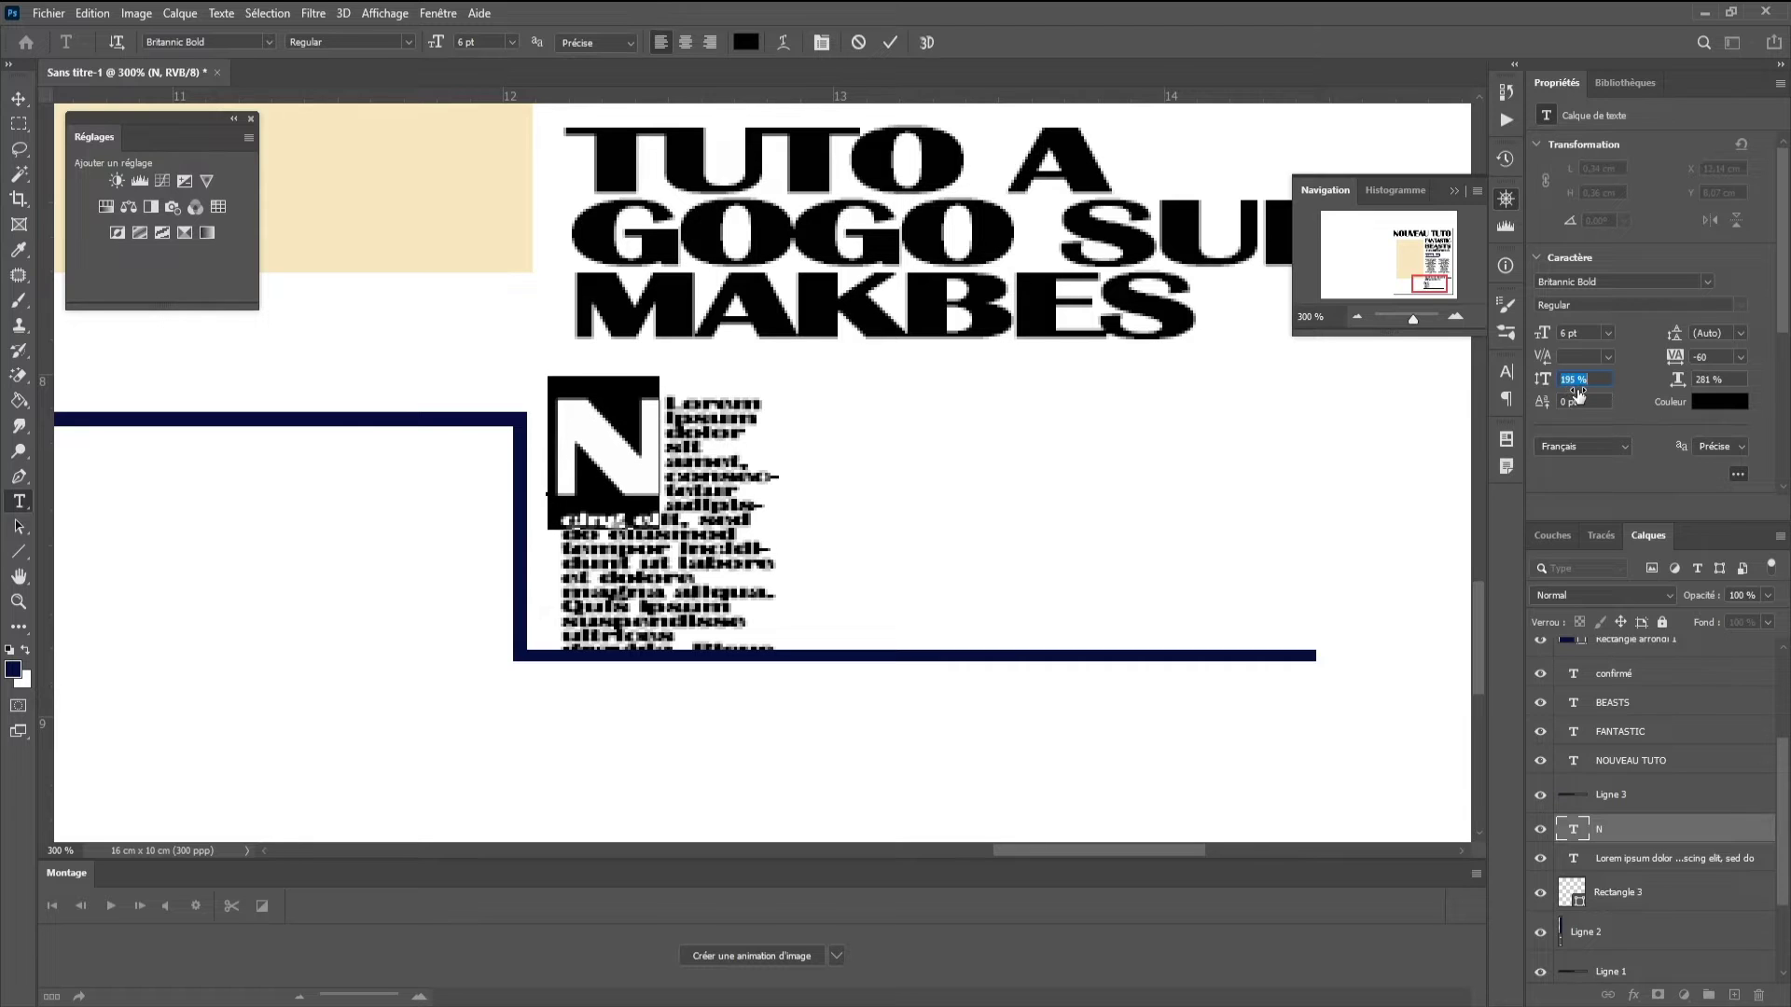
{"action": "left_click", "coordinate": [21, 106]}
{"action": "left_click", "coordinate": [1357, 317]}
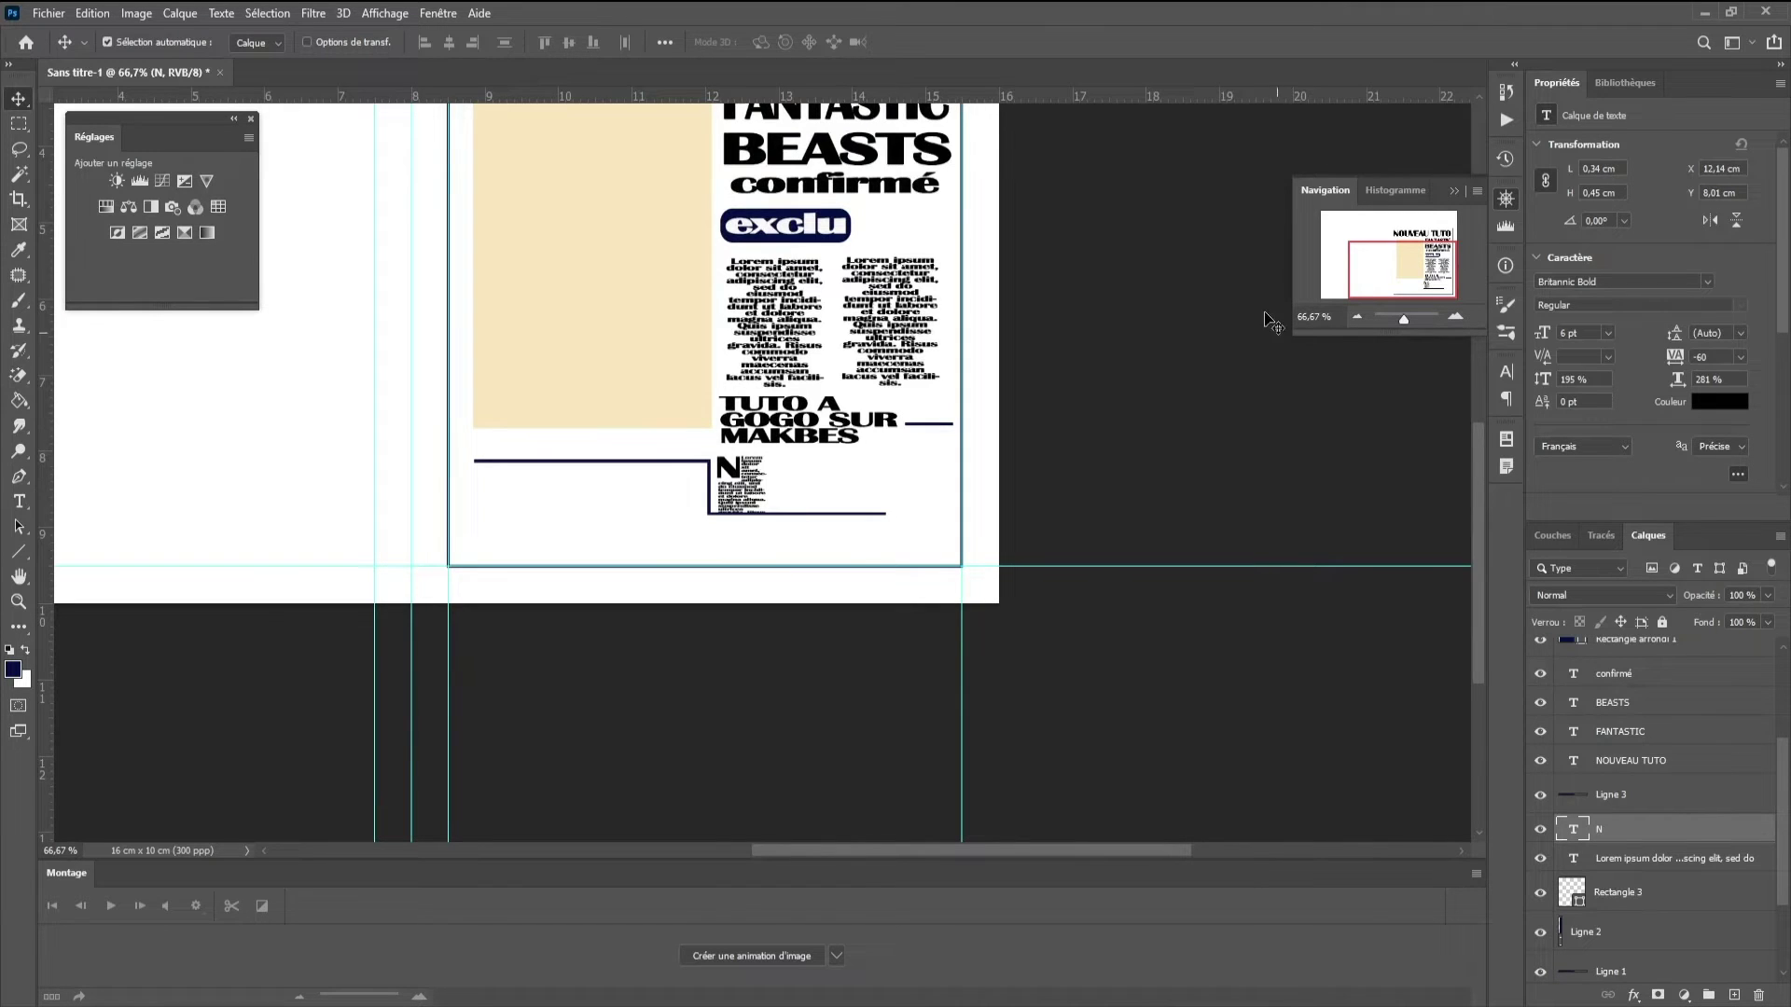
- Add a small centred placeholder text box beside the N drop cap in tiny type
{"action": "left_click", "coordinate": [19, 501]}
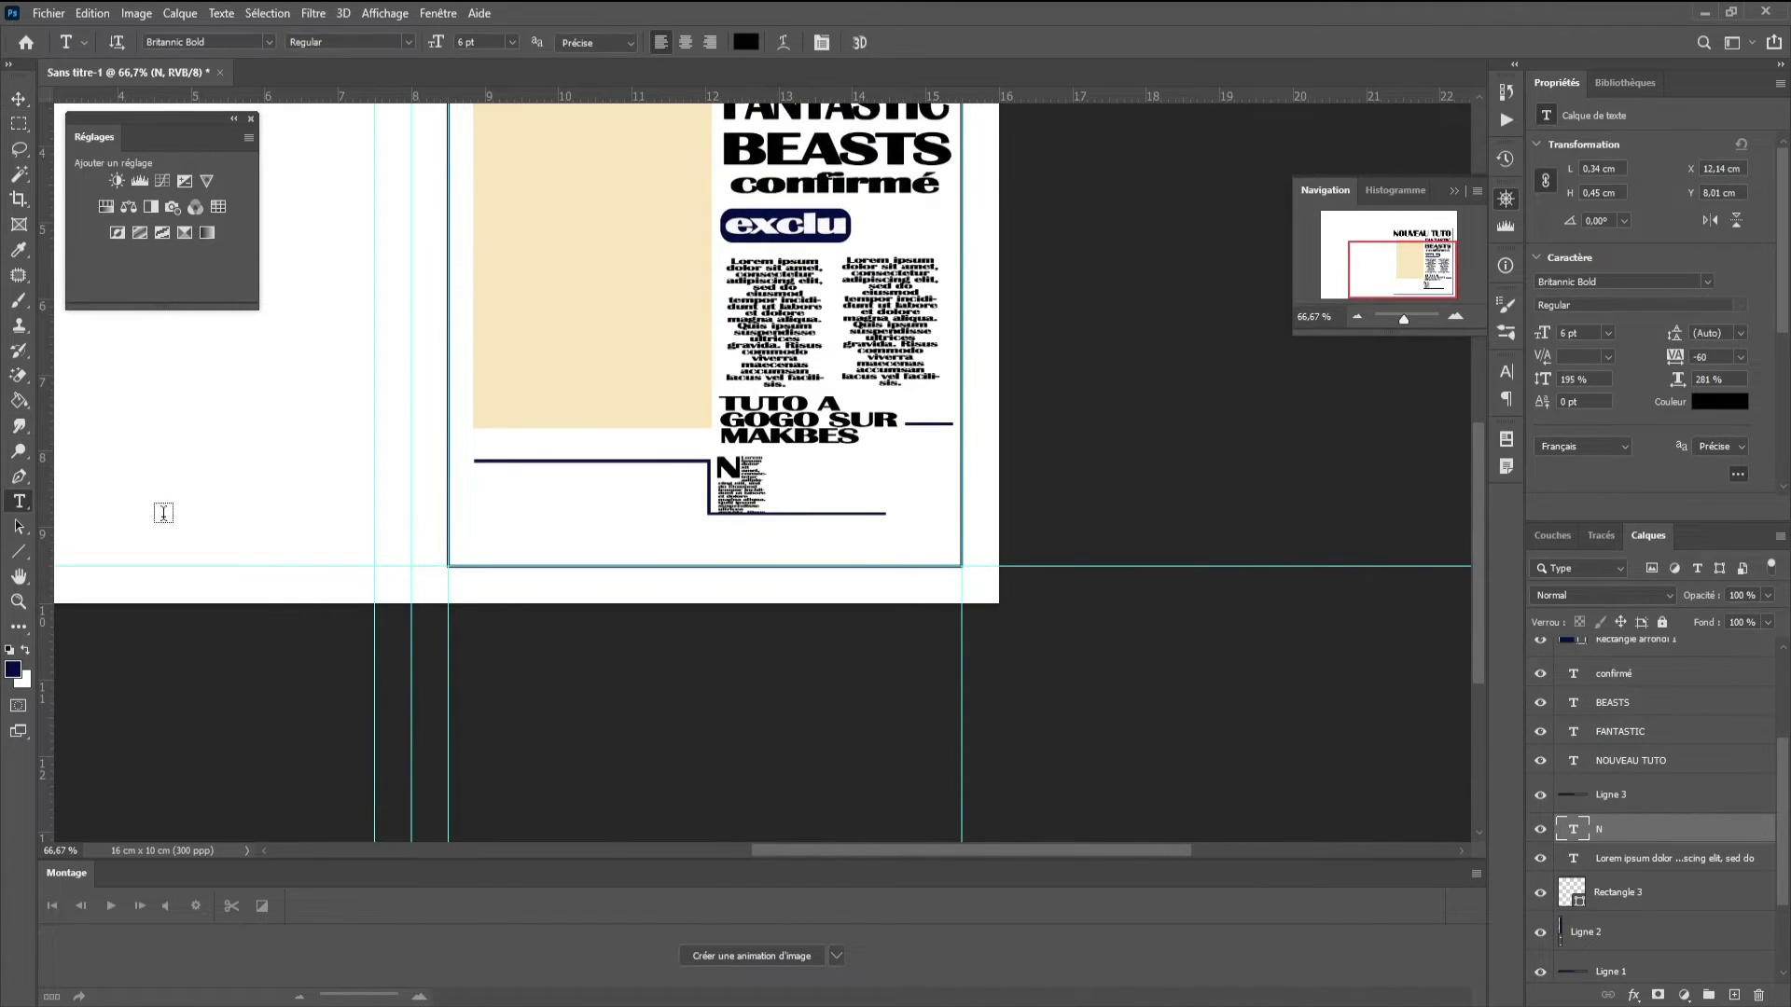
{"action": "left_click_drag", "start_coordinate": [786, 464], "coordinate": [852, 511]}
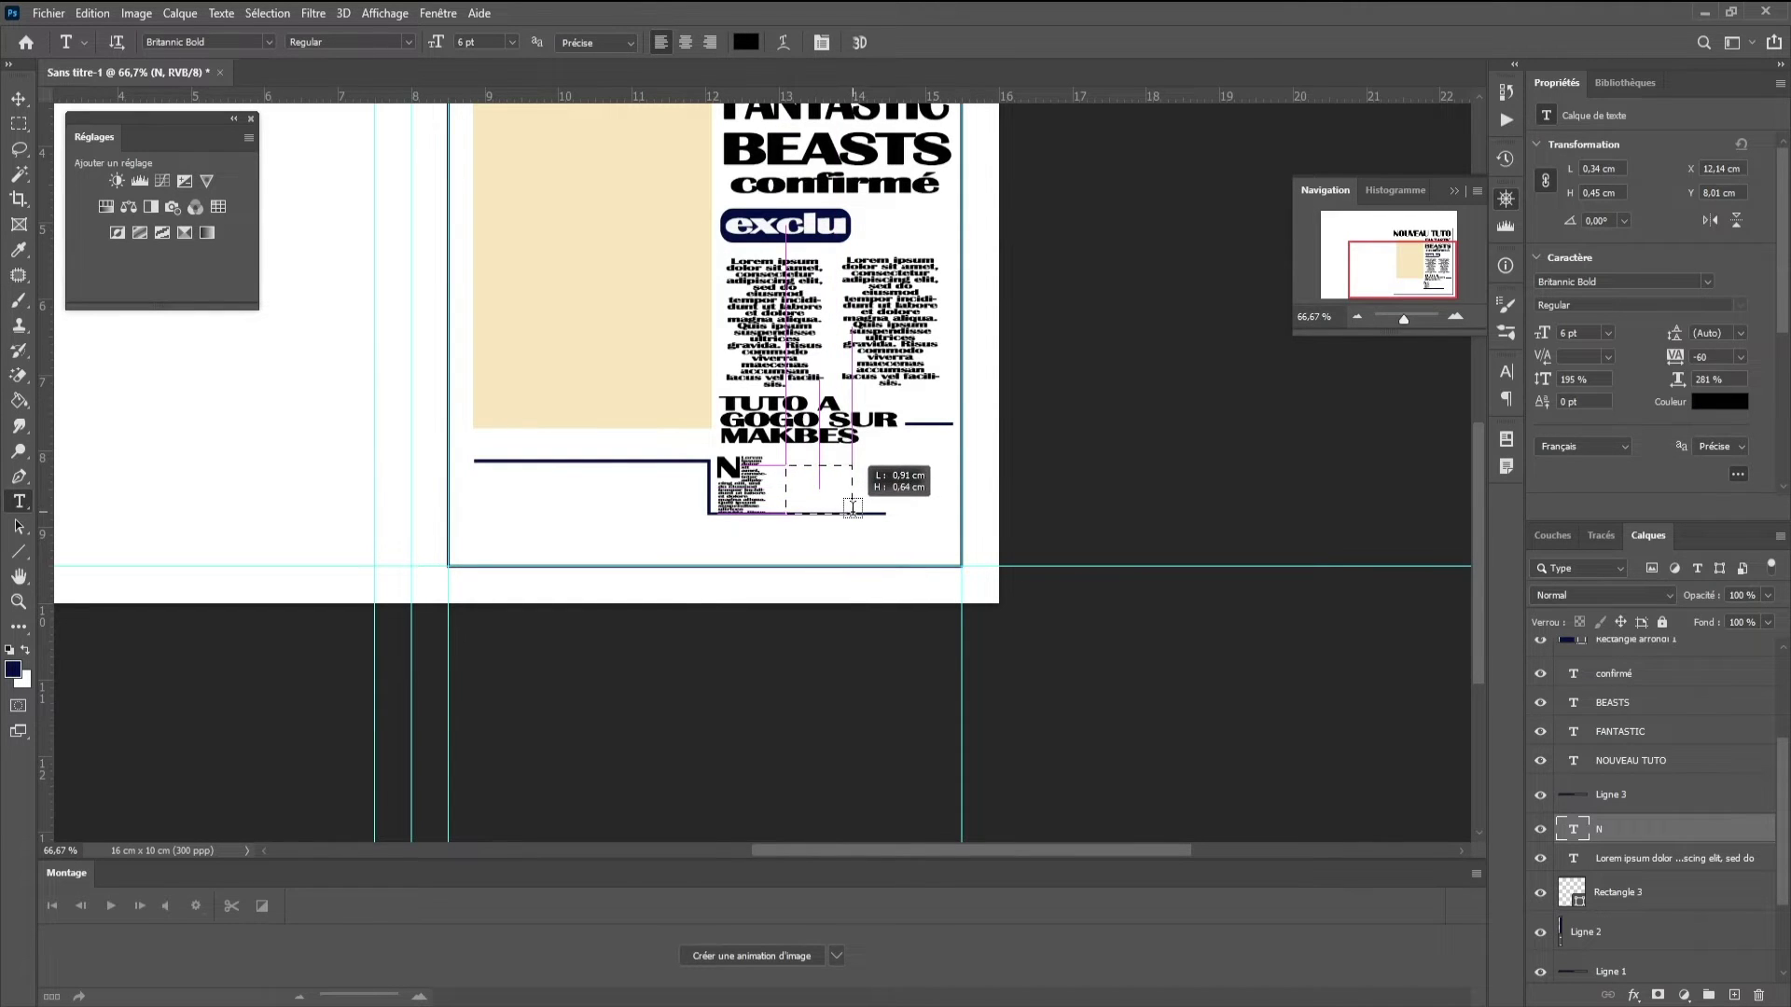
{"action": "left_click_drag", "start_coordinate": [852, 507], "coordinate": [850, 511]}
{"action": "left_click_drag", "start_coordinate": [1546, 334], "coordinate": [1318, 383]}
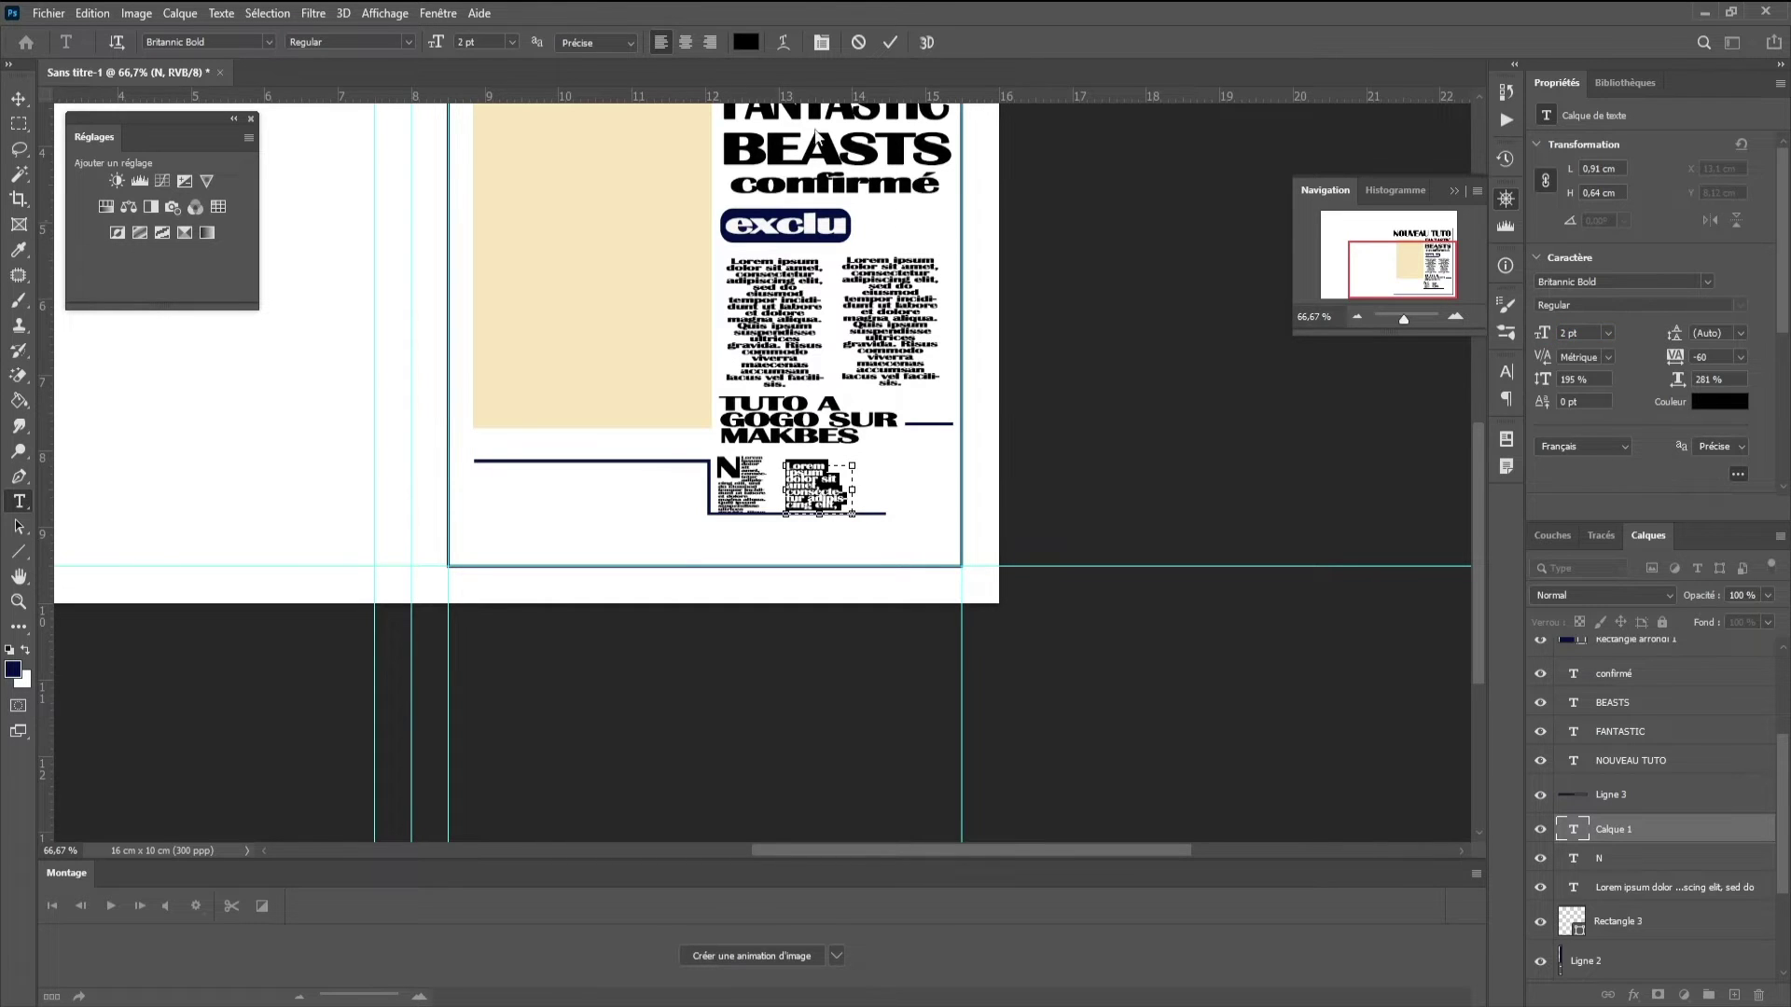
{"action": "key", "text": "ctrl+shift+c"}
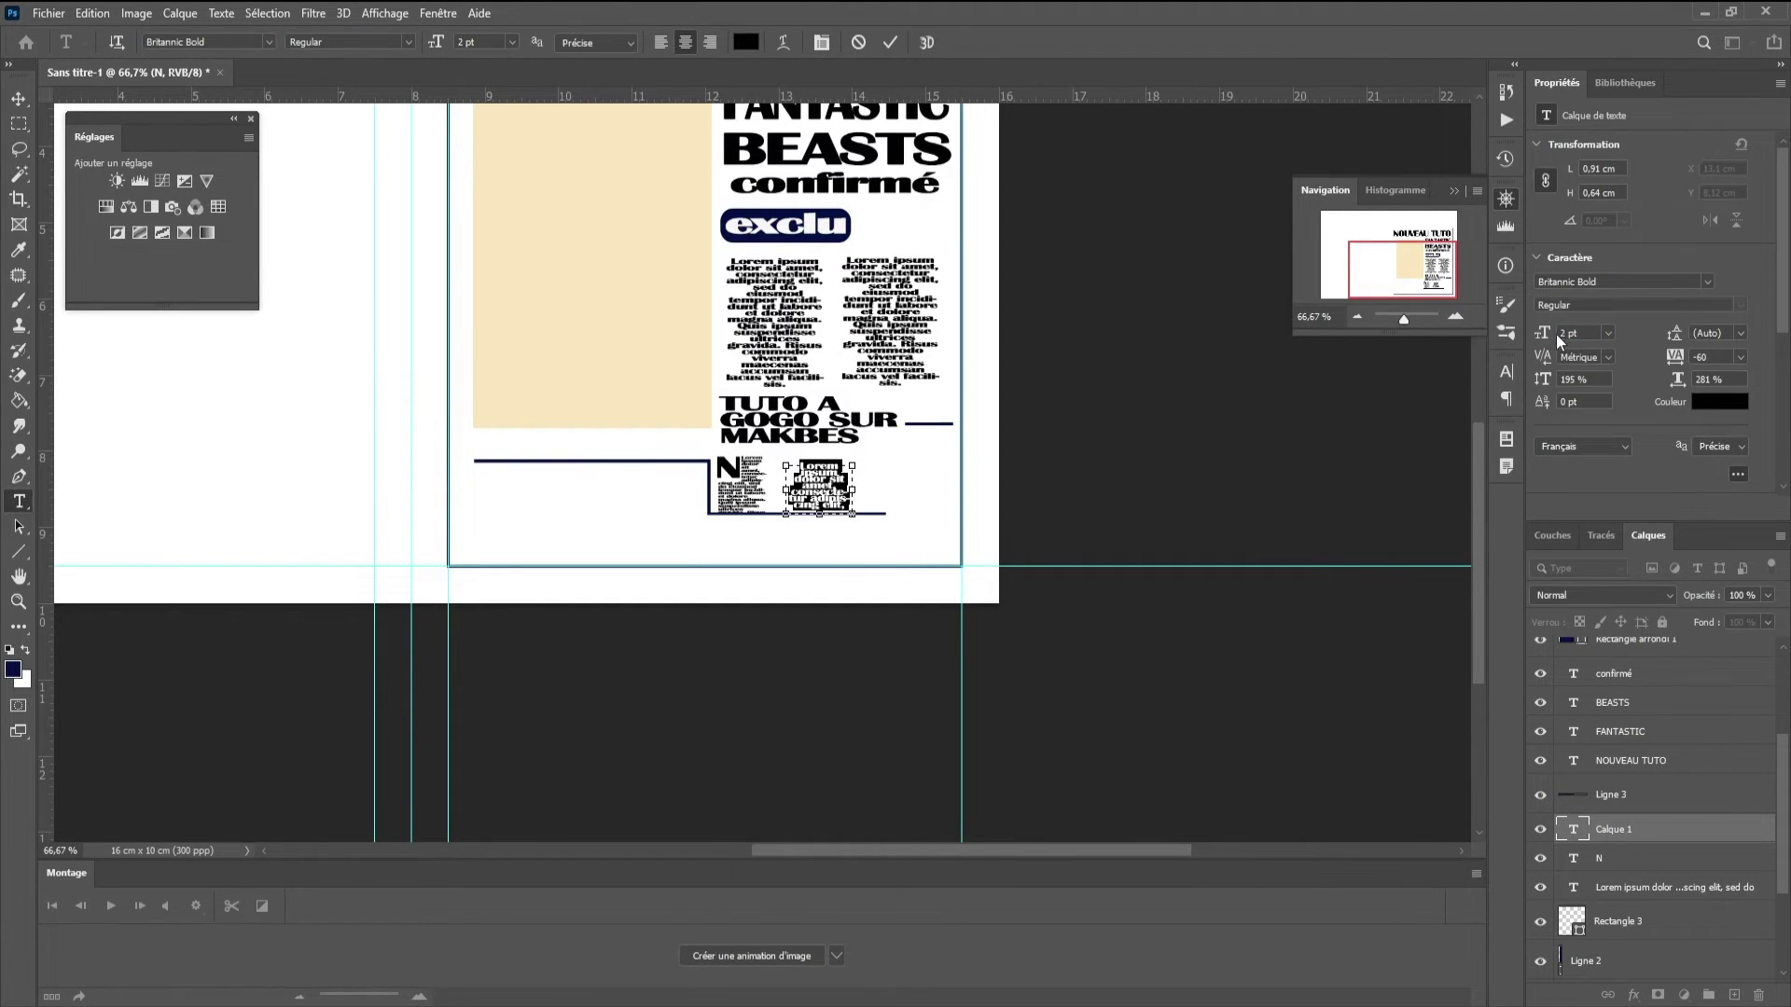
{"action": "left_click_drag", "start_coordinate": [1547, 337], "coordinate": [1555, 343]}
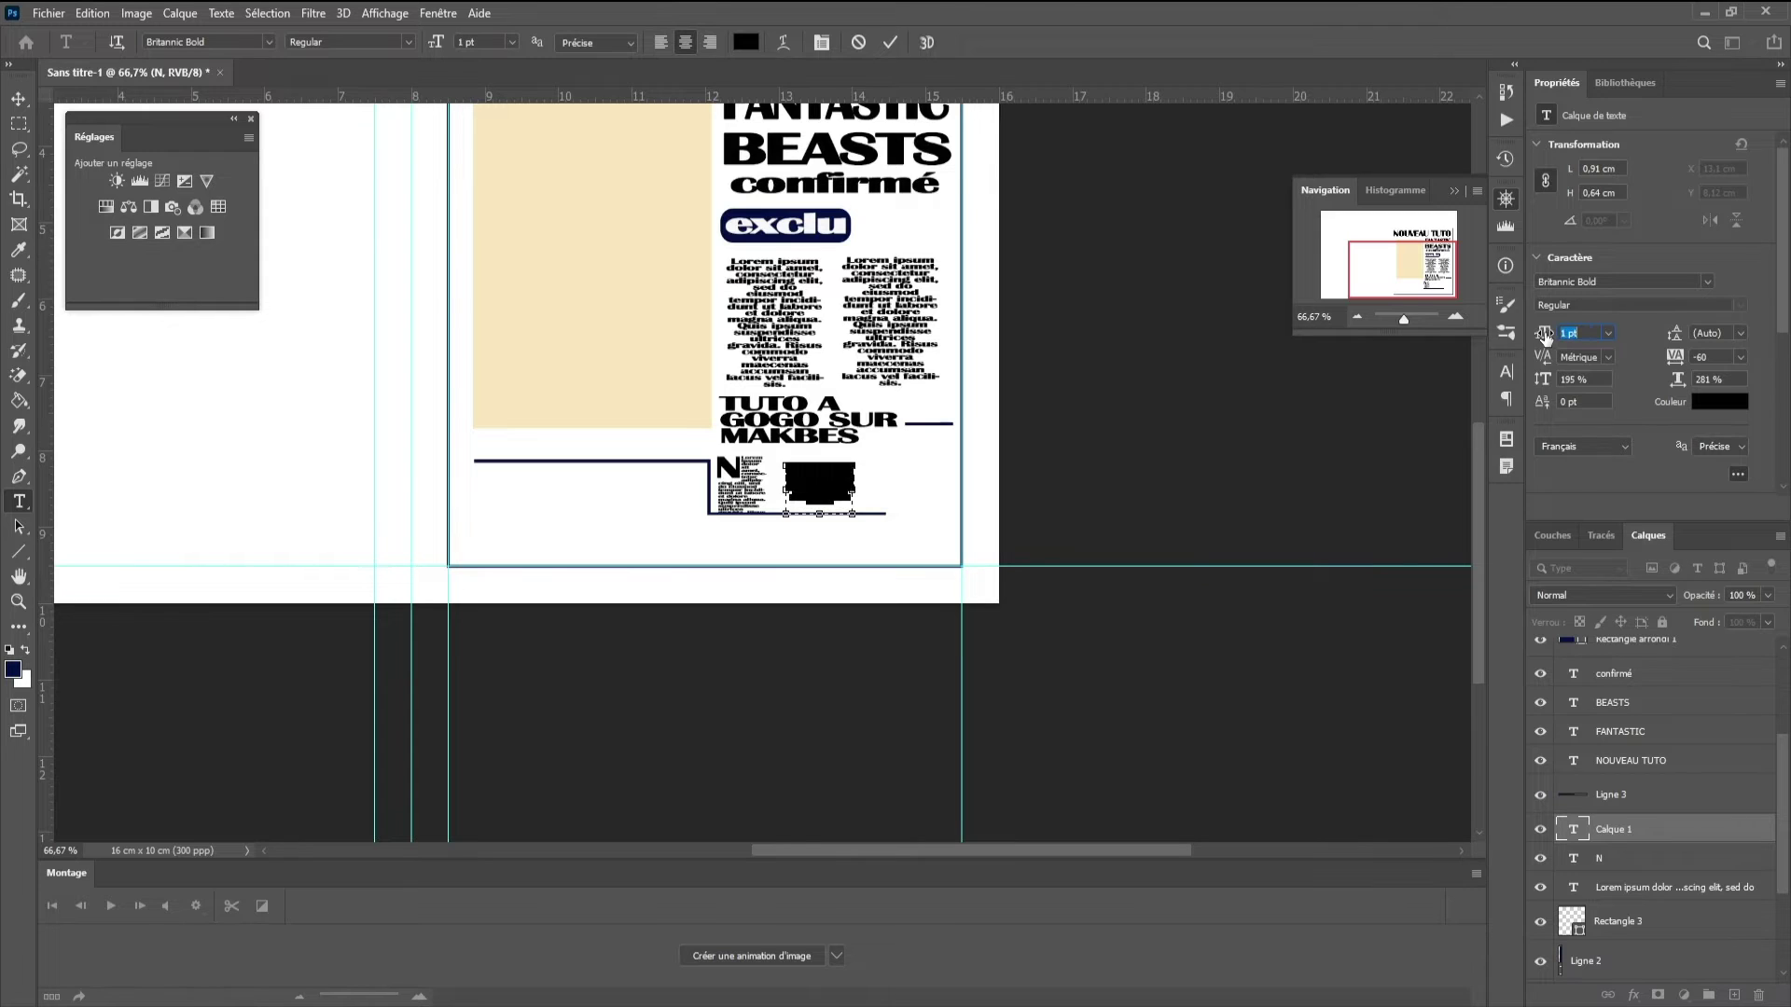
- Nudge the small text block up and to the left
{"action": "left_click", "coordinate": [18, 99]}
{"action": "key", "text": "Up"}
{"action": "key", "text": "Up"}
{"action": "key", "text": "Up"}
{"action": "key", "text": "Left"}
{"action": "key", "text": "Left"}
{"action": "key", "text": "Left"}
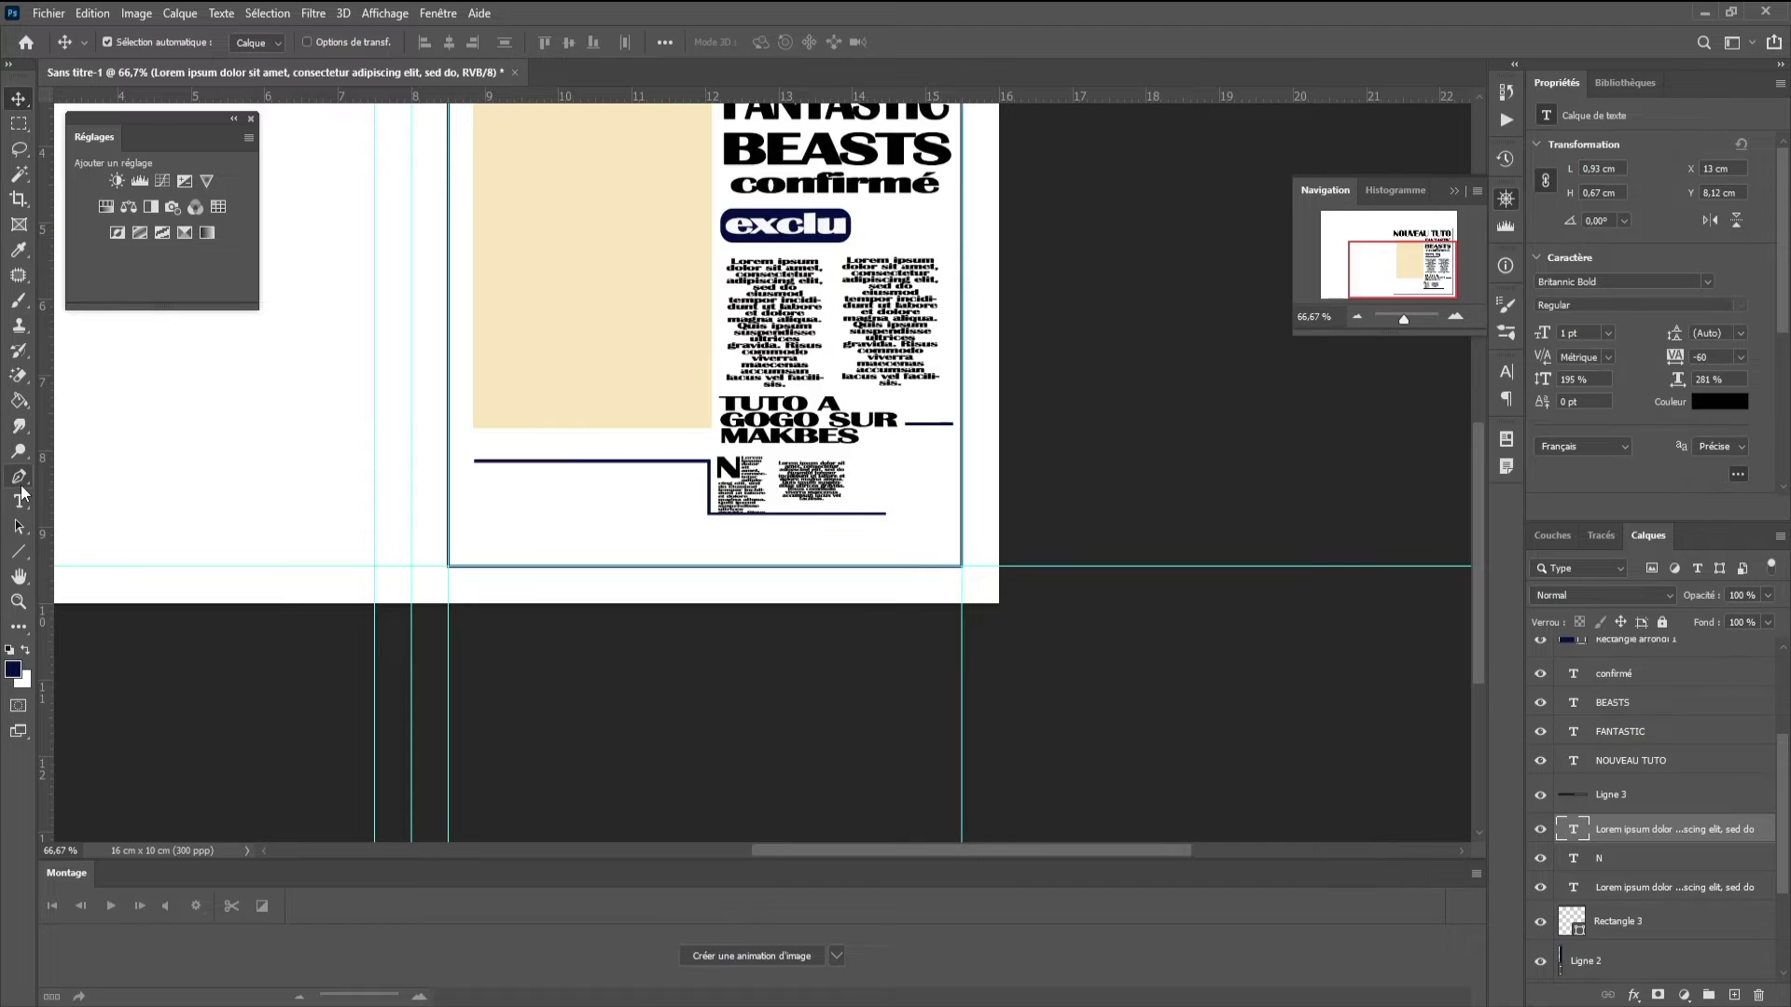
{"action": "left_click", "coordinate": [20, 480]}
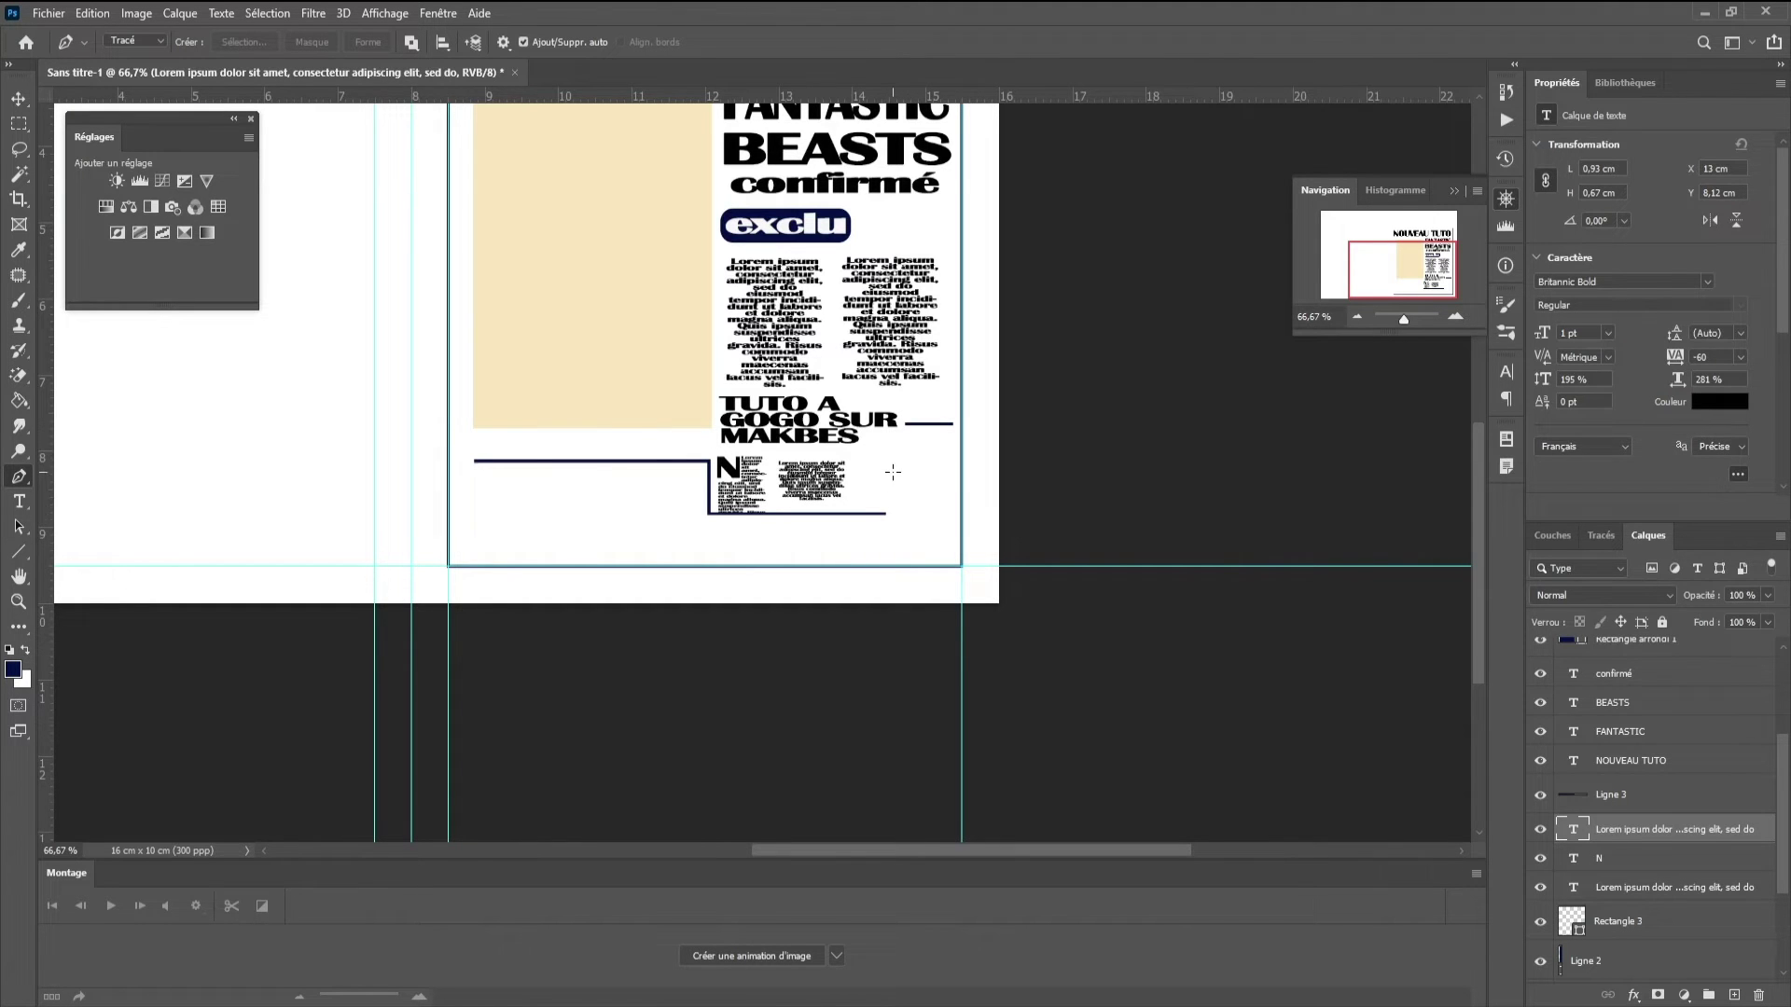
- Draw a closed stepped Pen path to the right of the lower article
{"action": "left_click", "coordinate": [1458, 316]}
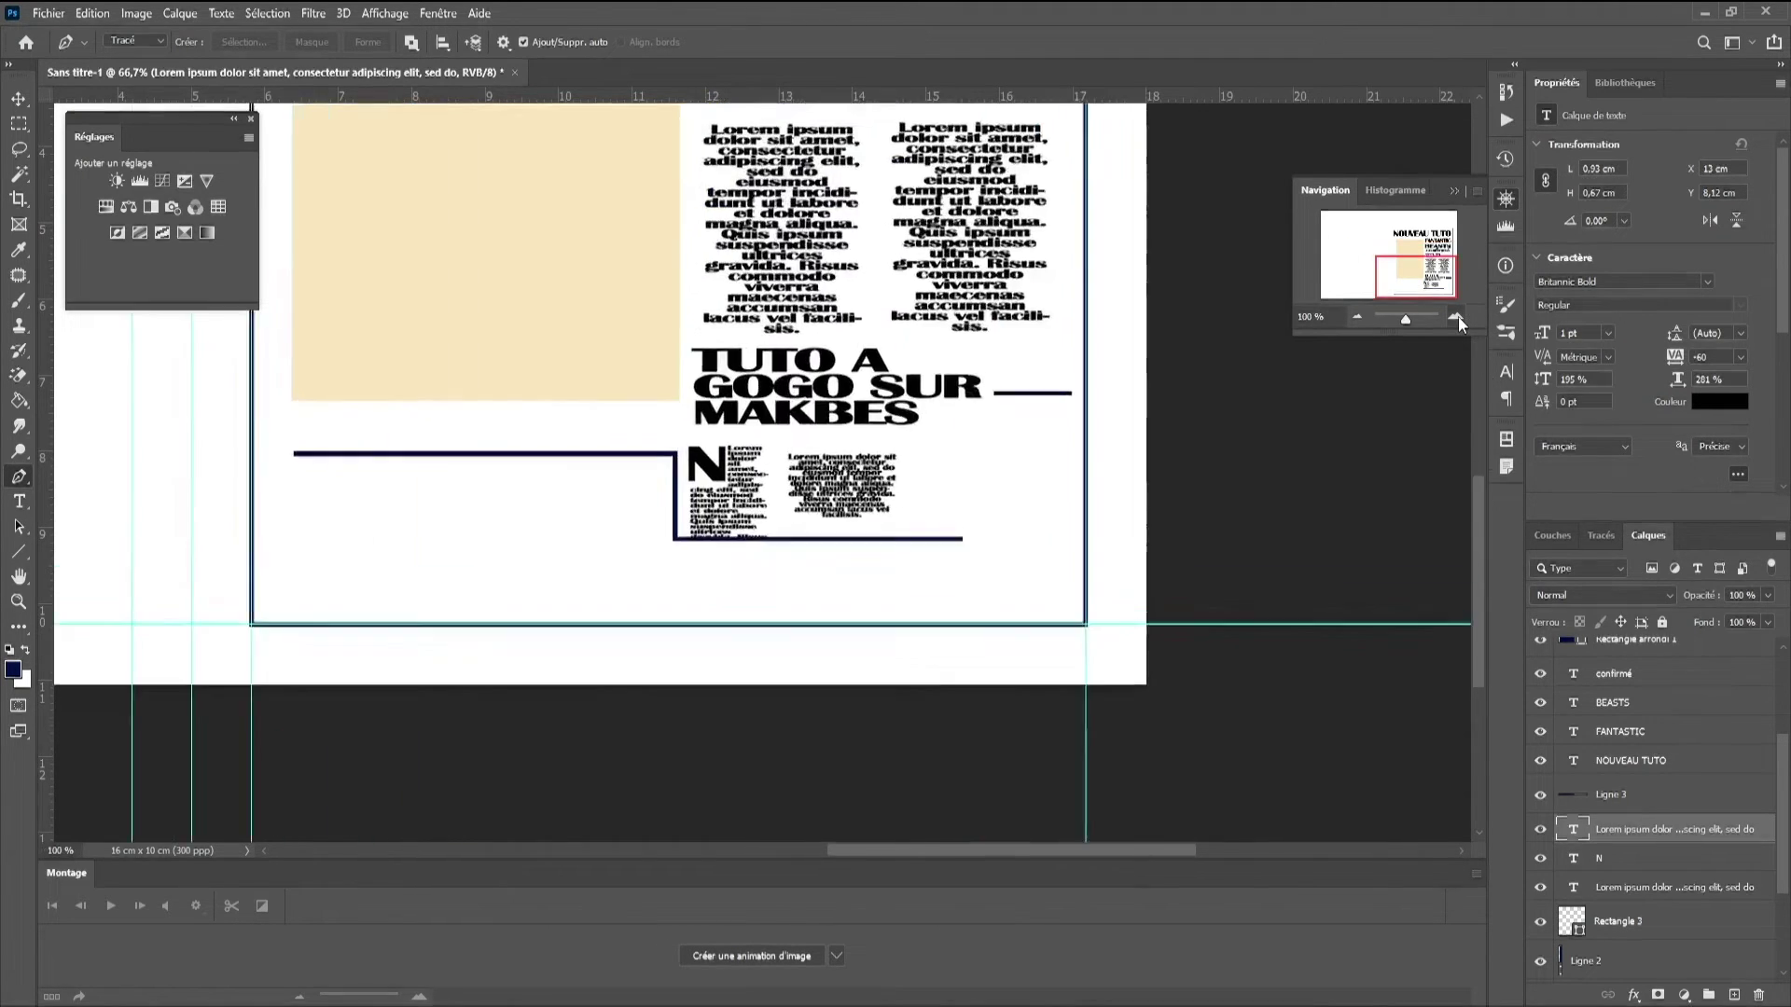
{"action": "left_click_drag", "start_coordinate": [1427, 272], "coordinate": [1428, 276]}
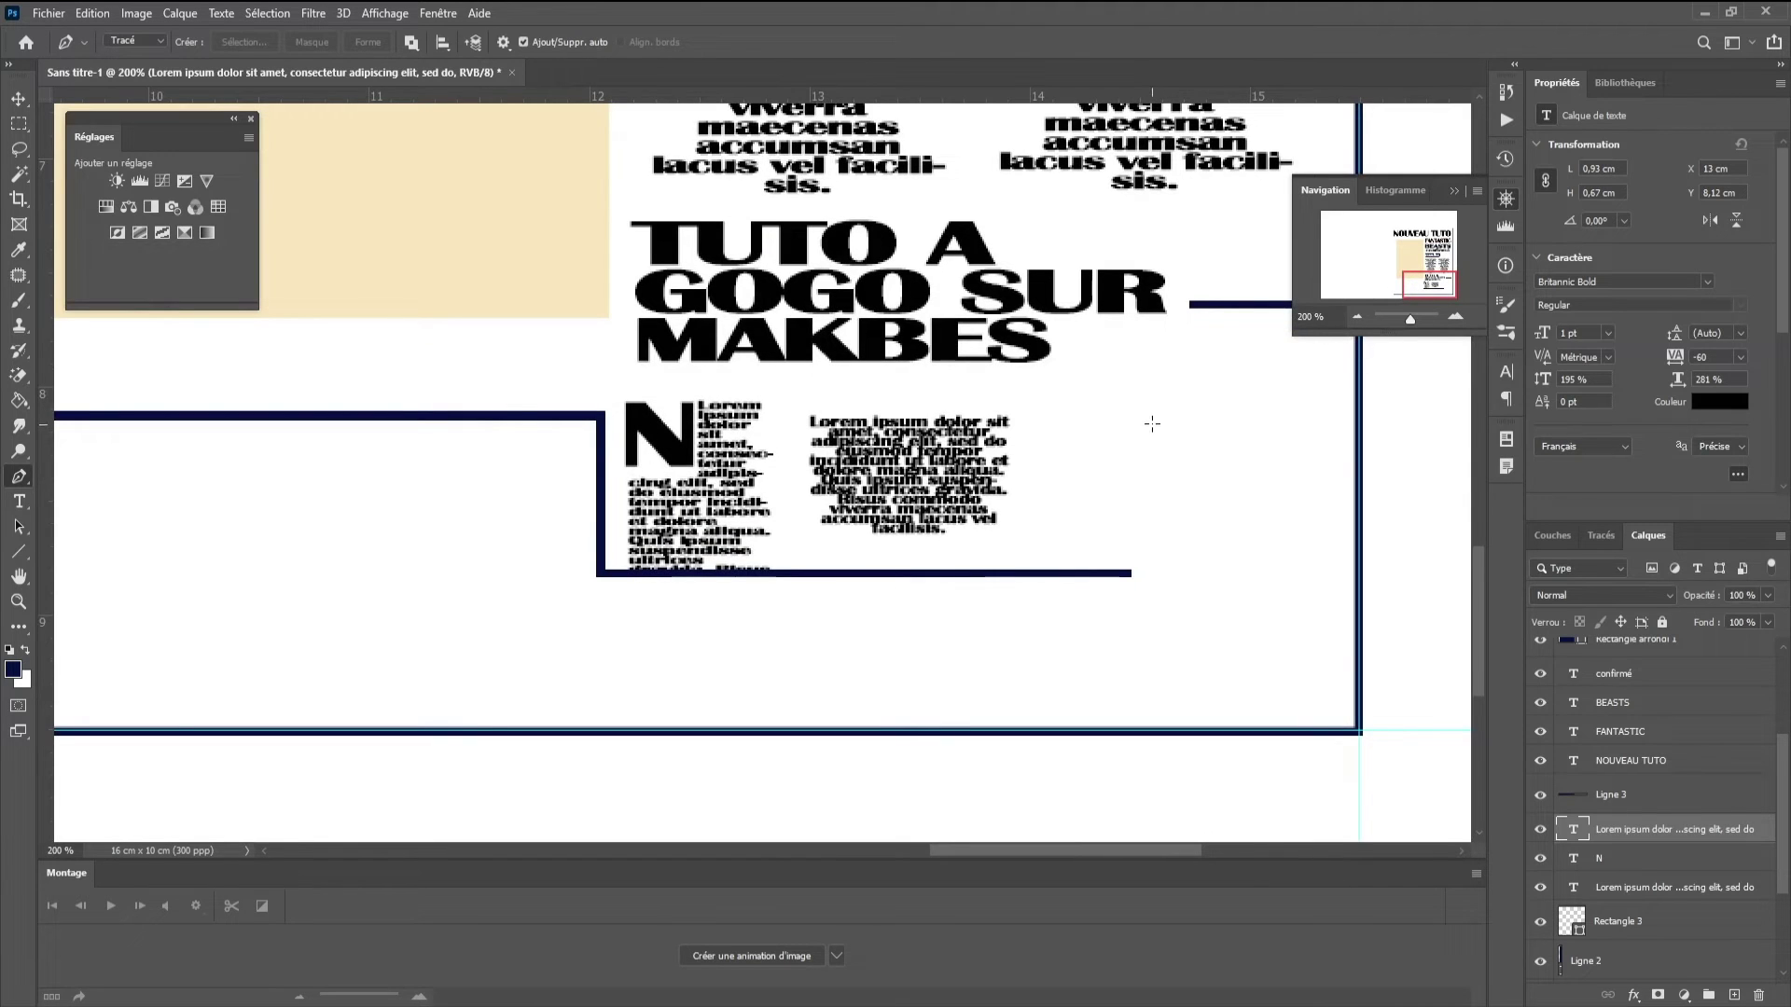
{"action": "left_click", "coordinate": [1131, 572]}
{"action": "left_click", "coordinate": [1132, 408]}
{"action": "left_click", "coordinate": [1255, 409]}
{"action": "left_click", "coordinate": [1255, 323]}
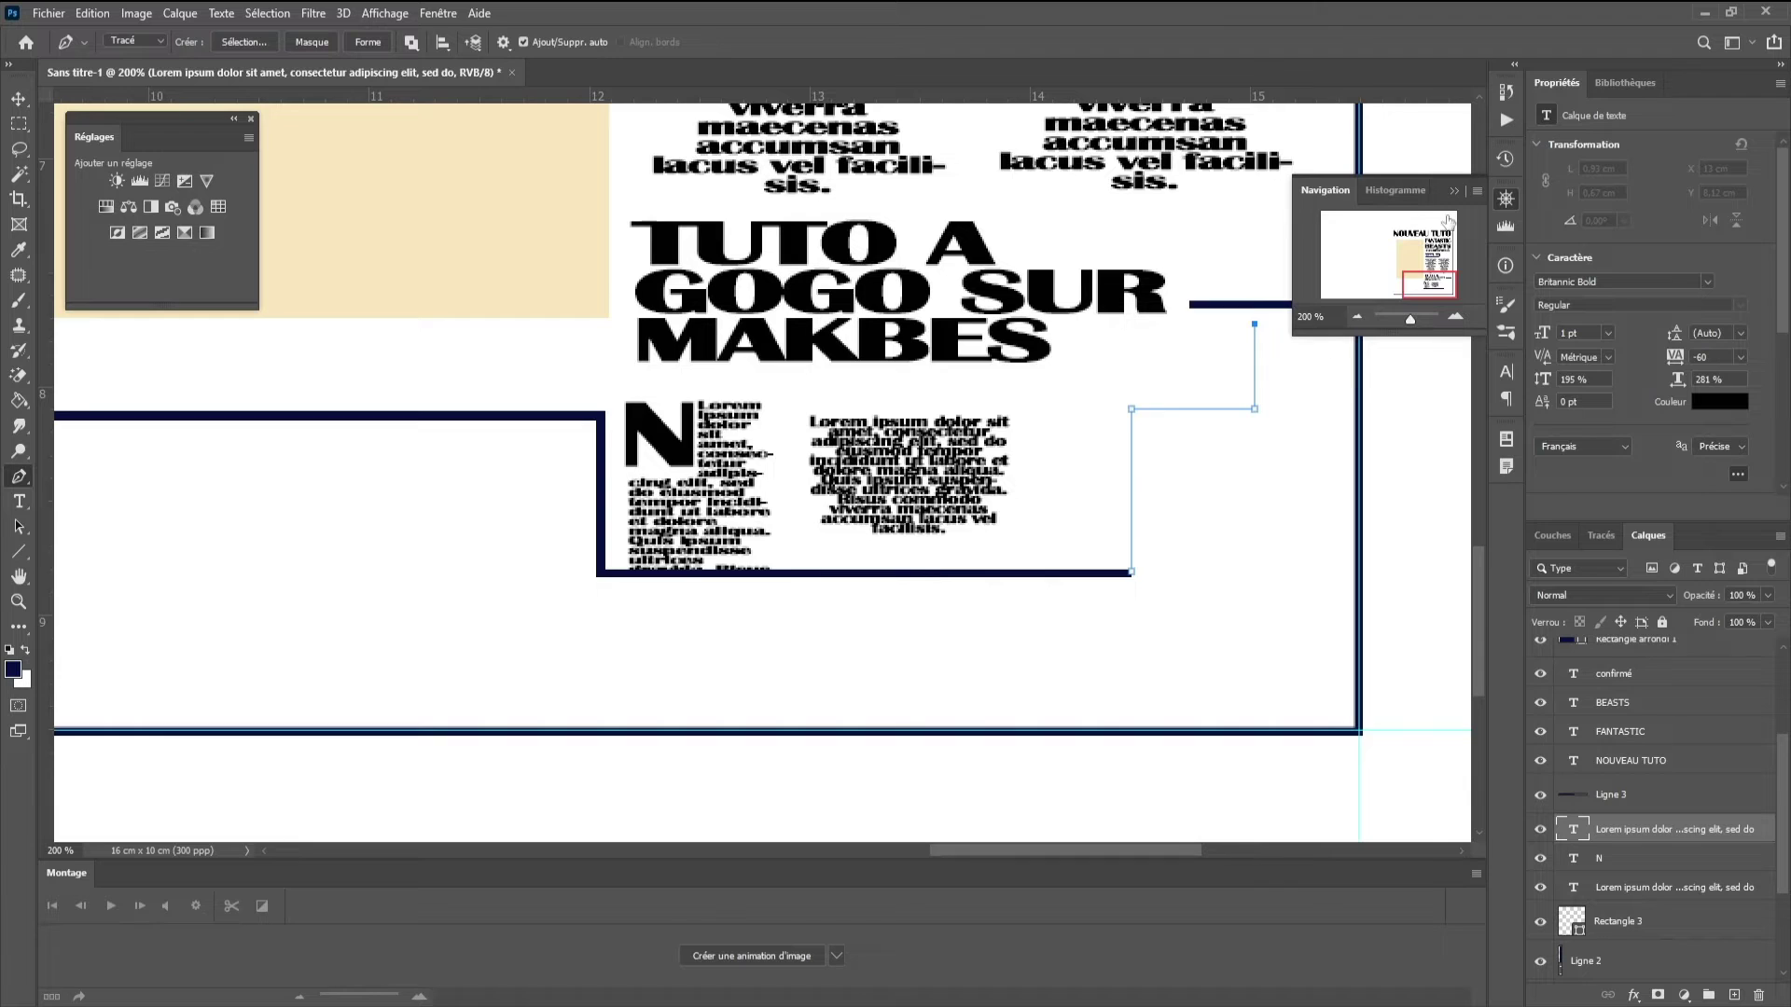
{"action": "scroll", "coordinate": [1305, 350], "scroll_direction": "up", "scroll_amount": 2}
{"action": "left_click", "coordinate": [1342, 374]}
{"action": "left_click", "coordinate": [1342, 767]}
{"action": "left_click", "coordinate": [1132, 767]}
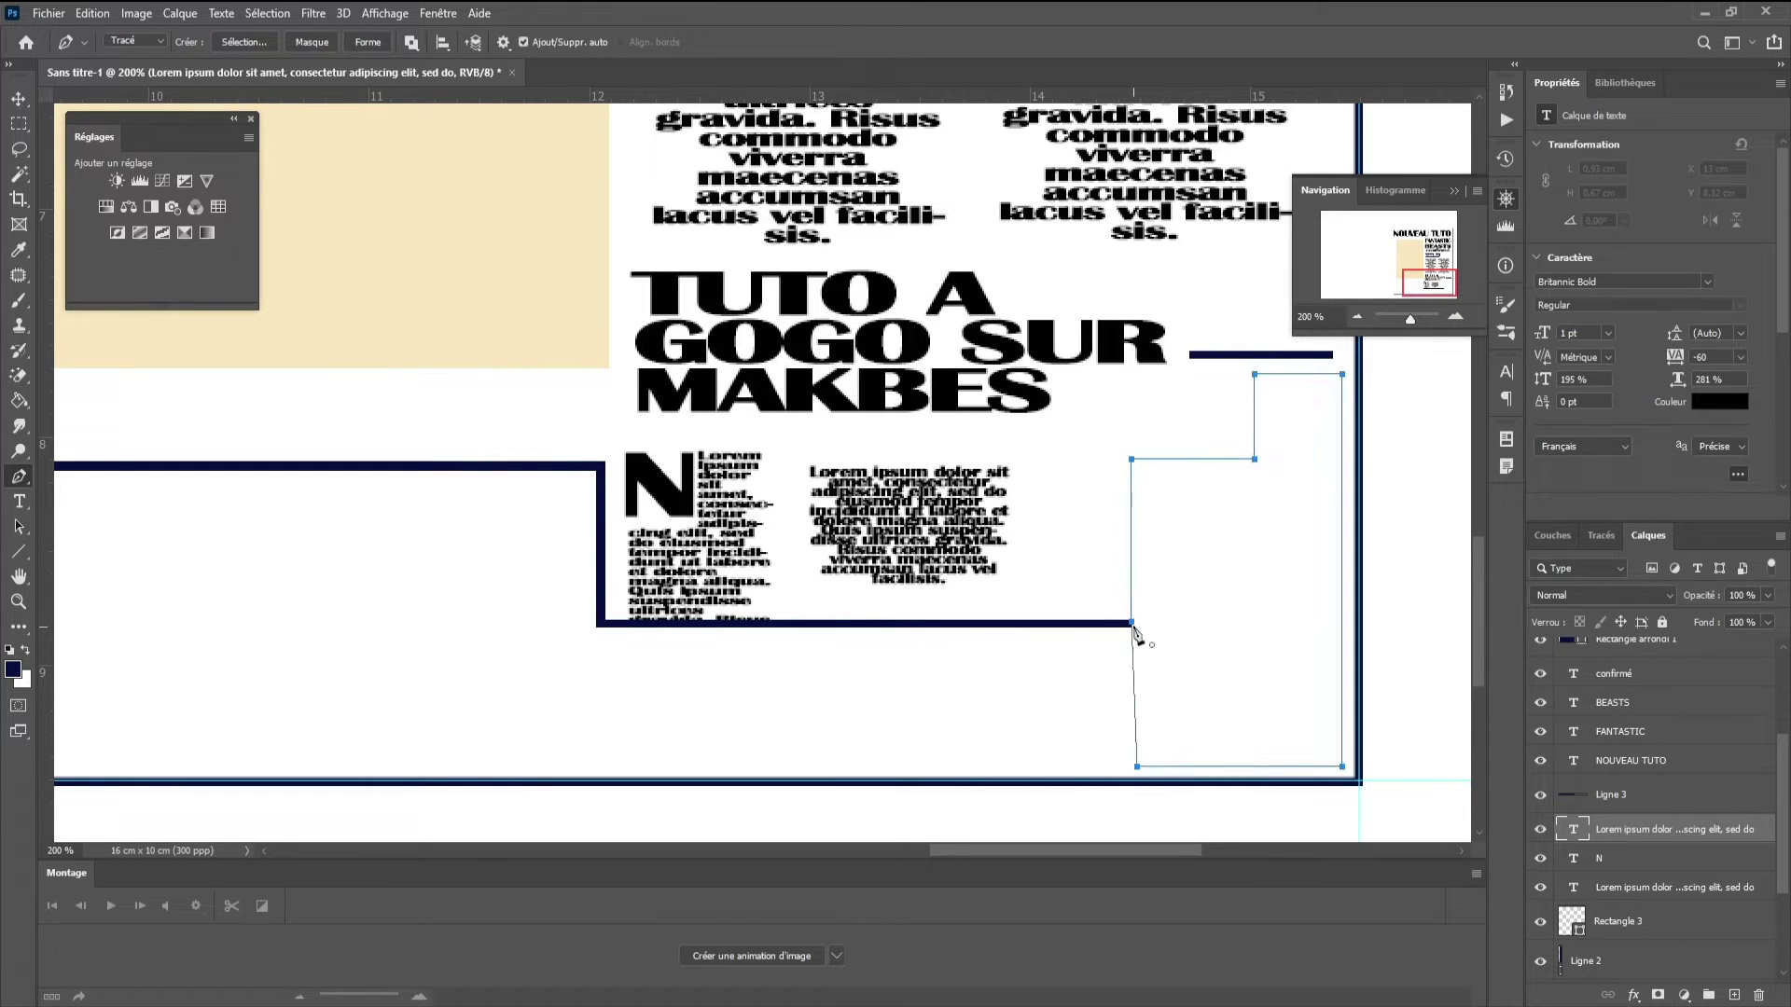
{"action": "left_click", "coordinate": [1131, 621]}
- Fill the stepped path completely with Lorem ipsum placeholder text
{"action": "left_click", "coordinate": [19, 501]}
{"action": "left_click", "coordinate": [1168, 502]}
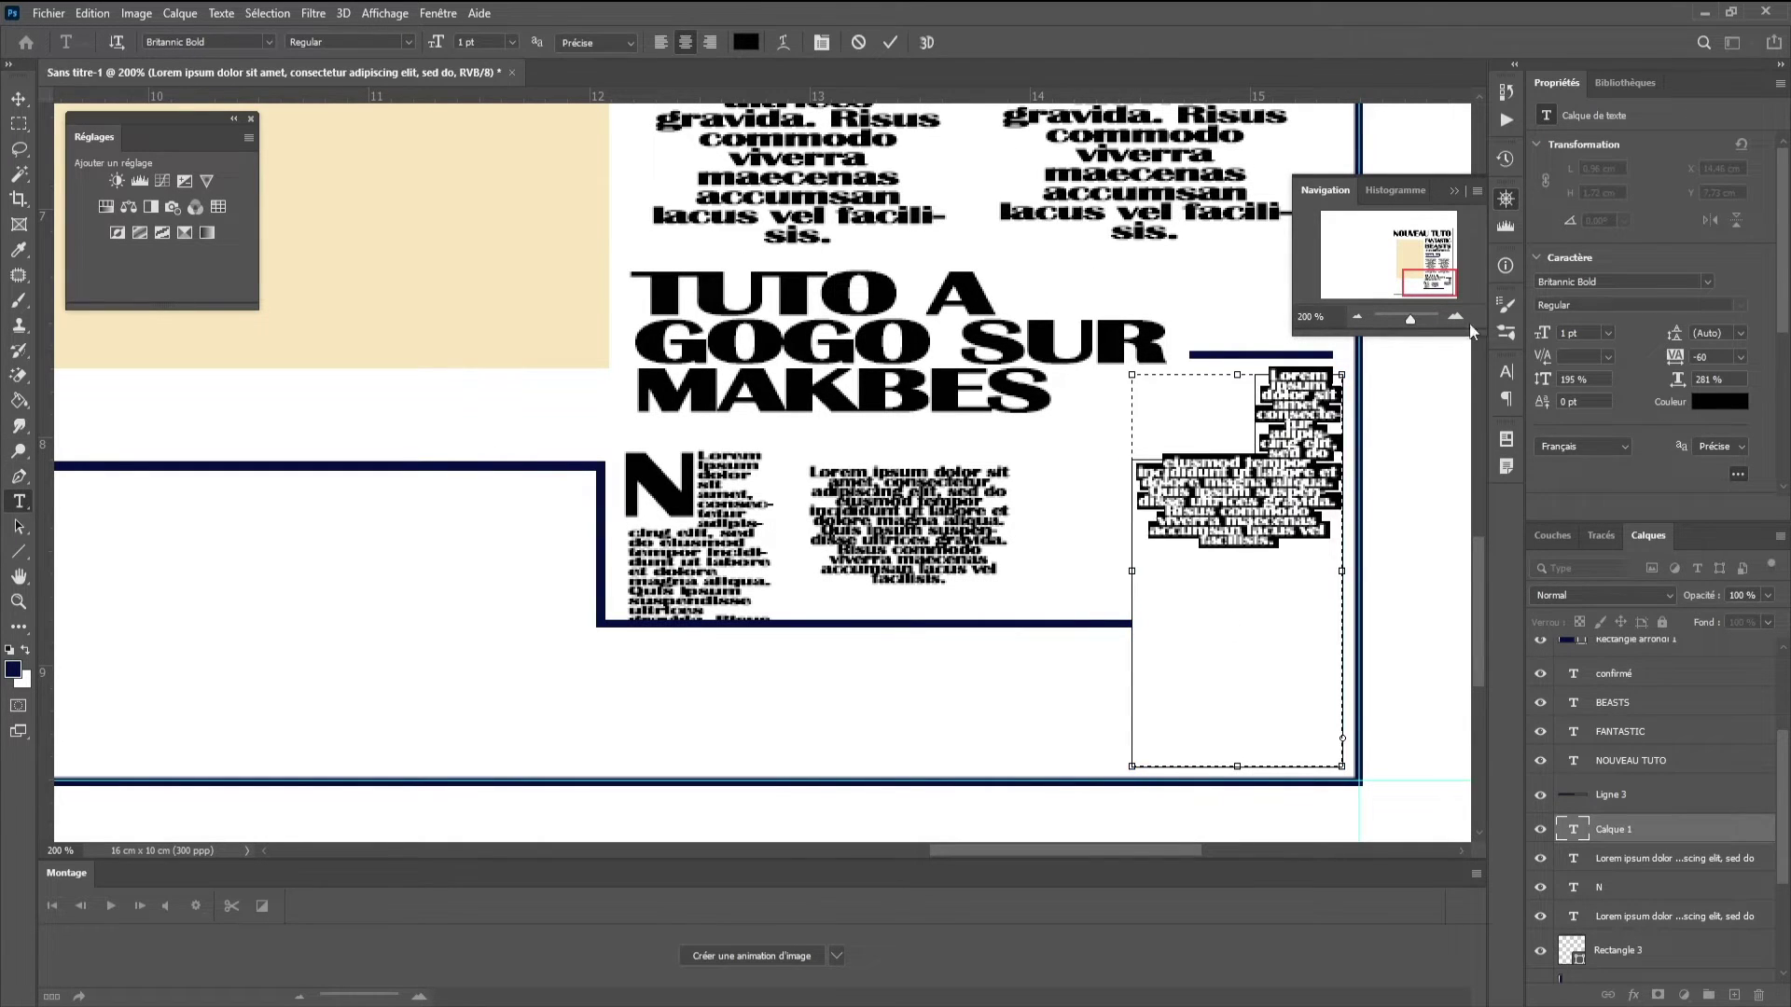
{"action": "right_click", "coordinate": [1259, 514]}
{"action": "left_click", "coordinate": [1334, 728]}
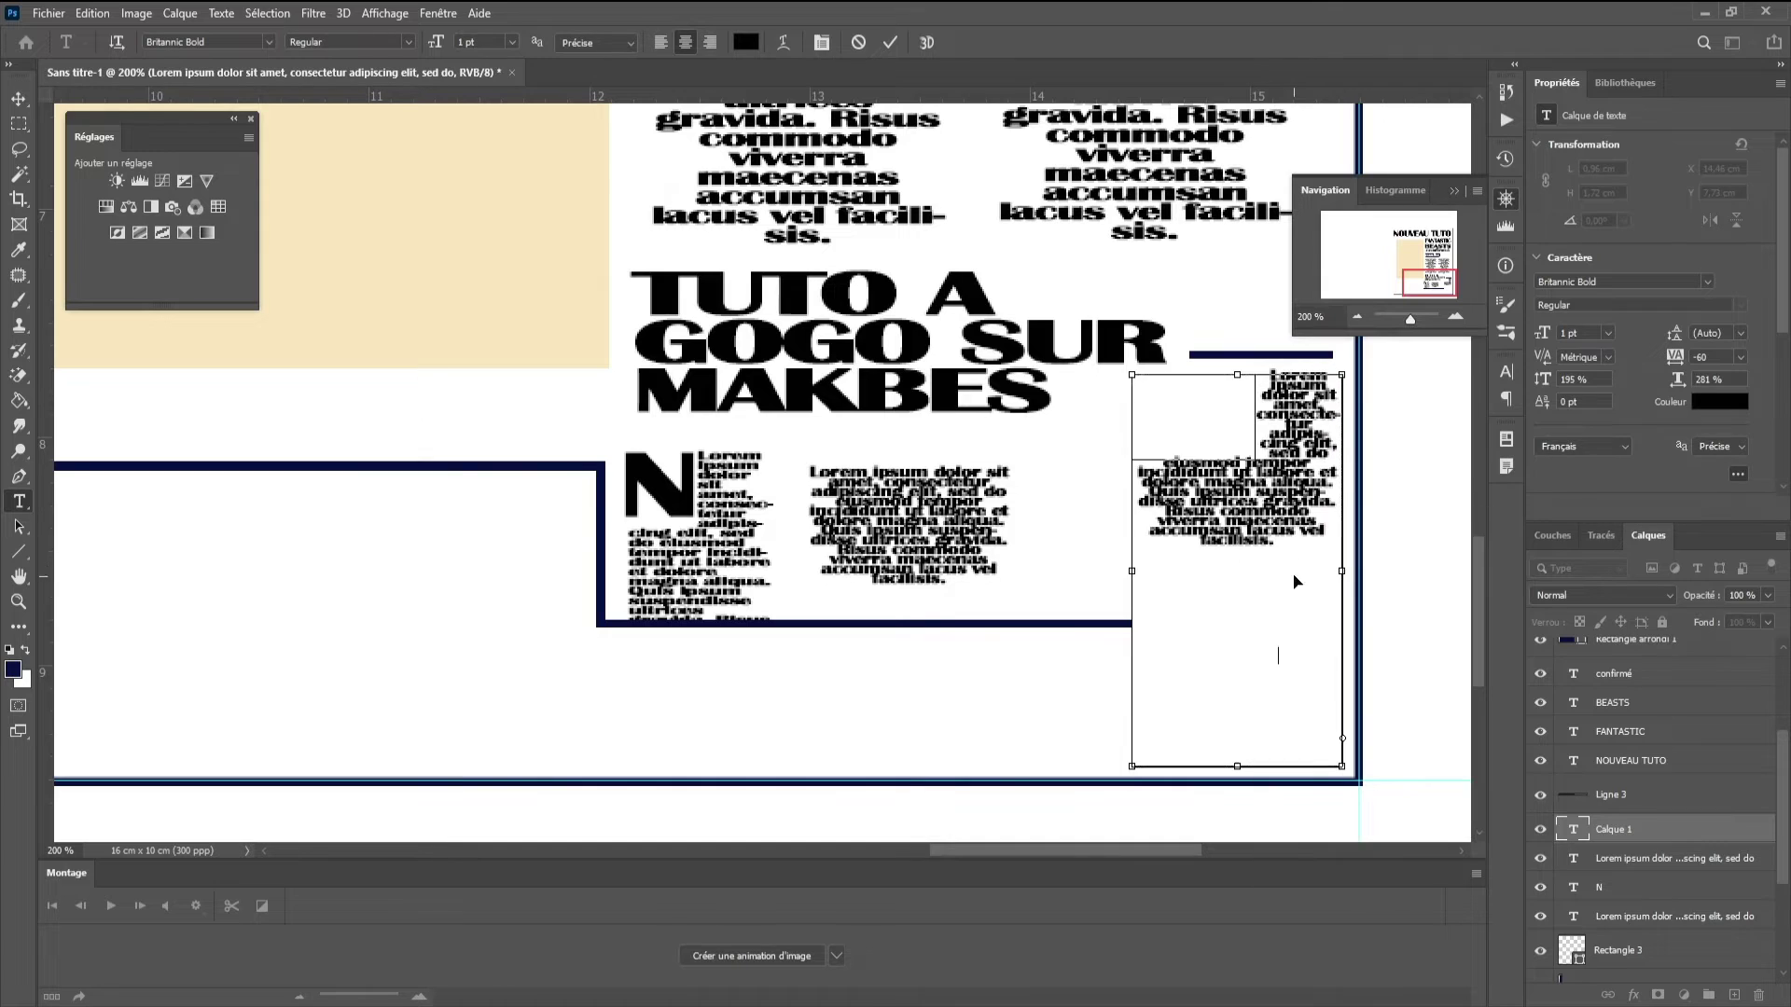
{"action": "left_click", "coordinate": [1122, 411]}
- Add a 'D' drop cap beside the new text column
{"action": "left_click", "coordinate": [1204, 318]}
{"action": "type", "text": "D"}
{"action": "mouse_move", "coordinate": [1284, 279]}
{"action": "left_mouse_down"}
{"action": "mouse_move", "coordinate": [1256, 408]}
{"action": "mouse_move", "coordinate": [1271, 391]}
{"action": "left_mouse_up"}
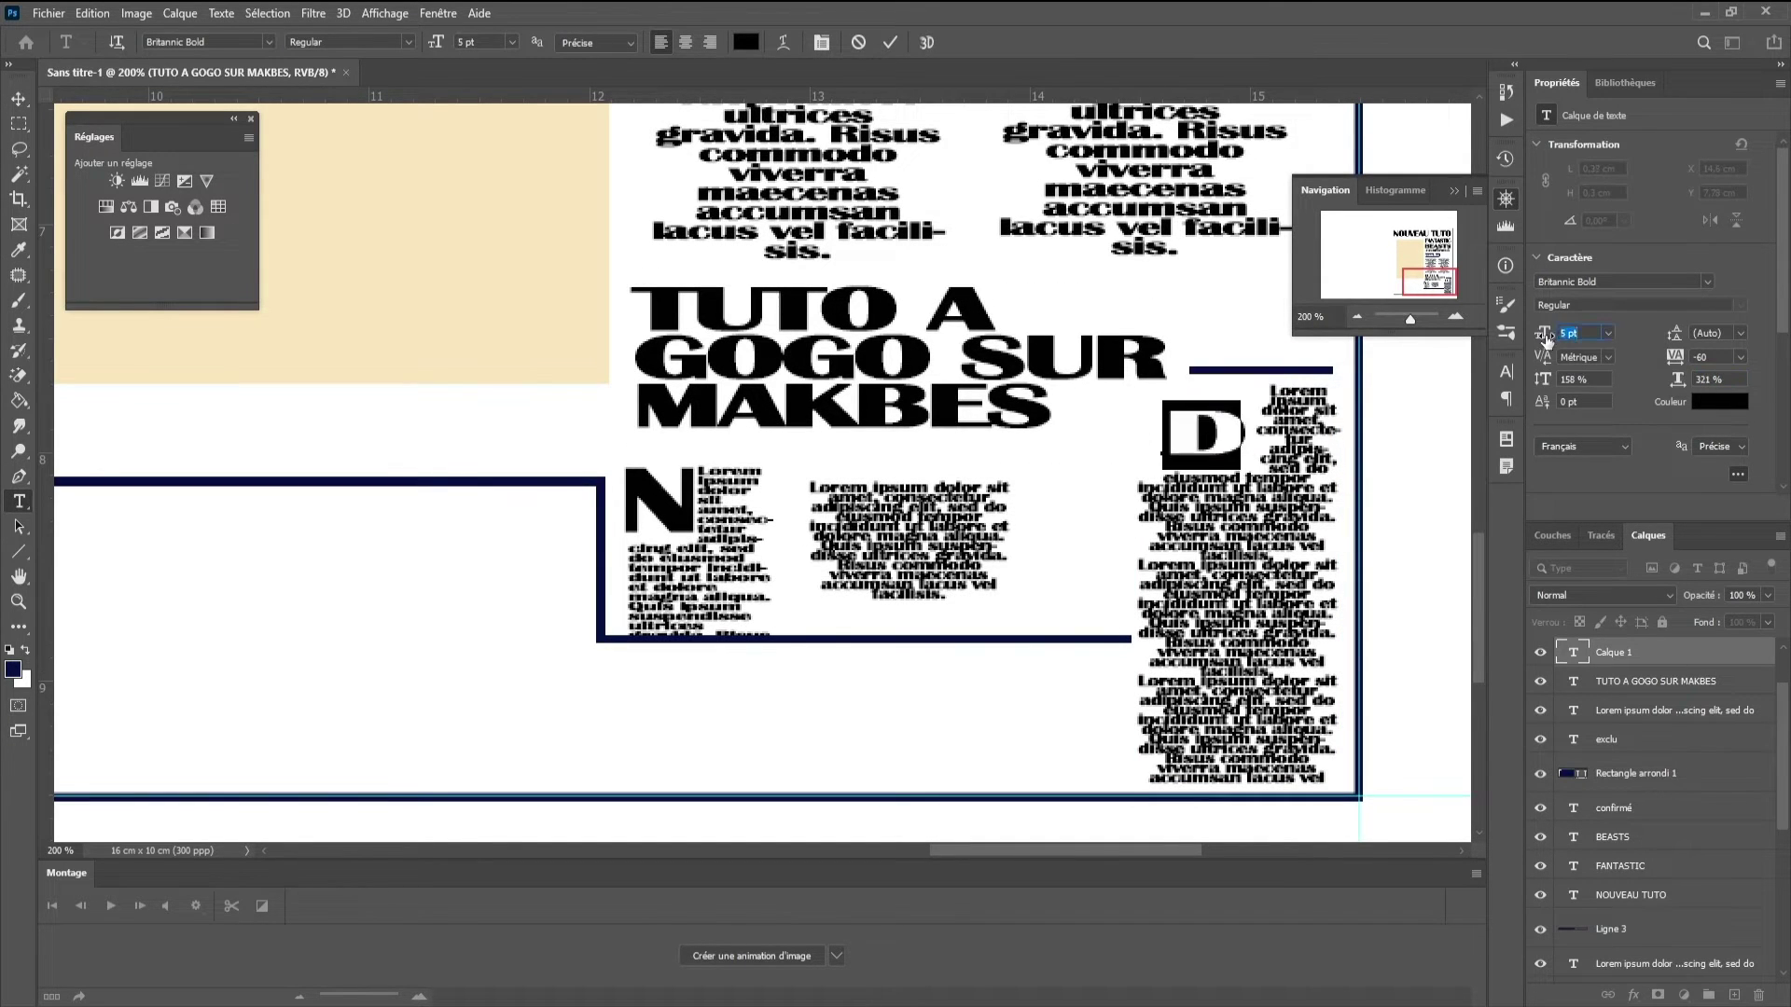
{"action": "left_click", "coordinate": [18, 98]}
{"action": "key", "text": "ctrl+minus"}
{"action": "key", "text": "ctrl+minus"}
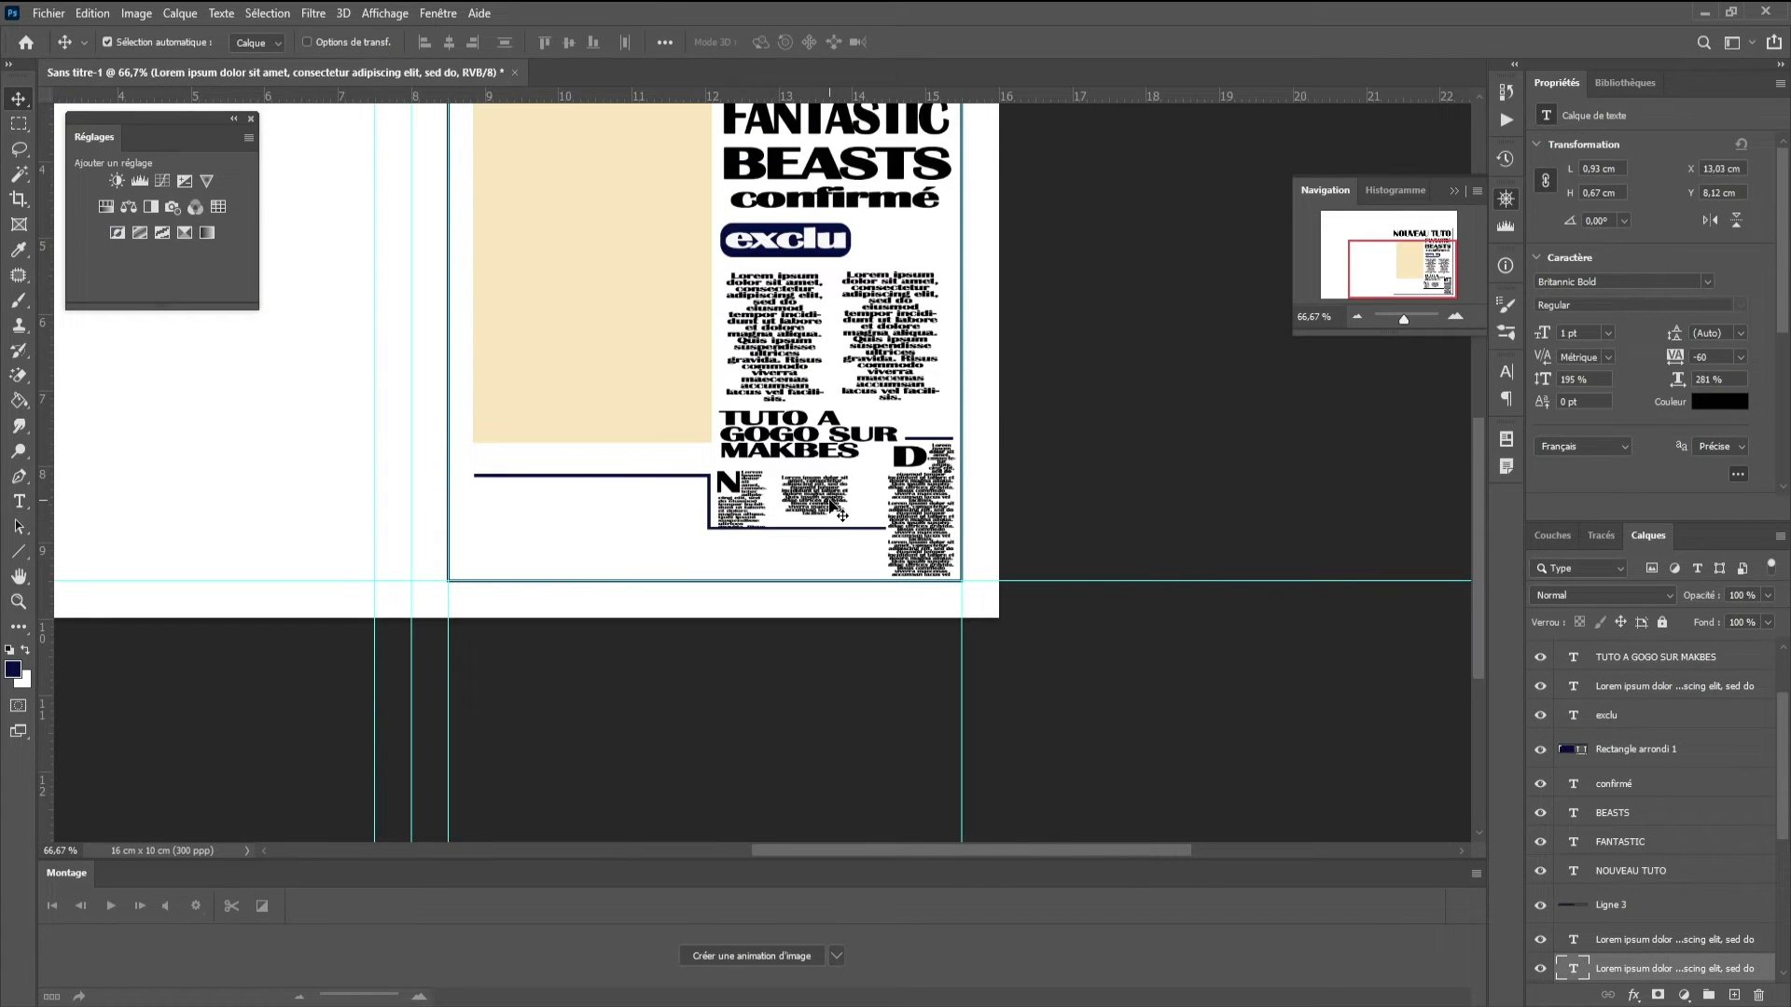
- Finish editing the small Lorem text box and zoom out to the whole spread
{"action": "left_click", "coordinate": [826, 494]}
{"action": "scroll", "coordinate": [1576, 333], "scroll_direction": "up", "scroll_amount": 8}
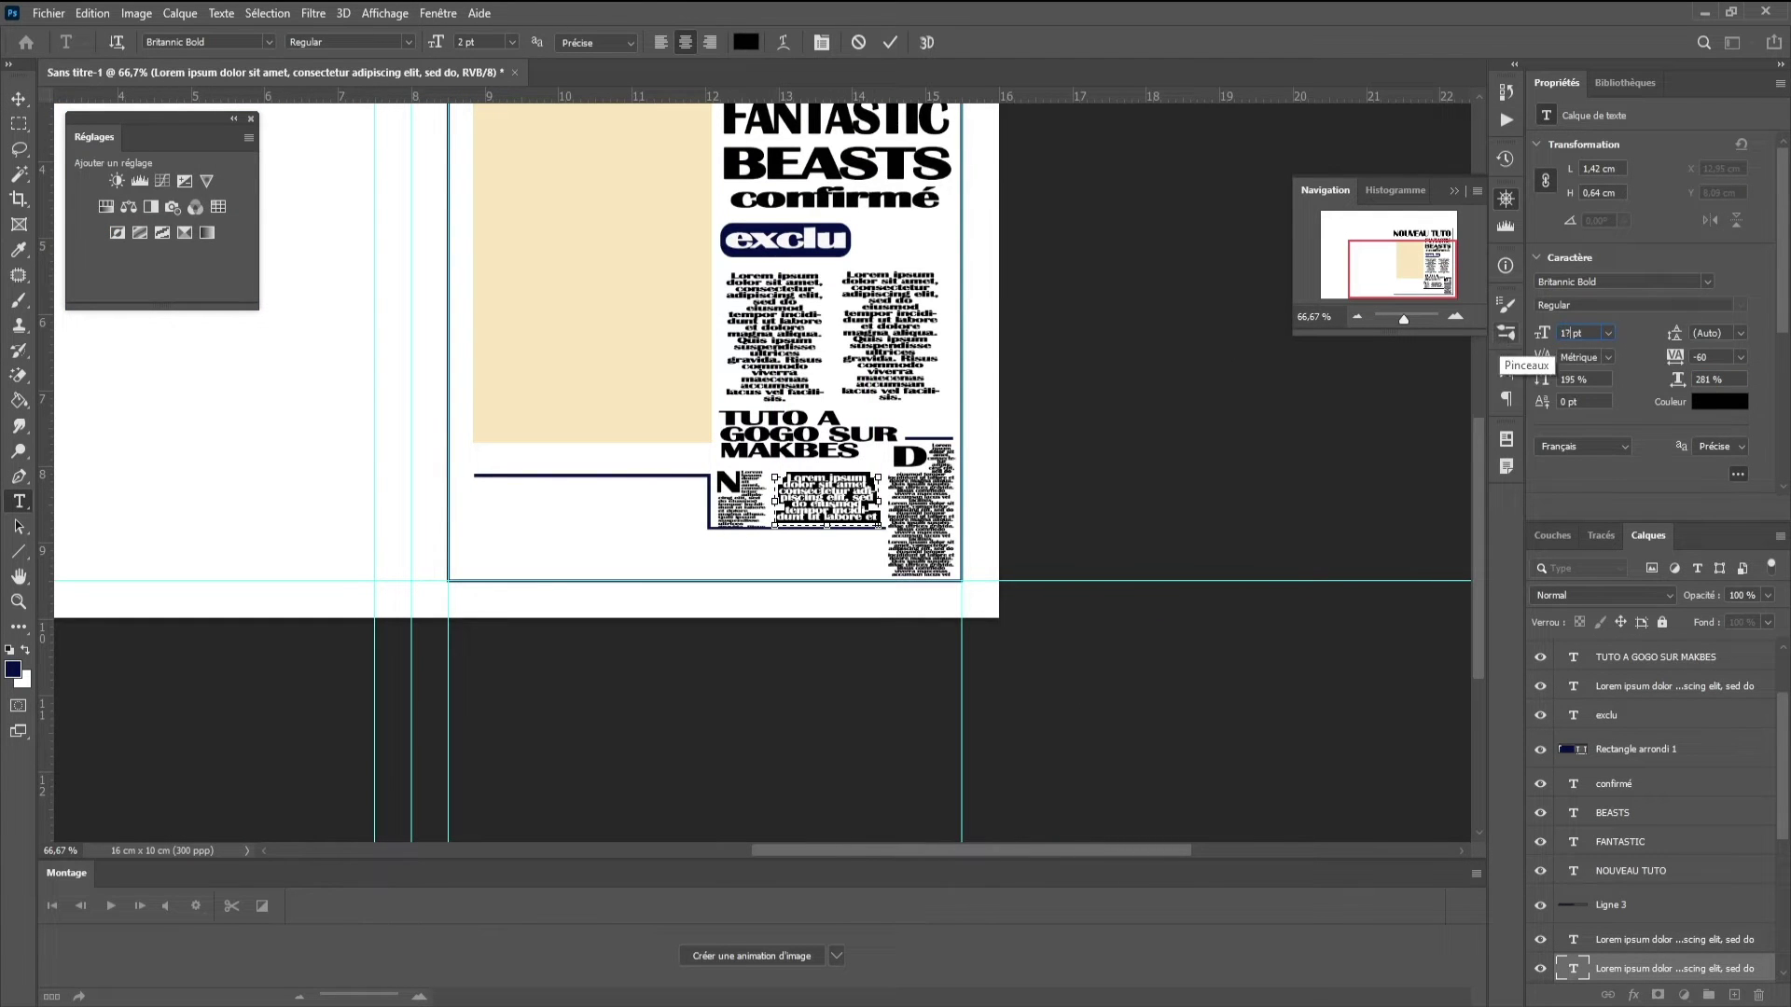
{"action": "key", "text": "ctrl+Return"}
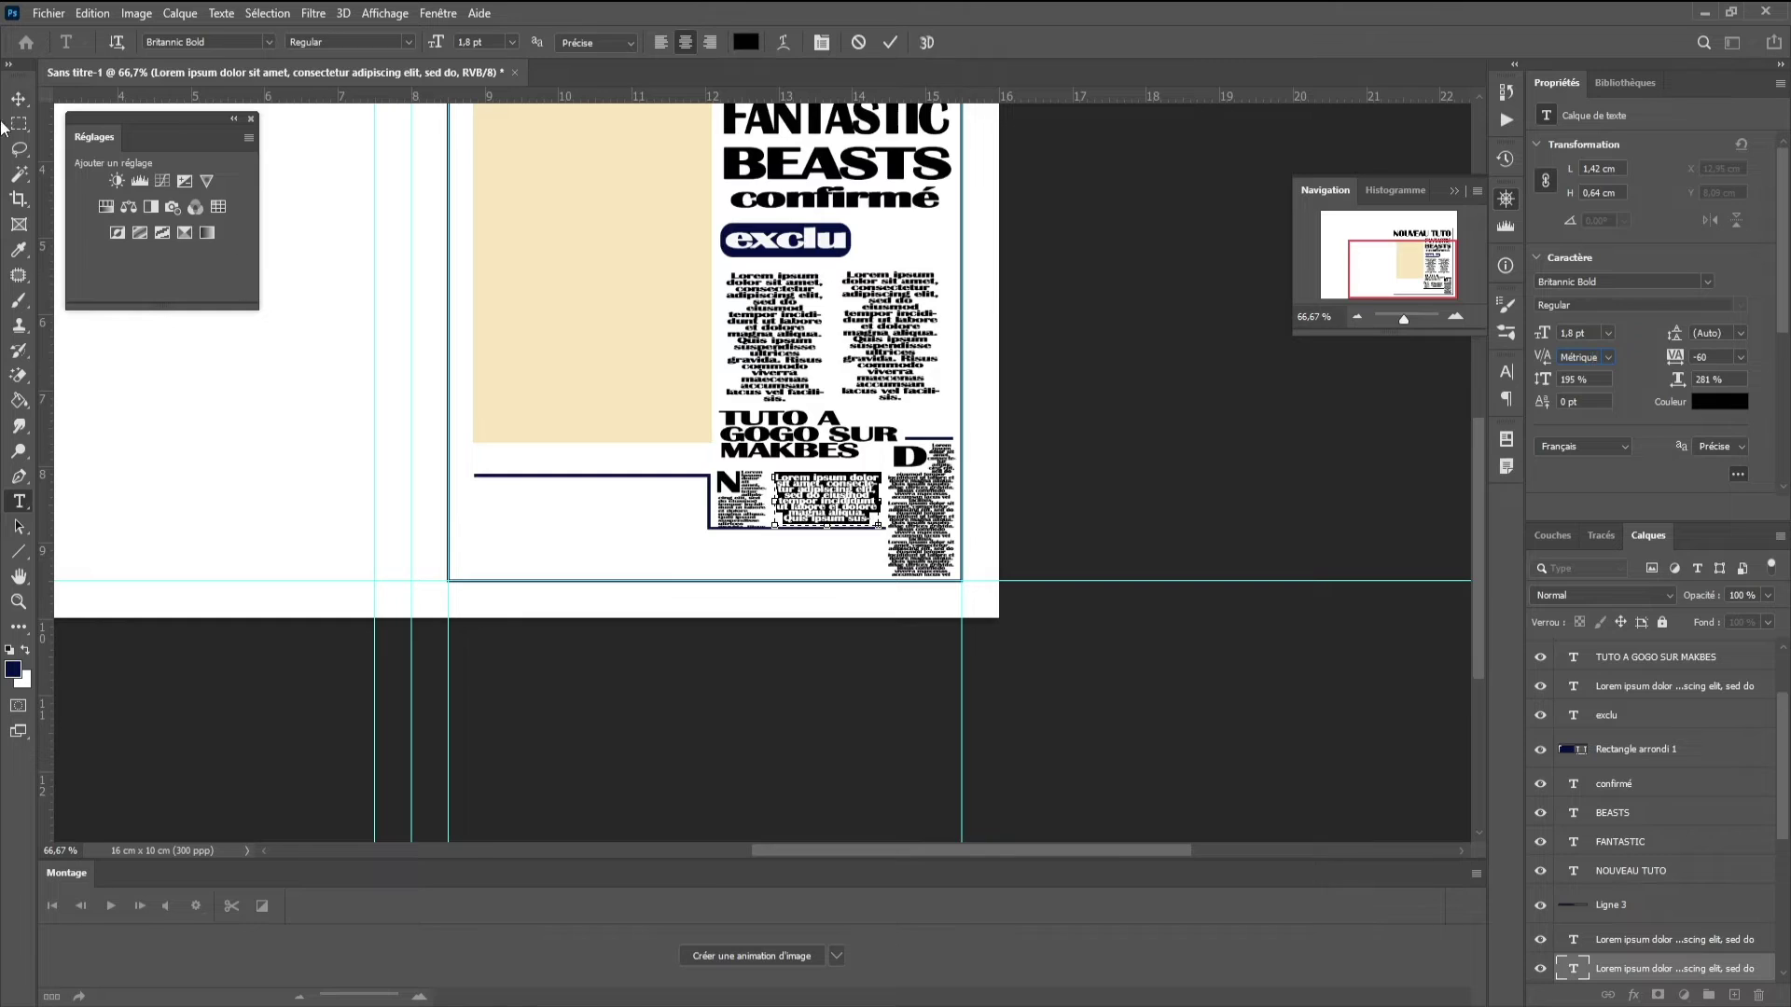
{"action": "key", "text": "v"}
{"action": "left_click", "coordinate": [1357, 316]}
- Create a lower-left text box reading 'INTRO TUTORIAL ON LINE'
{"action": "left_click", "coordinate": [18, 501]}
{"action": "left_click_drag", "start_coordinate": [800, 653], "coordinate": [985, 699]}
{"action": "left_click", "coordinate": [19, 98]}
{"action": "left_click", "coordinate": [18, 501]}
{"action": "left_click", "coordinate": [892, 674]}
{"action": "key", "text": "ctrl+a"}
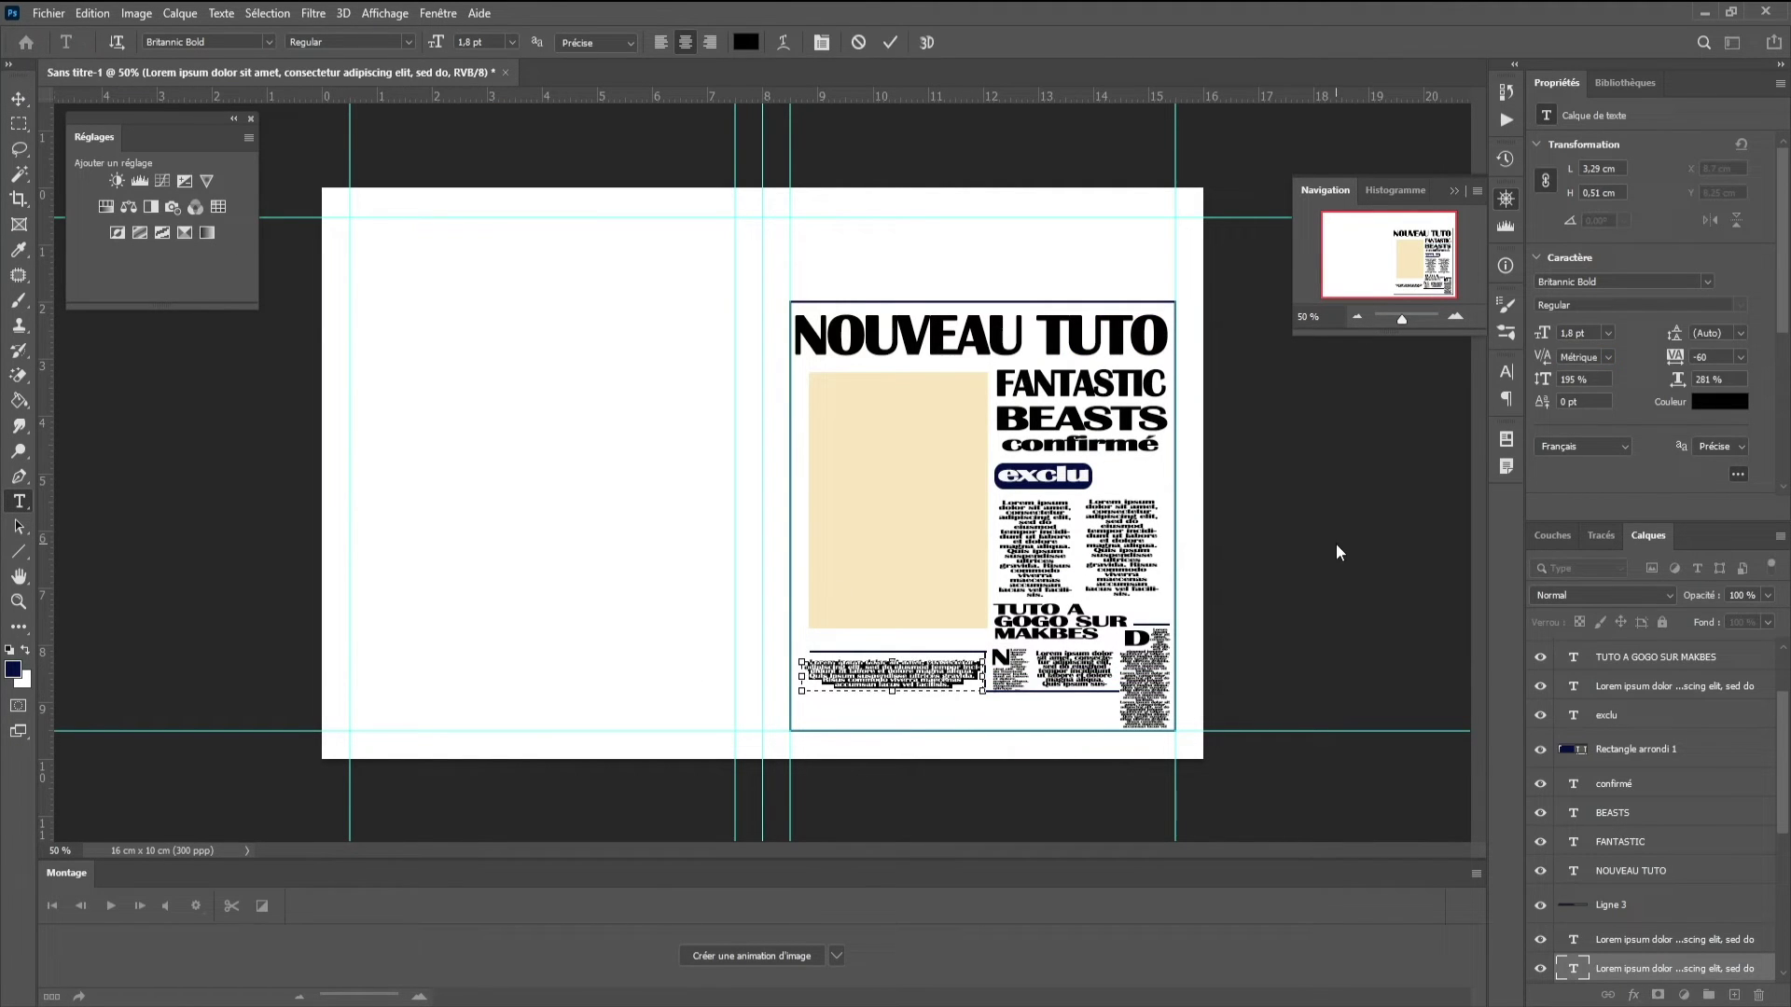
{"action": "type", "text": "INTRO TUTORIAL ON LINE"}
- Enlarge the headline and increase its leading and horizontal scale
{"action": "key", "text": "ctrl+a"}
{"action": "left_click_drag", "start_coordinate": [1543, 333], "coordinate": [1560, 333]}
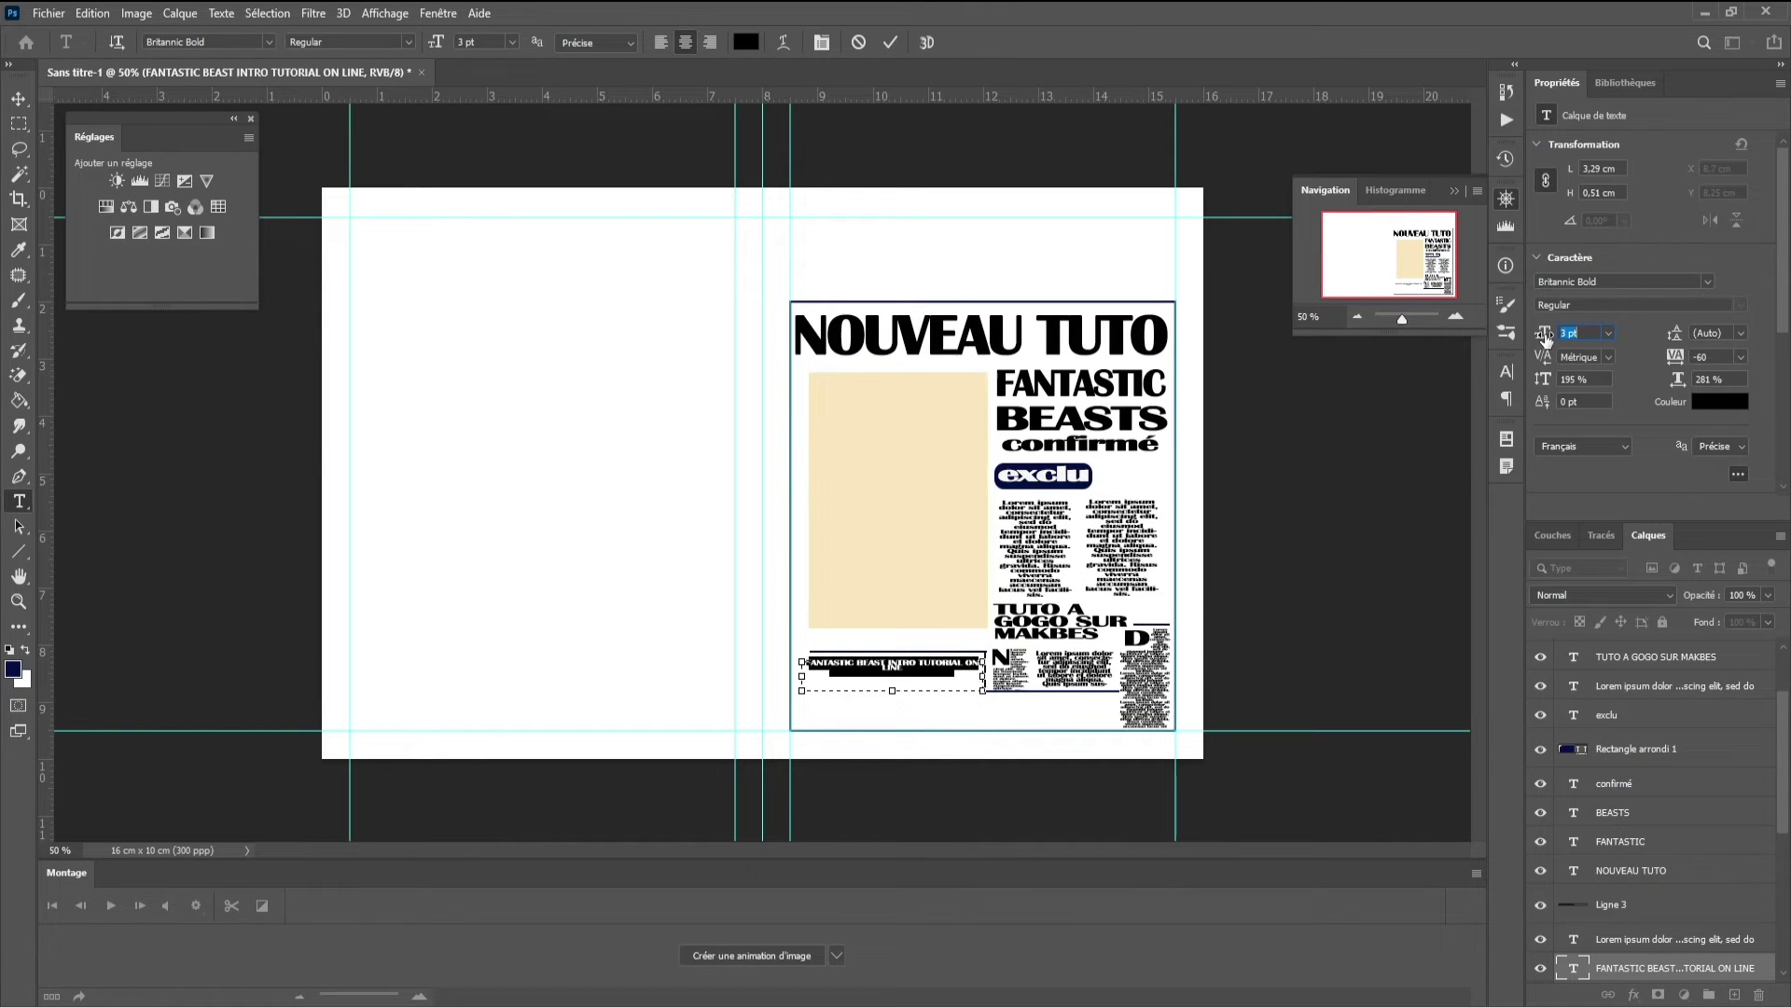
{"action": "left_click_drag", "start_coordinate": [1675, 333], "coordinate": [1679, 379]}
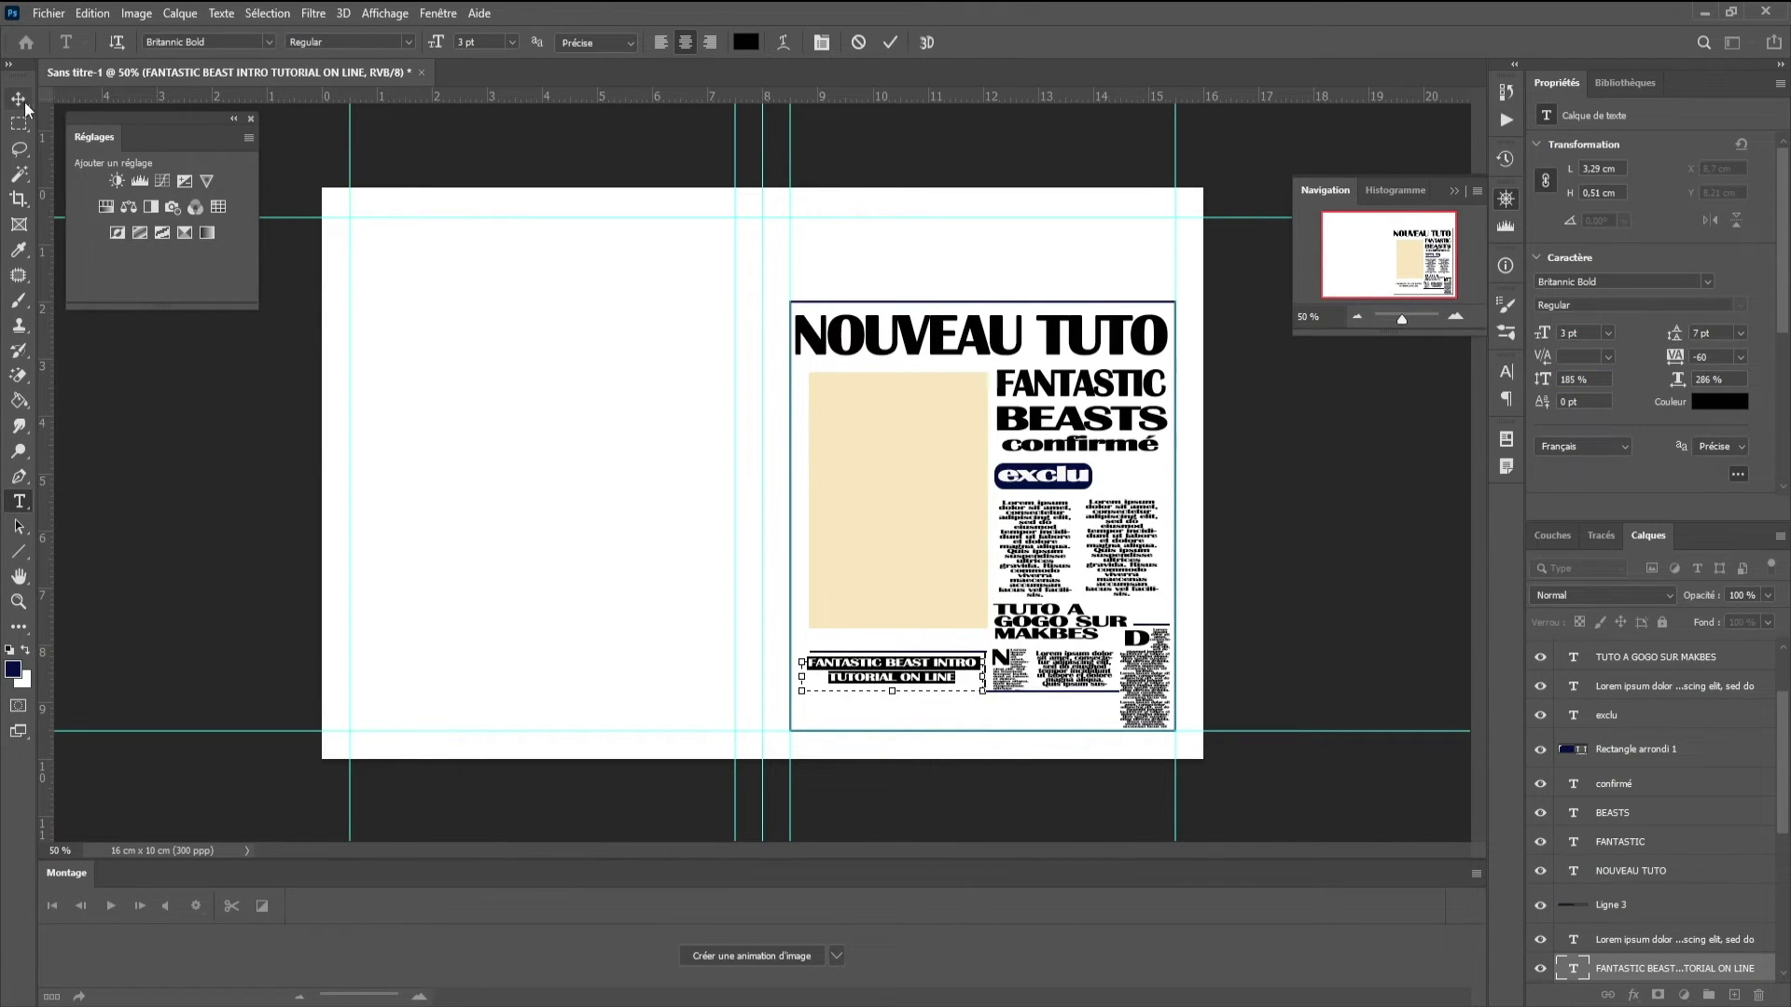
{"action": "key", "text": "ctrl+1"}
{"action": "left_click_drag", "start_coordinate": [1543, 380], "coordinate": [1568, 390]}
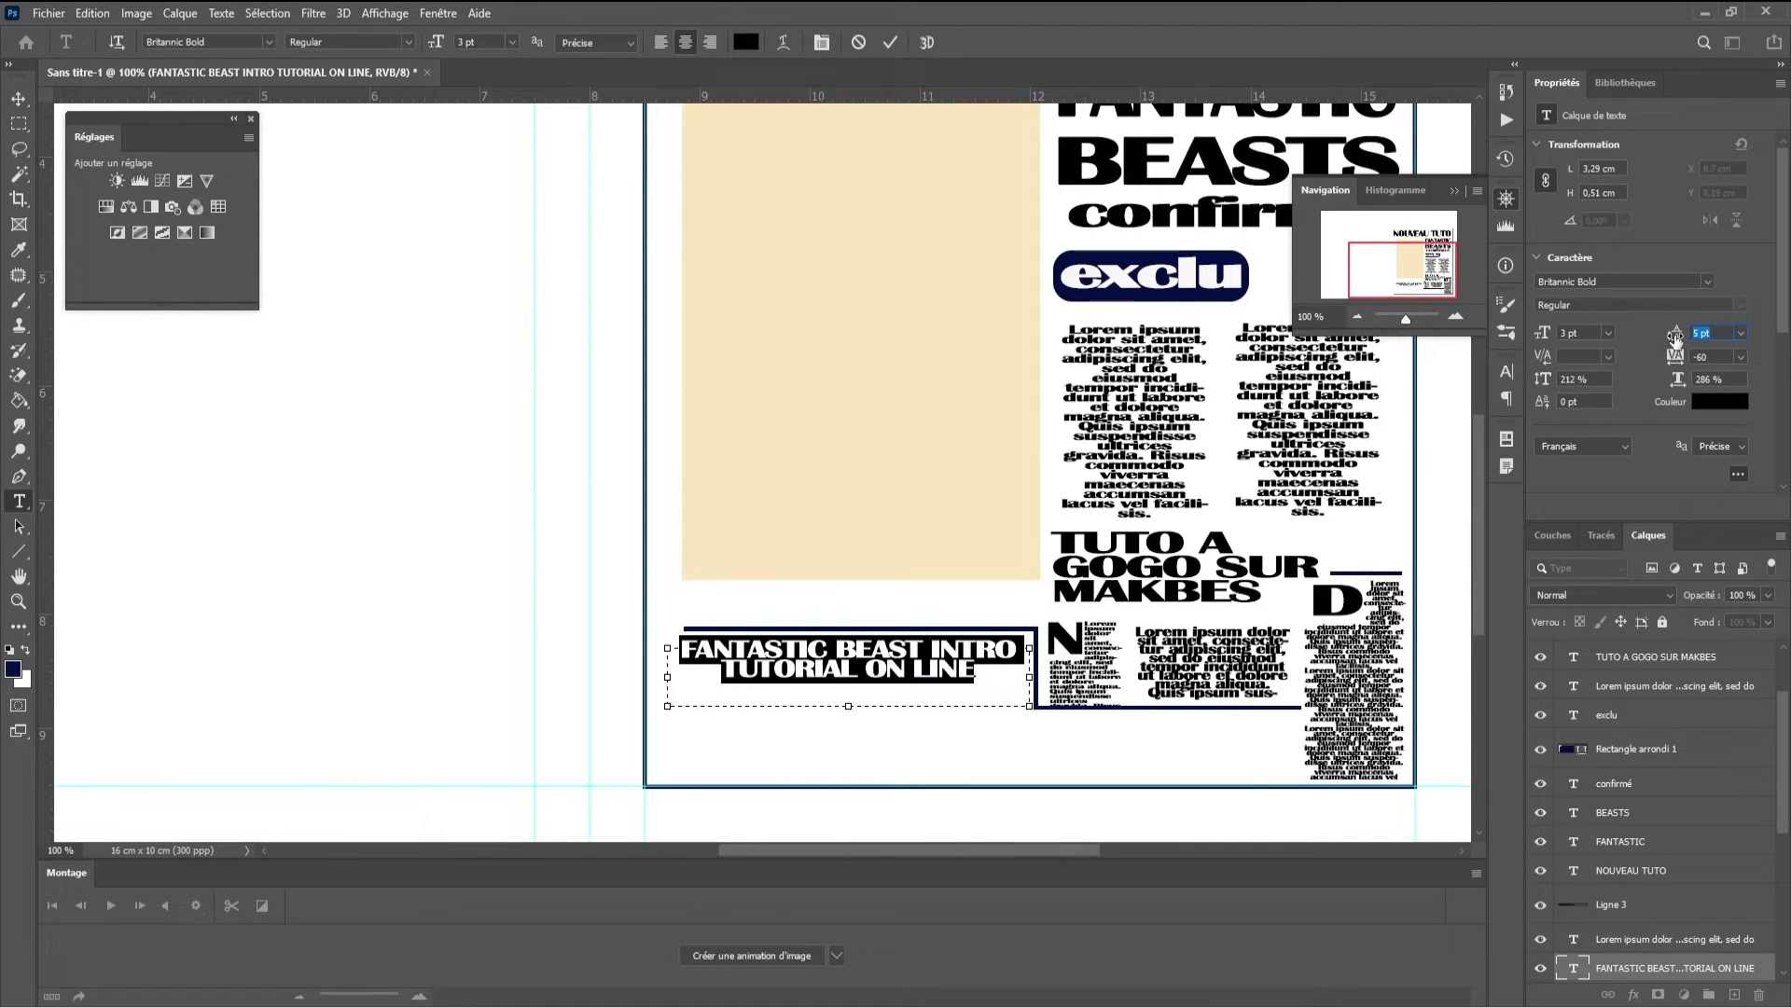
{"action": "left_click", "coordinate": [18, 98]}
{"action": "left_click", "coordinate": [1357, 317]}
- Add a placeholder text column under the headline and duplicate it beside the original
{"action": "key", "text": "t"}
{"action": "left_click", "coordinate": [822, 775]}
{"action": "left_click_drag", "start_coordinate": [1675, 333], "coordinate": [1665, 338]}
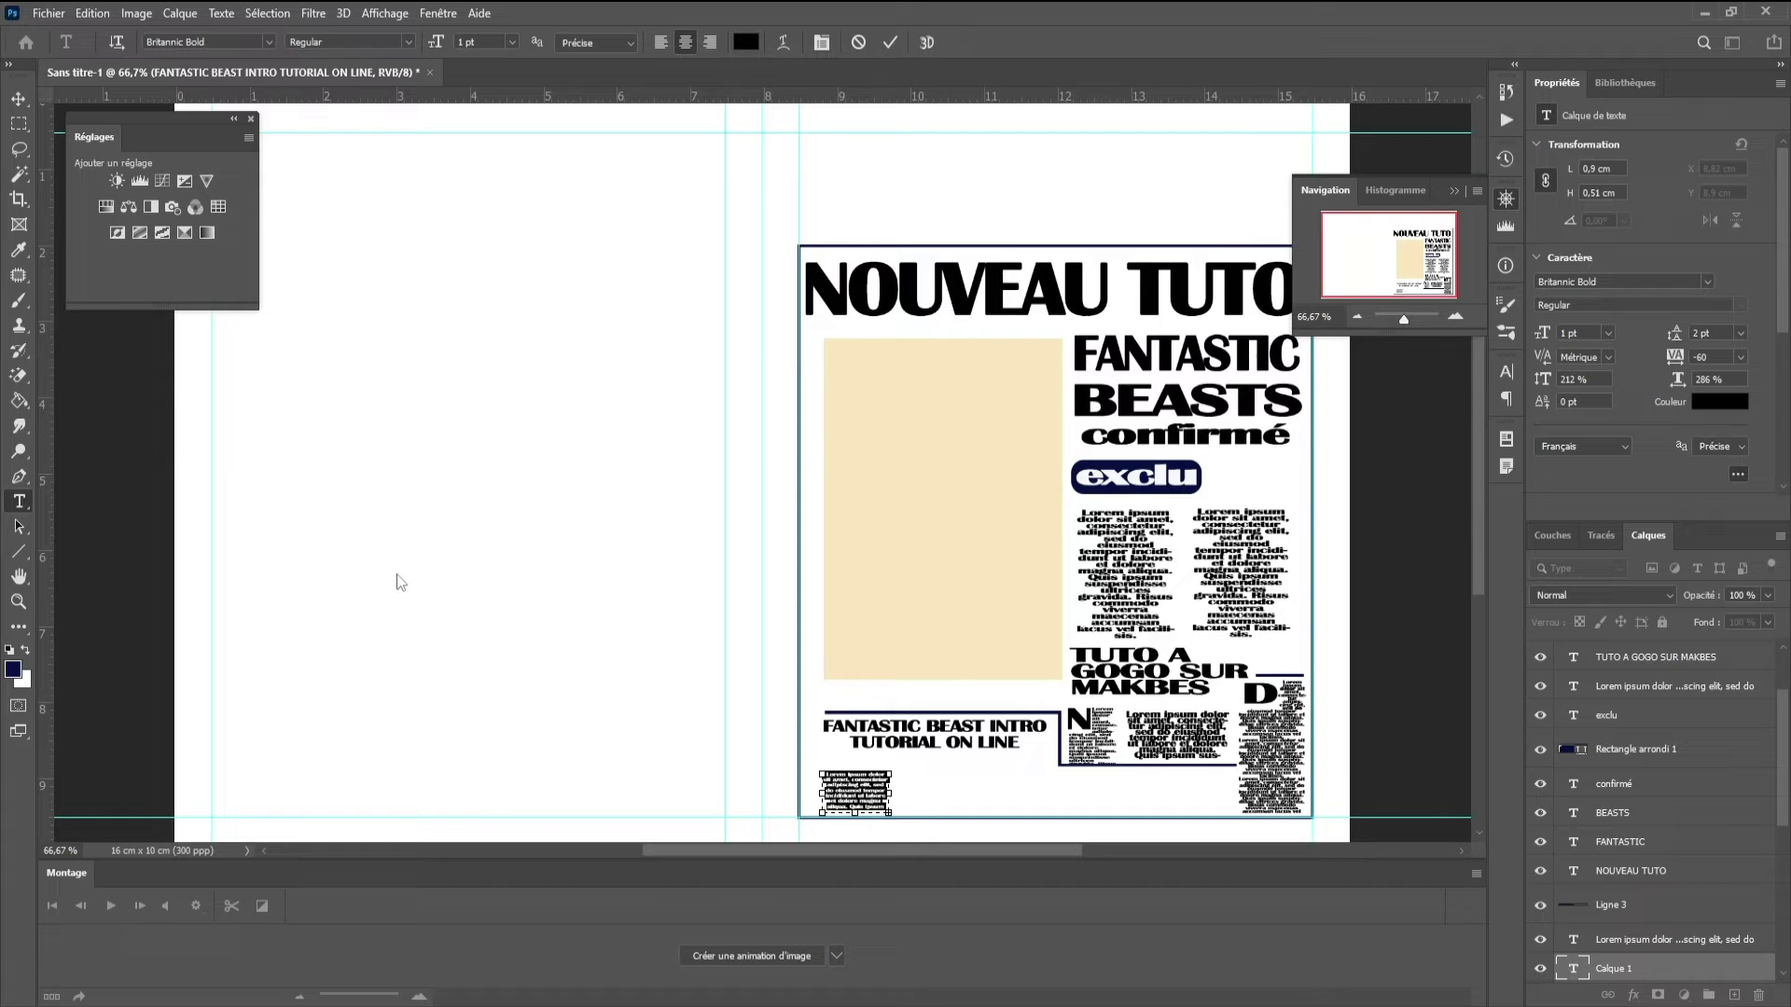
{"action": "key", "text": "ctrl+Return"}
{"action": "key", "text": "v"}
{"action": "right_click", "coordinate": [1719, 970]}
{"action": "left_click", "coordinate": [1576, 140]}
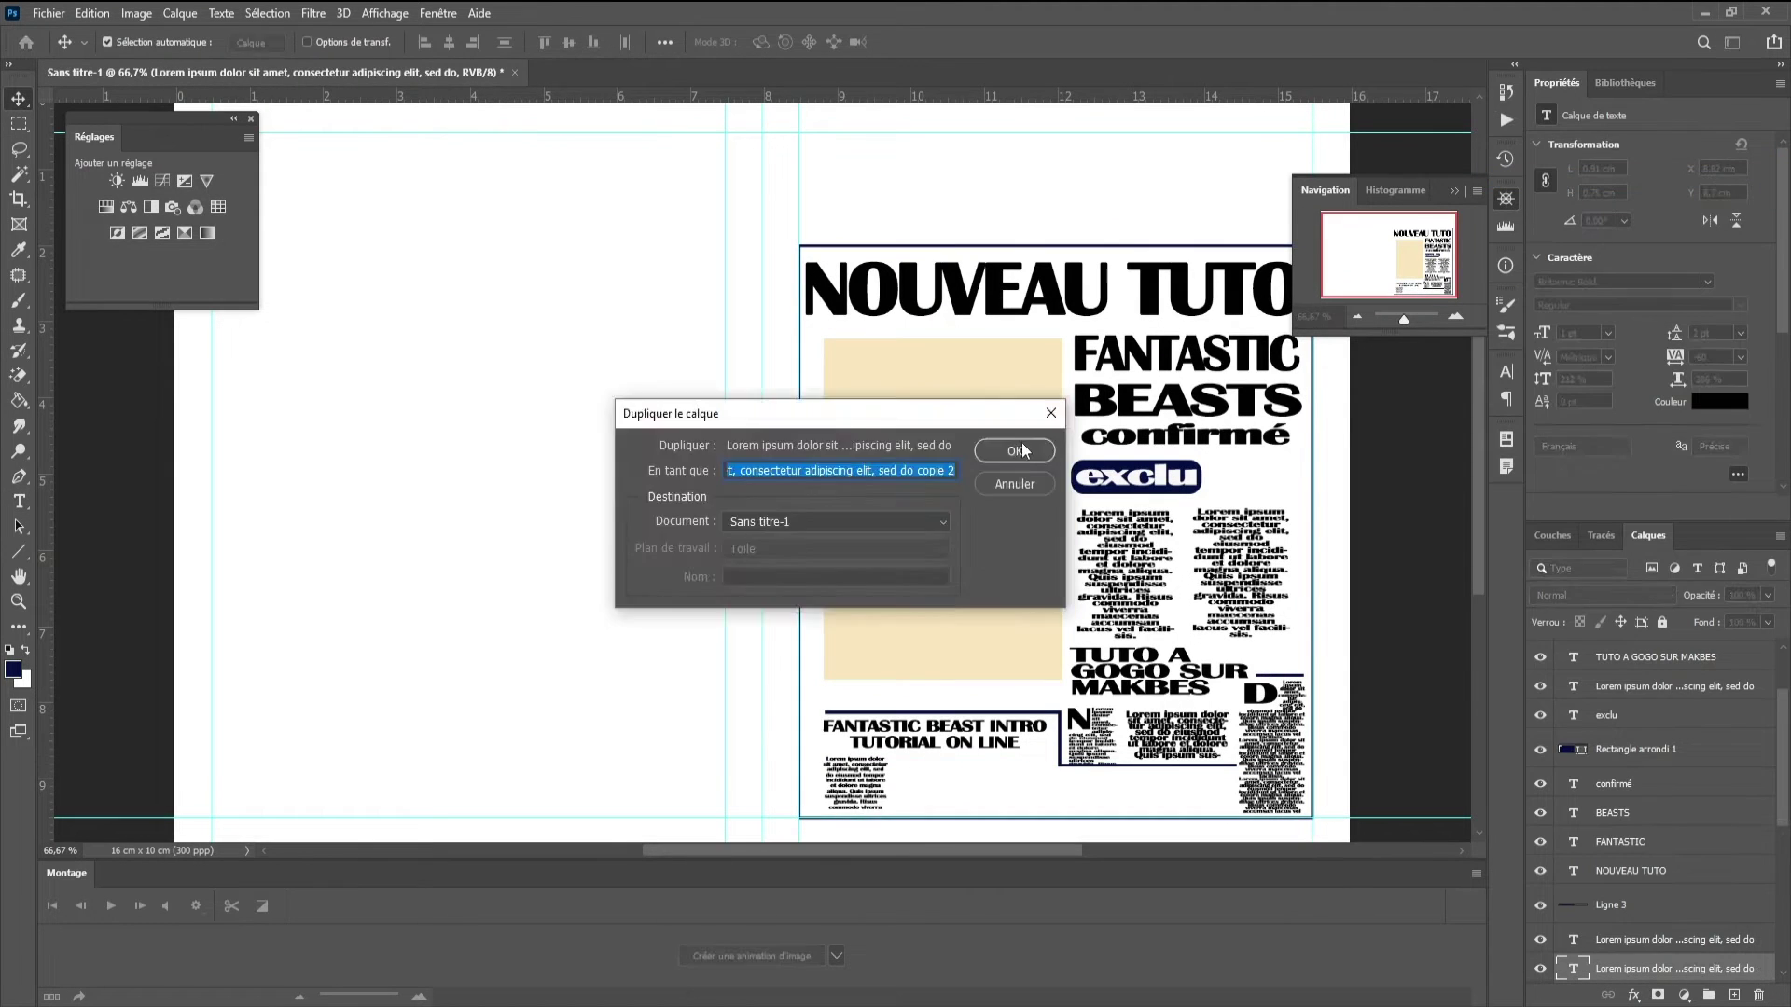
{"action": "key", "text": "Return"}
{"action": "left_click_drag", "start_coordinate": [858, 783], "coordinate": [1237, 817]}
- Add 'ABONNEZ VOUS .)' along the page bottom and start a horizontal line above the title
{"action": "key", "text": "t"}
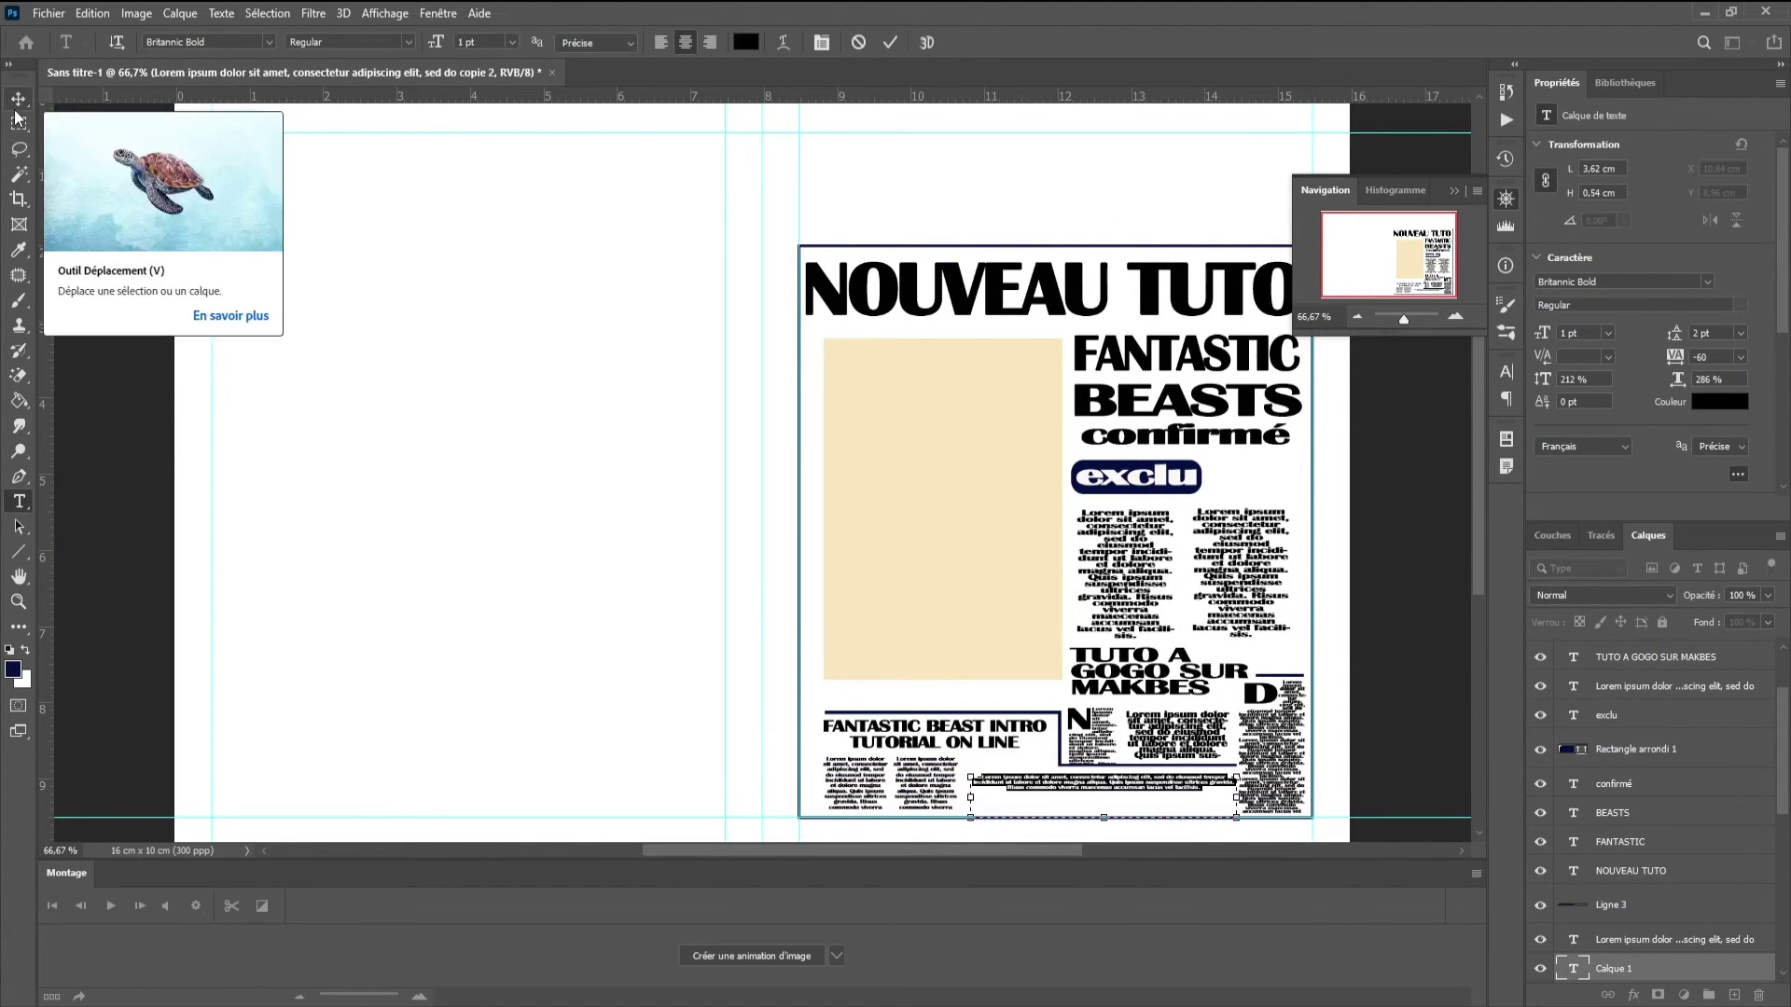
{"action": "type", "text": "abonnez vous !!:)"}
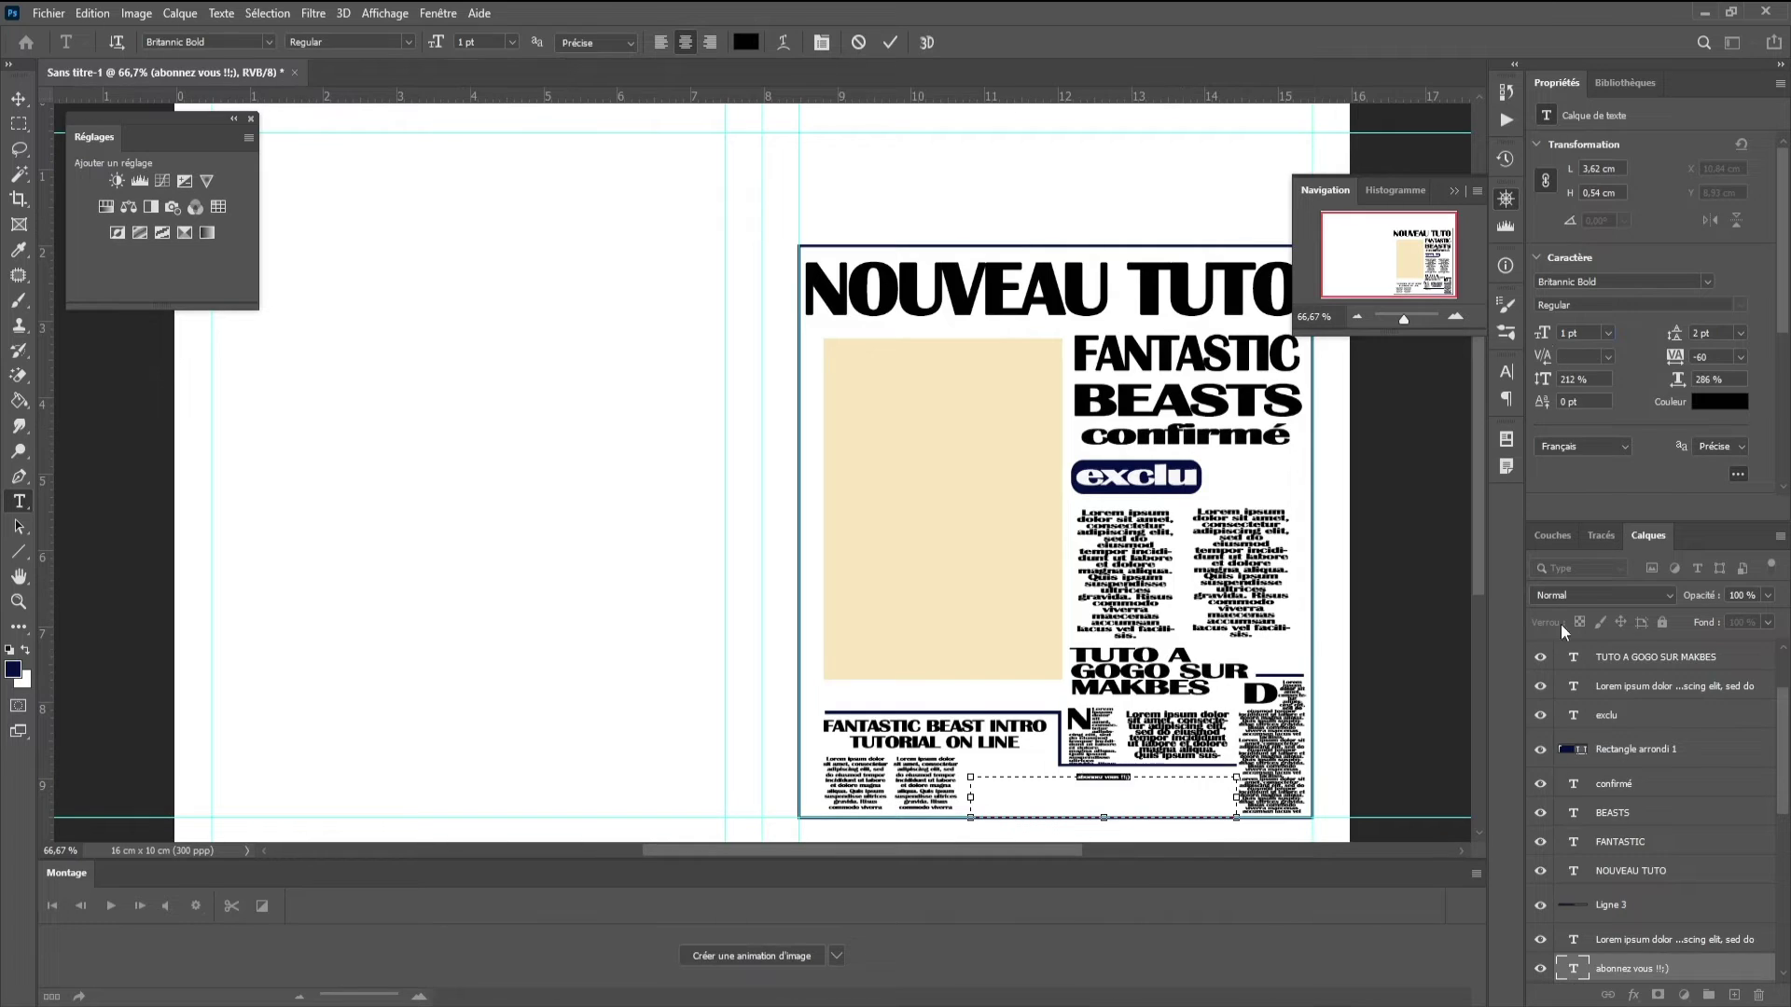
{"action": "left_click_drag", "start_coordinate": [1542, 333], "coordinate": [1559, 333]}
{"action": "type", "text": "ABONNEZ VOUS .)"}
{"action": "key", "text": "ctrl+Return"}
{"action": "key", "text": "v"}
{"action": "key", "text": "ctrl+minus"}
{"action": "left_click", "coordinate": [1456, 317]}
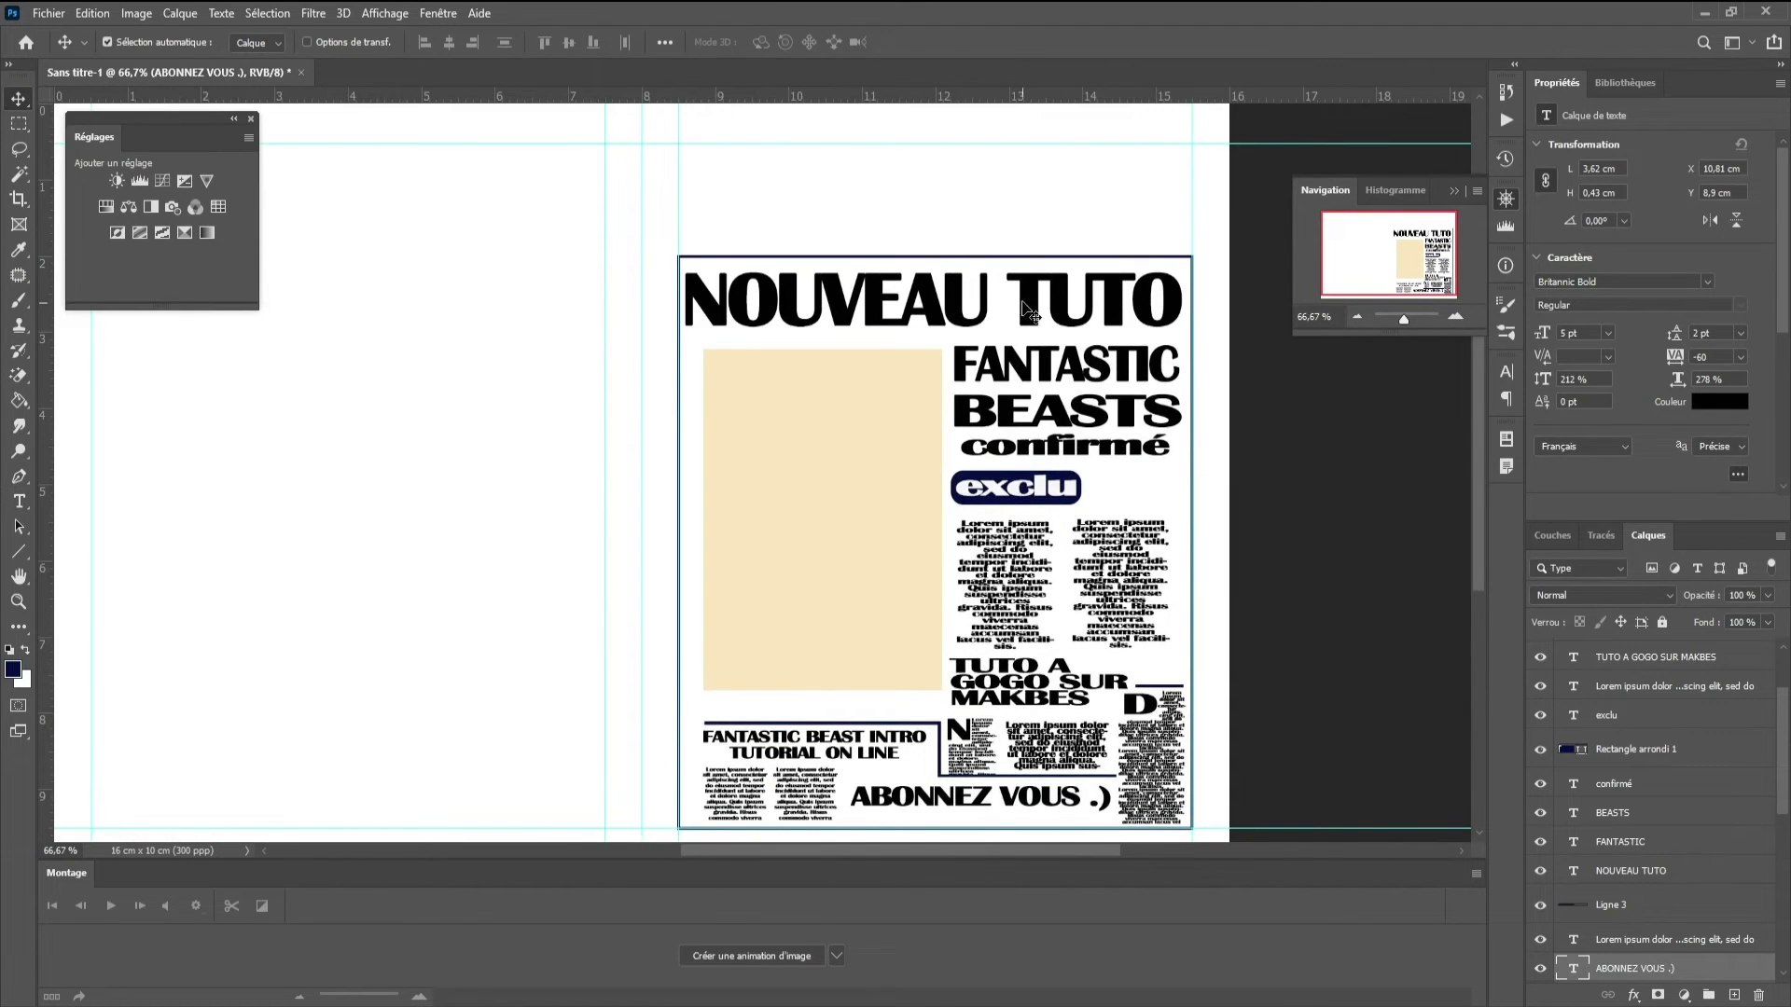
{"action": "key", "text": "u"}
{"action": "left_click_drag", "start_coordinate": [690, 305], "coordinate": [1168, 315]}
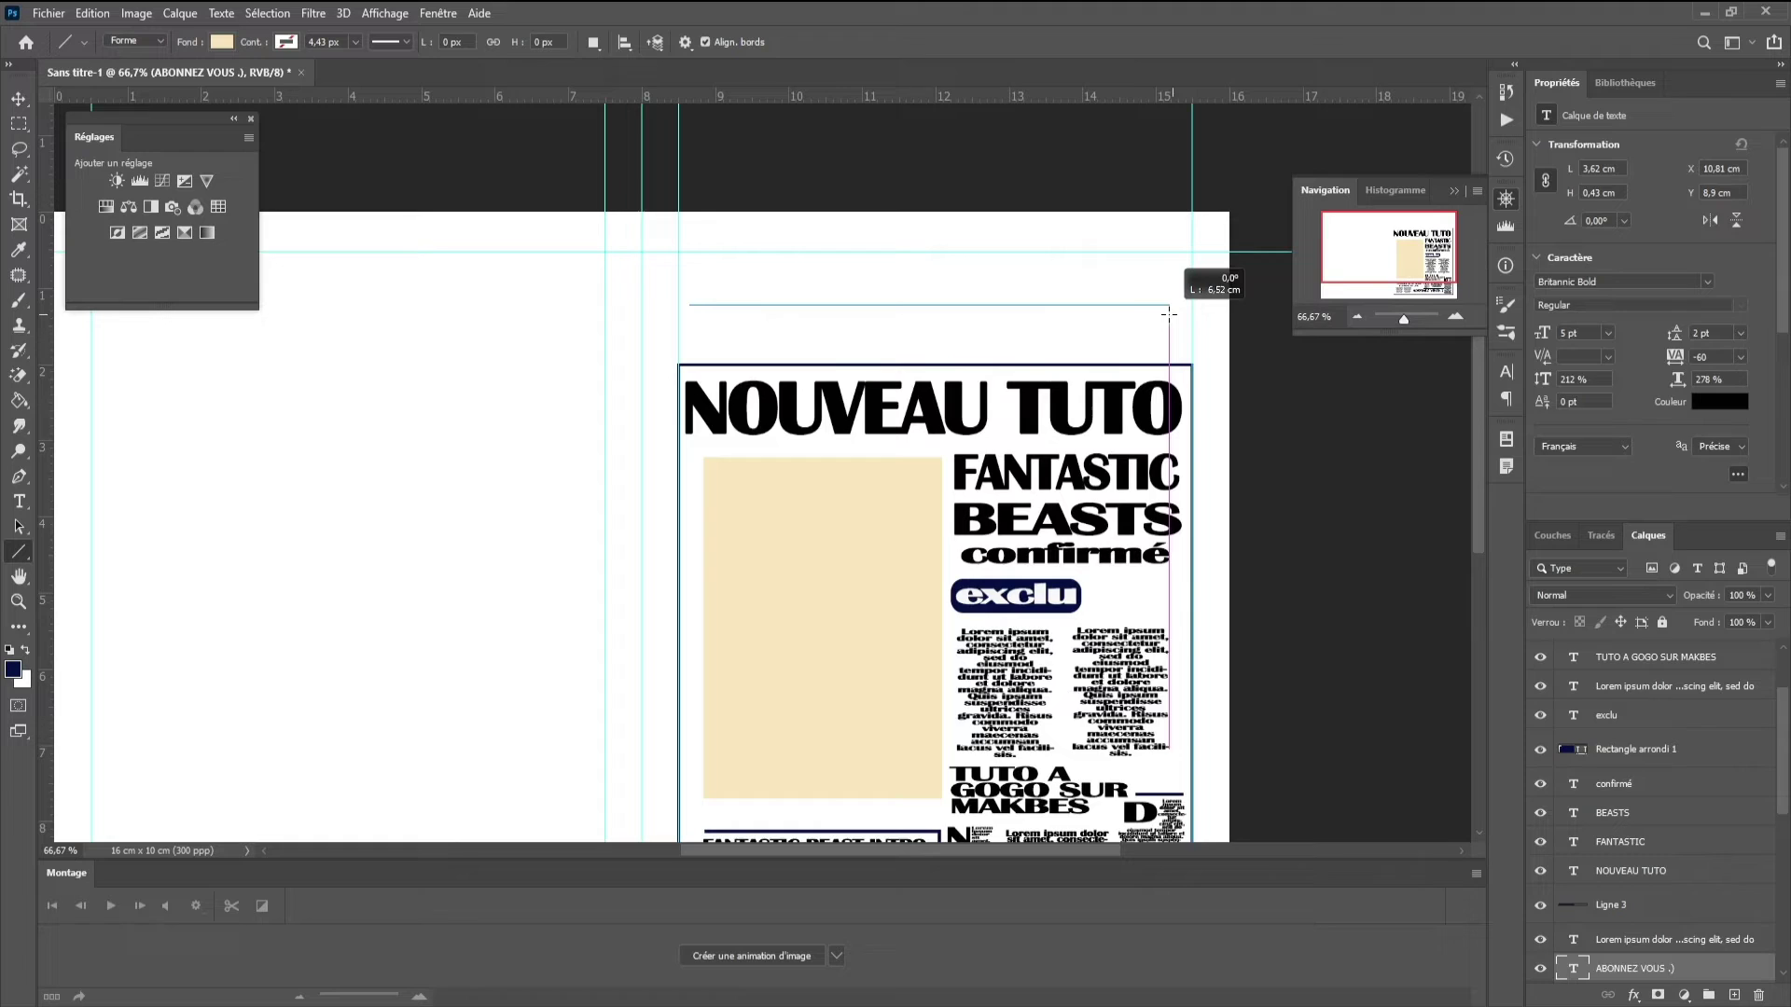
- Finish the horizontal rule above the page and give it a navy fill and stroke
{"action": "left_click_drag", "start_coordinate": [1169, 314], "coordinate": [1168, 314]}
{"action": "left_click_drag", "start_coordinate": [690, 307], "coordinate": [708, 309]}
{"action": "left_click", "coordinate": [222, 41]}
{"action": "left_click", "coordinate": [103, 145]}
{"action": "left_click", "coordinate": [285, 41]}
{"action": "left_click", "coordinate": [167, 145]}
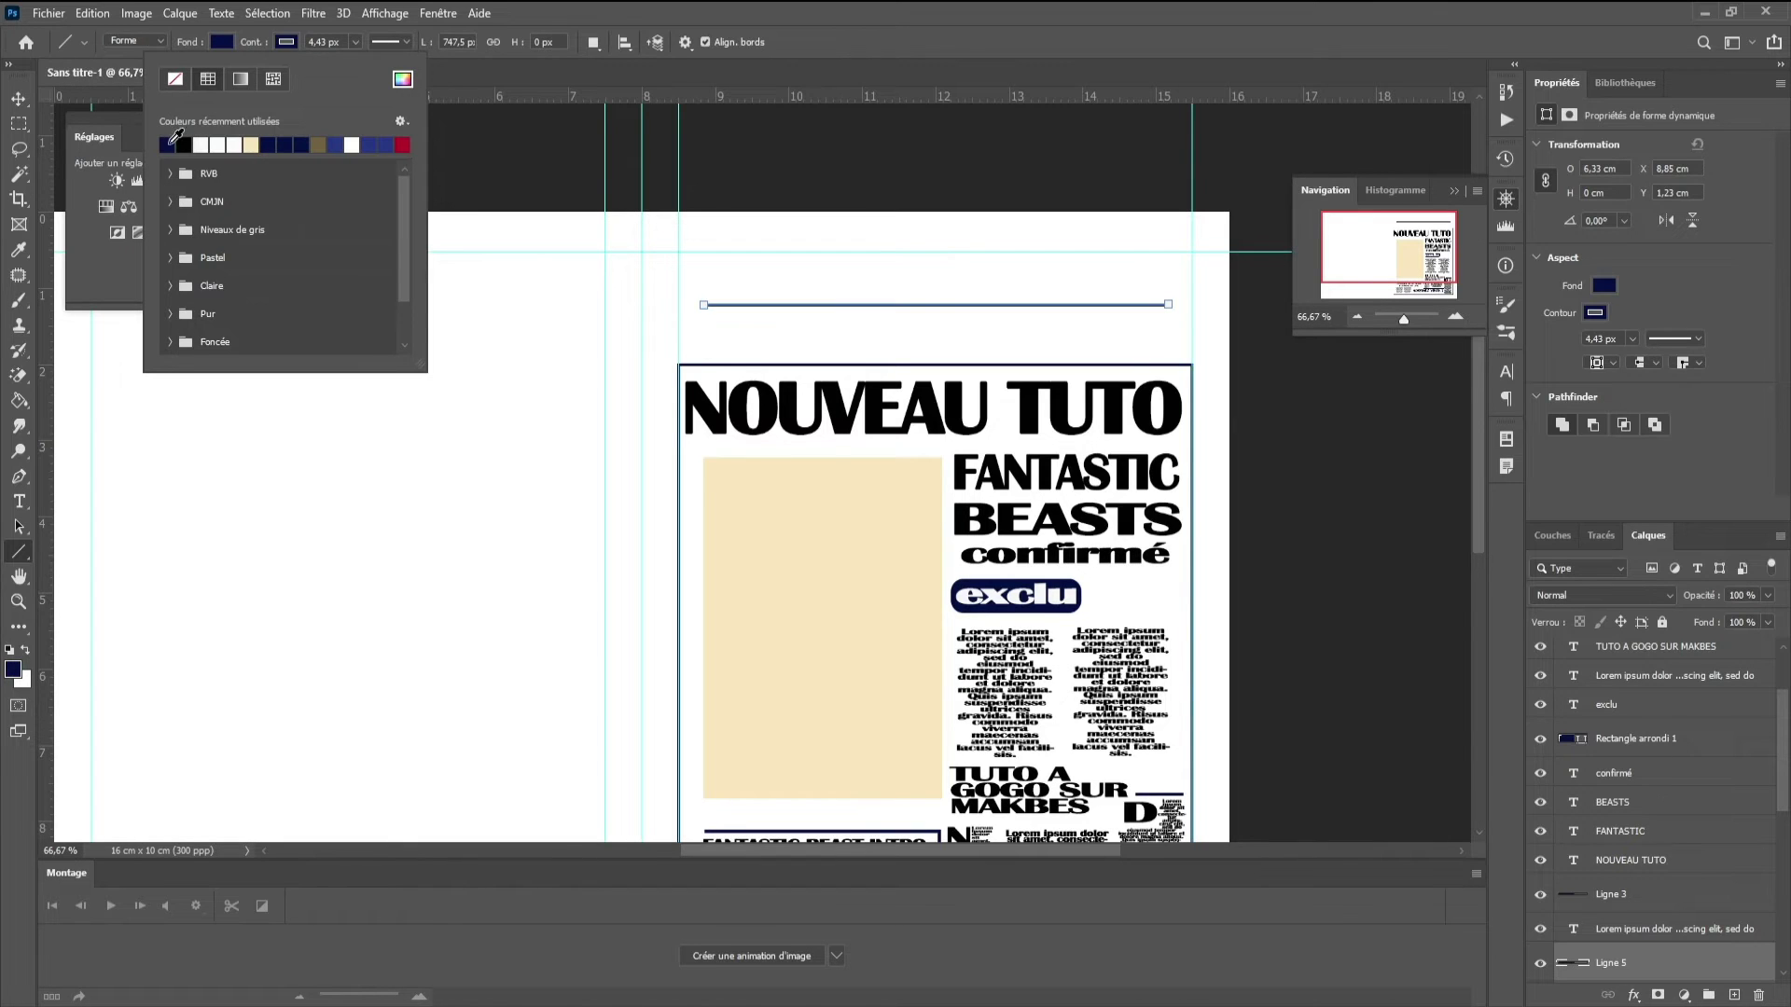
{"action": "left_click", "coordinate": [17, 100]}
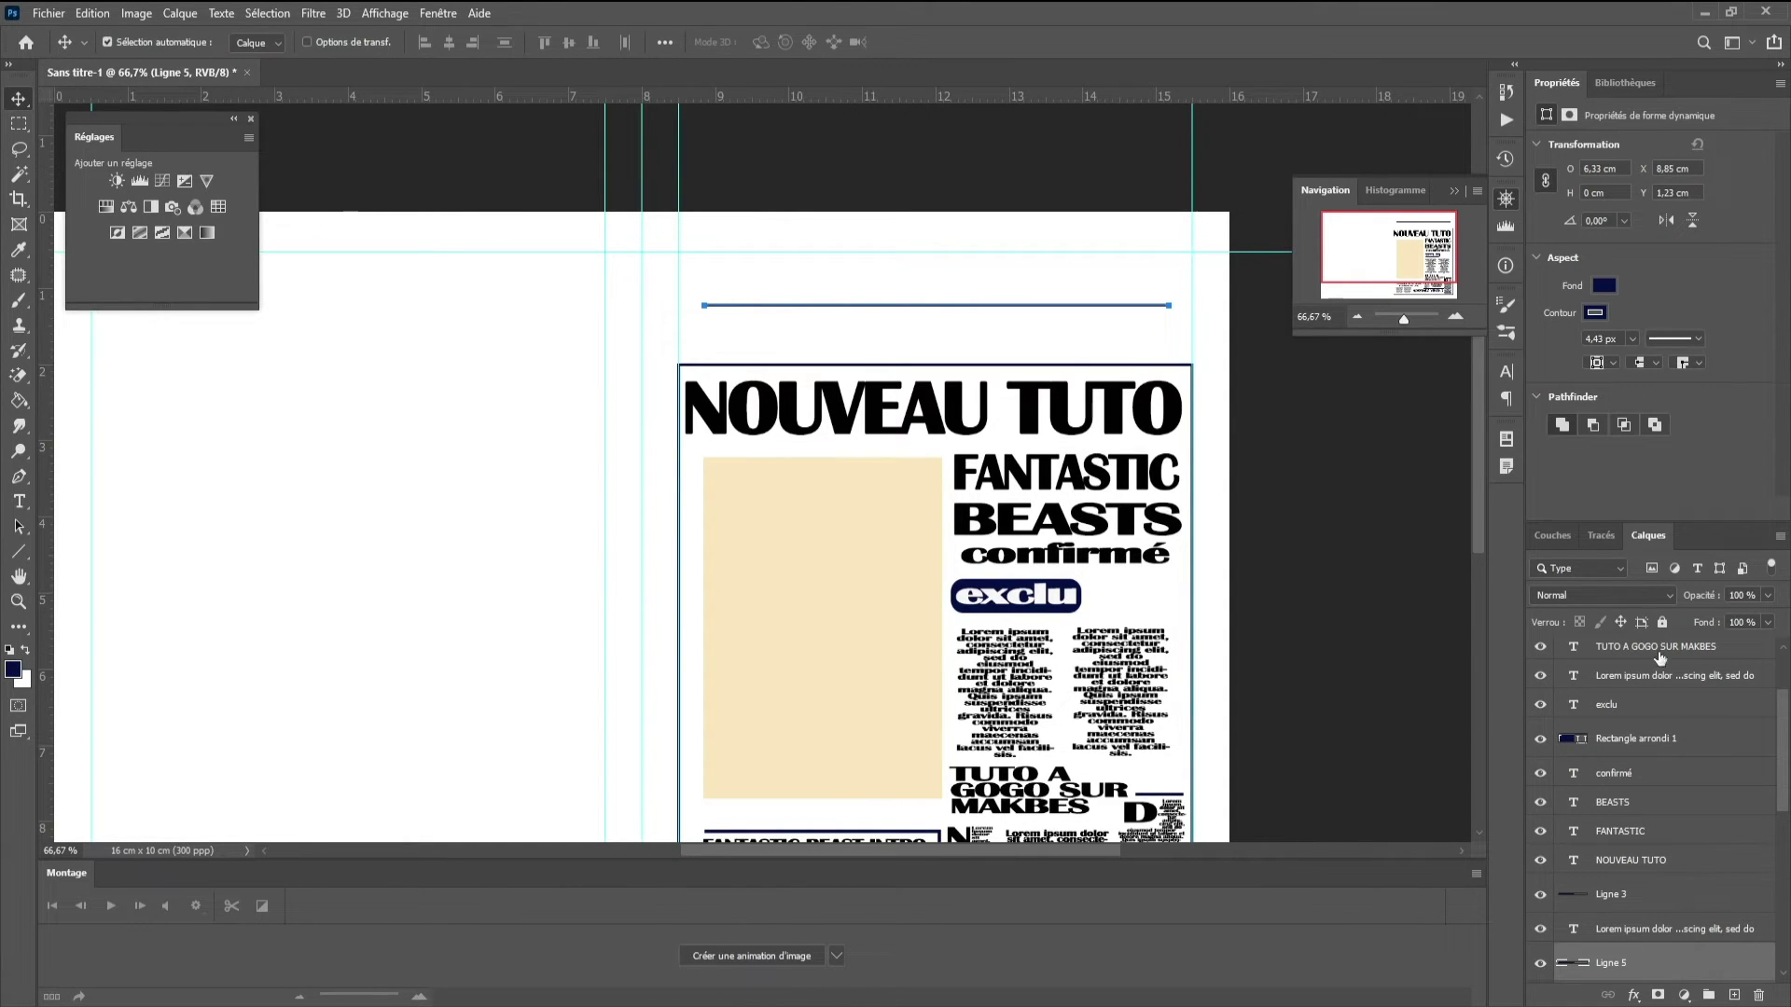
- Duplicate the rule as Ligne 5 copie and move the copy up above the original
{"action": "right_click", "coordinate": [1691, 966]}
{"action": "left_click", "coordinate": [1585, 212]}
{"action": "key", "text": "Return"}
{"action": "key", "text": "shift+Up"}
{"action": "key", "text": "shift+Up"}
{"action": "key", "text": "shift+Up"}
{"action": "key", "text": "shift+Up"}
{"action": "key", "text": "shift+Up"}
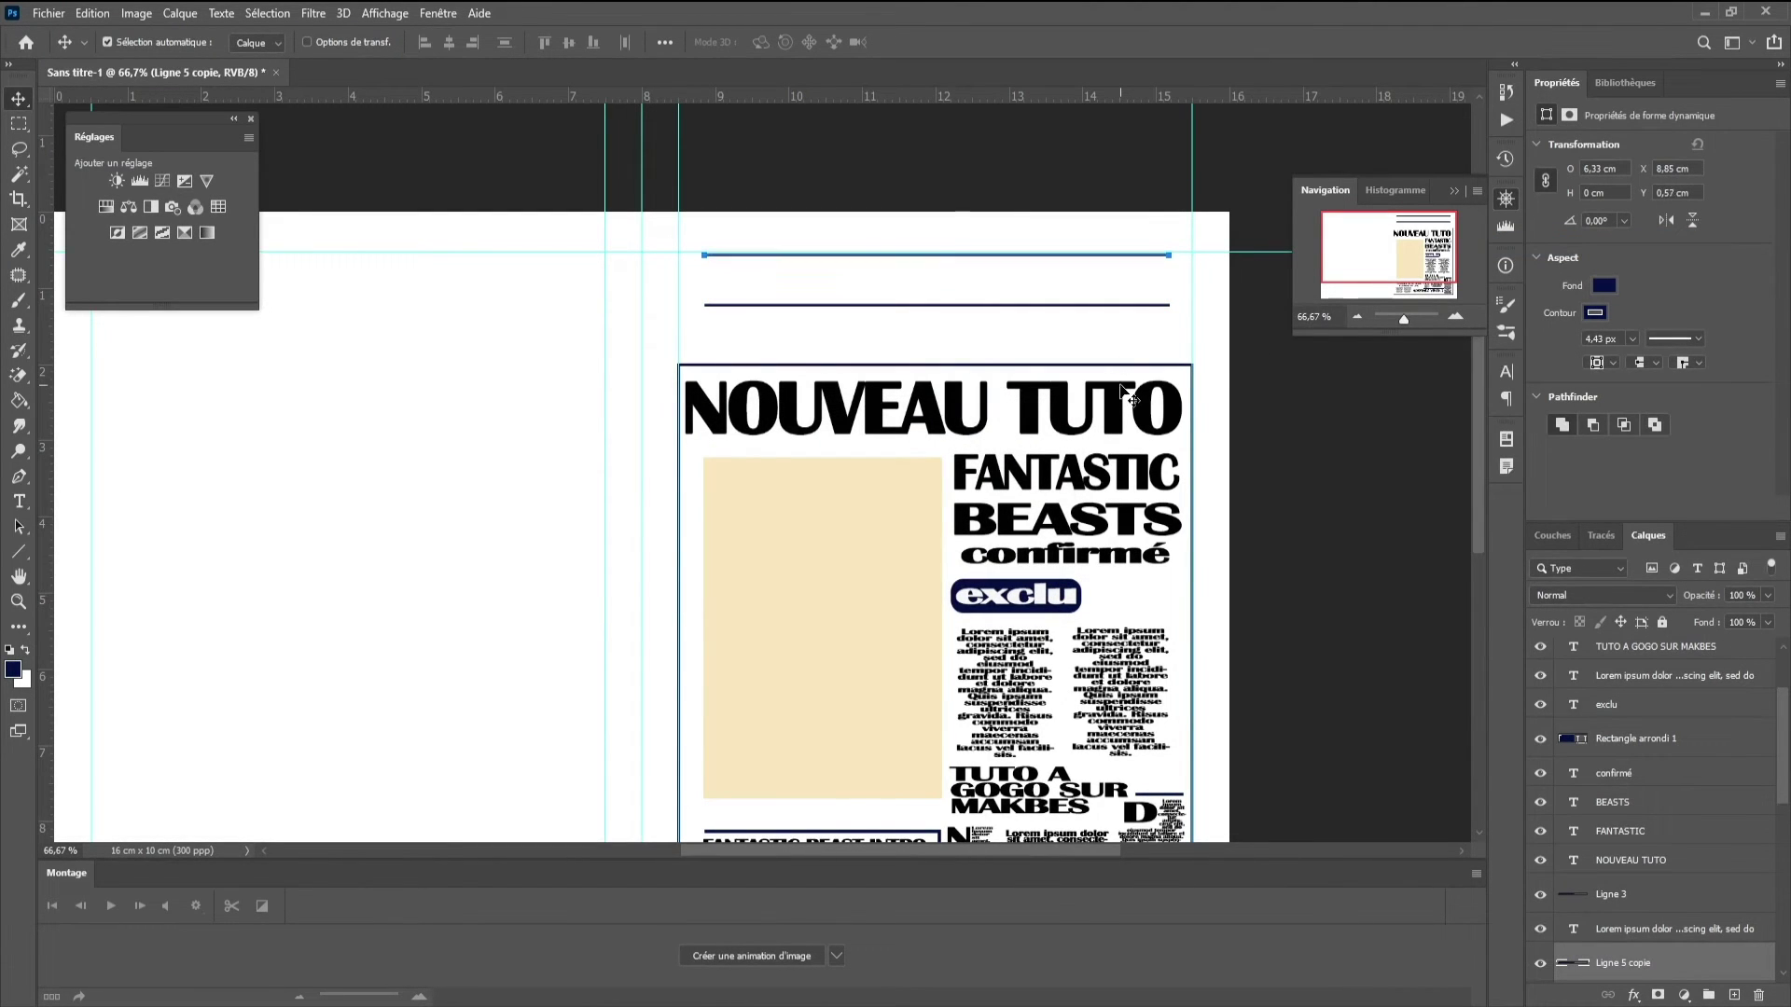
{"action": "left_click", "coordinate": [1681, 907], "text": "ctrl"}
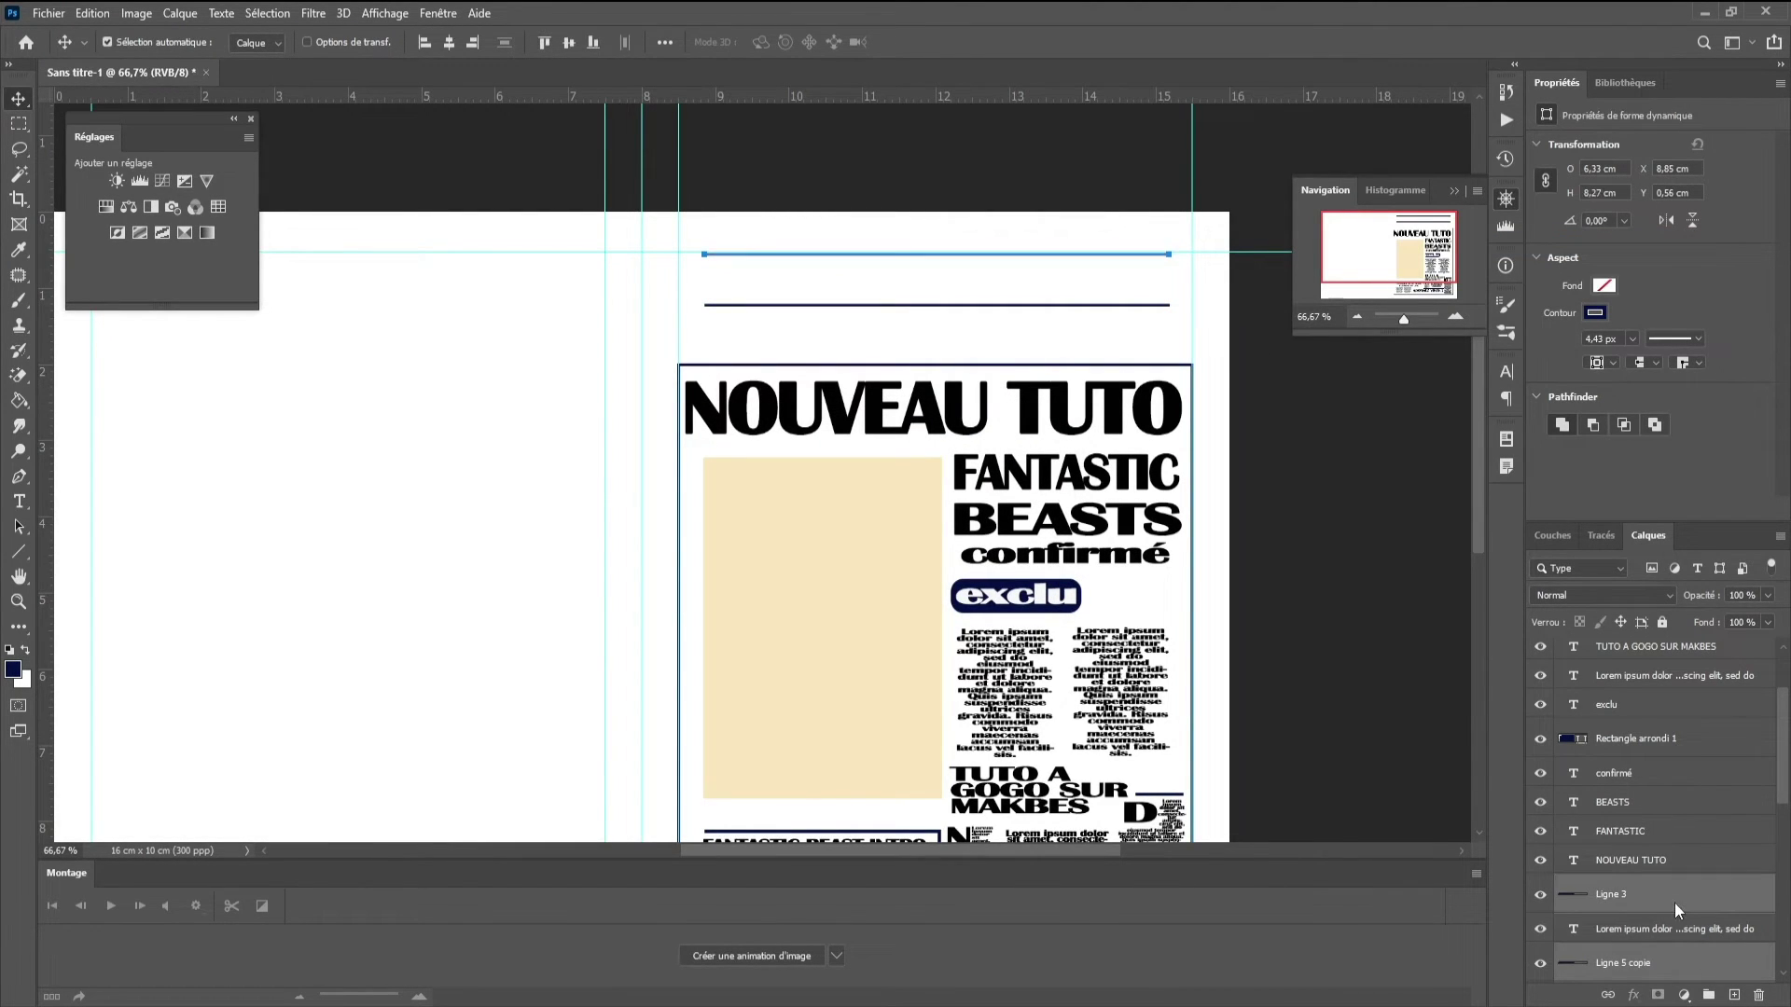
{"action": "key", "text": "Up"}
{"action": "key", "text": "Up"}
{"action": "key", "text": "Up"}
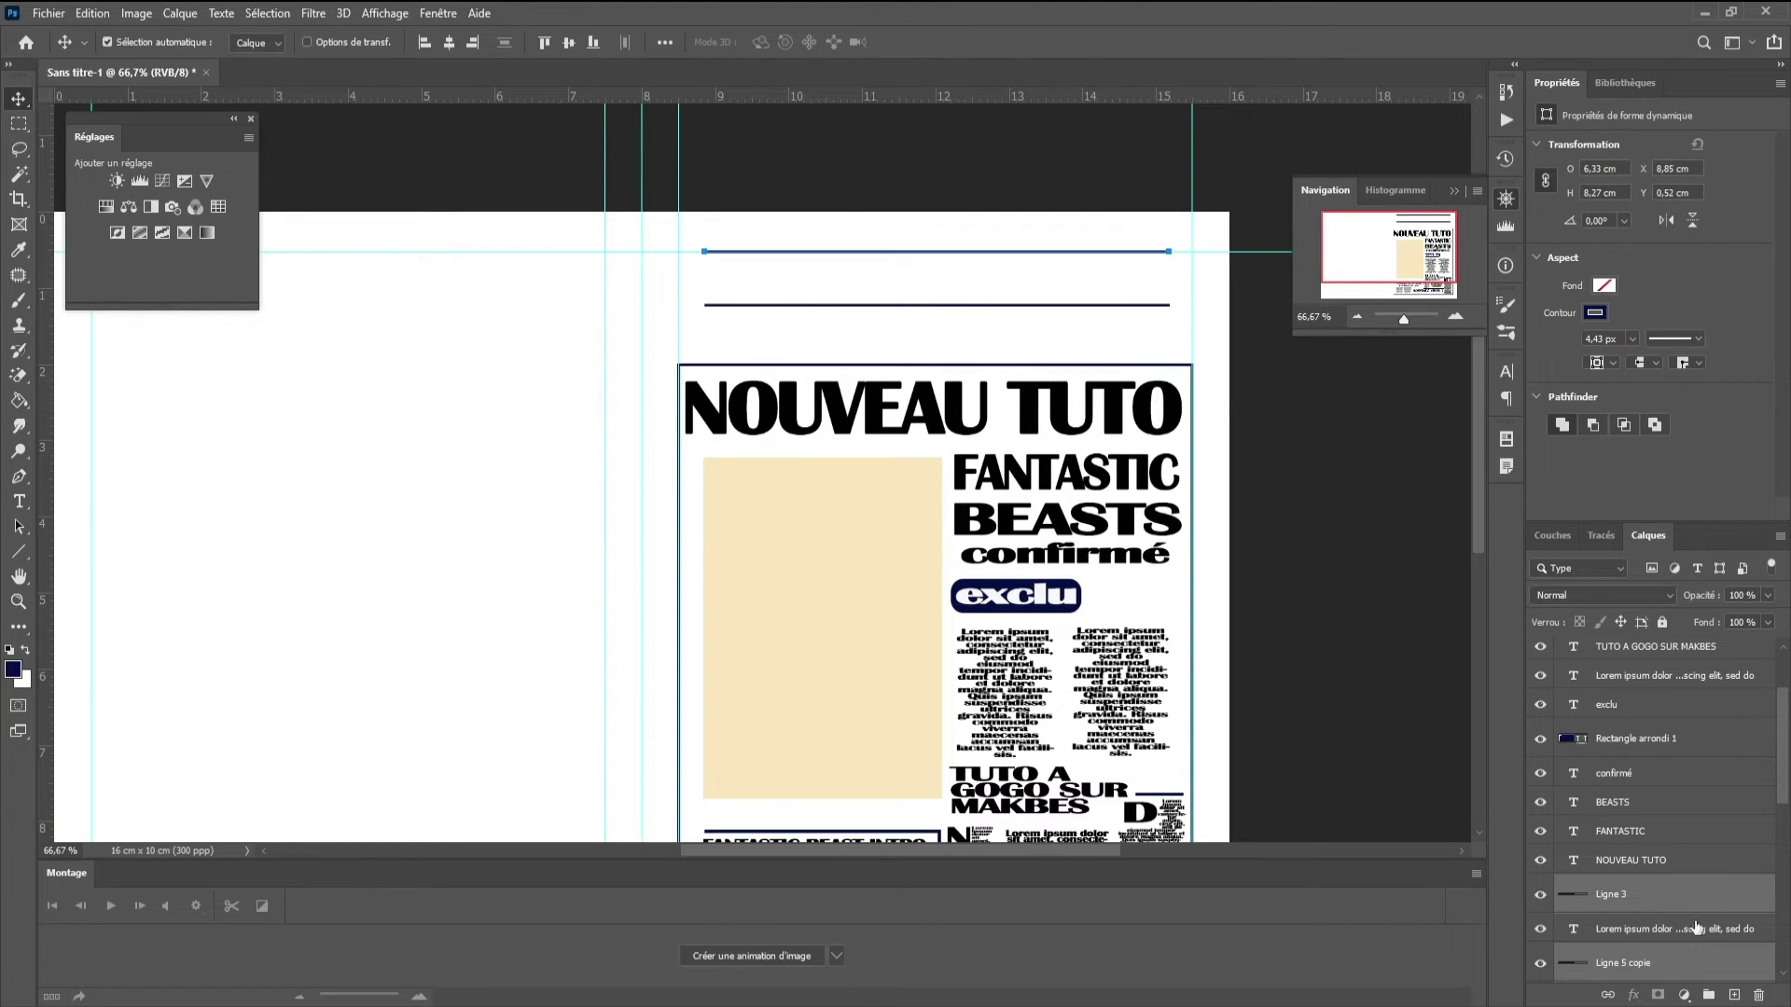
{"action": "left_click", "coordinate": [1540, 963]}
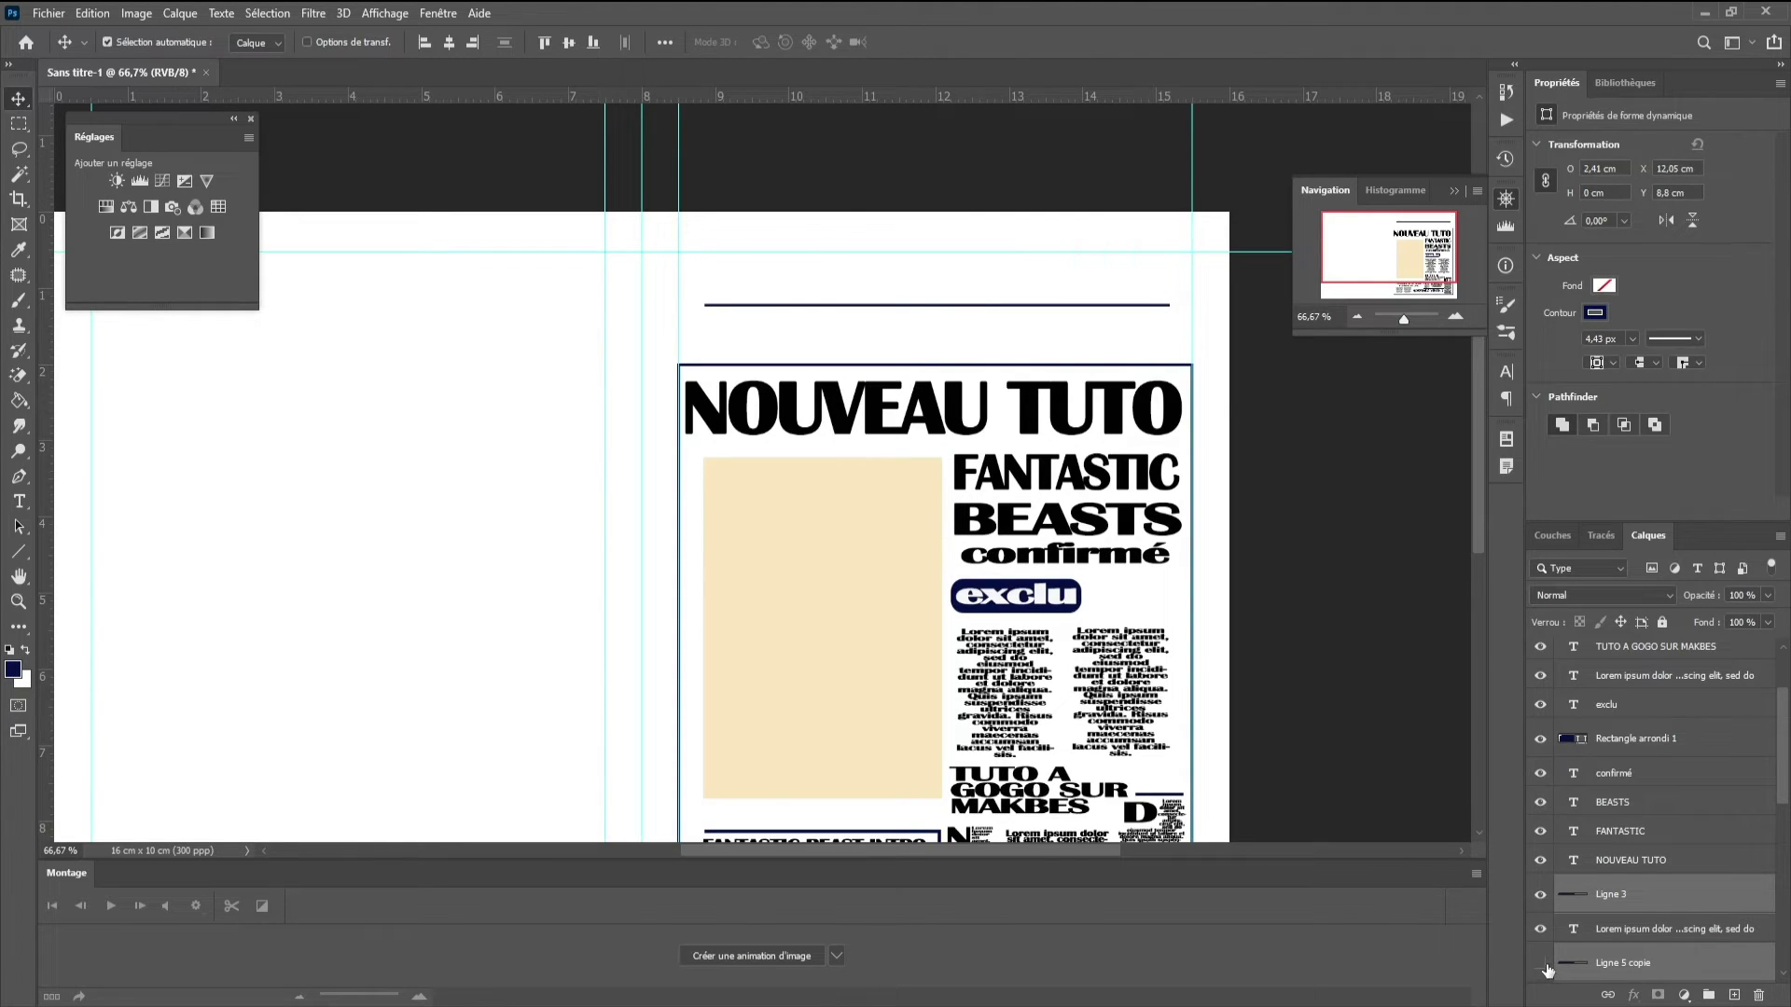
{"action": "left_click", "coordinate": [1540, 895]}
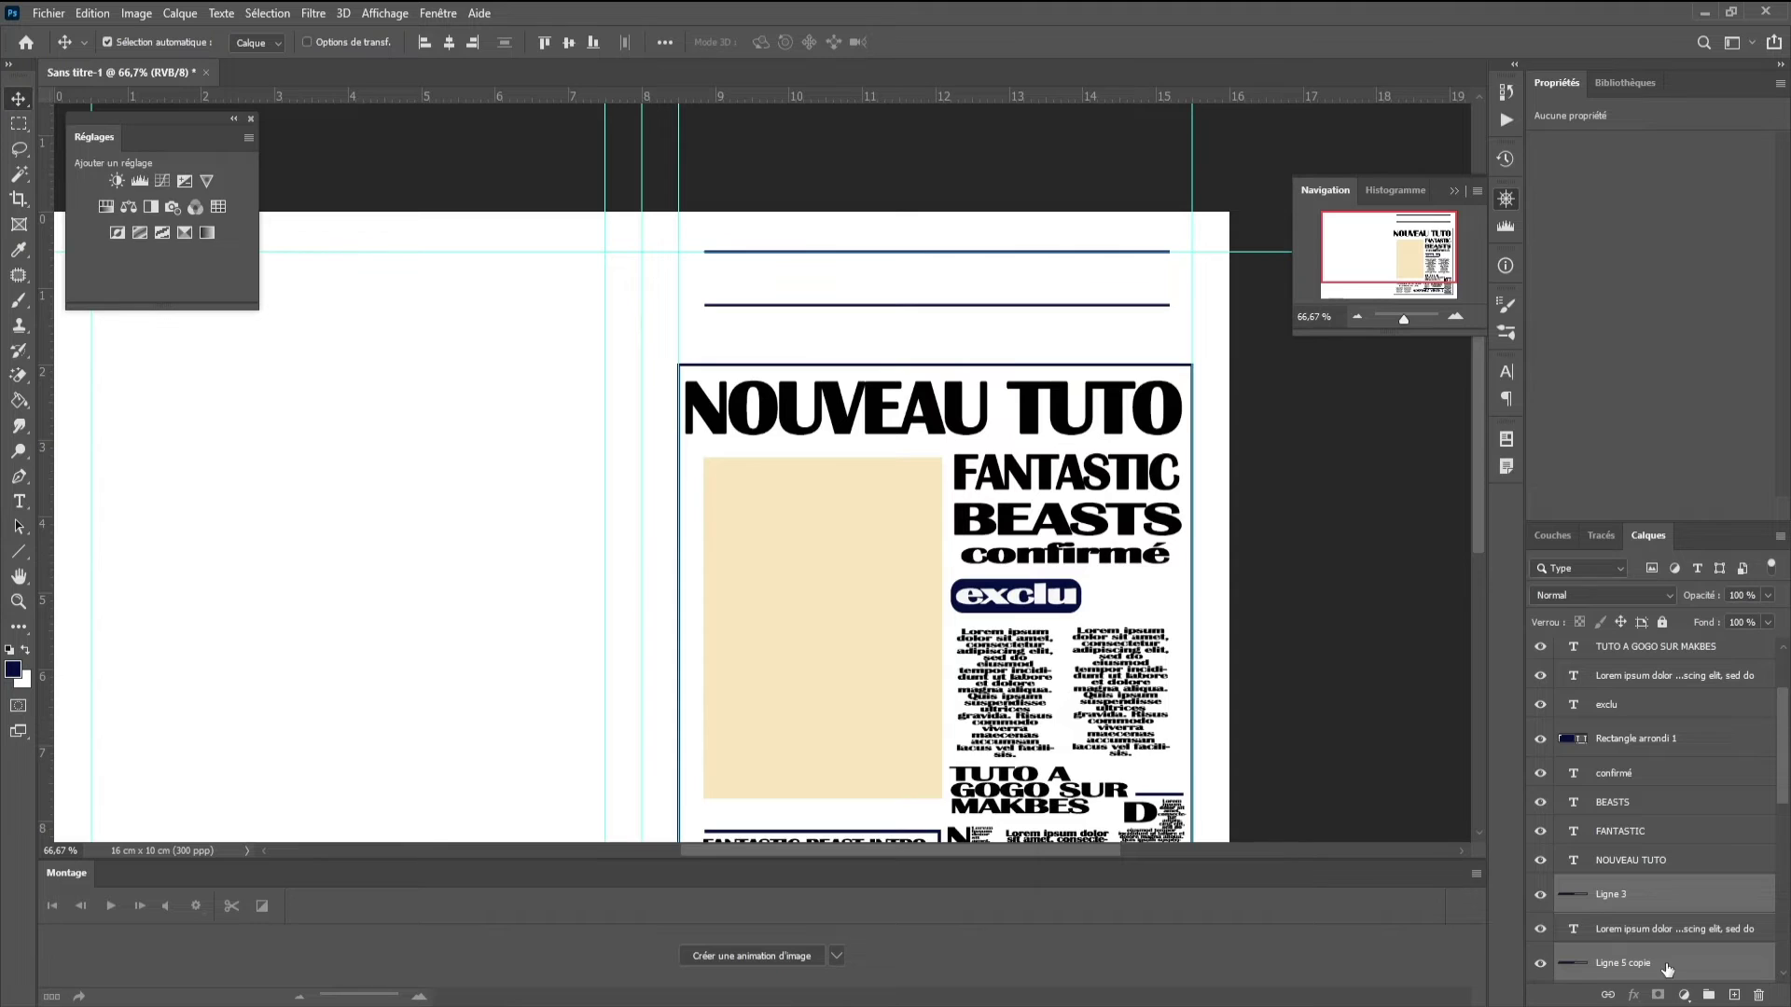
- Nudge both rules down, then move only the upper rule back up onto the guide
{"action": "left_click", "coordinate": [1660, 963]}
{"action": "left_click", "coordinate": [1654, 948], "text": "shift"}
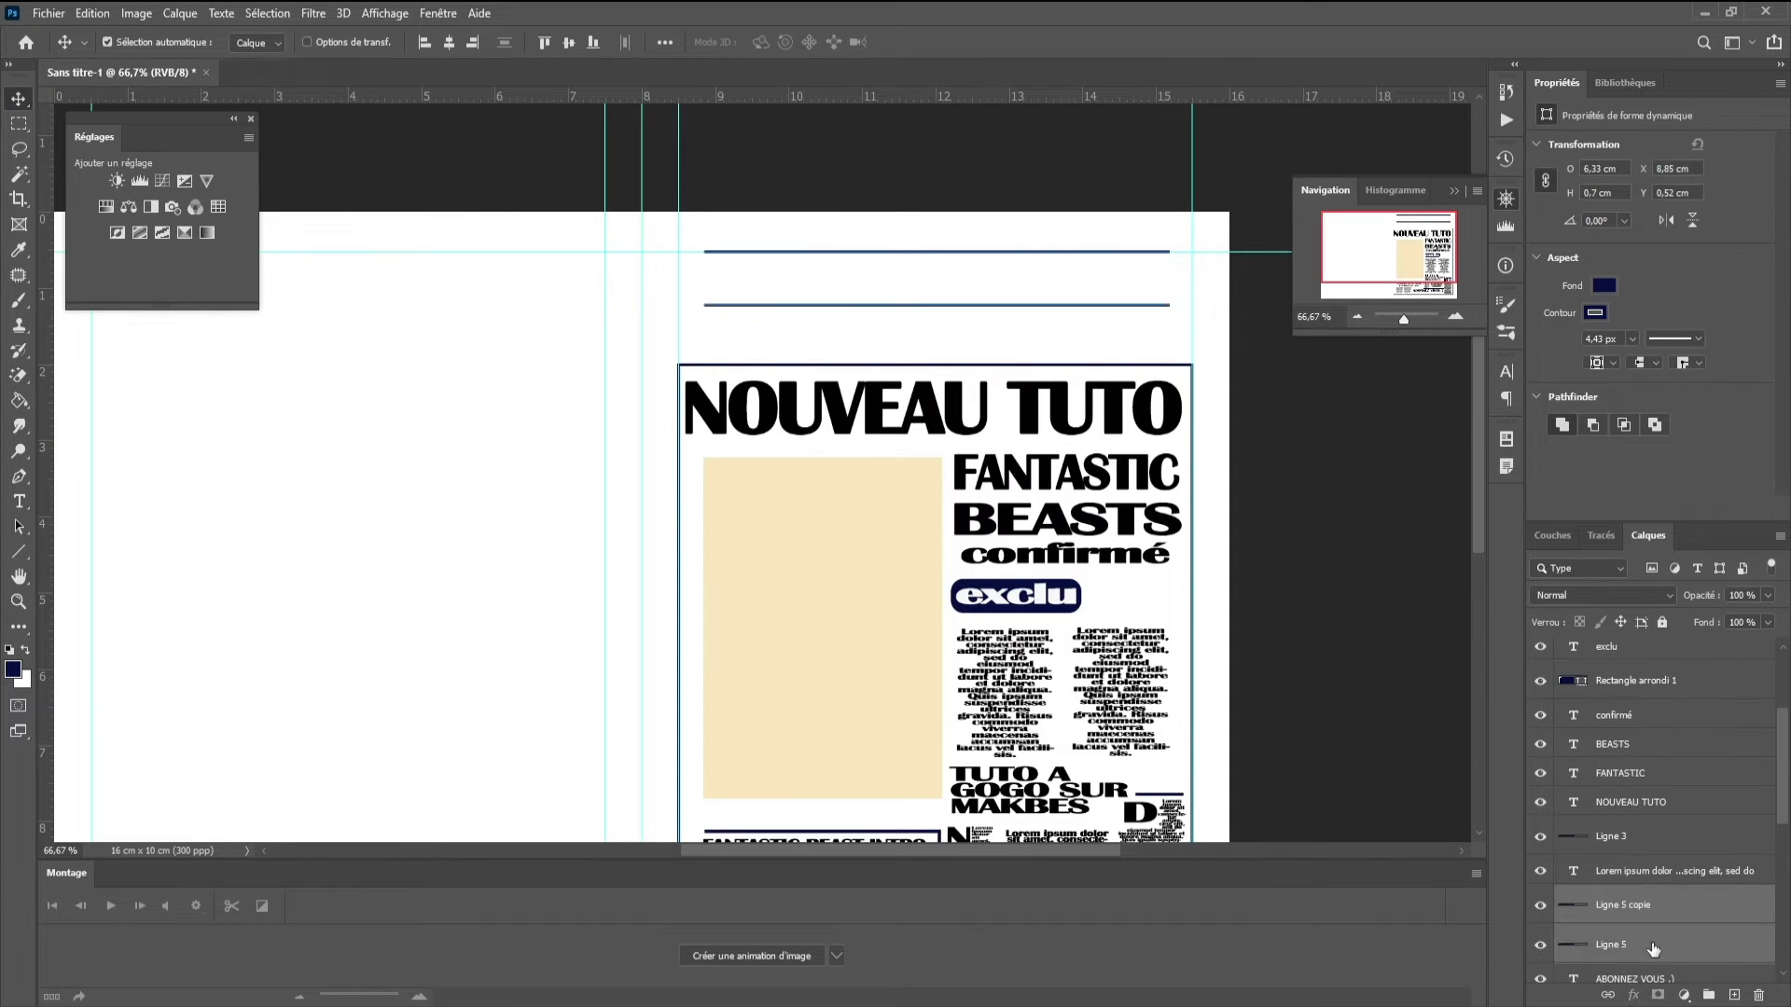
{"action": "key", "text": "Down"}
{"action": "key", "text": "Down"}
{"action": "key", "text": "Down"}
{"action": "key", "text": "Down"}
{"action": "key", "text": "Down"}
{"action": "key", "text": "Down"}
{"action": "key", "text": "Down"}
{"action": "key", "text": "Down"}
{"action": "key", "text": "Down"}
{"action": "key", "text": "Down"}
{"action": "key", "text": "Down"}
{"action": "key", "text": "Down"}
{"action": "key", "text": "Down"}
{"action": "key", "text": "Down"}
{"action": "key", "text": "Down"}
{"action": "key", "text": "Down"}
{"action": "key", "text": "Down"}
{"action": "key", "text": "Down"}
{"action": "left_click", "coordinate": [1660, 914]}
{"action": "key", "text": "Up"}
{"action": "key", "text": "Up"}
{"action": "key", "text": "Up"}
{"action": "key", "text": "Up"}
{"action": "key", "text": "Up"}
{"action": "key", "text": "Up"}
{"action": "key", "text": "Up"}
{"action": "key", "text": "Up"}
{"action": "key", "text": "Up"}
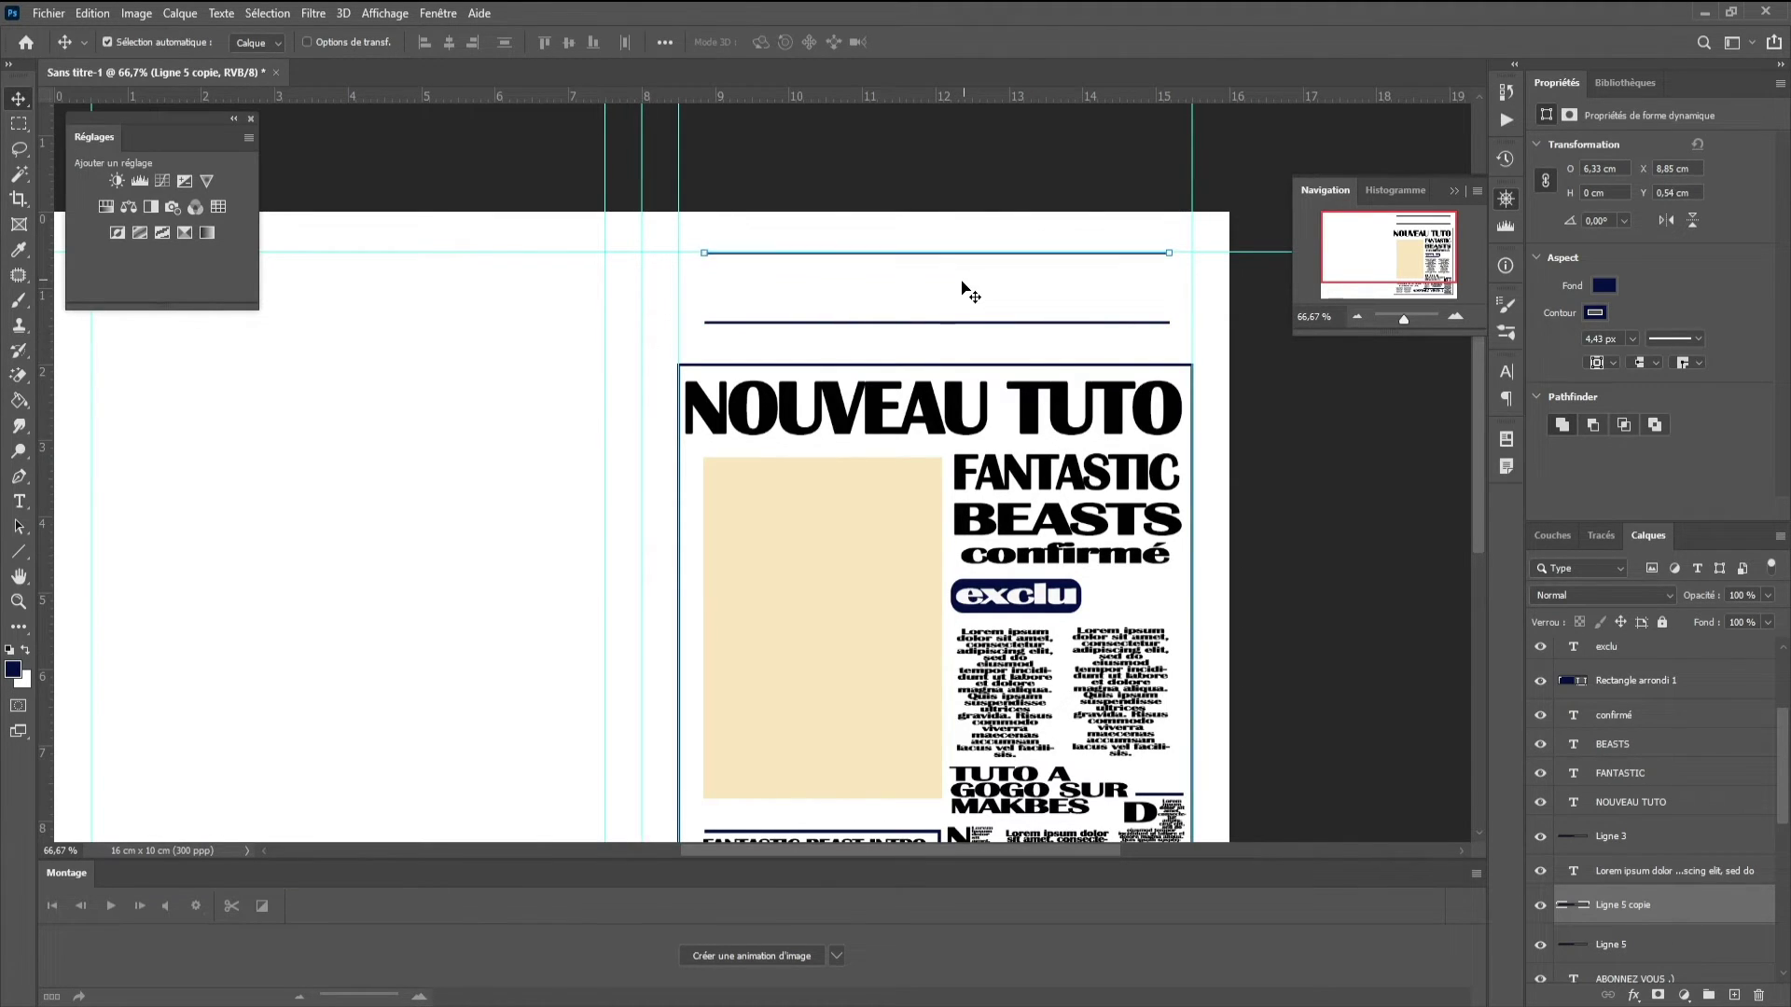
{"action": "left_click", "coordinate": [18, 501]}
- Type 'DAILY TUTO' in Broadway between the two rules
{"action": "left_click", "coordinate": [269, 42]}
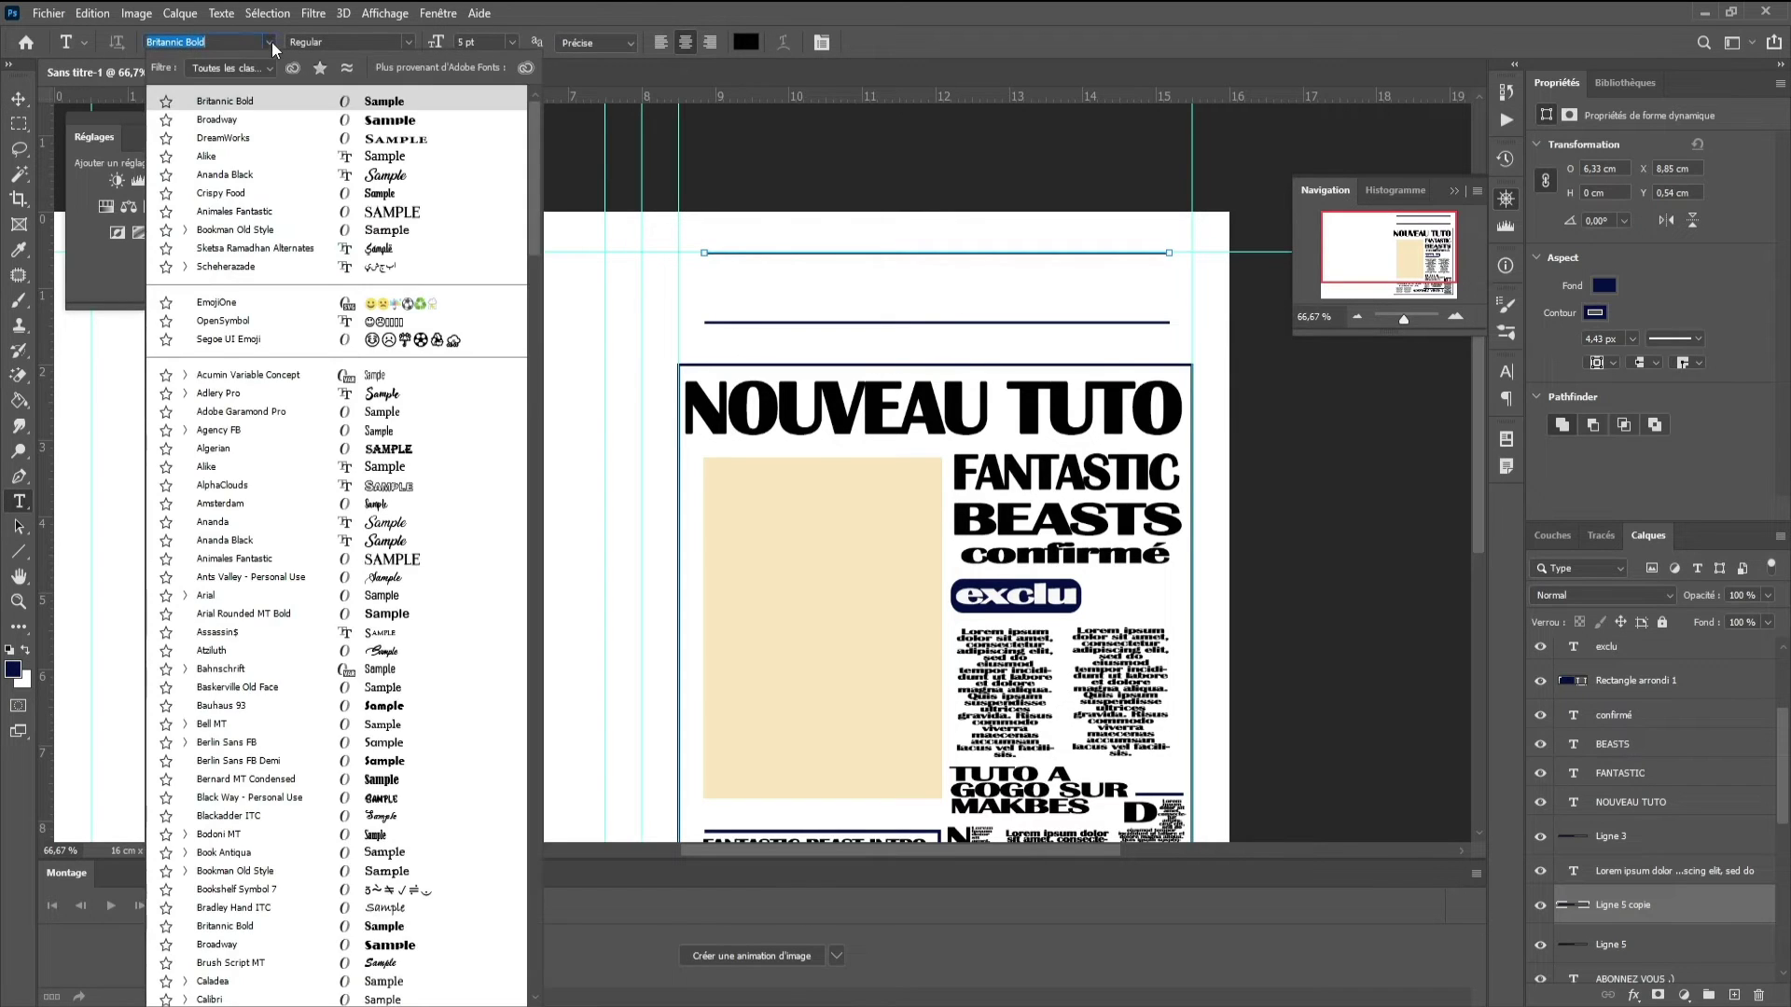
{"action": "left_click", "coordinate": [178, 113]}
{"action": "left_click", "coordinate": [722, 290]}
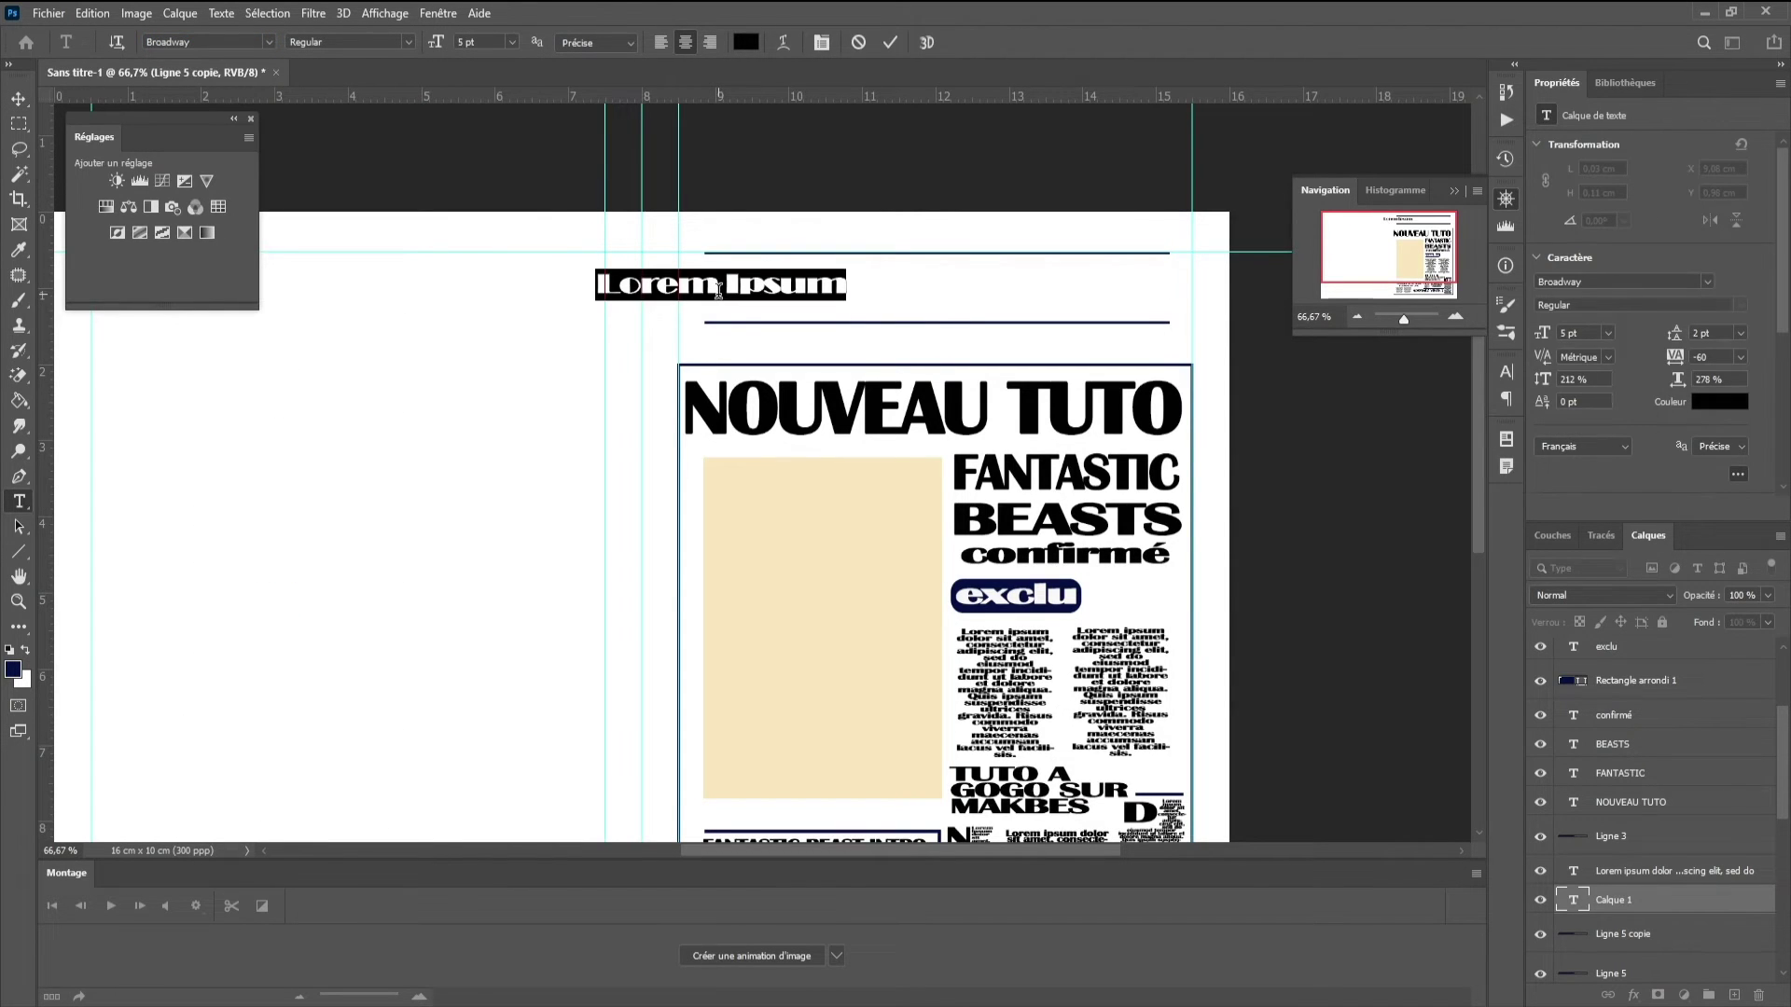
{"action": "type", "text": "da"}
{"action": "key", "text": "BackSpace"}
{"action": "key", "text": "BackSpace"}
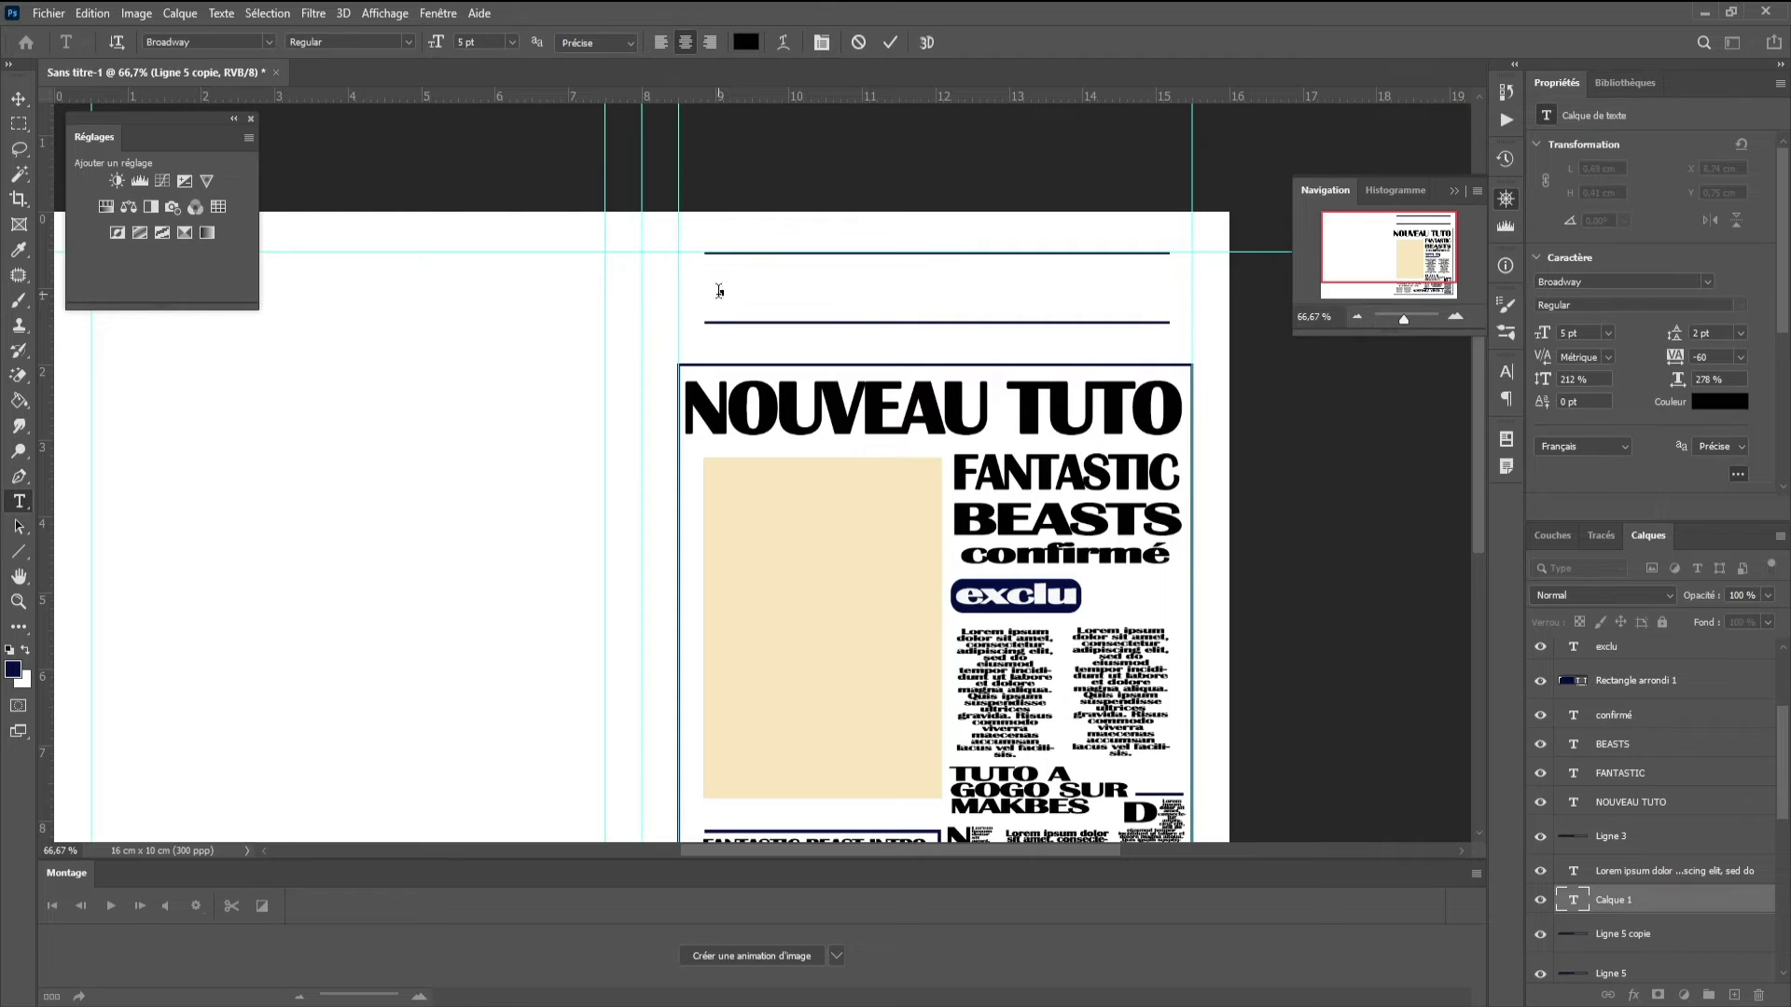
{"action": "type", "text": "DA"}
{"action": "type", "text": "ILY T"}
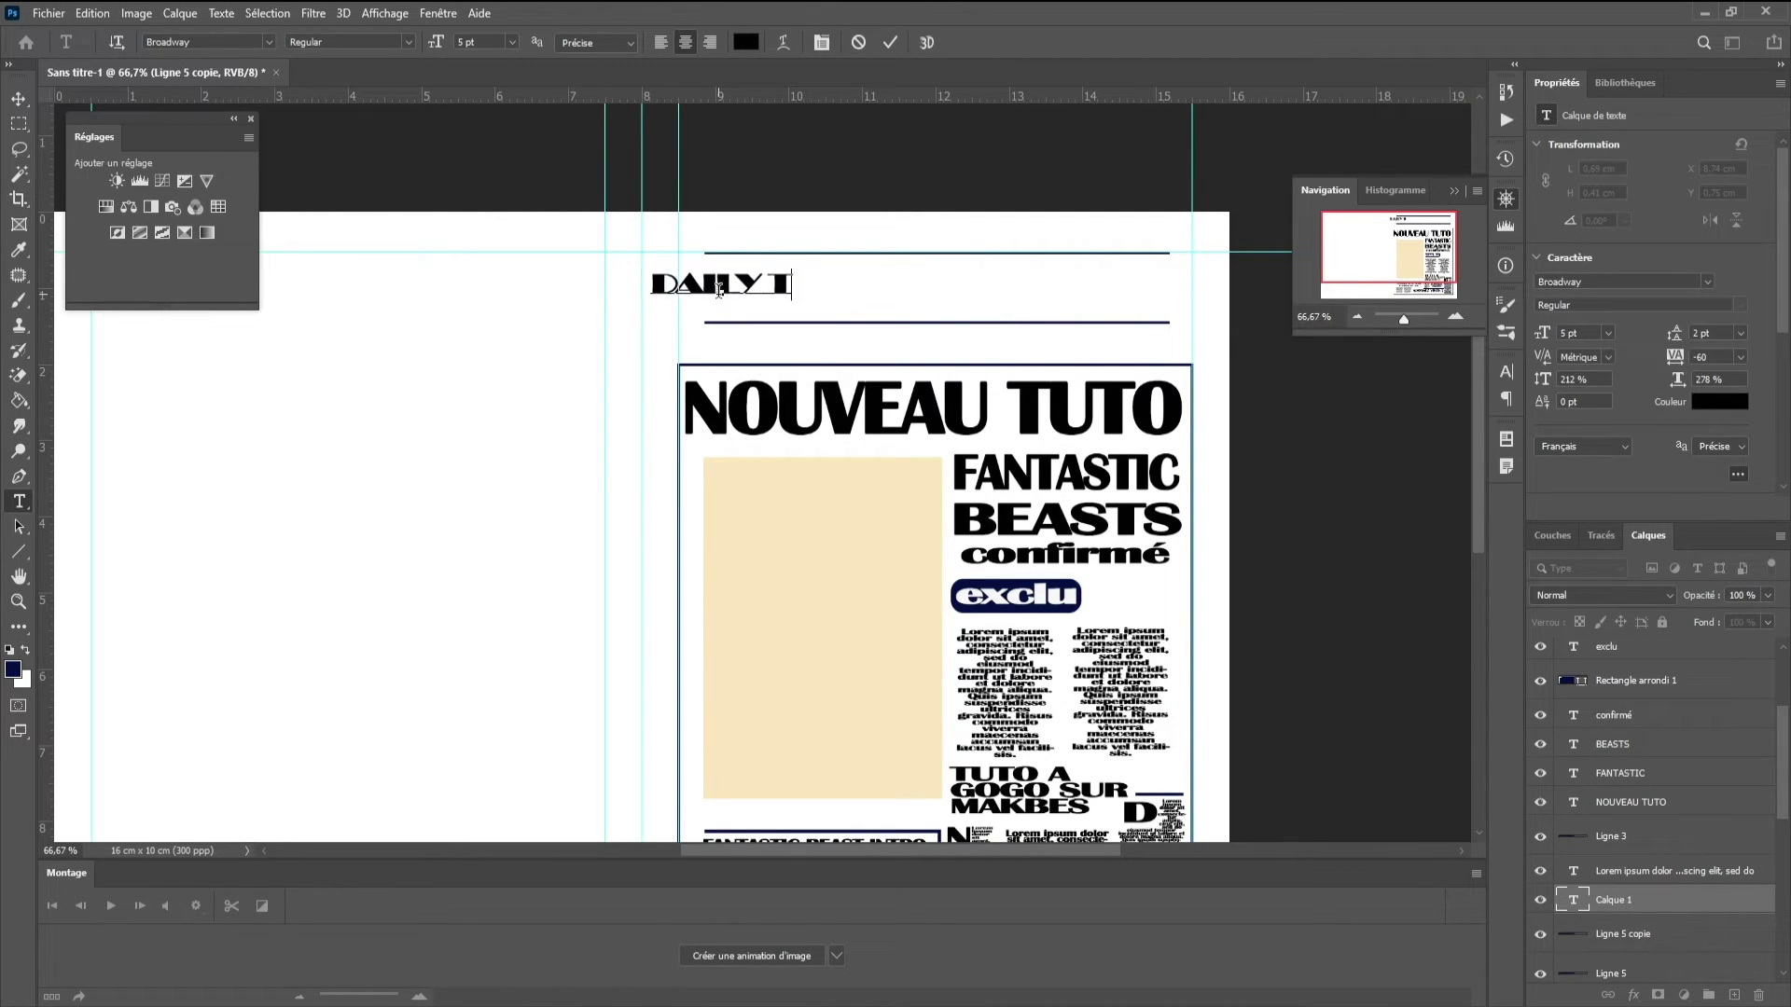
{"action": "type", "text": "UTO"}
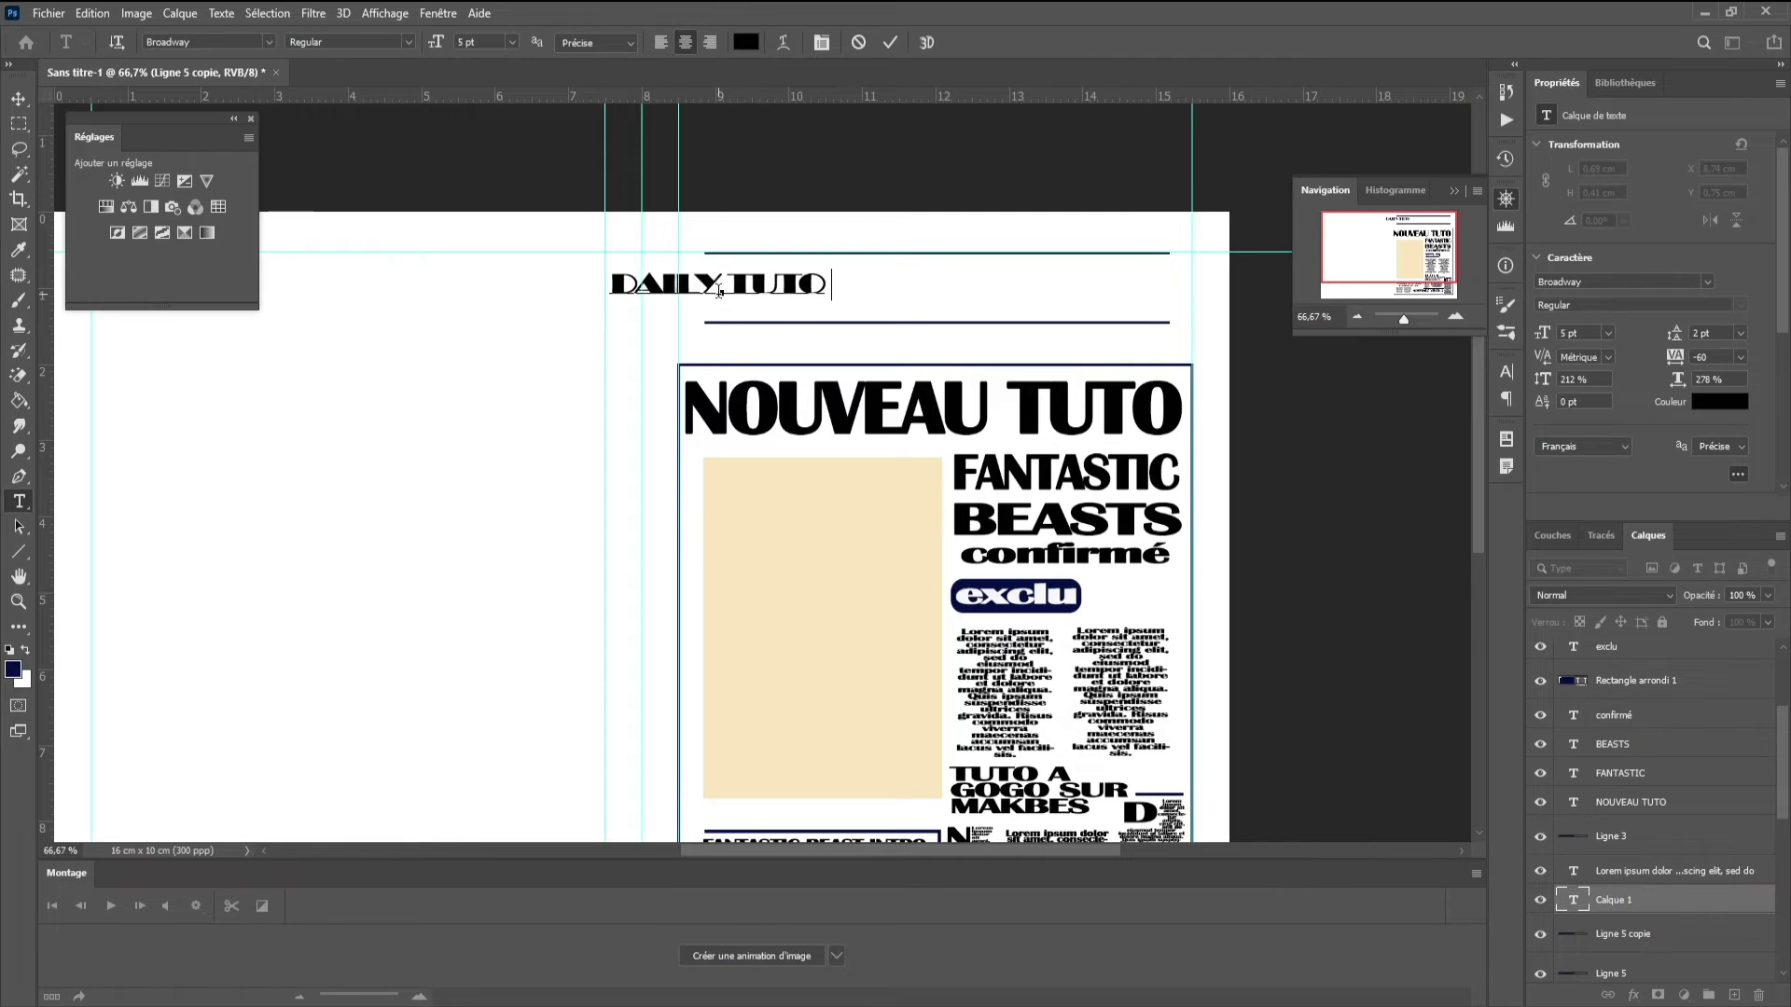
- Set the title to 10 pt, with 351% horizontal scale and 182% leading
{"action": "left_click_drag", "start_coordinate": [857, 303], "coordinate": [457, 45]}
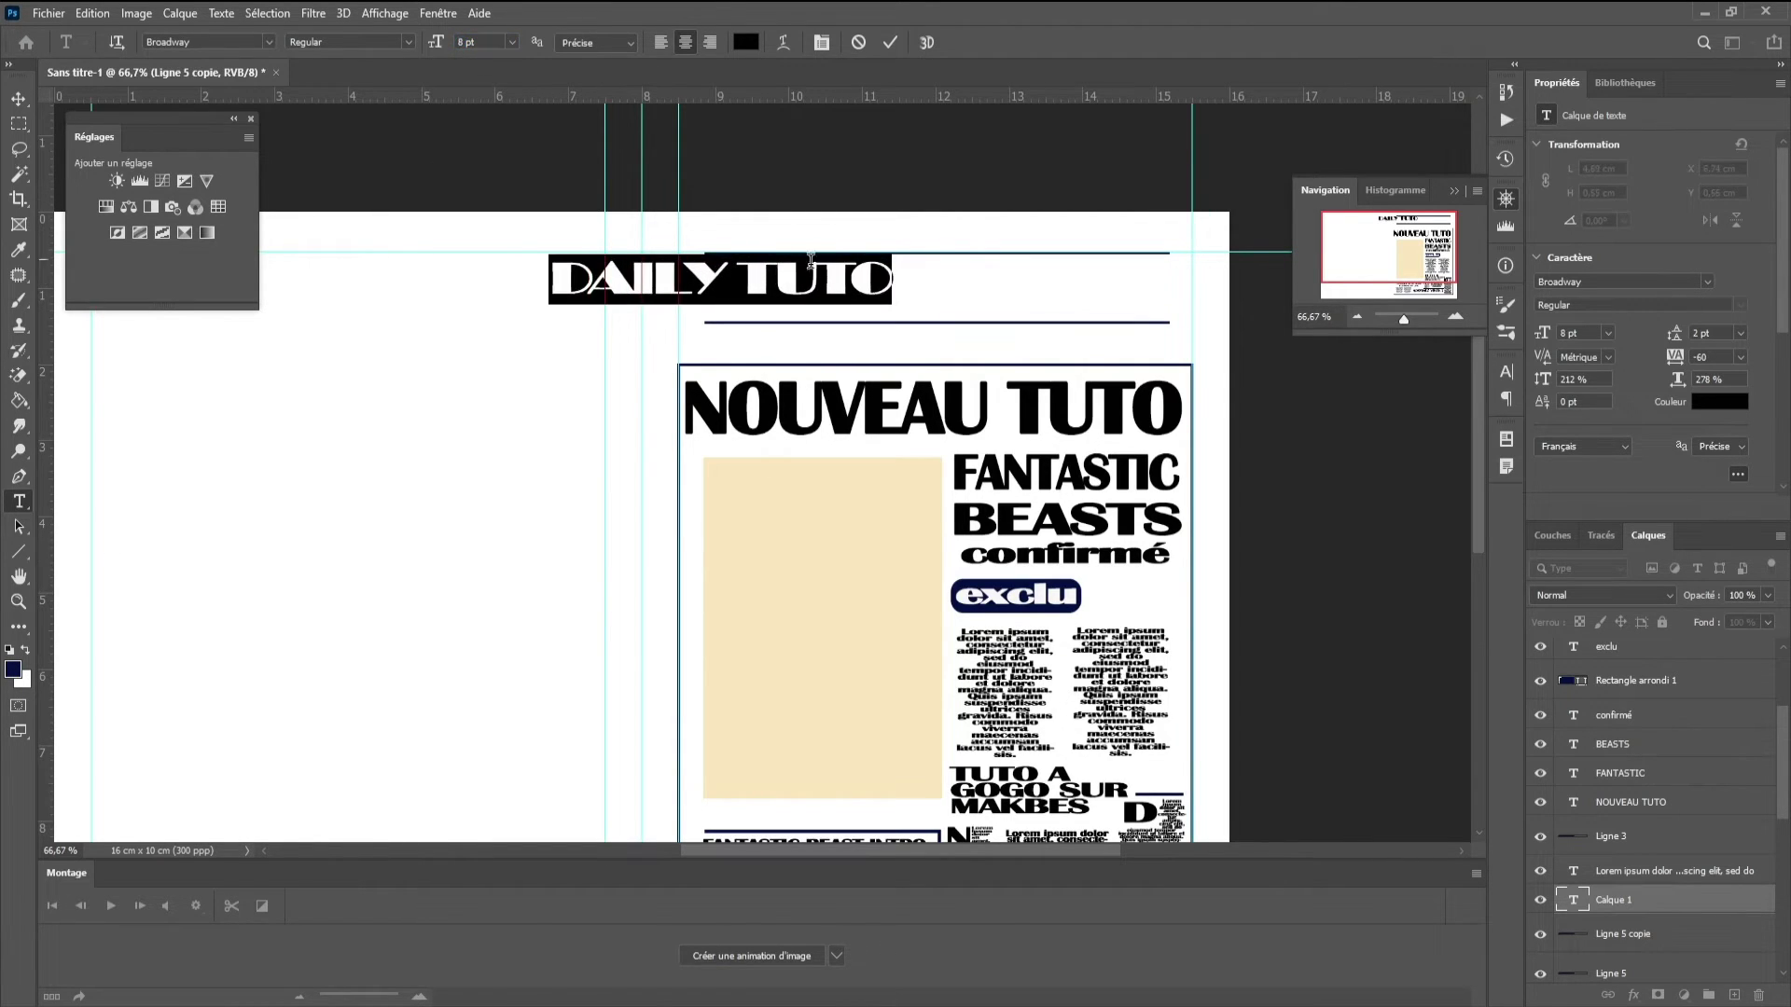
{"action": "left_click_drag", "start_coordinate": [858, 240], "coordinate": [1018, 247]}
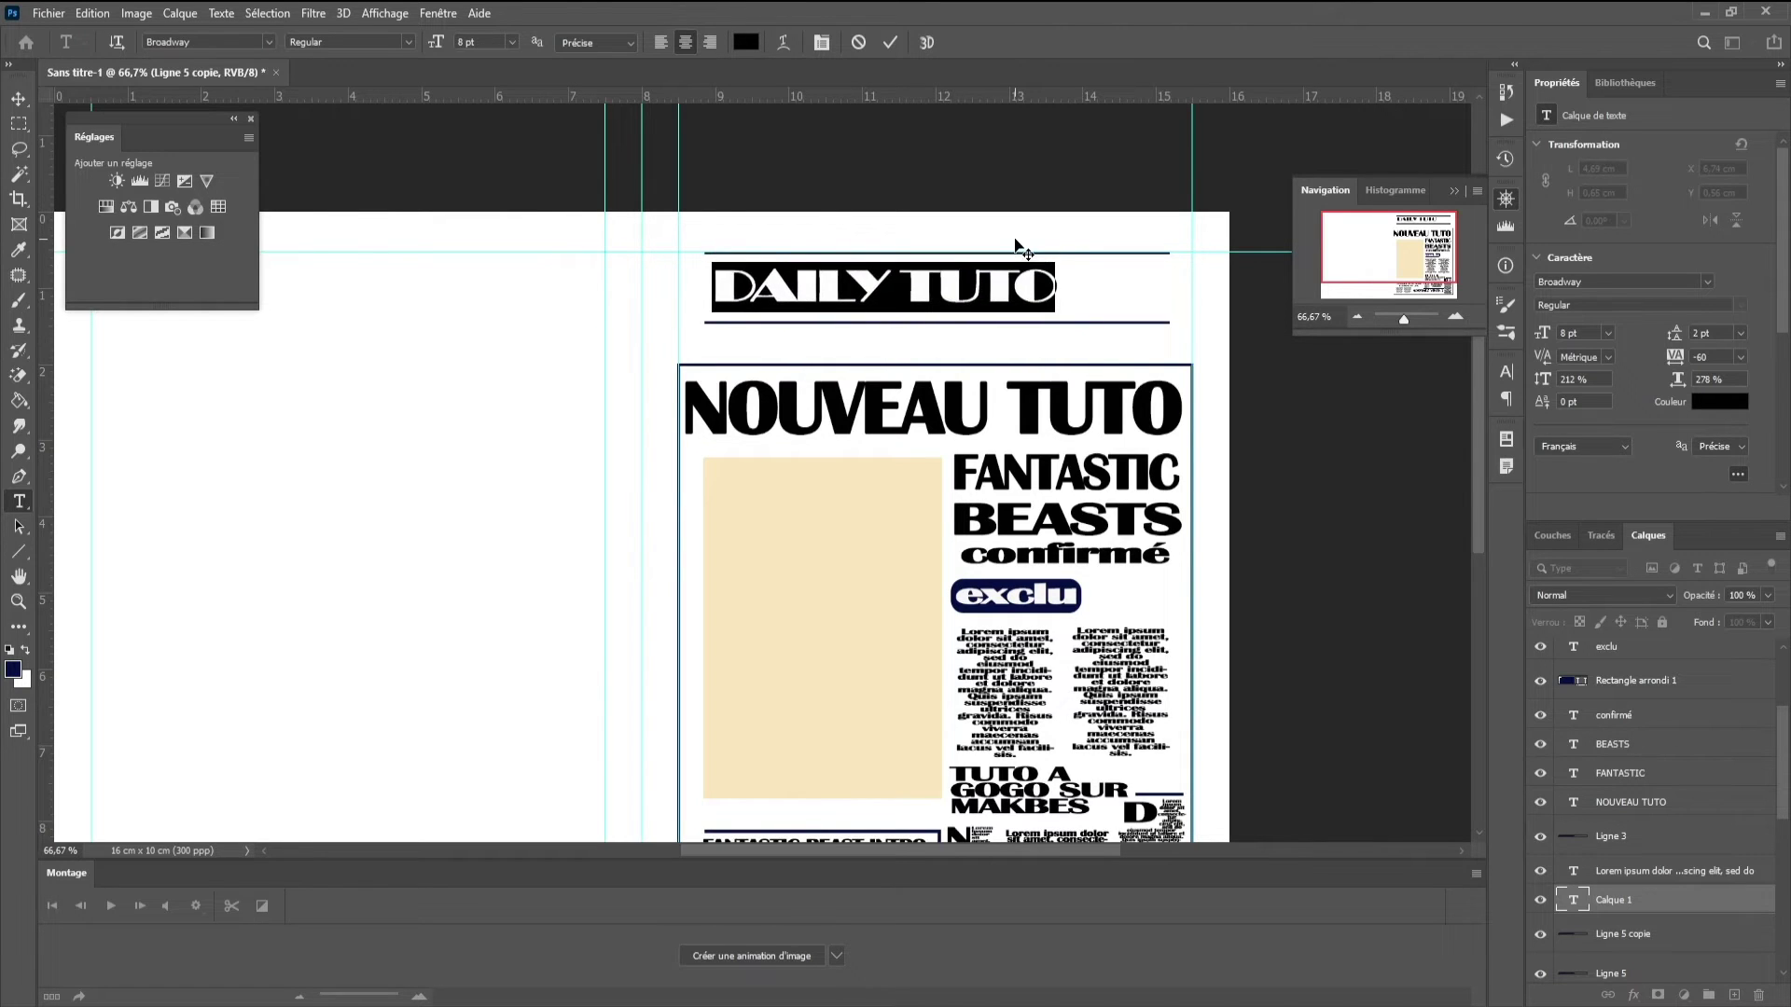
{"action": "left_click", "coordinate": [718, 280]}
{"action": "key", "text": "ctrl+a"}
{"action": "left_click_drag", "start_coordinate": [435, 44], "coordinate": [442, 44]}
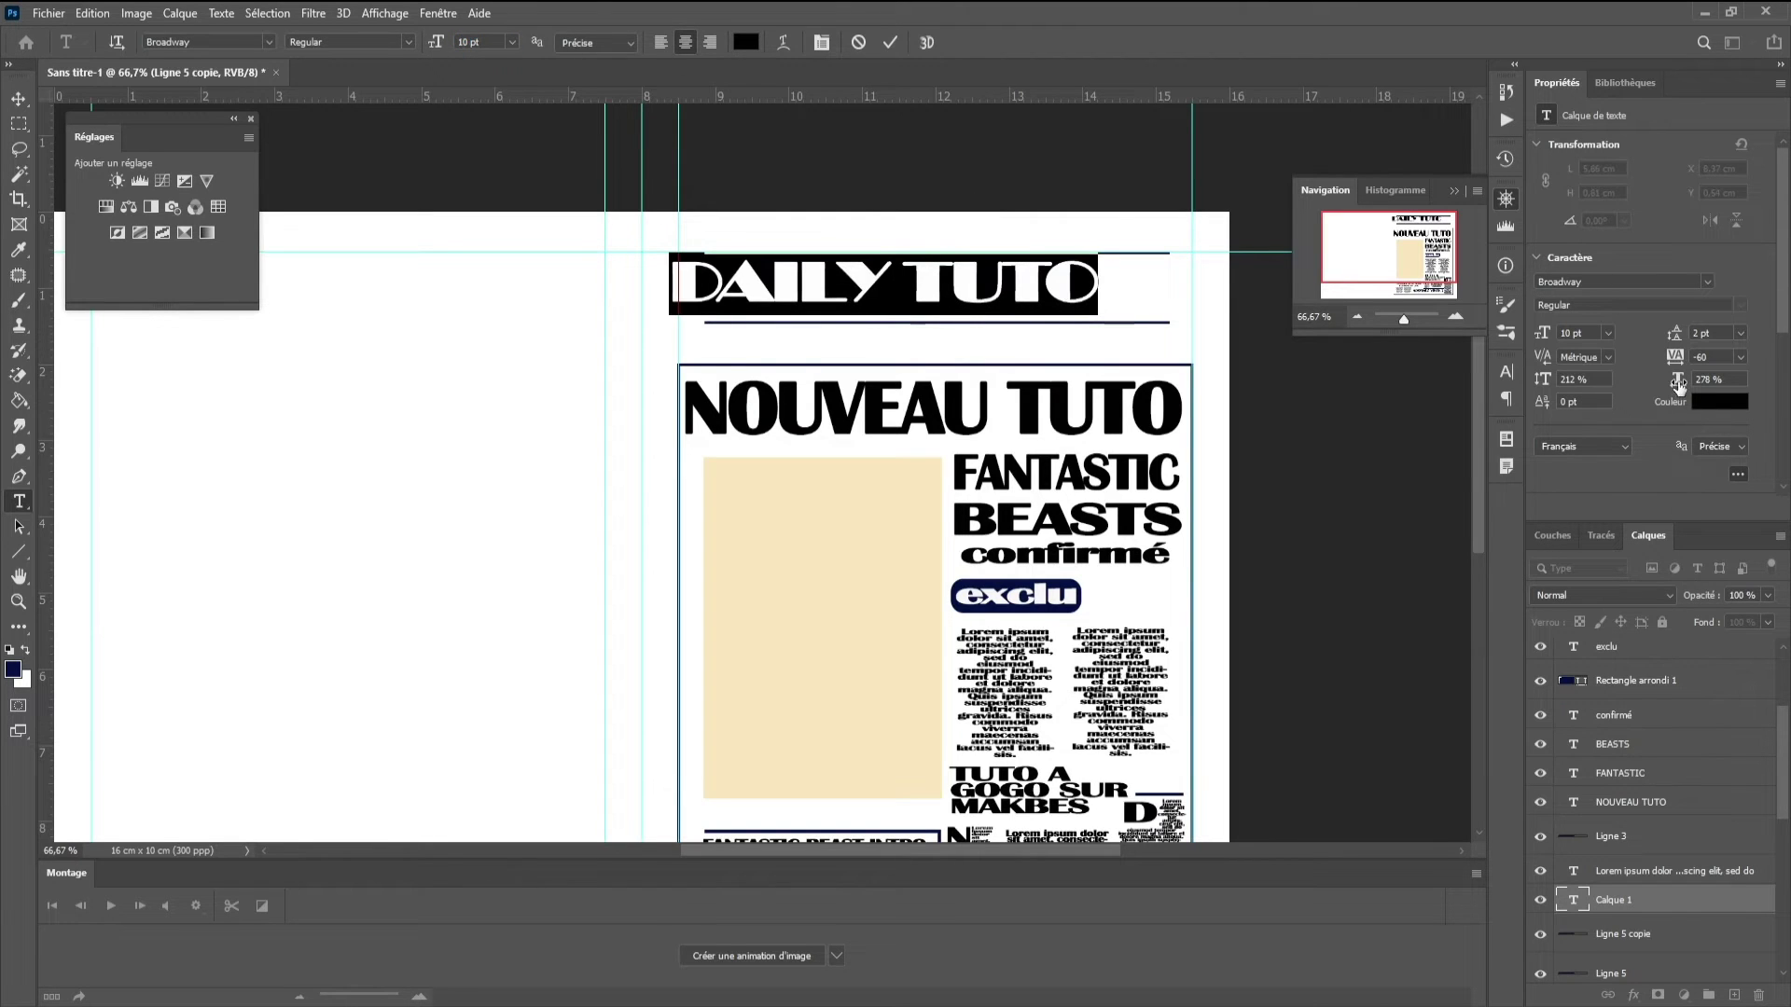
{"action": "left_click_drag", "start_coordinate": [1678, 387], "coordinate": [1716, 386]}
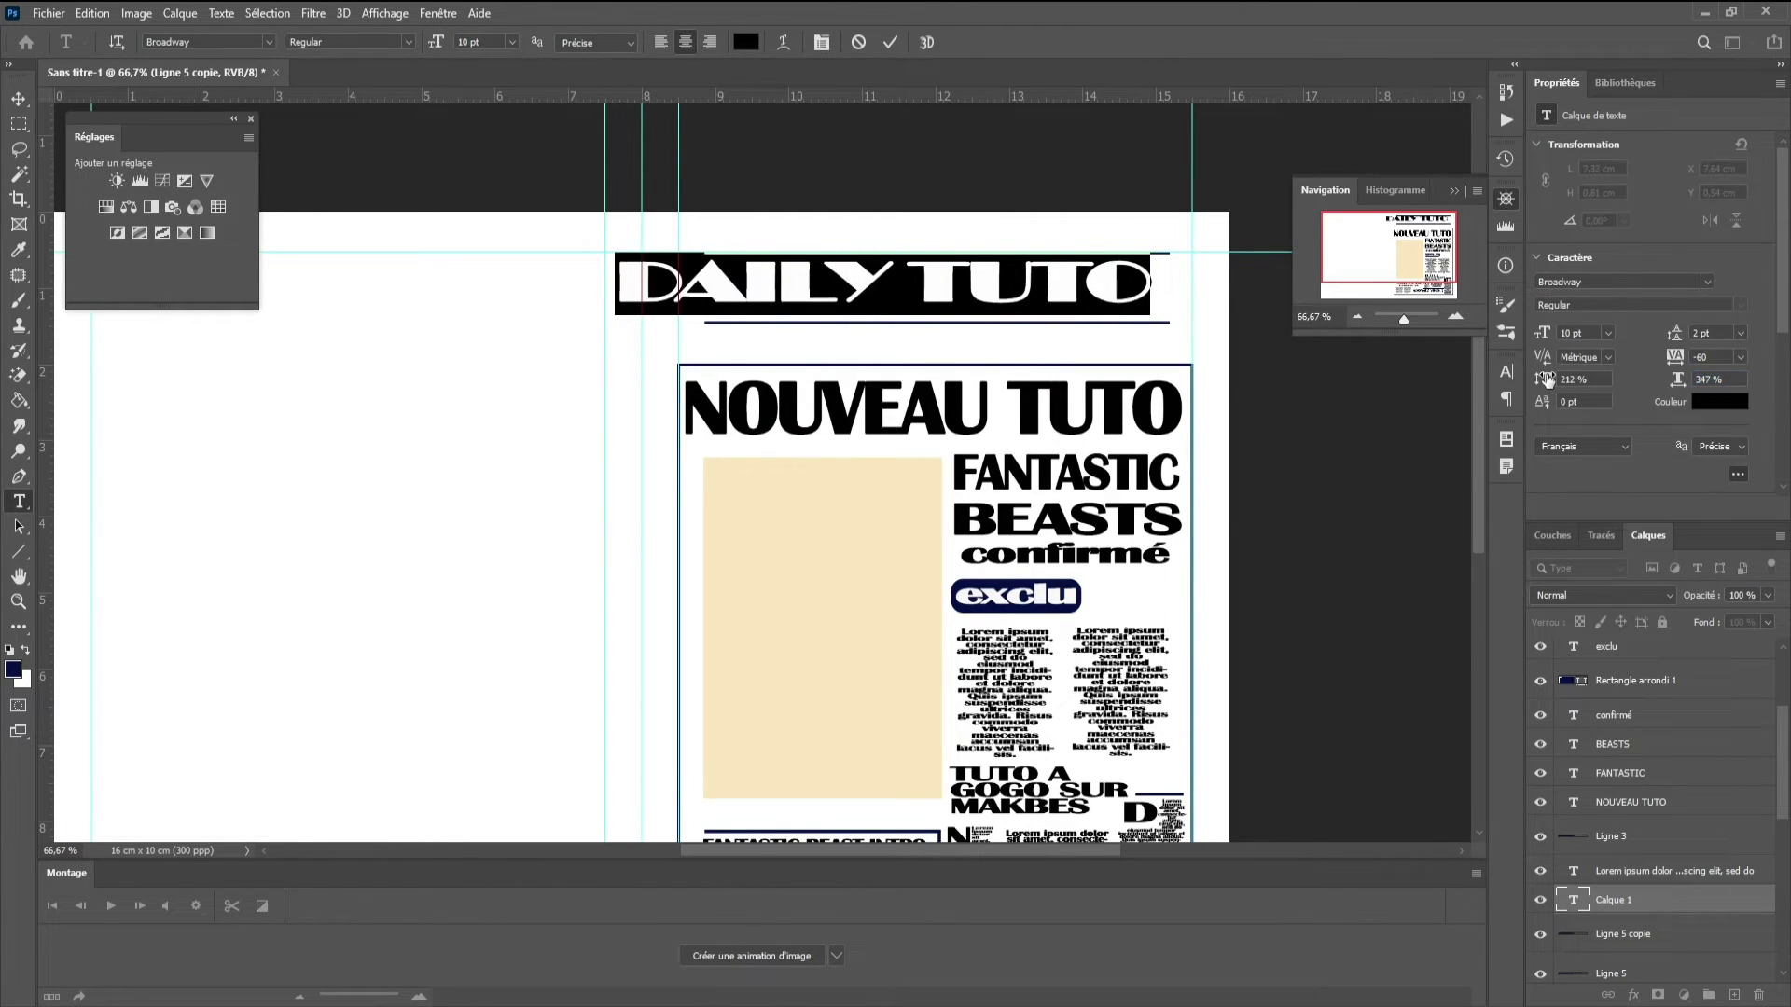
{"action": "left_click_drag", "start_coordinate": [1548, 379], "coordinate": [1520, 388]}
{"action": "left_click_drag", "start_coordinate": [1684, 382], "coordinate": [1687, 382]}
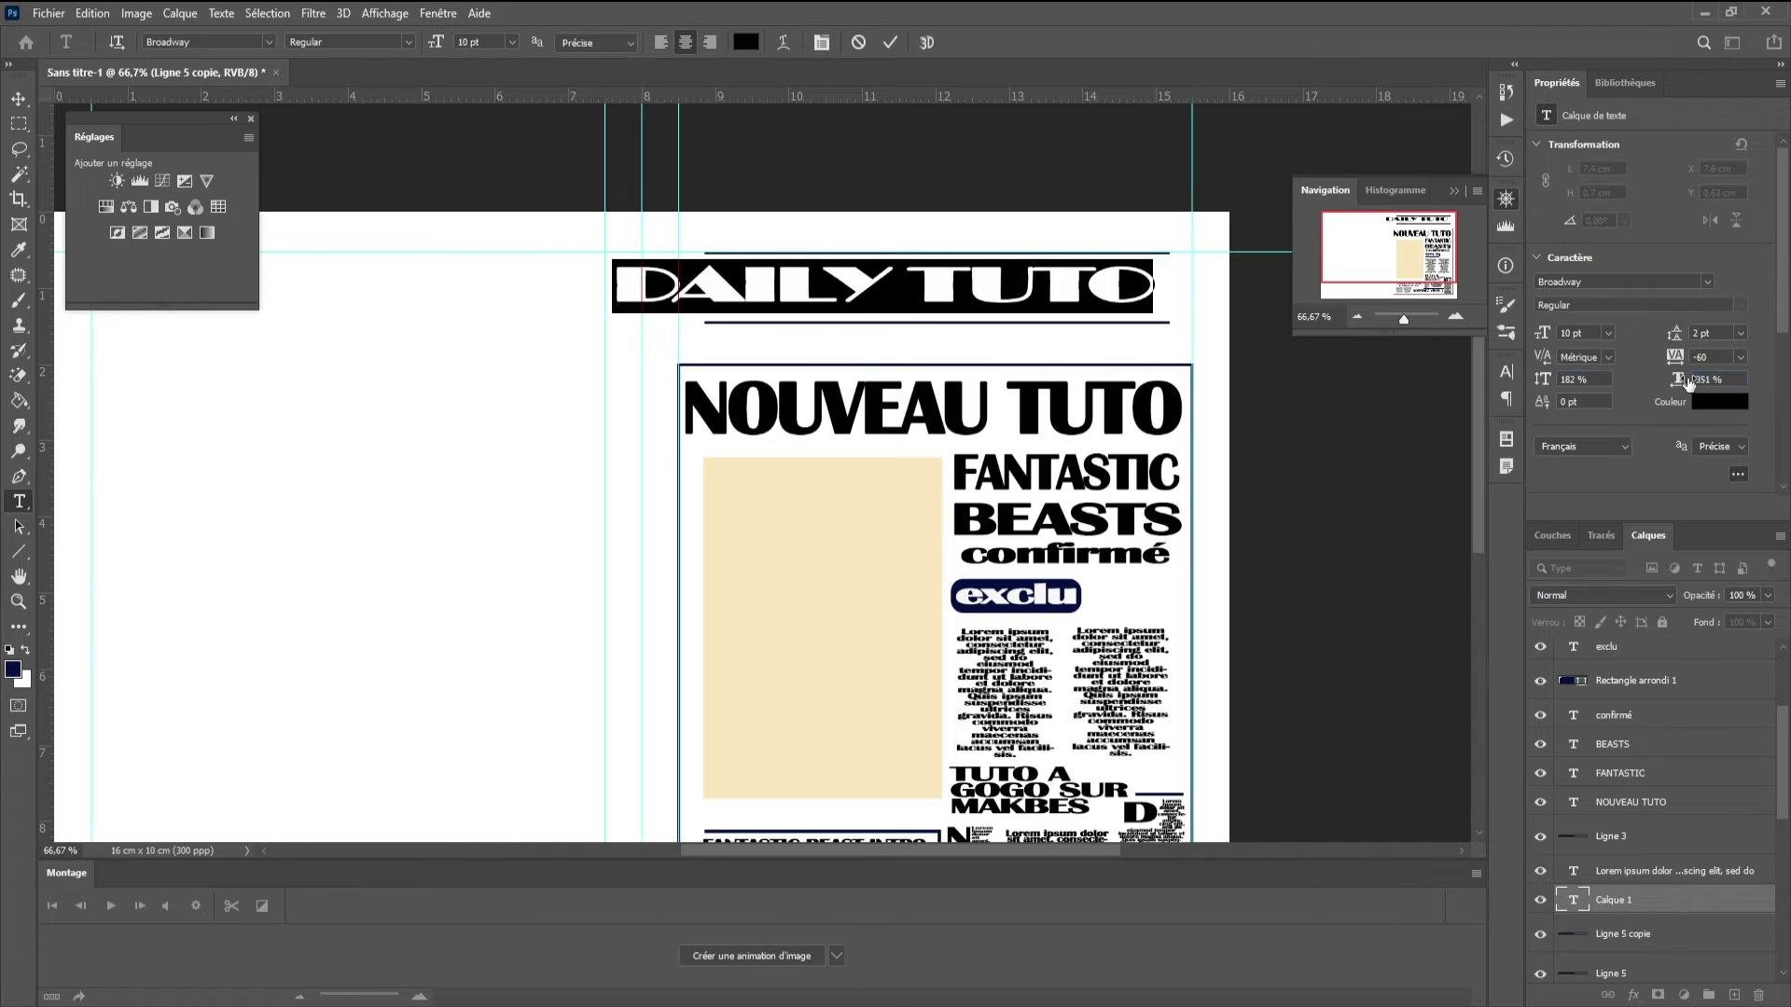
- Move and nudge the DAILY TUTO title to centre it between the rules
{"action": "left_click", "coordinate": [19, 98]}
{"action": "left_click_drag", "start_coordinate": [145, 193], "coordinate": [180, 193]}
{"action": "key", "text": "Right"}
{"action": "key", "text": "Right"}
{"action": "key", "text": "Right"}
{"action": "key", "text": "Right"}
{"action": "key", "text": "Right"}
{"action": "key", "text": "Right"}
{"action": "key", "text": "Right"}
{"action": "key", "text": "Right"}
{"action": "key", "text": "Right"}
{"action": "key", "text": "Right"}
{"action": "key", "text": "Right"}
{"action": "key", "text": "Right"}
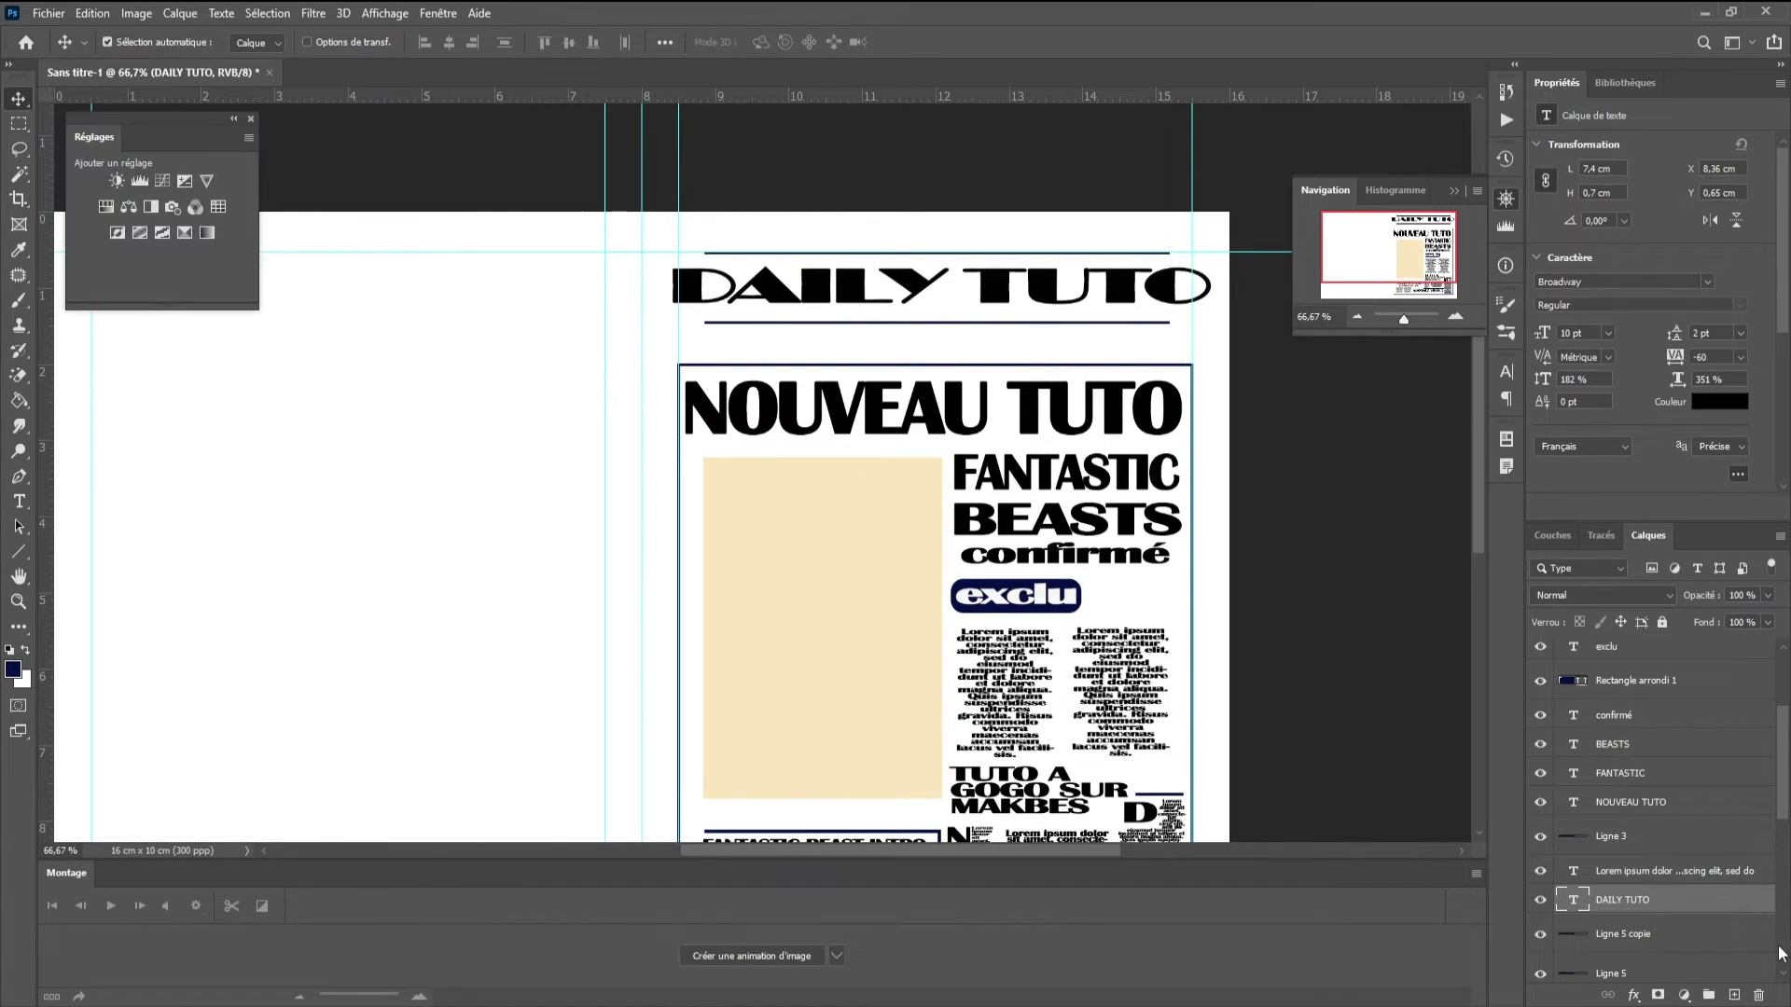
{"action": "left_click", "coordinate": [1641, 933]}
{"action": "left_click", "coordinate": [1647, 973]}
- Nudge the lower rule up slightly
{"action": "key", "text": "Up"}
{"action": "key", "text": "Up"}
{"action": "key", "text": "Up"}
{"action": "key", "text": "Up"}
{"action": "key", "text": "Up"}
{"action": "key", "text": "Up"}
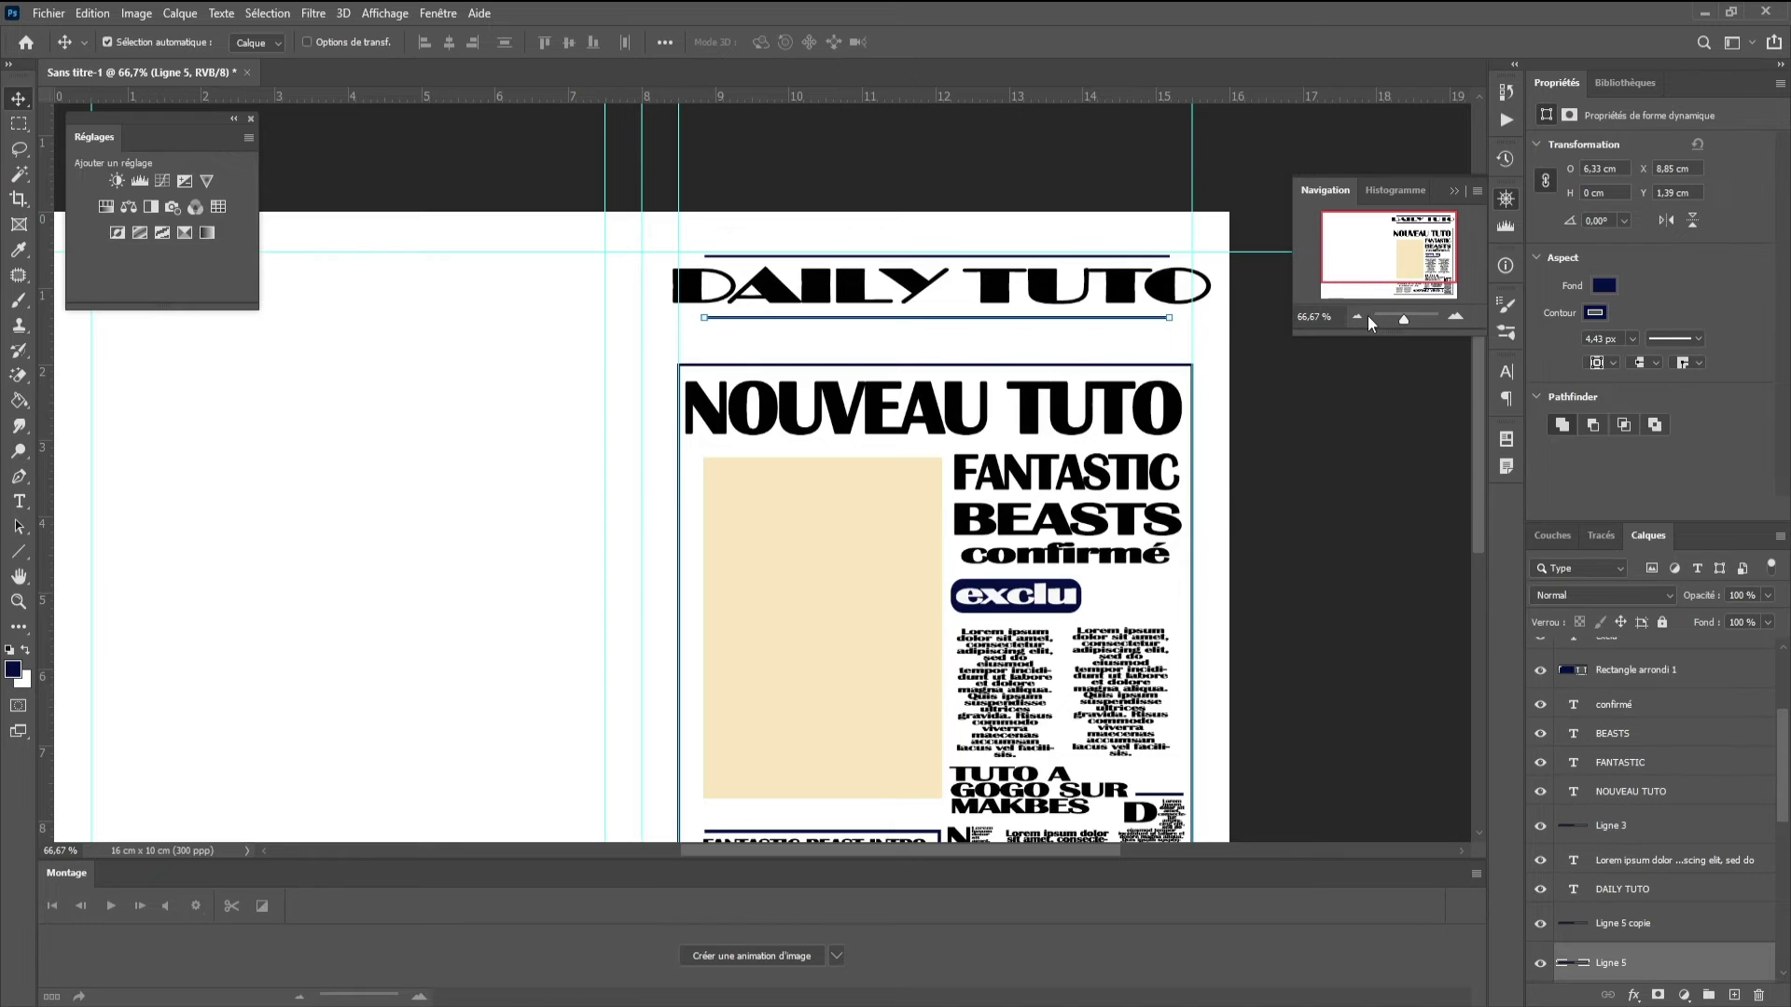
{"action": "left_click", "coordinate": [1360, 317]}
{"action": "left_click", "coordinate": [1453, 316]}
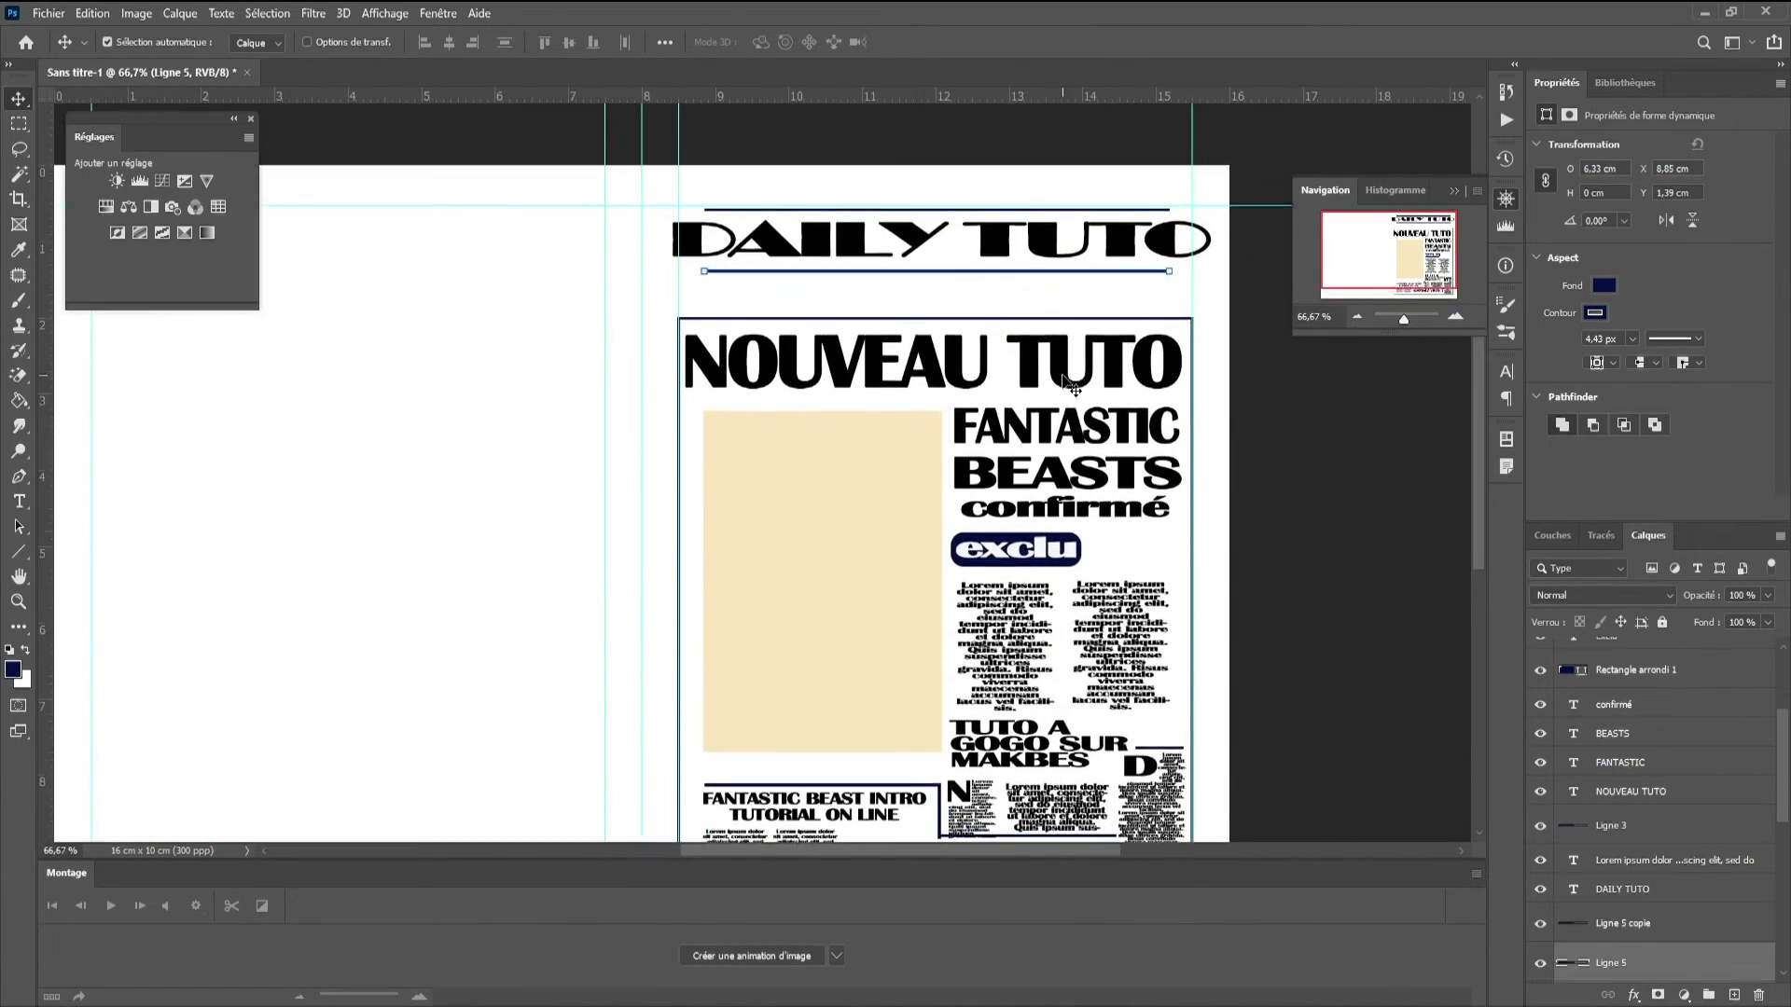
{"action": "scroll", "coordinate": [1069, 386], "scroll_direction": "up", "scroll_amount": 2}
- Type the word 'The' in Ananda Black above the title
{"action": "left_click", "coordinate": [18, 500]}
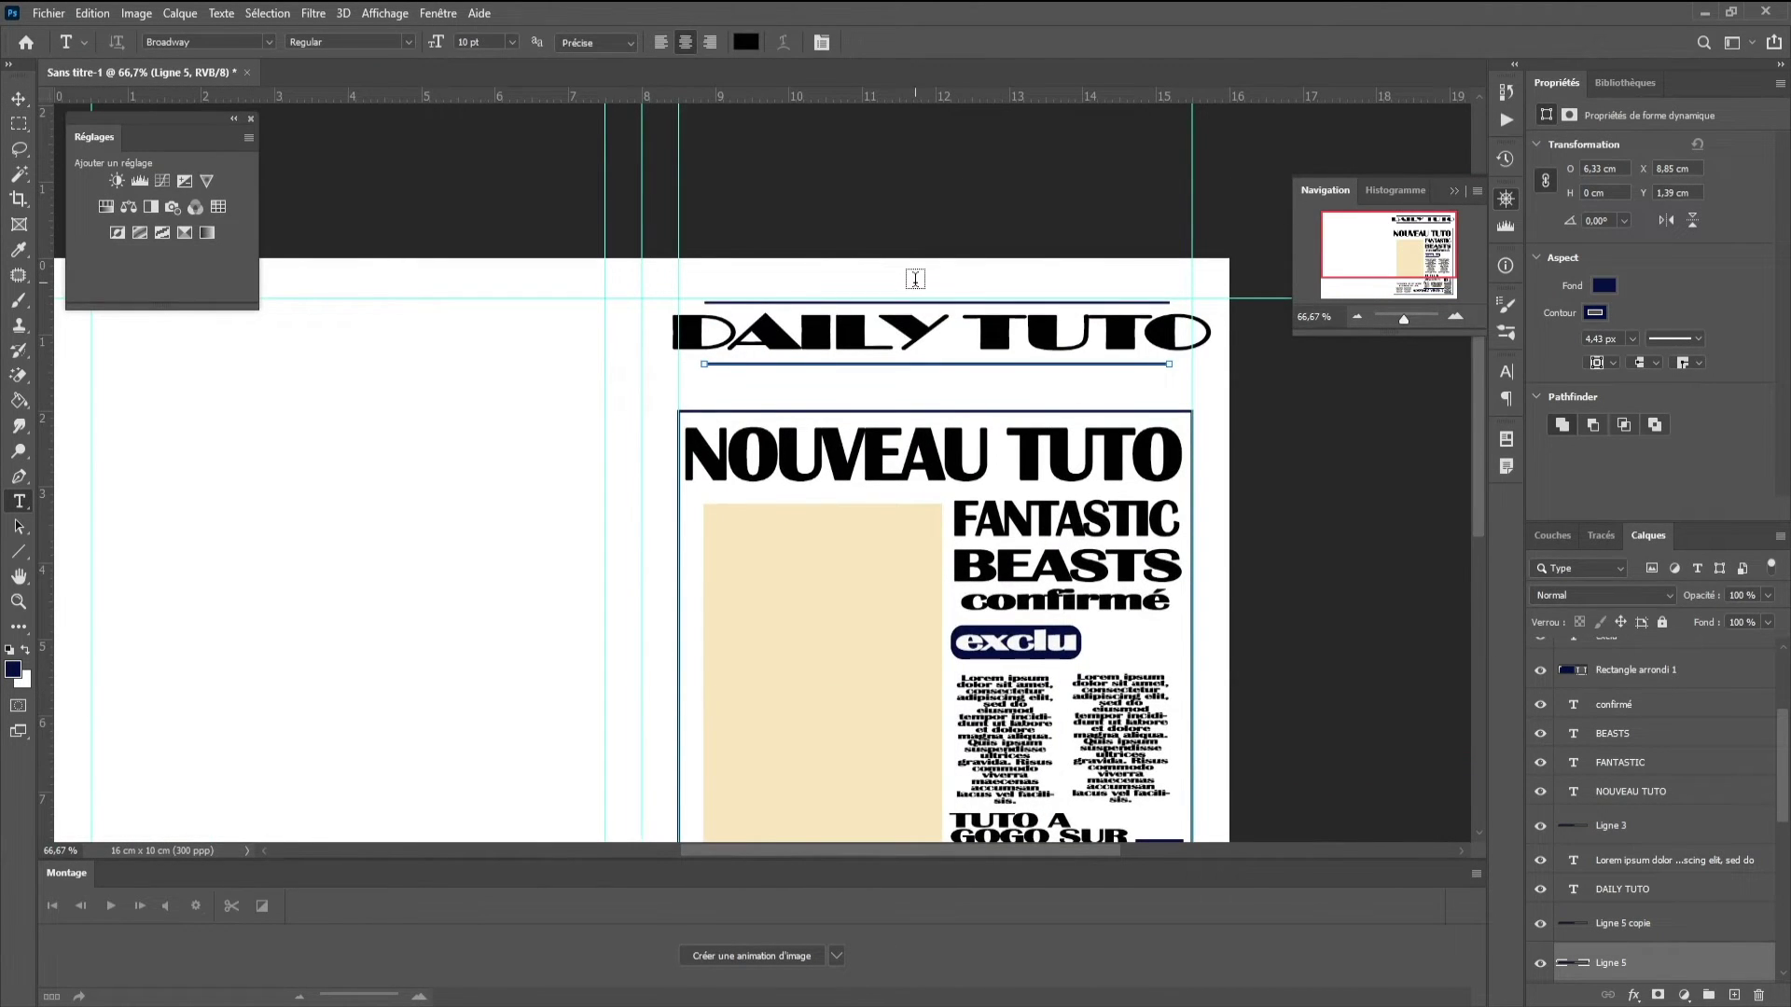
{"action": "left_click", "coordinate": [911, 280]}
{"action": "left_click", "coordinate": [269, 42]}
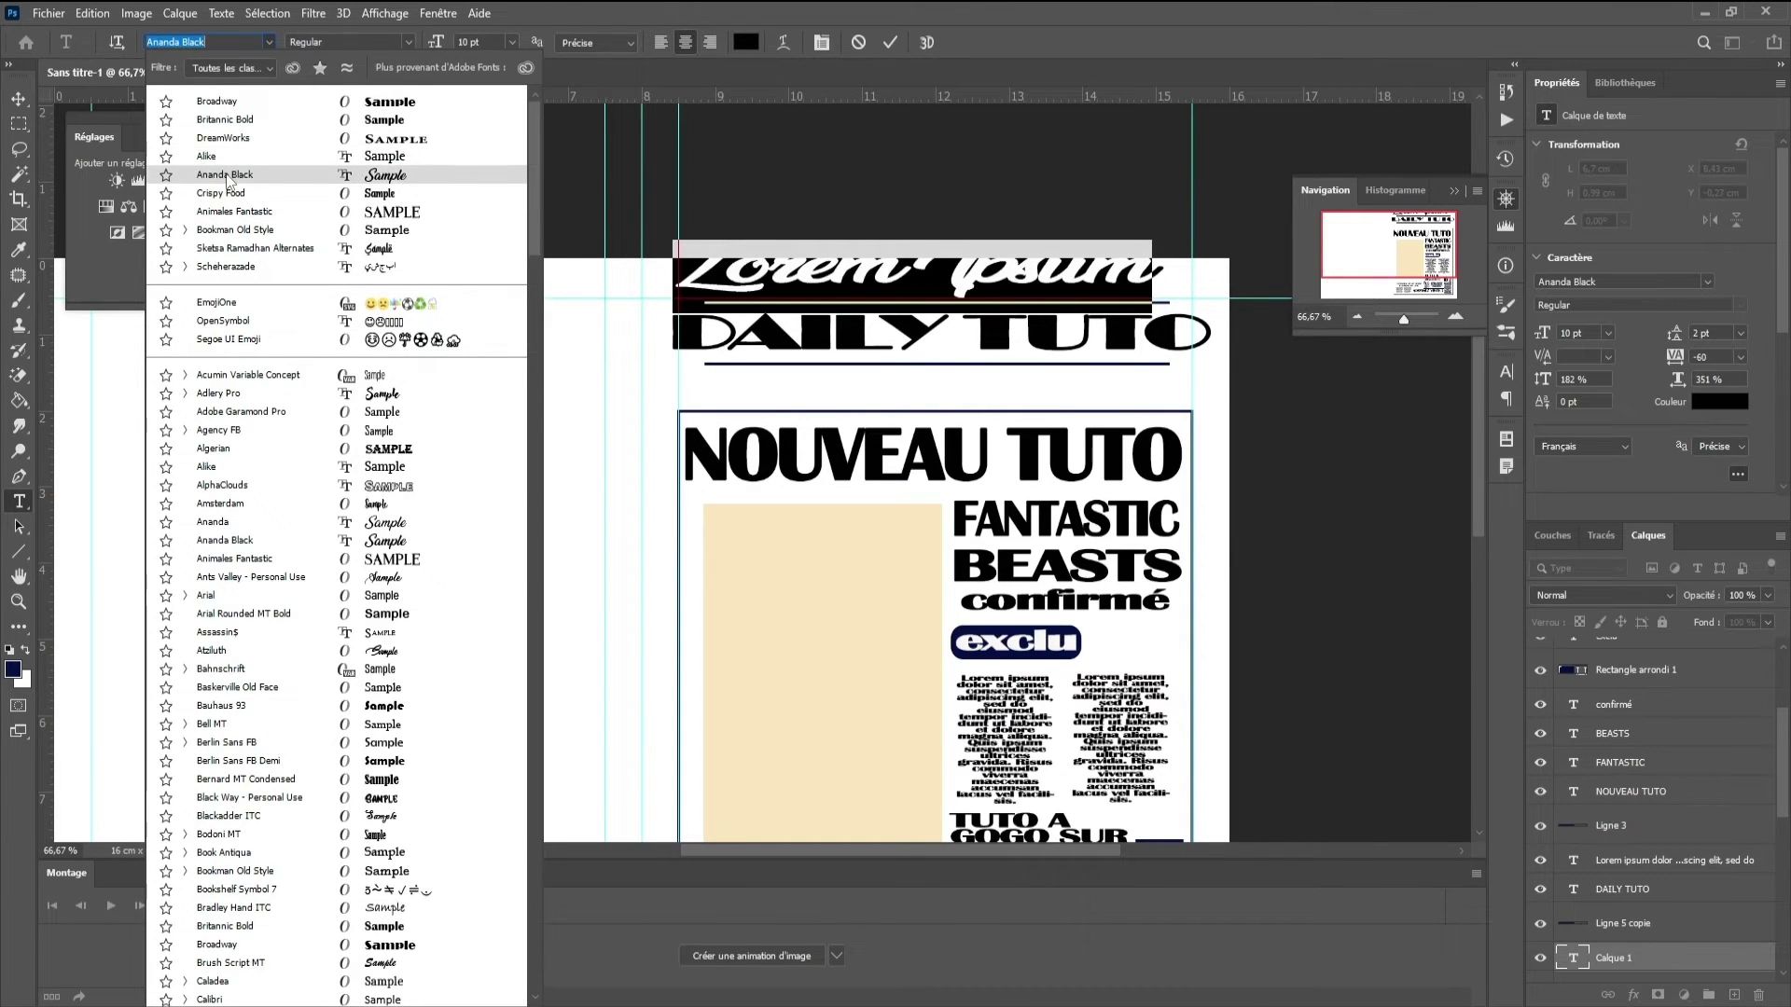
{"action": "left_click", "coordinate": [227, 177]}
{"action": "key", "text": "BackSpace"}
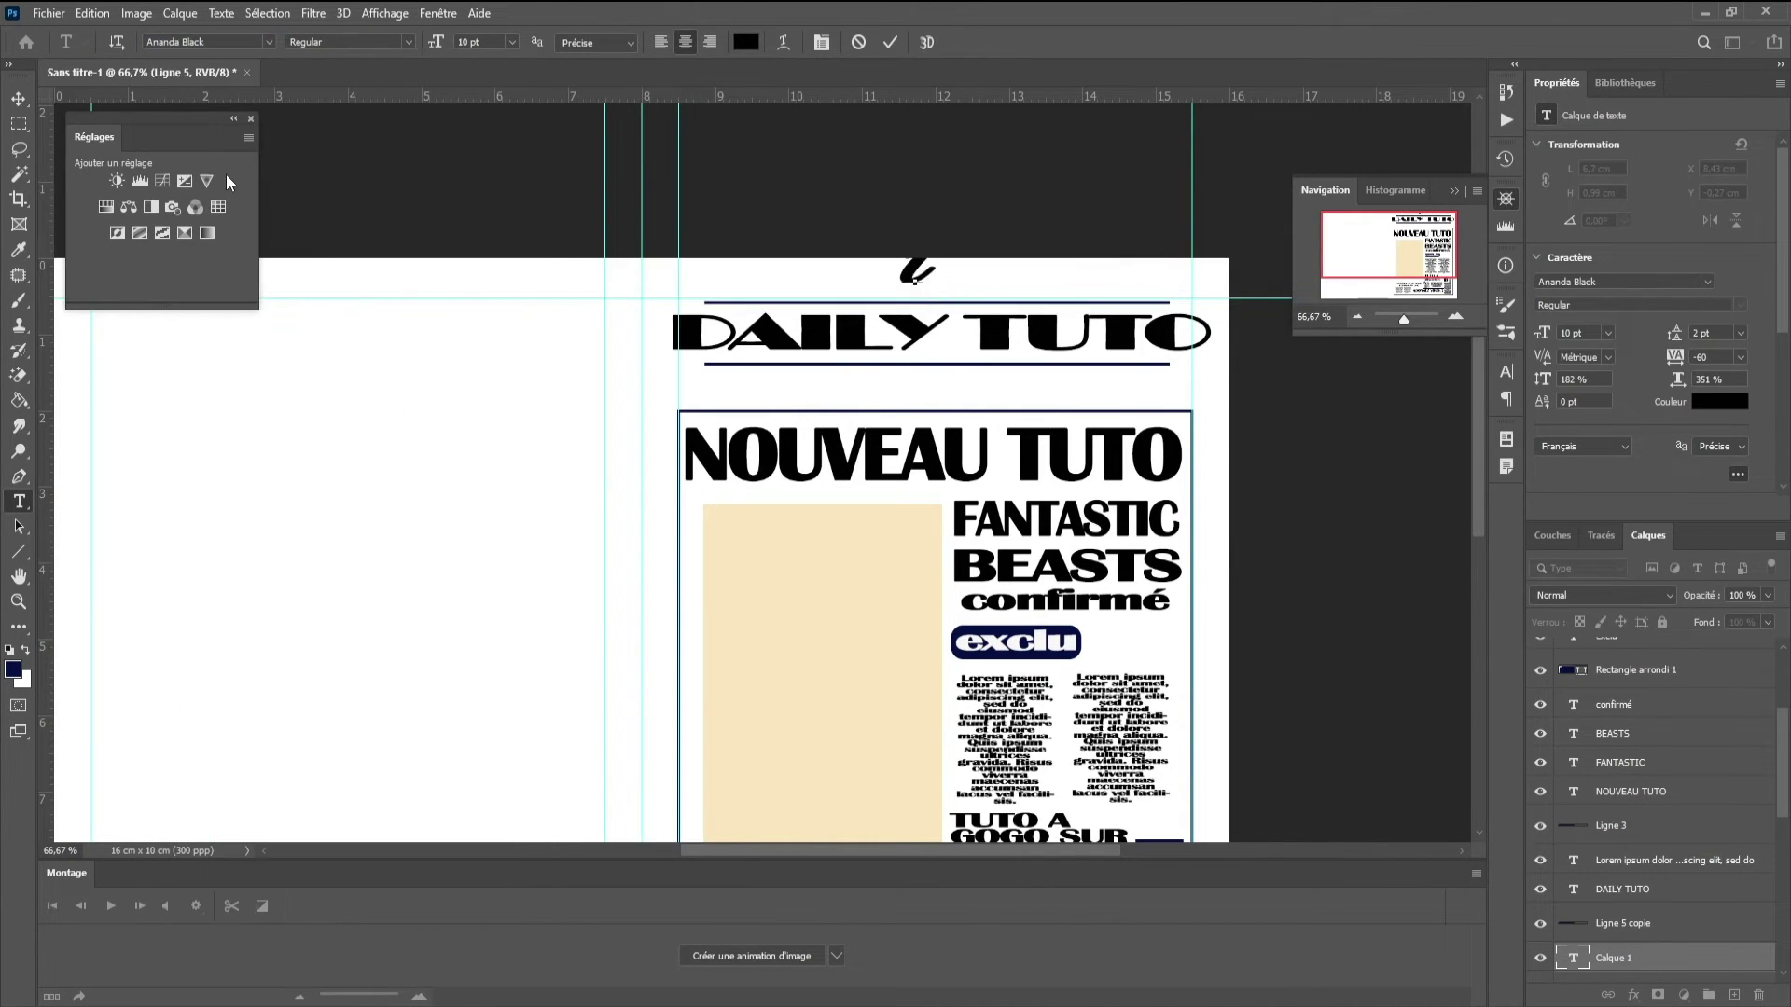
{"action": "type", "text": "TCH"}
{"action": "key", "text": "BackSpace"}
{"action": "type", "text": "he"}
{"action": "key", "text": "ctrl+a"}
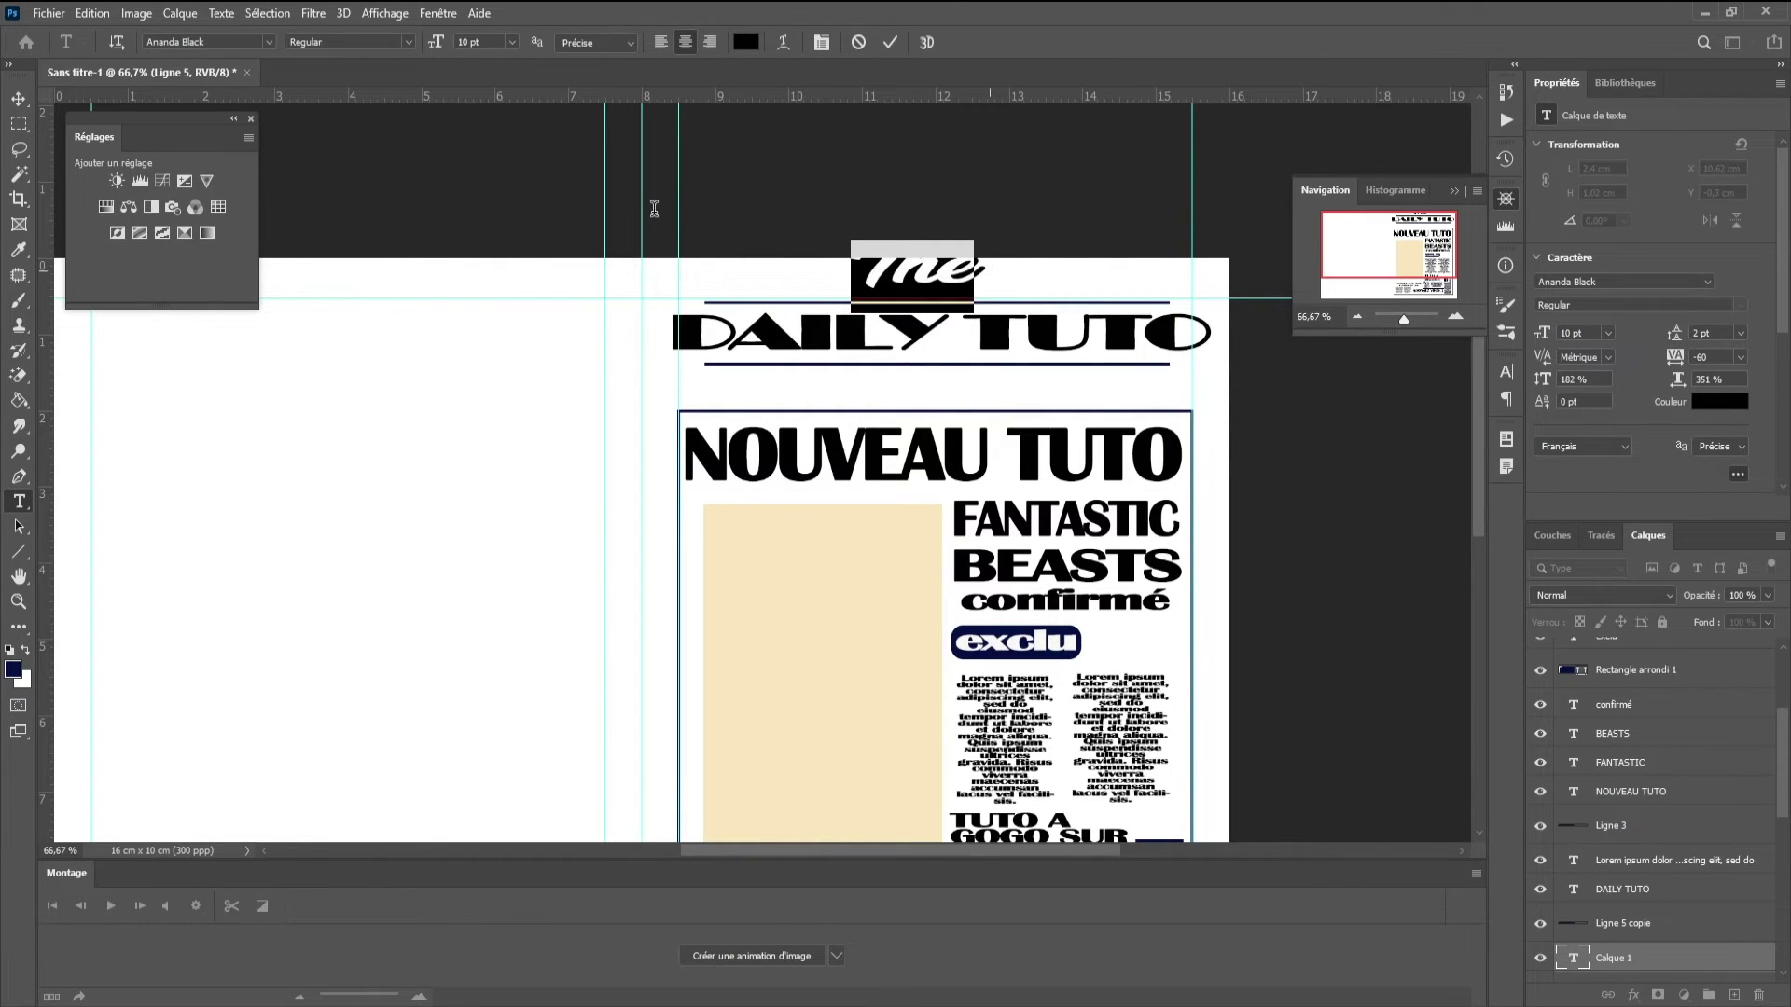
- Size 'The' to 5 pt, place it above DAILY TUTO and rotate it about -13.5°
{"action": "double_click", "coordinate": [454, 42]}
{"action": "type", "text": "5"}
{"action": "key", "text": "Return"}
{"action": "left_click", "coordinate": [19, 98]}
{"action": "left_click_drag", "start_coordinate": [919, 273], "coordinate": [951, 311]}
{"action": "key", "text": "ctrl+t"}
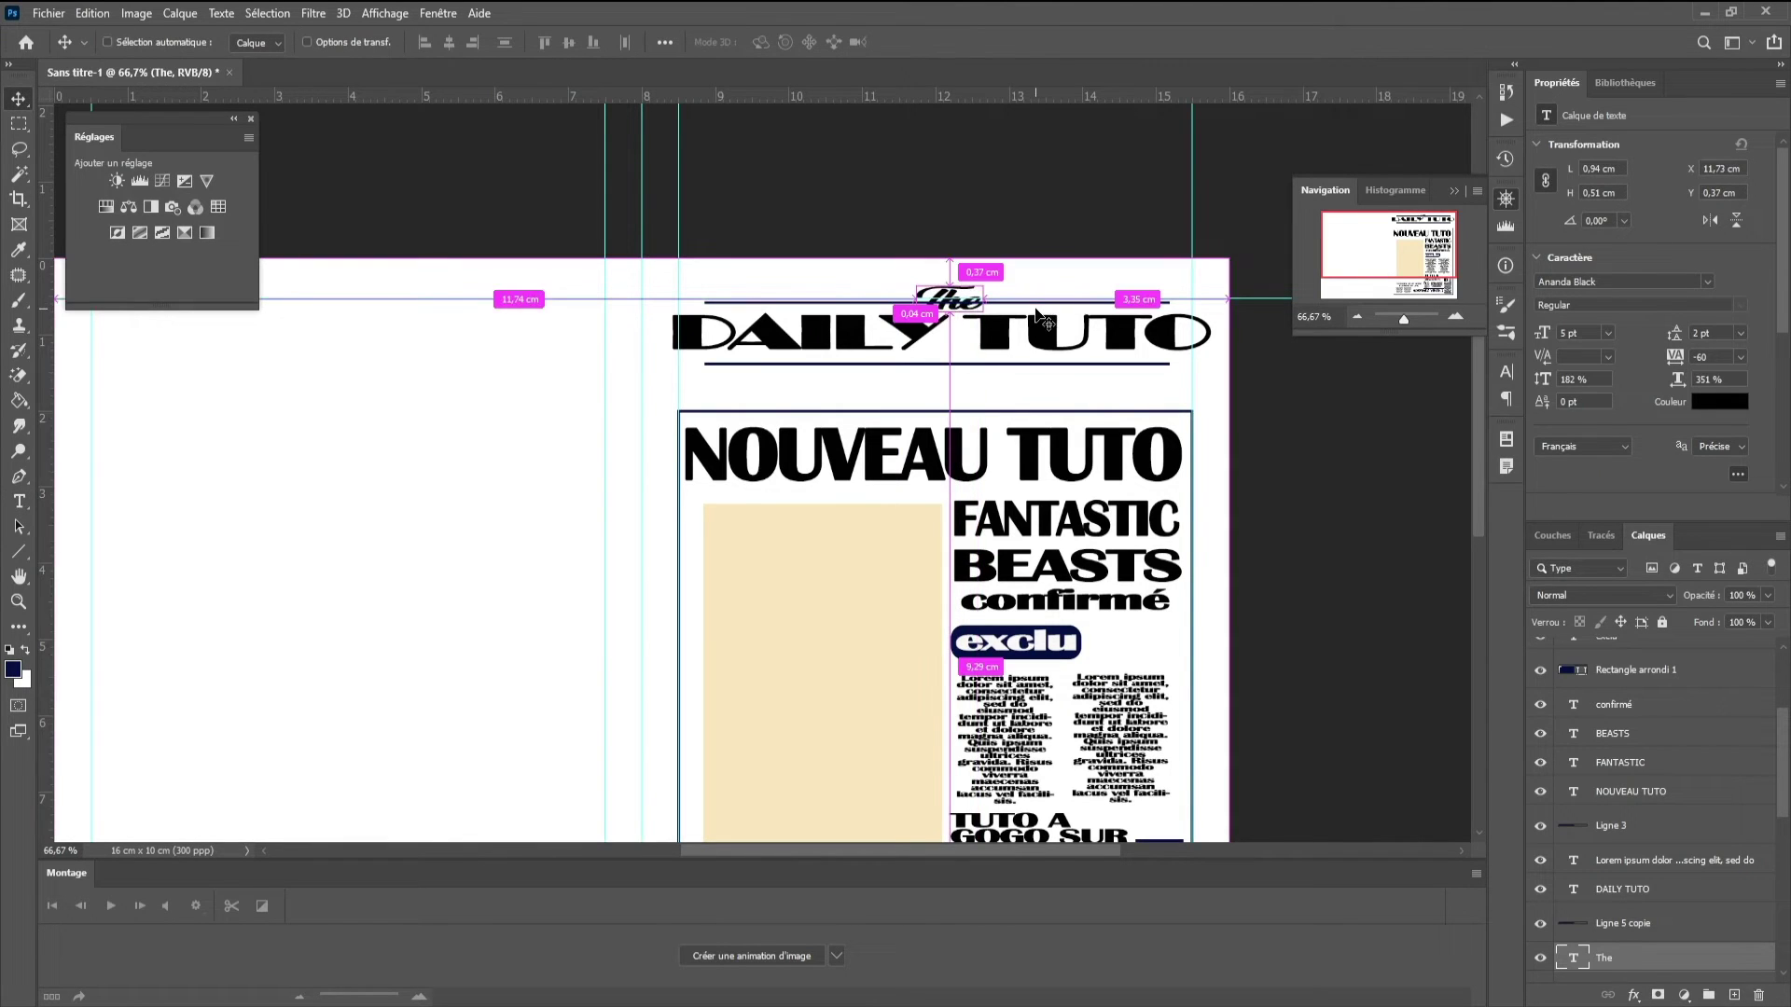
{"action": "mouse_move", "coordinate": [1018, 282]}
{"action": "left_mouse_down"}
{"action": "mouse_move", "coordinate": [1004, 268]}
{"action": "mouse_move", "coordinate": [975, 295]}
{"action": "left_mouse_up"}
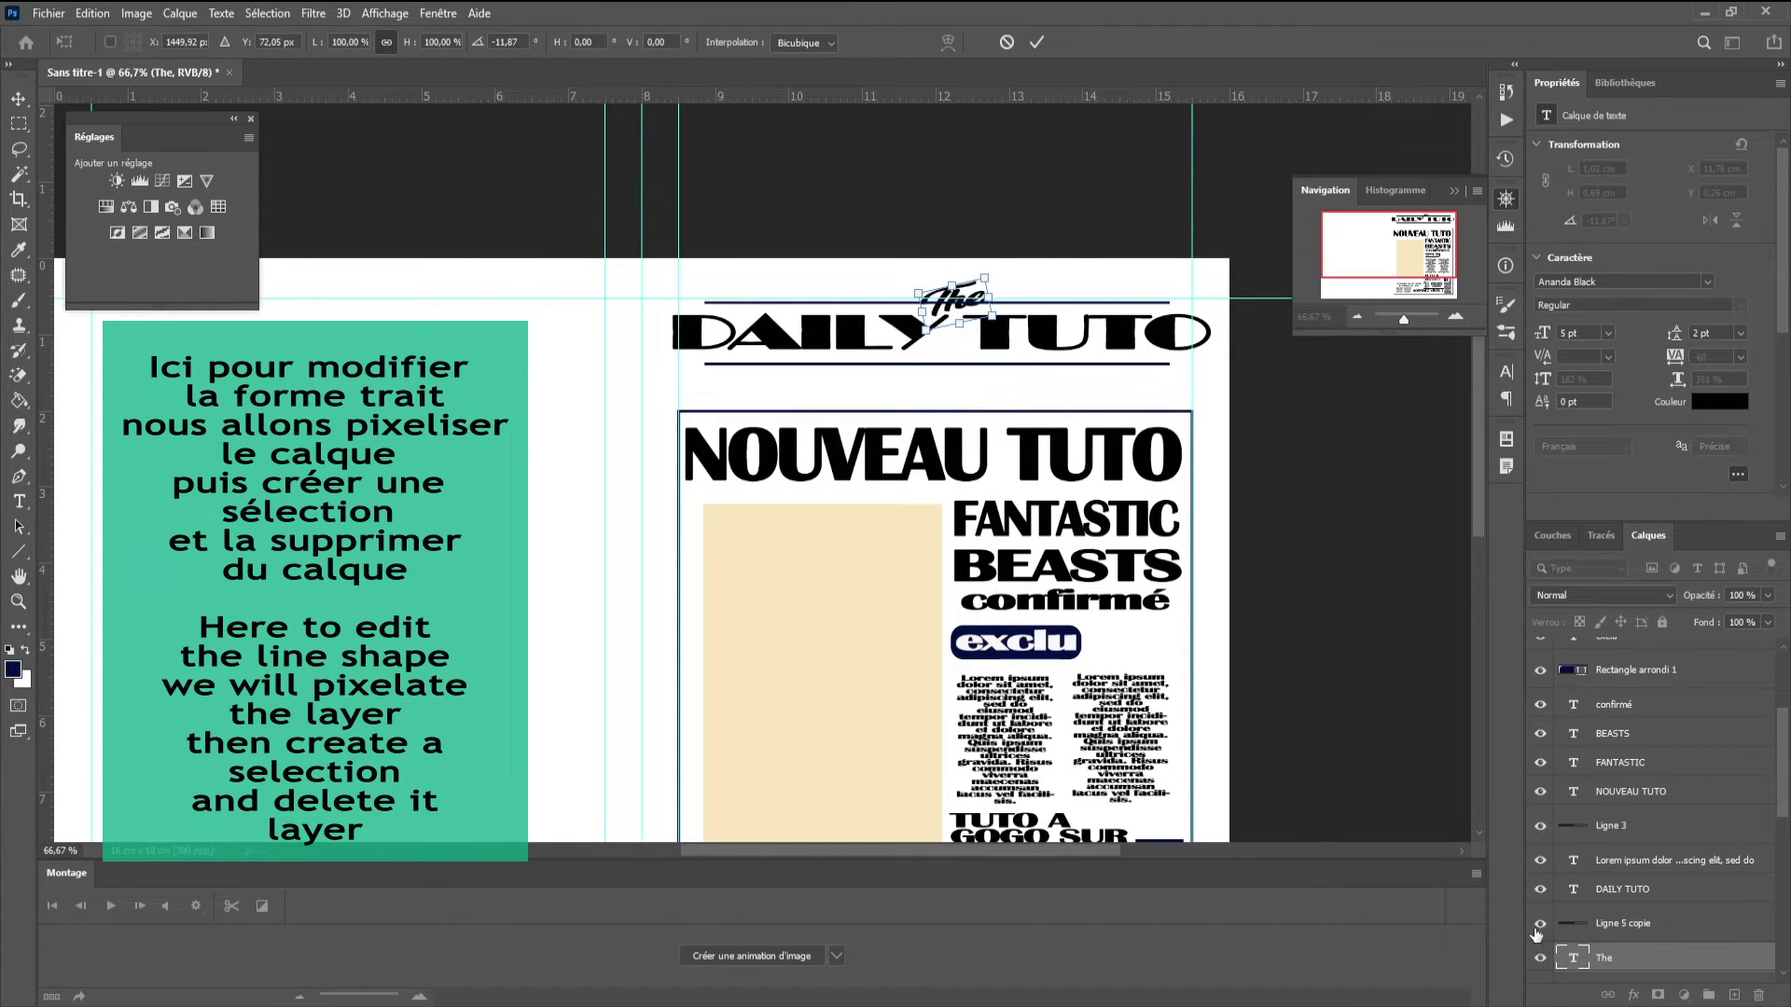
- Apply the rotation of 'The' and rasterize the upper rule layer Ligne 5 copie
{"action": "key", "text": "Return"}
{"action": "right_click", "coordinate": [1623, 923]}
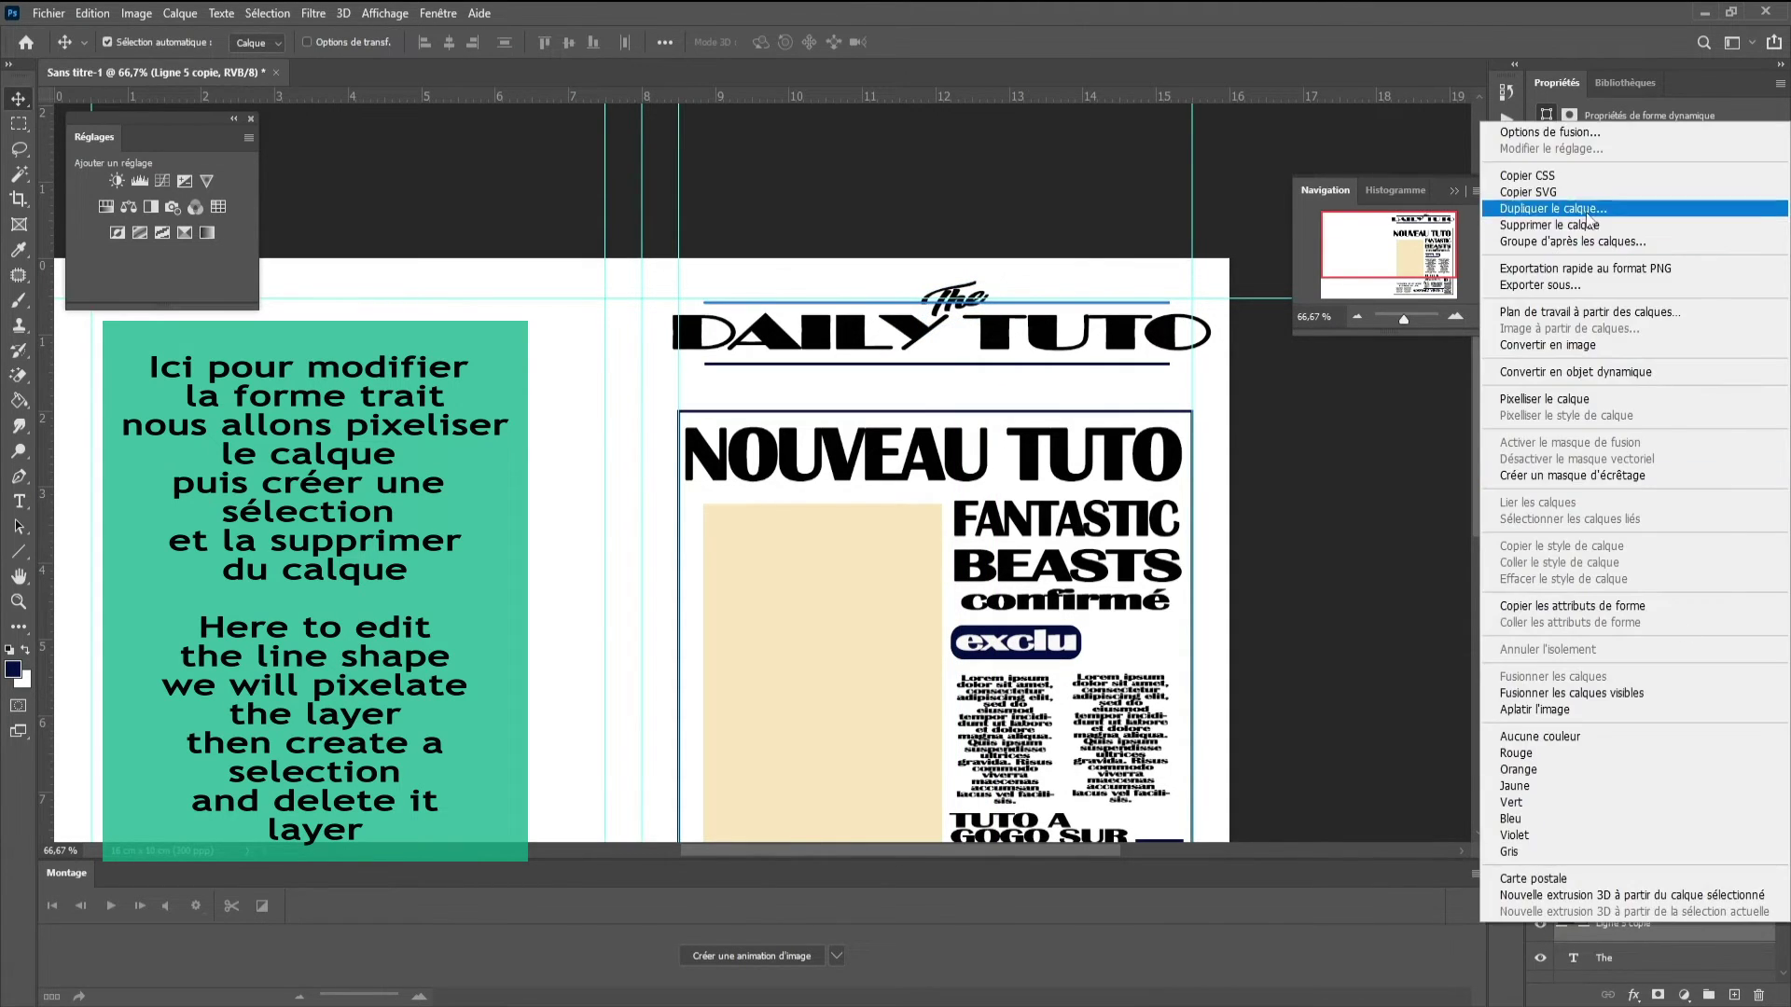
{"action": "left_click", "coordinate": [1576, 399]}
- Delete the section of the upper rule behind 'The' and zoom back out
{"action": "left_click", "coordinate": [1453, 317]}
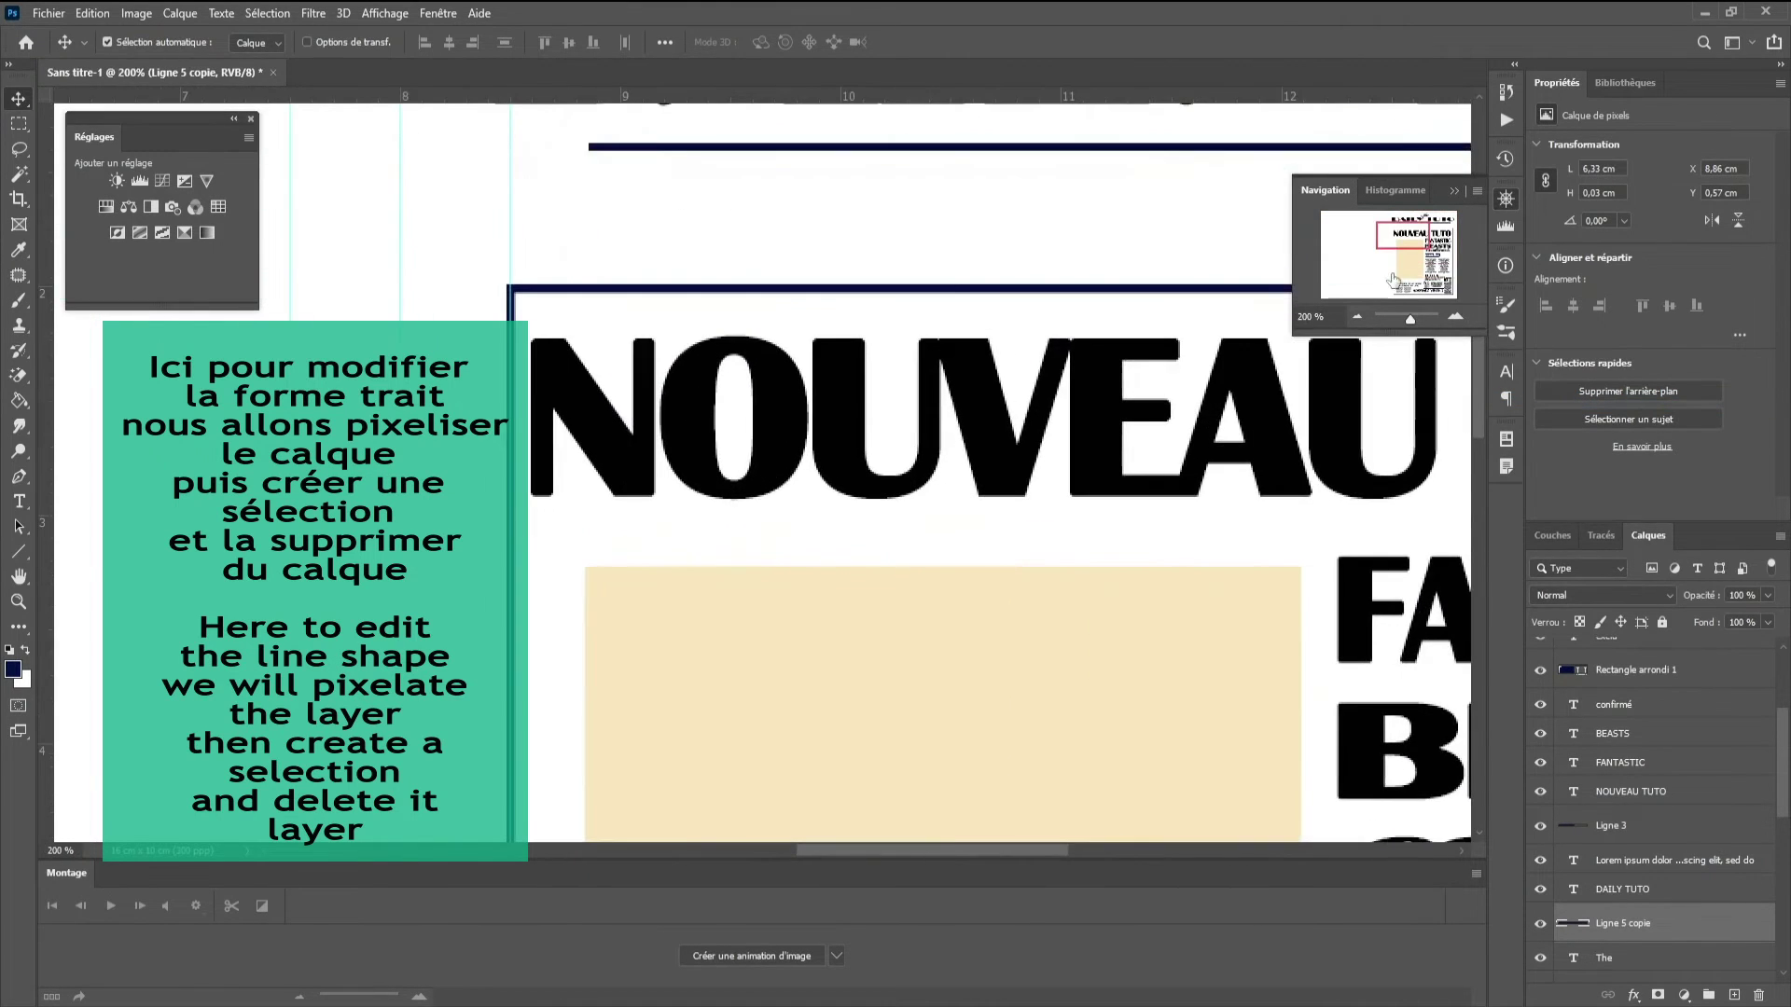
{"action": "left_click", "coordinate": [21, 127]}
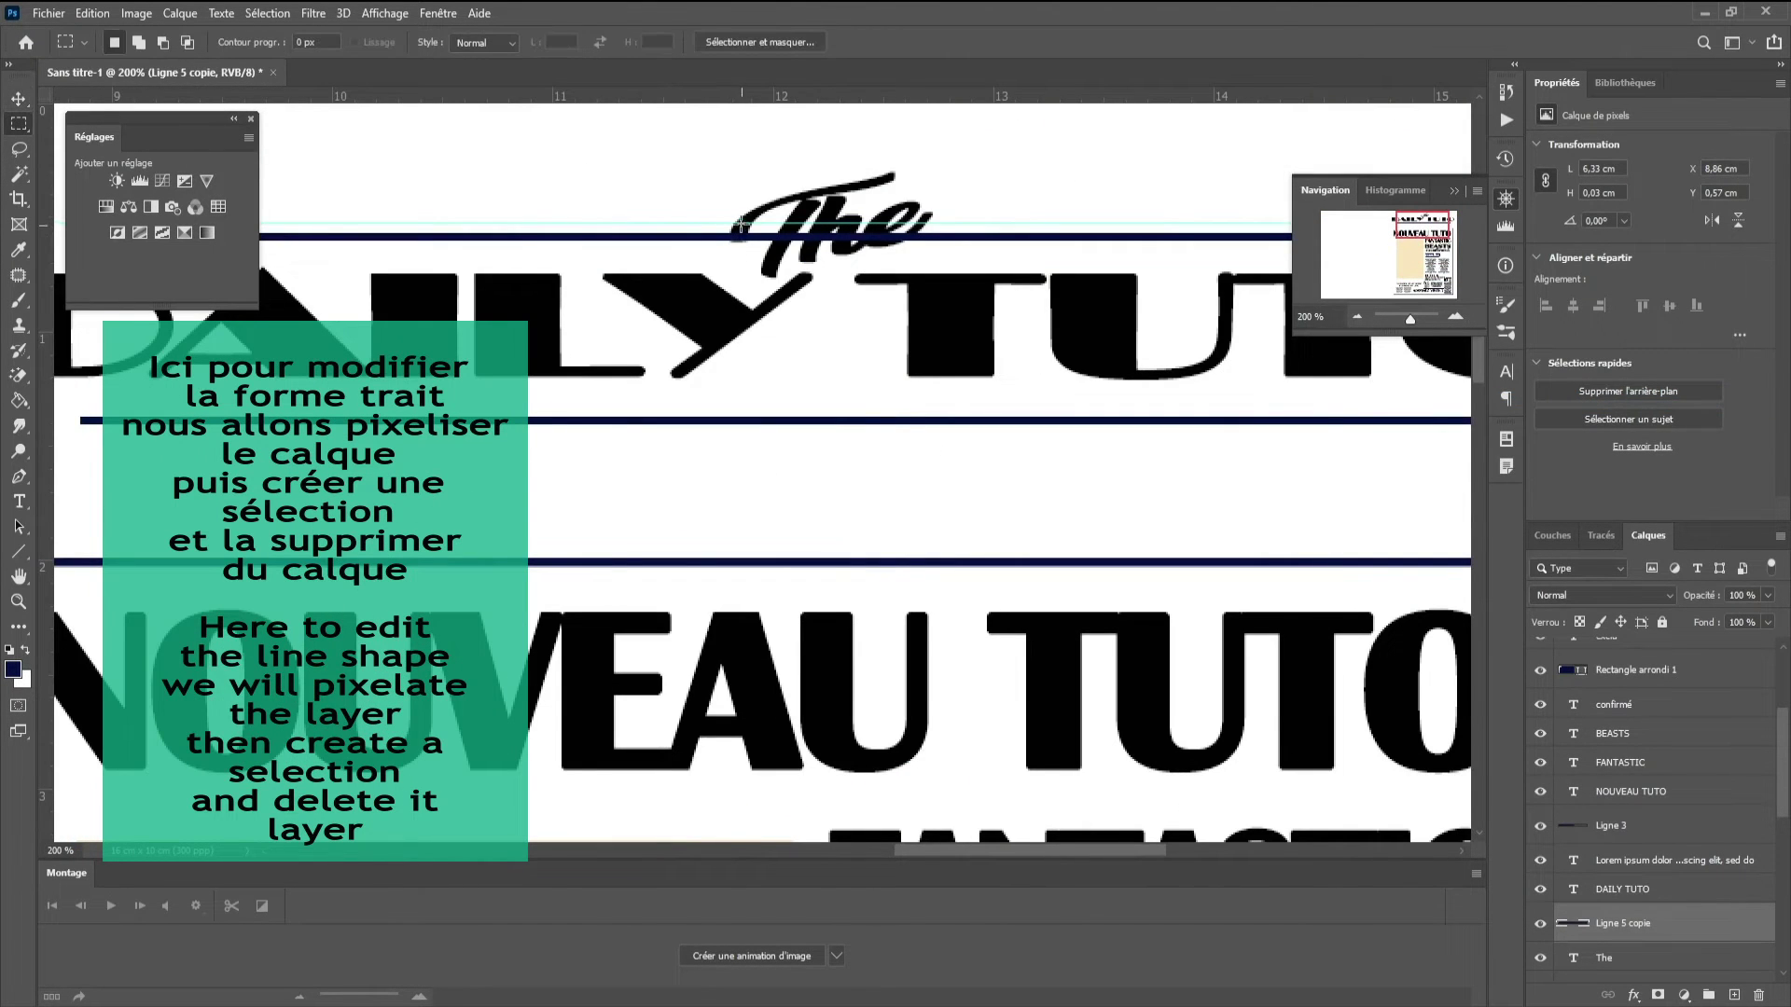
{"action": "left_click_drag", "start_coordinate": [724, 209], "coordinate": [944, 268]}
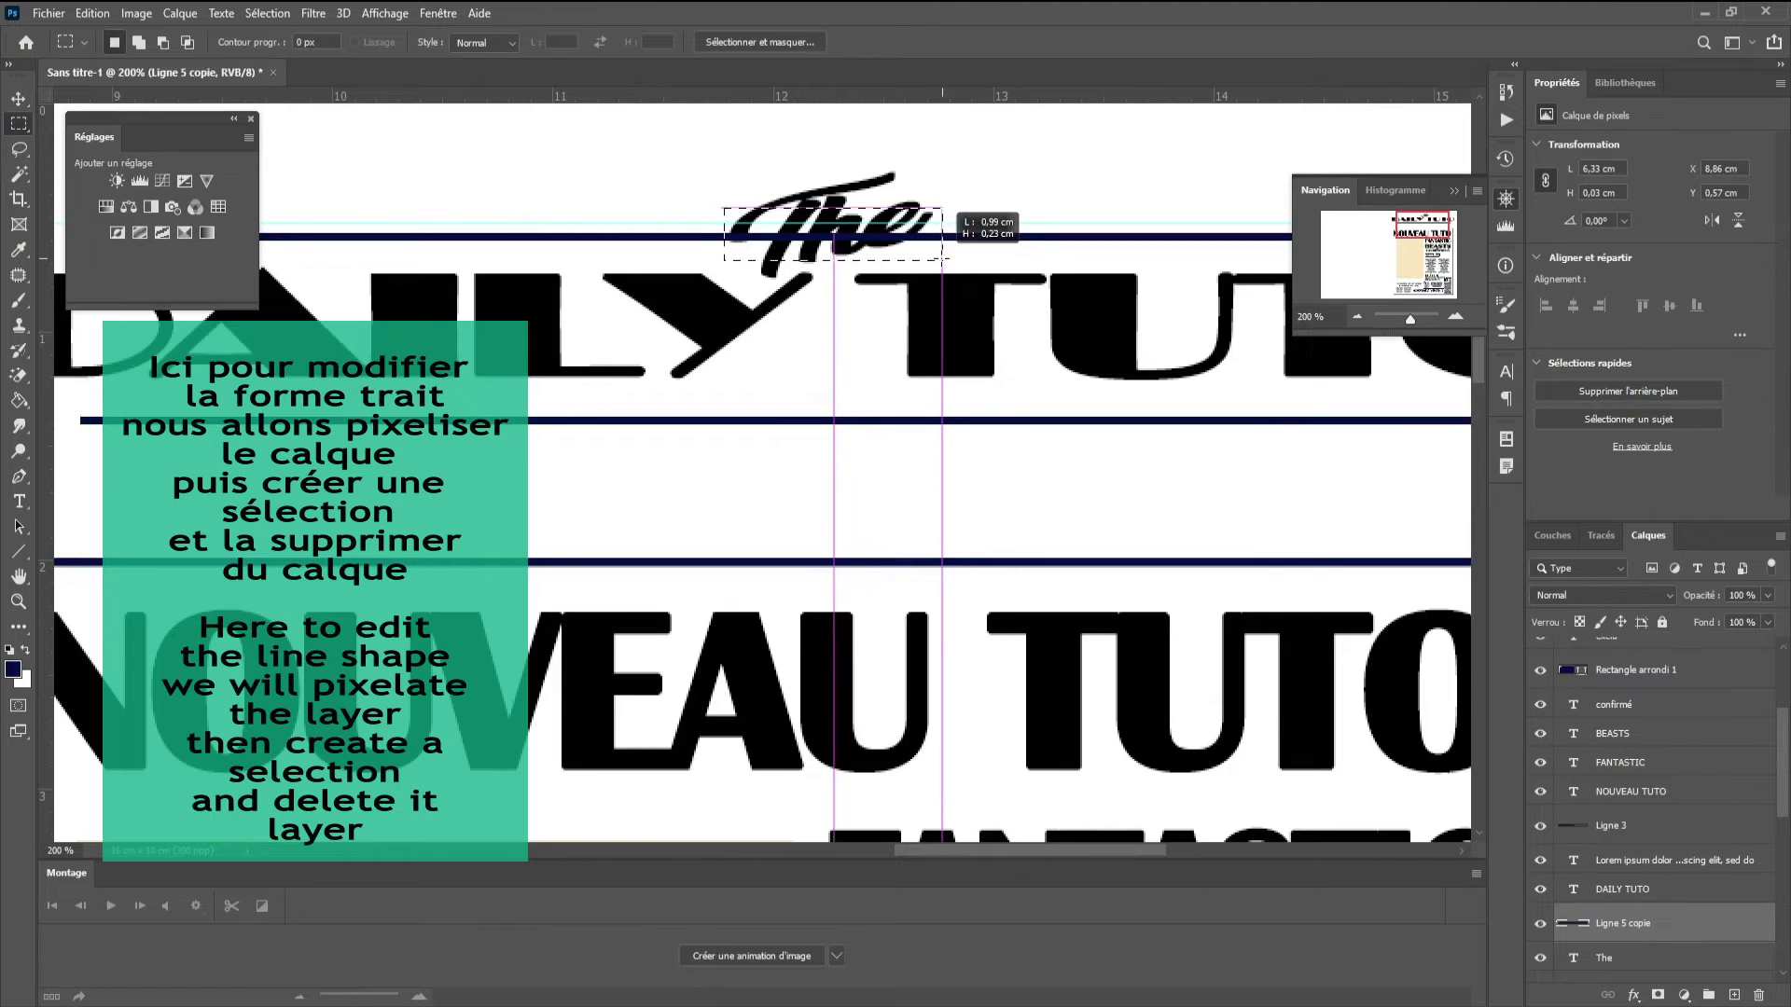
{"action": "key", "text": "Delete"}
{"action": "key", "text": "ctrl+d"}
{"action": "key", "text": "v"}
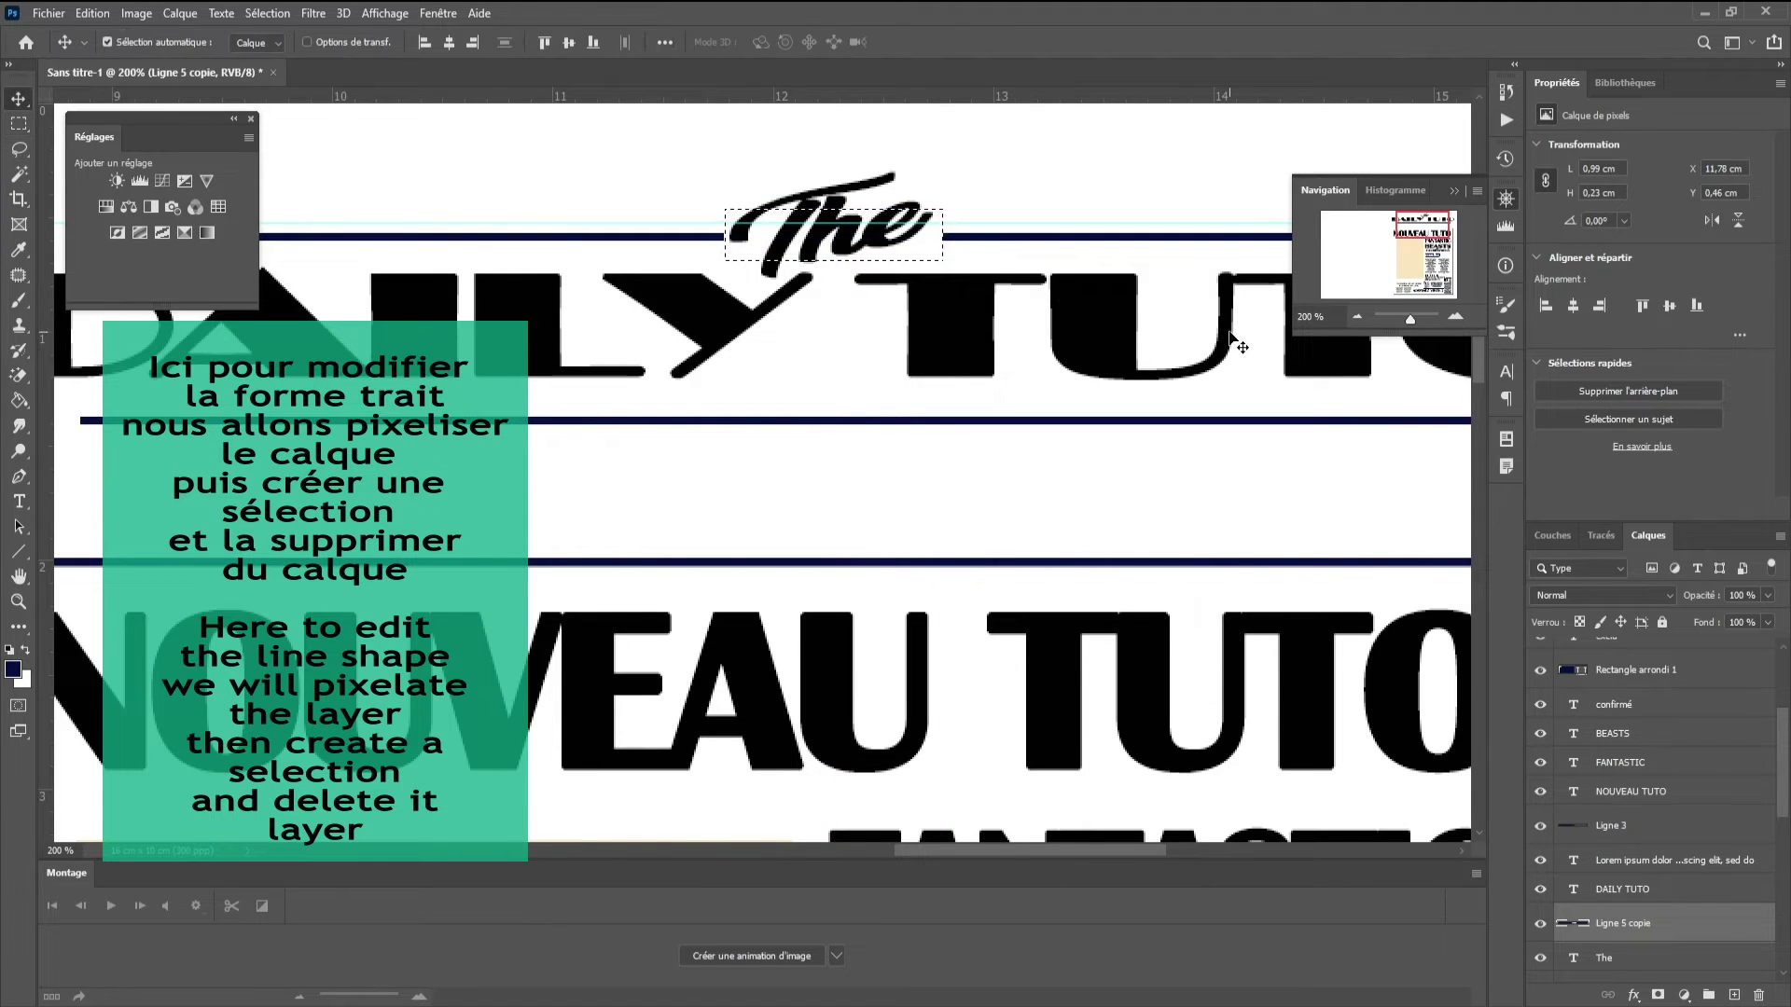
{"action": "left_click", "coordinate": [1356, 315]}
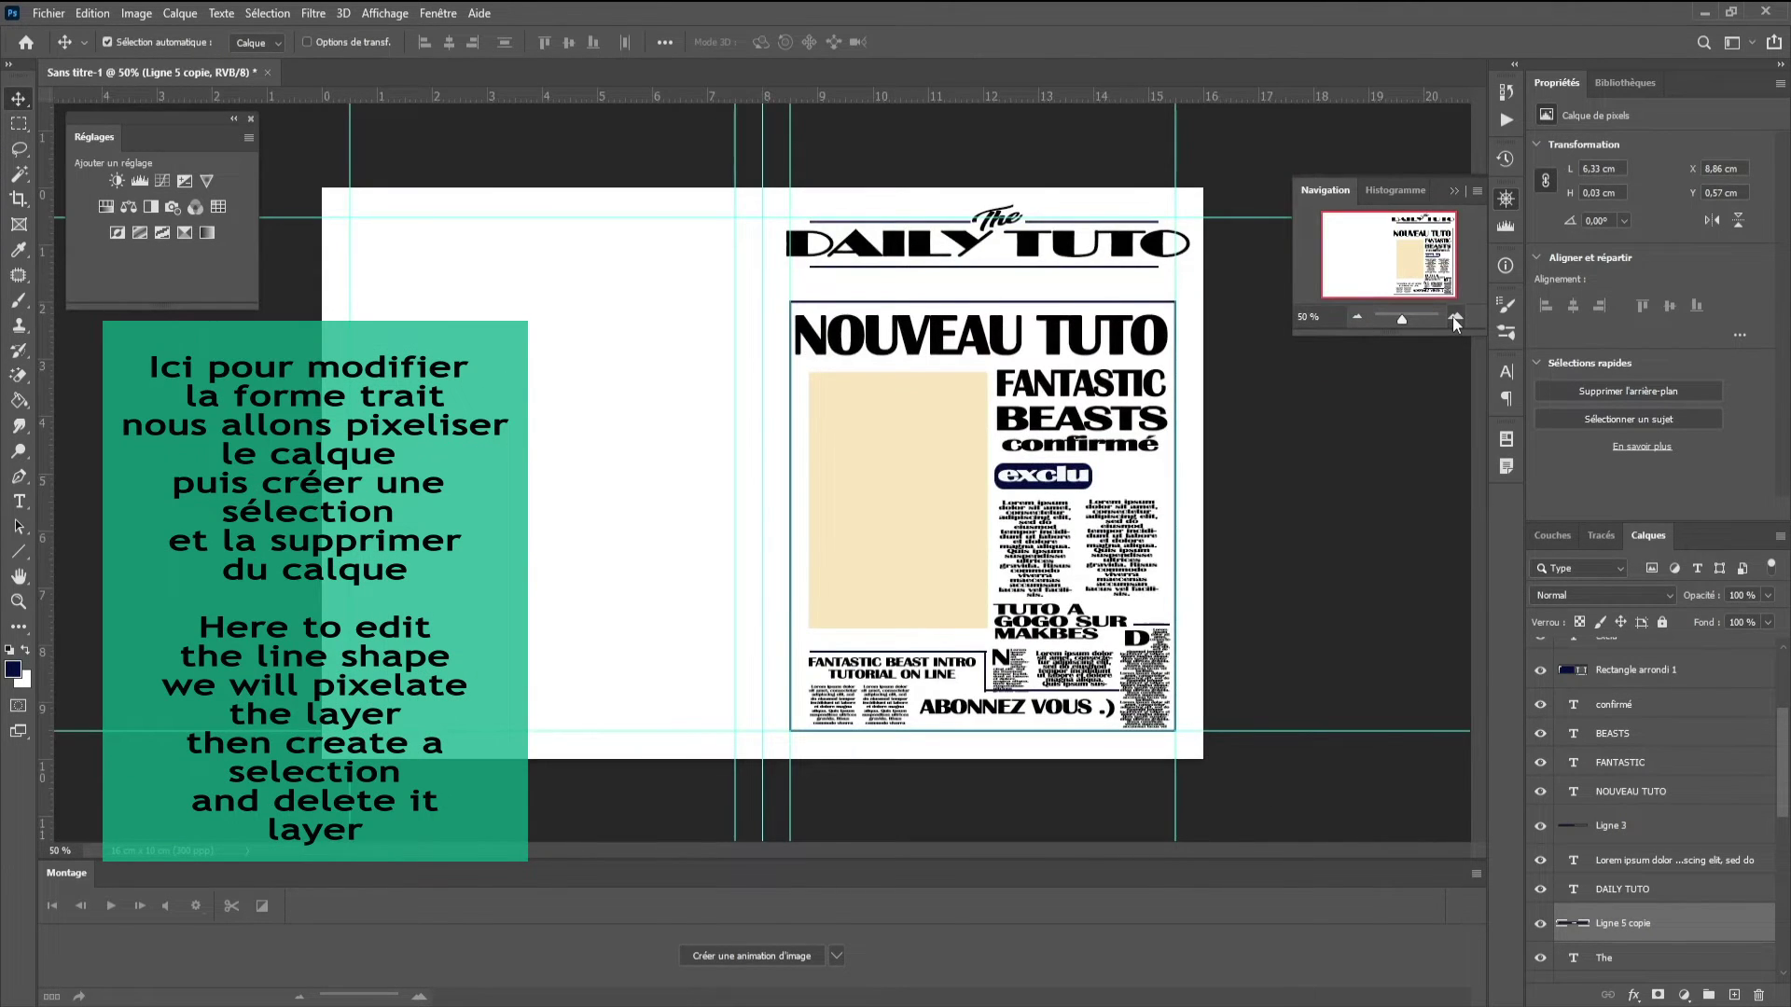
{"action": "left_click", "coordinate": [1453, 316]}
{"action": "left_click_drag", "start_coordinate": [1397, 276], "coordinate": [1411, 268]}
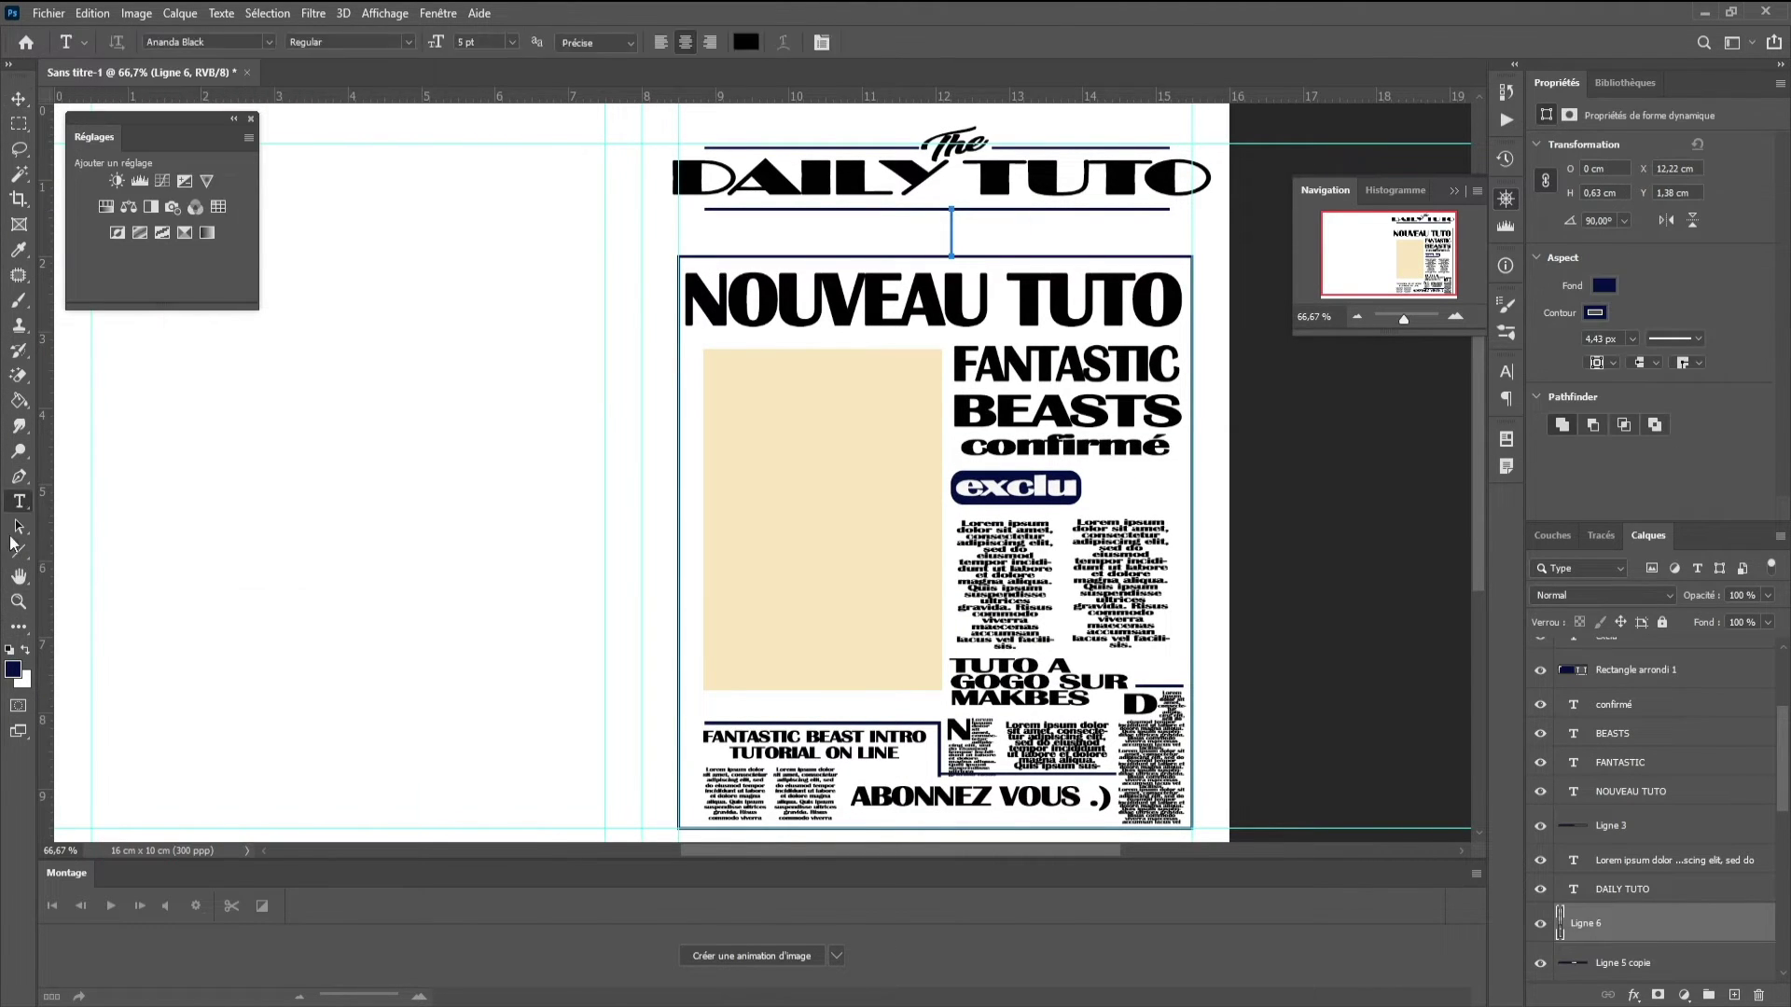
- Add a navy rounded rectangle under the title holding a small white 'edition tuto' label
{"action": "left_click_drag", "start_coordinate": [677, 217], "coordinate": [823, 254]}
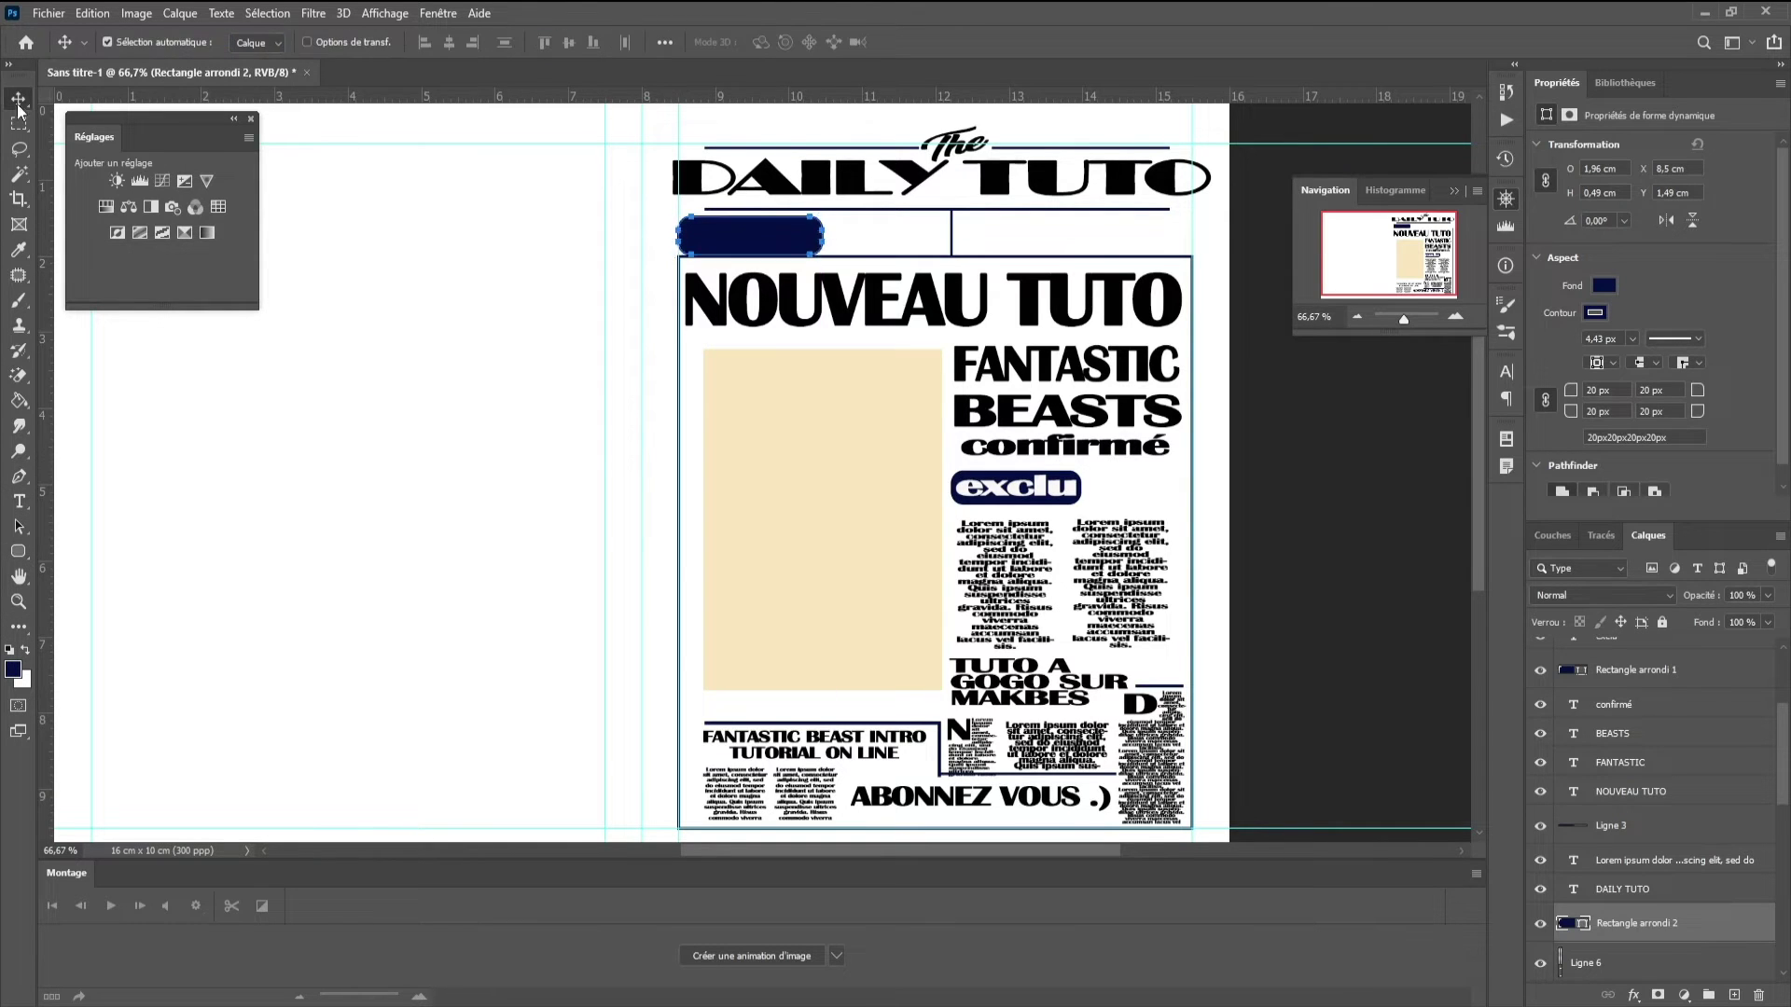
{"action": "key", "text": "ctrl+z"}
{"action": "mouse_move", "coordinate": [695, 224]}
{"action": "left_mouse_down"}
{"action": "mouse_move", "coordinate": [738, 249]}
{"action": "mouse_move", "coordinate": [835, 250]}
{"action": "left_mouse_up"}
{"action": "key", "text": "t"}
{"action": "left_click", "coordinate": [145, 446]}
{"action": "type", "text": "edition tuto"}
{"action": "left_click", "coordinate": [745, 42]}
{"action": "key", "text": "Return"}
{"action": "left_click_drag", "start_coordinate": [261, 429], "coordinate": [757, 233]}
- Draw a small beige circle beside the 'edition tuto' label
{"action": "left_click", "coordinate": [19, 98]}
{"action": "left_click", "coordinate": [19, 551]}
{"action": "left_click_drag", "start_coordinate": [874, 214], "coordinate": [948, 277]}
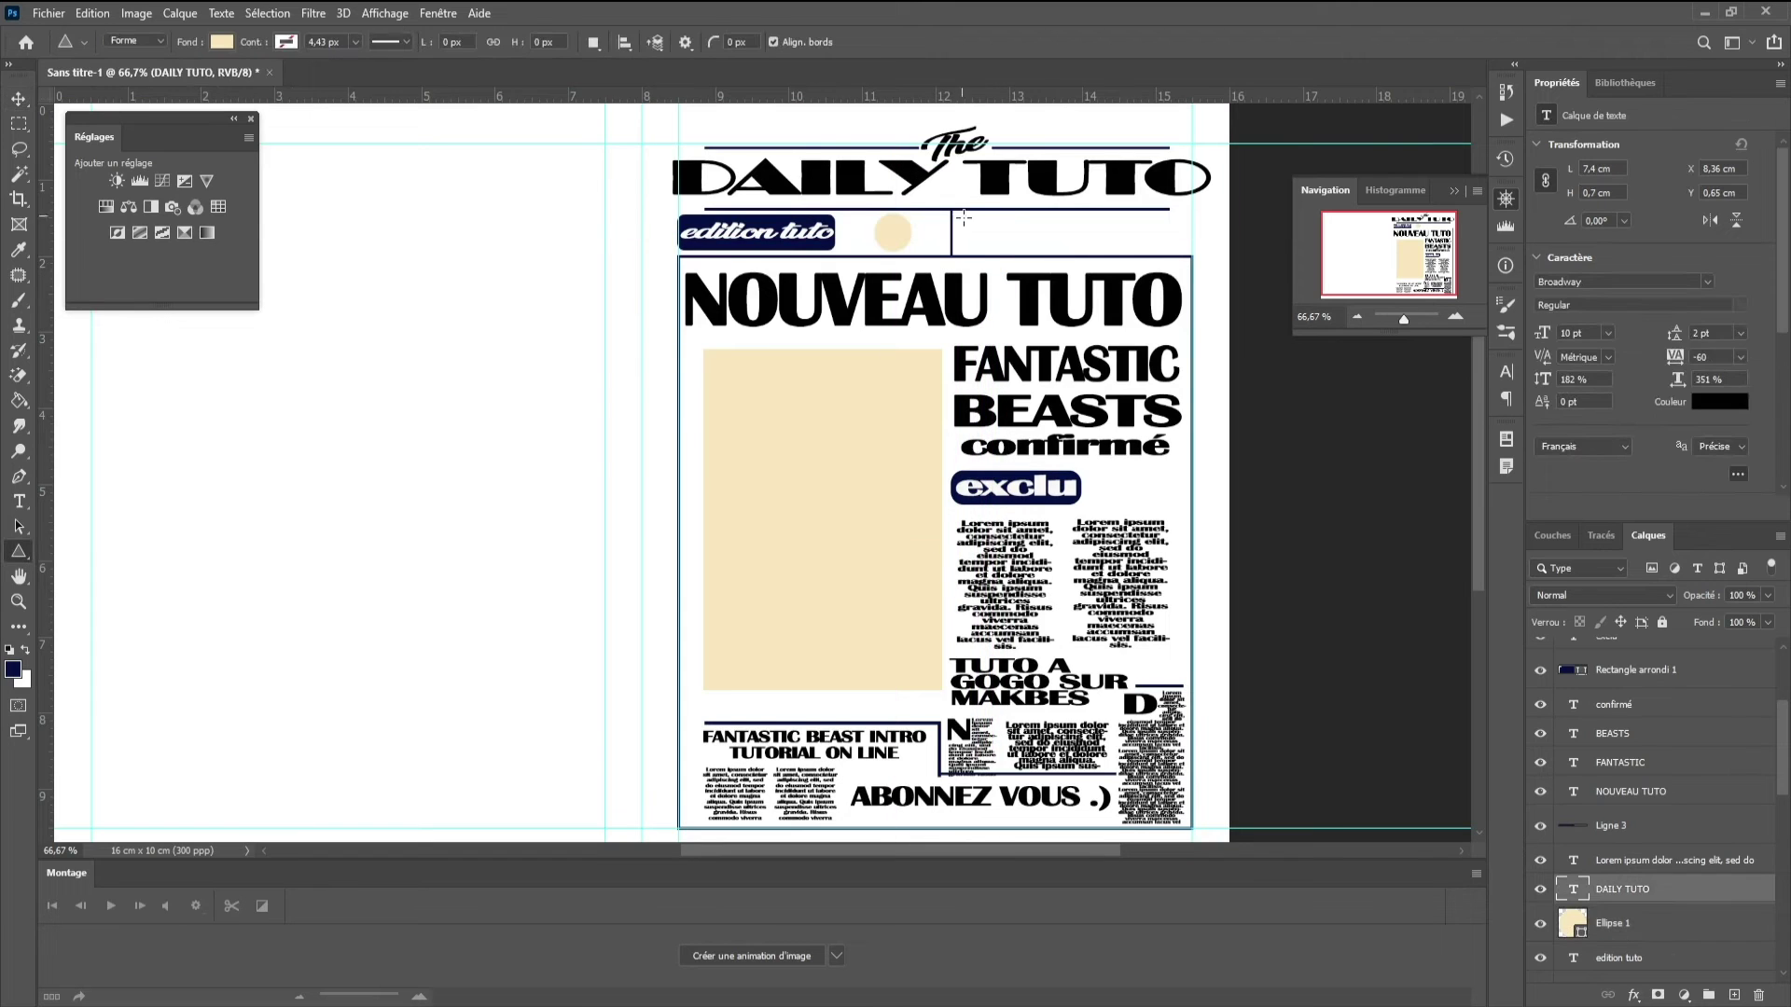
{"action": "key", "text": "v"}
- Add the date 'FEVRIER' and '2023' on two lines at the top right
{"action": "left_click", "coordinate": [1660, 860]}
{"action": "key", "text": "t"}
{"action": "left_click_drag", "start_coordinate": [1042, 222], "coordinate": [1192, 255]}
{"action": "type", "text": "FEVRIER"}
{"action": "key", "text": "Return"}
{"action": "type", "text": "2023"}
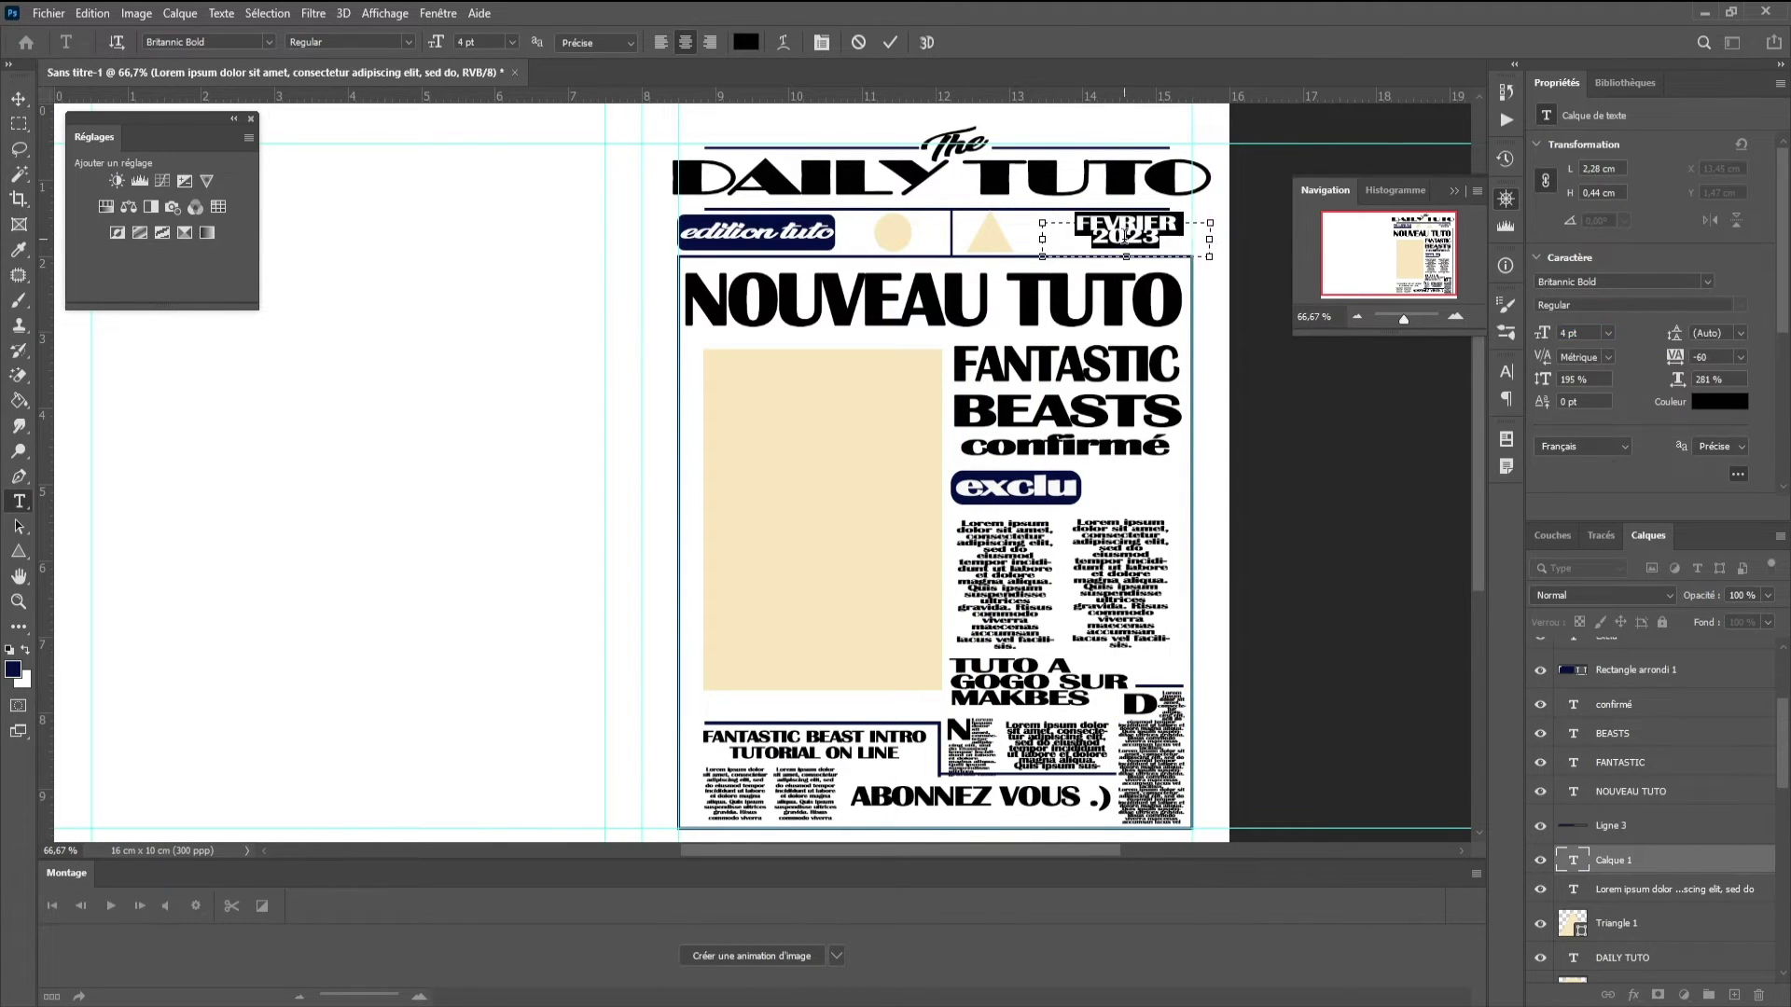
{"action": "key", "text": "ctrl+Return"}
{"action": "key", "text": "v"}
{"action": "key", "text": "ctrl+minus"}
{"action": "key", "text": "ctrl+minus"}
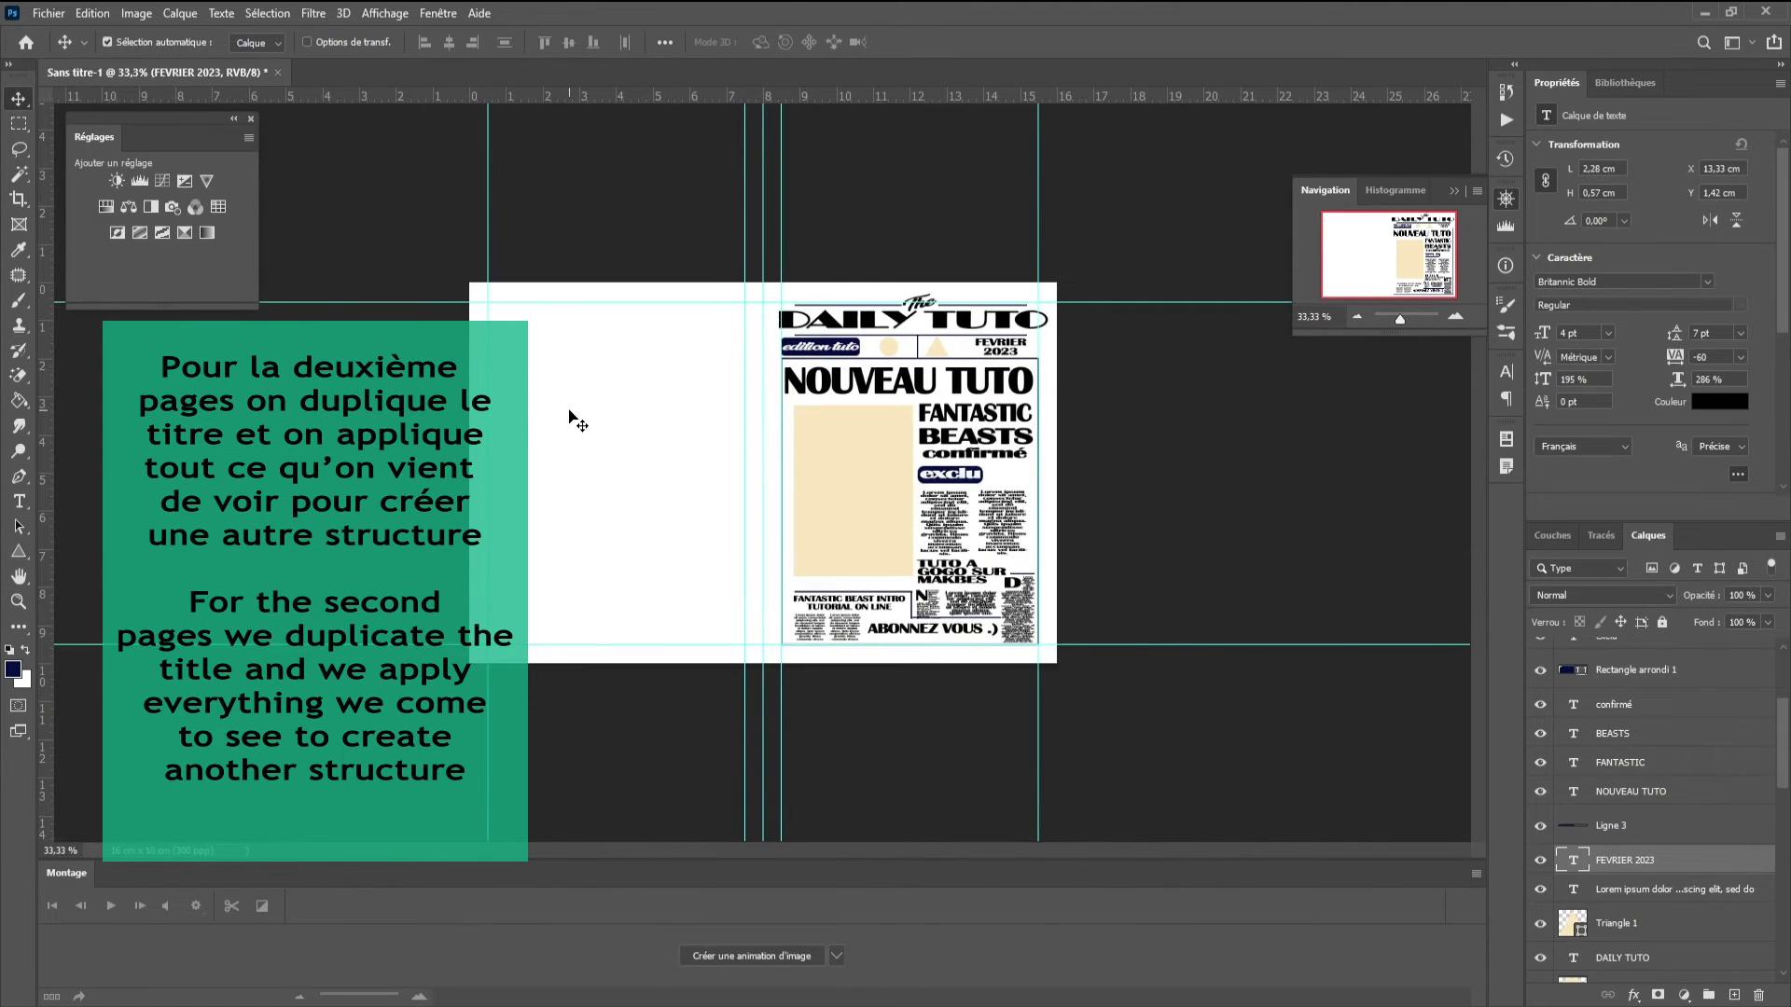
- Group the title layers, duplicate the group and move the copy onto the left page
{"action": "key", "text": "ctrl+plus"}
{"action": "scroll", "coordinate": [1641, 840], "scroll_direction": "down", "scroll_amount": 5}
{"action": "left_click", "coordinate": [1622, 695]}
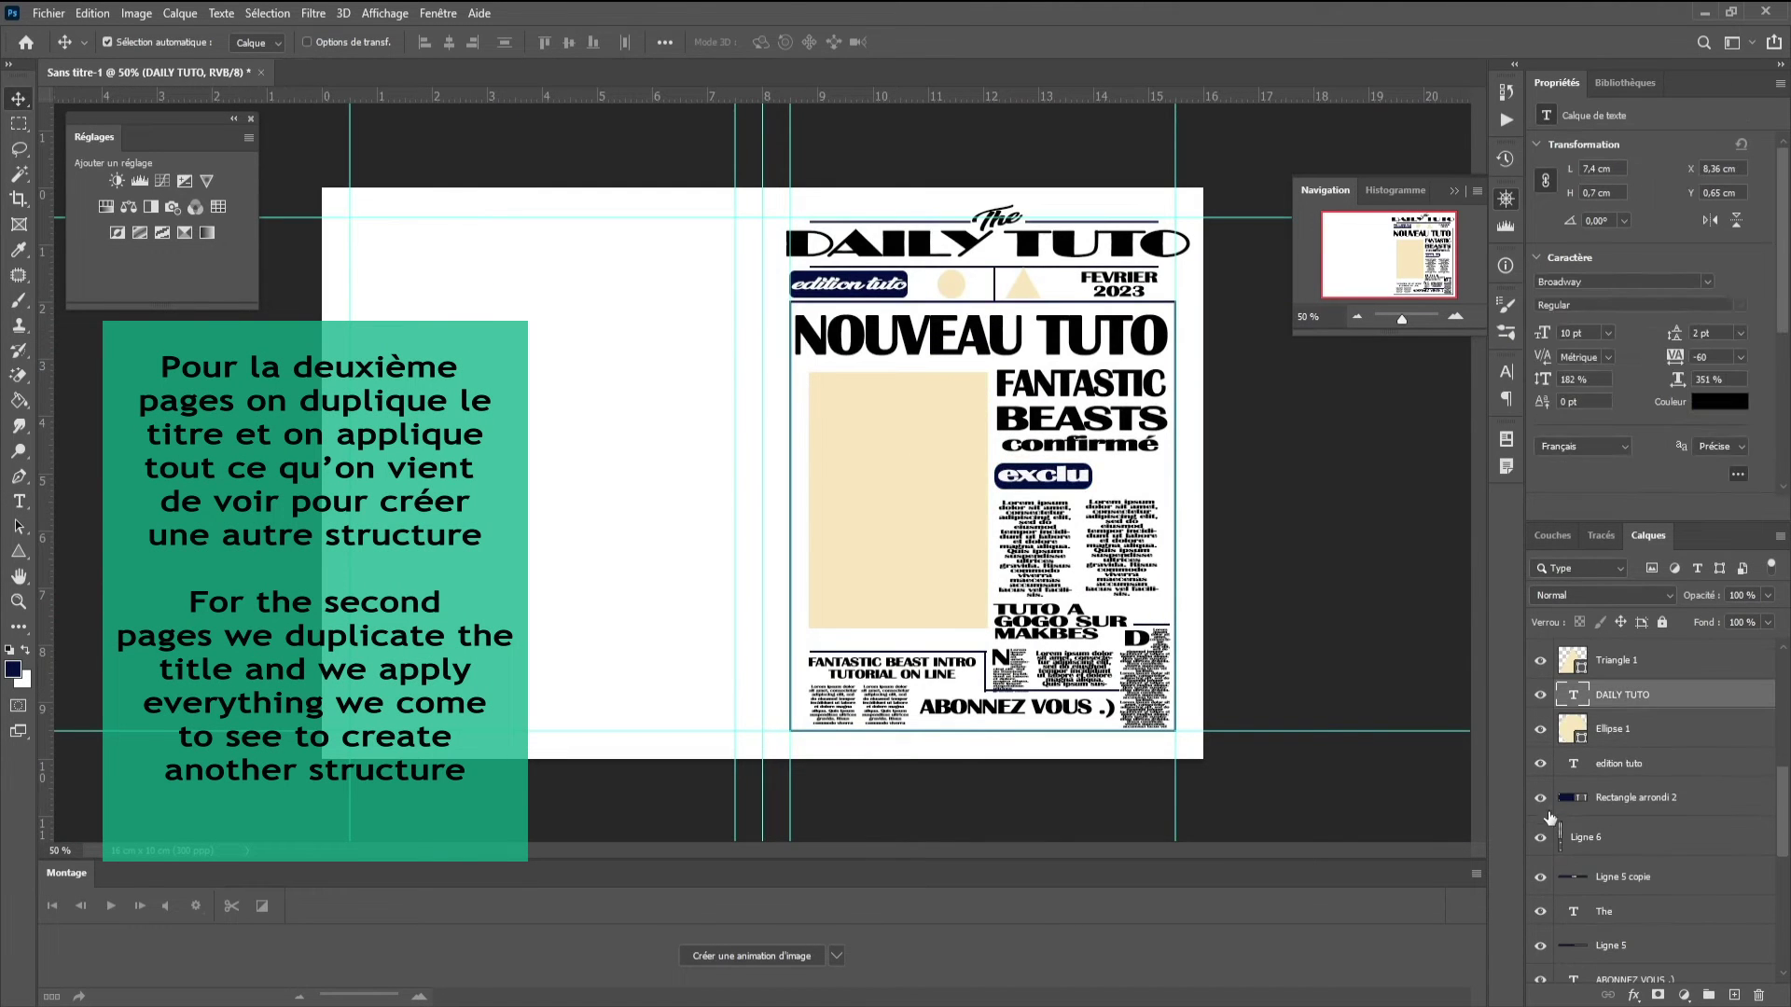
{"action": "left_click", "coordinate": [1614, 949], "text": "shift"}
{"action": "key", "text": "ctrl+g"}
{"action": "key", "text": "ctrl+j"}
{"action": "left_click_drag", "start_coordinate": [828, 247], "coordinate": [391, 247]}
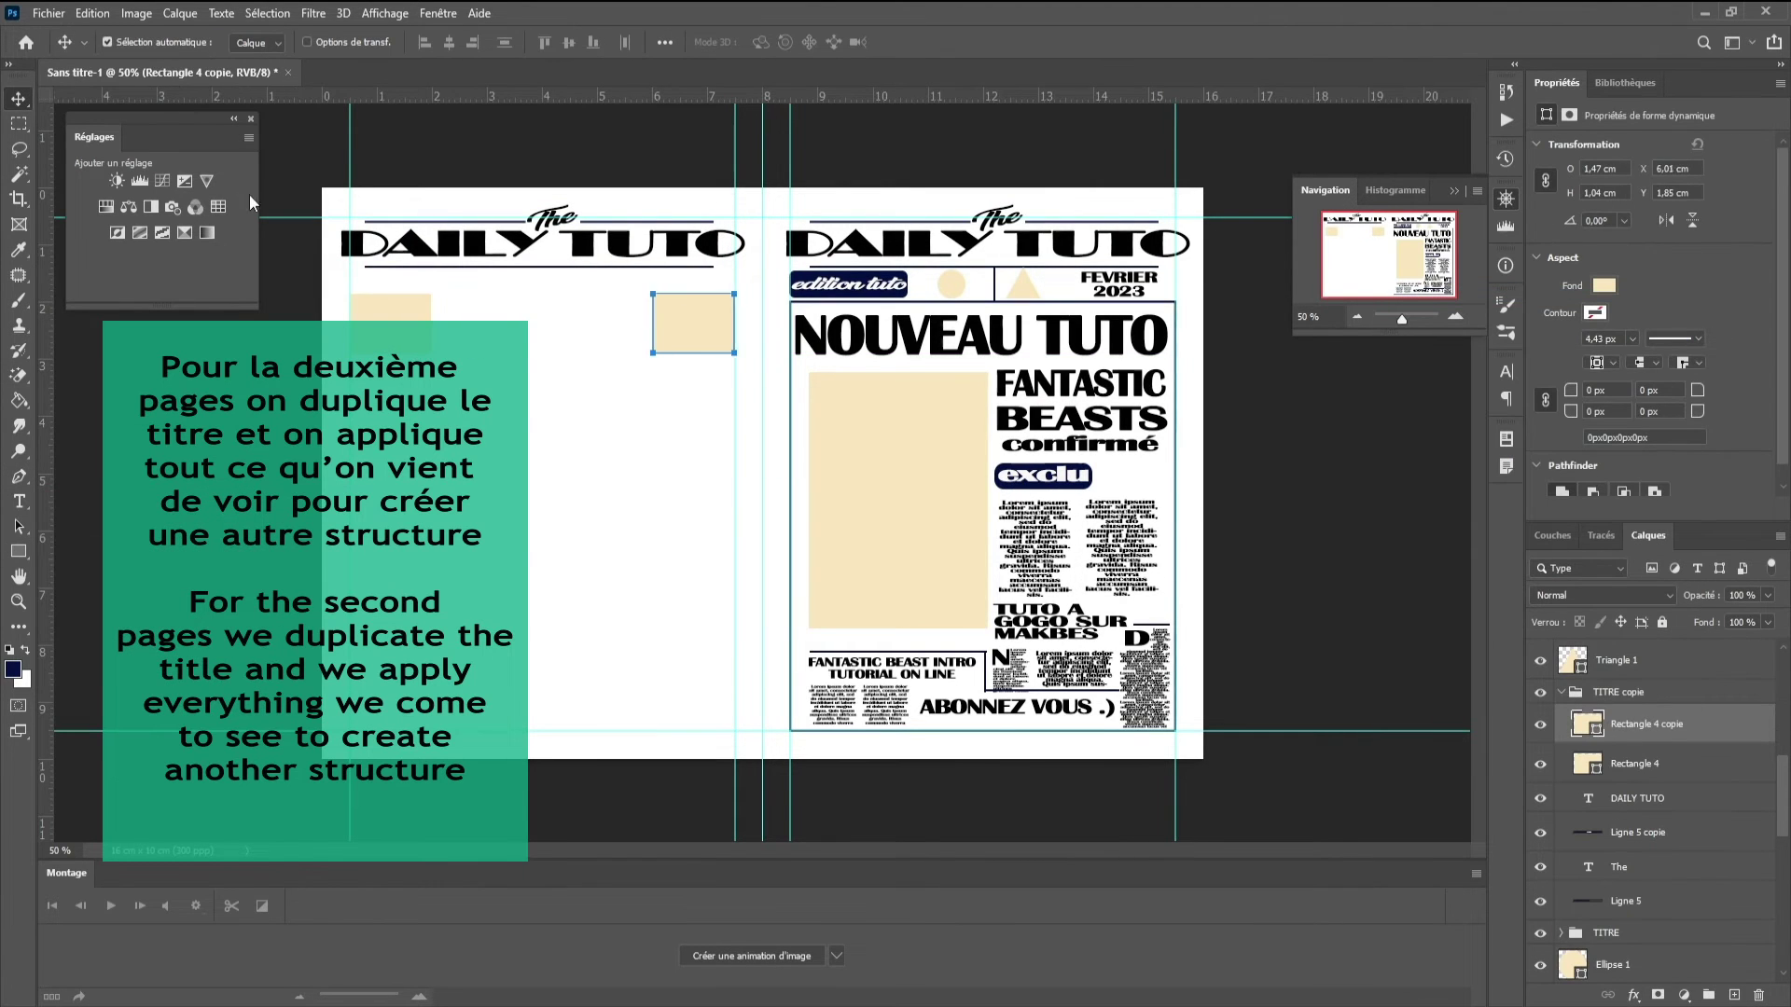
- Add a Lorem ipsum text block and a small outline-only rectangle on the left page
{"action": "left_click_drag", "start_coordinate": [442, 396], "coordinate": [443, 404]}
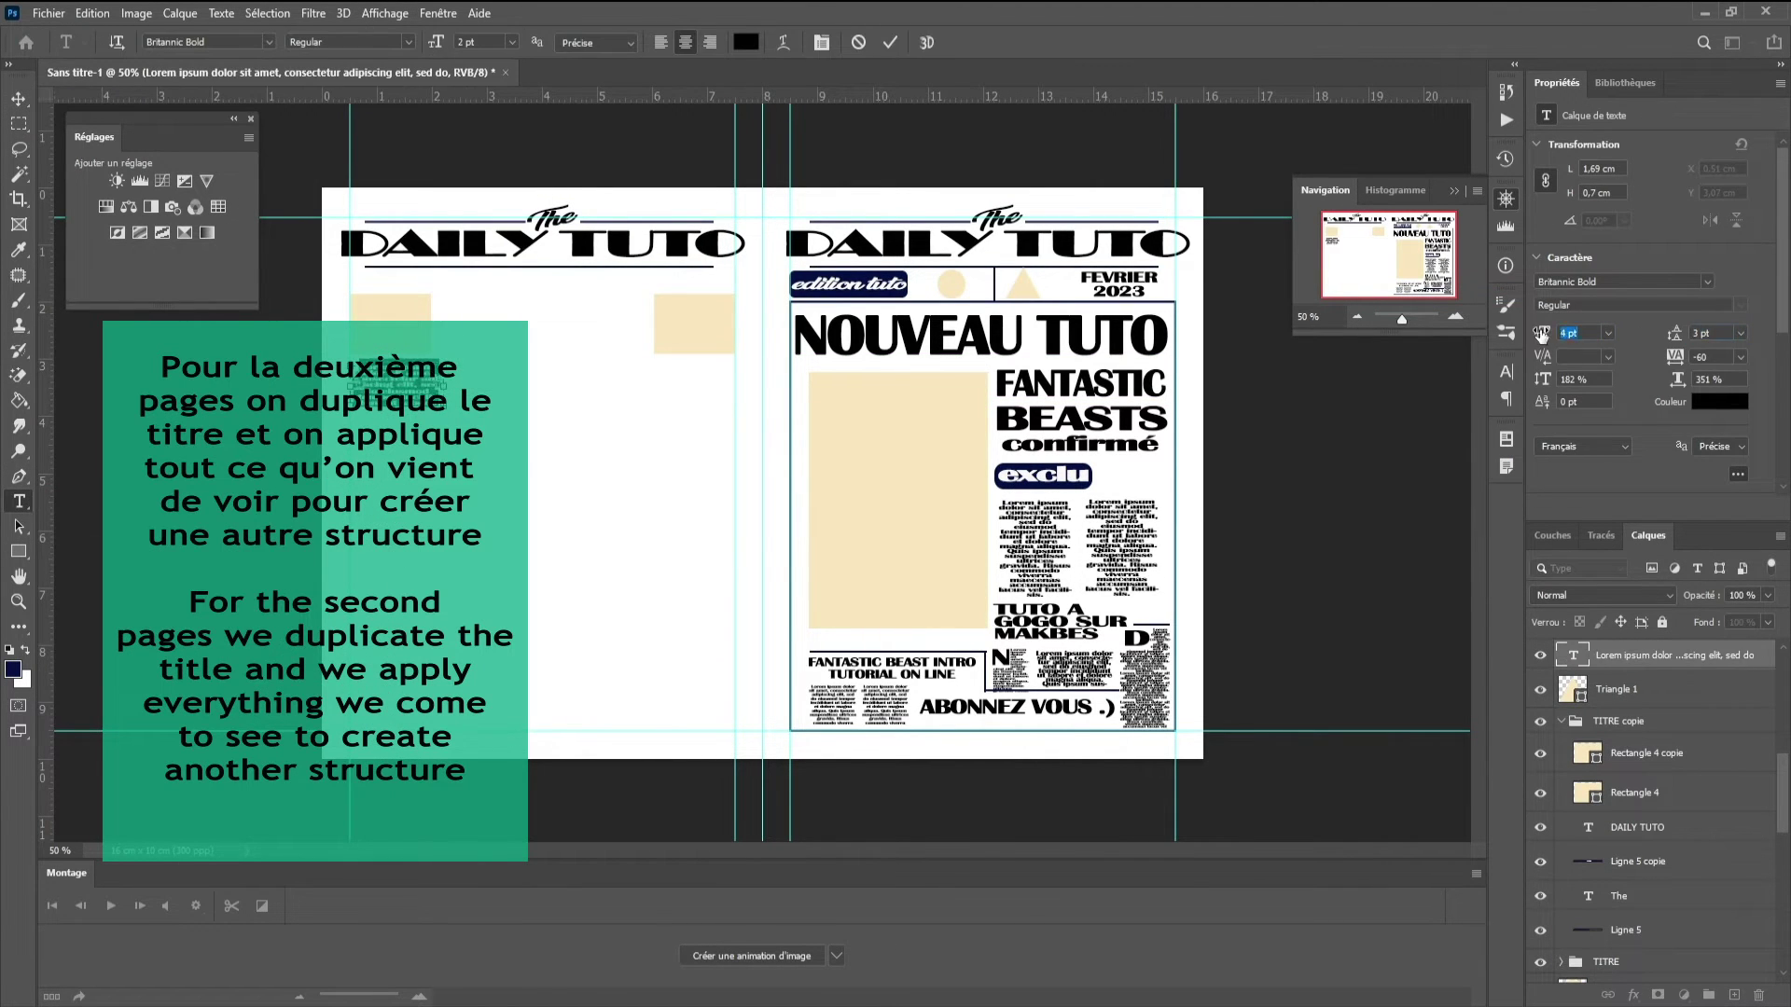
{"action": "key", "text": "ctrl+Return"}
{"action": "left_click_drag", "start_coordinate": [396, 387], "coordinate": [697, 378]}
{"action": "key", "text": "u"}
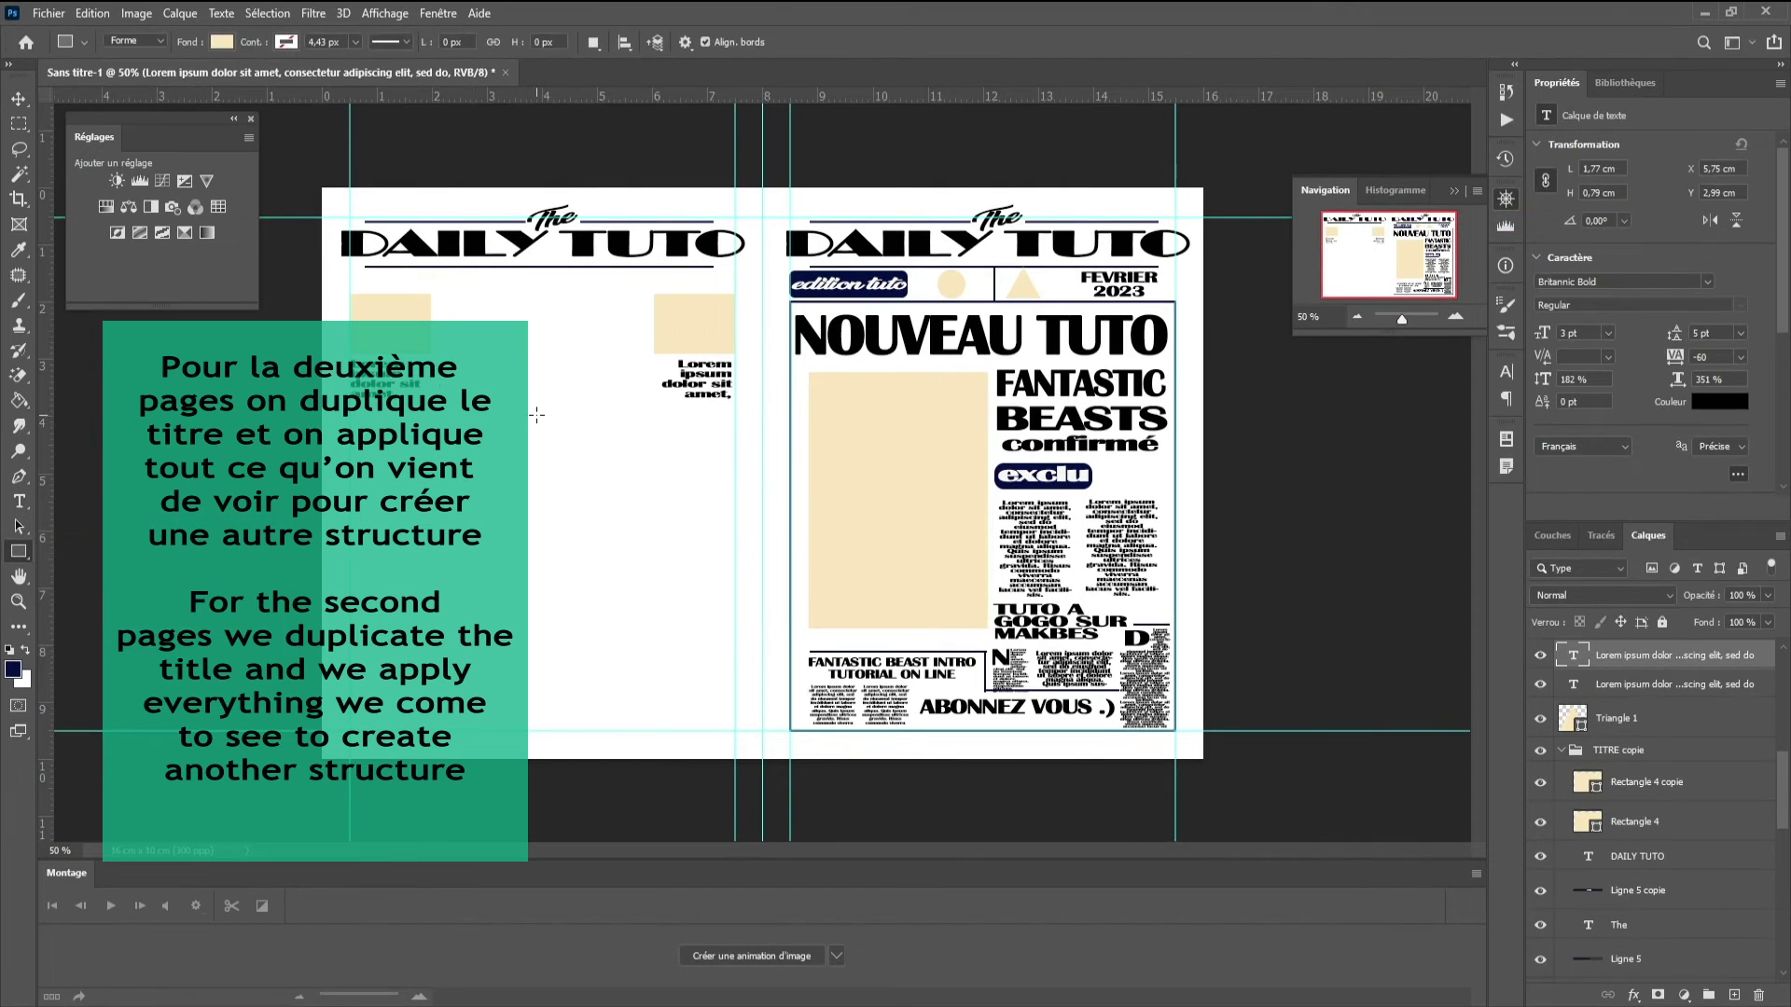
{"action": "left_click_drag", "start_coordinate": [440, 404], "coordinate": [499, 425]}
{"action": "left_click", "coordinate": [222, 42]}
{"action": "left_click", "coordinate": [163, 75]}
{"action": "key", "text": "v"}
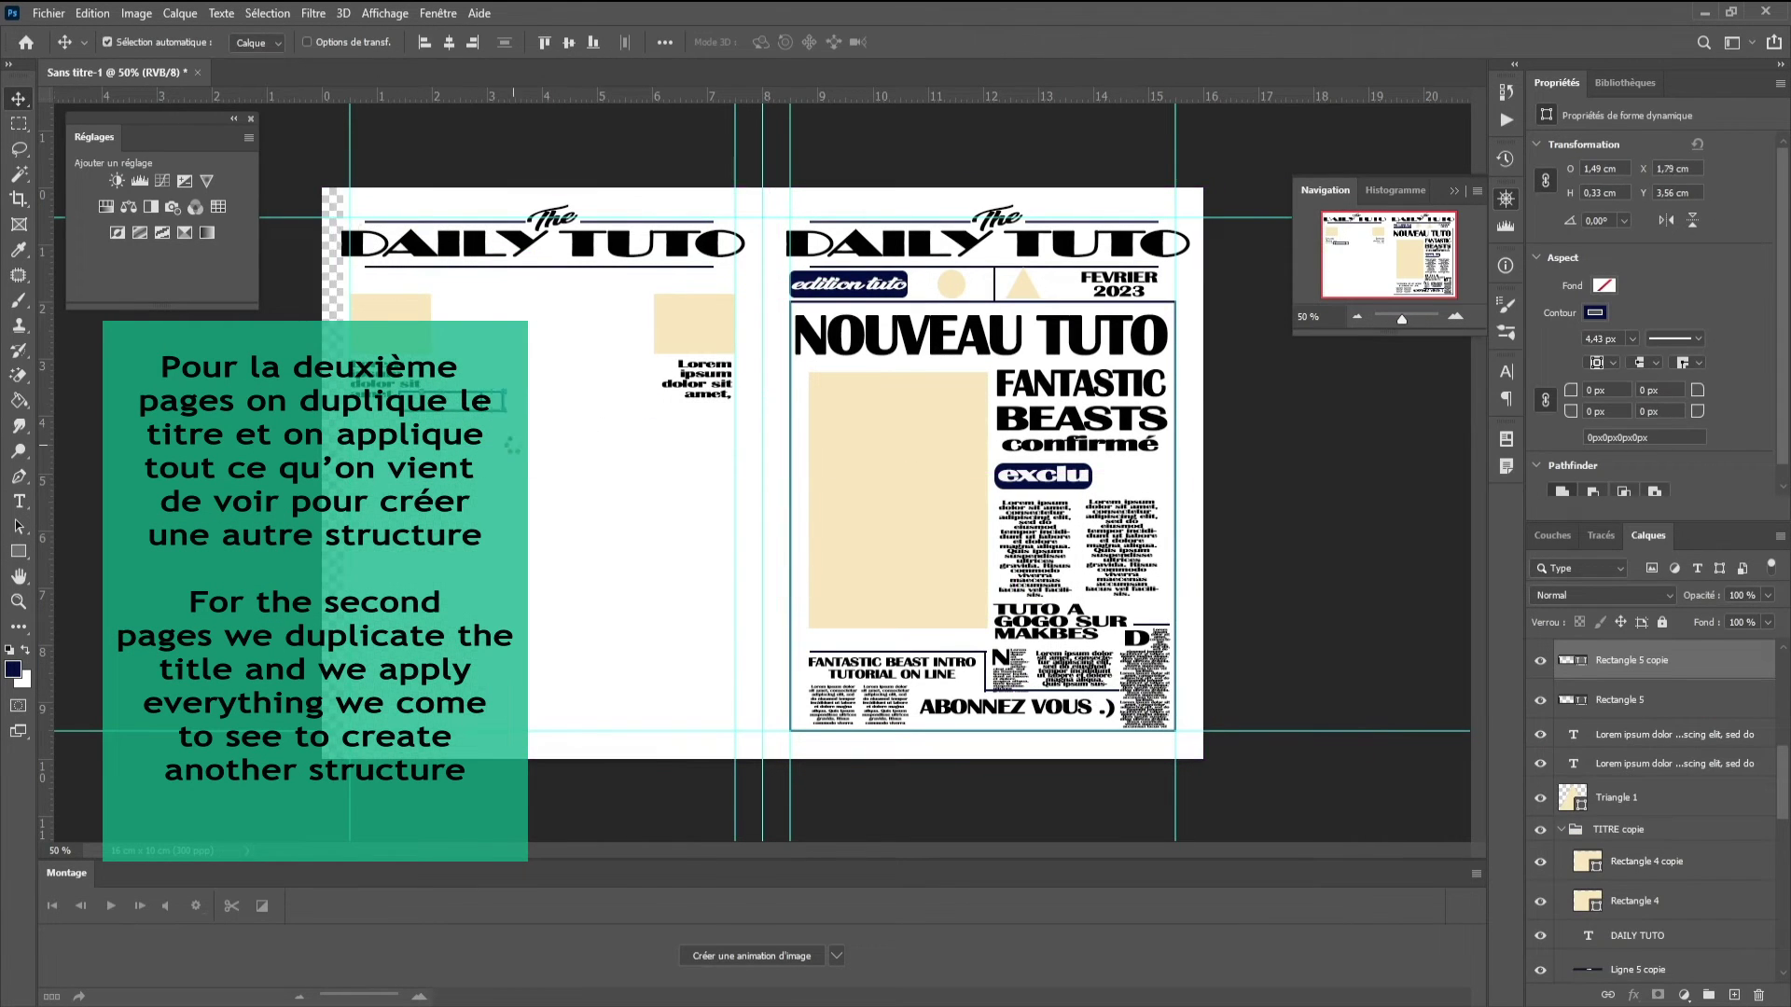
- Duplicate the outlined rectangle to the right and reposition the horizontal and vertical guides
{"action": "scroll", "coordinate": [1660, 840], "scroll_direction": "up", "scroll_amount": 3}
{"action": "key", "text": "ctrl+j"}
{"action": "left_click_drag", "start_coordinate": [419, 399], "coordinate": [642, 401]}
{"action": "left_click", "coordinate": [1660, 915]}
{"action": "left_click", "coordinate": [108, 42]}
{"action": "mouse_move", "coordinate": [559, 93]}
{"action": "left_mouse_down"}
{"action": "mouse_move", "coordinate": [561, 554]}
{"action": "mouse_move", "coordinate": [561, 502]}
{"action": "left_mouse_up"}
{"action": "left_click_drag", "start_coordinate": [42, 466], "coordinate": [652, 466]}
- Add the headline 'new tutorial intro FANTASTIC BEAST' in a text box
{"action": "key", "text": "t"}
{"action": "left_click_drag", "start_coordinate": [433, 418], "coordinate": [652, 501]}
{"action": "type", "text": "new tutorial intro FANTASTIC BEAST"}
{"action": "key", "text": "ctrl+Return"}
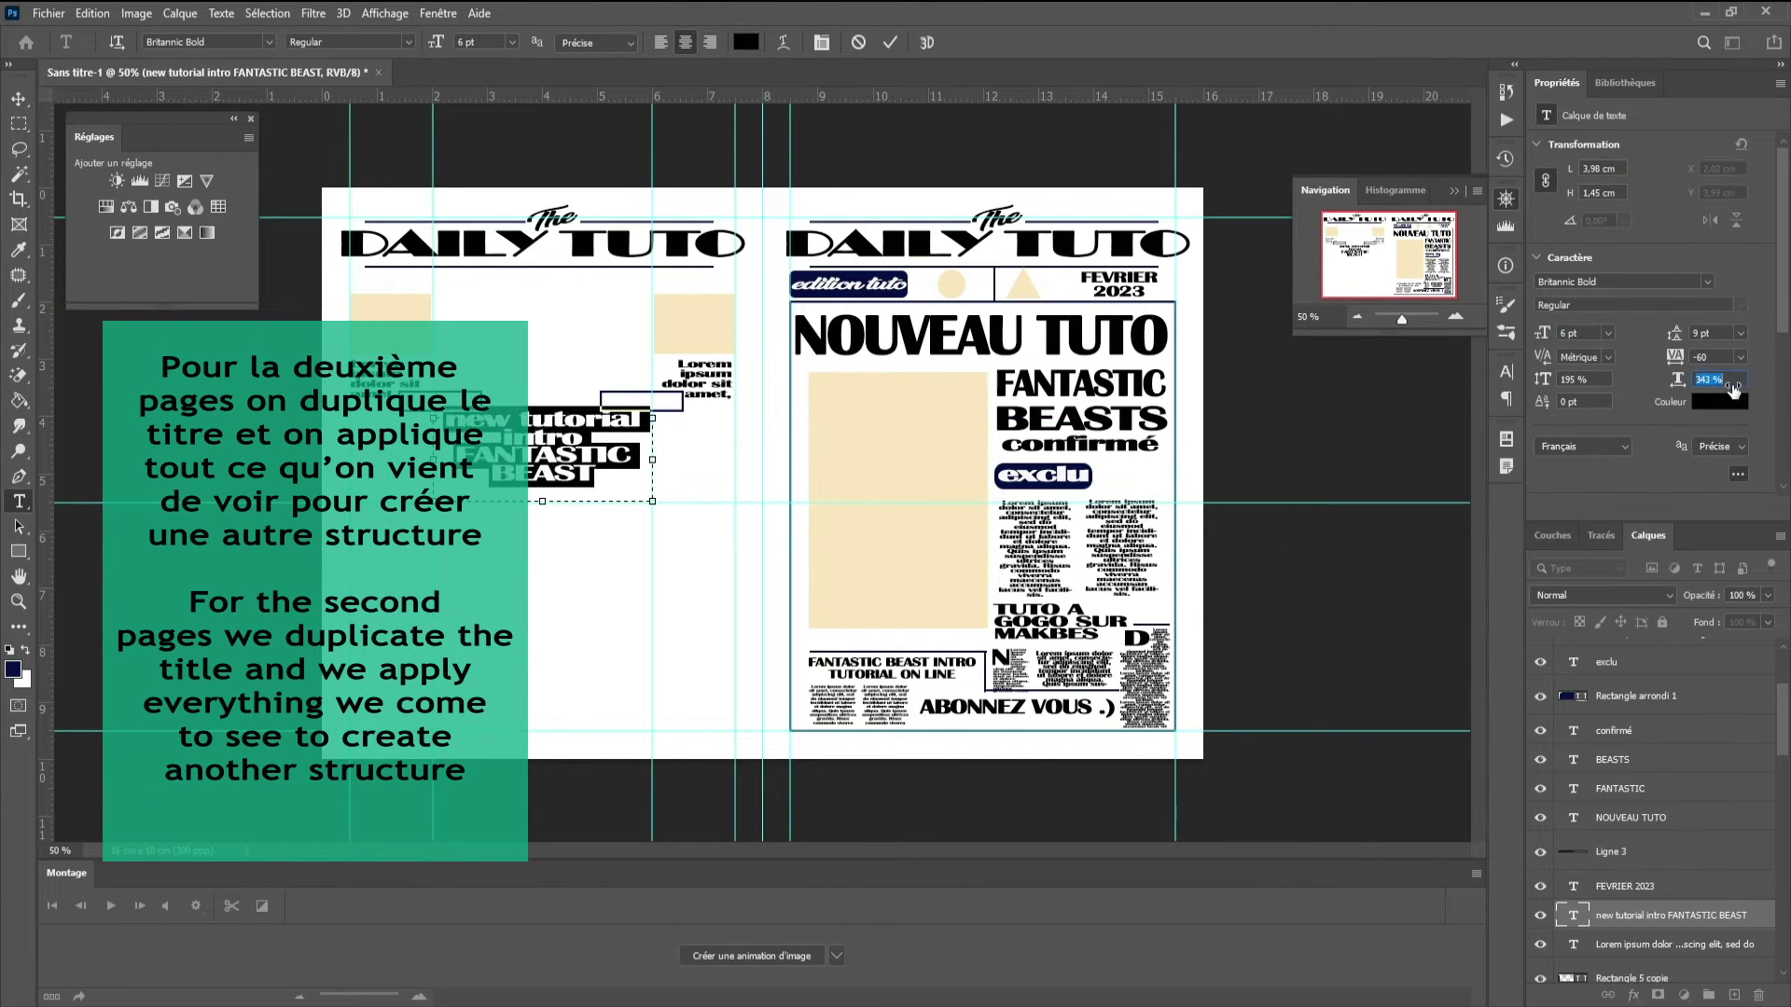
- Place a Lorem column copy in the right column and a large T at the first column's top
{"action": "key", "text": "v"}
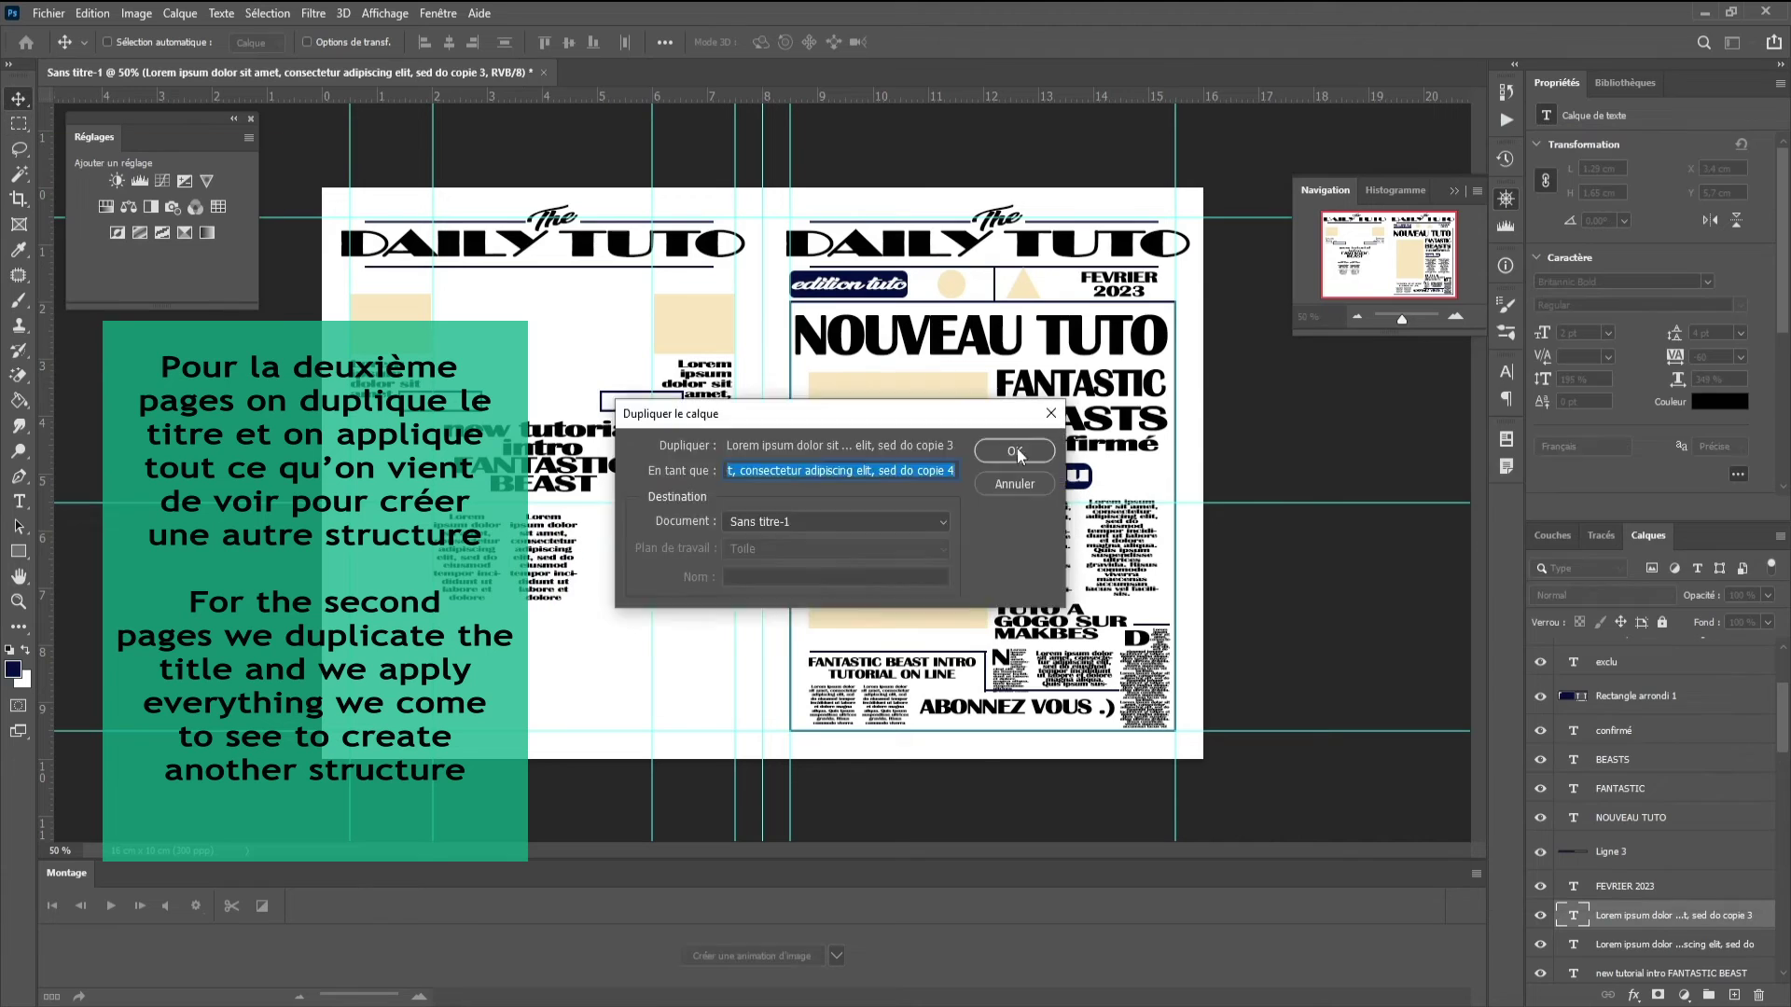
{"action": "key", "text": "Return"}
{"action": "left_click_drag", "start_coordinate": [556, 576], "coordinate": [701, 576]}
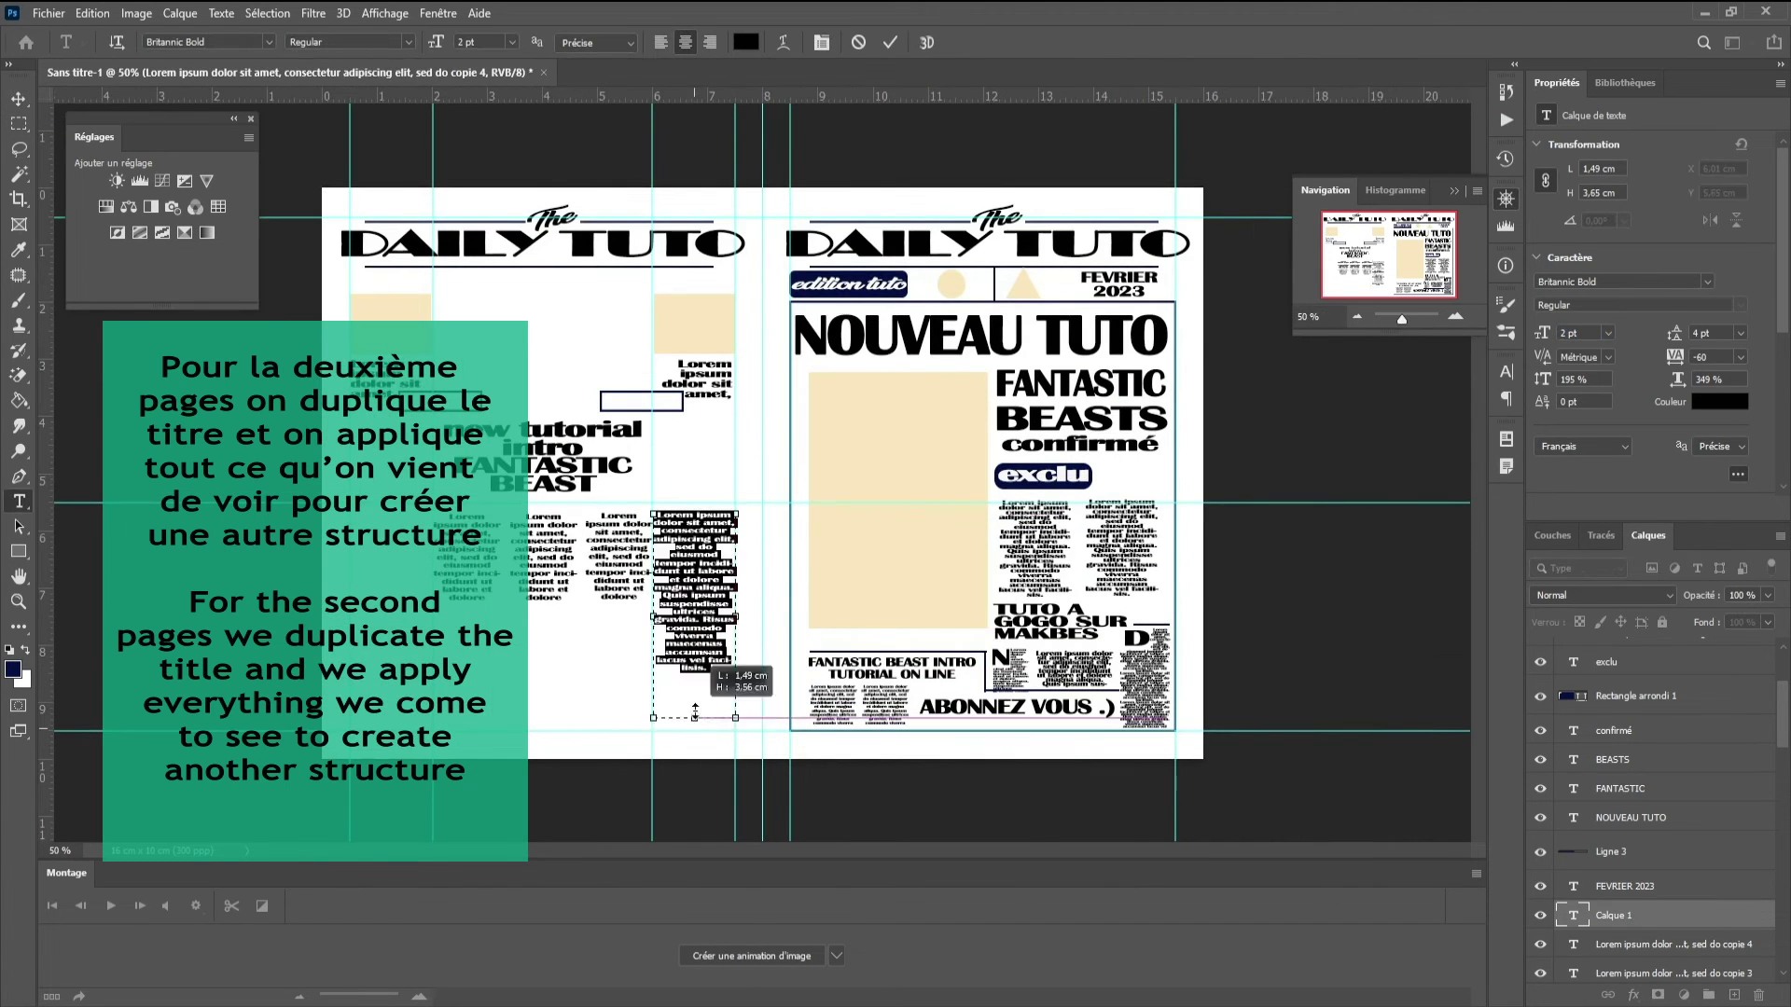
{"action": "key", "text": "t"}
{"action": "left_click", "coordinate": [555, 644]}
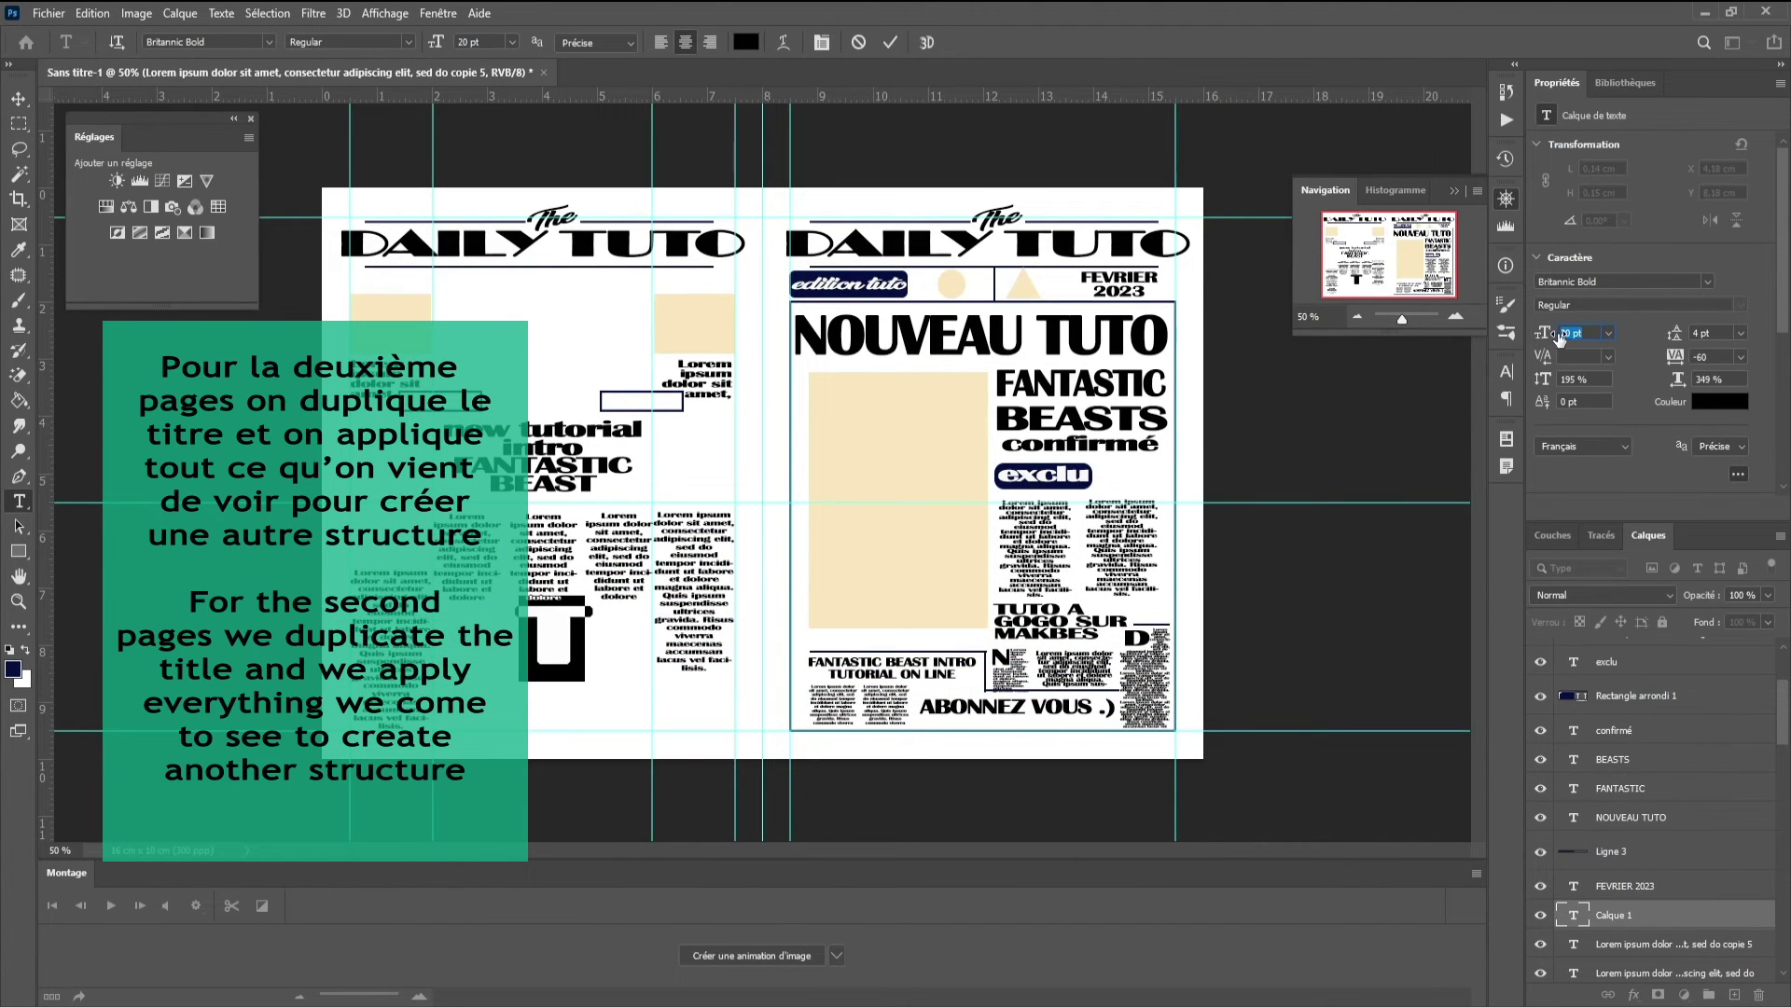
{"action": "left_click", "coordinate": [18, 98]}
{"action": "left_click_drag", "start_coordinate": [550, 639], "coordinate": [401, 546]}
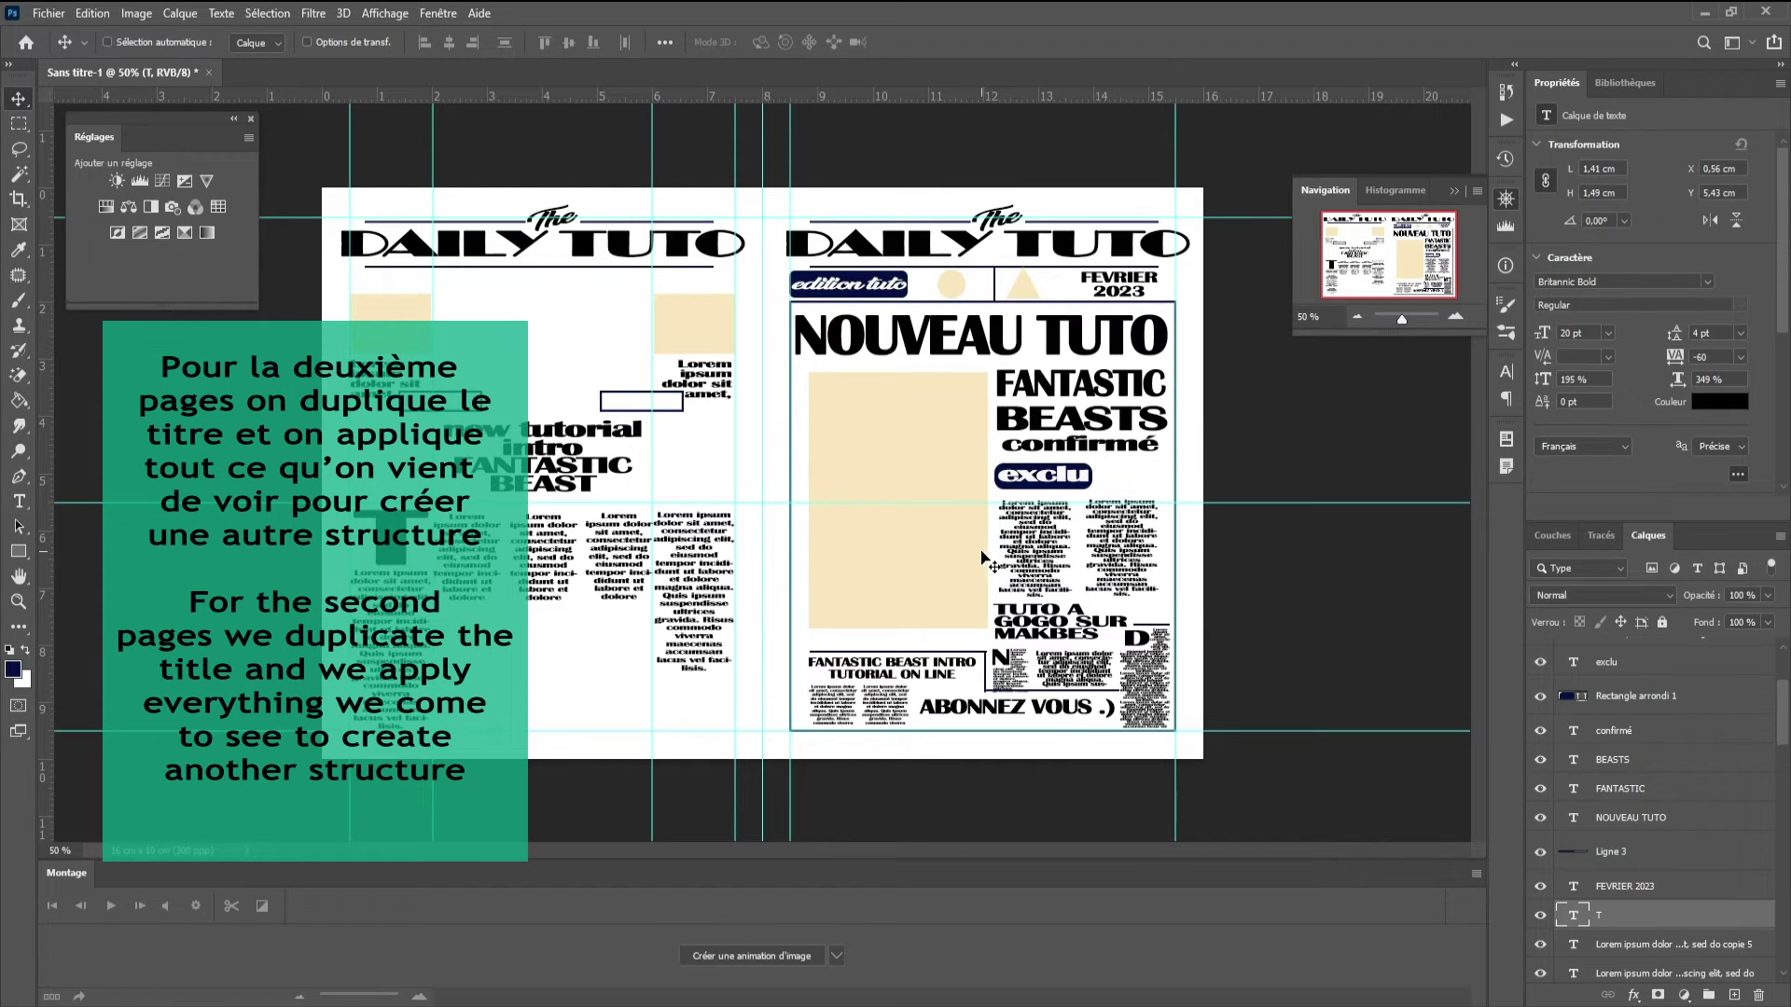
- Pen three corners below the Lorem text and above the T, closing the triangle path
{"action": "left_click", "coordinate": [1453, 319]}
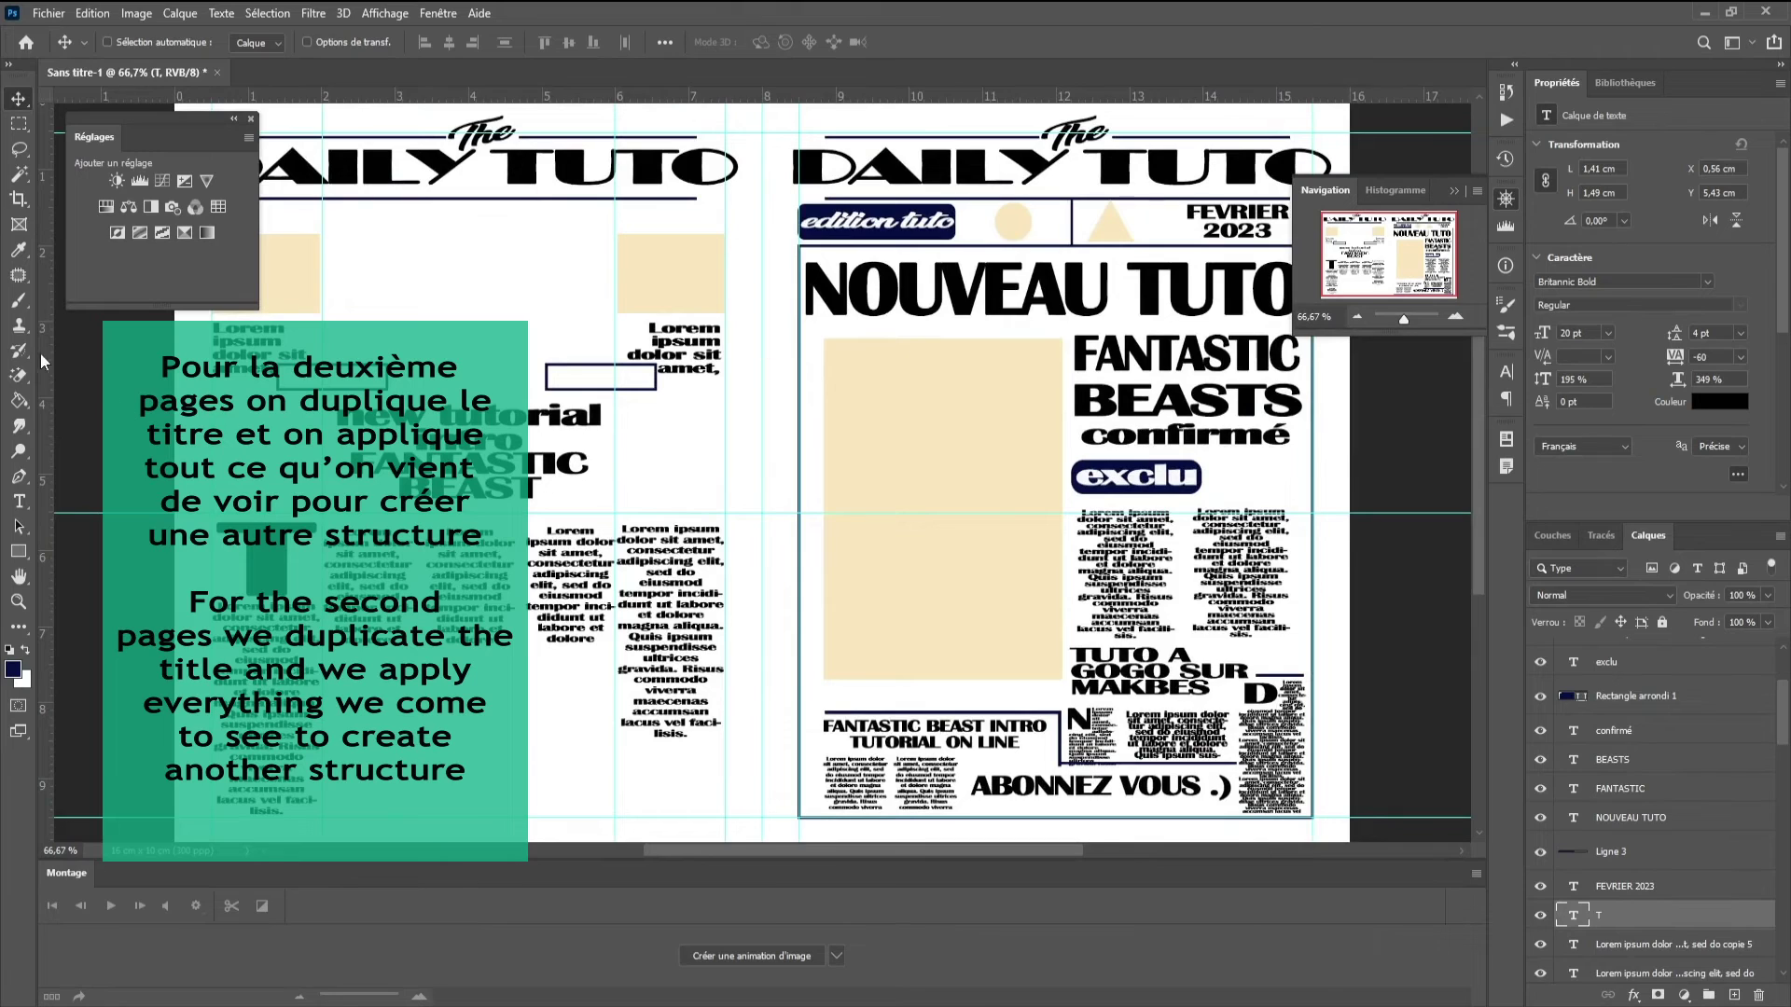
{"action": "left_click", "coordinate": [19, 477]}
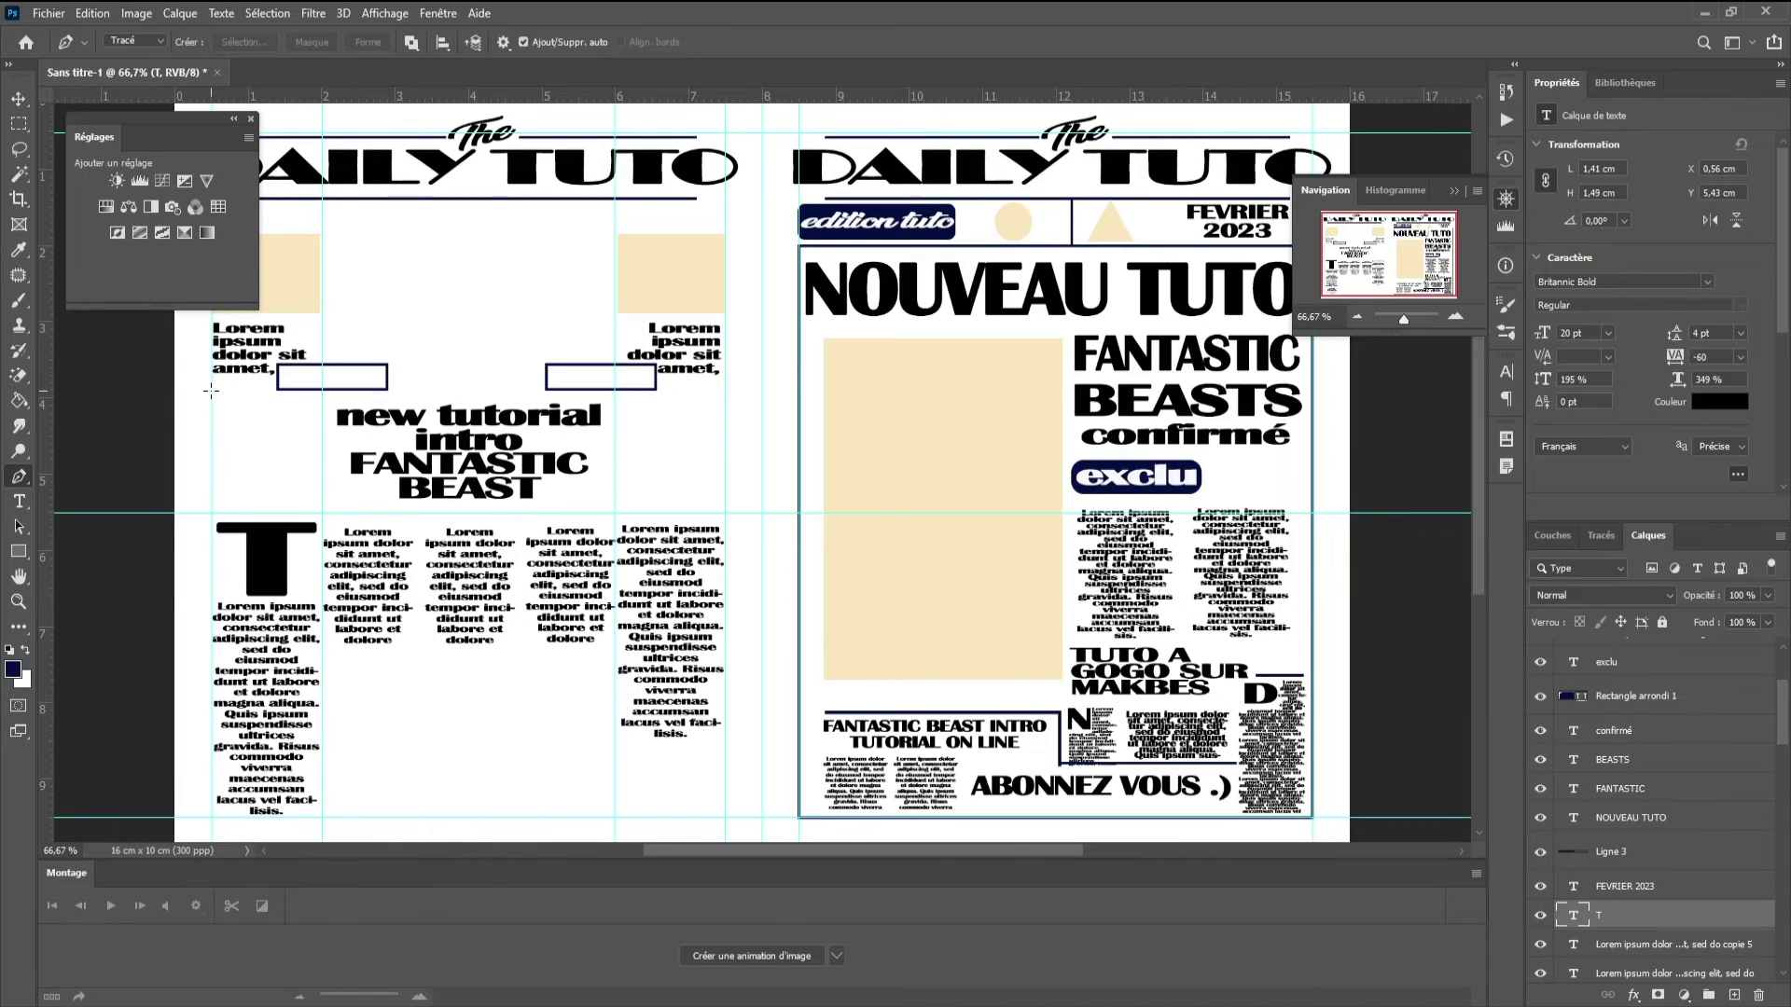
{"action": "left_click", "coordinate": [210, 391]}
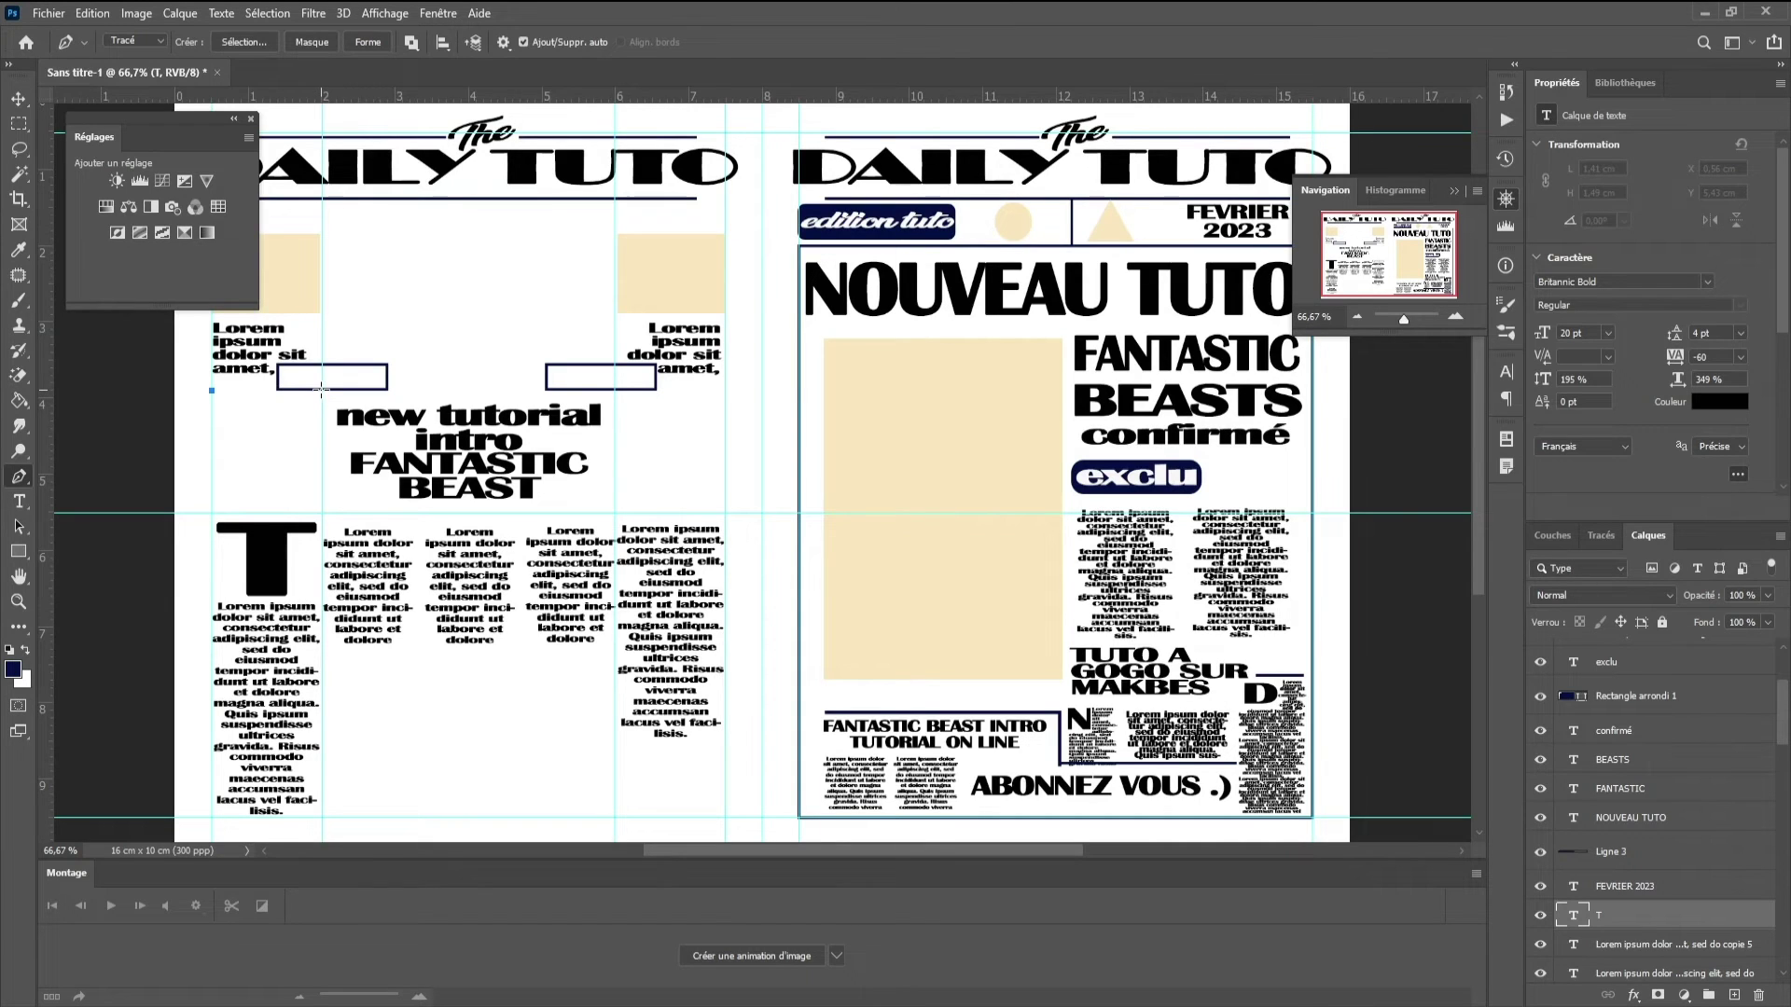
{"action": "left_click", "coordinate": [322, 392]}
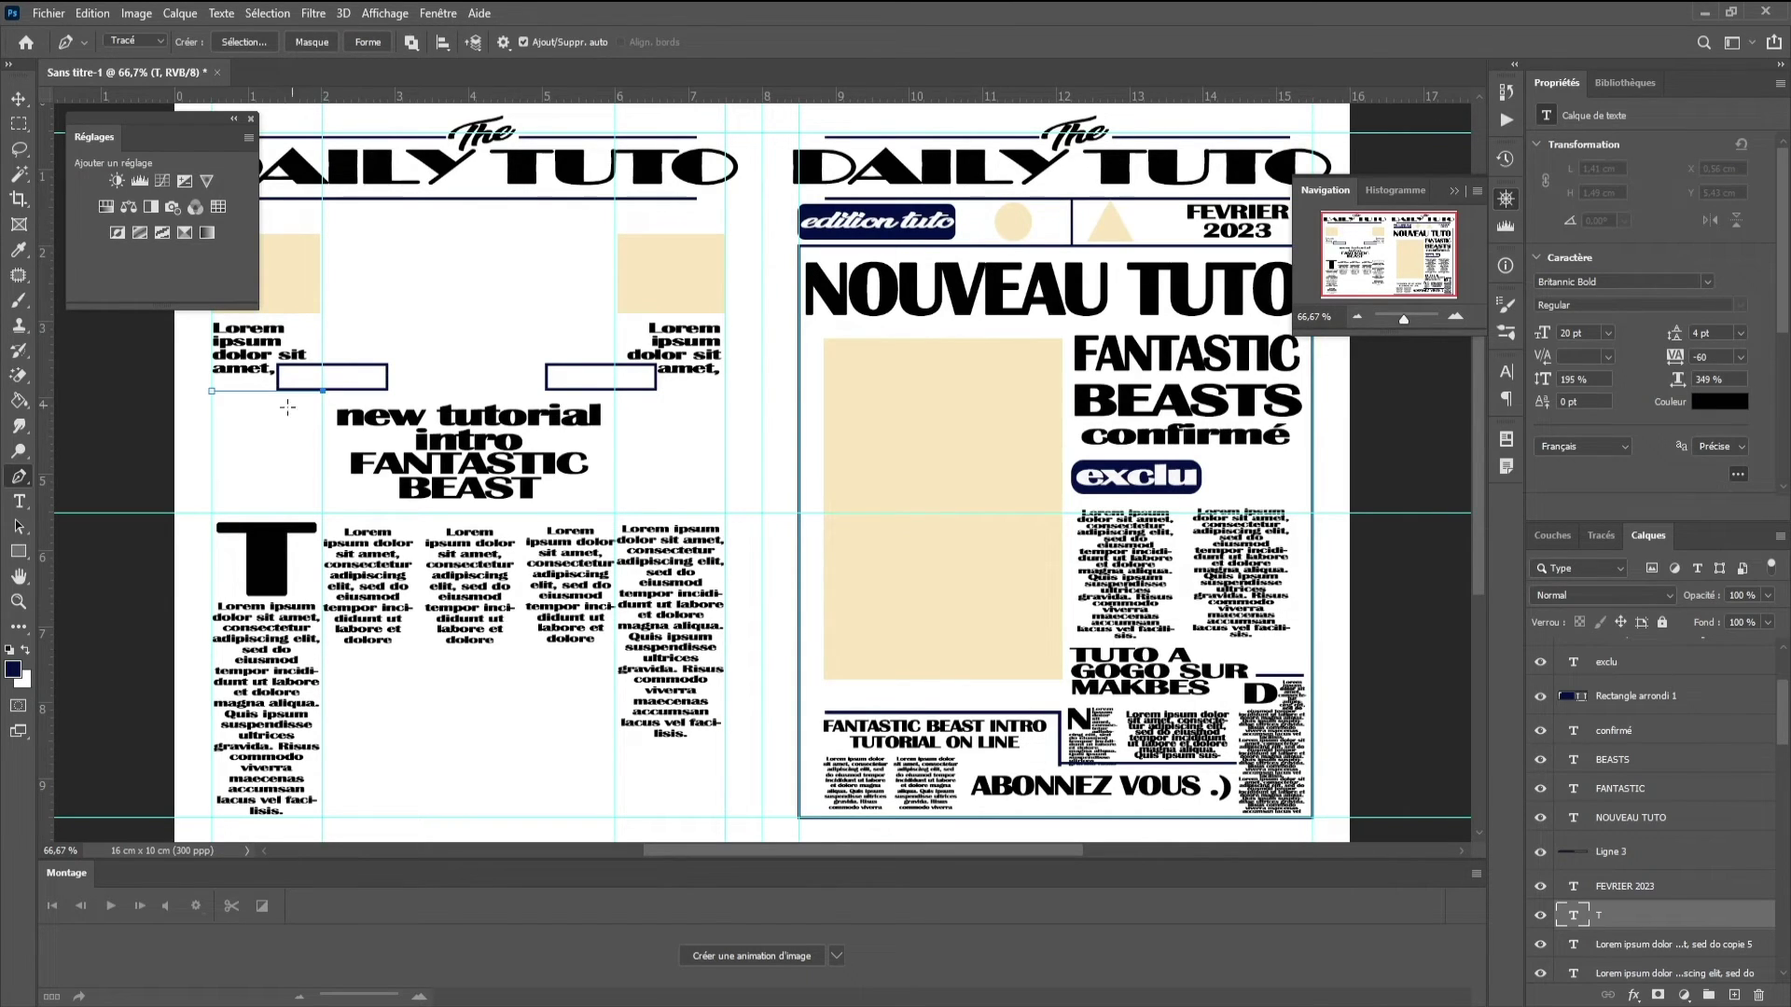
{"action": "left_click", "coordinate": [213, 505]}
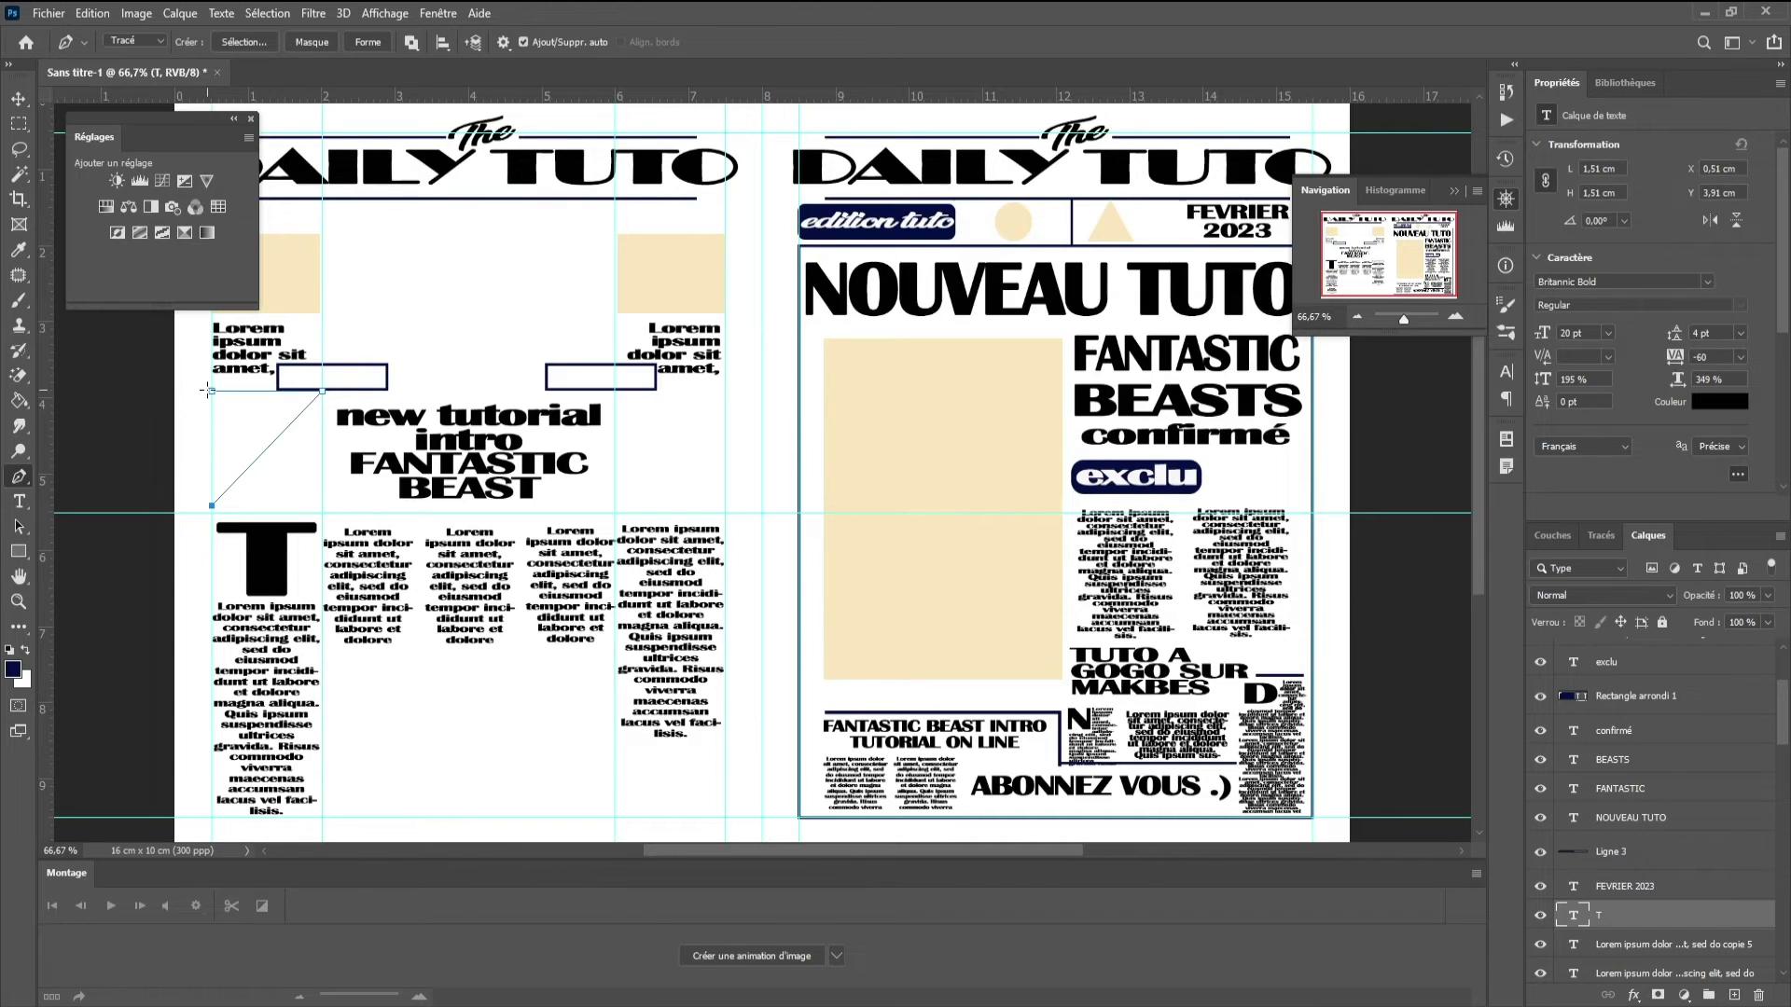
{"action": "left_click", "coordinate": [211, 391]}
{"action": "left_click", "coordinate": [18, 501]}
- Fill the triangular path with small, left-aligned Lorem text and commit it
{"action": "left_click", "coordinate": [218, 407]}
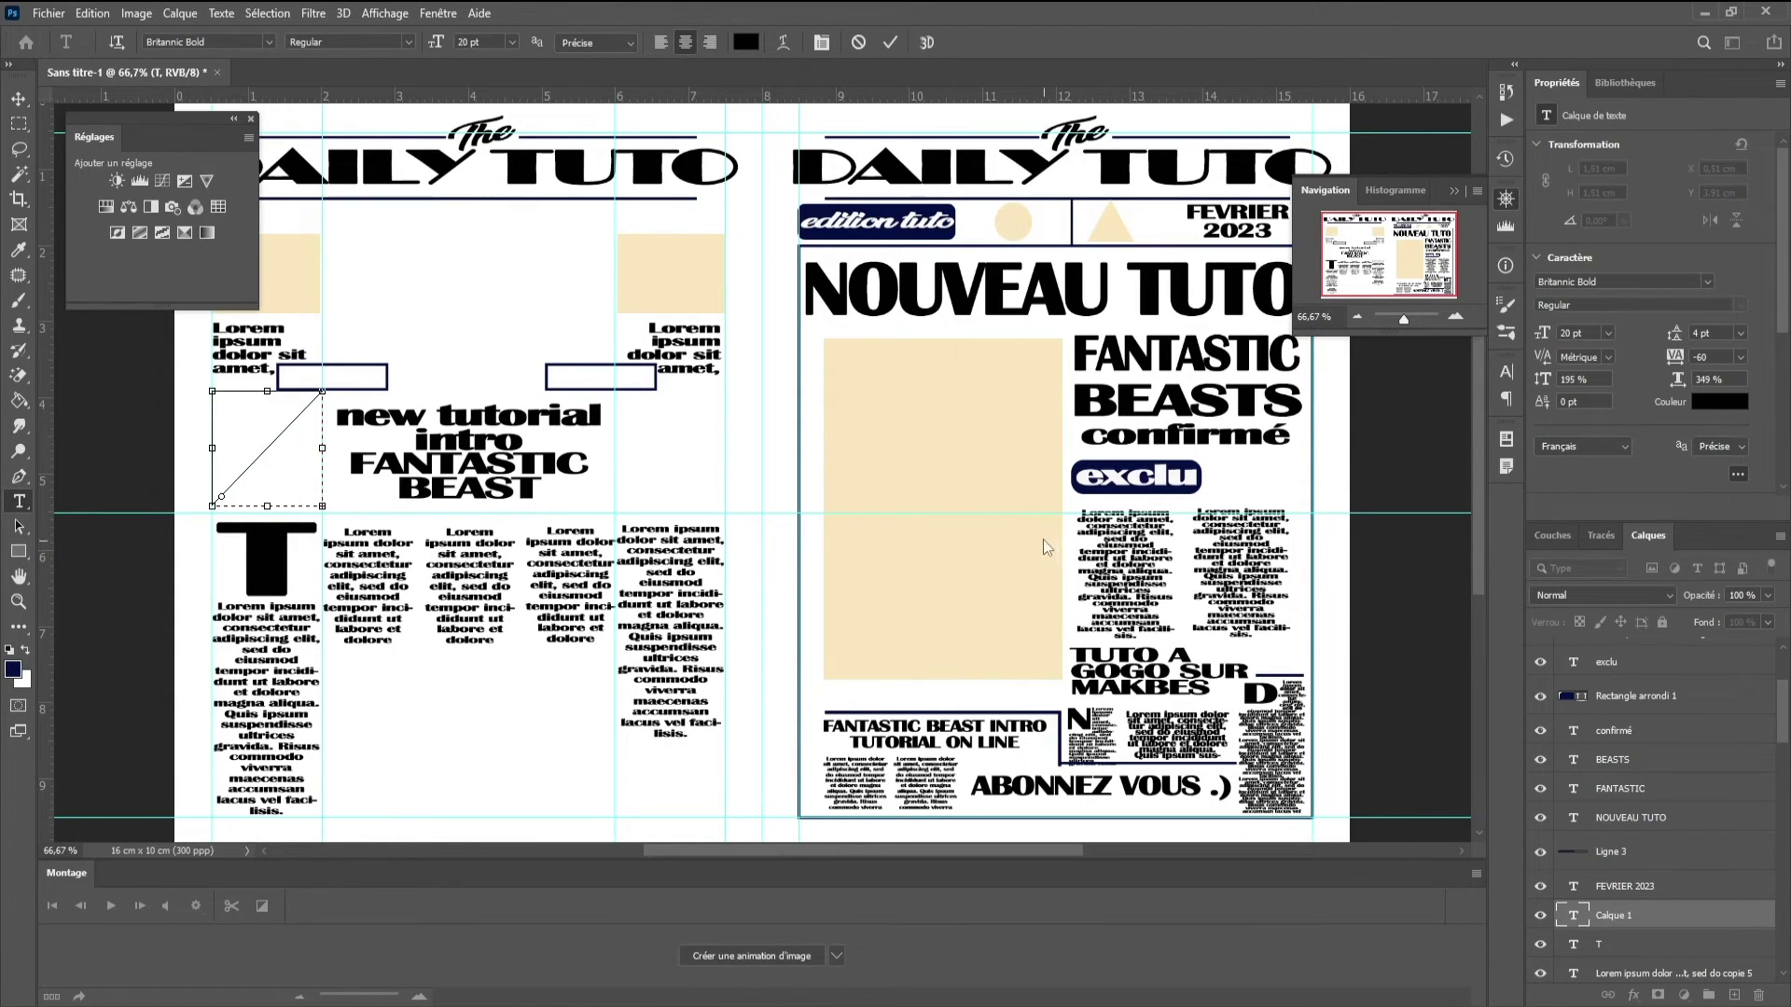
{"action": "left_click_drag", "start_coordinate": [1546, 336], "coordinate": [1527, 343]}
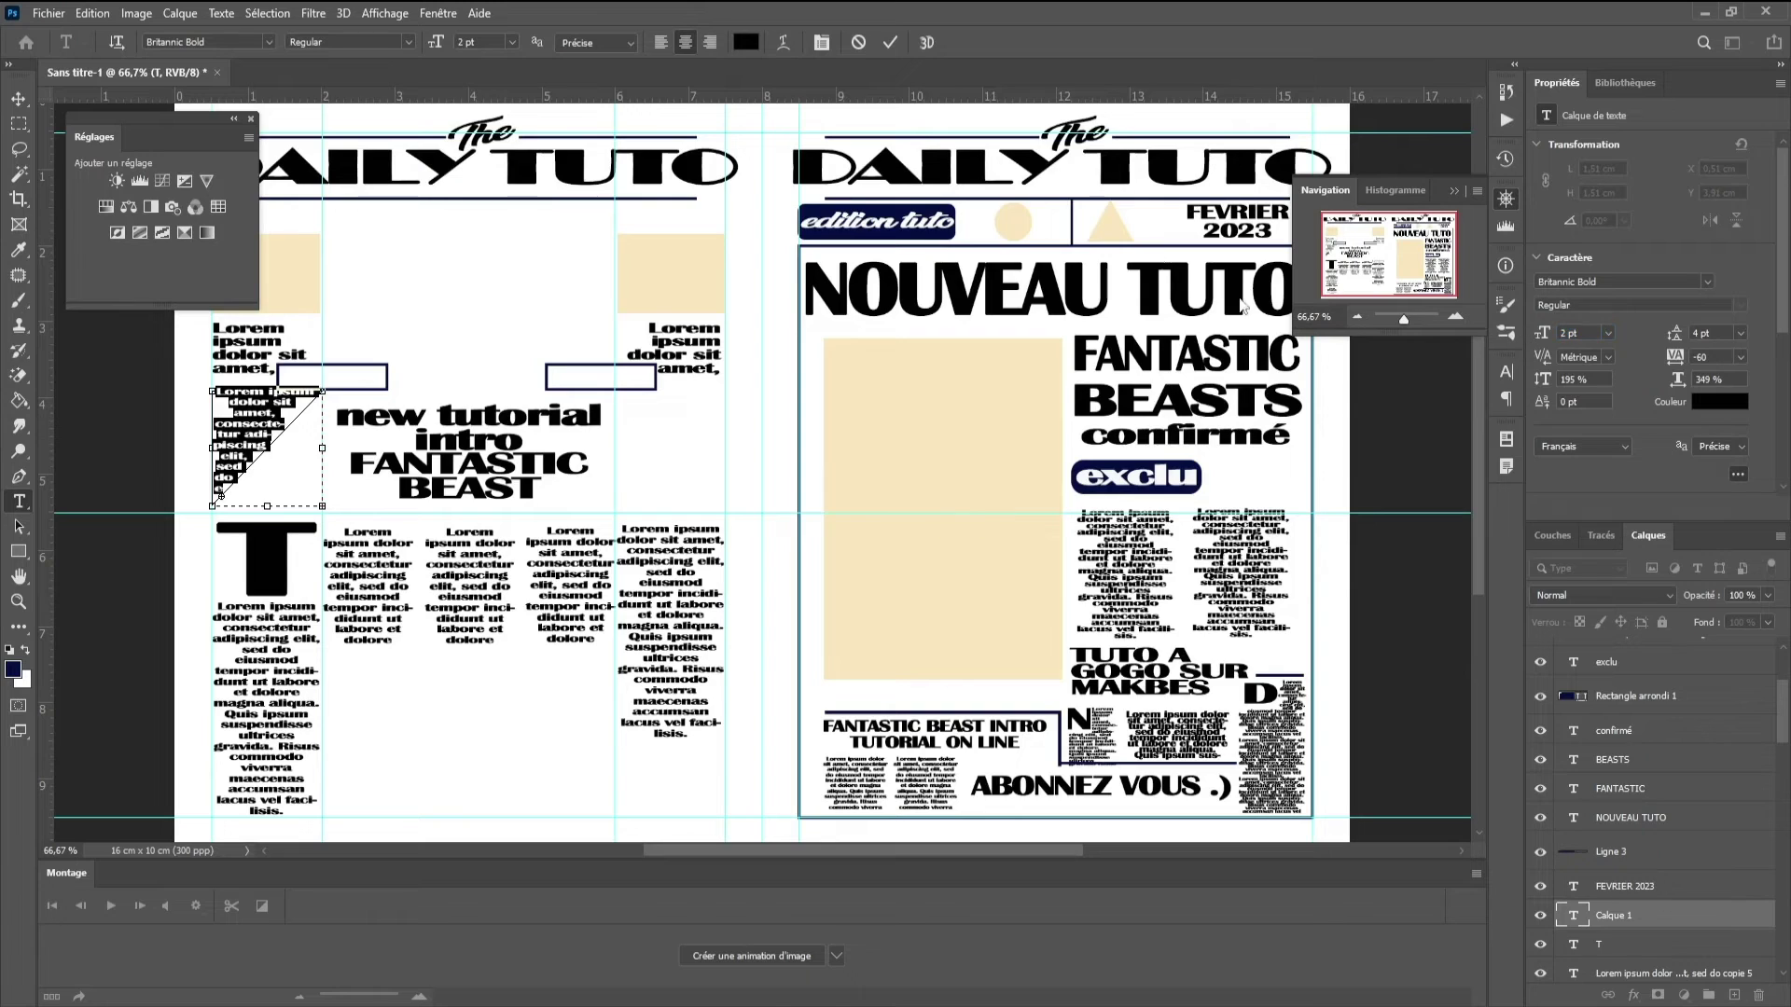
{"action": "left_click", "coordinate": [661, 42]}
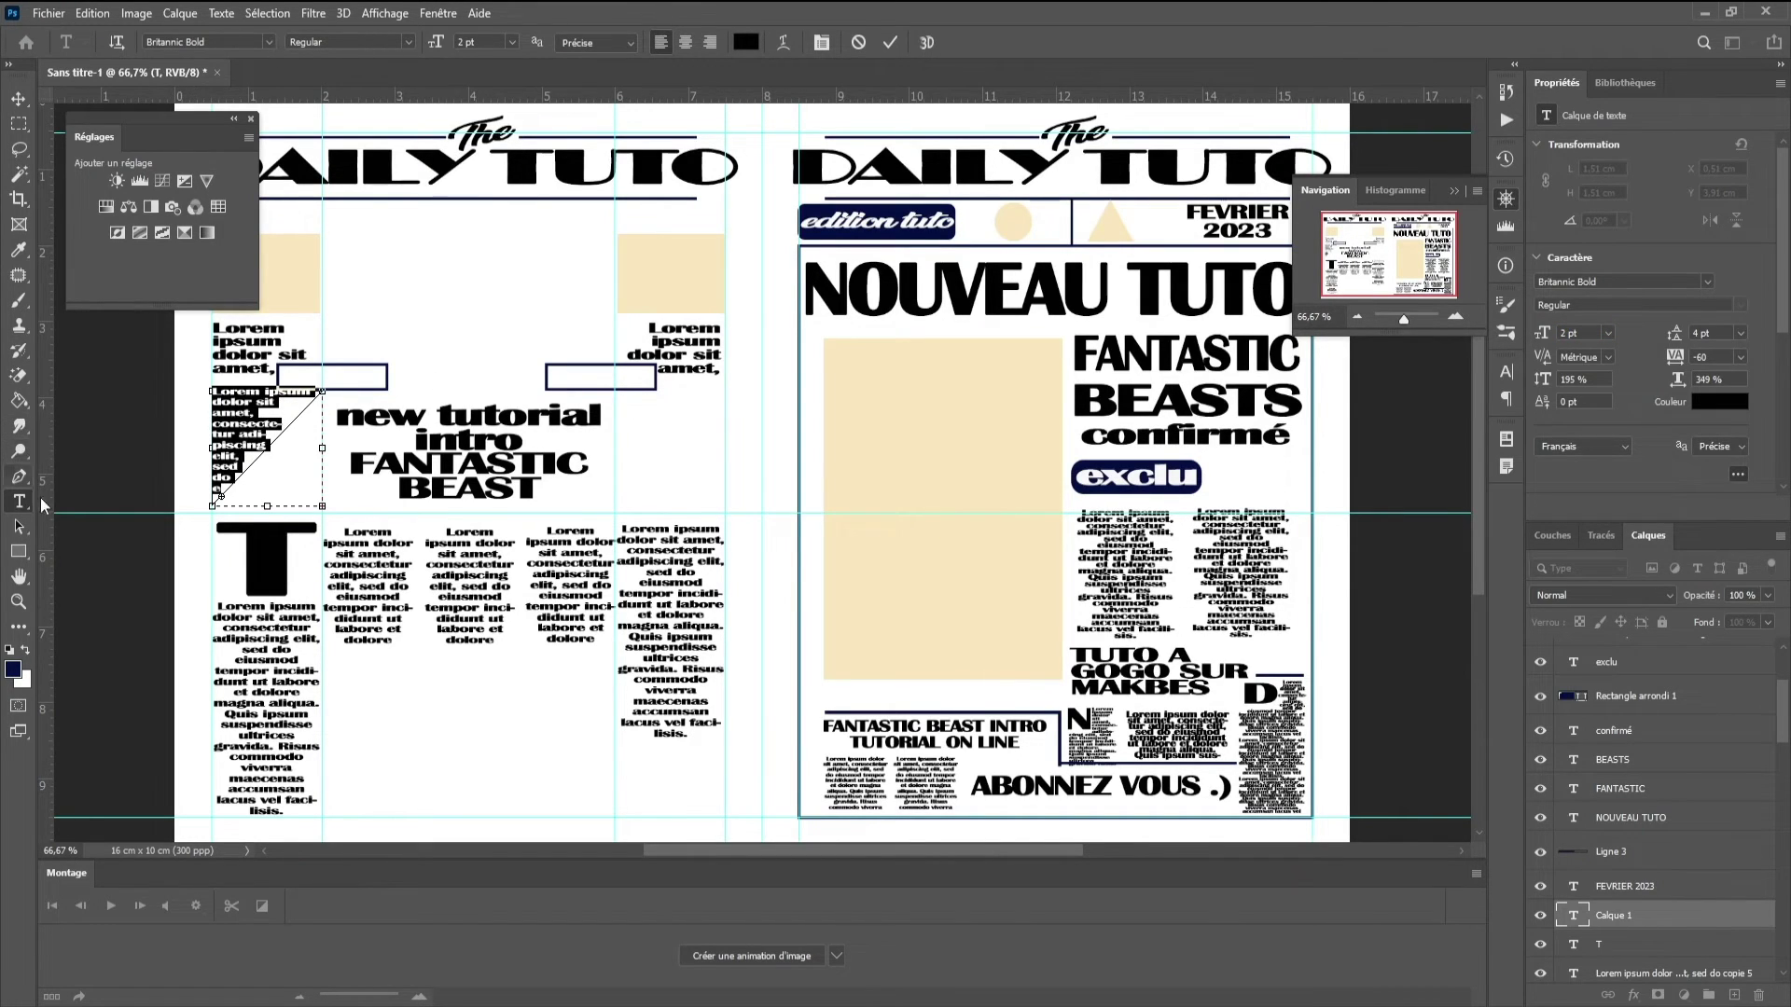
{"action": "left_click", "coordinate": [19, 100]}
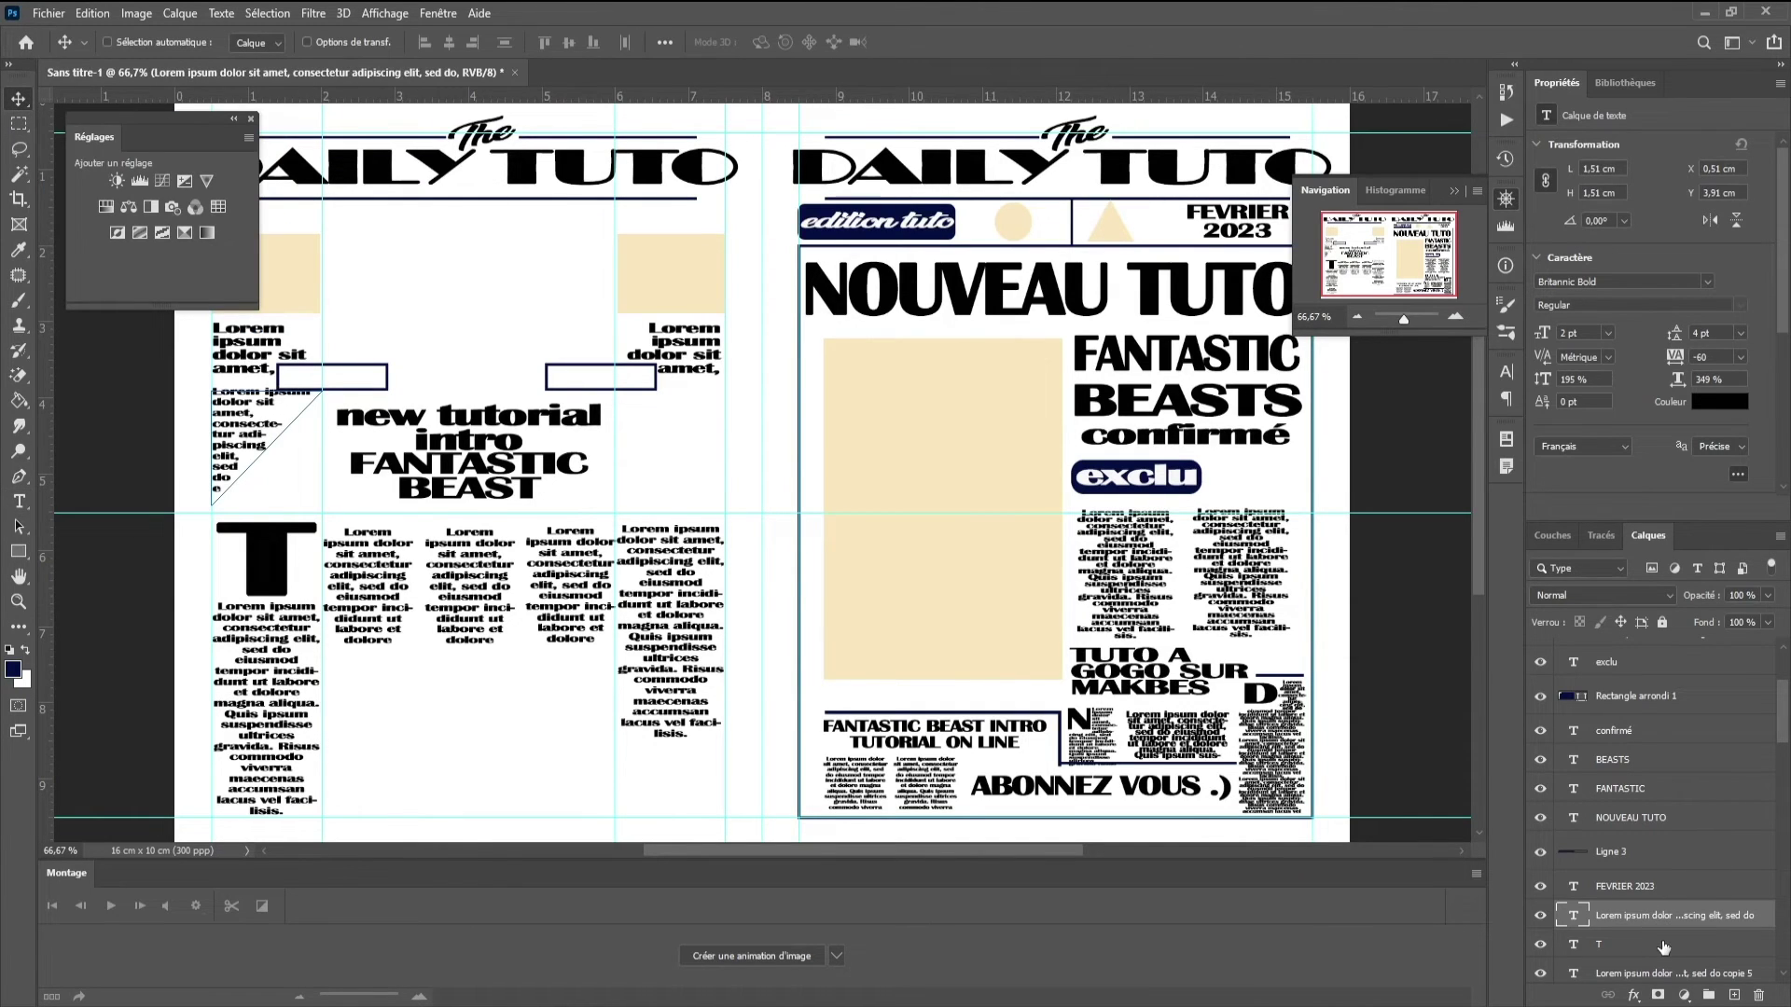
- Draw the mirrored triangular path beside the filled triangle
{"action": "left_click", "coordinate": [19, 475]}
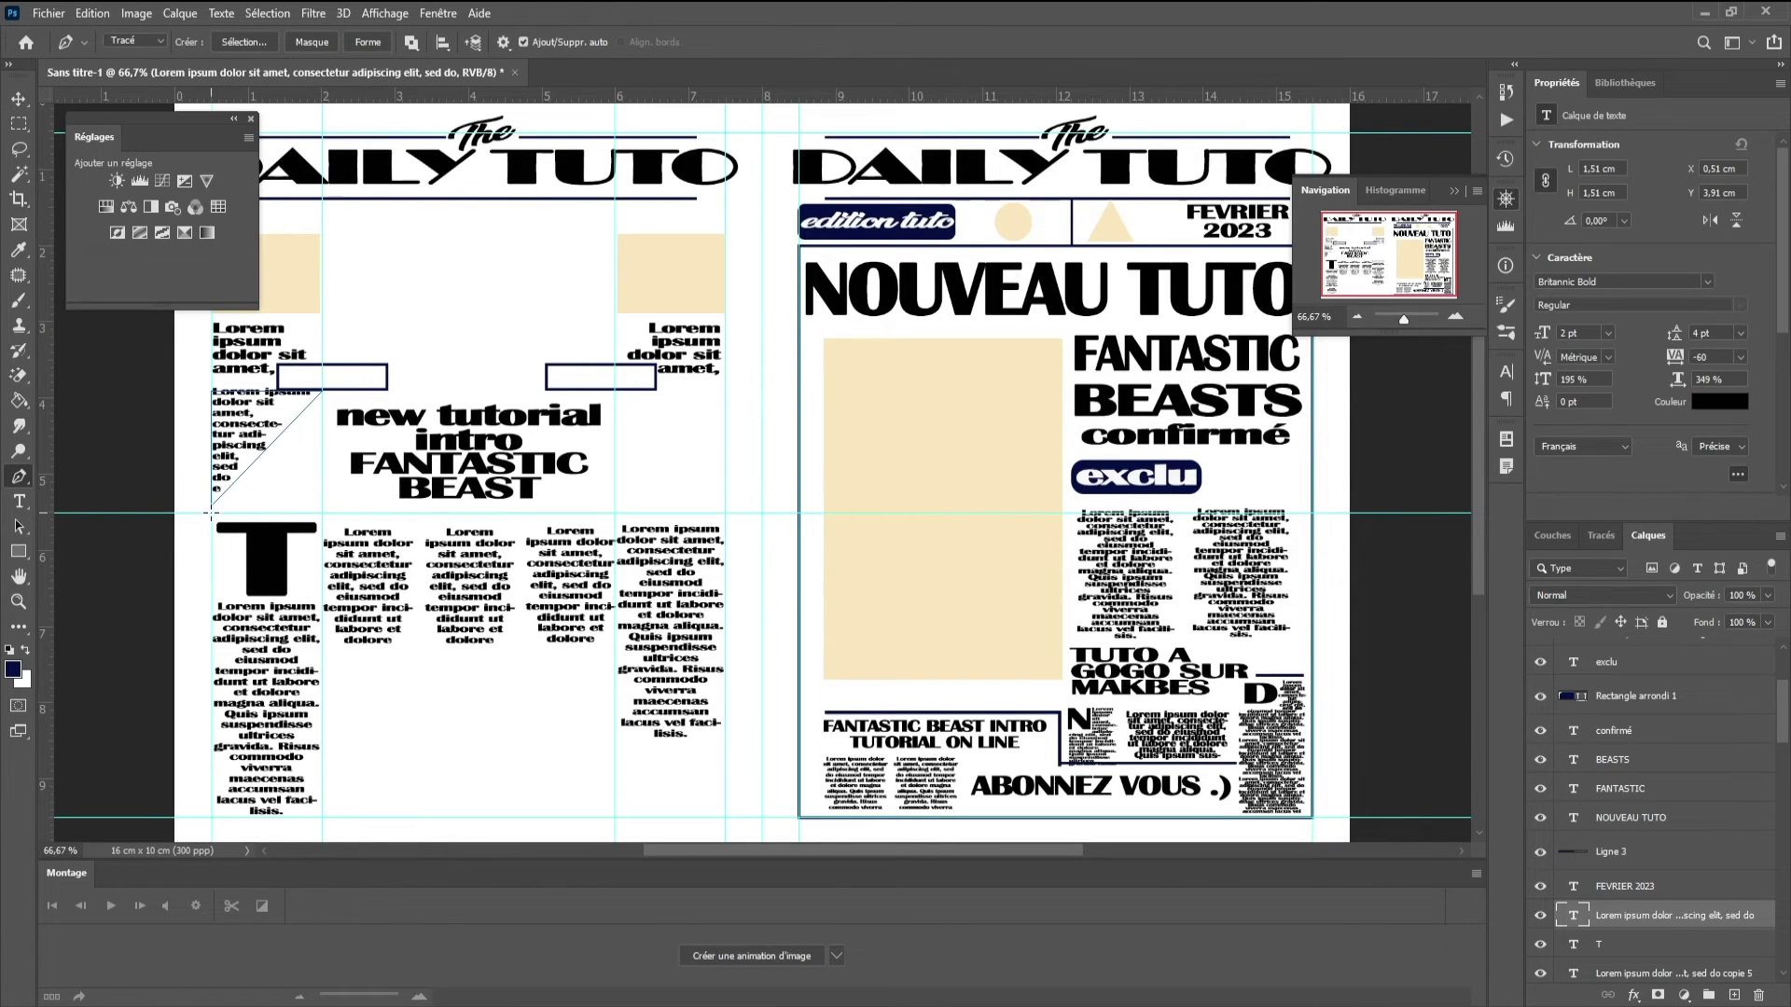
{"action": "left_click", "coordinate": [212, 513]}
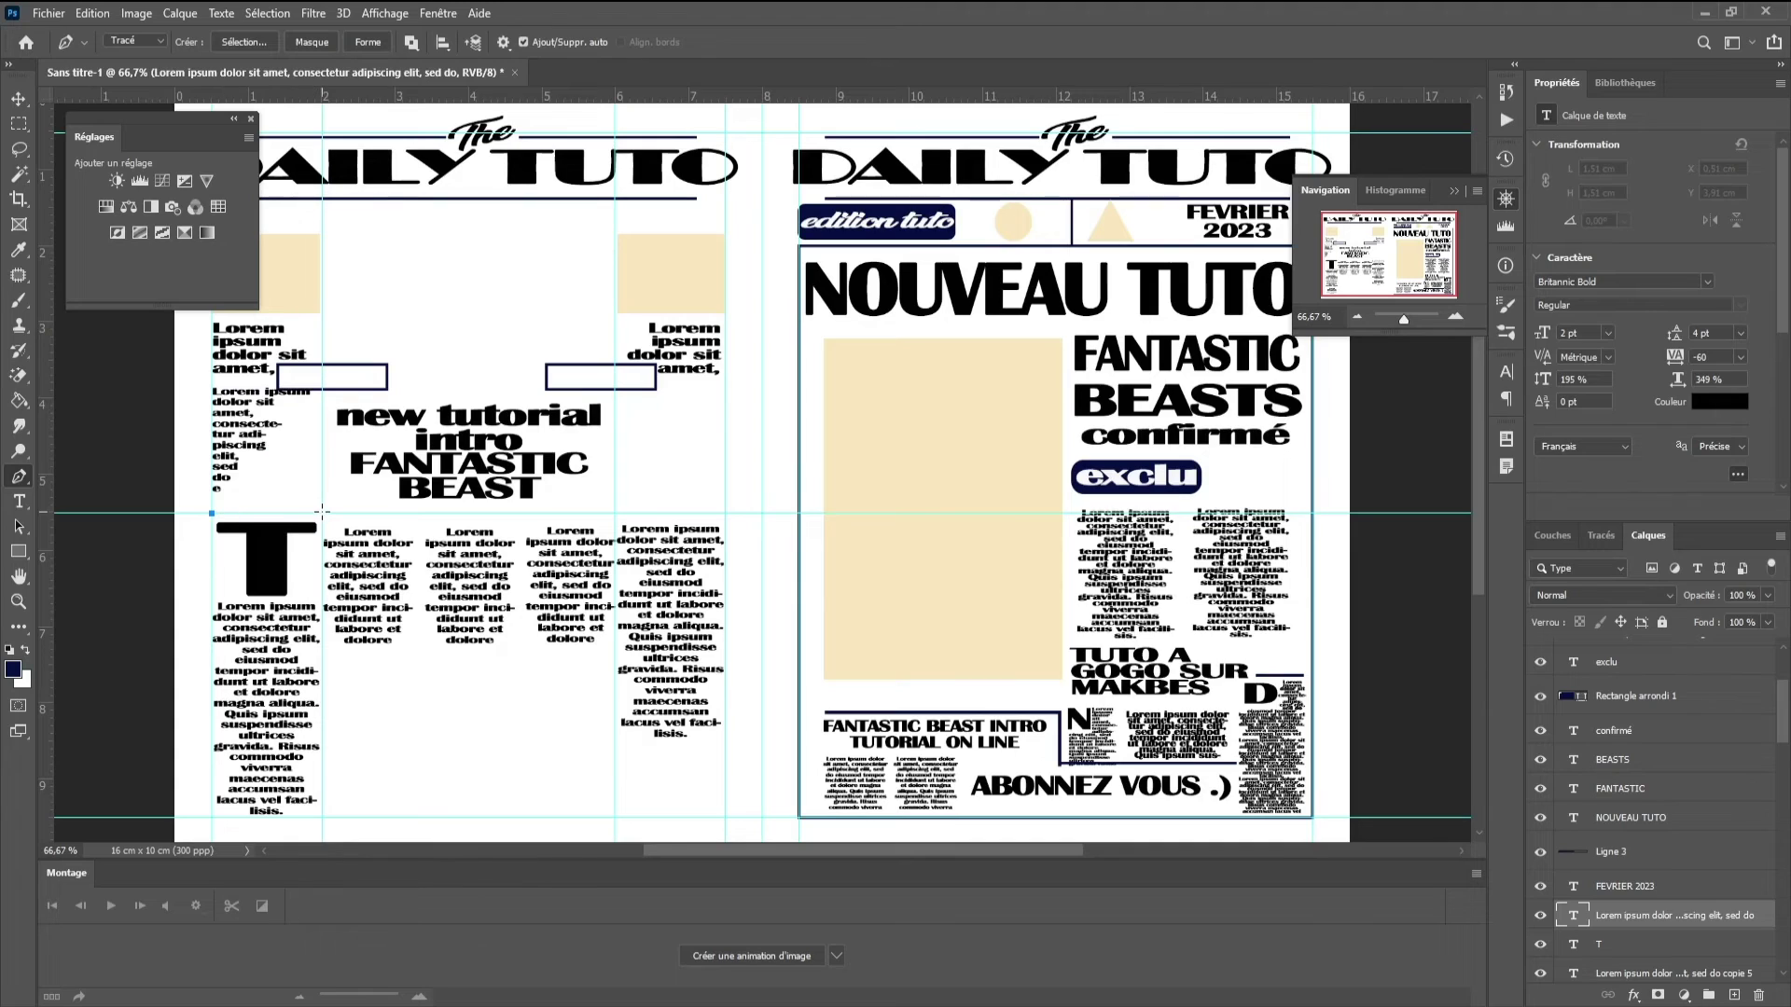
{"action": "left_click", "coordinate": [321, 395]}
{"action": "left_click", "coordinate": [322, 513]}
{"action": "left_click", "coordinate": [213, 515]}
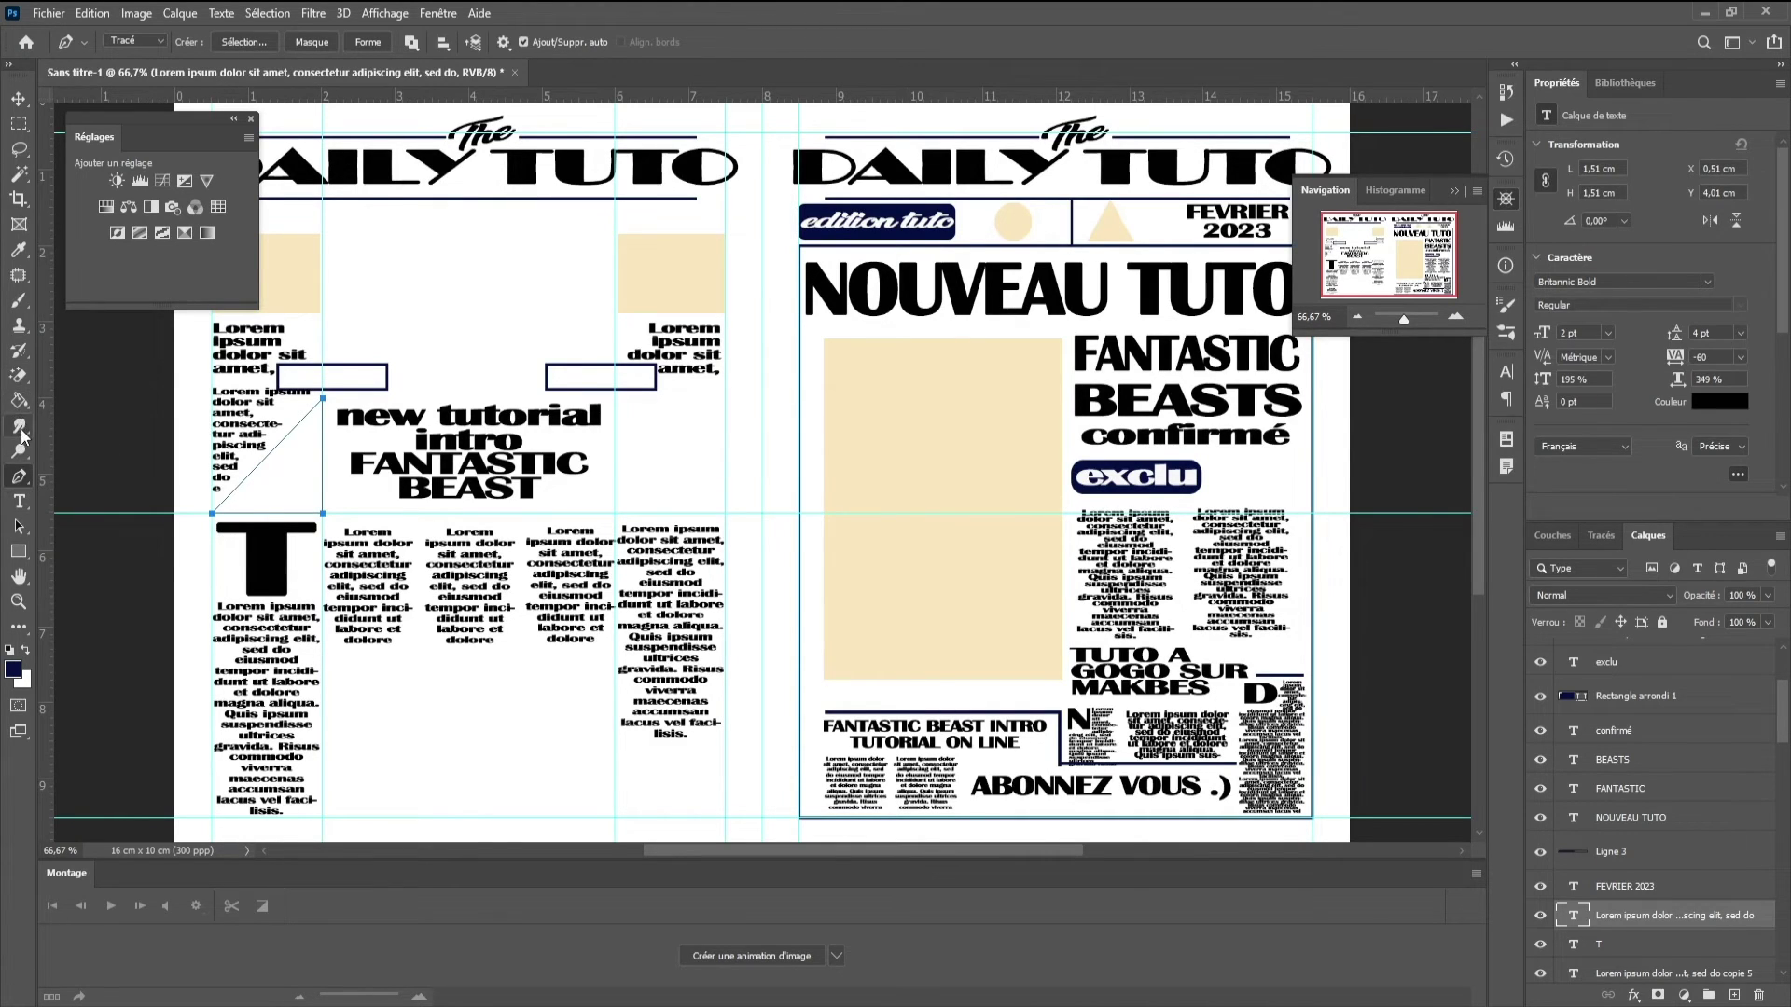
{"action": "left_click", "coordinate": [19, 501]}
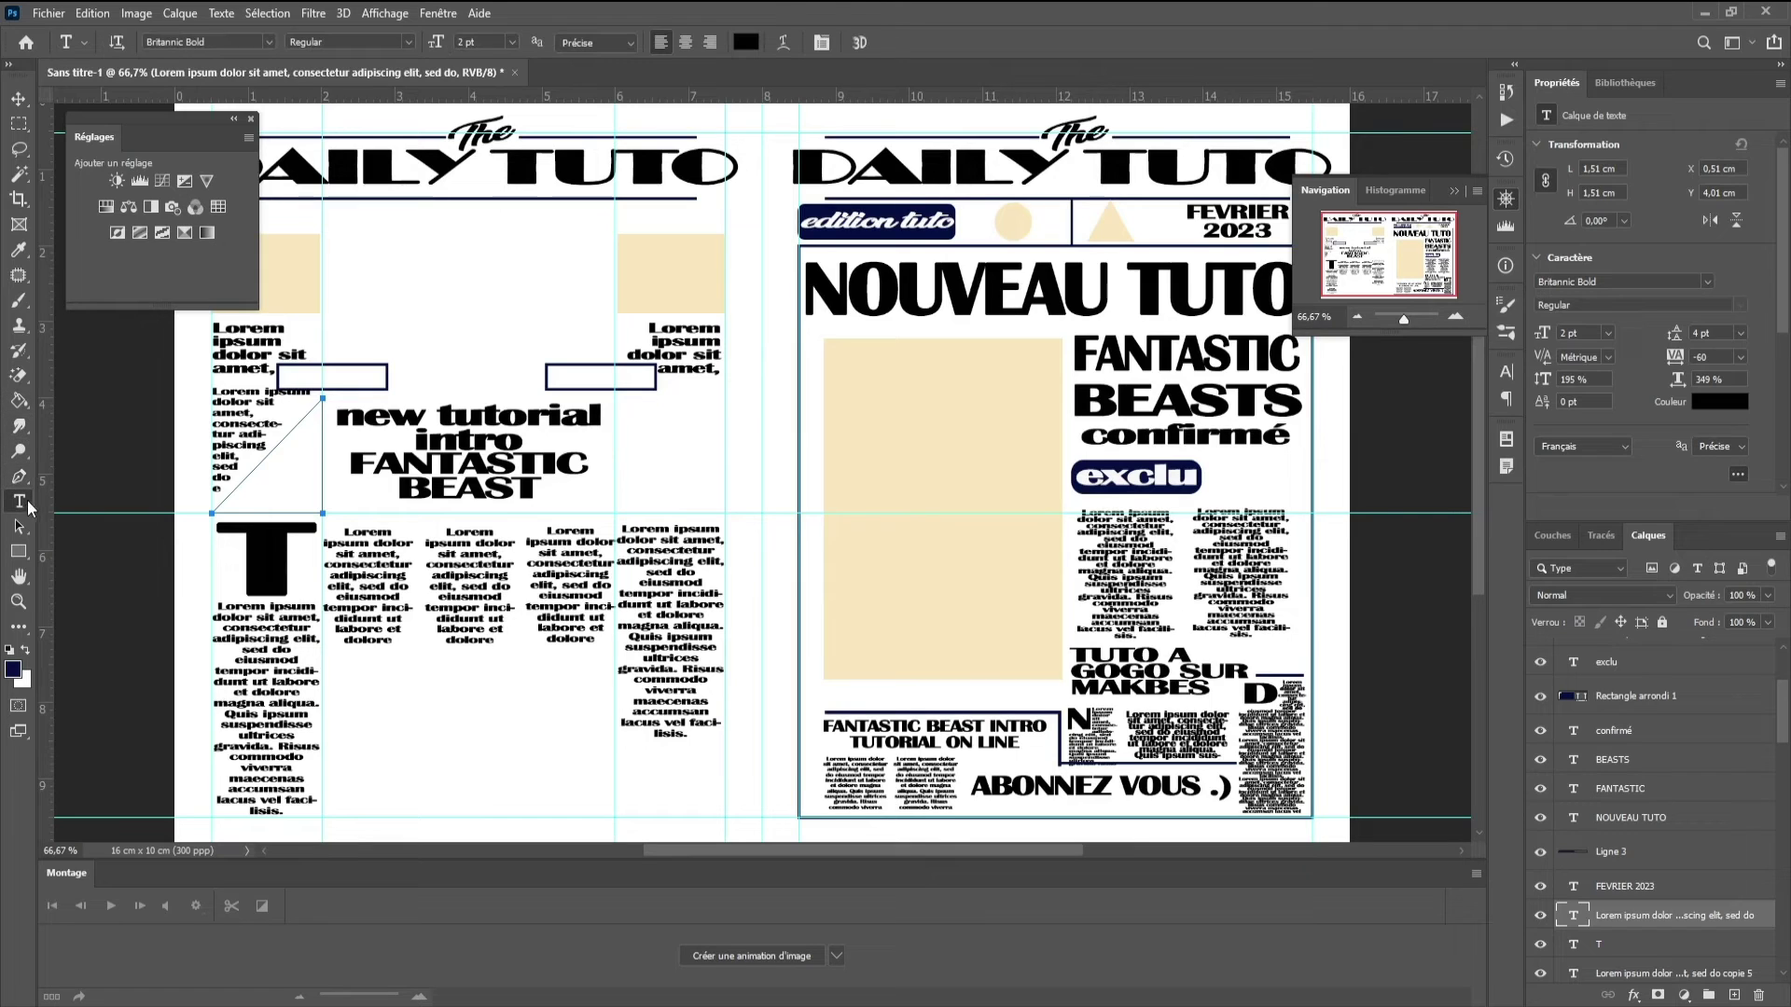
- Fill the second triangle with Lorem text at about 2 pt with 6 pt line spacing
{"action": "left_click", "coordinate": [271, 492]}
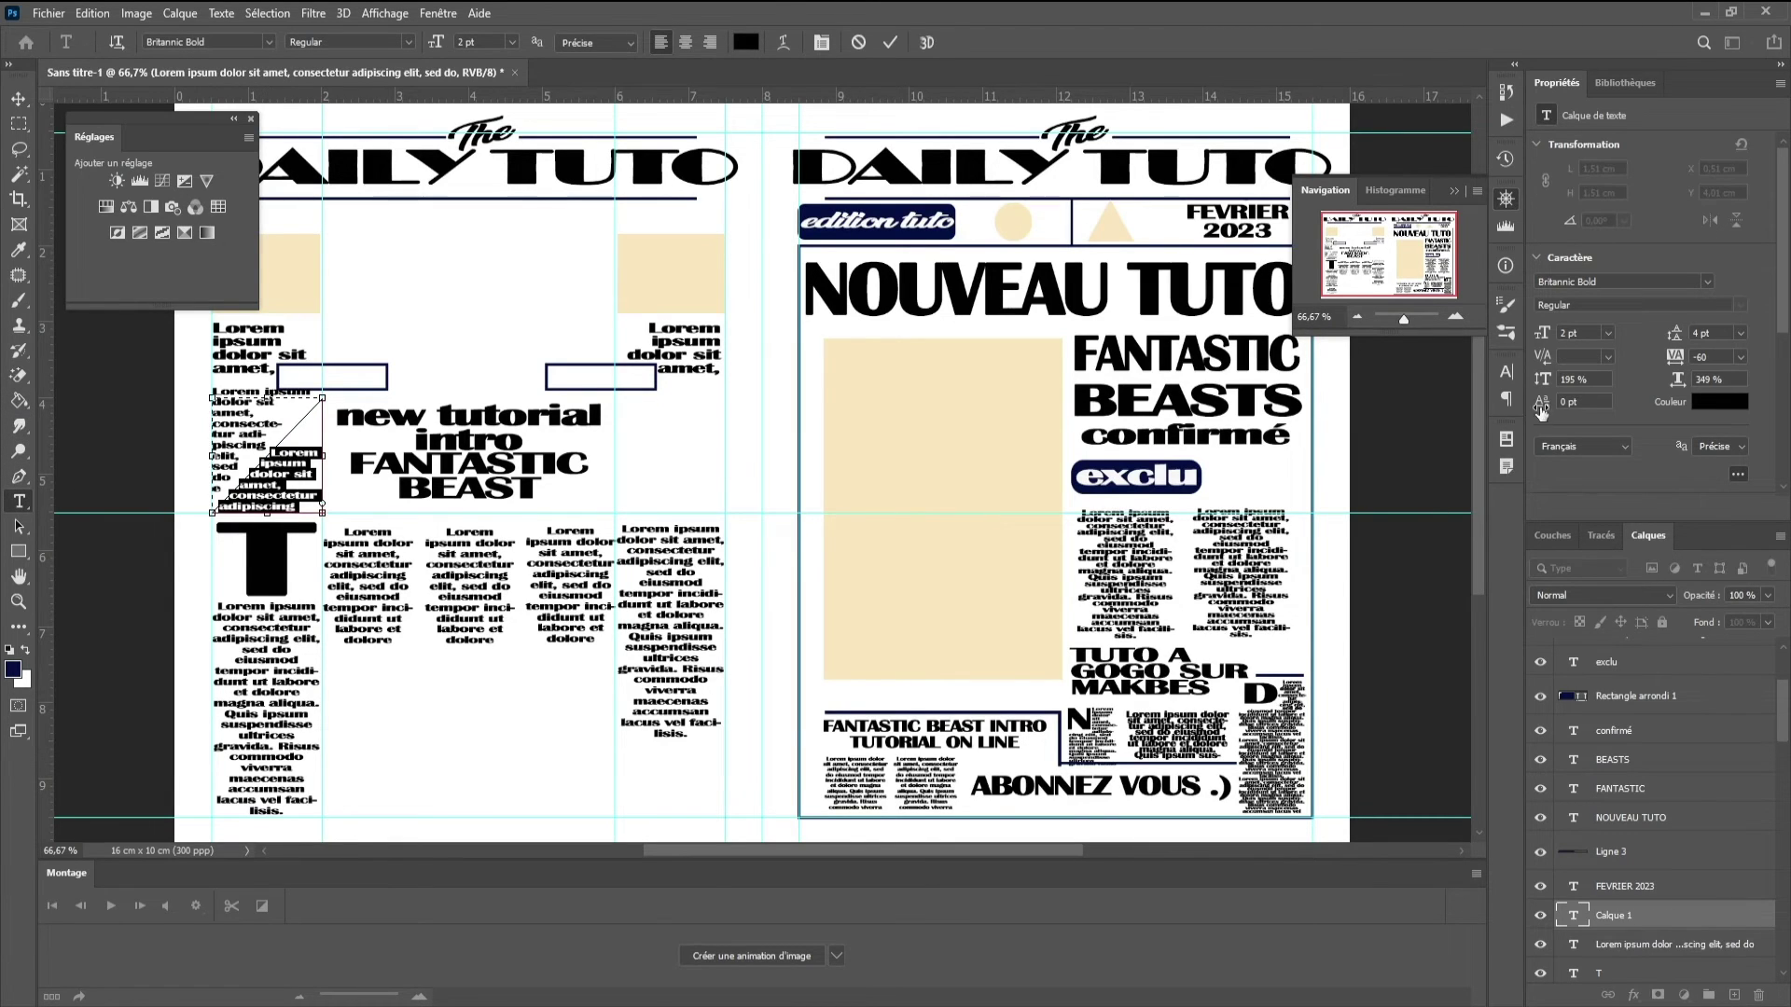
{"action": "left_click_drag", "start_coordinate": [1543, 337], "coordinate": [1540, 338]}
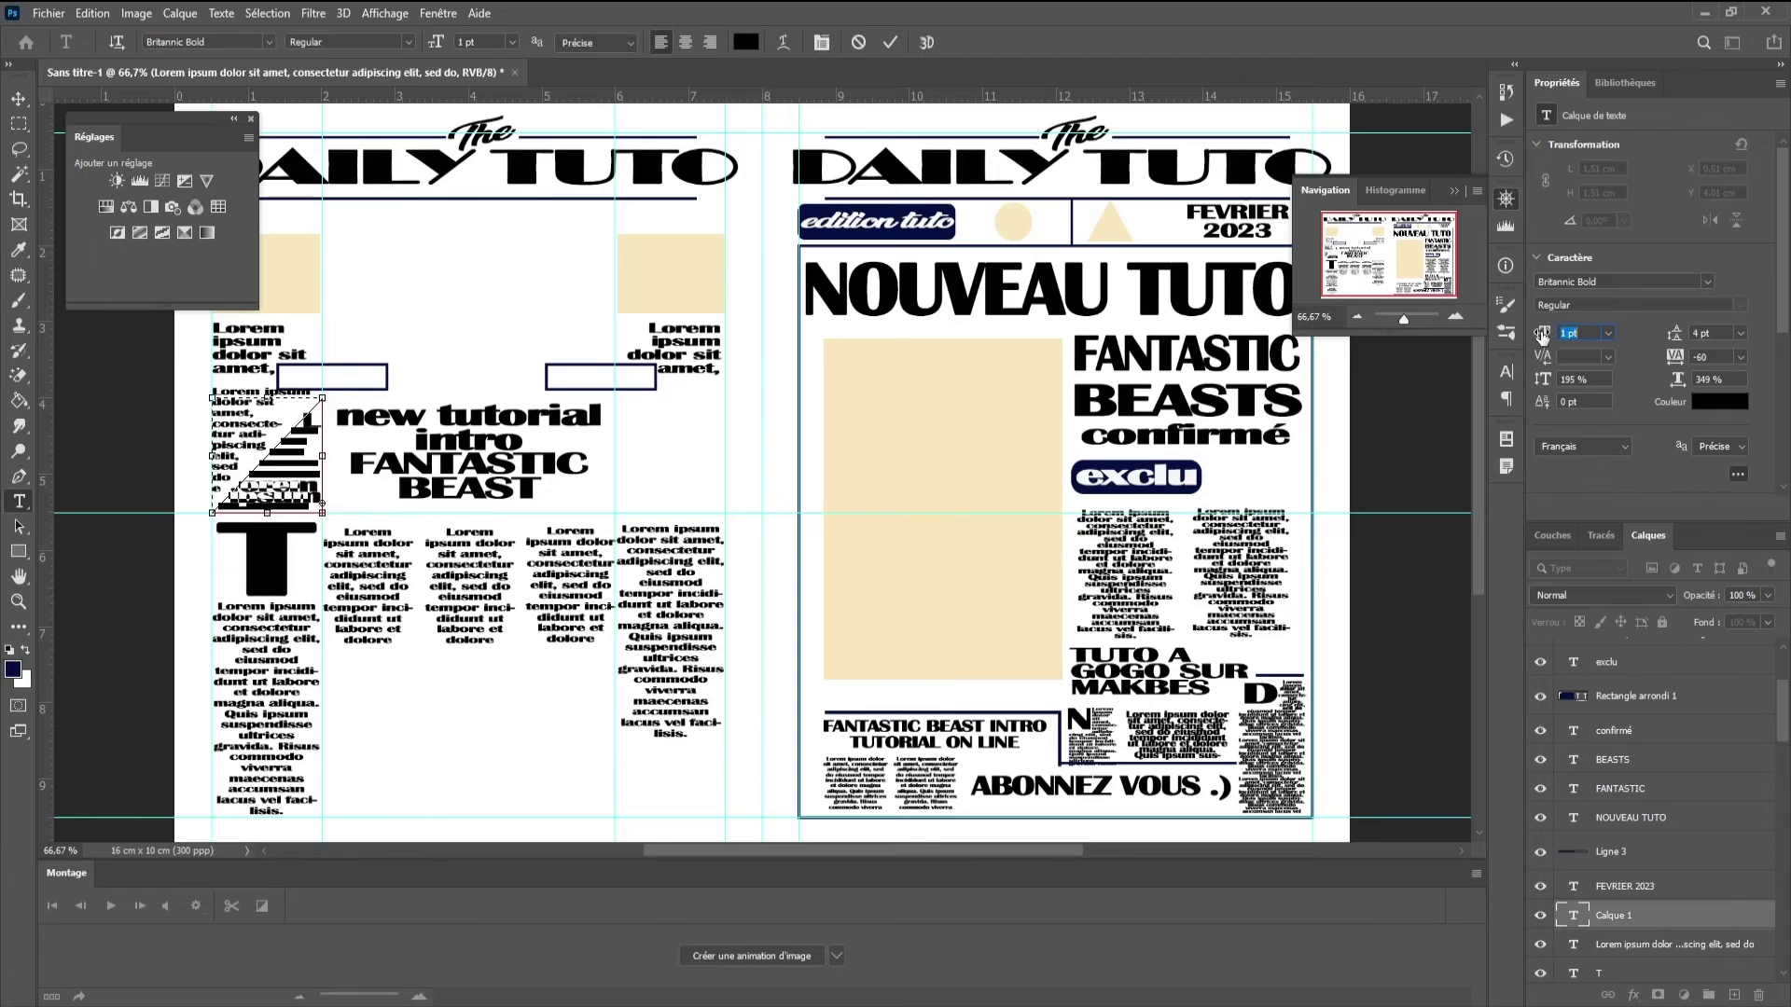
{"action": "left_click_drag", "start_coordinate": [1540, 338], "coordinate": [1541, 338]}
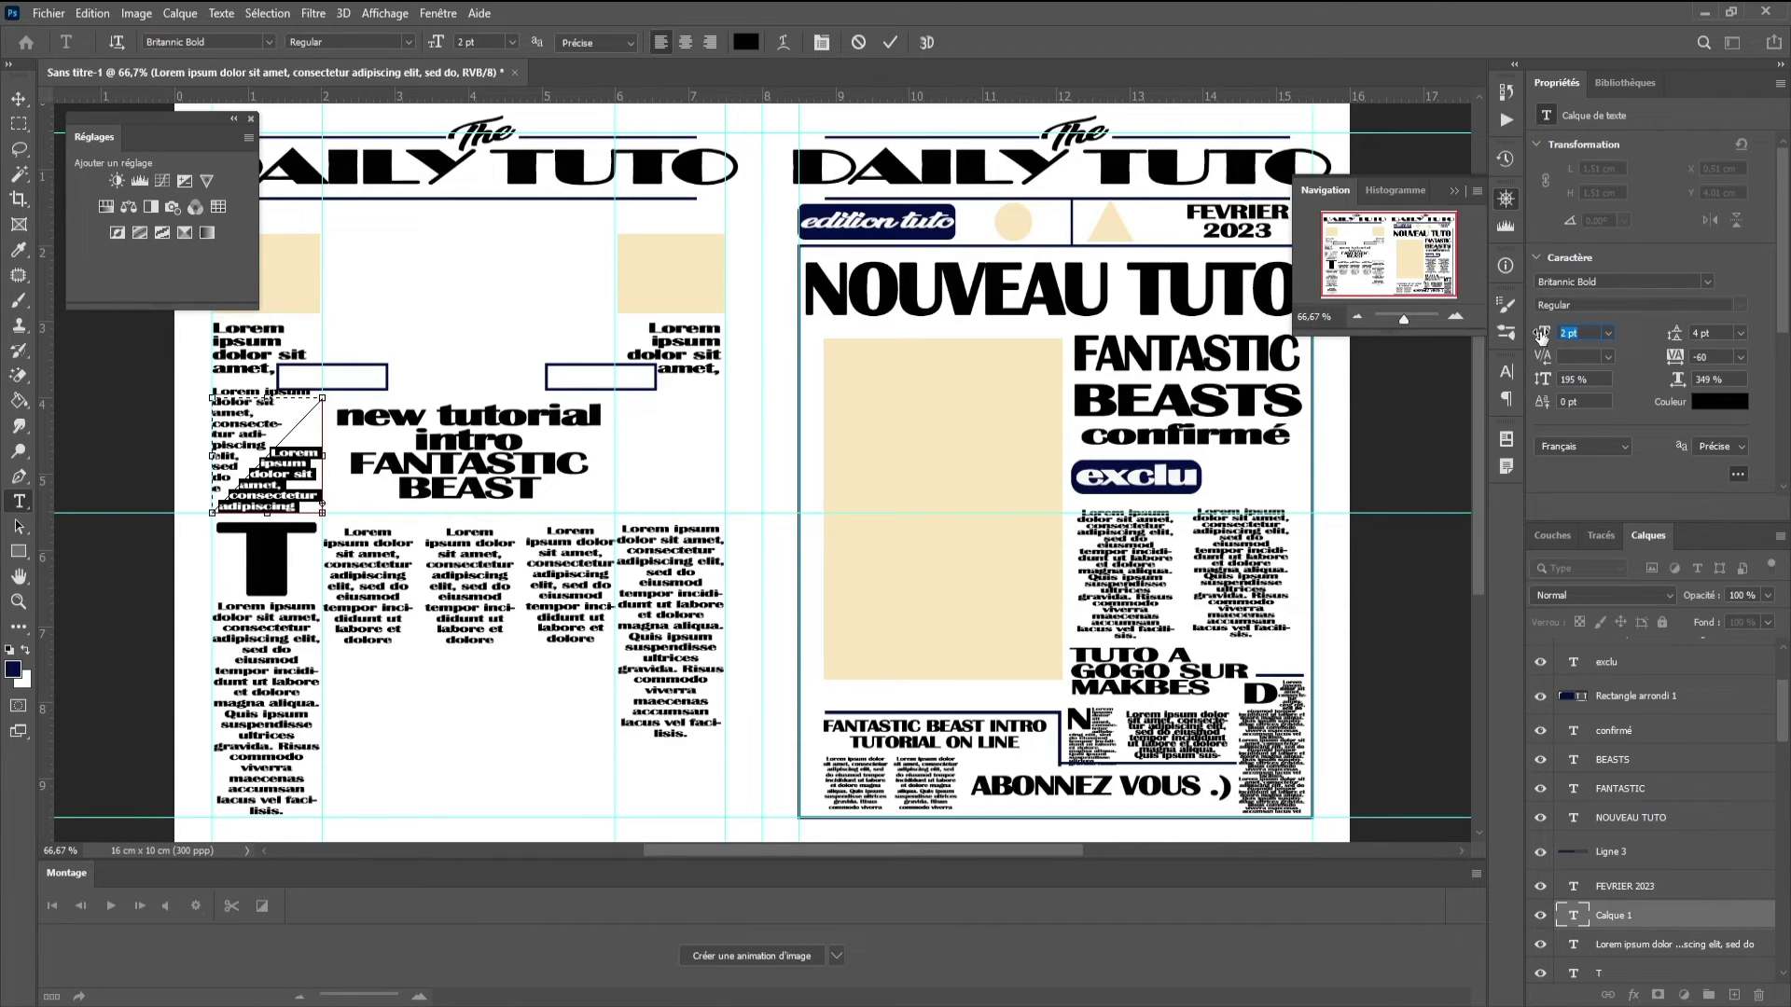
{"action": "left_click_drag", "start_coordinate": [1541, 336], "coordinate": [1540, 337]}
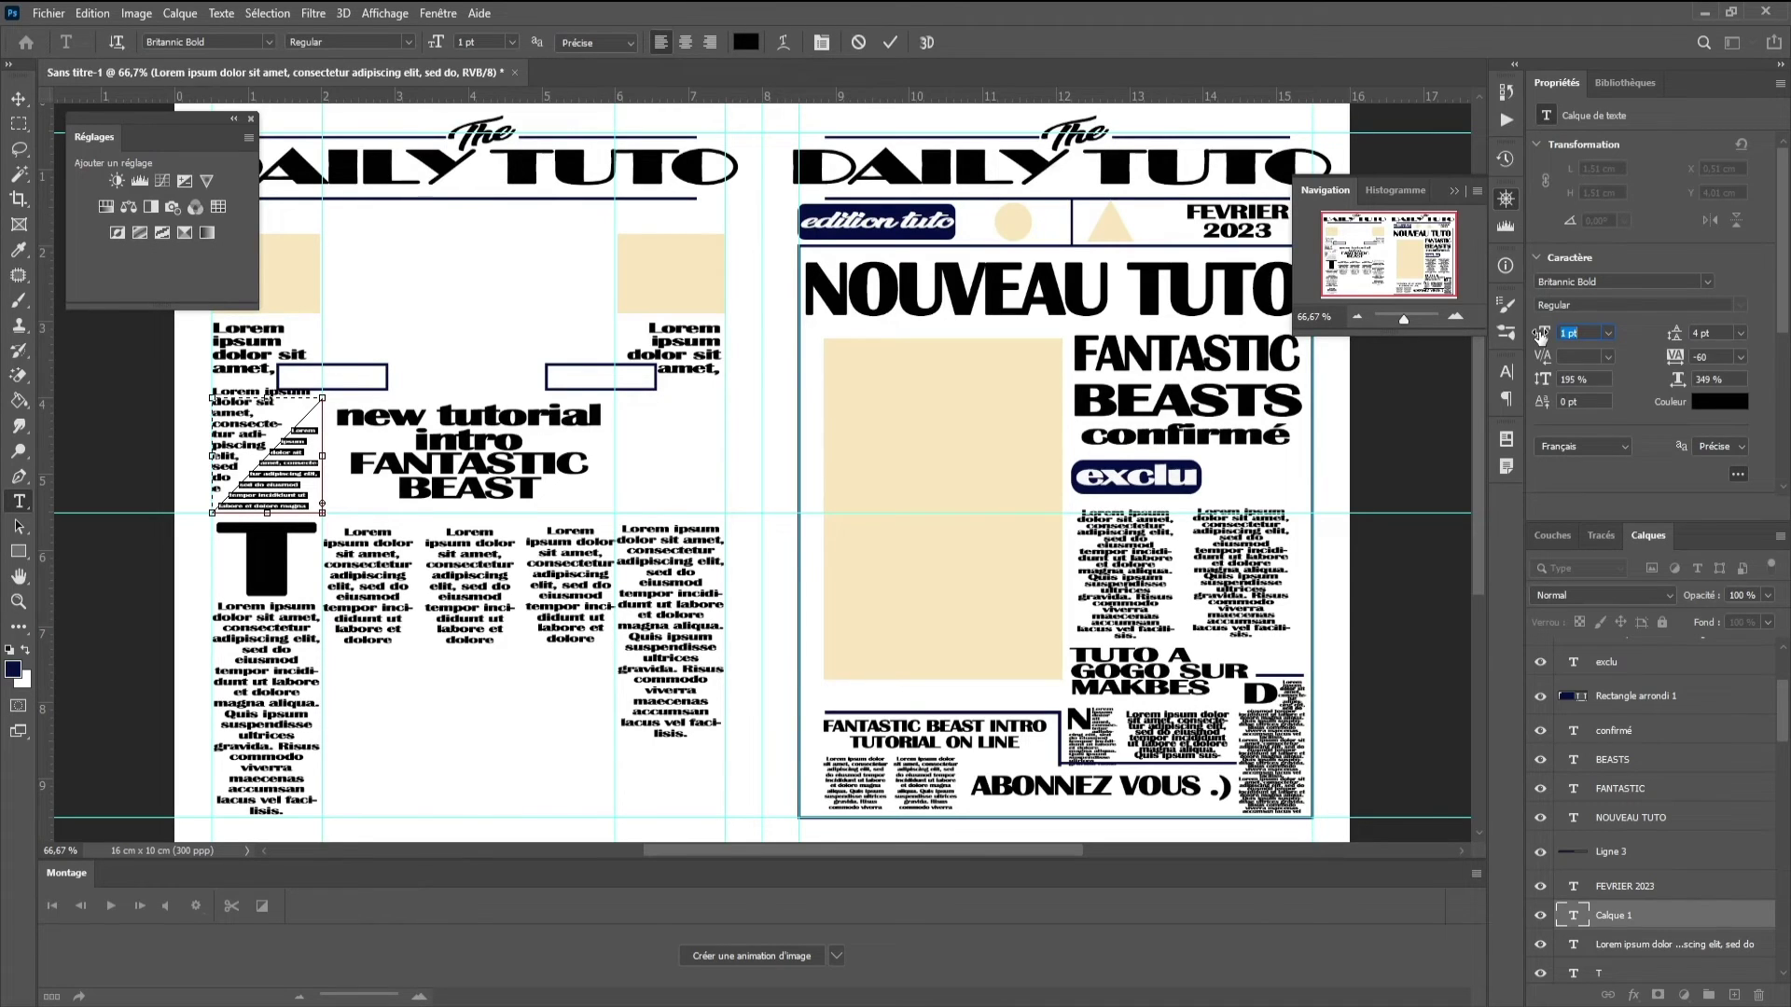
{"action": "left_click_drag", "start_coordinate": [1540, 337], "coordinate": [1541, 337]}
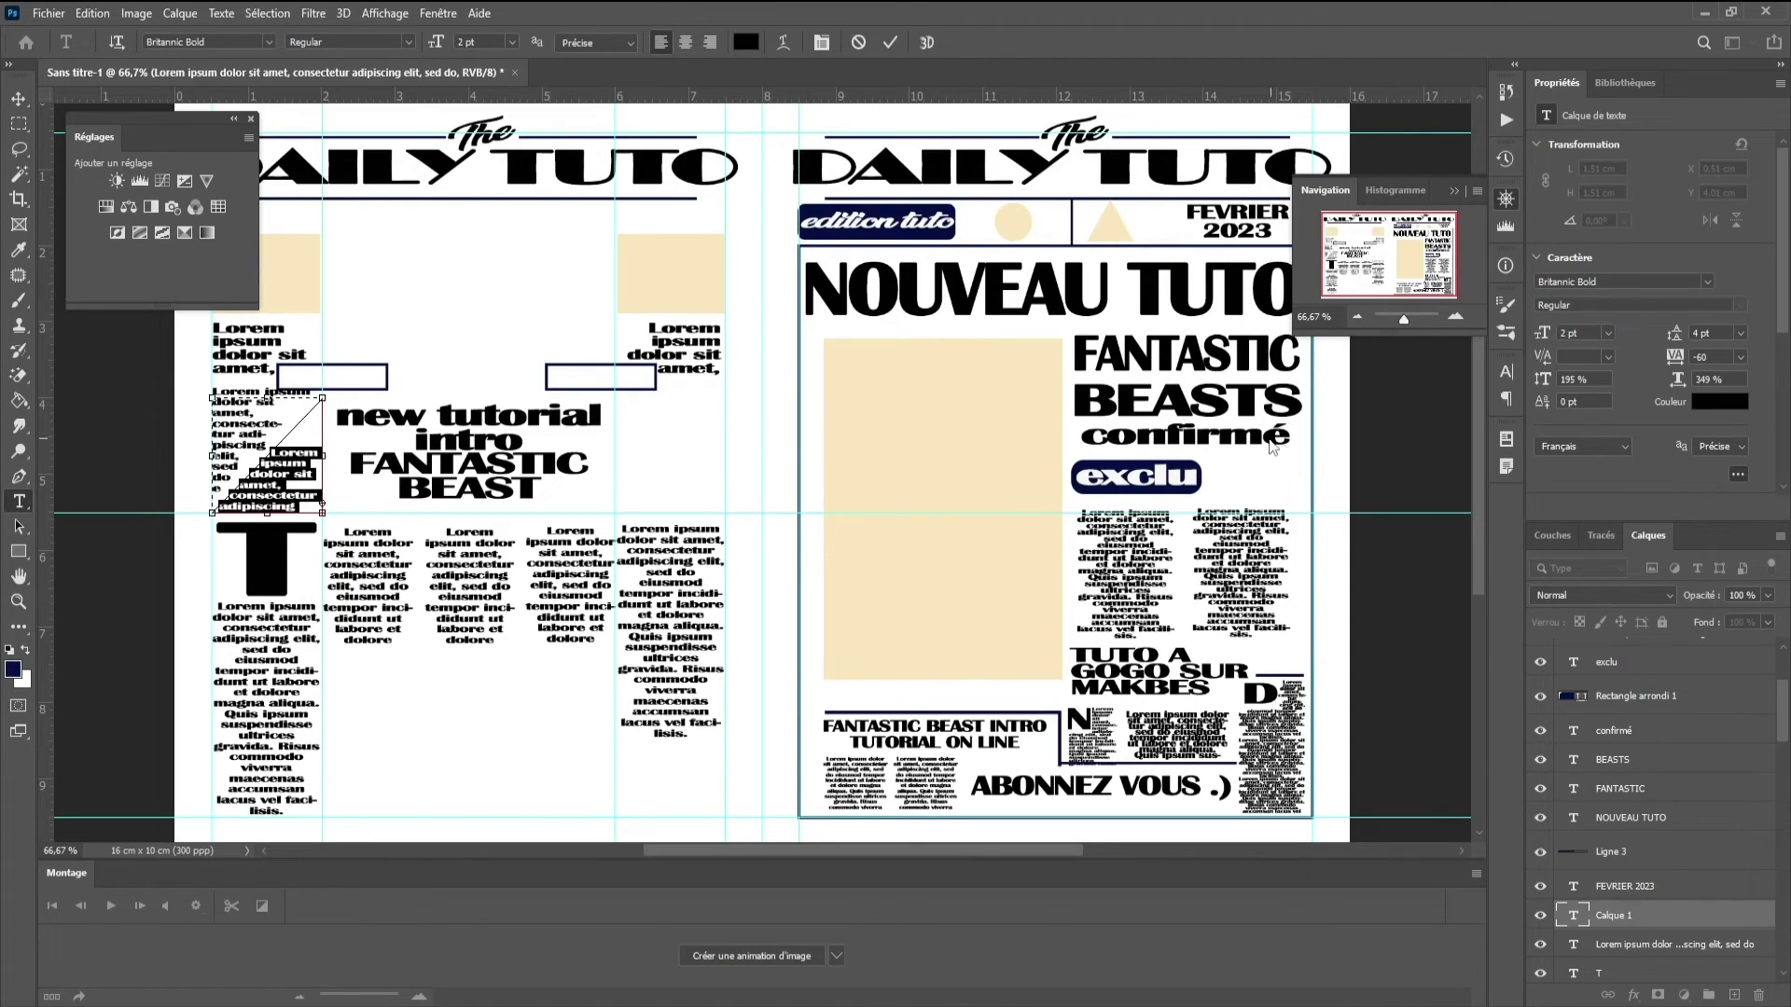
{"action": "left_click_drag", "start_coordinate": [1678, 341], "coordinate": [1677, 340]}
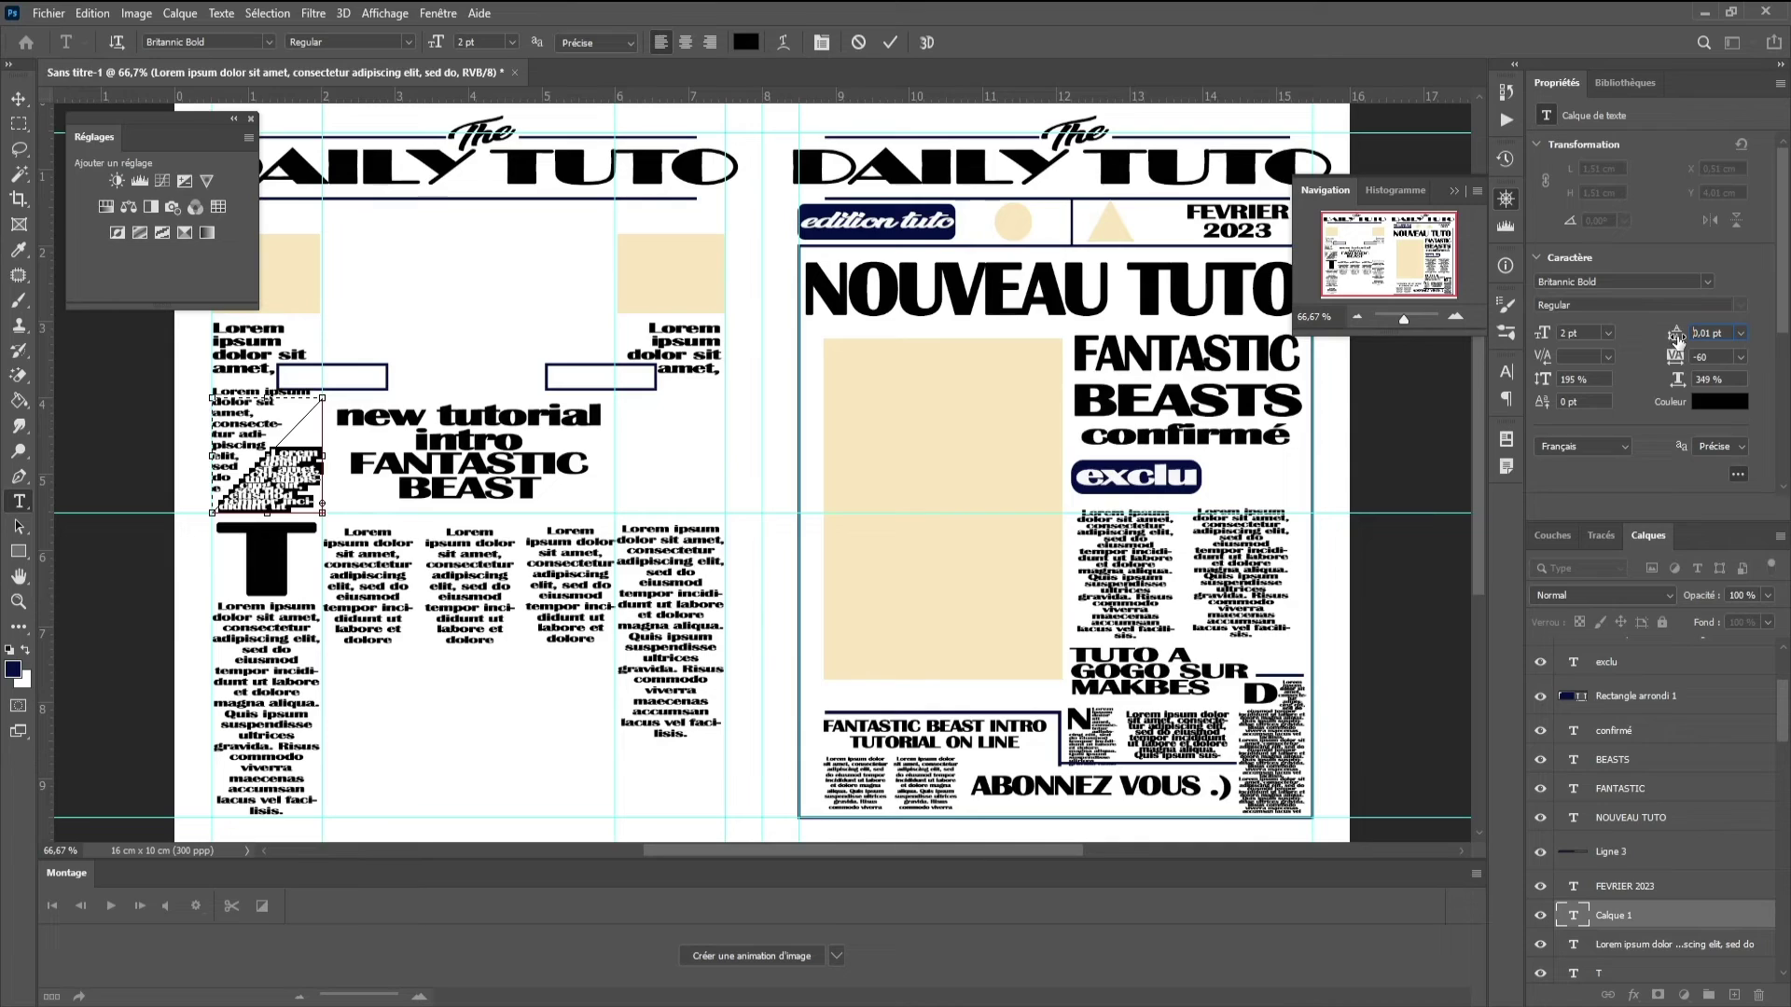
{"action": "left_click_drag", "start_coordinate": [1679, 340], "coordinate": [1676, 342]}
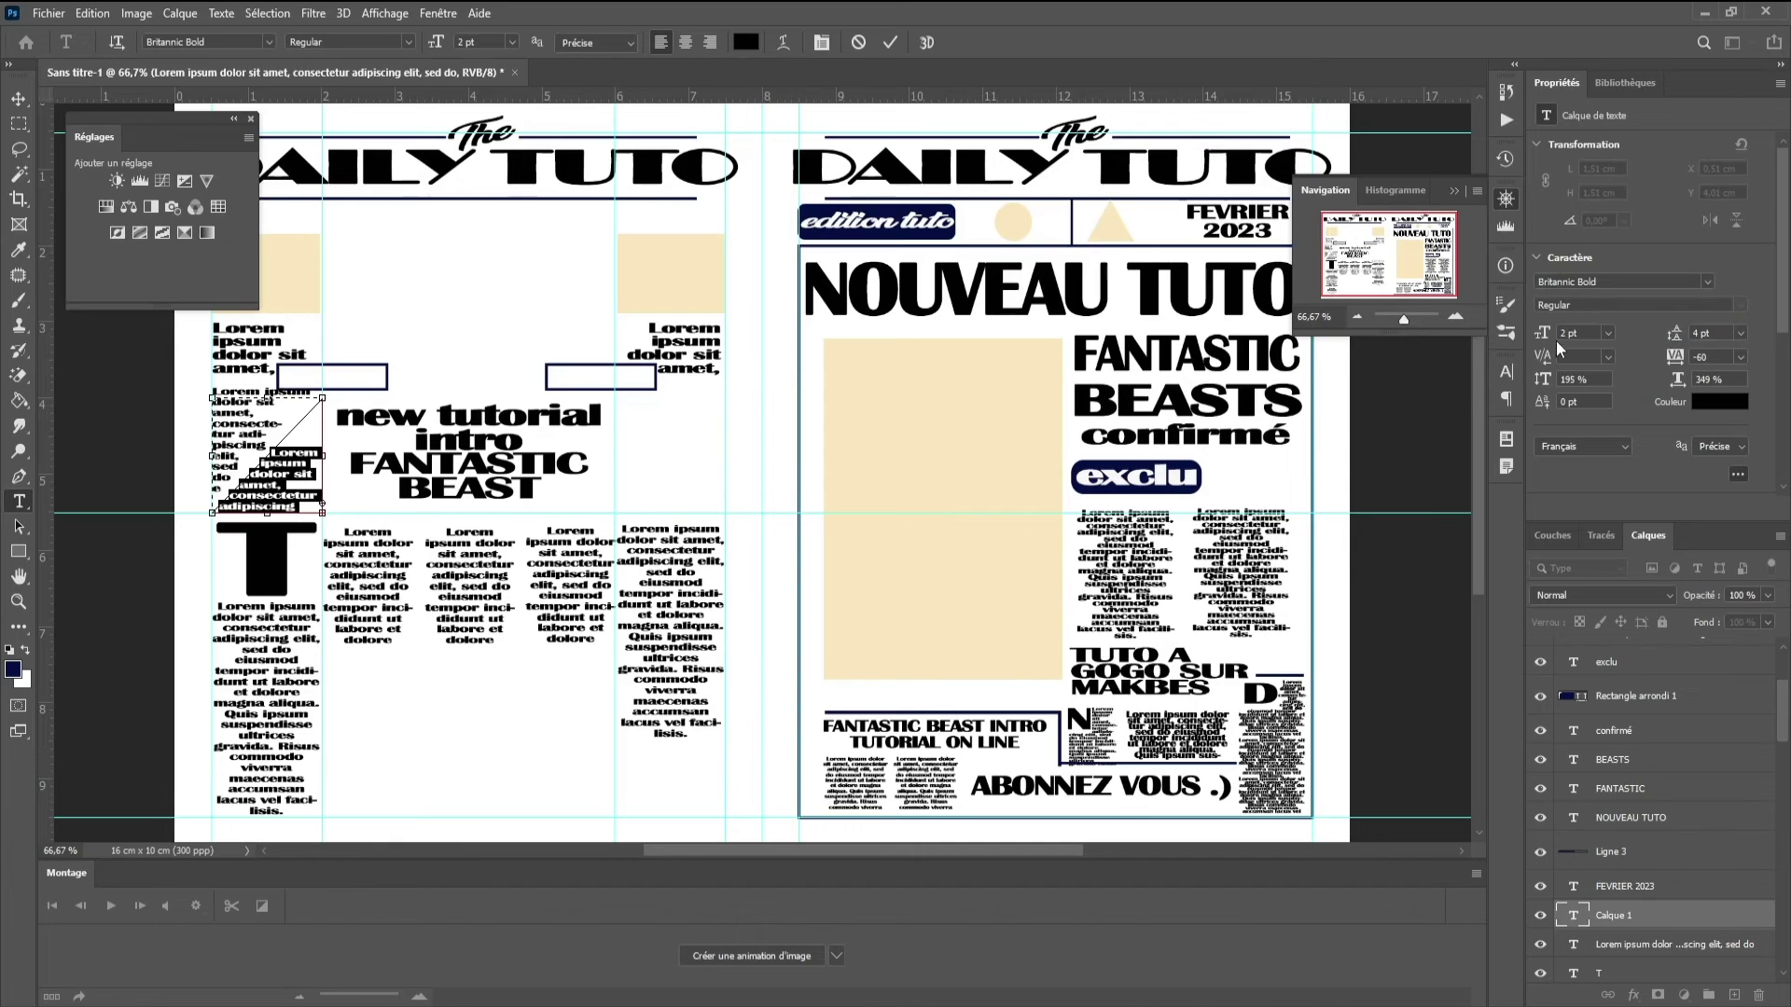
{"action": "left_click_drag", "start_coordinate": [1546, 338], "coordinate": [1539, 339]}
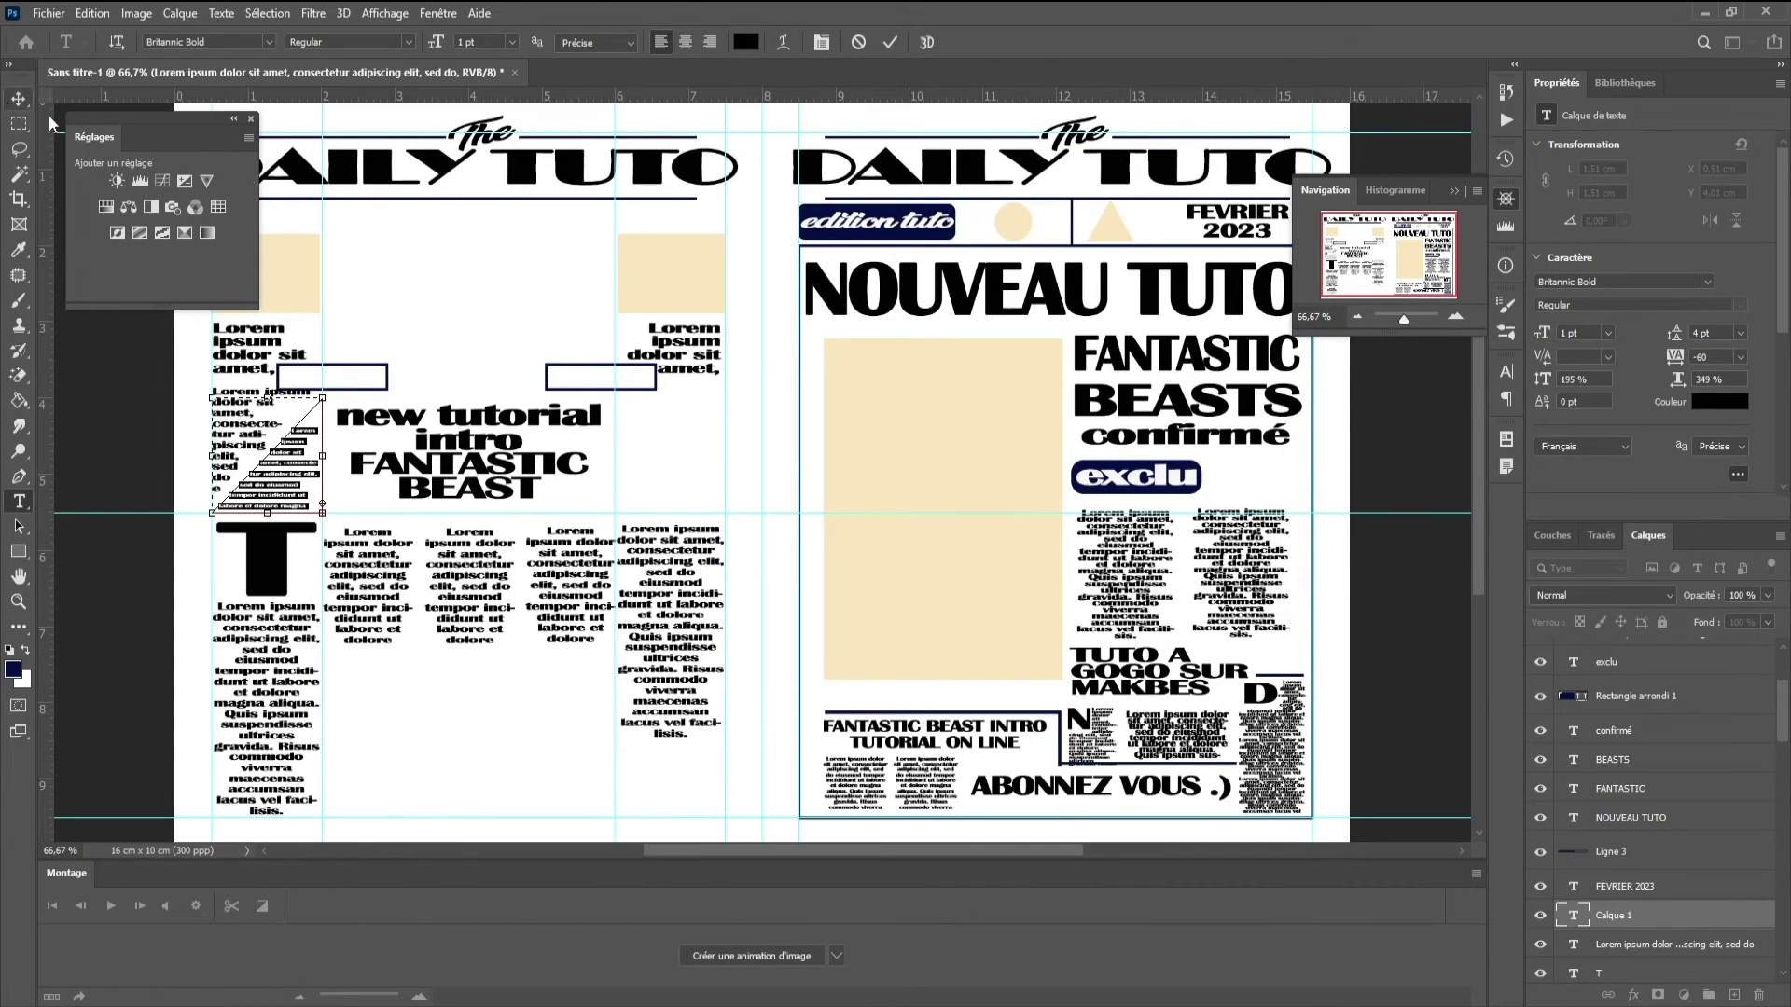
- Set the triangular text to 1,5 pt and select both triangle Lorem layers
{"action": "left_click", "coordinate": [1708, 886]}
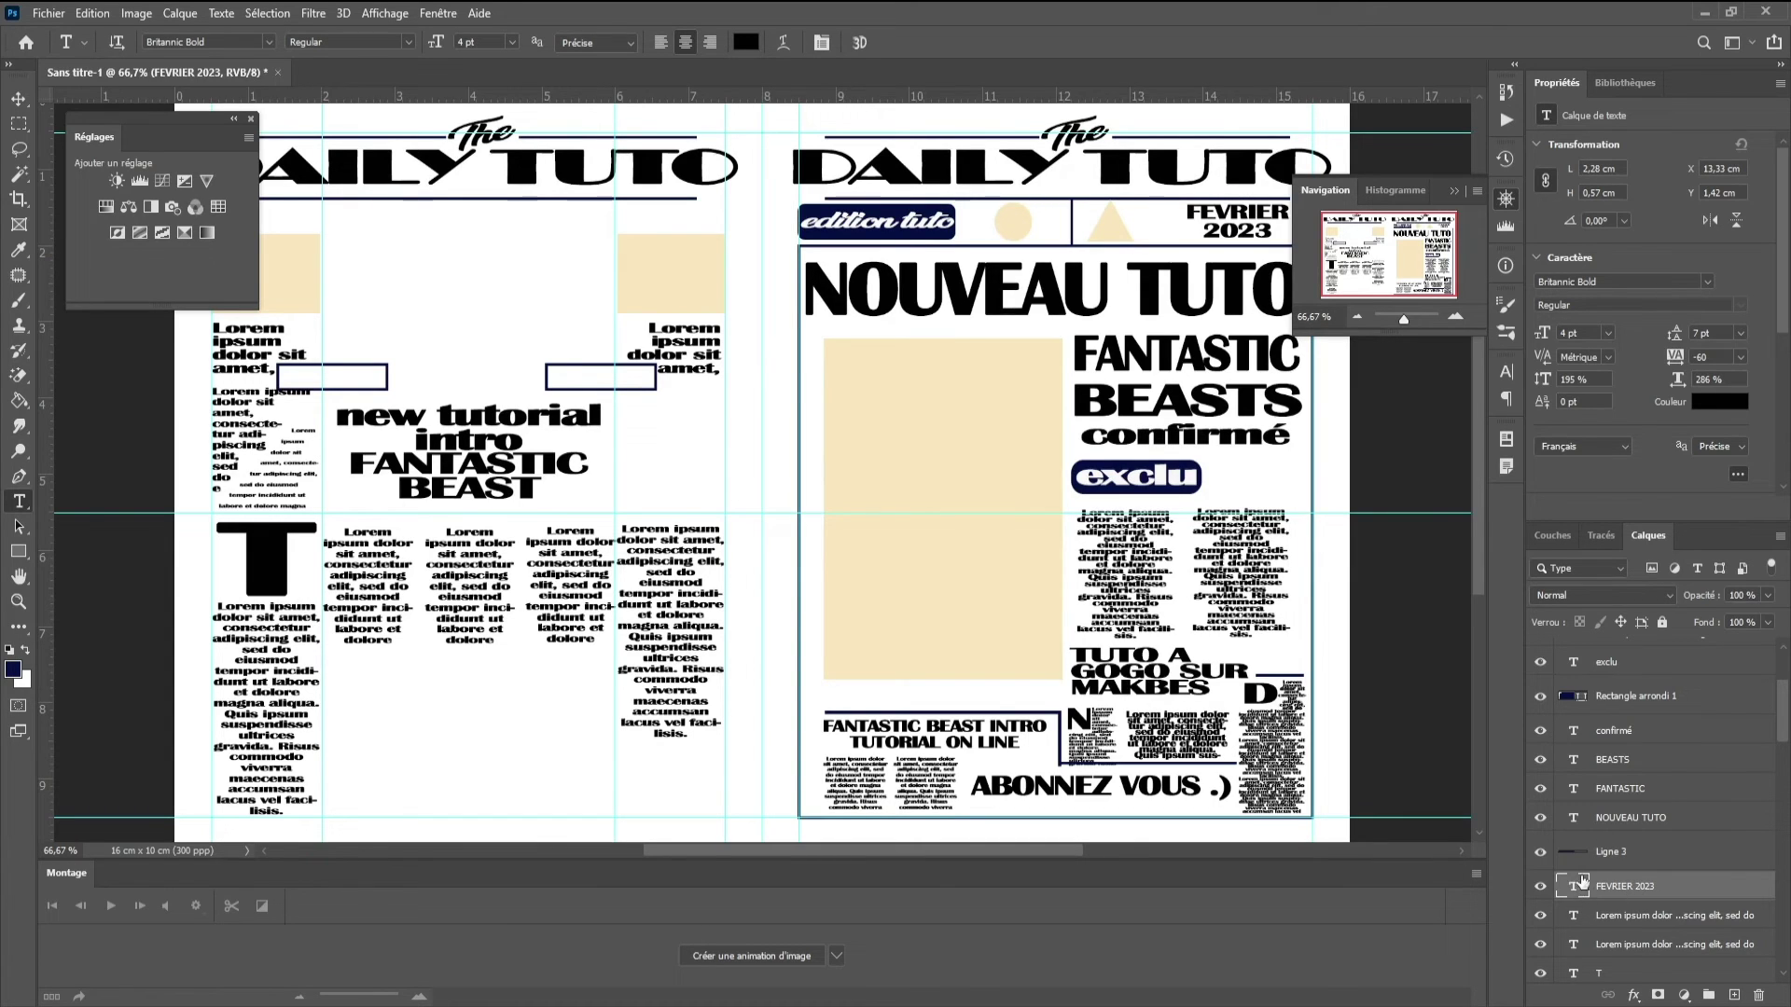
{"action": "left_click", "coordinate": [289, 449]}
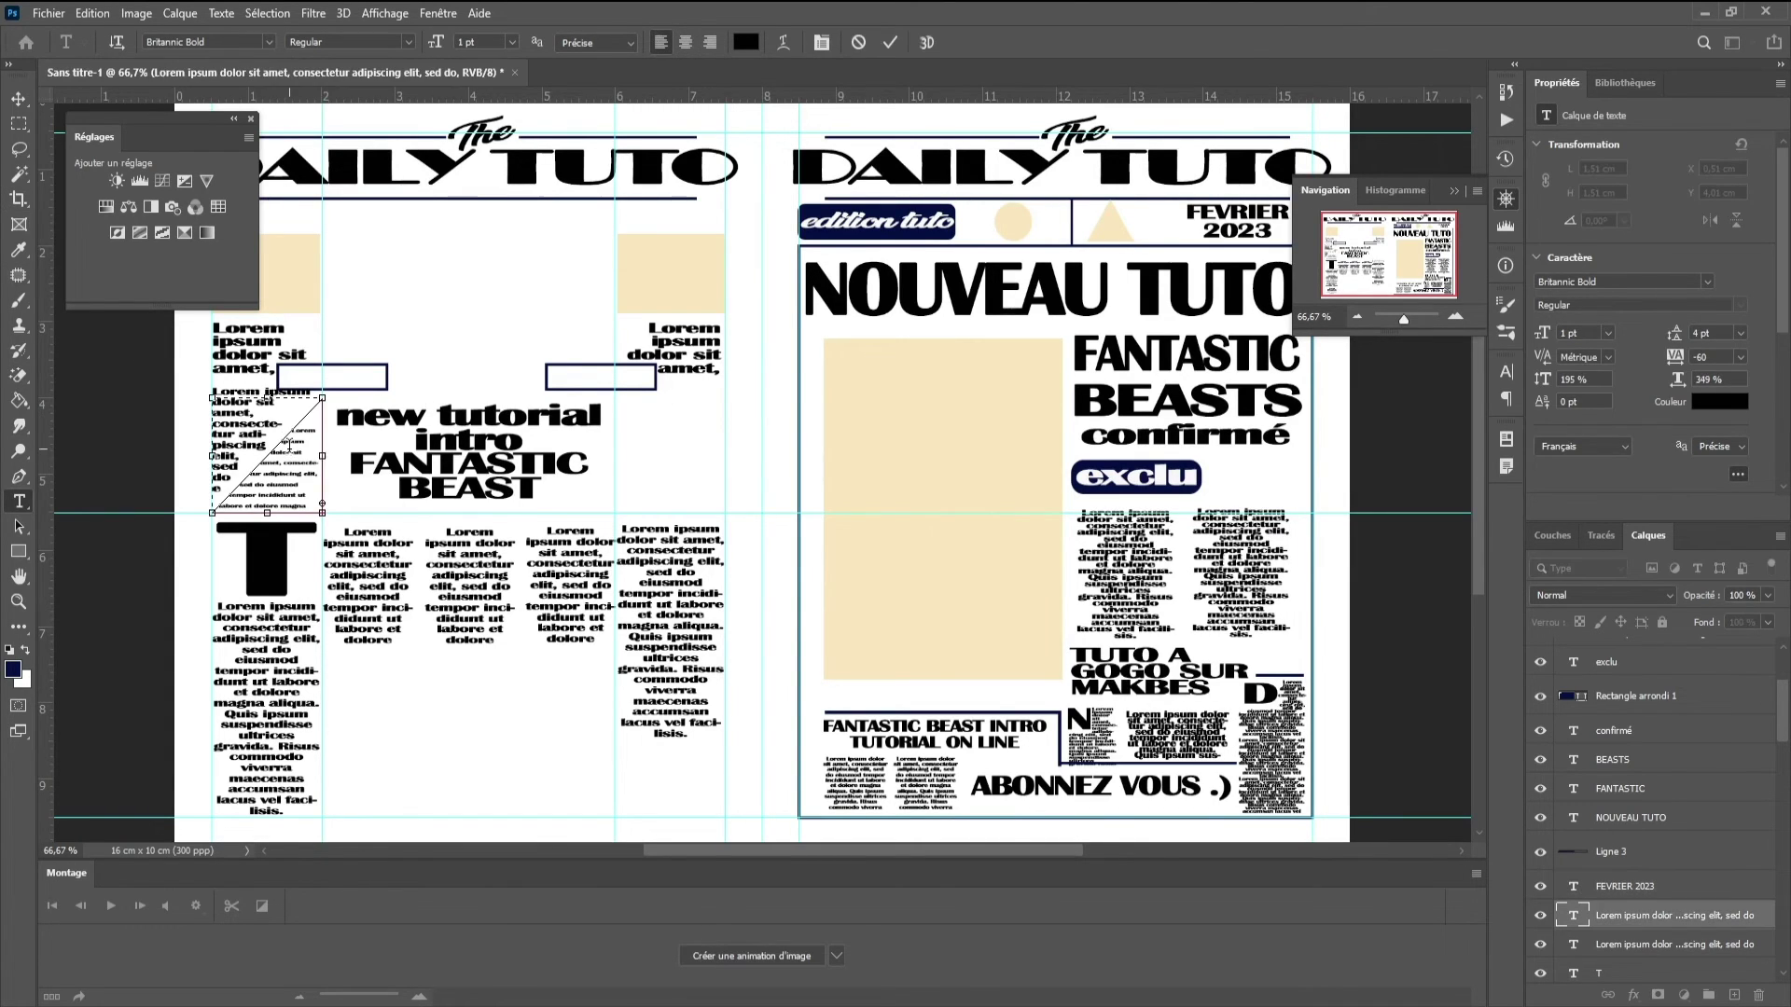
{"action": "double_click", "coordinate": [1574, 918]}
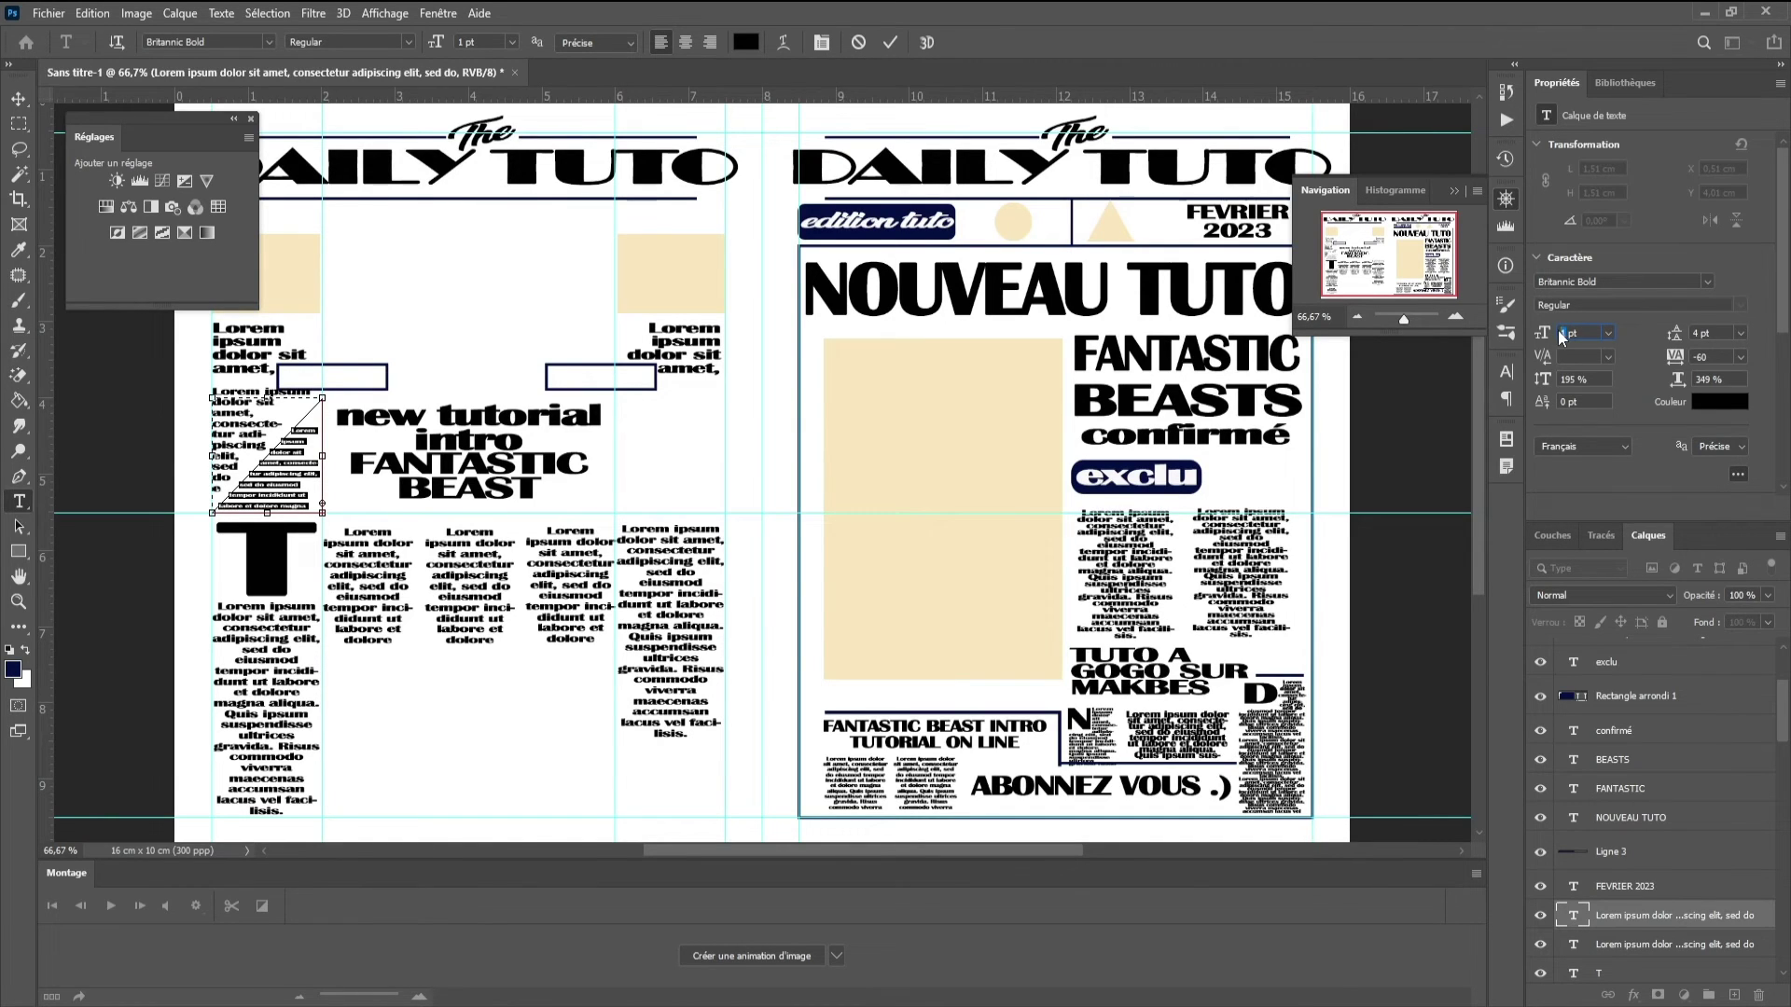
{"action": "type", "text": "12"}
{"action": "key", "text": "BackSpace"}
{"action": "left_click", "coordinate": [1600, 402]}
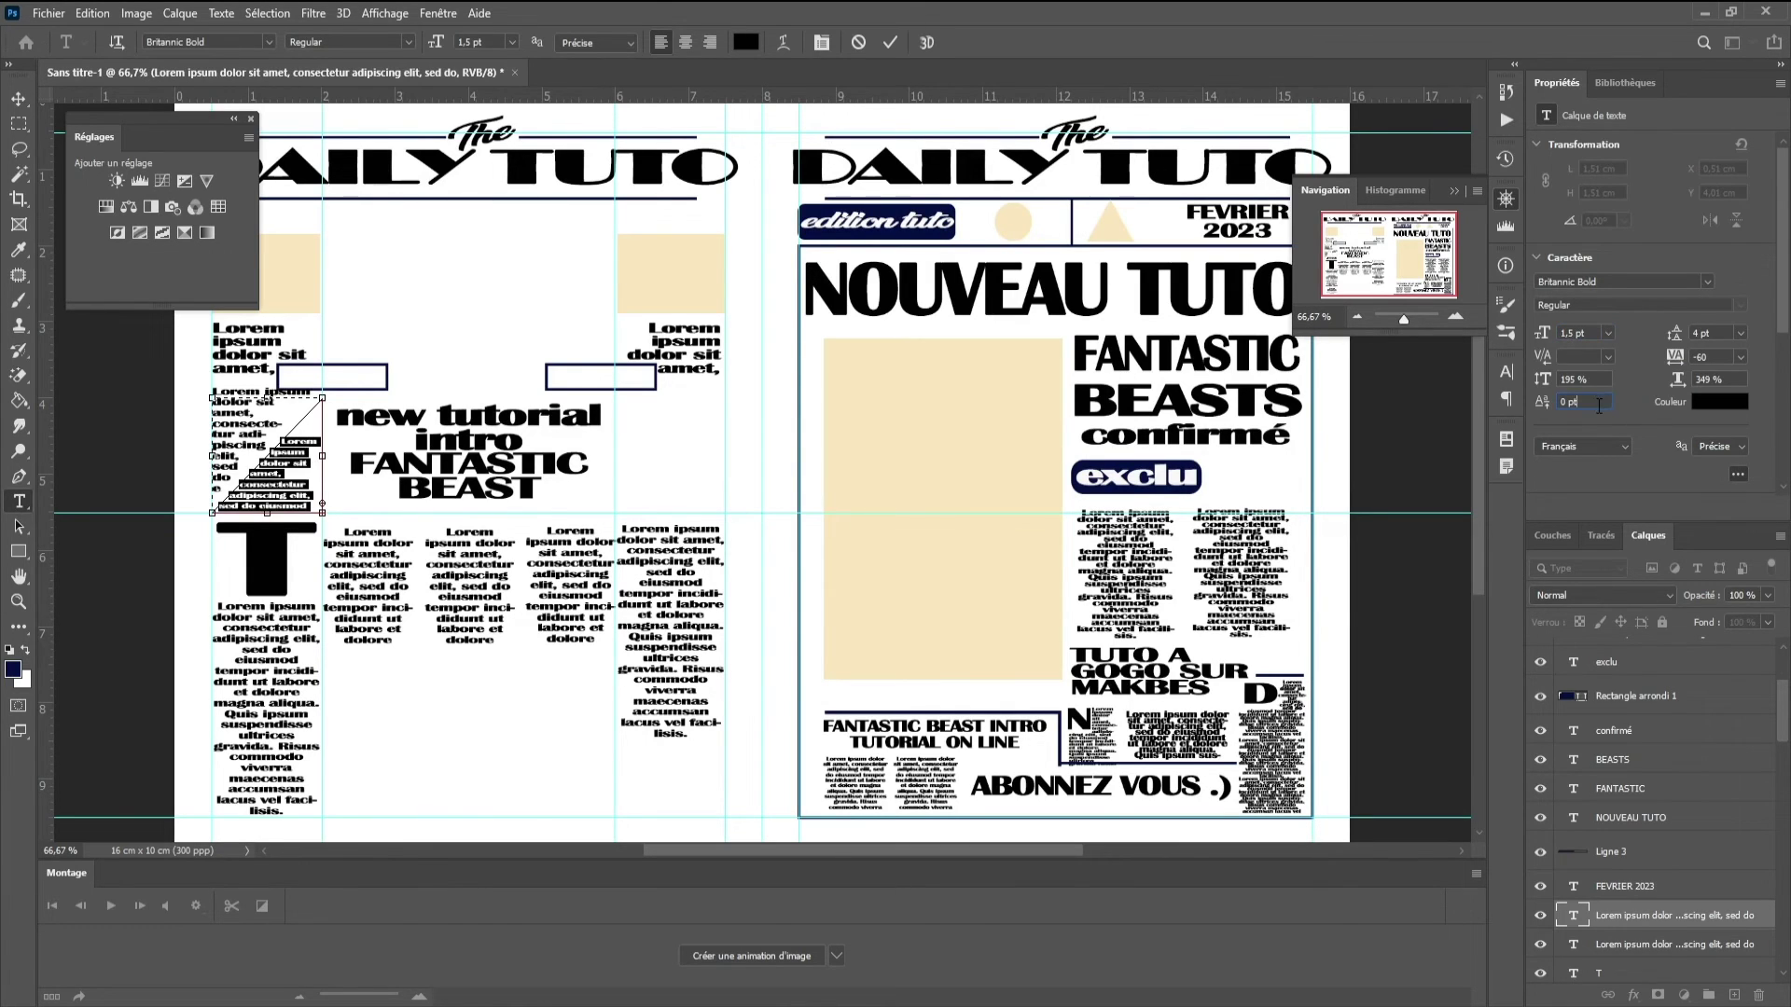
{"action": "left_click", "coordinate": [18, 98]}
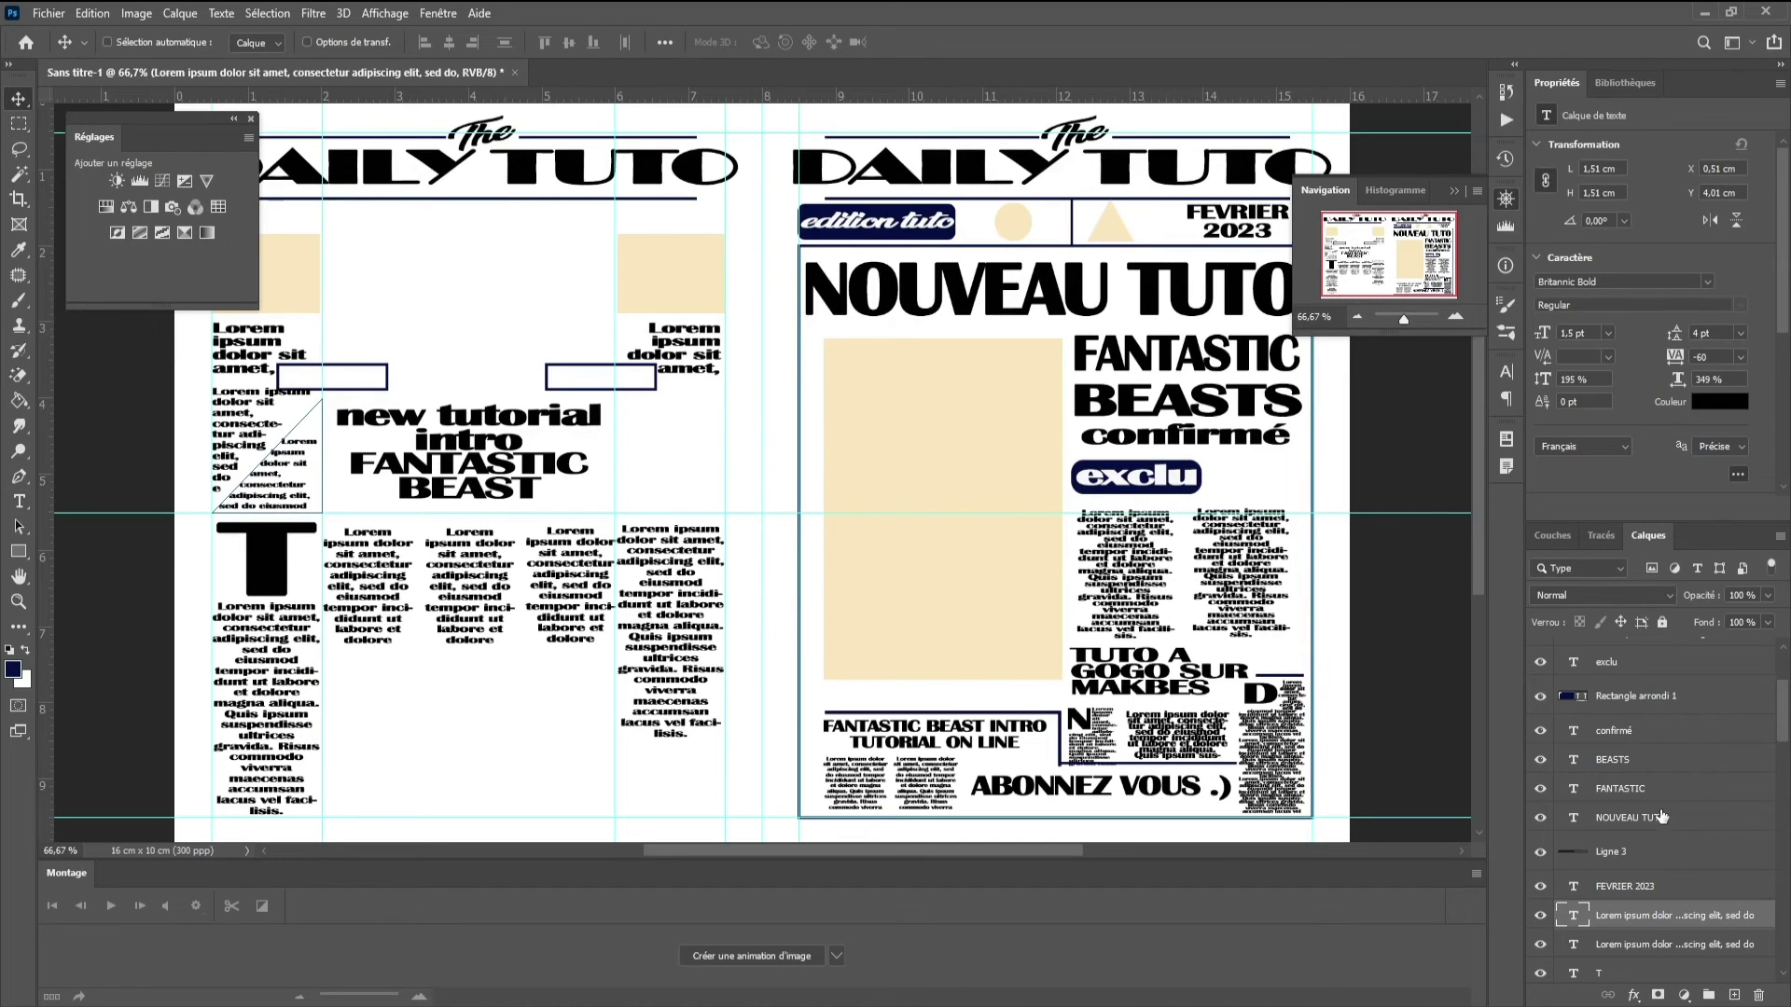
{"action": "left_click", "coordinate": [1668, 947], "text": "shift"}
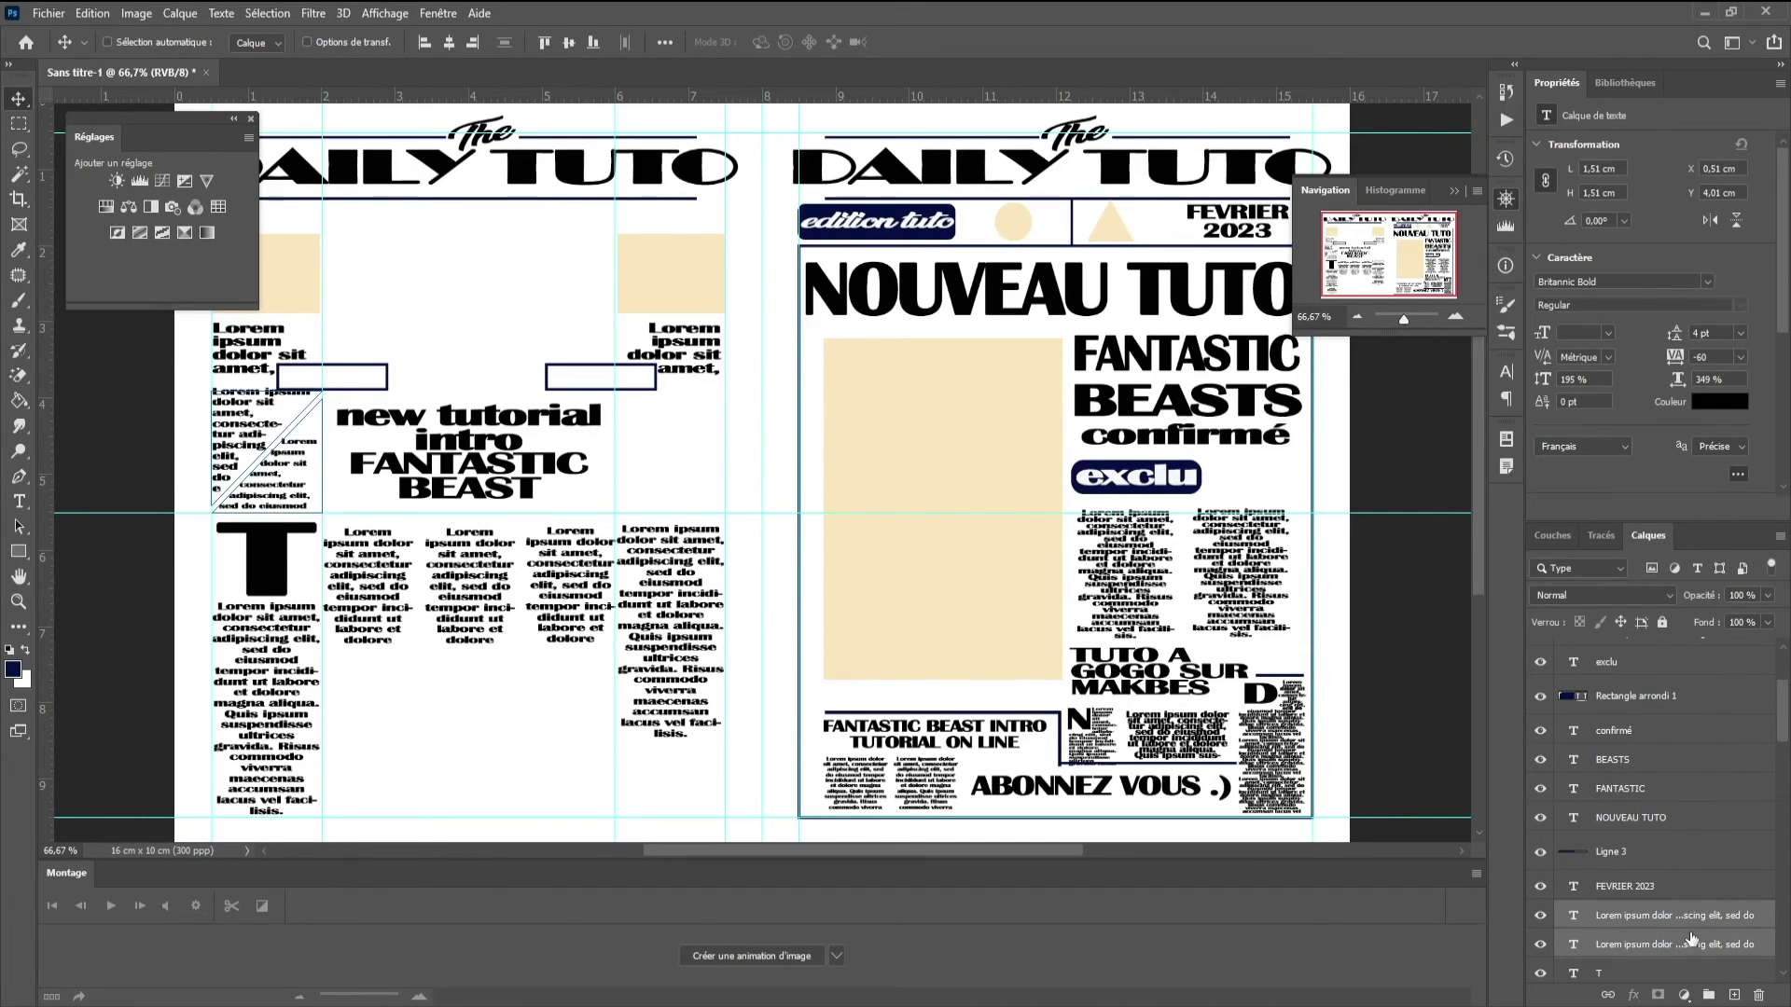
- Duplicate the two triangular text layers and move the copy into the right column
{"action": "right_click", "coordinate": [1731, 921]}
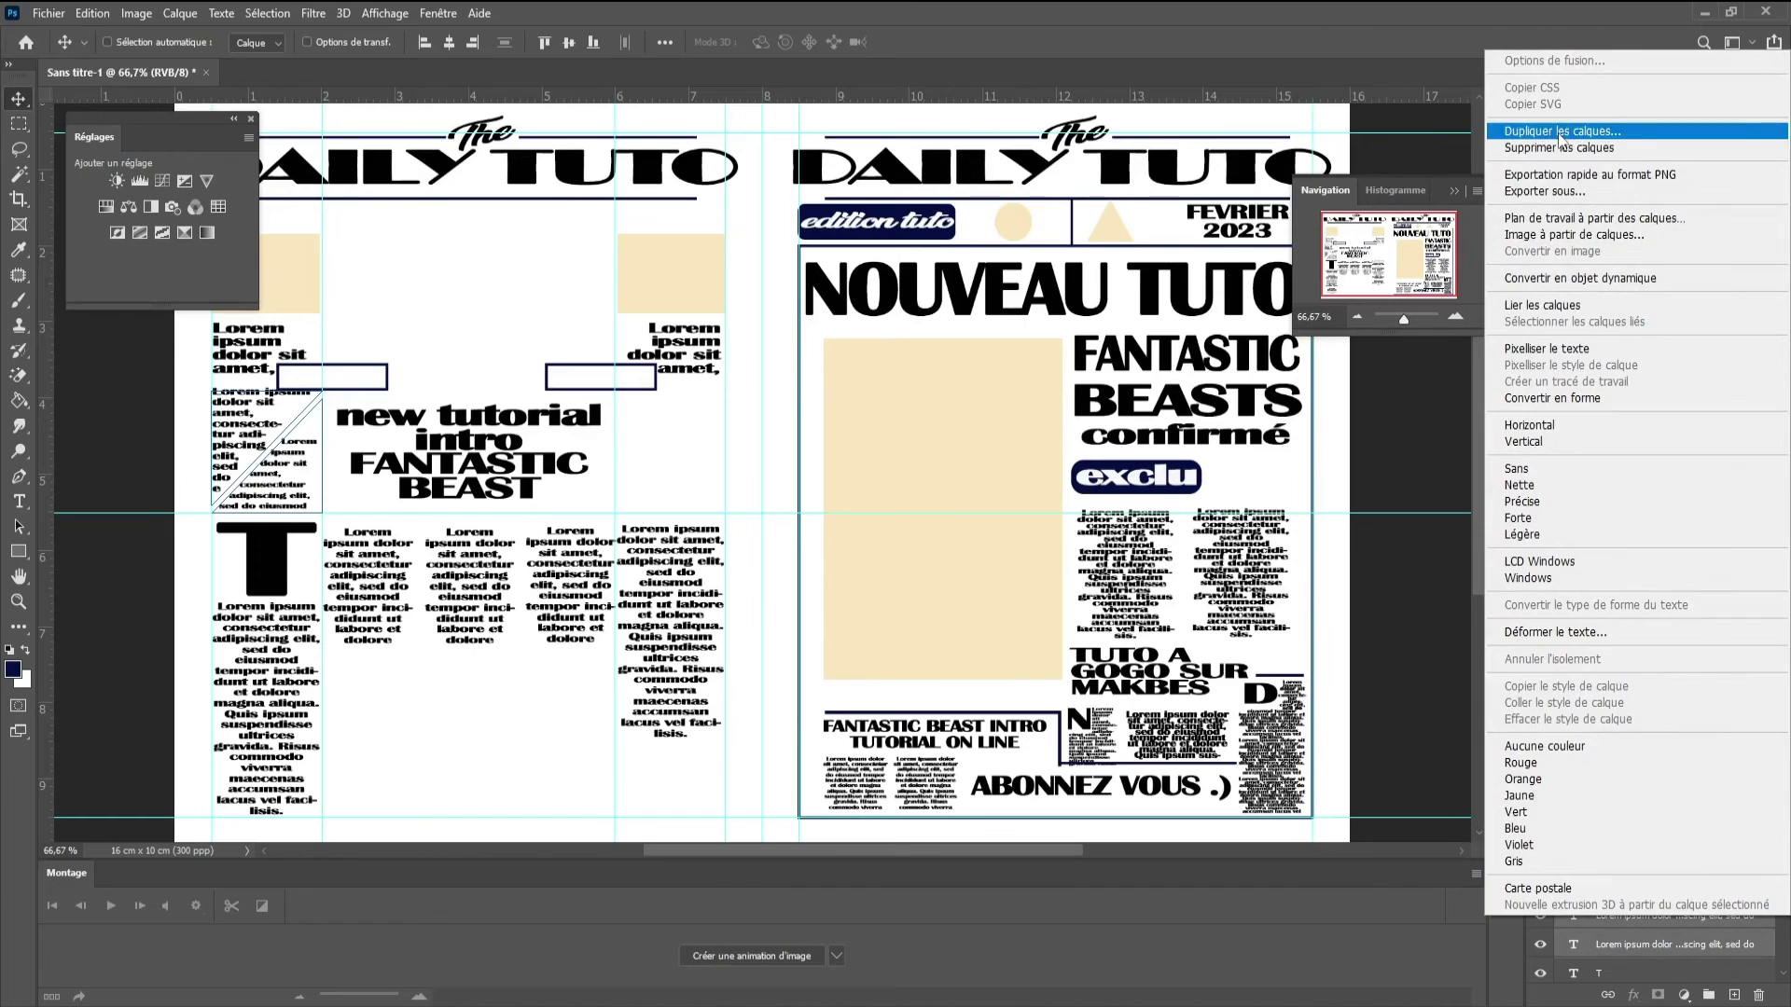
{"action": "left_click", "coordinate": [1585, 134]}
{"action": "key", "text": "Return"}
{"action": "left_click_drag", "start_coordinate": [324, 465], "coordinate": [727, 466]}
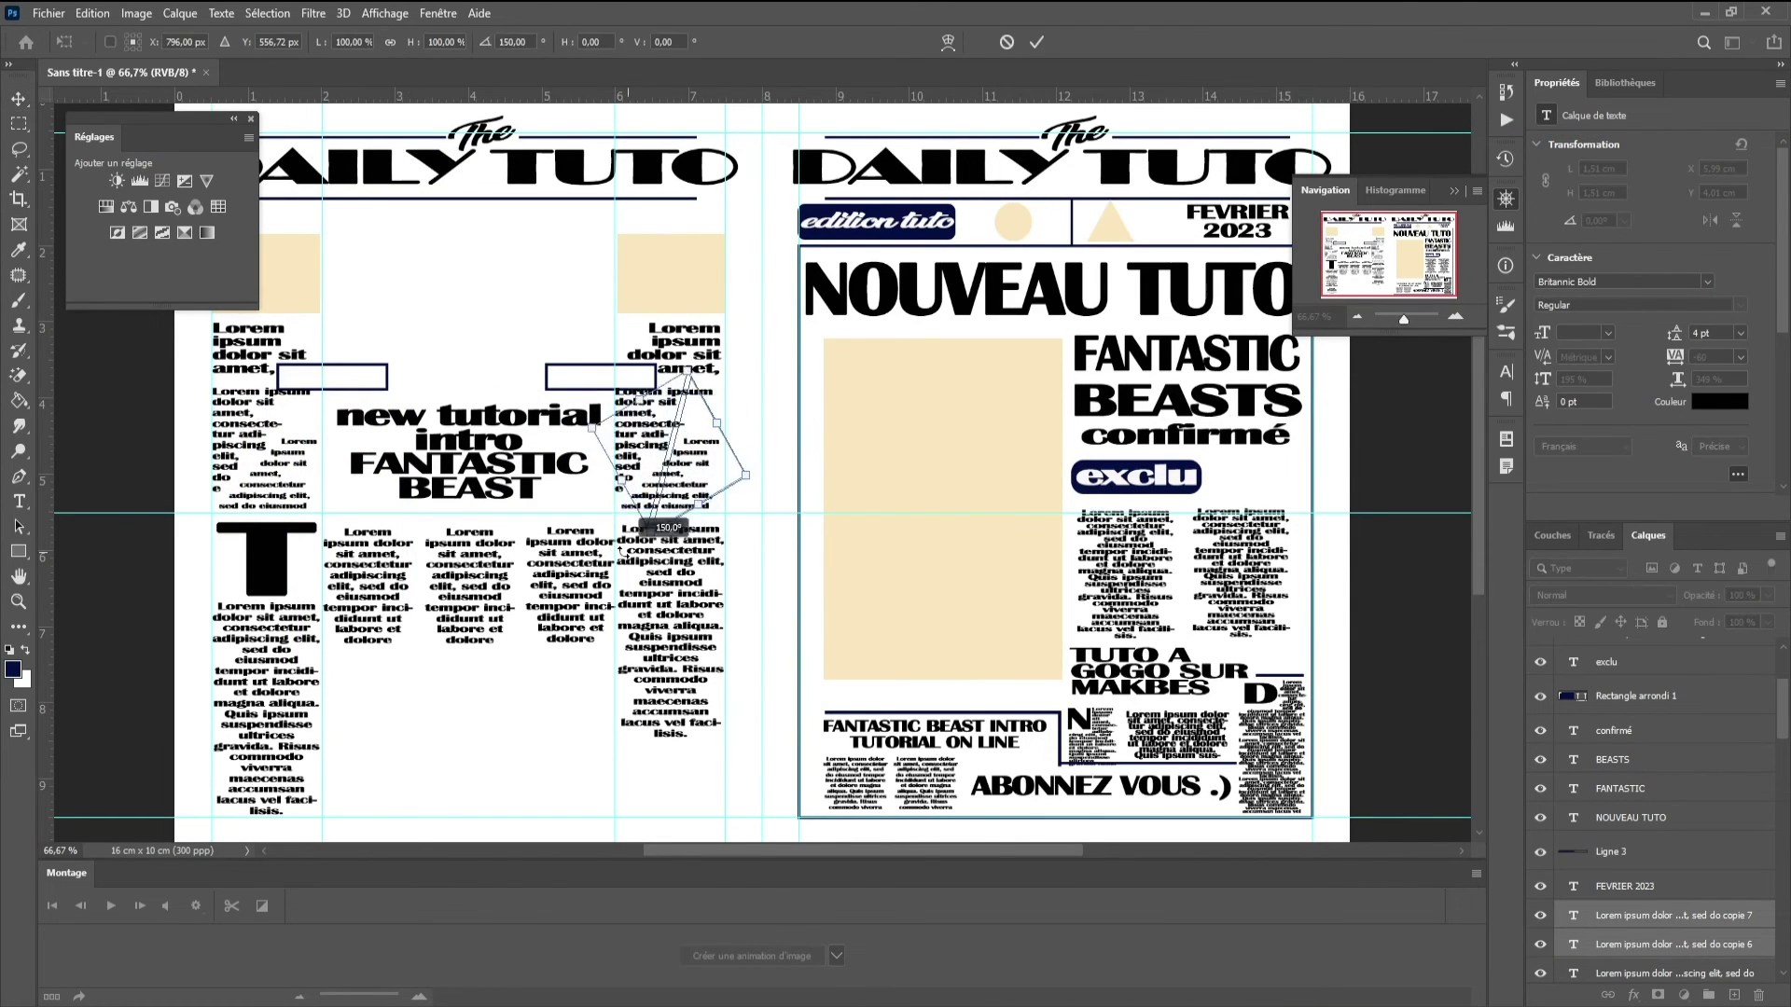
{"action": "key", "text": "ctrl+z"}
{"action": "key", "text": "ctrl+z"}
{"action": "key", "text": "ctrl+z"}
{"action": "key", "text": "ctrl+z"}
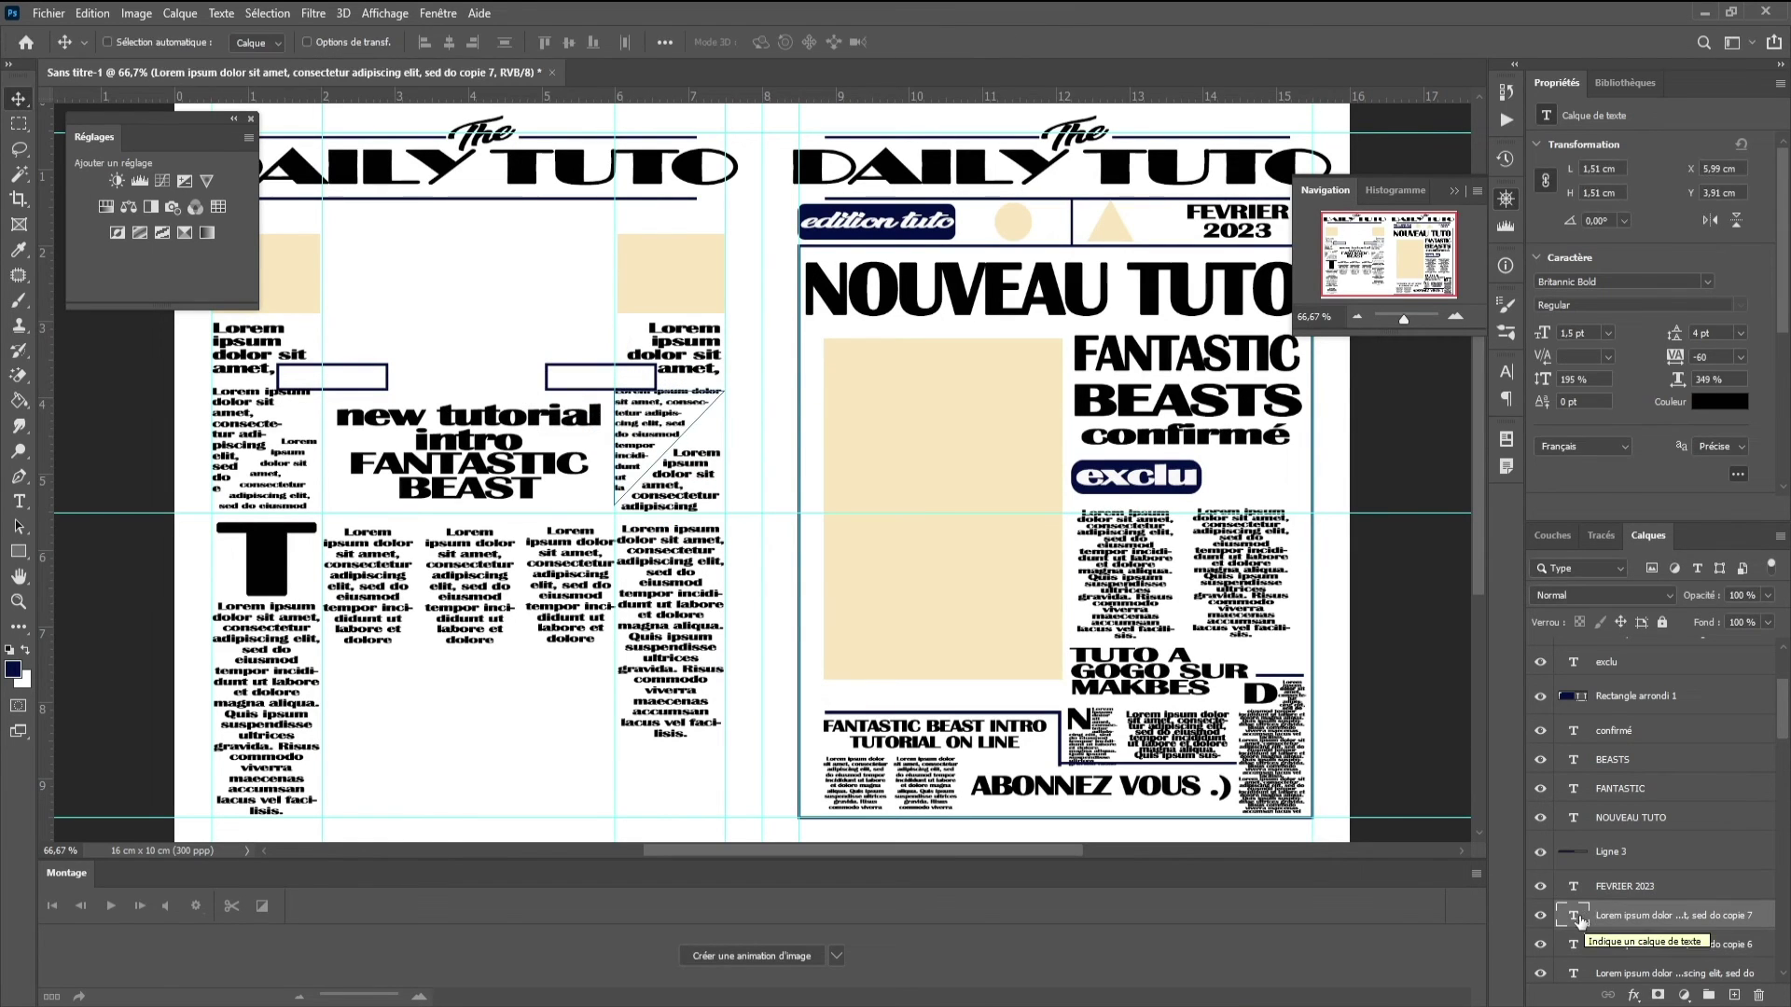
{"action": "key", "text": "ctrl+z"}
{"action": "key", "text": "ctrl+z"}
- Add a 'BREAKIN NEWS' label in the left empty box
{"action": "key", "text": "ctrl+minus"}
{"action": "key", "text": "t"}
{"action": "left_click", "coordinate": [355, 404]}
{"action": "type", "text": "BREAKIN NEWS"}
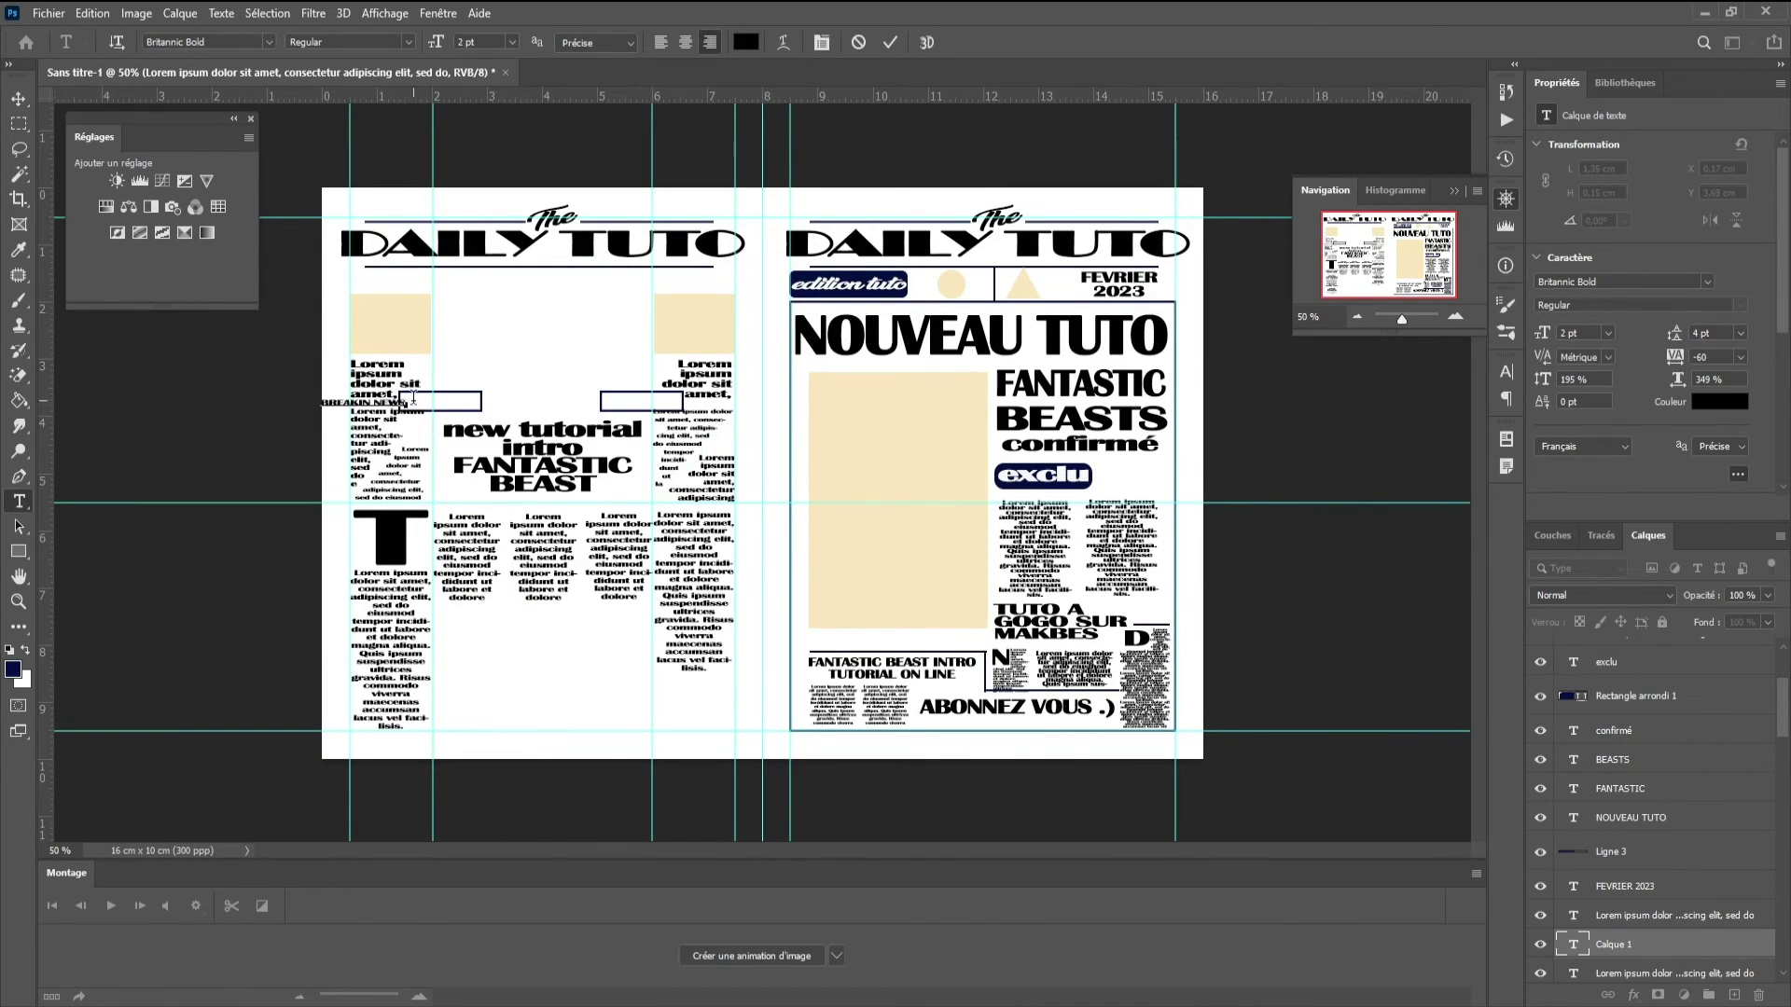
{"action": "key", "text": "ctrl+1"}
{"action": "left_click", "coordinate": [1357, 317]}
{"action": "key", "text": "ctrl+Return"}
- Place a copy of the 'BREAKIN NEWS' label in the right box
{"action": "key", "text": "v"}
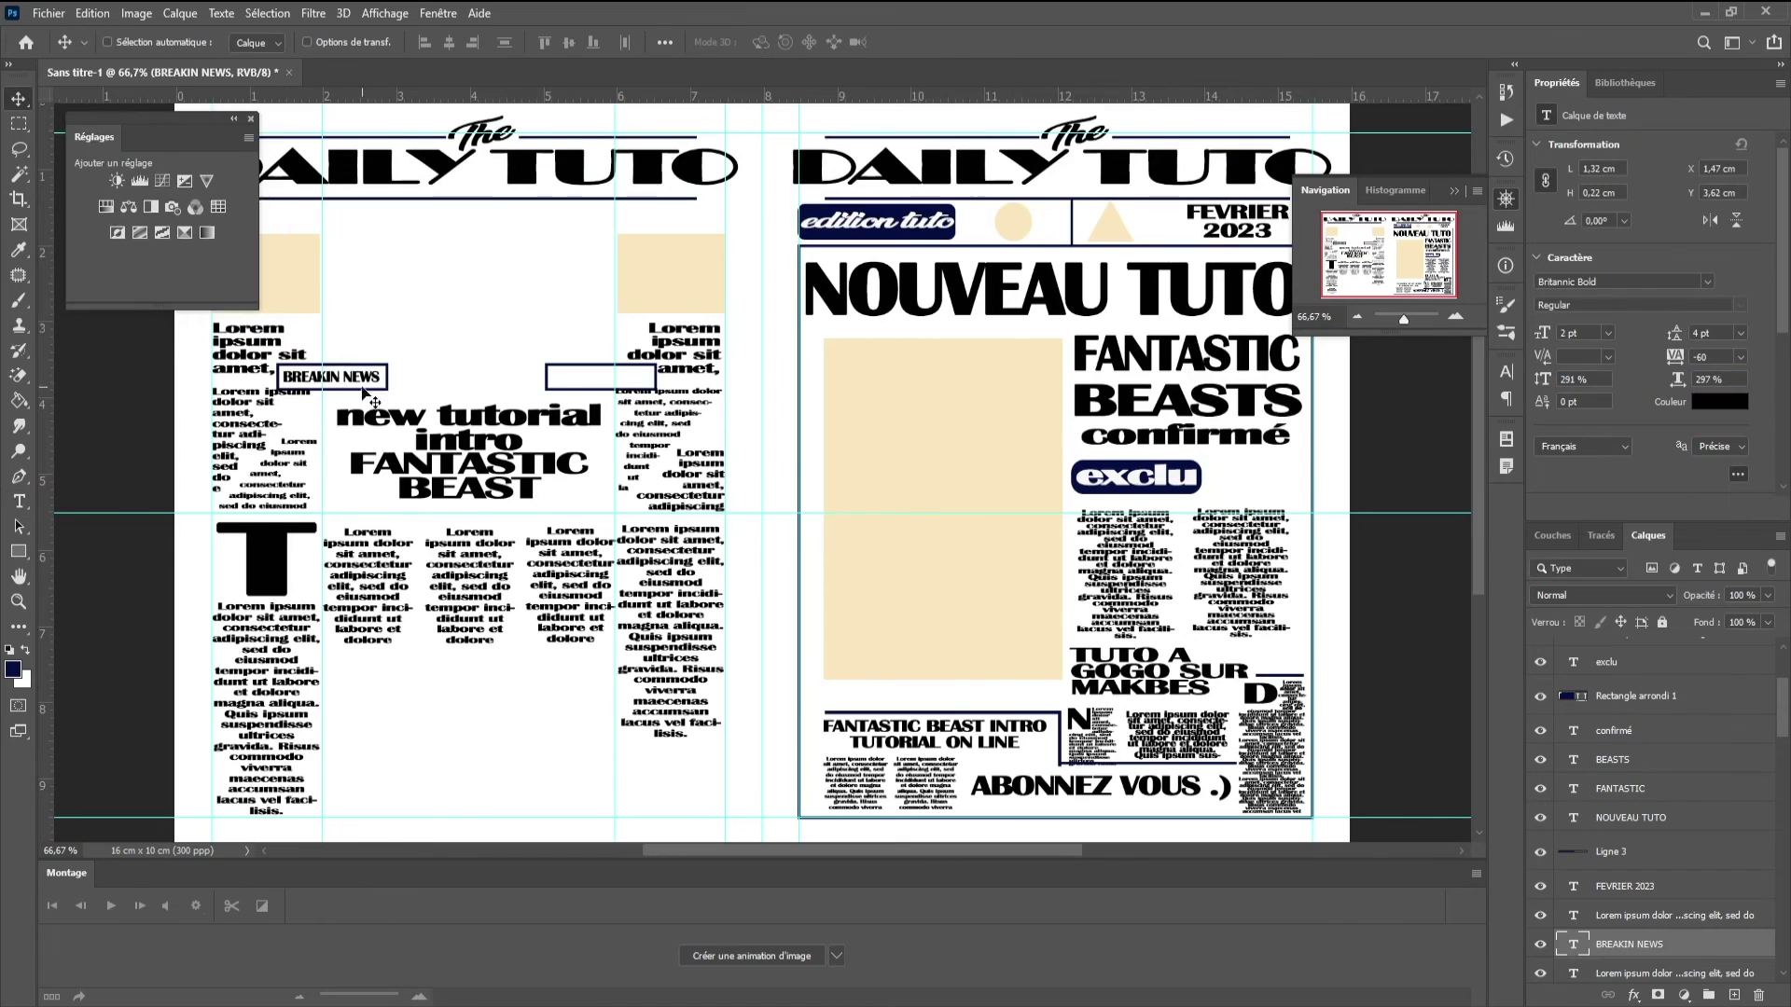
{"action": "key", "text": "Return"}
{"action": "left_click_drag", "start_coordinate": [331, 376], "coordinate": [602, 376]}
{"action": "left_click", "coordinate": [1357, 317]}
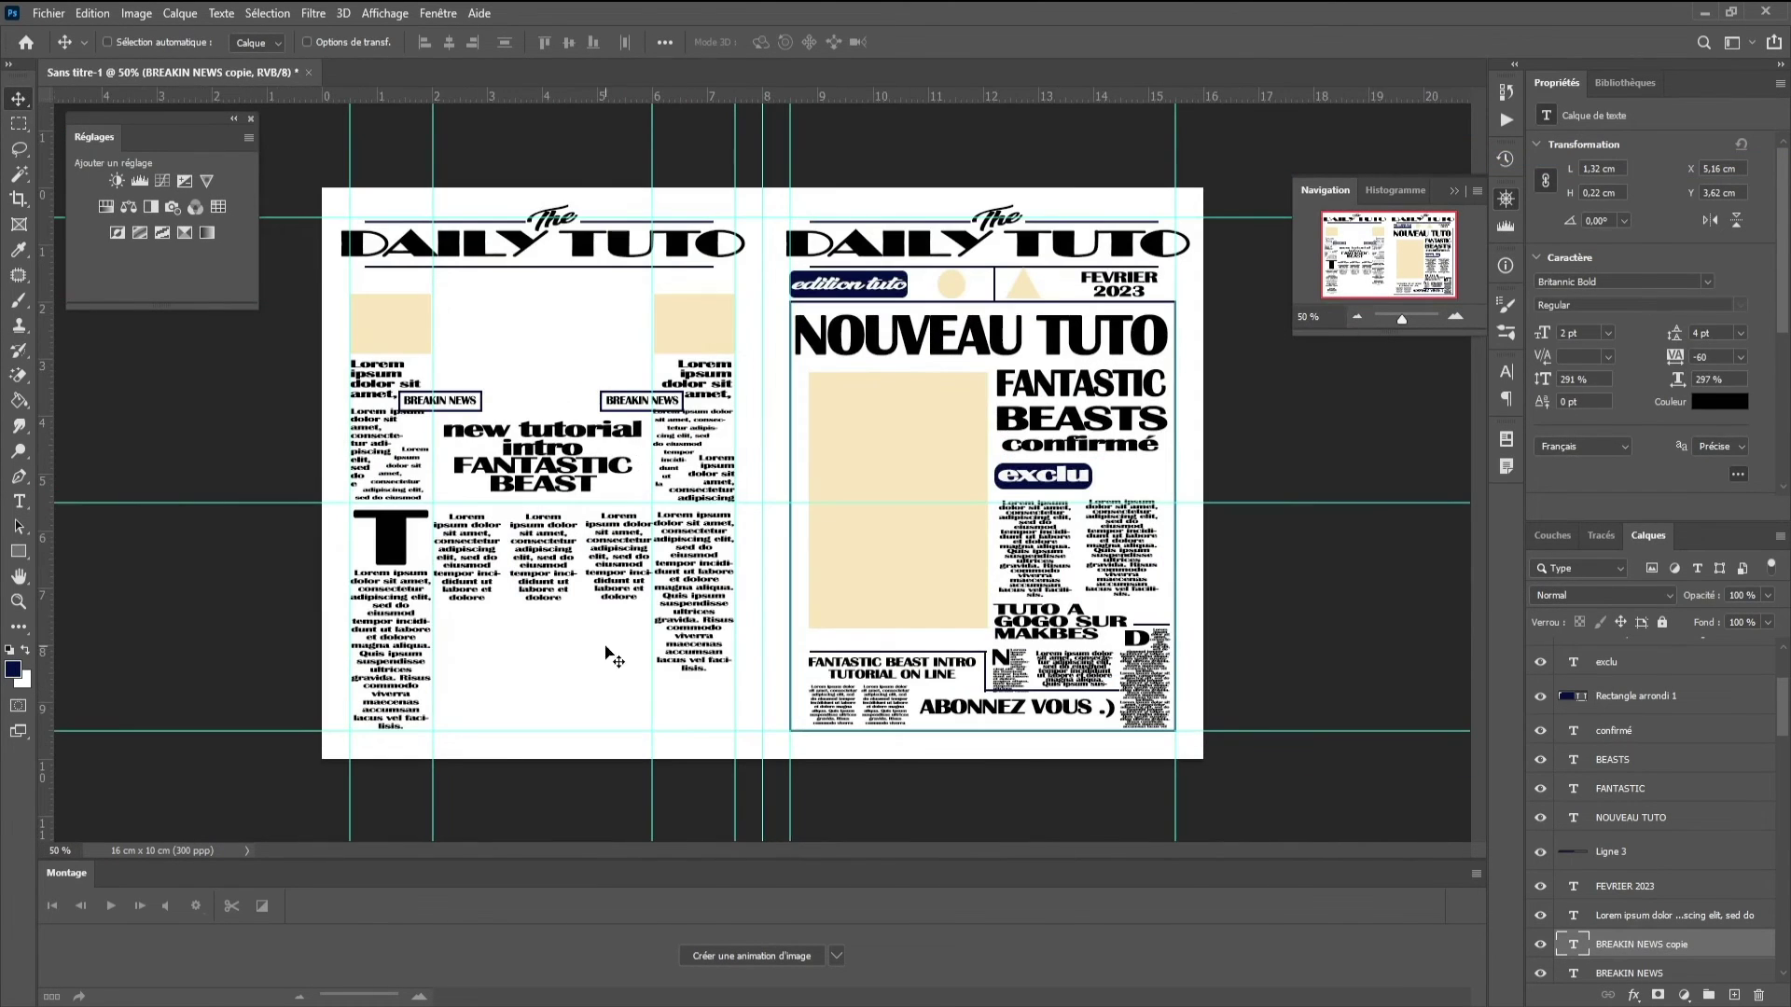
- Create a centred paragraph text box at the bottom of the left page
{"action": "key", "text": "t"}
{"action": "left_click_drag", "start_coordinate": [442, 618], "coordinate": [648, 670]}
{"action": "left_click", "coordinate": [688, 42]}
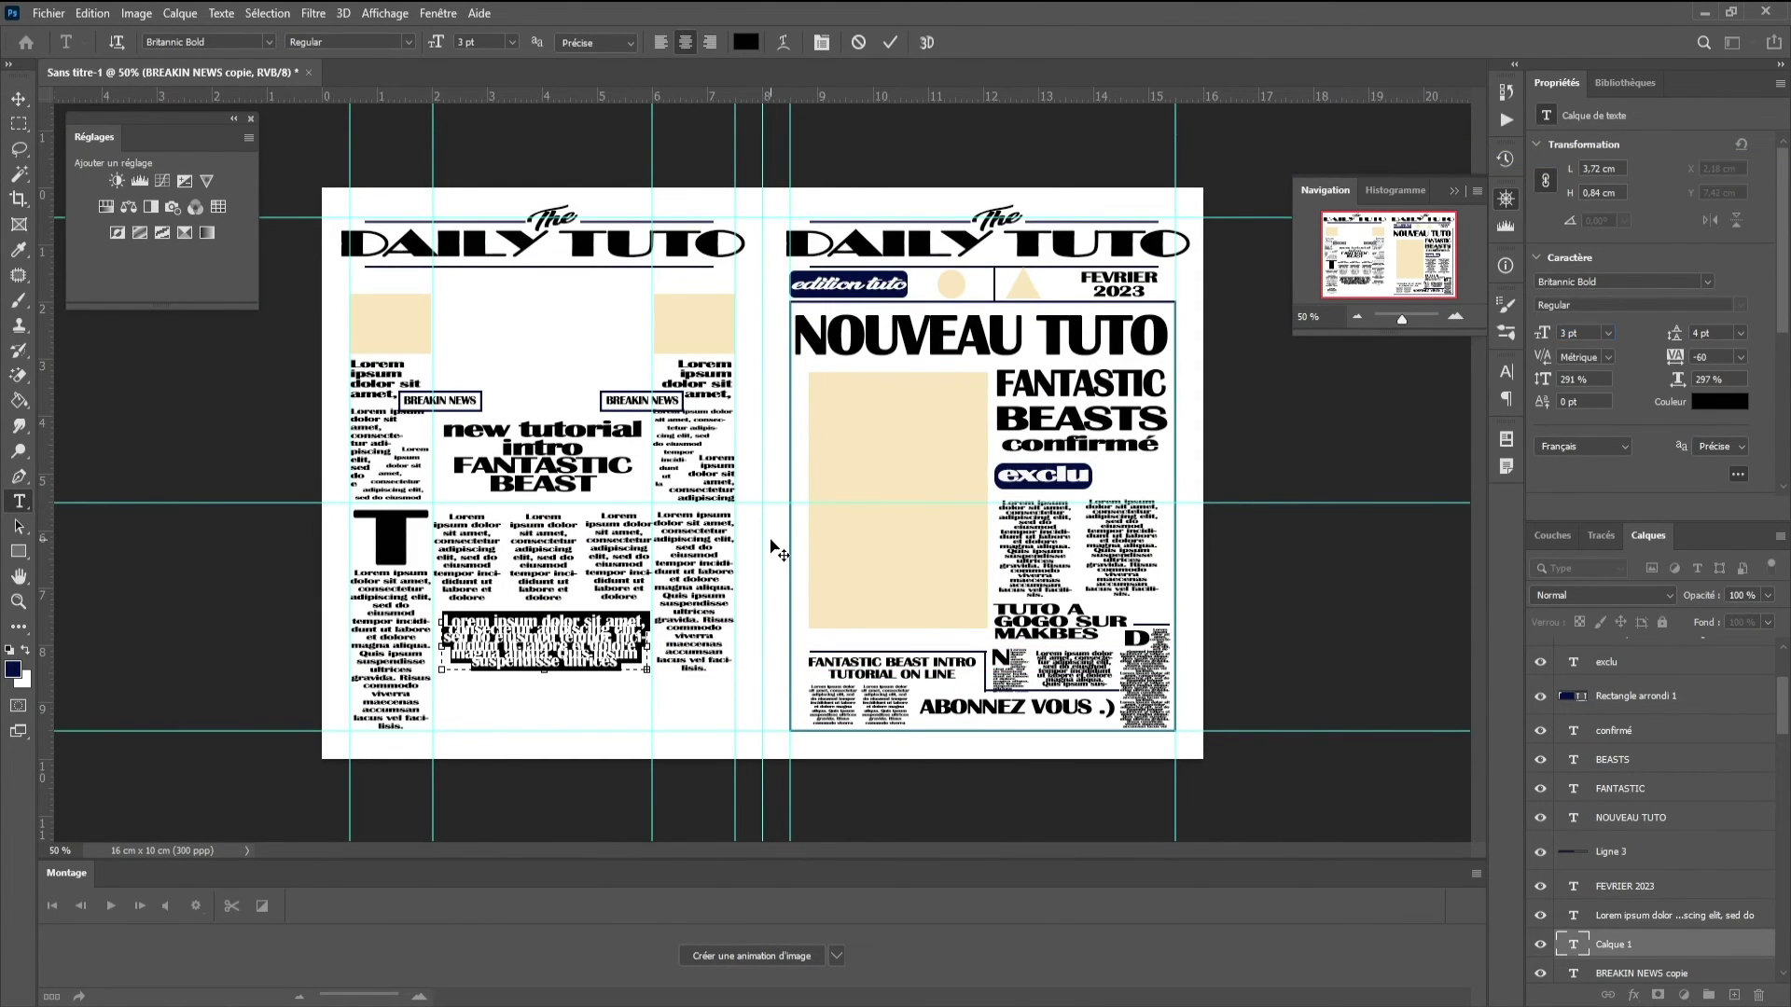
- Type the 'BLABLABLABLABAL AHAHAHAHAAH' headline with wider line spacing
{"action": "type", "text": "BLABLABLABLABAL AHAHAHAHAAH"}
{"action": "left_click_drag", "start_coordinate": [544, 620], "coordinate": [685, 627]}
{"action": "key", "text": "ctrl+a"}
{"action": "left_click_drag", "start_coordinate": [1673, 337], "coordinate": [1682, 337]}
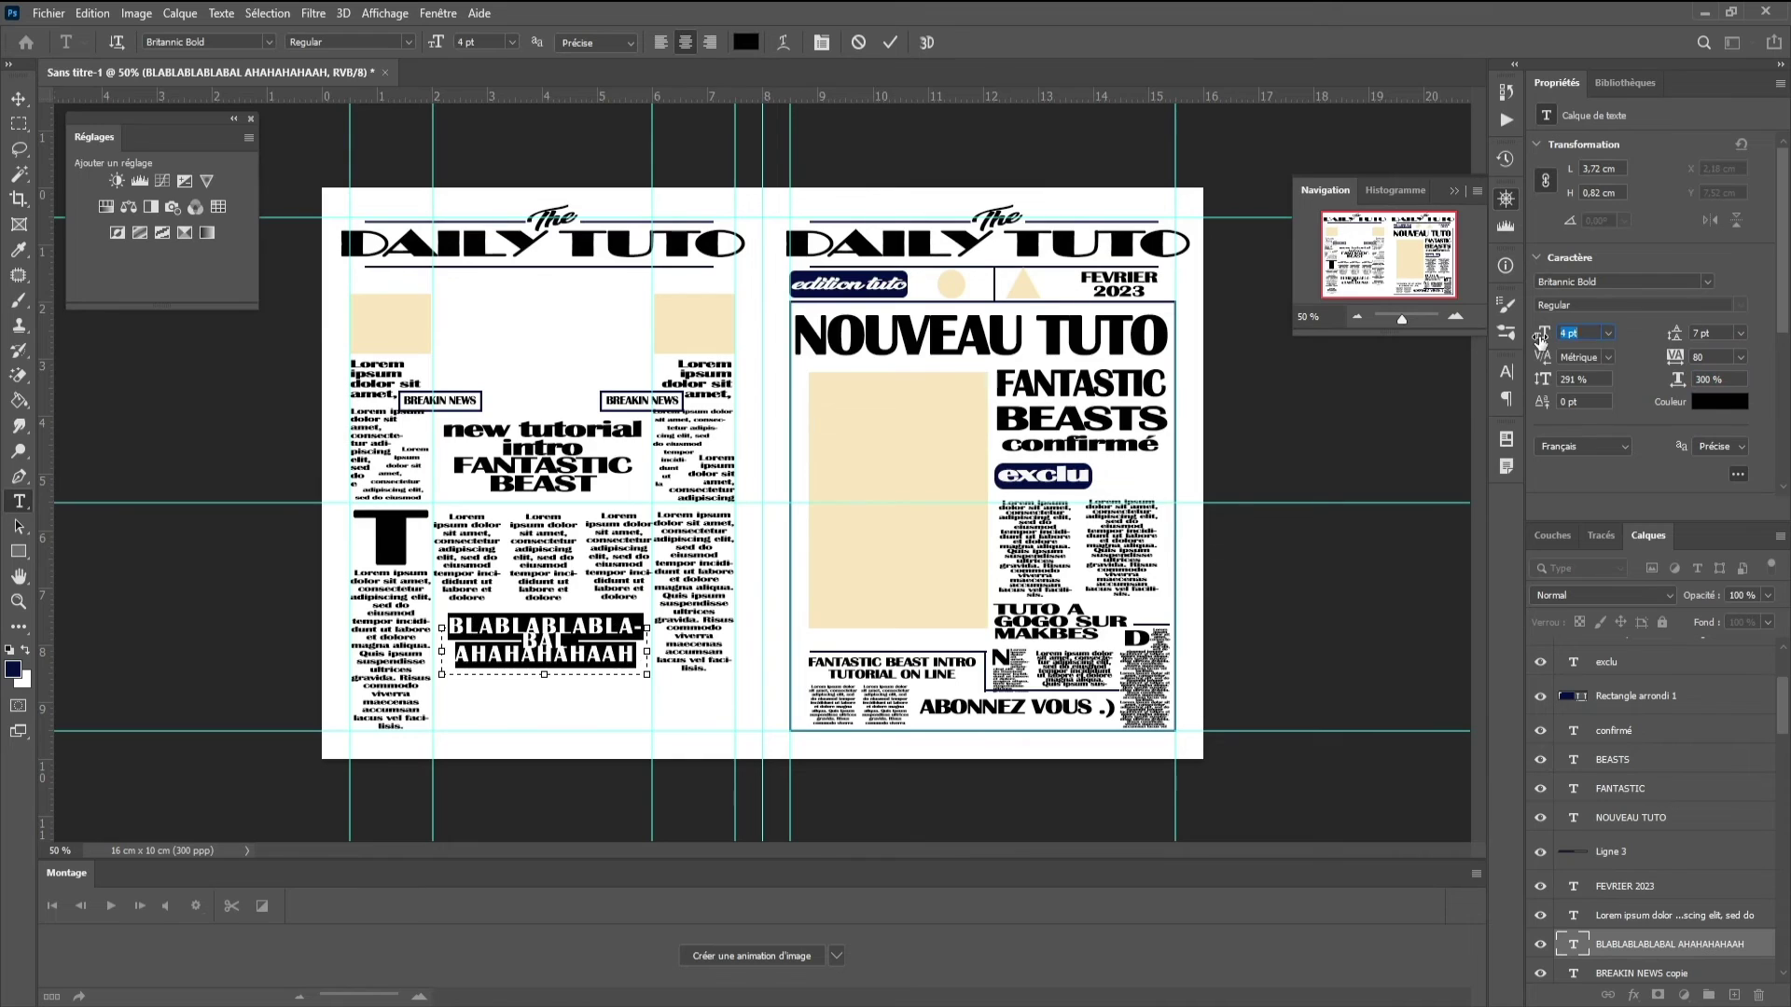
{"action": "key", "text": "ctrl+Return"}
- Add a small tight Lorem text column below the headline and duplicate it into several columns
{"action": "left_click_drag", "start_coordinate": [442, 686], "coordinate": [500, 728]}
{"action": "left_click_drag", "start_coordinate": [1542, 333], "coordinate": [1531, 333]}
{"action": "left_click_drag", "start_coordinate": [1675, 333], "coordinate": [1664, 333]}
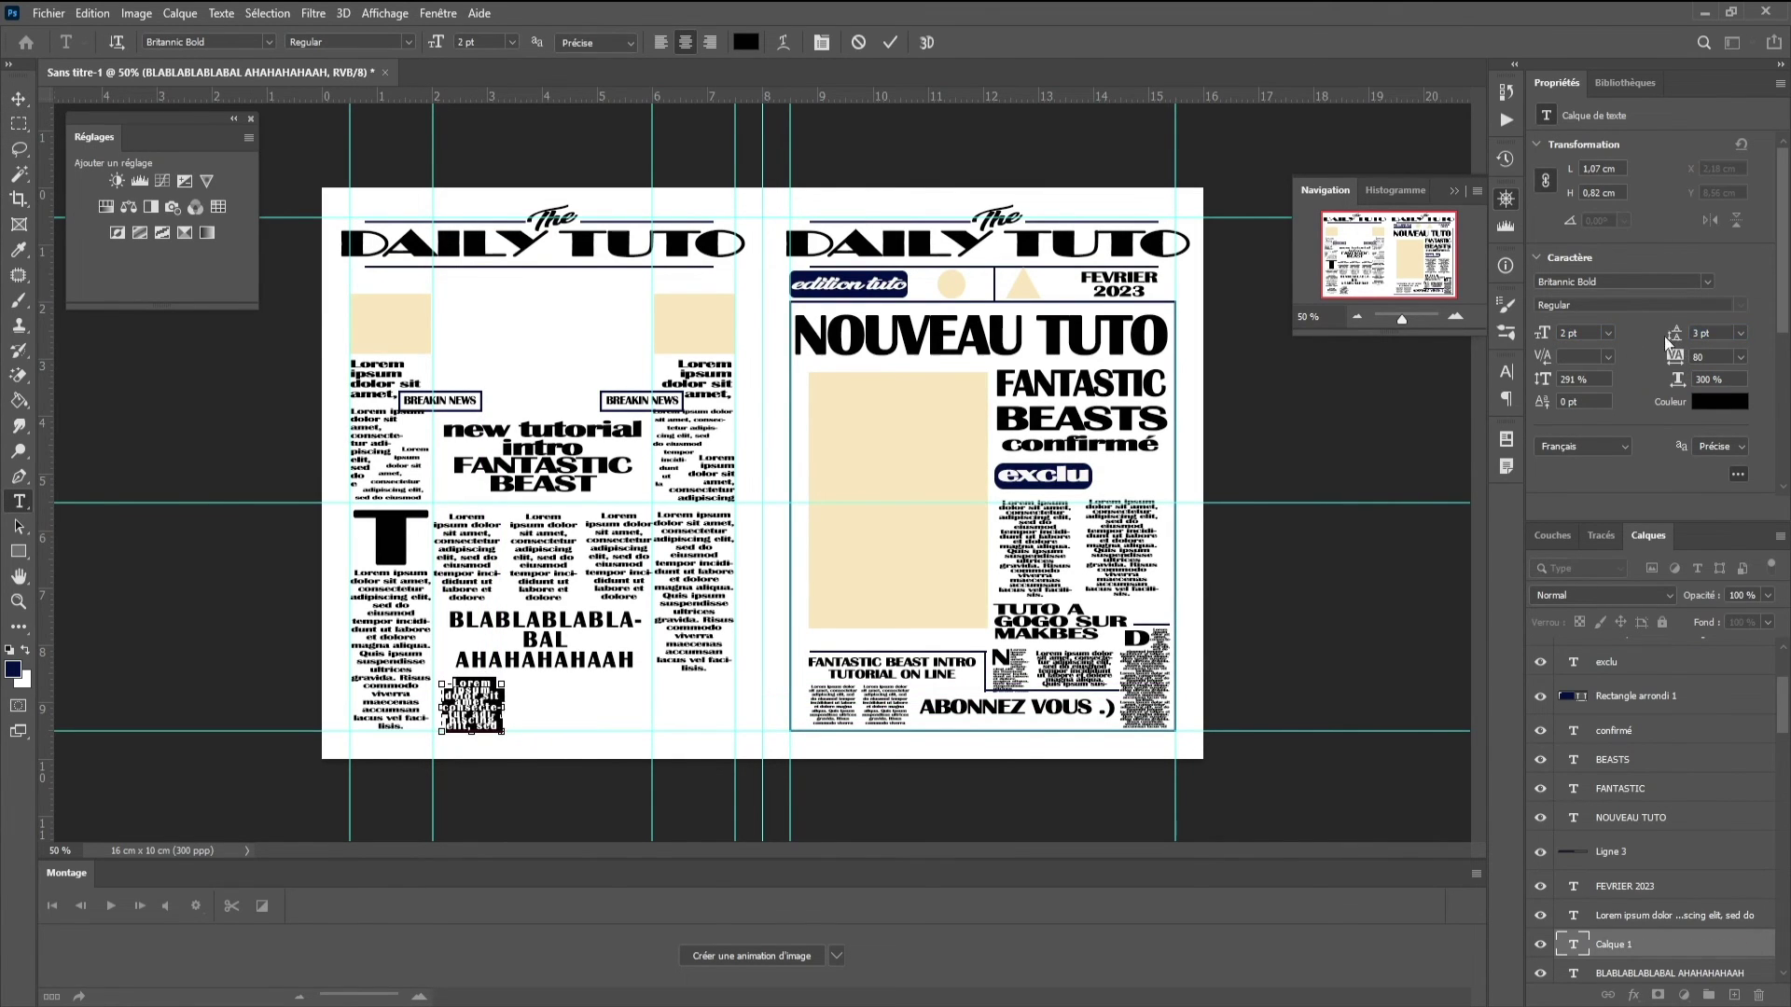
{"action": "left_click", "coordinate": [18, 98]}
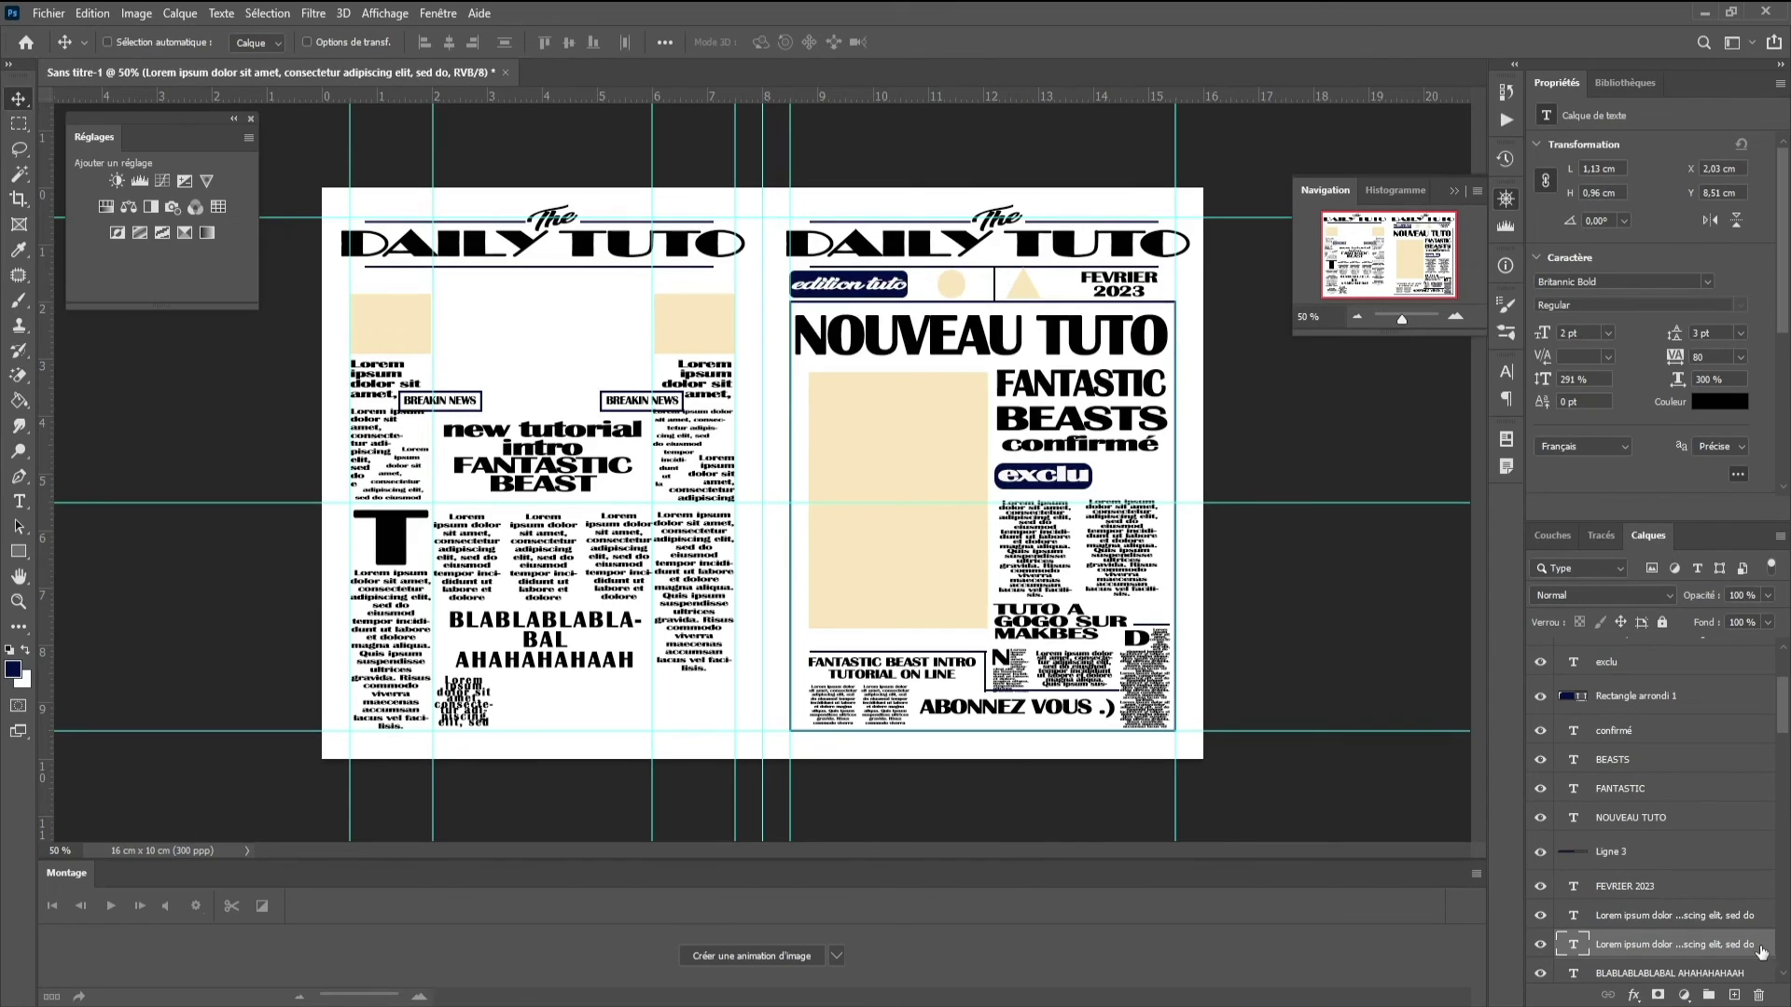
{"action": "right_click", "coordinate": [1760, 951]}
{"action": "left_click", "coordinate": [1585, 131]}
{"action": "key", "text": "Return"}
{"action": "key", "text": "shift+Right"}
{"action": "key", "text": "shift+Right"}
{"action": "key", "text": "shift+Right"}
{"action": "scroll", "coordinate": [1694, 919], "scroll_direction": "down", "scroll_amount": 3}
{"action": "right_click", "coordinate": [1669, 857]}
{"action": "left_click", "coordinate": [1595, 117]}
{"action": "key", "text": "Return"}
- Add a large 'F' under the headline and stretch it horizontally
{"action": "left_click", "coordinate": [19, 500]}
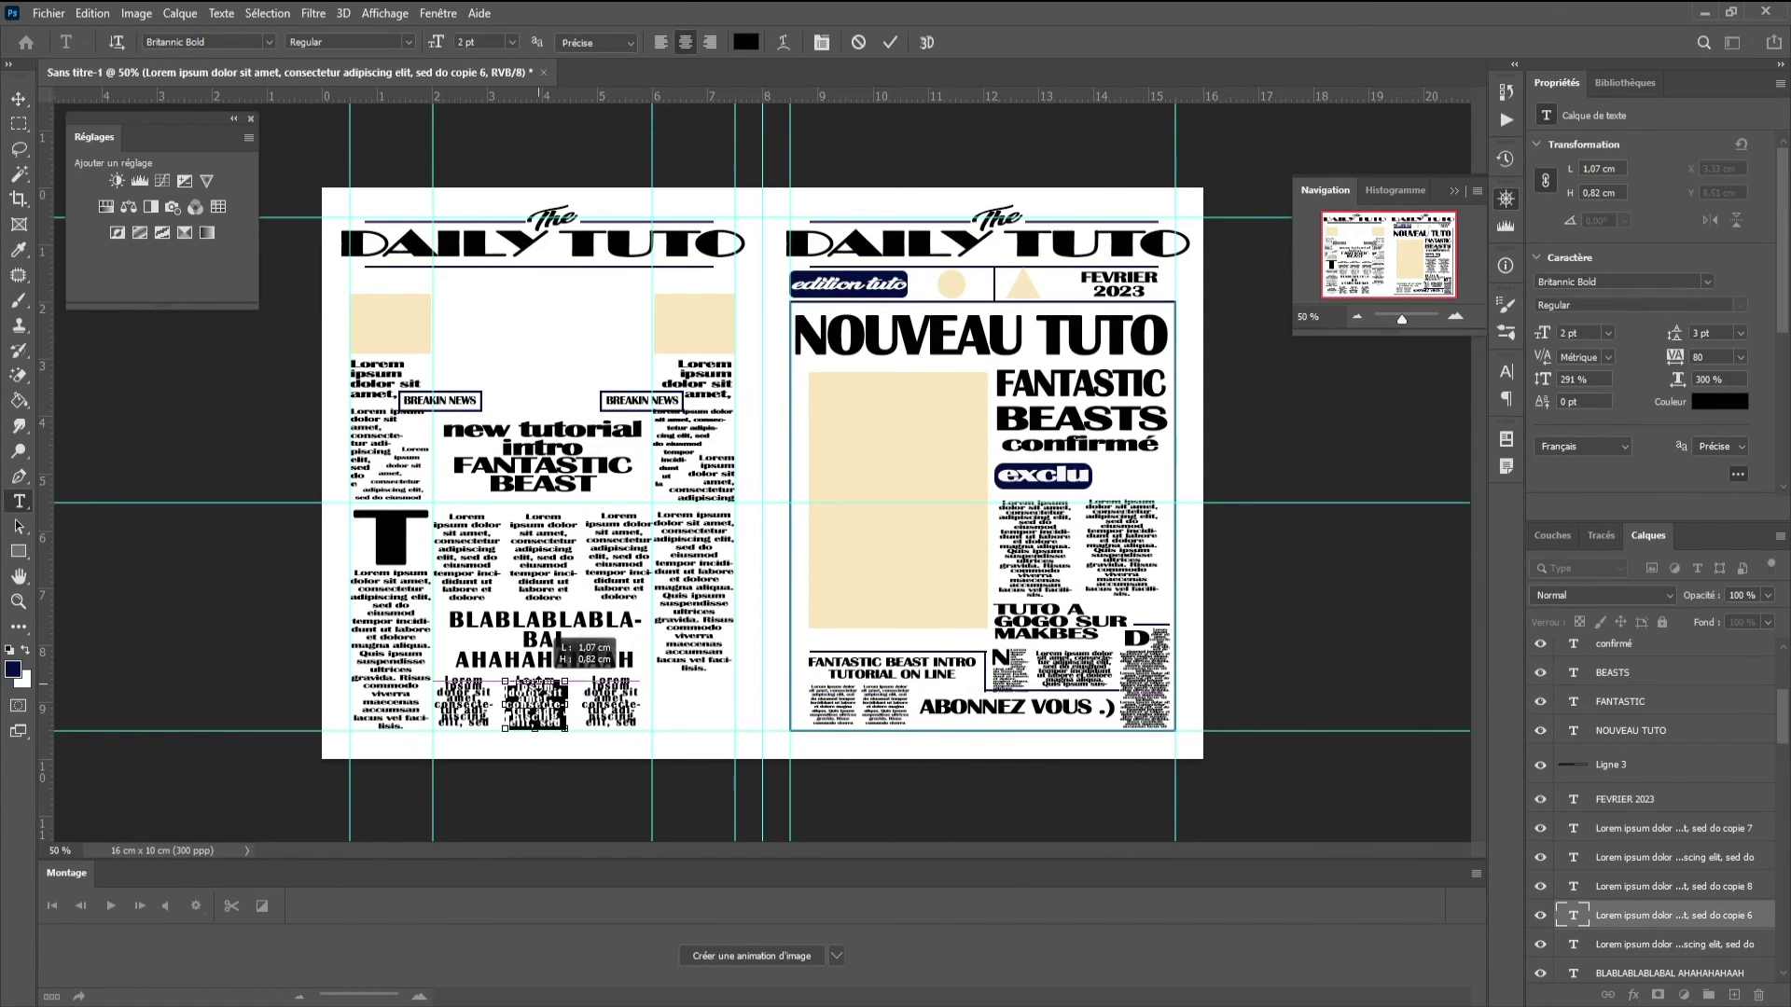
{"action": "left_click", "coordinate": [537, 367]}
{"action": "type", "text": "F"}
{"action": "key", "text": "ctrl+a"}
{"action": "key", "text": "ctrl+shift+period"}
{"action": "key", "text": "ctrl+shift+period"}
{"action": "key", "text": "ctrl+shift+period"}
{"action": "key", "text": "ctrl+Return"}
{"action": "left_click_drag", "start_coordinate": [537, 353], "coordinate": [541, 686]}
{"action": "left_click_drag", "start_coordinate": [1542, 333], "coordinate": [1529, 333]}
{"action": "left_click", "coordinate": [1737, 382]}
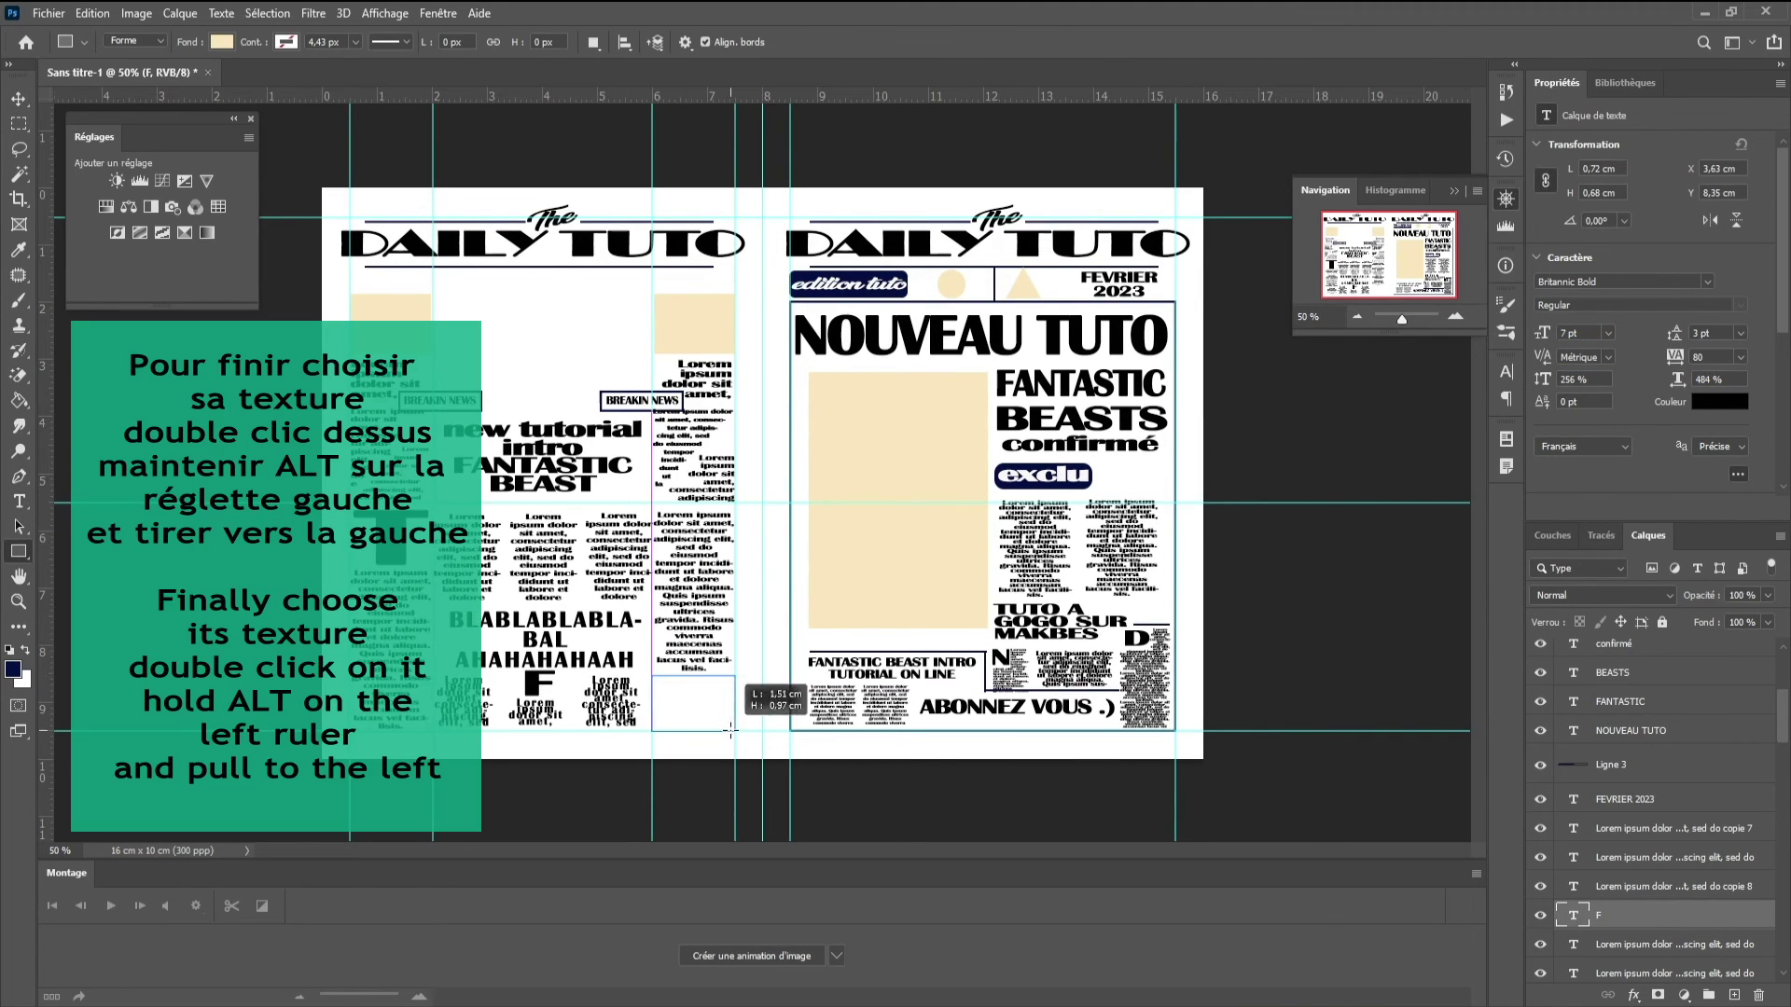
- Show the paper texture layer and split its white blend slider to pale it
{"action": "left_click", "coordinate": [1541, 924]}
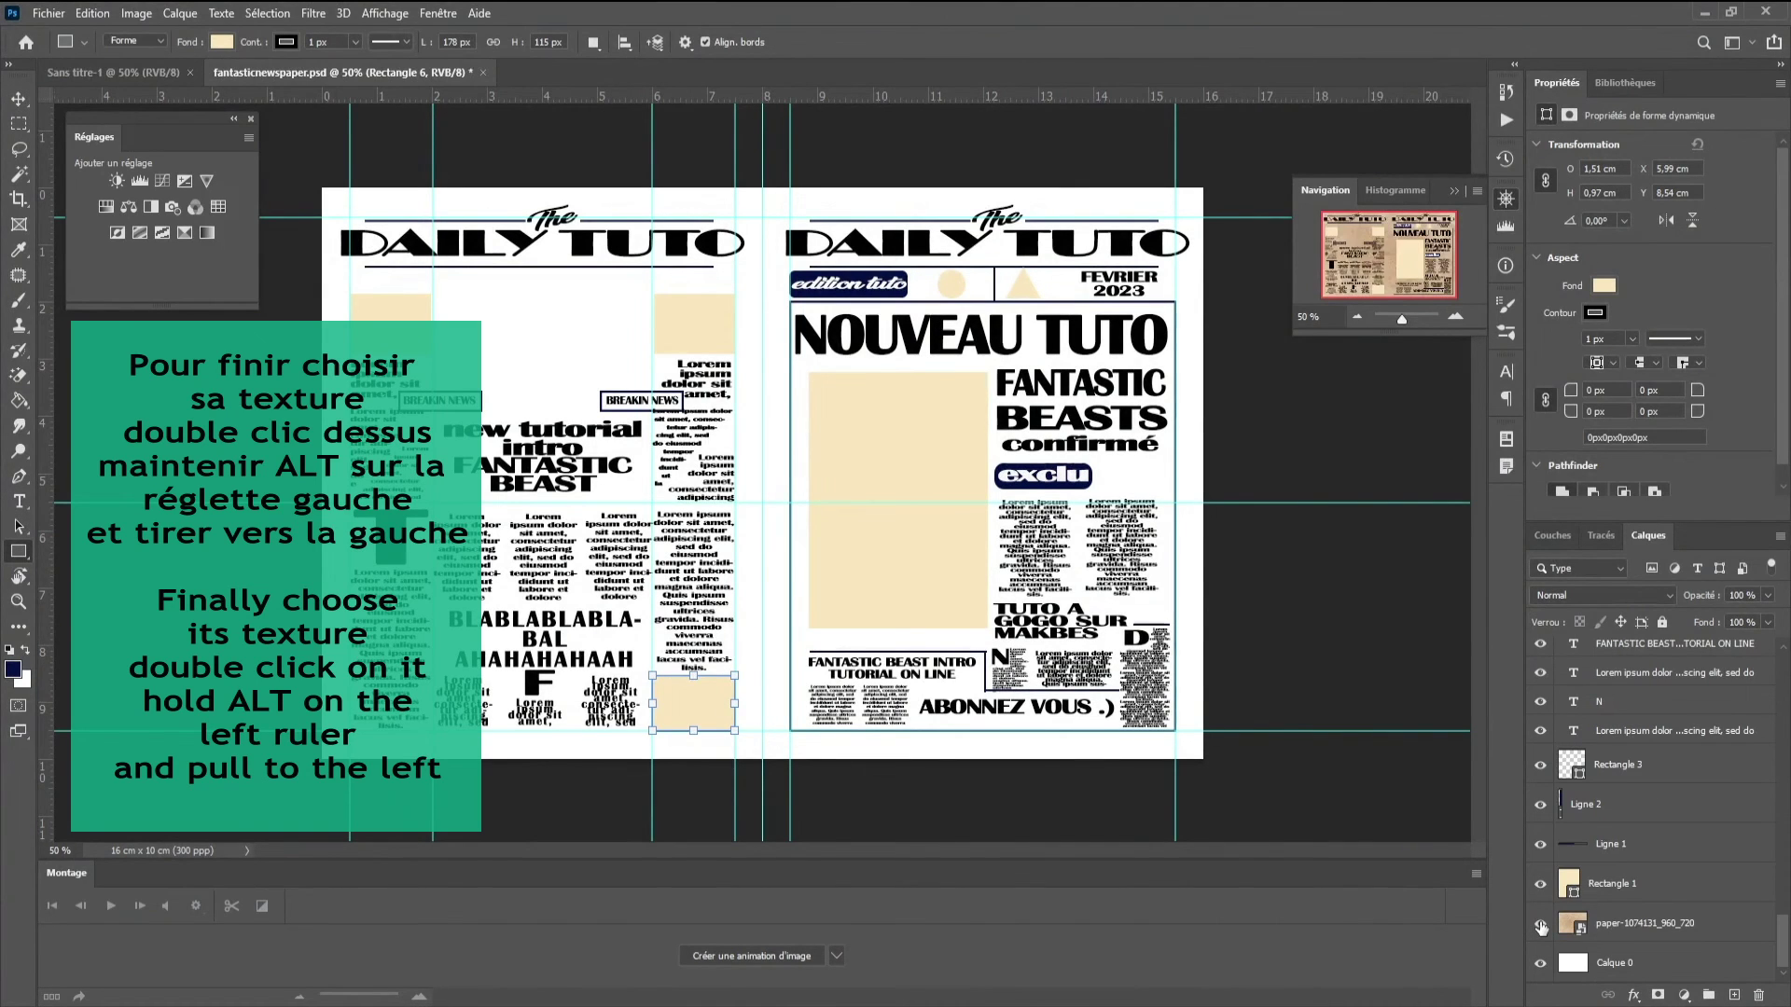
{"action": "left_click", "coordinate": [1678, 926]}
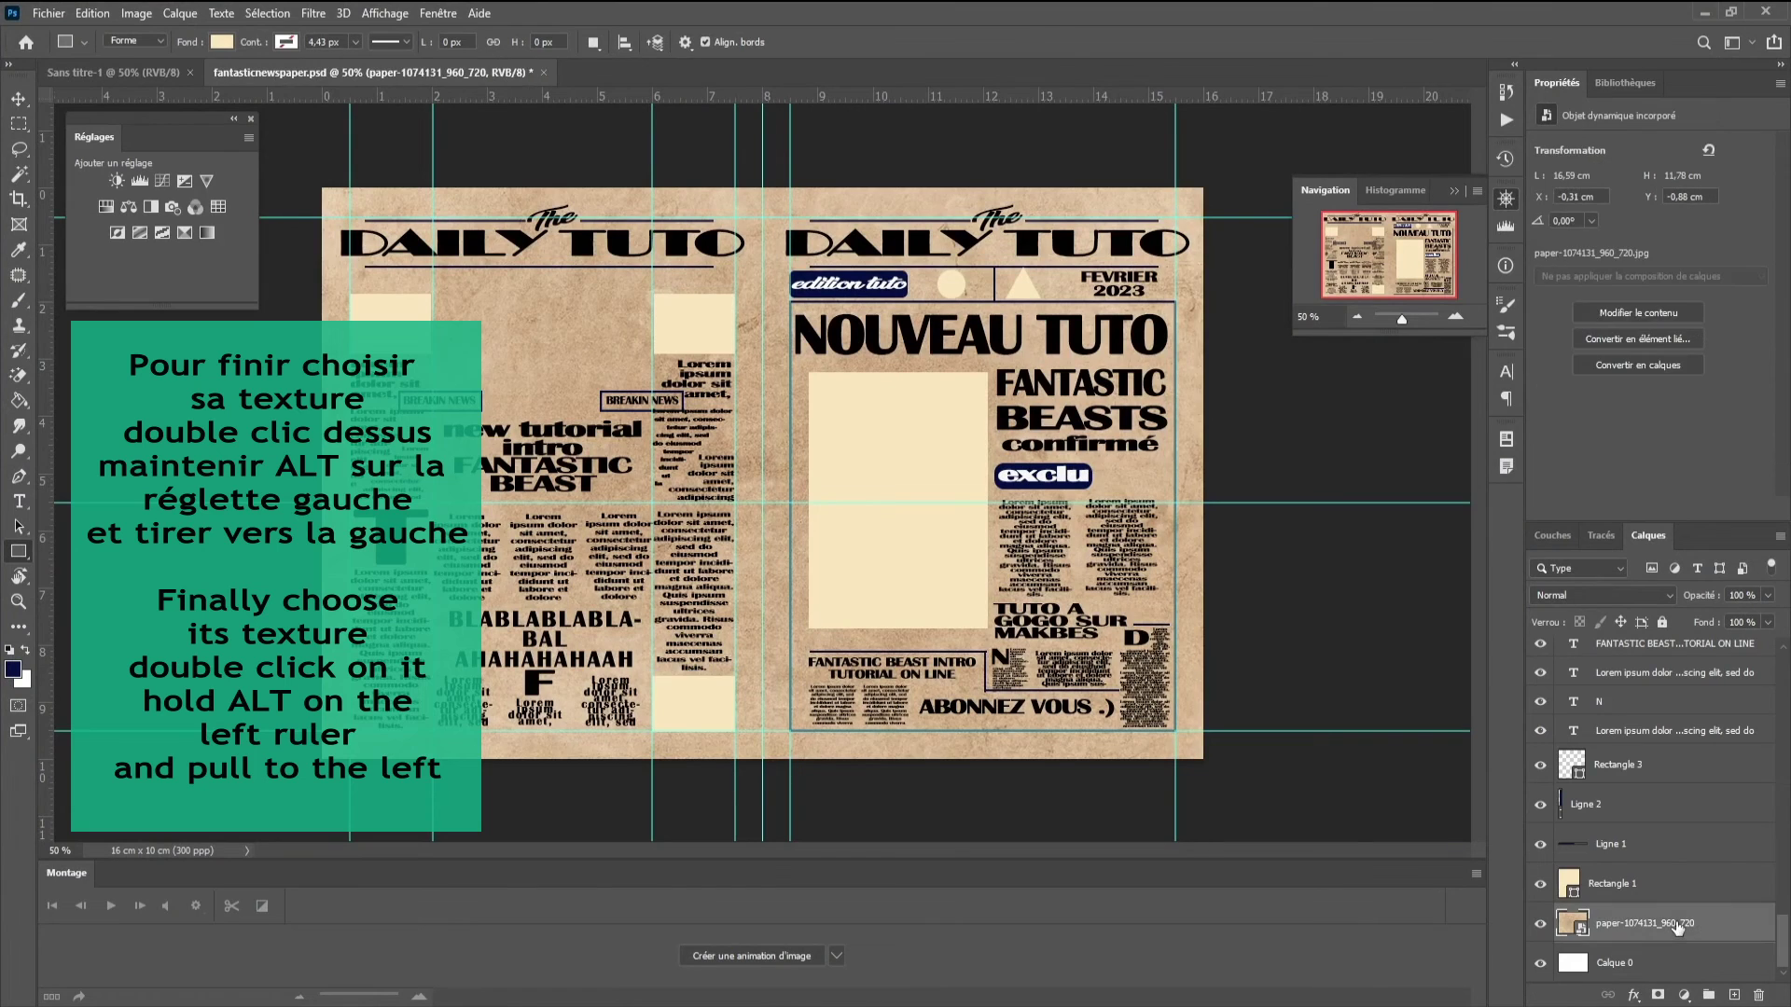
{"action": "double_click", "coordinate": [1757, 930]}
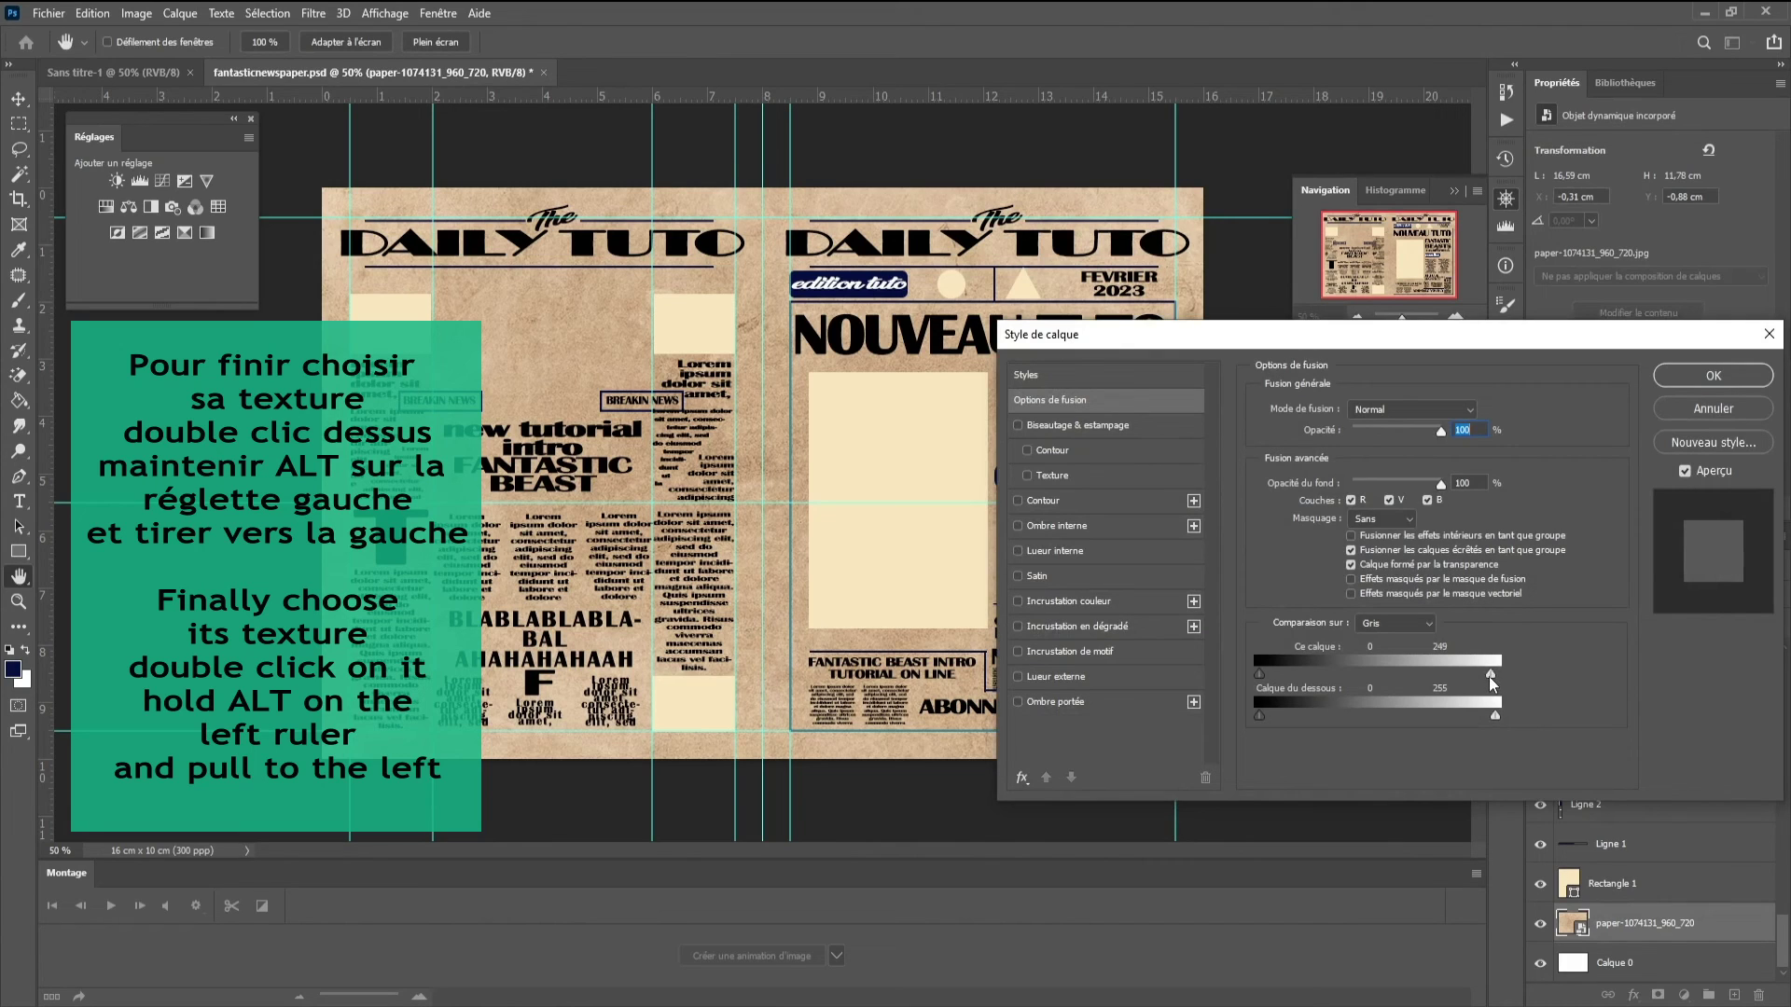
{"action": "left_click_drag", "start_coordinate": [1490, 675], "coordinate": [1345, 691]}
{"action": "key", "text": "alt"}
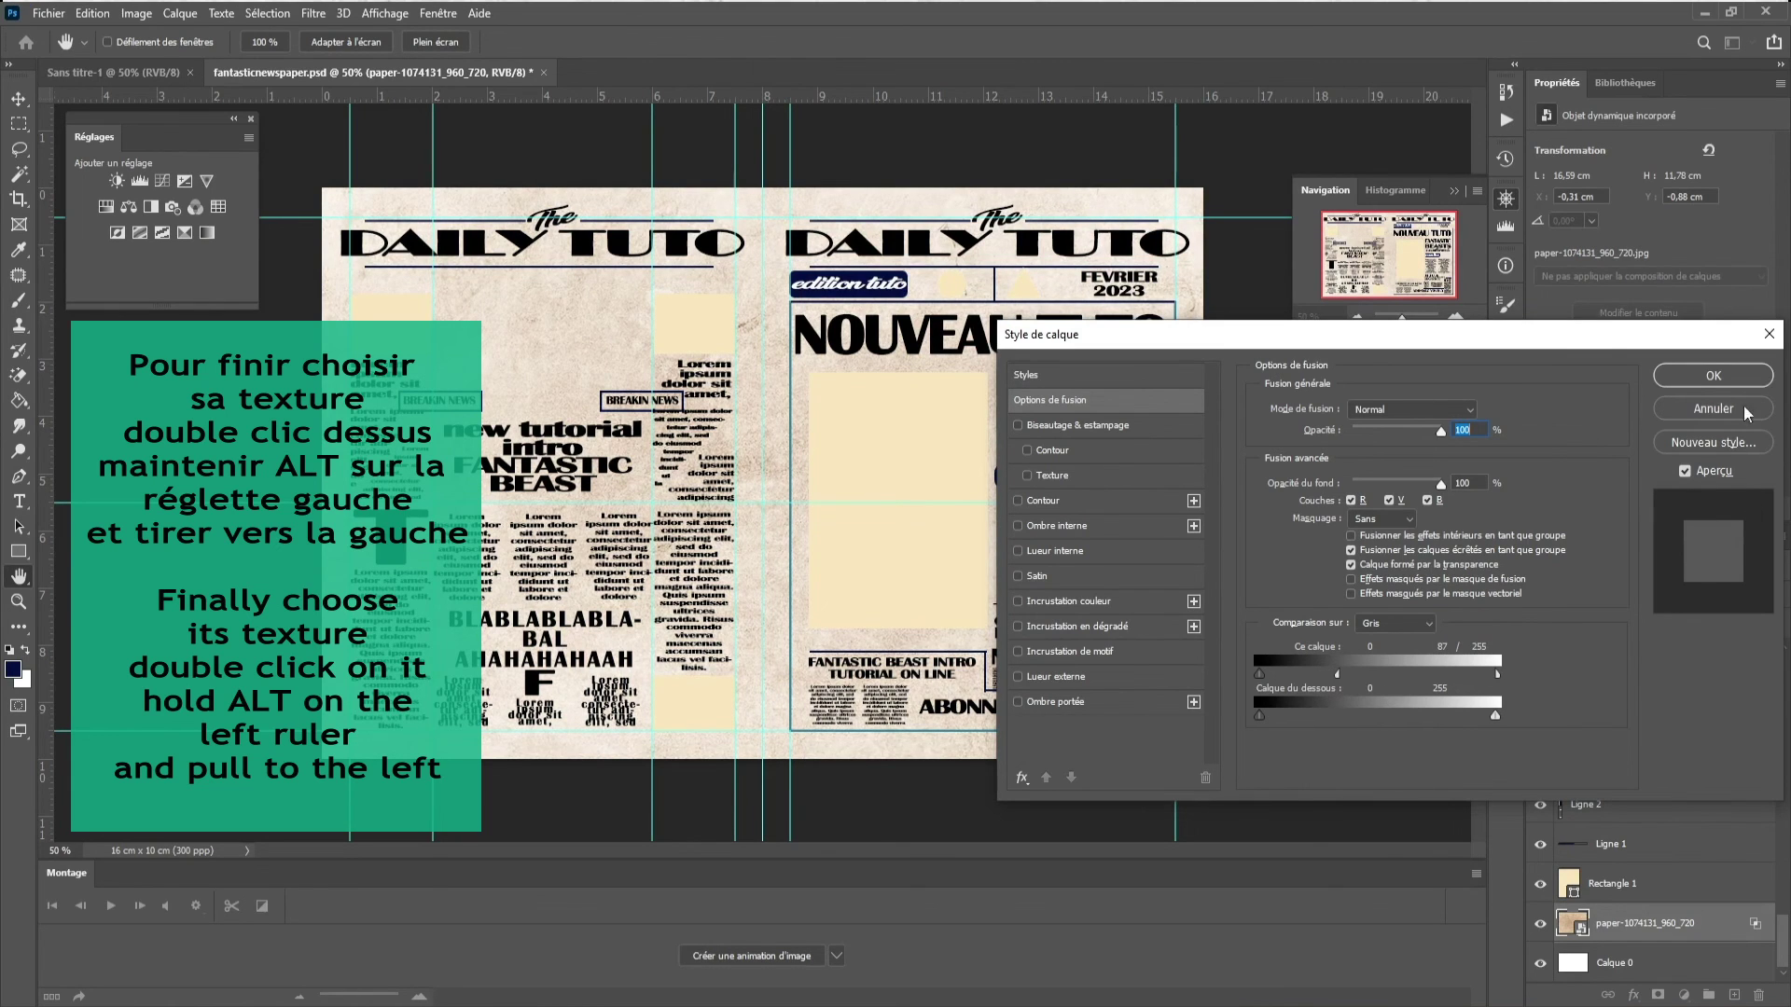
{"action": "left_click", "coordinate": [1703, 377]}
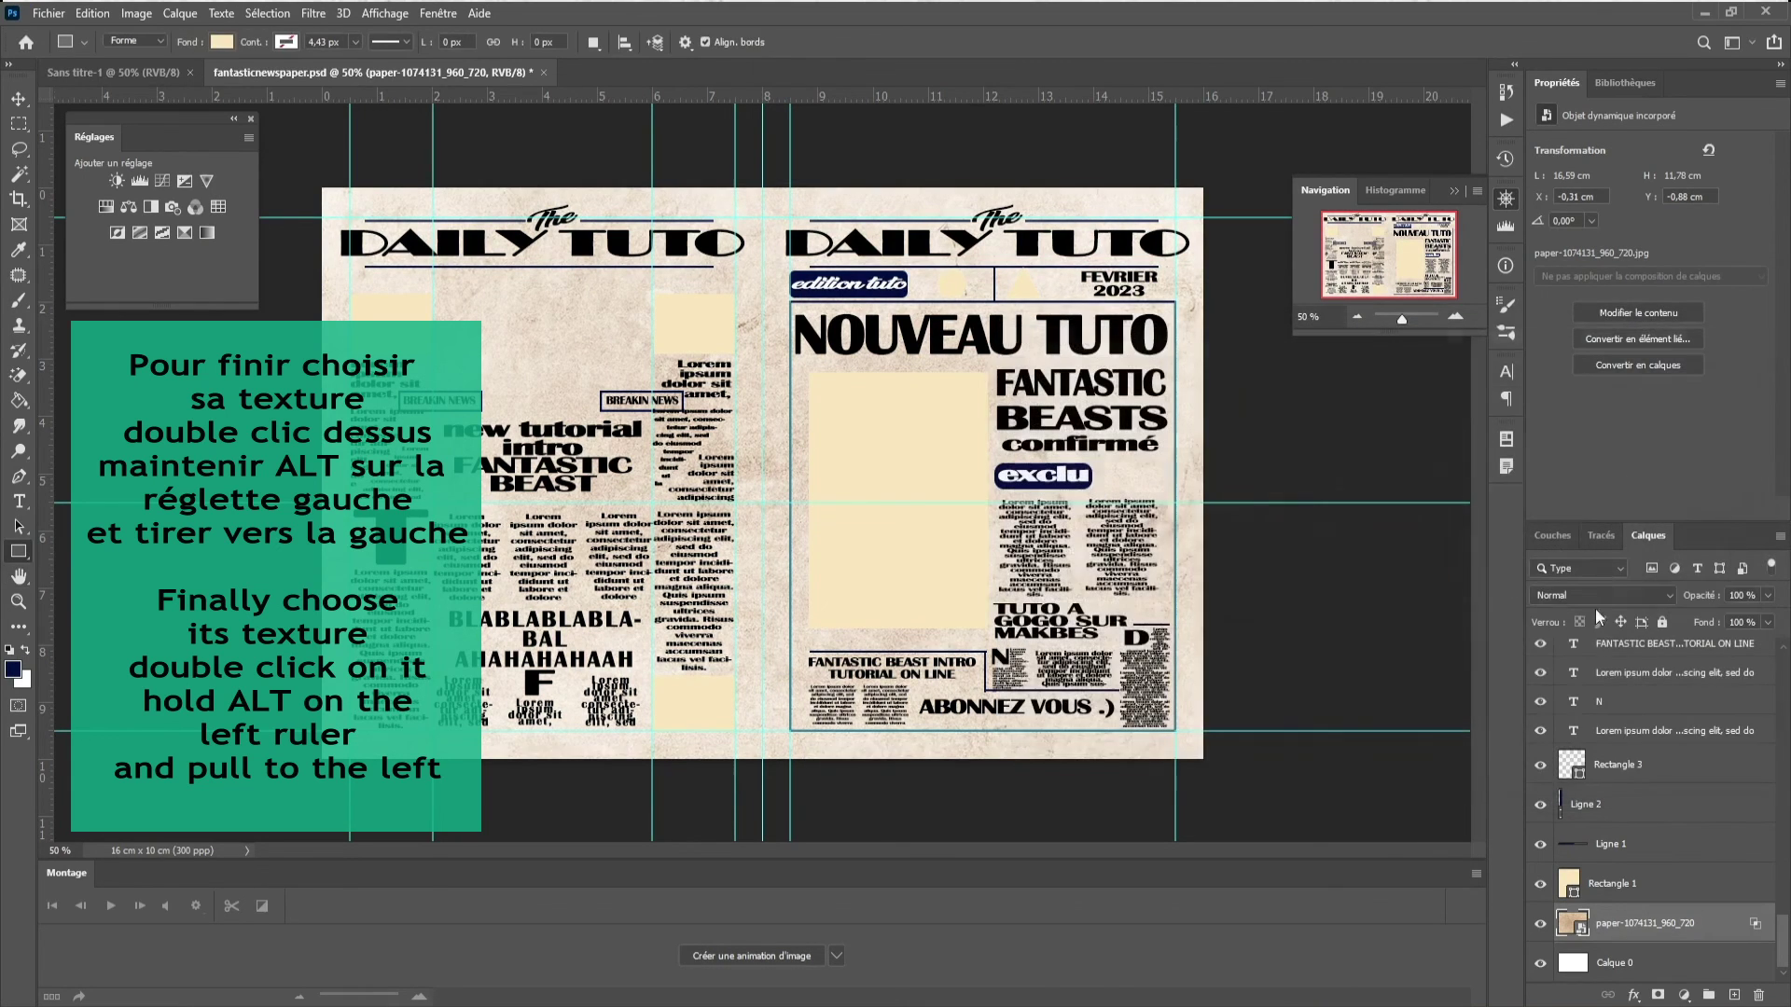
- Change the paper texture layer's blend mode to Luminosité
{"action": "left_click", "coordinate": [1645, 599]}
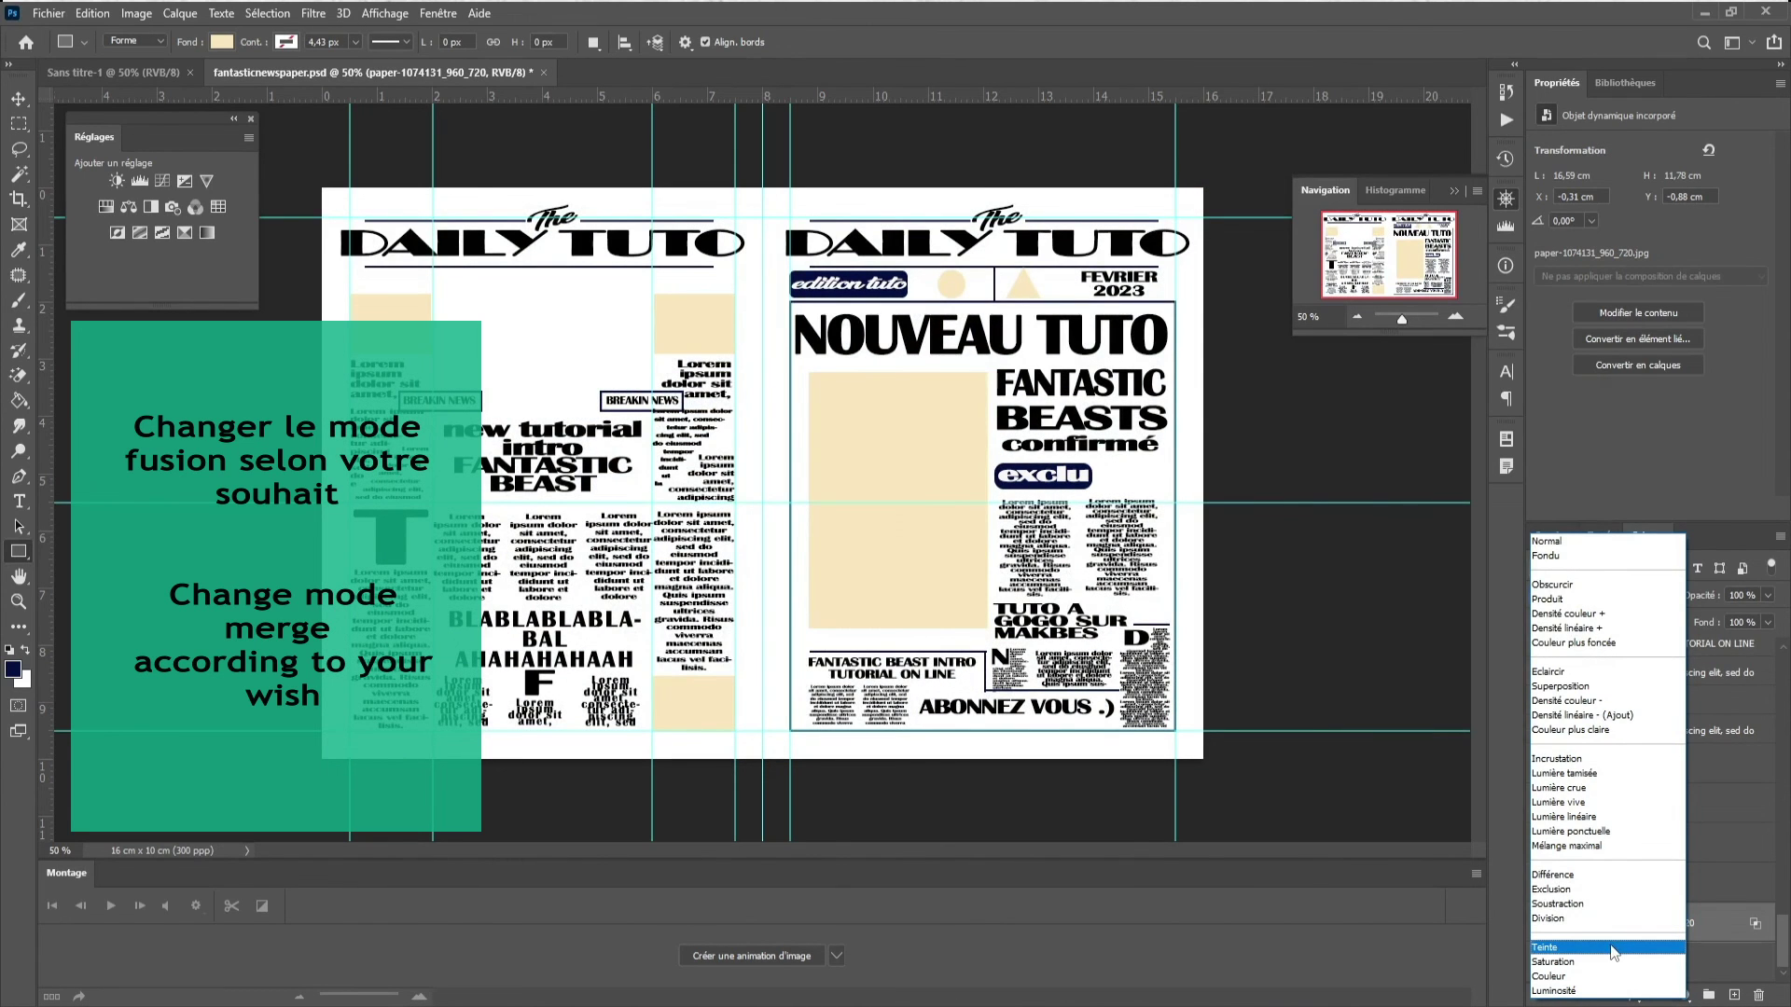
{"action": "left_click", "coordinate": [1607, 992]}
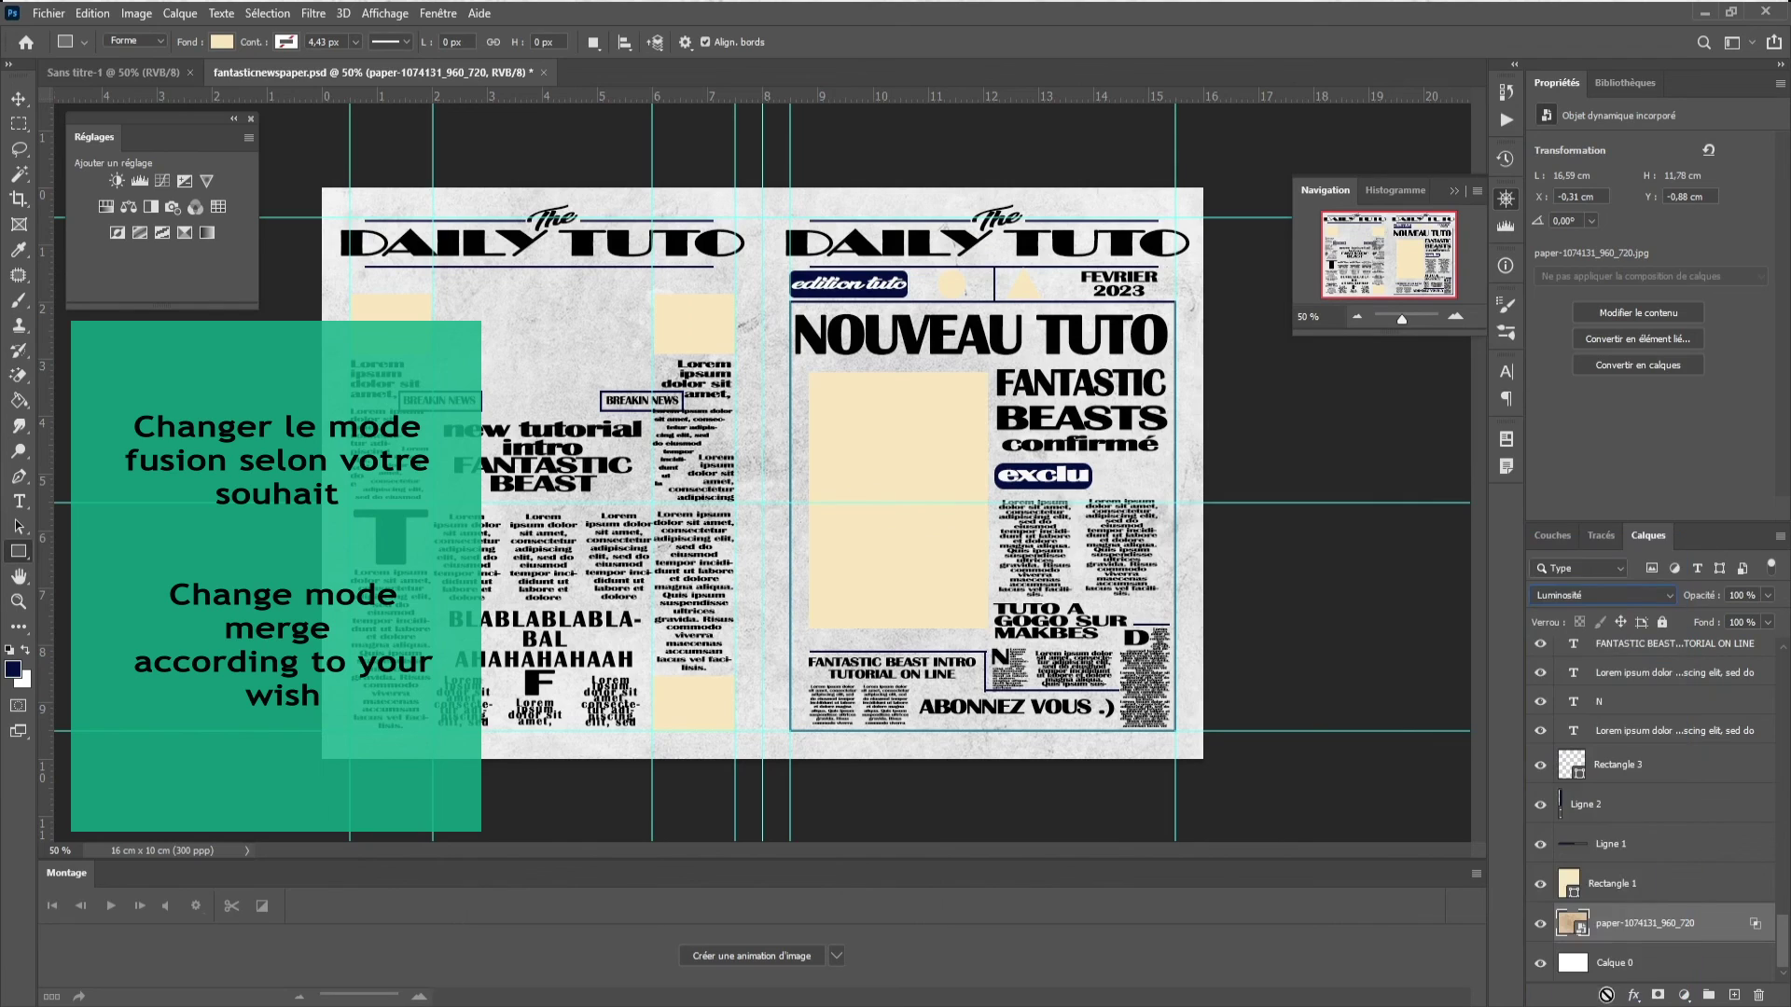